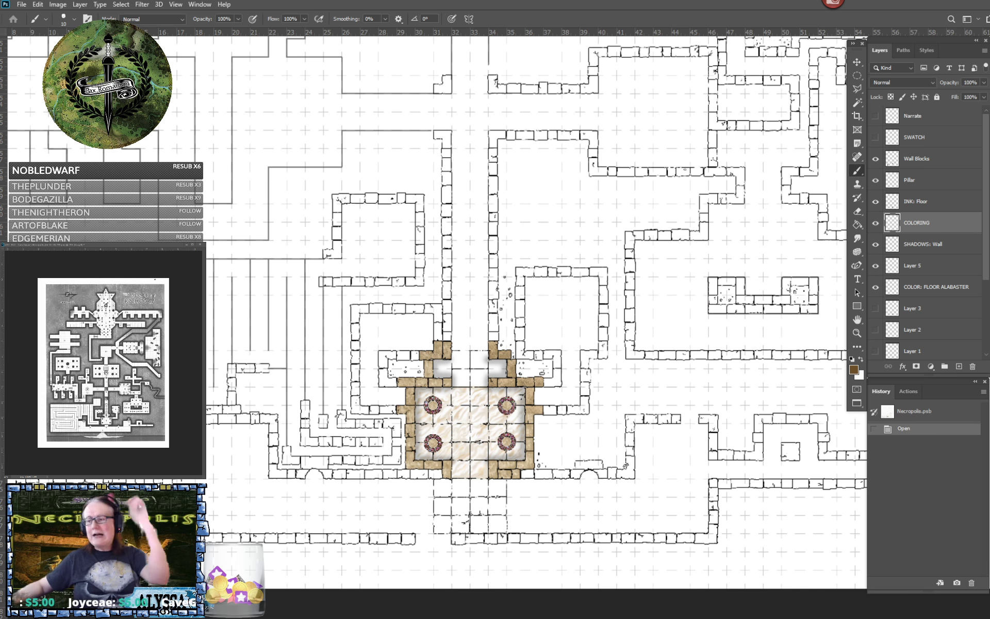
Enlarge the entrance area around rooms 1 to 10 on the reference dungeon map.
{"action": "key", "text": "super+d"}
{"action": "key", "text": "super+d"}
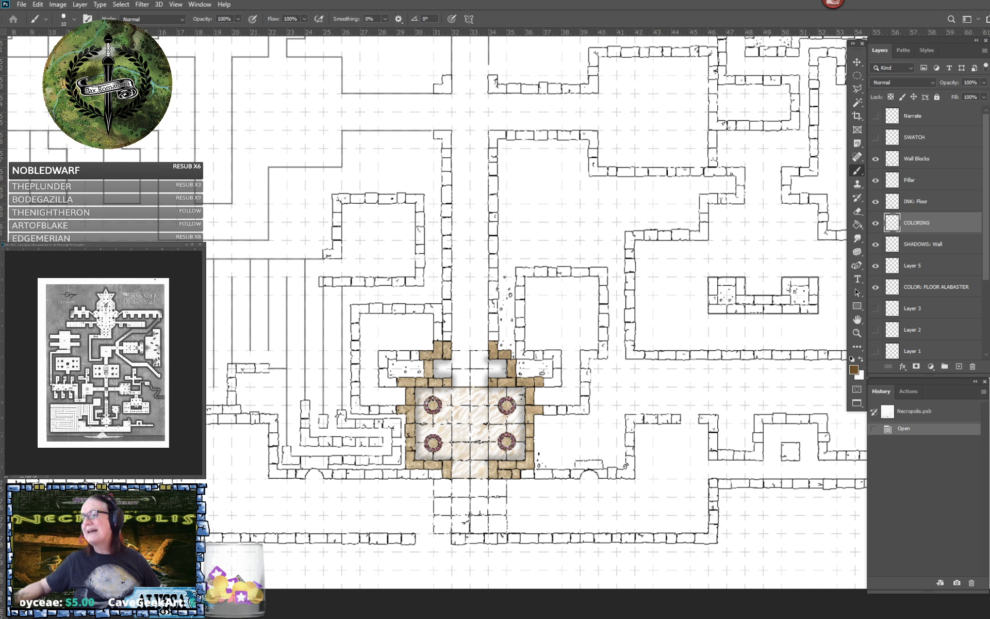
{"action": "left_click", "coordinate": [4, 428]}
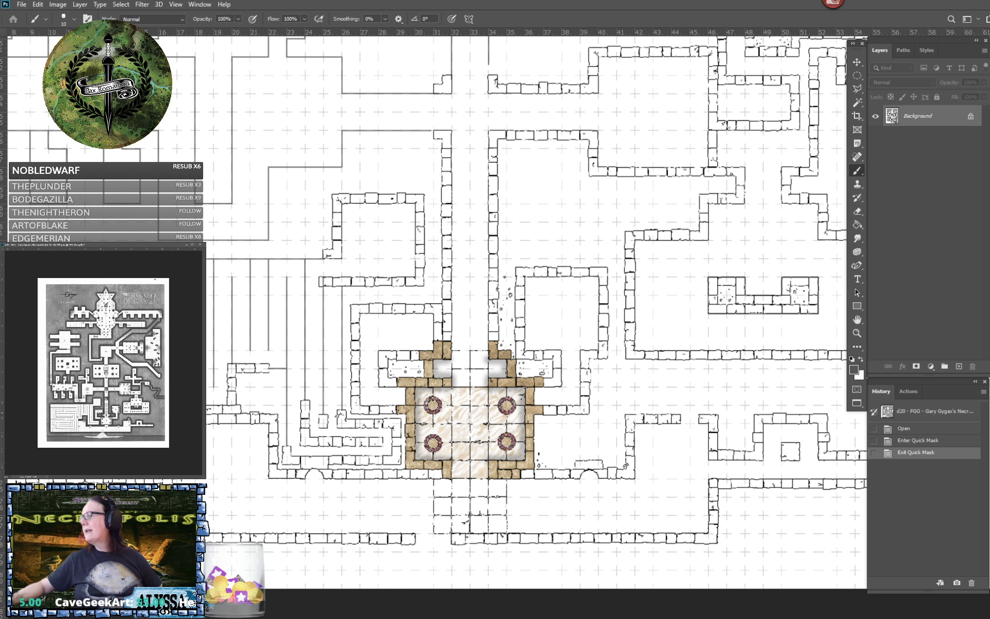
{"action": "scroll", "coordinate": [104, 416], "scroll_direction": "up", "scroll_amount": 10}
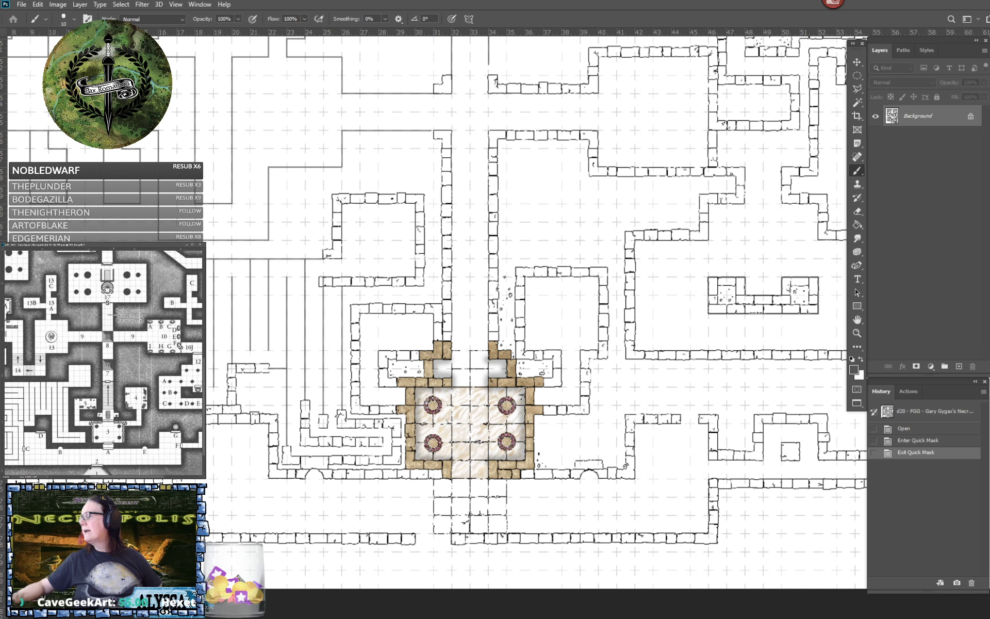
{"action": "scroll", "coordinate": [113, 438], "scroll_direction": "up", "scroll_amount": 3}
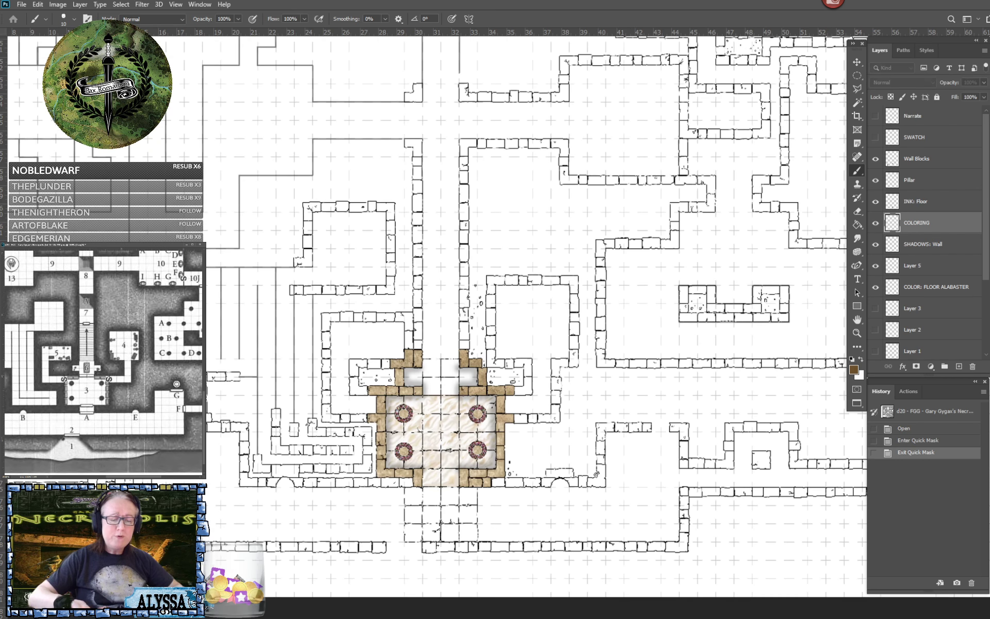
Examine the coloured four-pillar chamber in the Necropolis drawing, including its alabaster floor, wall blocks and the uncoloured floor tiles below it.
{"action": "scroll", "coordinate": [477, 407], "scroll_direction": "up", "scroll_amount": 5}
{"action": "scroll", "coordinate": [477, 444], "scroll_direction": "up", "scroll_amount": 3}
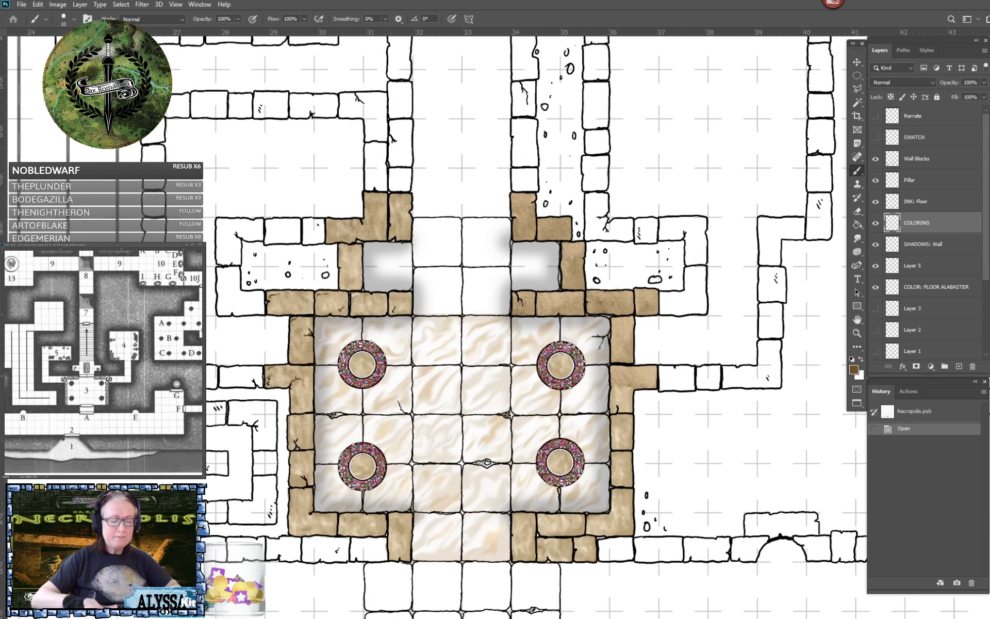
{"action": "scroll", "coordinate": [485, 423], "scroll_direction": "down", "scroll_amount": 2}
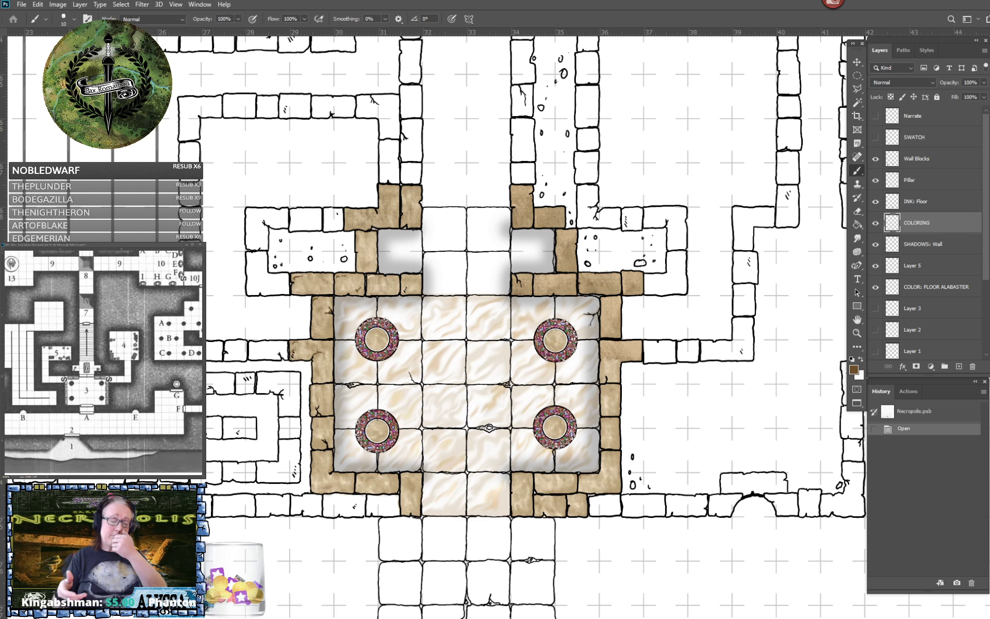
{"action": "scroll", "coordinate": [558, 428], "scroll_direction": "up", "scroll_amount": 7}
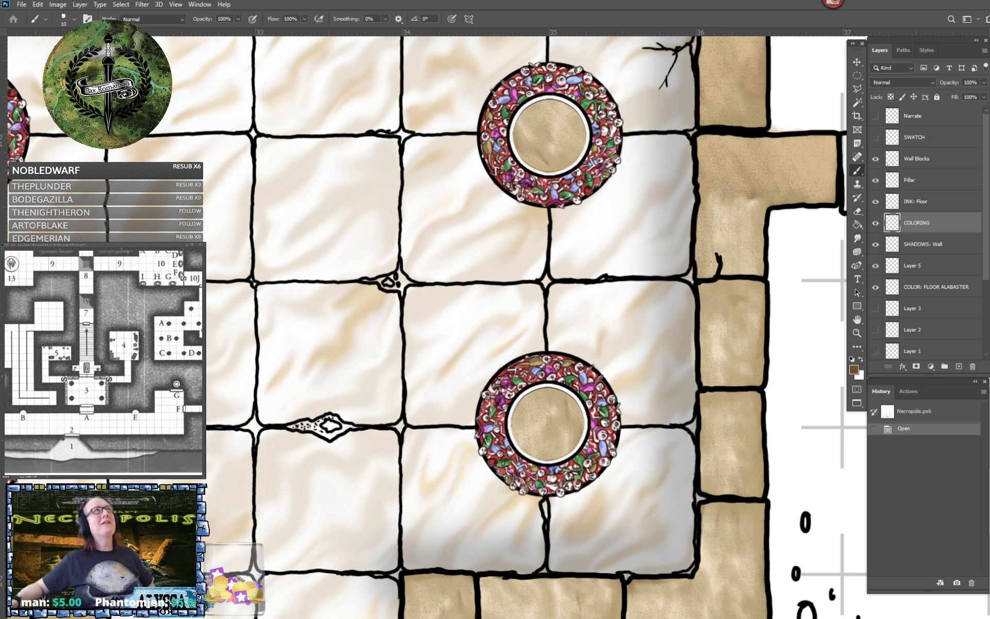
{"action": "scroll", "coordinate": [588, 340], "scroll_direction": "down", "scroll_amount": 7}
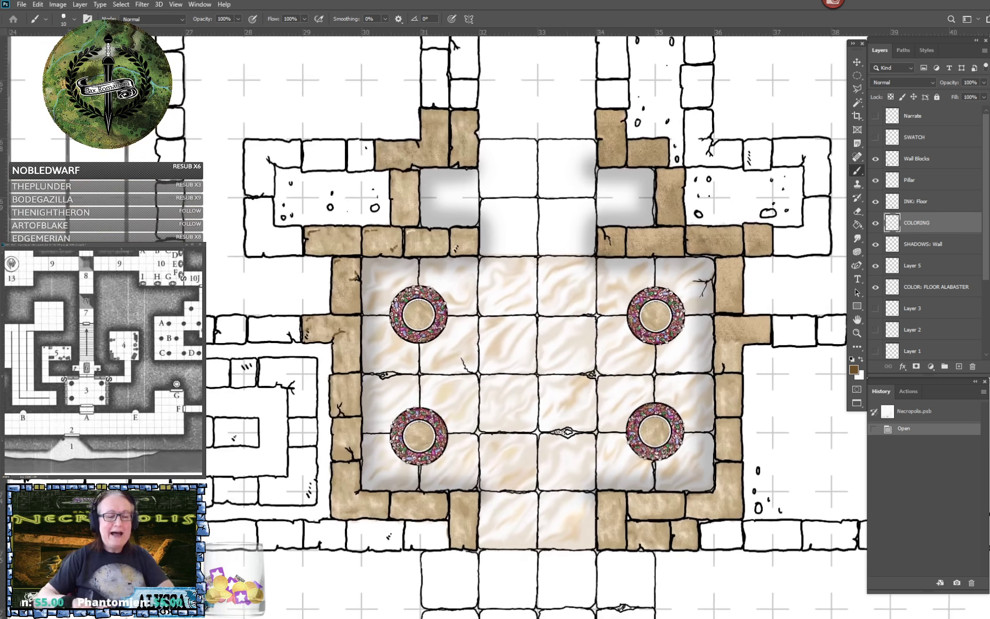
{"action": "scroll", "coordinate": [461, 542], "scroll_direction": "down", "scroll_amount": 2}
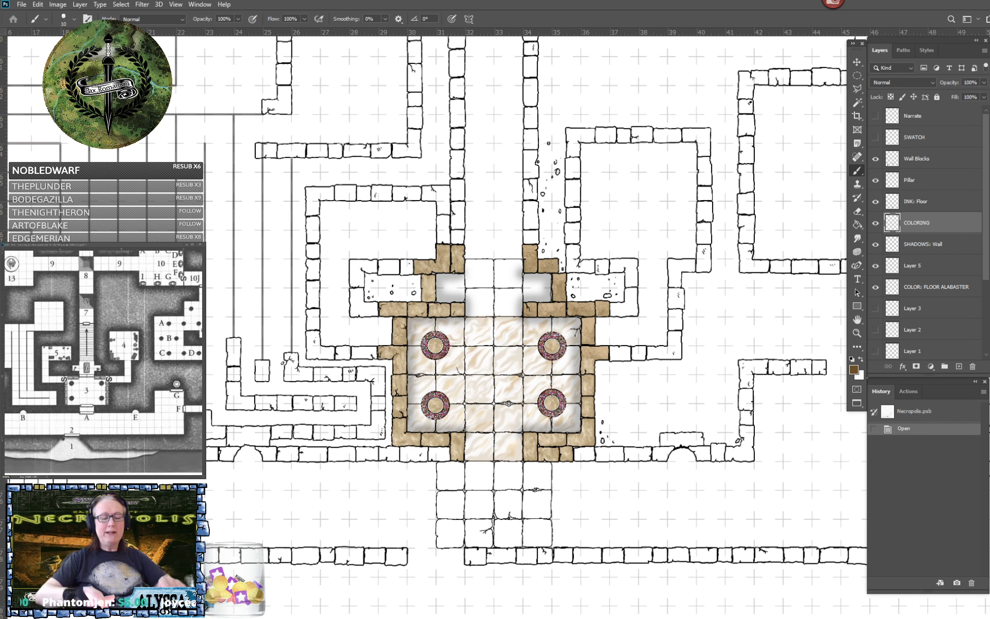
{"action": "scroll", "coordinate": [506, 571], "scroll_direction": "up", "scroll_amount": 4}
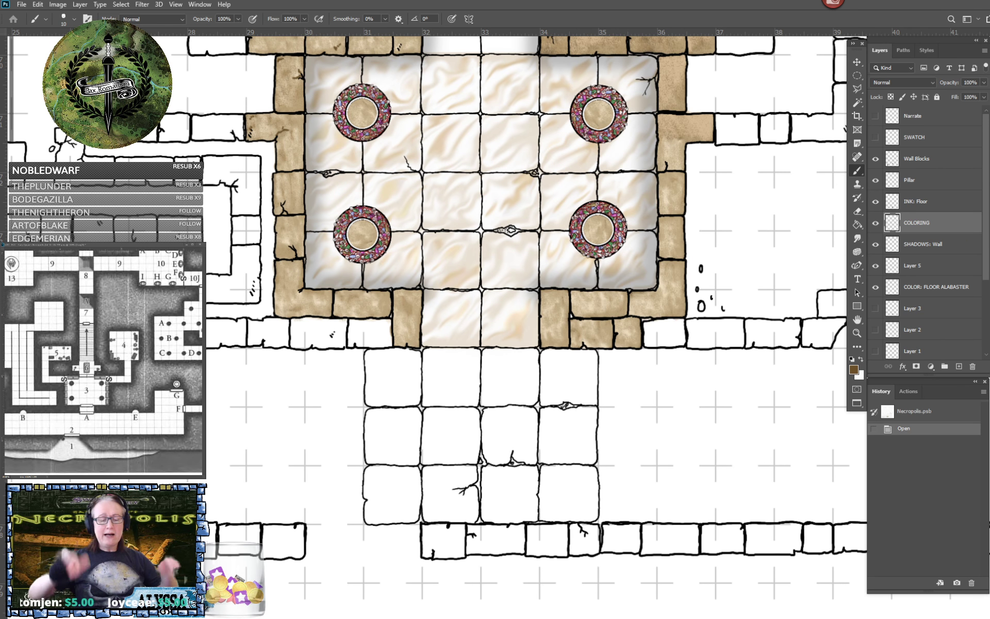
{"action": "scroll", "coordinate": [802, 603], "scroll_direction": "down", "scroll_amount": 2}
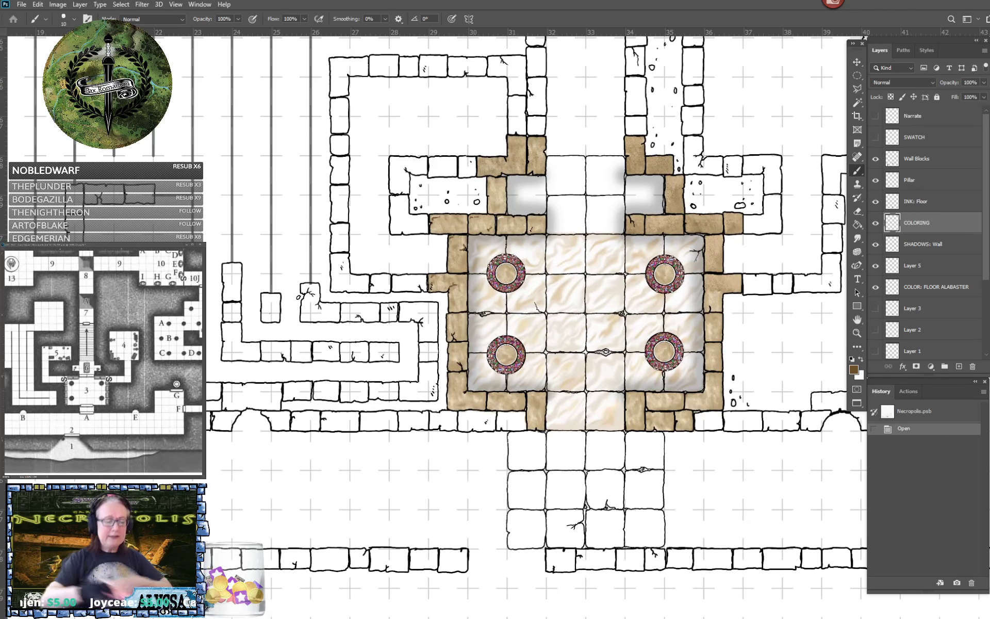
Review the inked and still unfinished walls of the maze west of the pillared chamber and the surrounding dungeon layout.
{"action": "left_click_drag", "start_coordinate": [289, 330], "coordinate": [693, 409]}
{"action": "left_click_drag", "start_coordinate": [400, 470], "coordinate": [521, 568]}
{"action": "scroll", "coordinate": [522, 568], "scroll_direction": "down", "scroll_amount": 3}
{"action": "scroll", "coordinate": [521, 567], "scroll_direction": "up", "scroll_amount": 1}
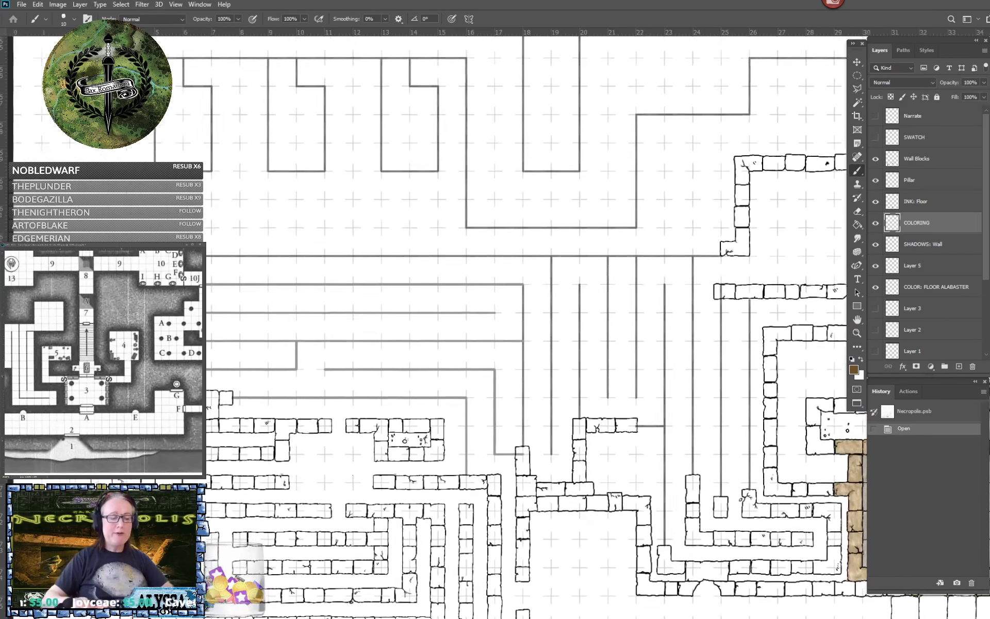
{"action": "scroll", "coordinate": [560, 549], "scroll_direction": "up", "scroll_amount": 1}
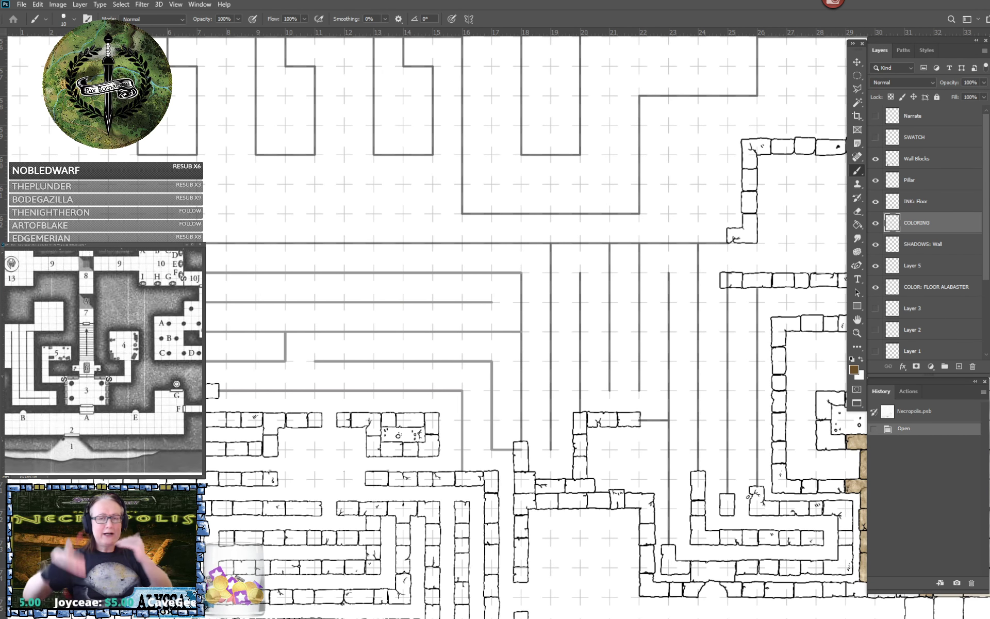
{"action": "left_click_drag", "start_coordinate": [618, 413], "coordinate": [458, 306]}
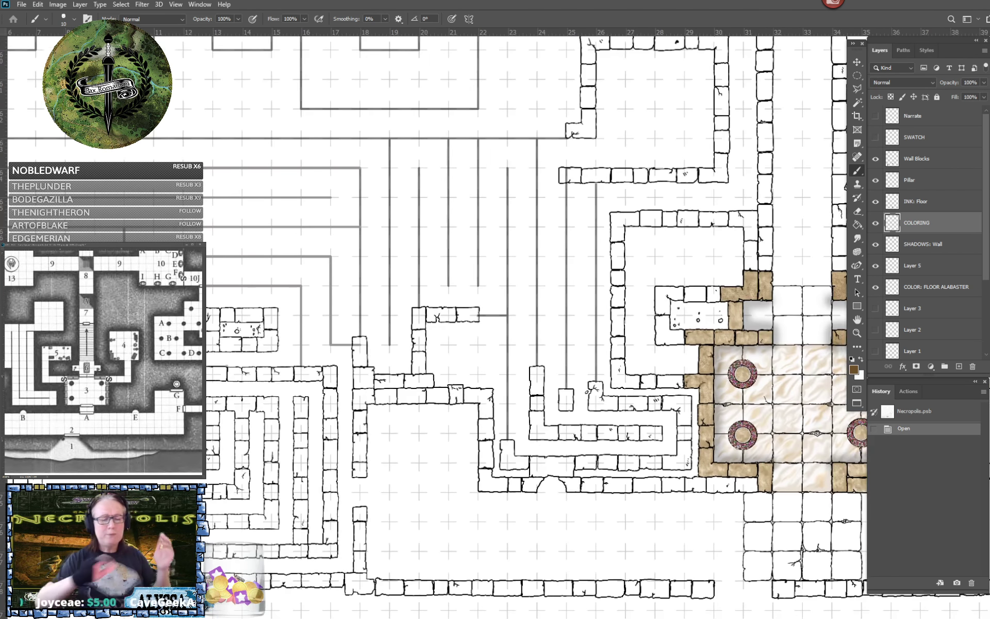
{"action": "left_click_drag", "start_coordinate": [670, 371], "coordinate": [389, 330]}
{"action": "left_click_drag", "start_coordinate": [582, 495], "coordinate": [514, 508]}
{"action": "scroll", "coordinate": [515, 508], "scroll_direction": "down", "scroll_amount": 5}
{"action": "scroll", "coordinate": [542, 490], "scroll_direction": "up", "scroll_amount": 2}
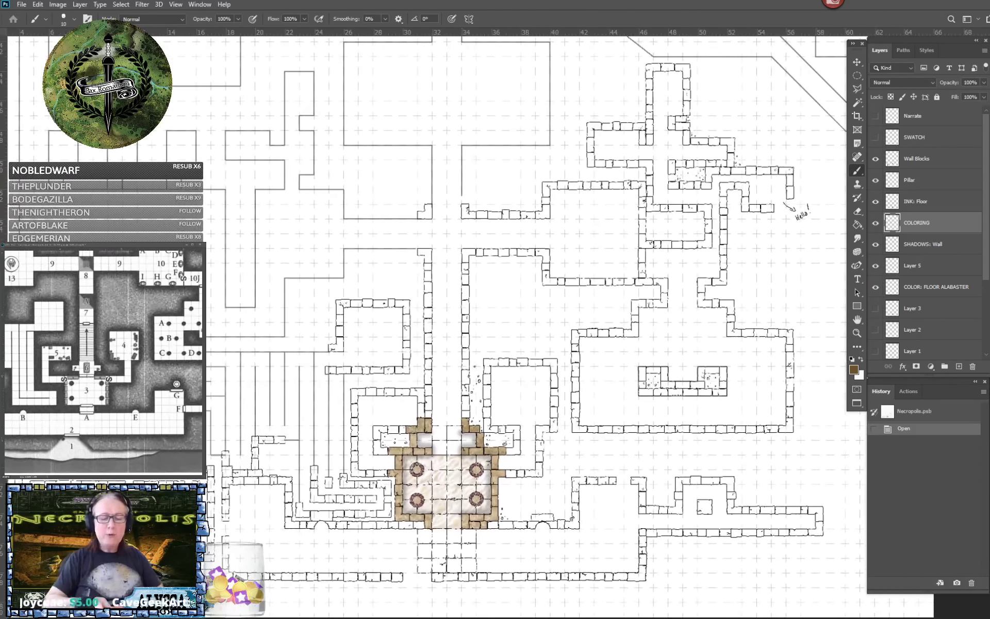
{"action": "left_click_drag", "start_coordinate": [572, 518], "coordinate": [670, 591]}
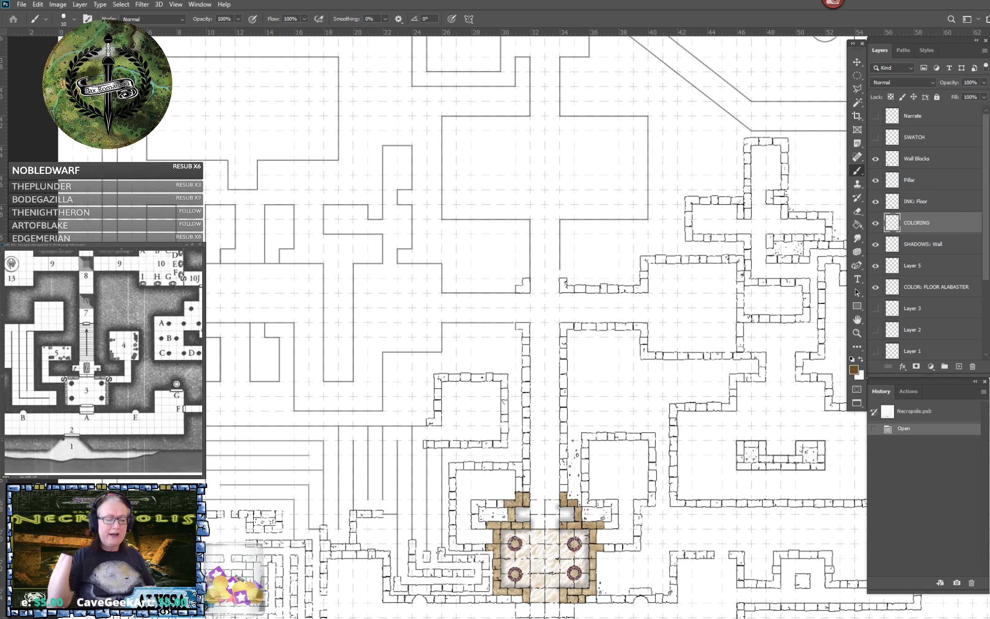
Examine the long corridor north of the pillared chamber and the two shaded alcoves where it begins.
{"action": "scroll", "coordinate": [560, 541], "scroll_direction": "up", "scroll_amount": 5}
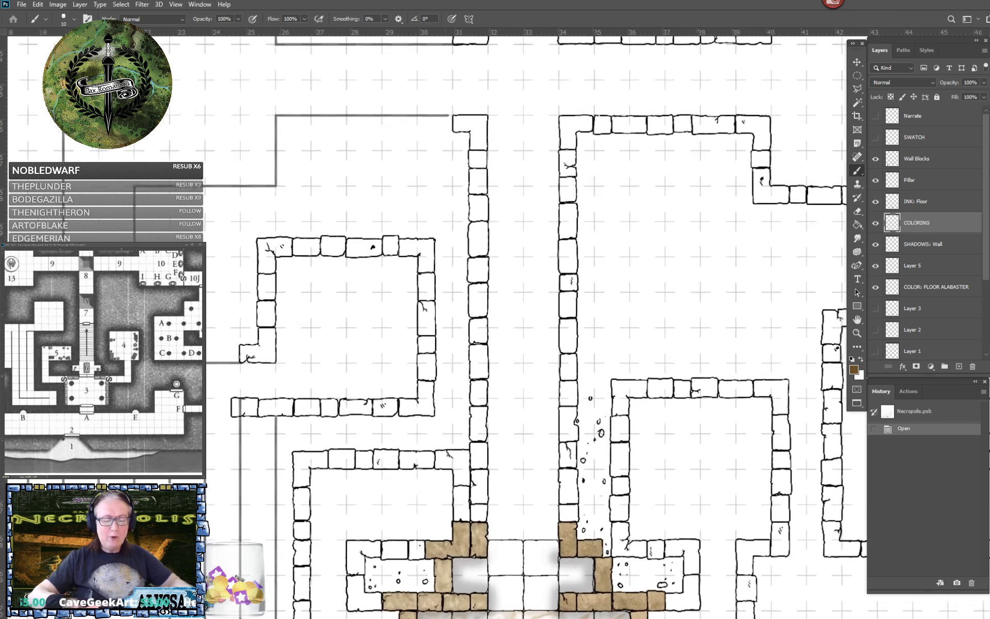
{"action": "left_click_drag", "start_coordinate": [560, 542], "coordinate": [495, 471]}
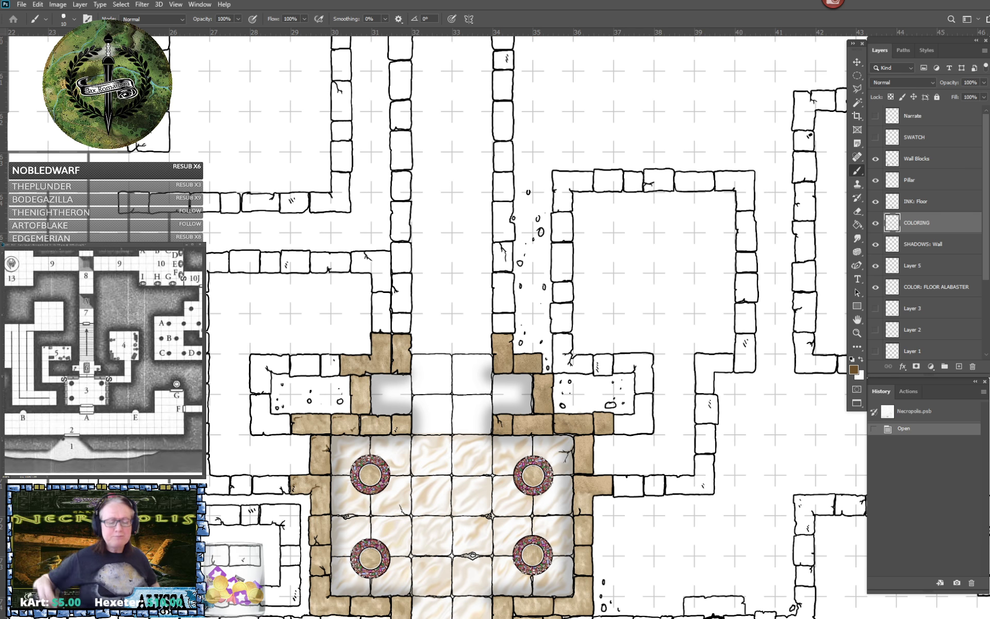
{"action": "left_click_drag", "start_coordinate": [464, 371], "coordinate": [474, 309]}
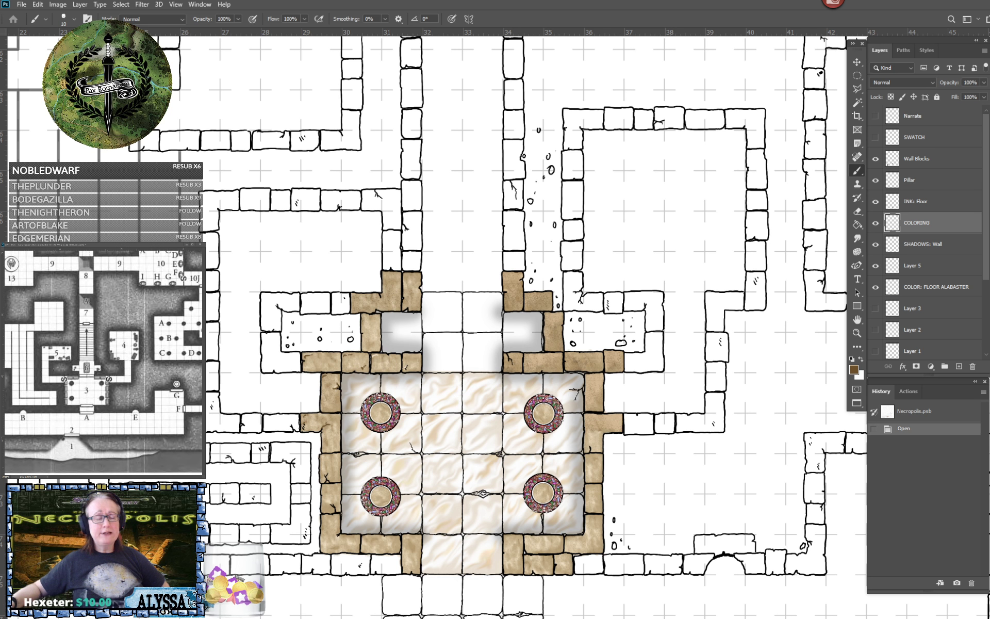
{"action": "left_click_drag", "start_coordinate": [464, 258], "coordinate": [494, 445]}
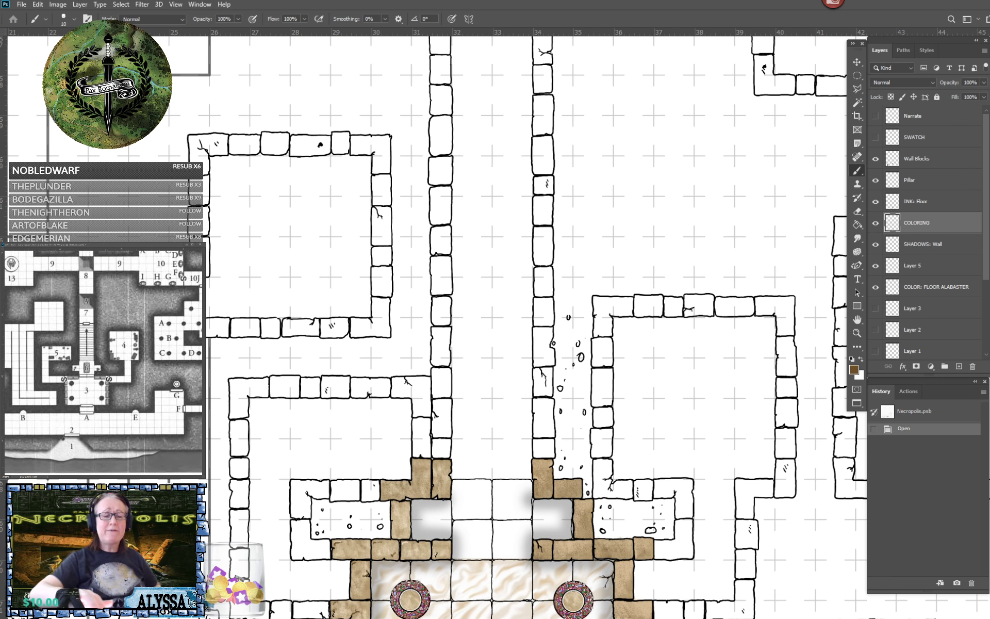
{"action": "mouse_move", "coordinate": [464, 258]}
{"action": "left_mouse_down"}
{"action": "mouse_move", "coordinate": [474, 394]}
{"action": "mouse_move", "coordinate": [474, 272]}
{"action": "left_mouse_up"}
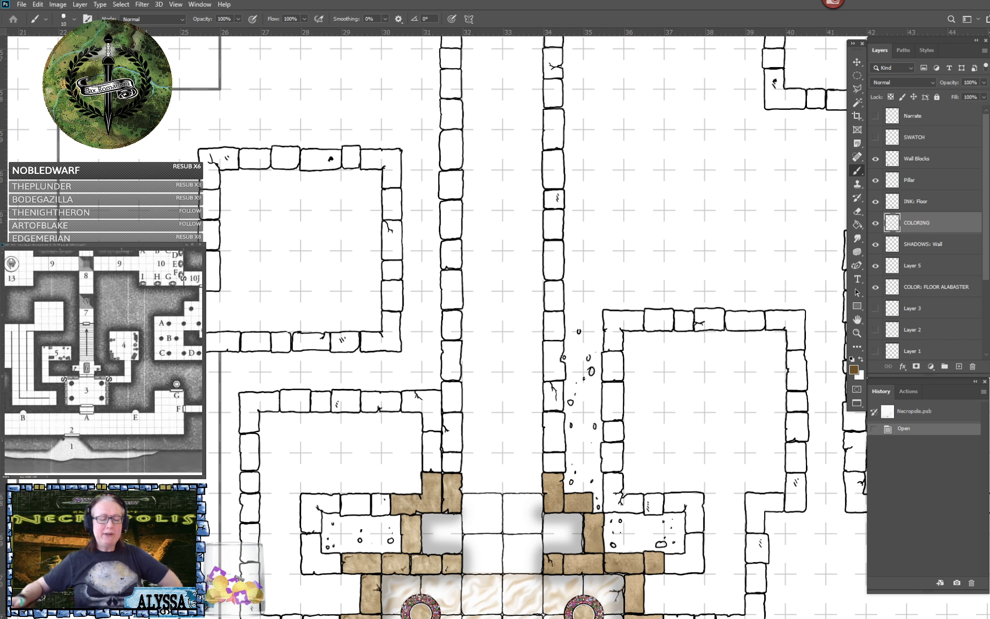
{"action": "left_click_drag", "start_coordinate": [533, 552], "coordinate": [524, 440]}
{"action": "scroll", "coordinate": [524, 440], "scroll_direction": "up", "scroll_amount": 8}
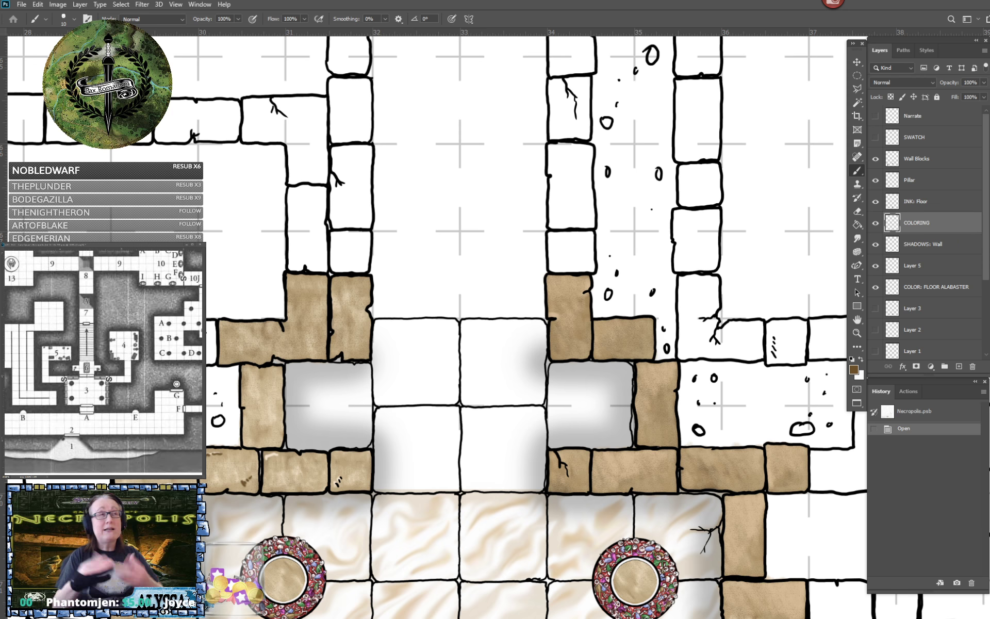
{"action": "left_click_drag", "start_coordinate": [490, 361], "coordinate": [518, 296]}
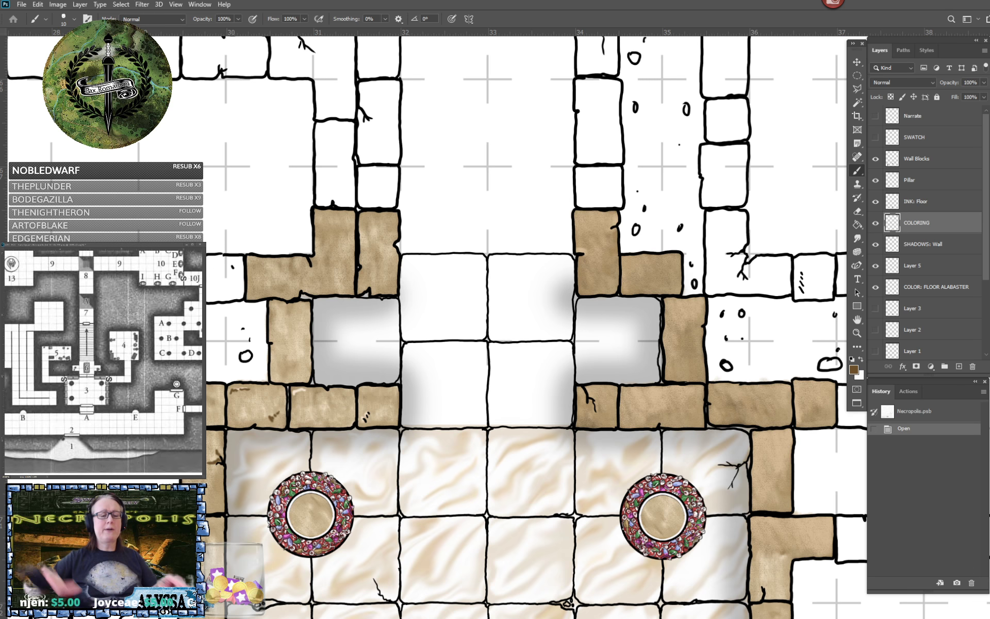
{"action": "scroll", "coordinate": [505, 340], "scroll_direction": "down", "scroll_amount": 5}
{"action": "scroll", "coordinate": [534, 604], "scroll_direction": "down", "scroll_amount": 2}
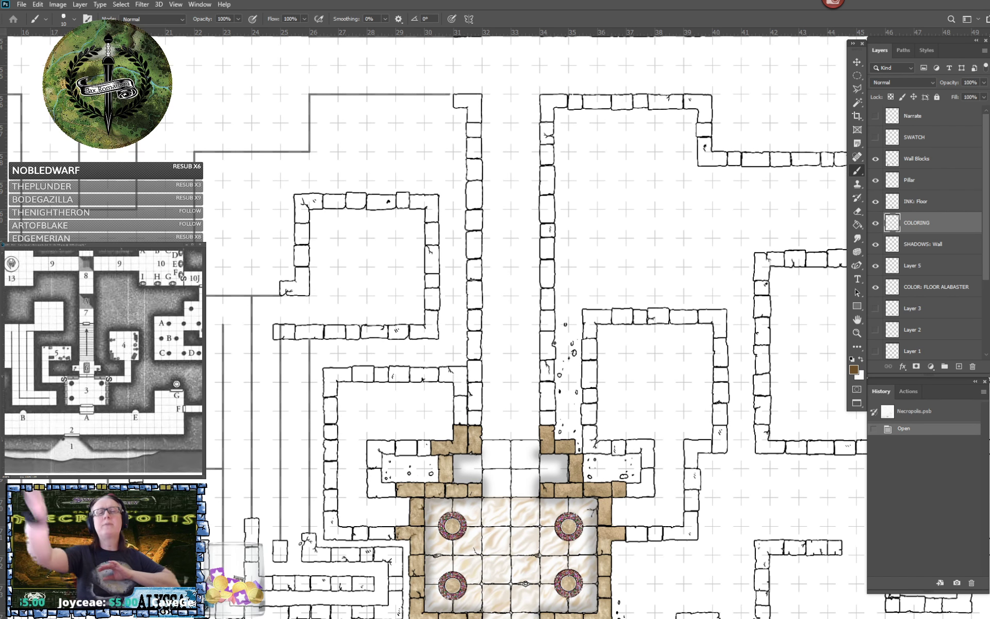
{"action": "left_click_drag", "start_coordinate": [515, 516], "coordinate": [601, 326]}
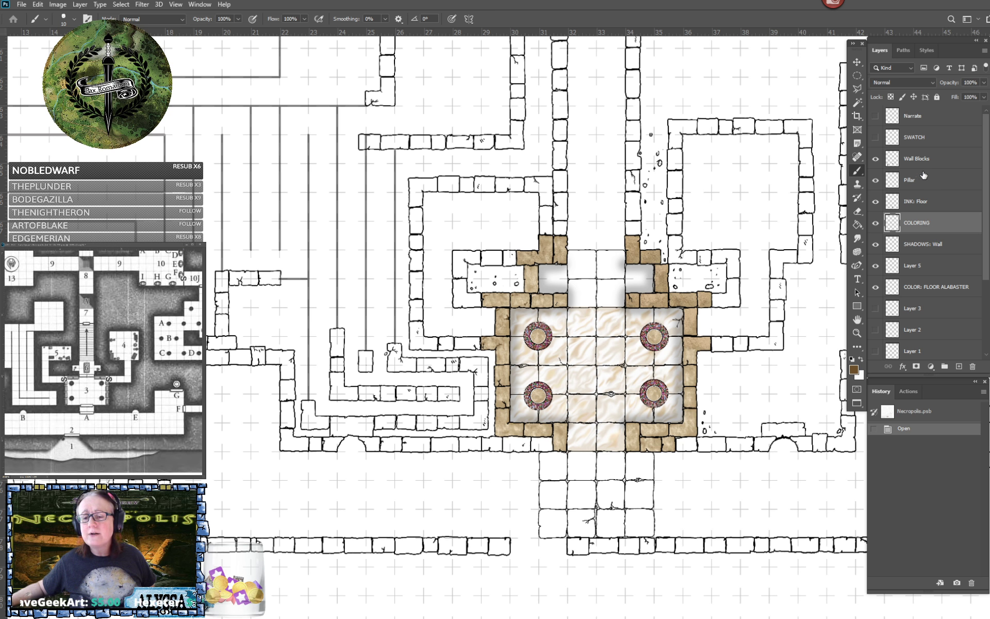
Make the Wall Blocks layer active and locate the unfinished walls in the northern part of the western maze.
{"action": "left_click", "coordinate": [931, 160]}
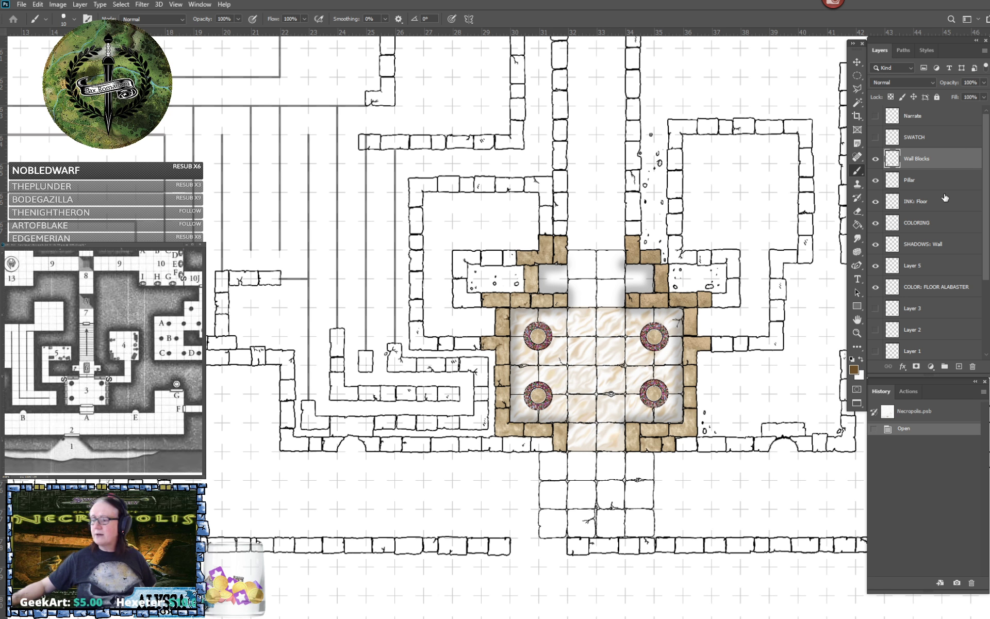
{"action": "scroll", "coordinate": [471, 361], "scroll_direction": "up", "scroll_amount": 5}
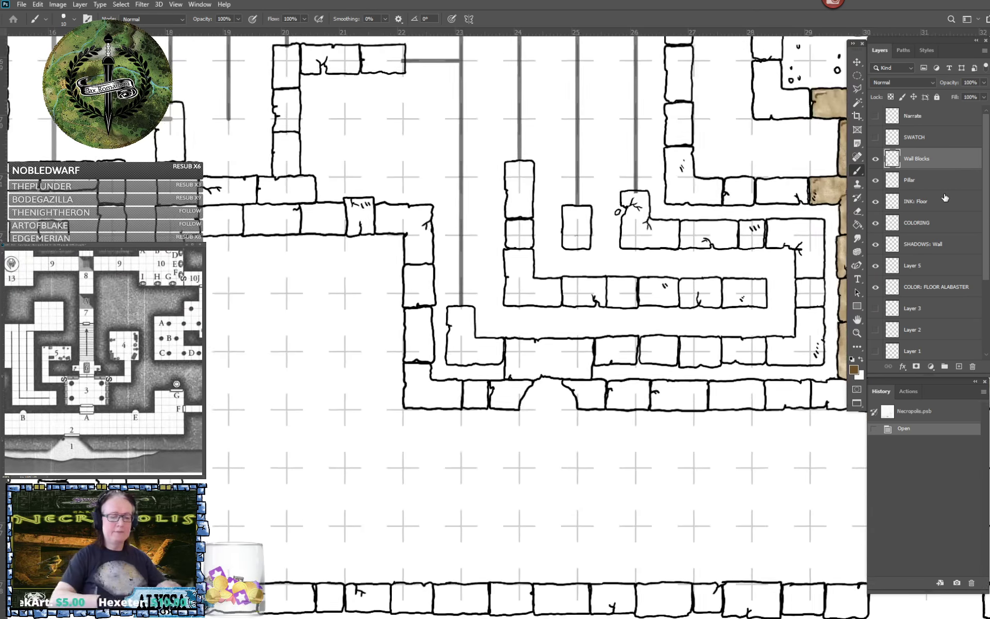
{"action": "scroll", "coordinate": [471, 330], "scroll_direction": "down", "scroll_amount": 2}
{"action": "scroll", "coordinate": [471, 330], "scroll_direction": "right", "scroll_amount": 3}
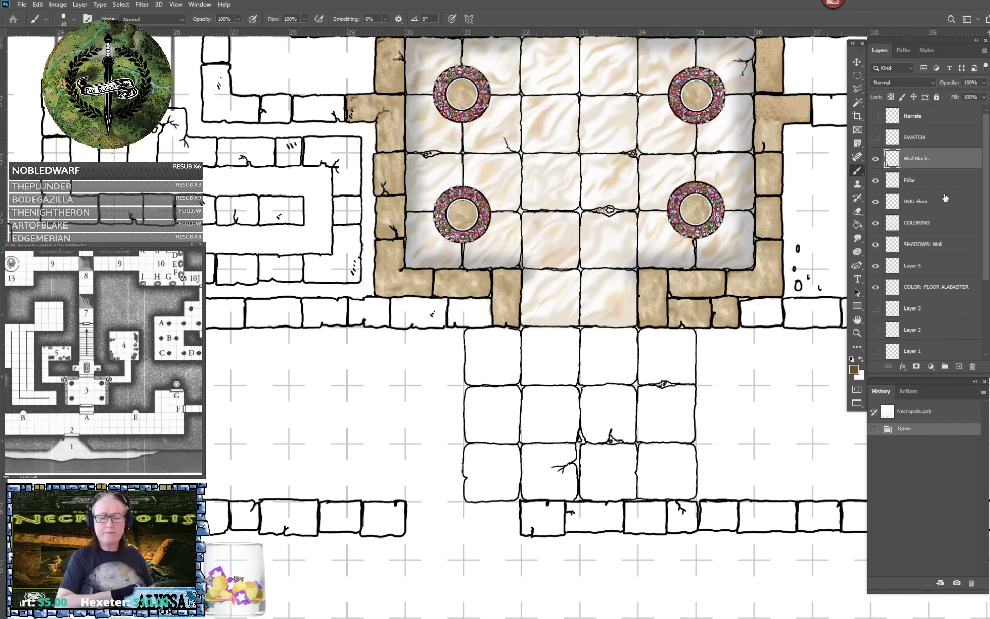
{"action": "scroll", "coordinate": [471, 330], "scroll_direction": "down", "scroll_amount": 2}
{"action": "scroll", "coordinate": [471, 330], "scroll_direction": "left", "scroll_amount": 10}
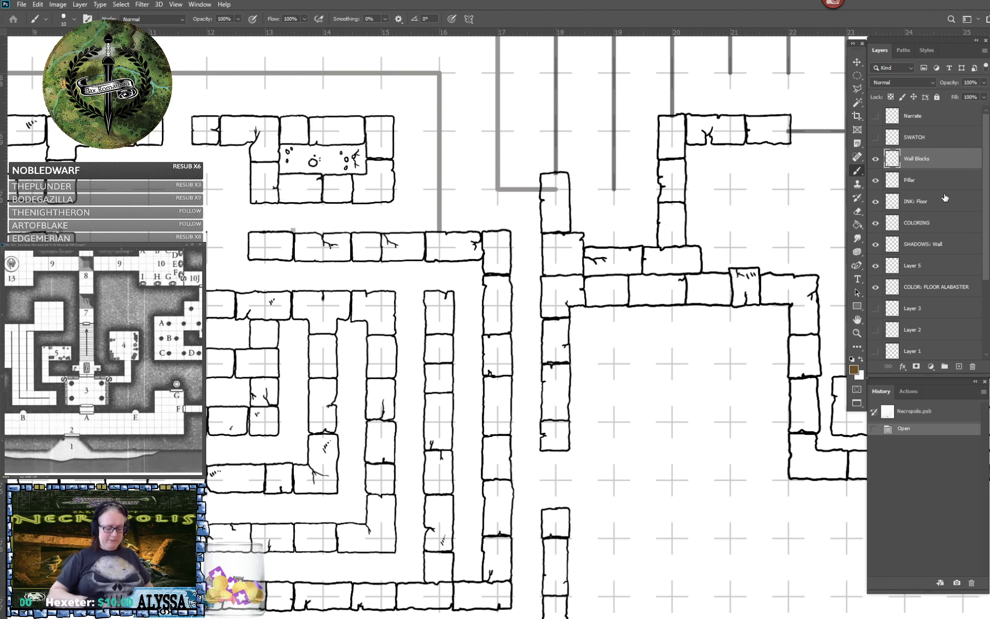
{"action": "scroll", "coordinate": [516, 319], "scroll_direction": "left", "scroll_amount": 5}
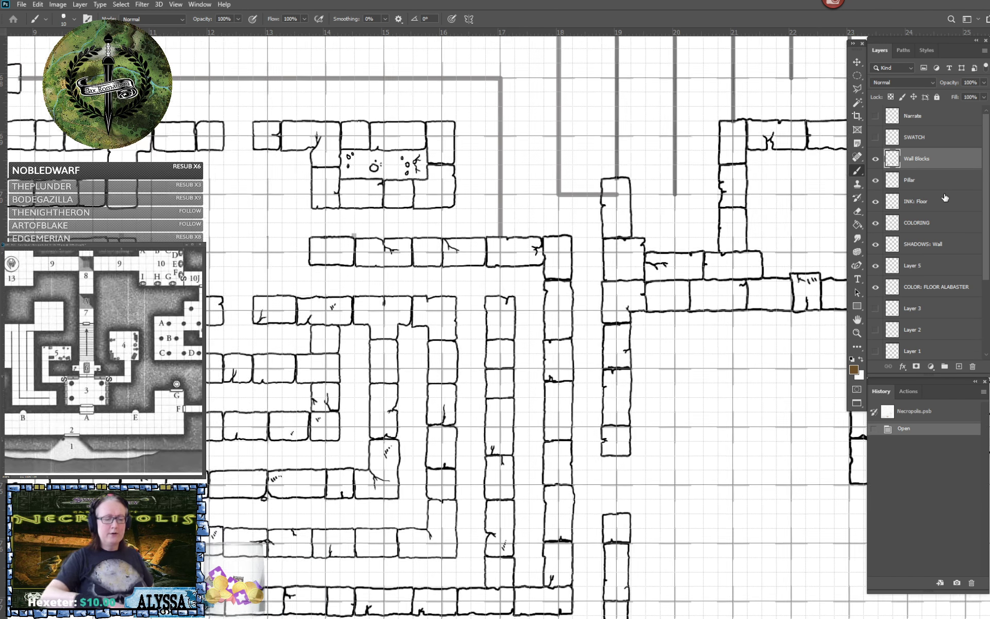
{"action": "scroll", "coordinate": [516, 320], "scroll_direction": "up", "scroll_amount": 4}
{"action": "scroll", "coordinate": [515, 320], "scroll_direction": "left", "scroll_amount": 5}
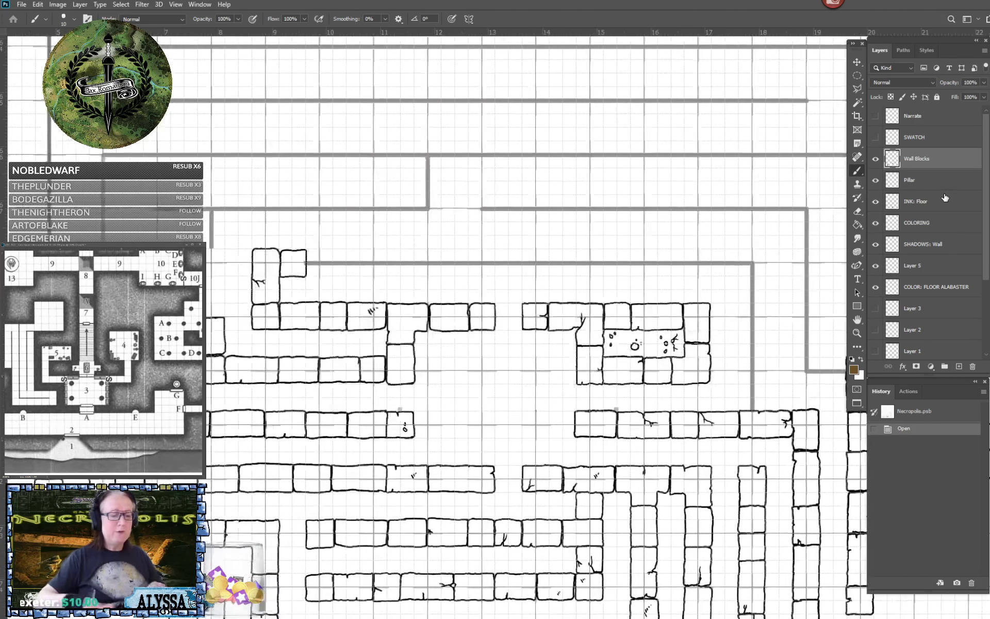
{"action": "scroll", "coordinate": [516, 319], "scroll_direction": "up", "scroll_amount": 1}
{"action": "scroll", "coordinate": [516, 319], "scroll_direction": "right", "scroll_amount": 3}
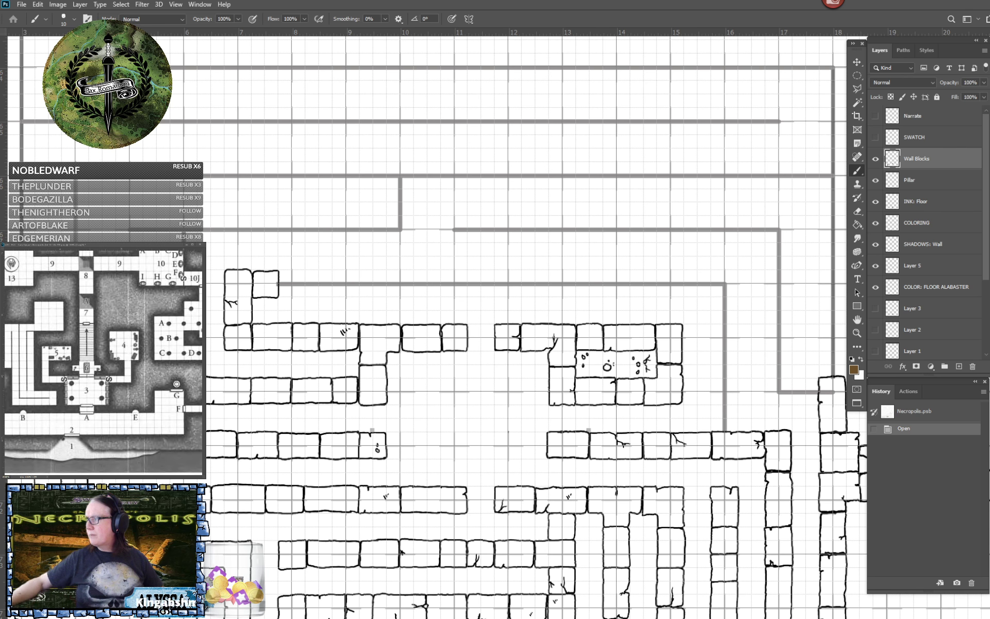
Show the maze beside areas C and D on the reference map and compare it with the drawing's western maze edge.
{"action": "left_click", "coordinate": [56, 348]}
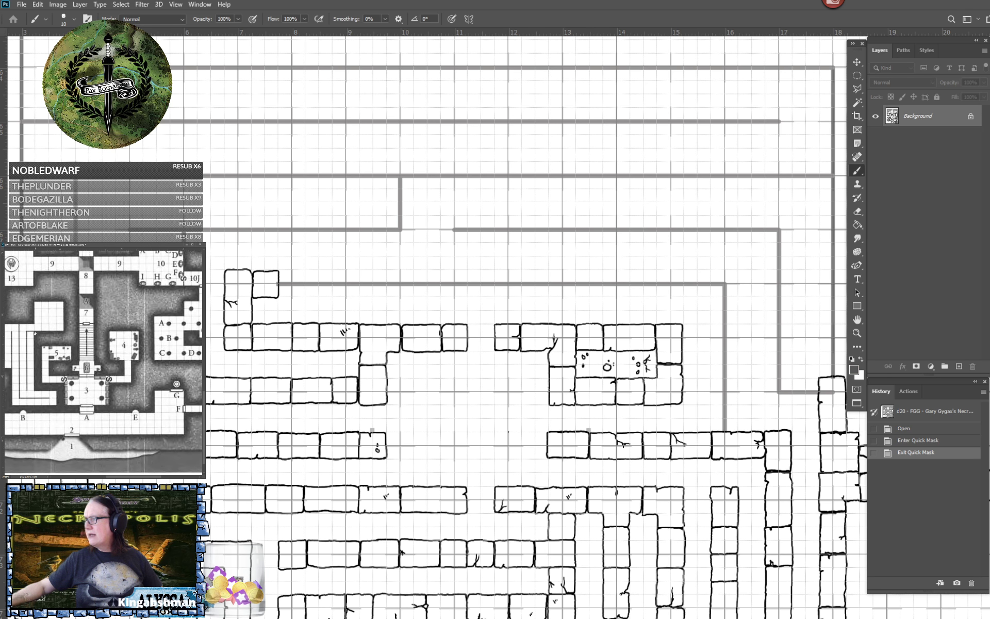
{"action": "left_click_drag", "start_coordinate": [35, 333], "coordinate": [163, 351]}
{"action": "left_click_drag", "start_coordinate": [99, 384], "coordinate": [137, 350]}
{"action": "scroll", "coordinate": [104, 367], "scroll_direction": "up", "scroll_amount": 2}
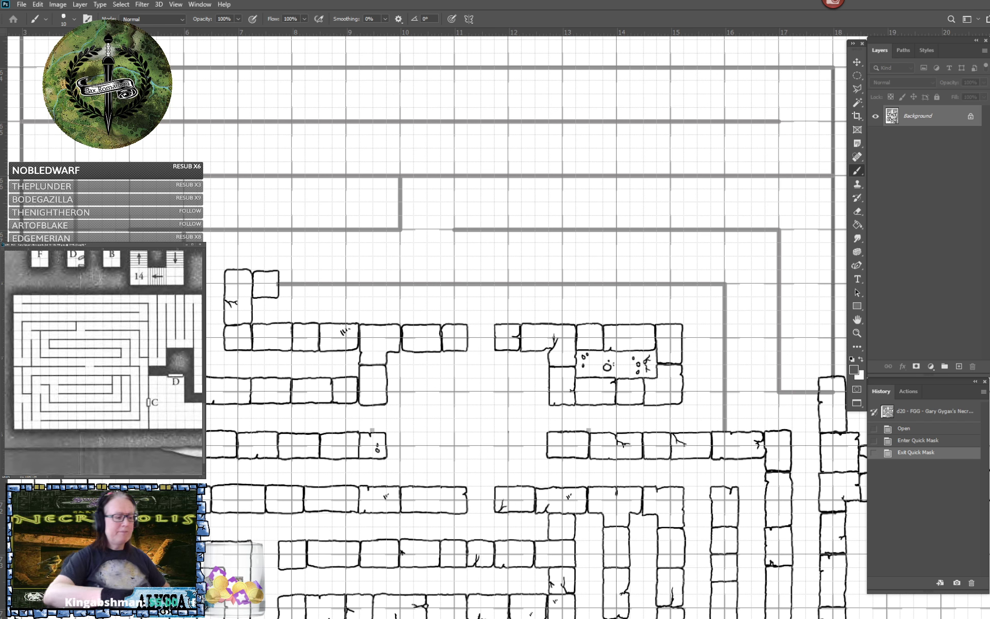
{"action": "left_click_drag", "start_coordinate": [330, 351], "coordinate": [717, 358]}
{"action": "left_click_drag", "start_coordinate": [470, 436], "coordinate": [451, 458]}
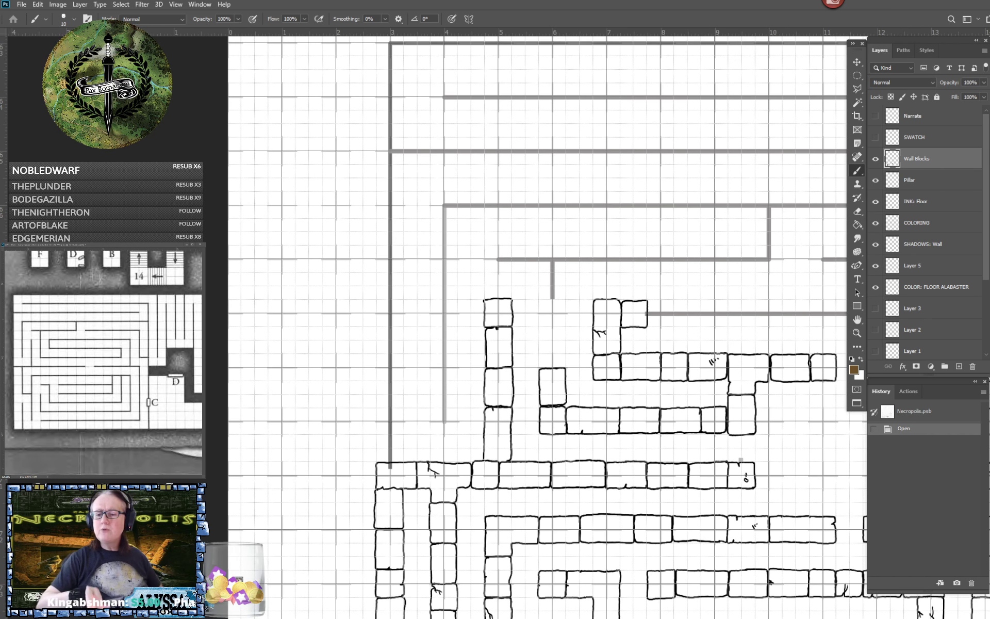
Set up a size 30 brush for inking the unfinished western maze walls.
{"action": "scroll", "coordinate": [450, 458], "scroll_direction": "up", "scroll_amount": 3}
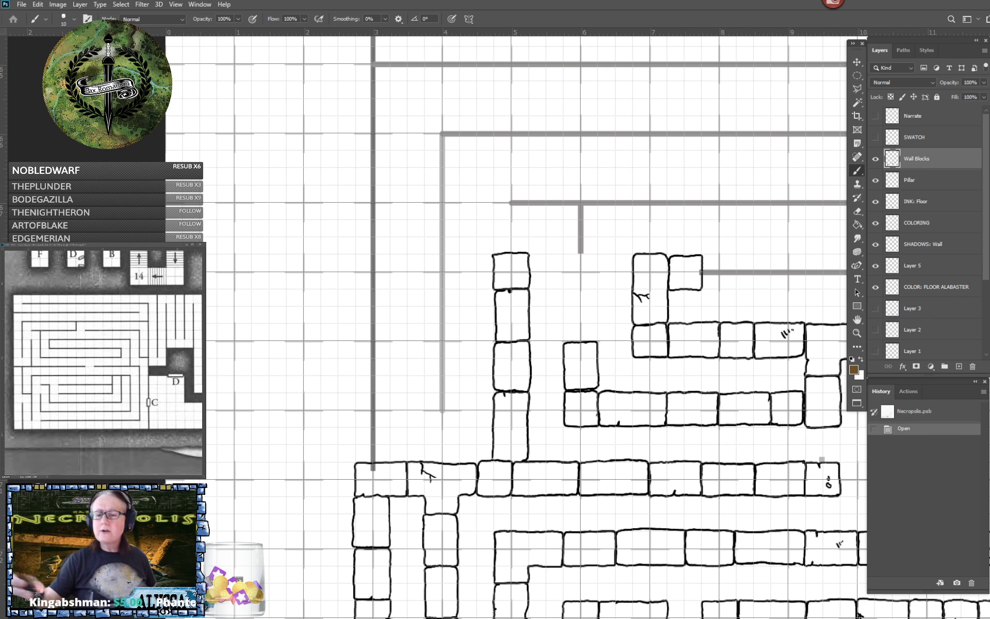
{"action": "left_click", "coordinate": [67, 24]}
{"action": "left_click", "coordinate": [89, 233]}
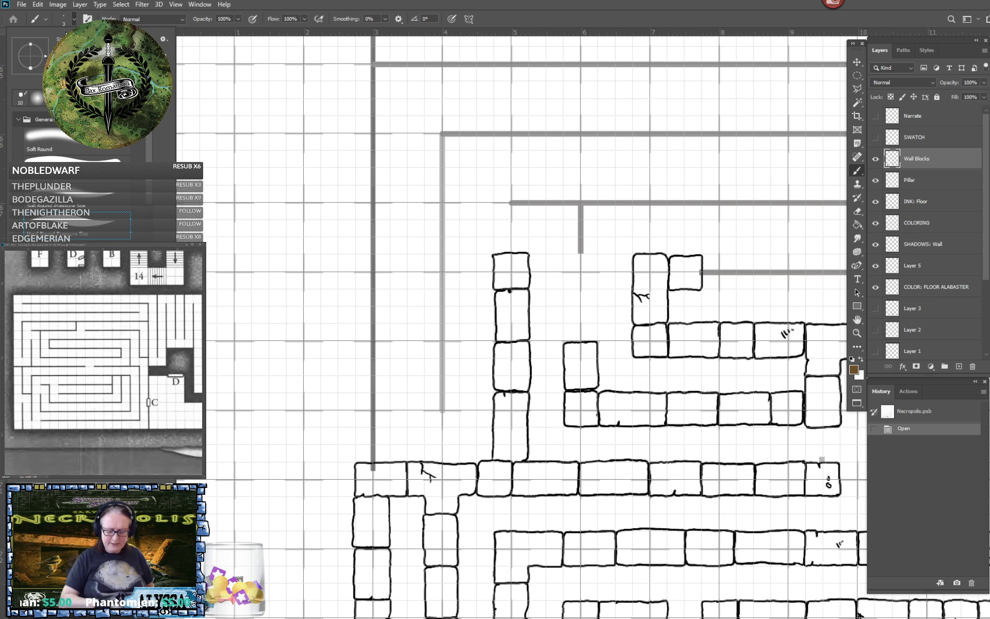
{"action": "key", "text": "Escape"}
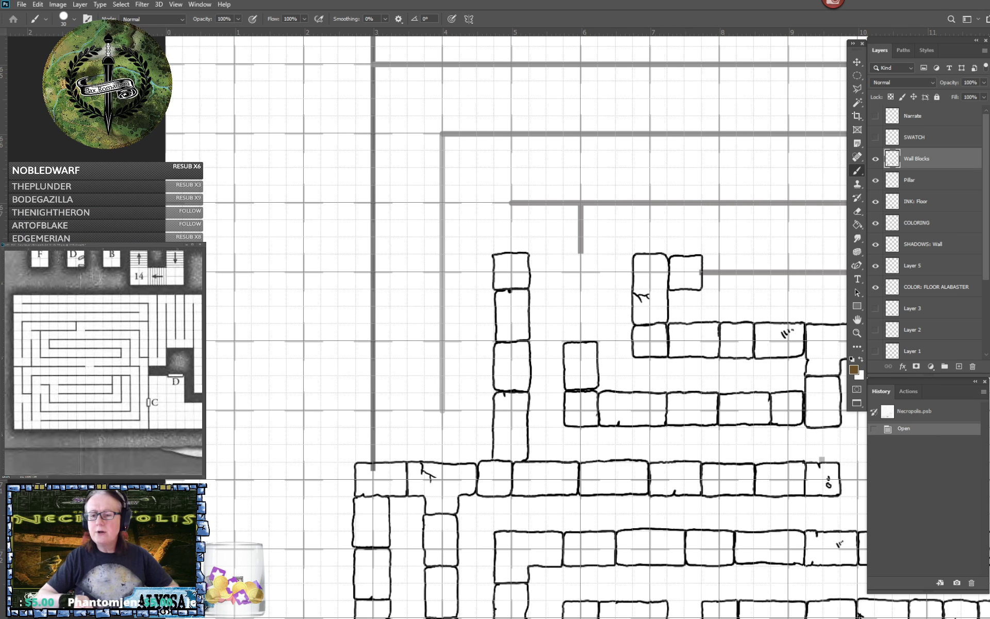
{"action": "scroll", "coordinate": [557, 458], "scroll_direction": "up", "scroll_amount": 1}
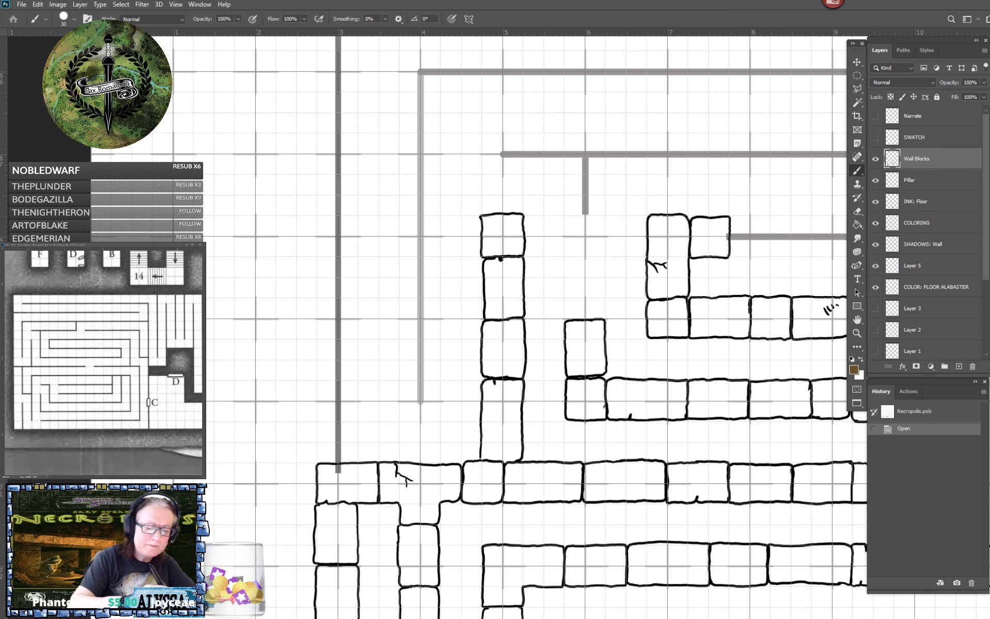
{"action": "left_click_drag", "start_coordinate": [318, 436], "coordinate": [319, 464]}
{"action": "mouse_move", "coordinate": [324, 421]}
{"action": "left_mouse_down"}
{"action": "mouse_move", "coordinate": [351, 420]}
{"action": "mouse_move", "coordinate": [360, 432]}
{"action": "left_mouse_up"}
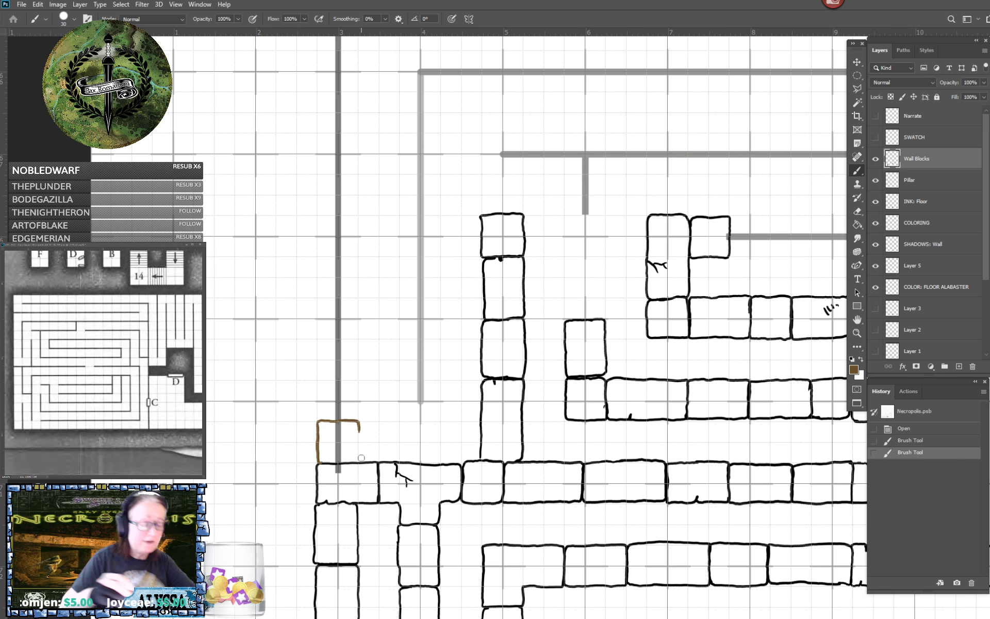
{"action": "left_click", "coordinate": [915, 429]}
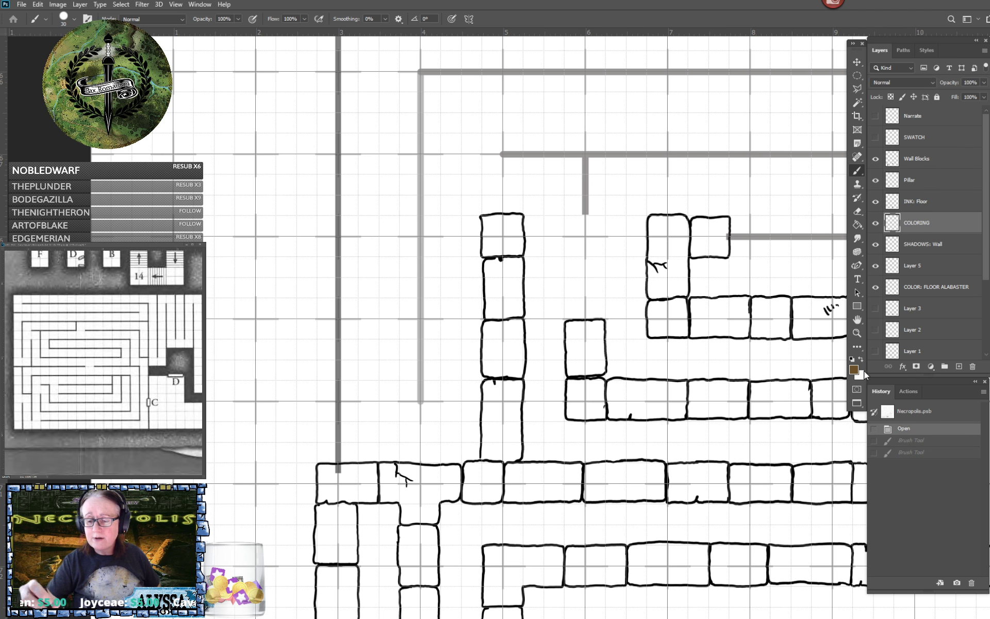
Reset the foreground colour to black.
{"action": "left_click", "coordinate": [852, 360]}
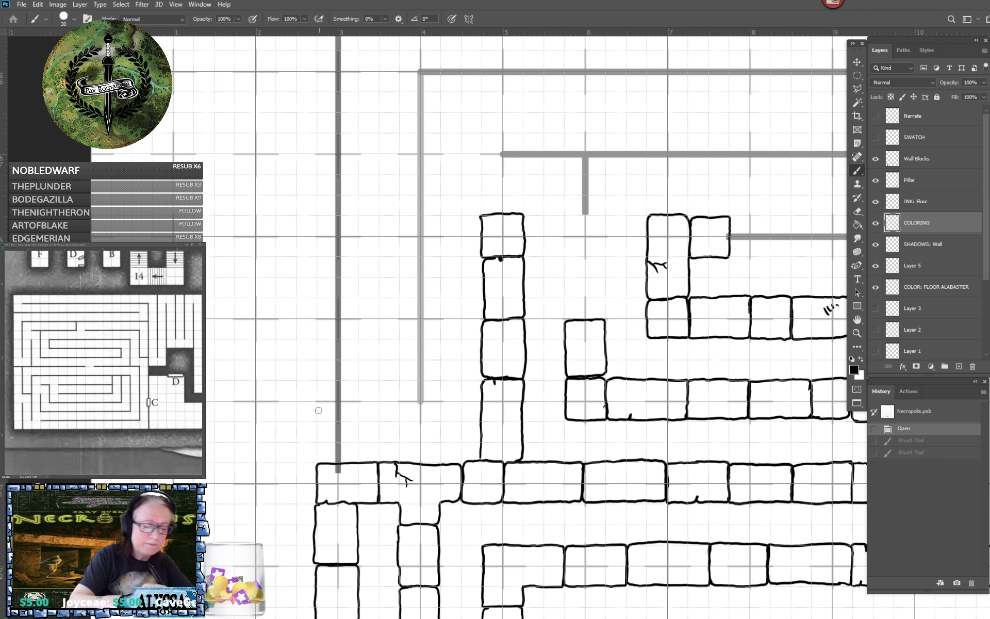
{"action": "mouse_move", "coordinate": [317, 405]}
{"action": "left_mouse_down"}
{"action": "mouse_move", "coordinate": [317, 463]}
{"action": "mouse_move", "coordinate": [331, 464]}
{"action": "left_mouse_up"}
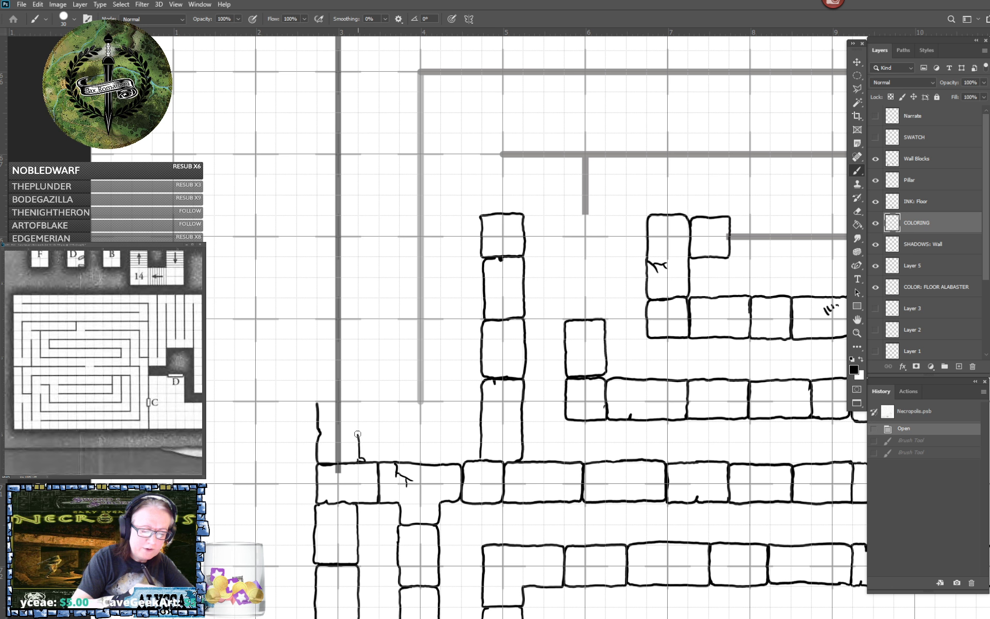
{"action": "mouse_move", "coordinate": [357, 434]}
{"action": "left_mouse_down"}
{"action": "mouse_move", "coordinate": [353, 400]}
{"action": "mouse_move", "coordinate": [317, 404]}
{"action": "left_mouse_up"}
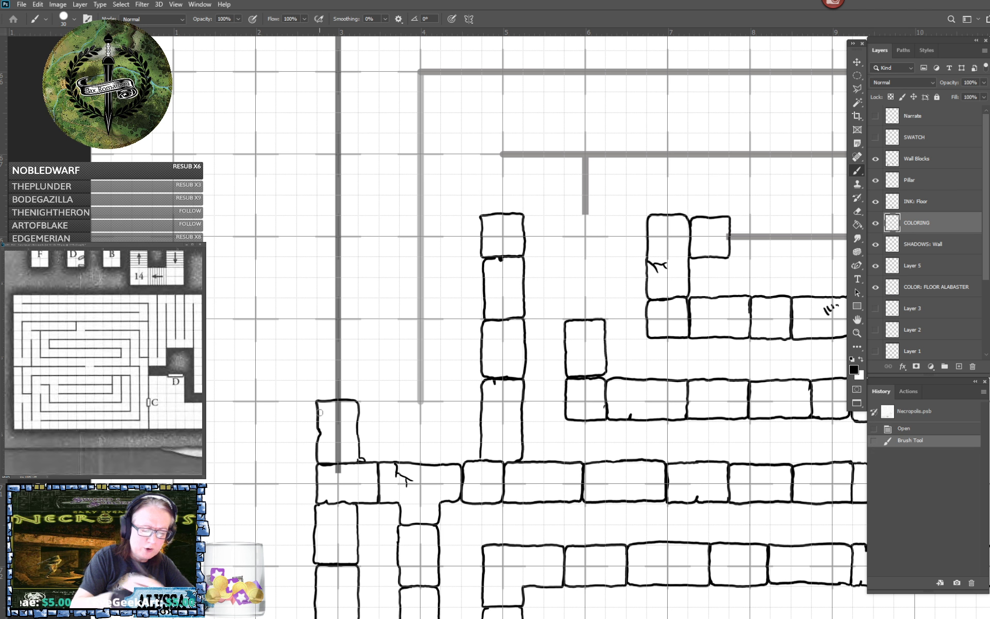
{"action": "left_click", "coordinate": [908, 429]}
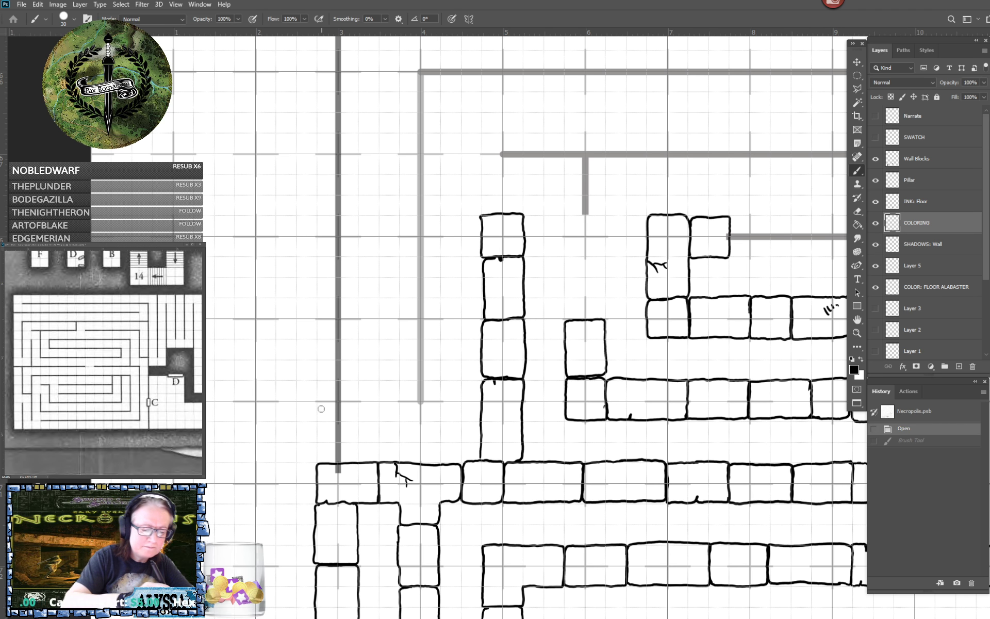
Ink a block above the outer west wall's existing corner and two blocks at the lower end of the adjacent inner wall, the upper one cracked.
{"action": "mouse_move", "coordinate": [317, 400]}
{"action": "left_mouse_down"}
{"action": "mouse_move", "coordinate": [318, 461]}
{"action": "mouse_move", "coordinate": [359, 459]}
{"action": "mouse_move", "coordinate": [359, 405]}
{"action": "mouse_move", "coordinate": [318, 401]}
{"action": "left_mouse_up"}
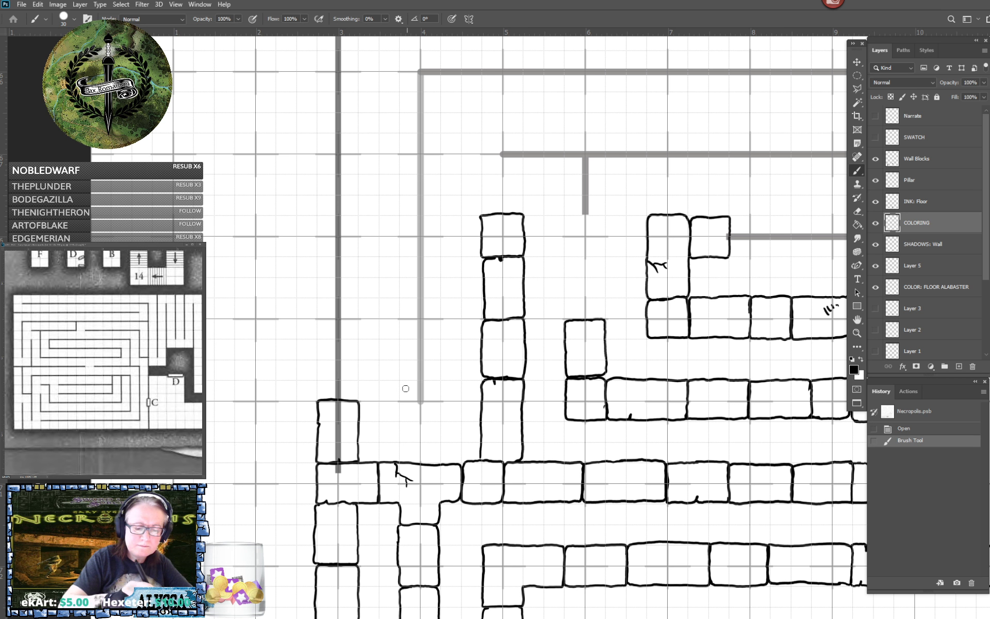
{"action": "mouse_move", "coordinate": [401, 383]}
{"action": "left_mouse_down"}
{"action": "mouse_move", "coordinate": [400, 418]}
{"action": "mouse_move", "coordinate": [436, 420]}
{"action": "mouse_move", "coordinate": [439, 380]}
{"action": "mouse_move", "coordinate": [400, 382]}
{"action": "left_mouse_up"}
{"action": "scroll", "coordinate": [398, 386], "scroll_direction": "up", "scroll_amount": 2}
{"action": "scroll", "coordinate": [399, 386], "scroll_direction": "left", "scroll_amount": 2}
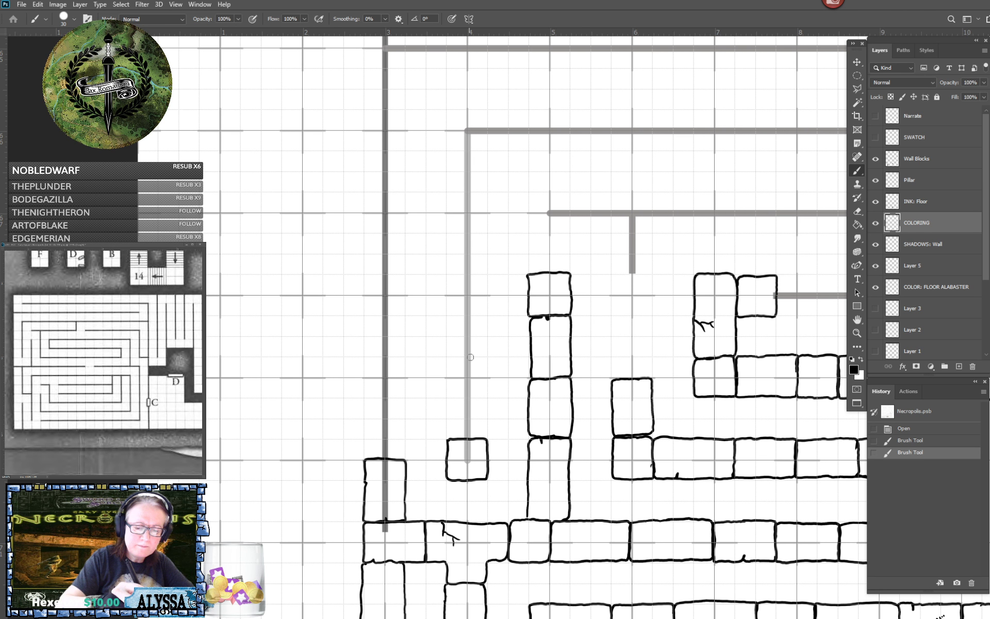
{"action": "mouse_move", "coordinate": [470, 356]}
{"action": "left_mouse_down"}
{"action": "mouse_move", "coordinate": [447, 365]}
{"action": "mouse_move", "coordinate": [448, 407]}
{"action": "mouse_move", "coordinate": [462, 408]}
{"action": "left_mouse_up"}
{"action": "mouse_move", "coordinate": [454, 408]}
{"action": "left_mouse_down"}
{"action": "mouse_move", "coordinate": [449, 437]}
{"action": "mouse_move", "coordinate": [486, 438]}
{"action": "mouse_move", "coordinate": [489, 373]}
{"action": "mouse_move", "coordinate": [463, 356]}
{"action": "left_mouse_up"}
Ink an L-shaped block at the inner wall's upper corner and three blocks running east from it, with a small crack in the first.
{"action": "scroll", "coordinate": [464, 357], "scroll_direction": "up", "scroll_amount": 5}
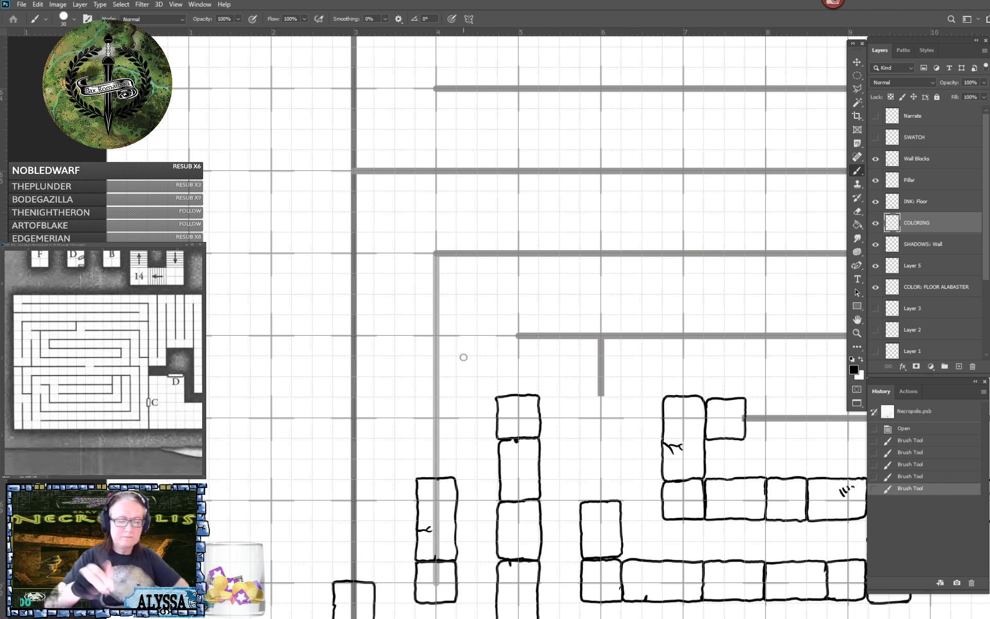
{"action": "mouse_move", "coordinate": [416, 235]}
{"action": "left_mouse_down"}
{"action": "mouse_move", "coordinate": [417, 293]}
{"action": "mouse_move", "coordinate": [452, 295]}
{"action": "mouse_move", "coordinate": [460, 272]}
{"action": "mouse_move", "coordinate": [475, 274]}
{"action": "mouse_move", "coordinate": [476, 233]}
{"action": "mouse_move", "coordinate": [416, 234]}
{"action": "left_mouse_up"}
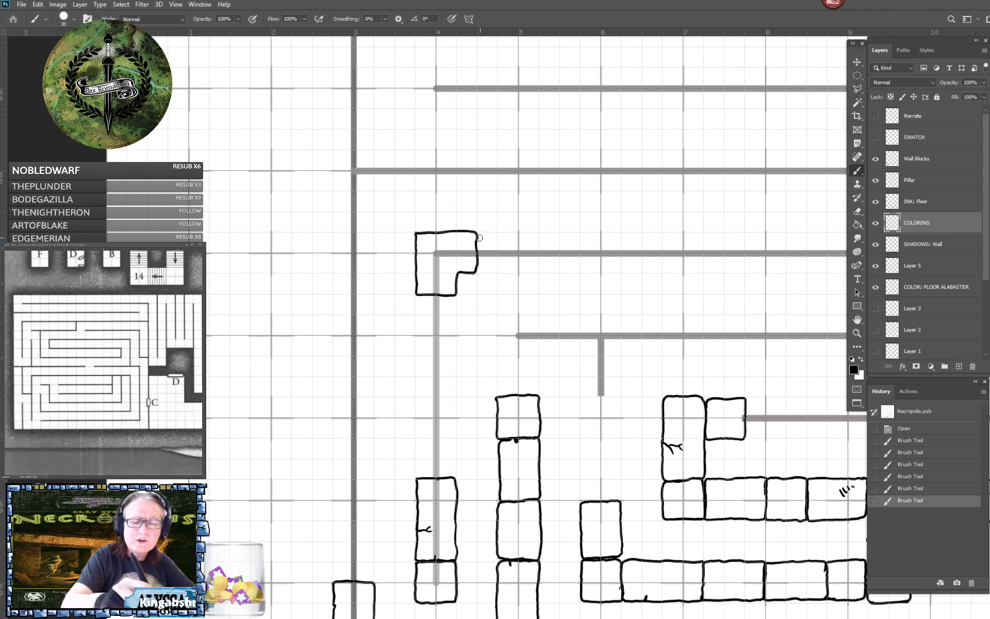
{"action": "left_click_drag", "start_coordinate": [477, 233], "coordinate": [538, 233]}
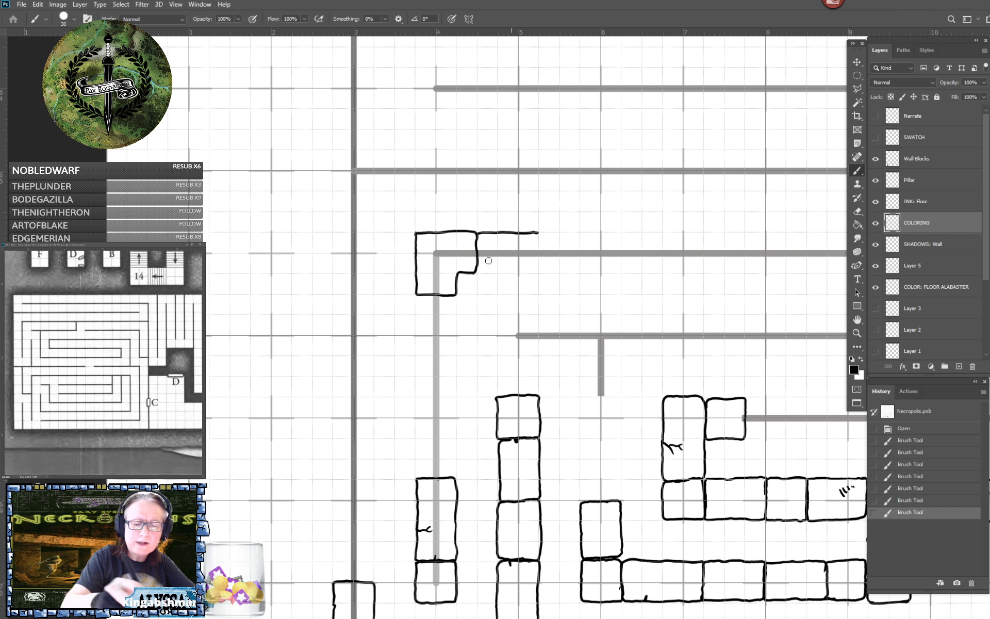
{"action": "mouse_move", "coordinate": [480, 262]}
{"action": "left_mouse_down"}
{"action": "mouse_move", "coordinate": [488, 273]}
{"action": "mouse_move", "coordinate": [510, 263]}
{"action": "mouse_move", "coordinate": [535, 273]}
{"action": "mouse_move", "coordinate": [540, 232]}
{"action": "mouse_move", "coordinate": [558, 232]}
{"action": "mouse_move", "coordinate": [539, 233]}
{"action": "mouse_move", "coordinate": [540, 255]}
{"action": "mouse_move", "coordinate": [583, 271]}
{"action": "mouse_move", "coordinate": [584, 232]}
{"action": "left_mouse_up"}
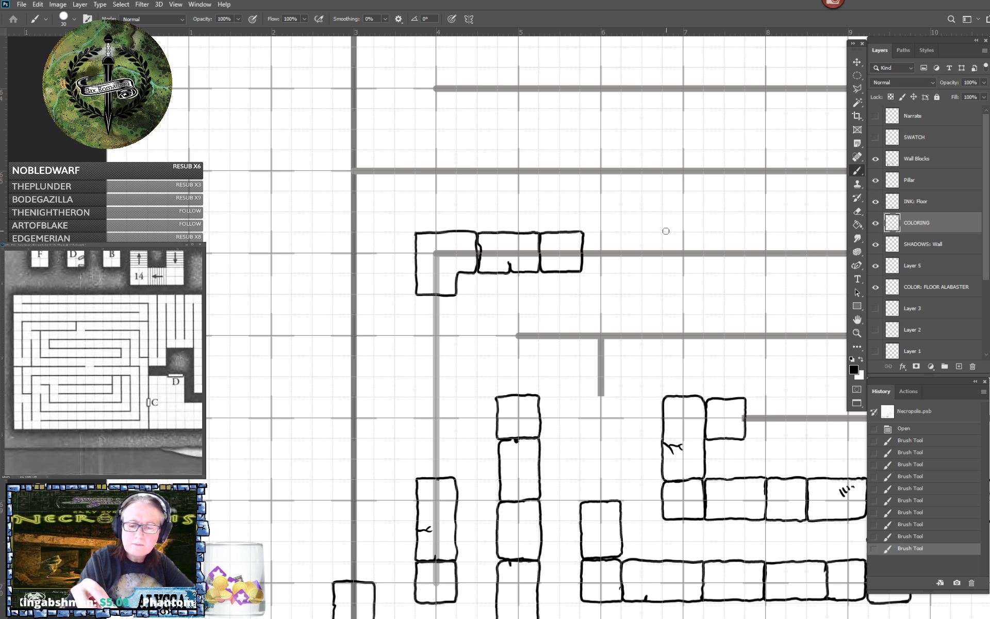
{"action": "mouse_move", "coordinate": [666, 231]}
{"action": "left_mouse_down"}
{"action": "mouse_move", "coordinate": [588, 233]}
{"action": "mouse_move", "coordinate": [582, 268]}
{"action": "mouse_move", "coordinate": [663, 267]}
{"action": "mouse_move", "coordinate": [665, 234]}
{"action": "mouse_move", "coordinate": [655, 230]}
{"action": "mouse_move", "coordinate": [668, 174]}
{"action": "mouse_move", "coordinate": [634, 193]}
{"action": "left_mouse_up"}
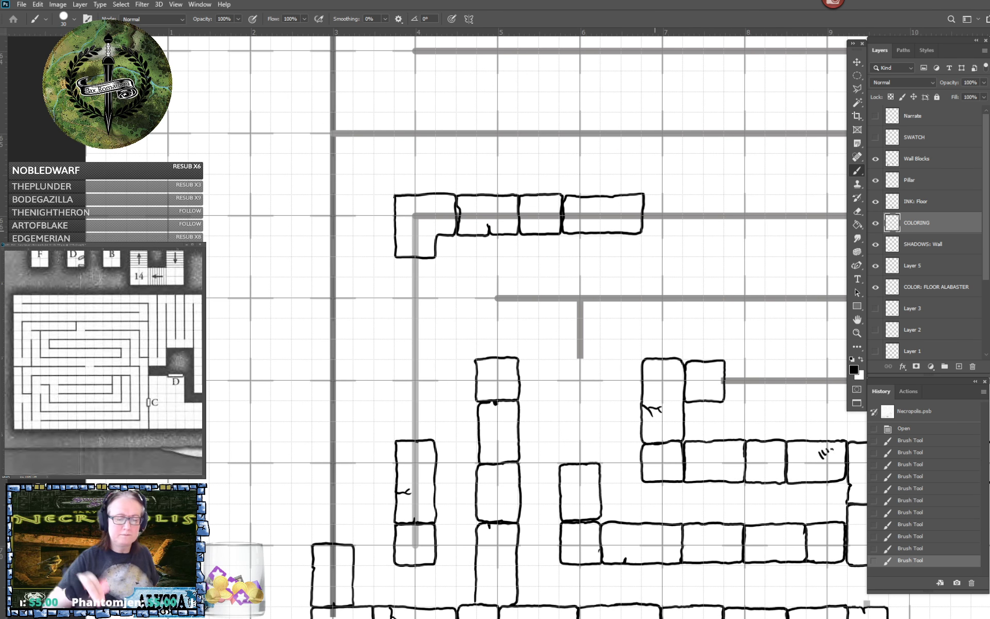
Ink a square end block and a long block on the next wall to the south, plus one block on its short southward stub.
{"action": "mouse_move", "coordinate": [505, 277]}
{"action": "left_mouse_down"}
{"action": "mouse_move", "coordinate": [476, 279]}
{"action": "mouse_move", "coordinate": [477, 316]}
{"action": "mouse_move", "coordinate": [517, 316]}
{"action": "mouse_move", "coordinate": [517, 276]}
{"action": "mouse_move", "coordinate": [500, 277]}
{"action": "mouse_move", "coordinate": [520, 286]}
{"action": "mouse_move", "coordinate": [527, 277]}
{"action": "mouse_move", "coordinate": [598, 276]}
{"action": "left_mouse_up"}
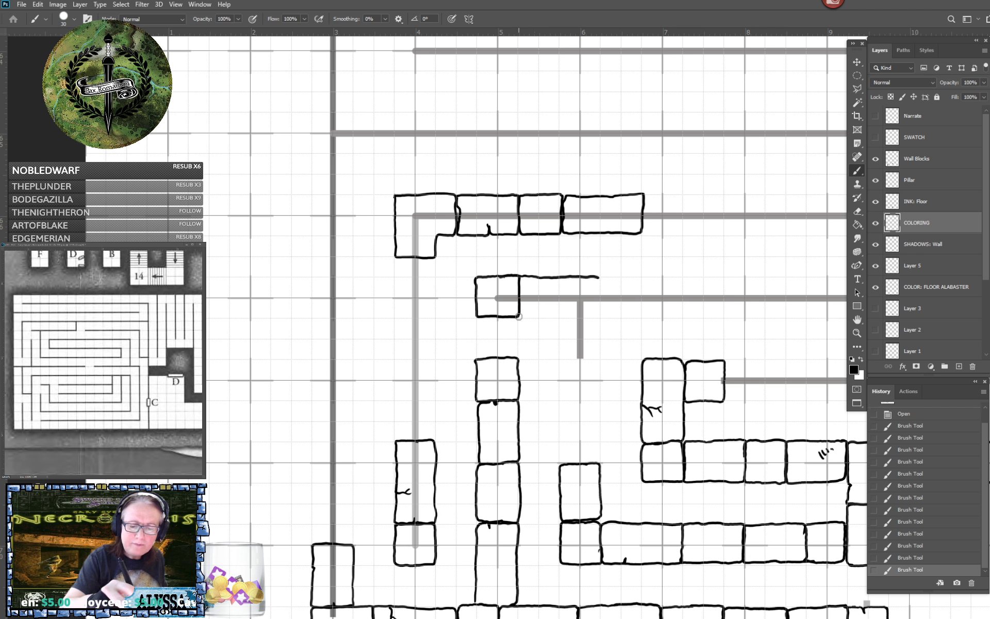
{"action": "mouse_move", "coordinate": [519, 316]}
{"action": "left_mouse_down"}
{"action": "mouse_move", "coordinate": [600, 316]}
{"action": "mouse_move", "coordinate": [600, 277]}
{"action": "left_mouse_up"}
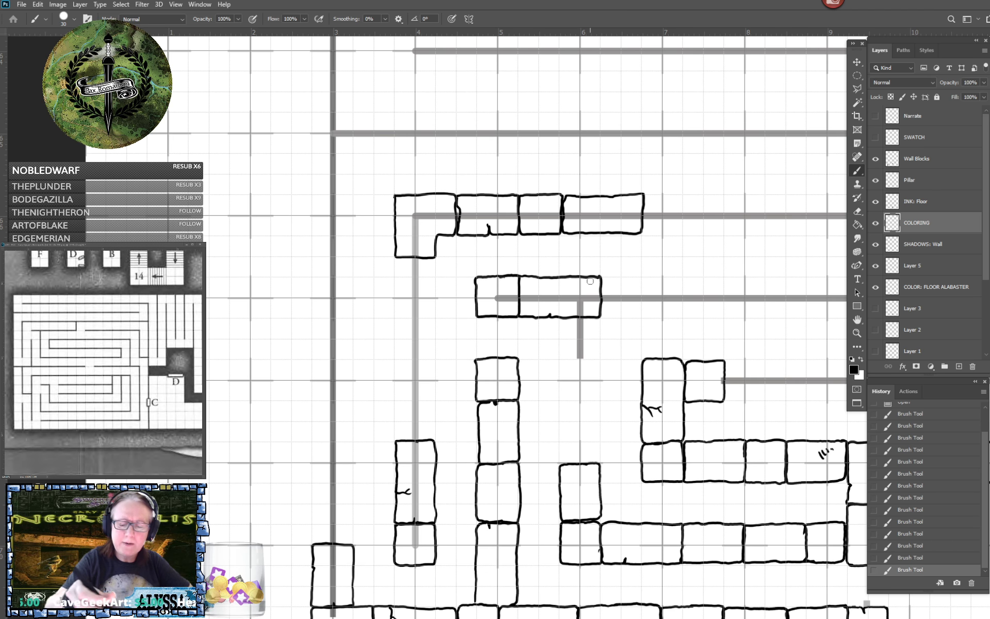
{"action": "mouse_move", "coordinate": [559, 320]}
{"action": "left_mouse_down"}
{"action": "mouse_move", "coordinate": [559, 368]}
{"action": "mouse_move", "coordinate": [567, 380]}
{"action": "mouse_move", "coordinate": [599, 379]}
{"action": "mouse_move", "coordinate": [600, 316]}
{"action": "left_mouse_up"}
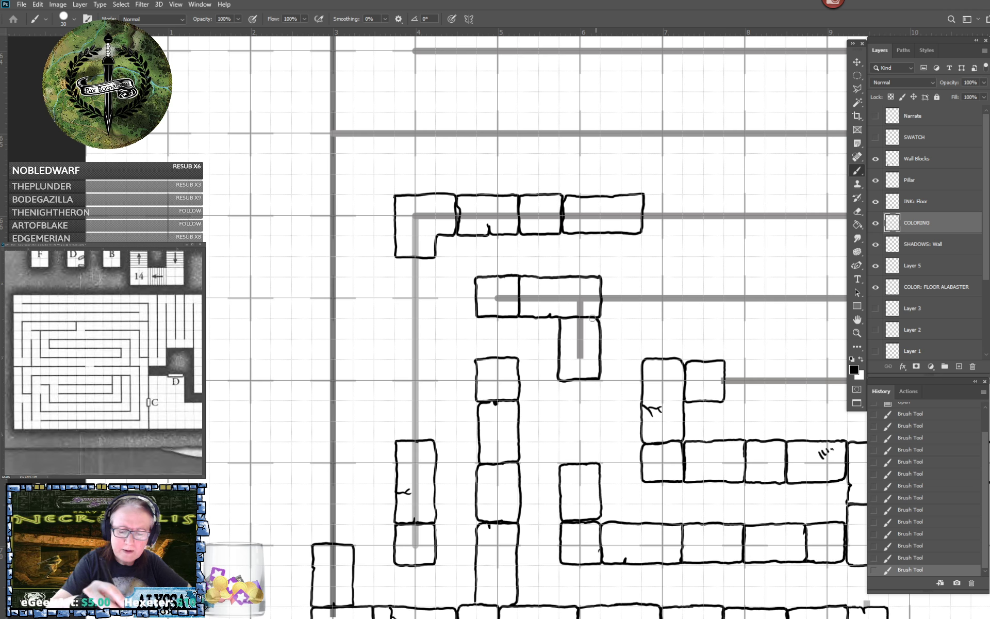
Ink three more blocks northward along the outer west wall and clean up their uneven edges with the eraser.
{"action": "left_click_drag", "start_coordinate": [519, 345], "coordinate": [634, 332]}
{"action": "mouse_move", "coordinate": [452, 451]}
{"action": "left_mouse_down"}
{"action": "mouse_move", "coordinate": [428, 452]}
{"action": "mouse_move", "coordinate": [430, 529]}
{"action": "mouse_move", "coordinate": [467, 530]}
{"action": "mouse_move", "coordinate": [467, 467]}
{"action": "mouse_move", "coordinate": [451, 450]}
{"action": "left_mouse_up"}
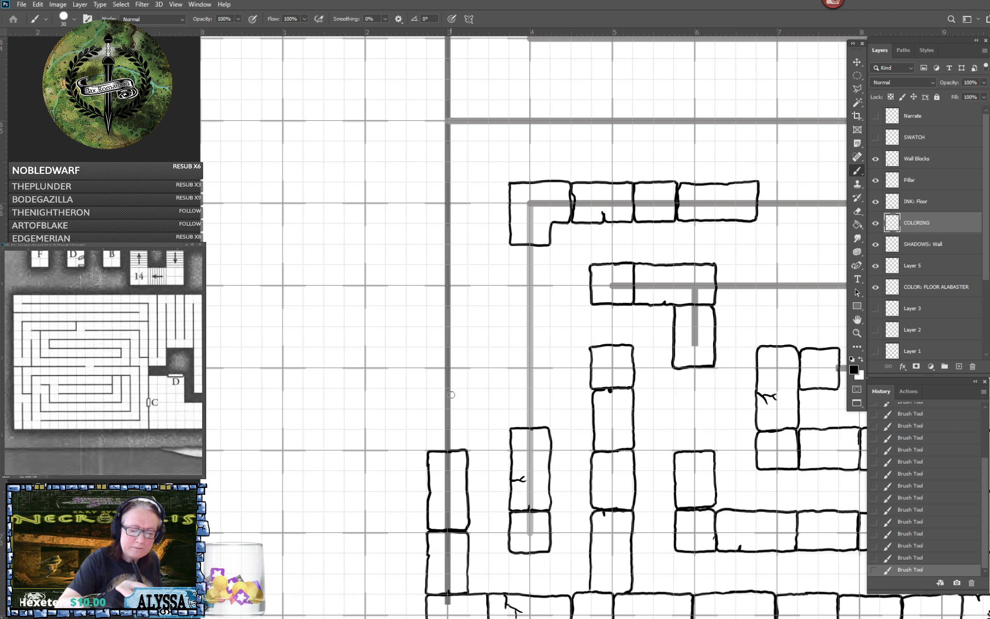
{"action": "mouse_move", "coordinate": [453, 389]}
{"action": "left_mouse_down"}
{"action": "mouse_move", "coordinate": [434, 390]}
{"action": "mouse_move", "coordinate": [429, 446]}
{"action": "mouse_move", "coordinate": [467, 447]}
{"action": "mouse_move", "coordinate": [469, 400]}
{"action": "mouse_move", "coordinate": [454, 387]}
{"action": "left_mouse_up"}
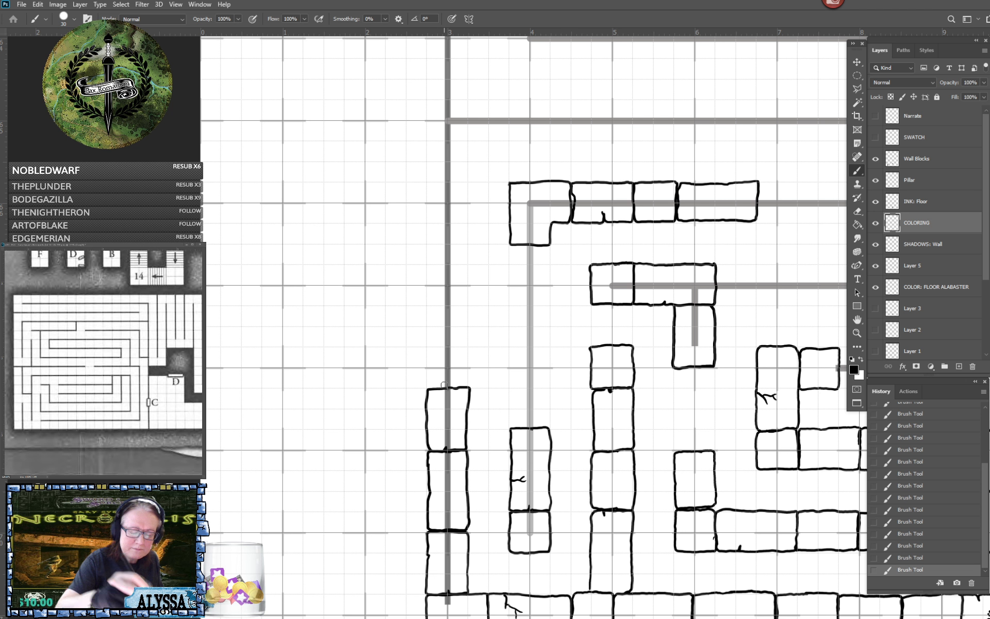
{"action": "scroll", "coordinate": [446, 385], "scroll_direction": "up", "scroll_amount": 3}
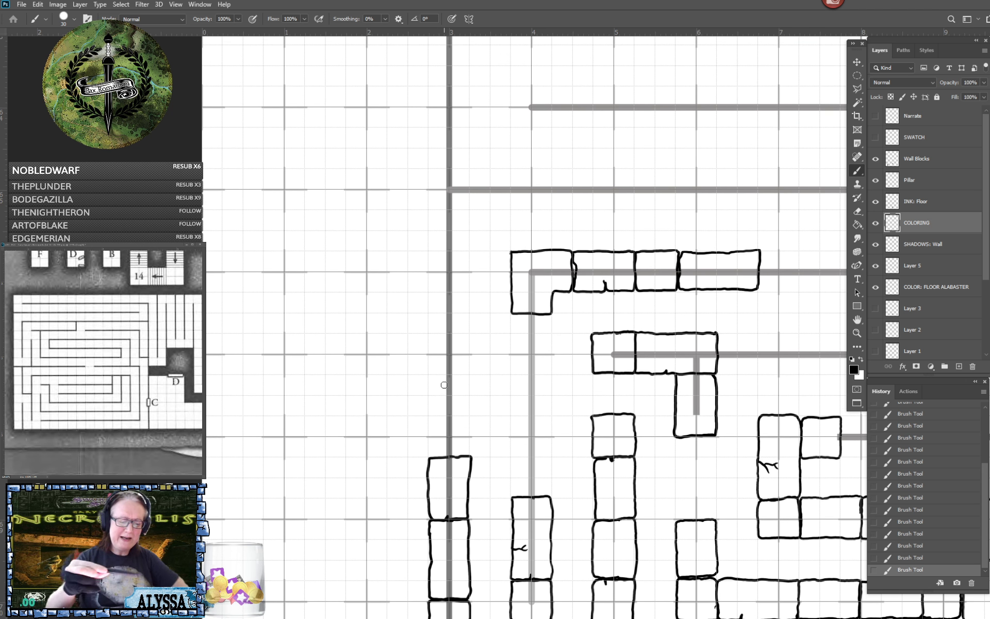
{"action": "key", "text": "e"}
{"action": "left_click_drag", "start_coordinate": [474, 480], "coordinate": [467, 455]}
{"action": "key", "text": "b"}
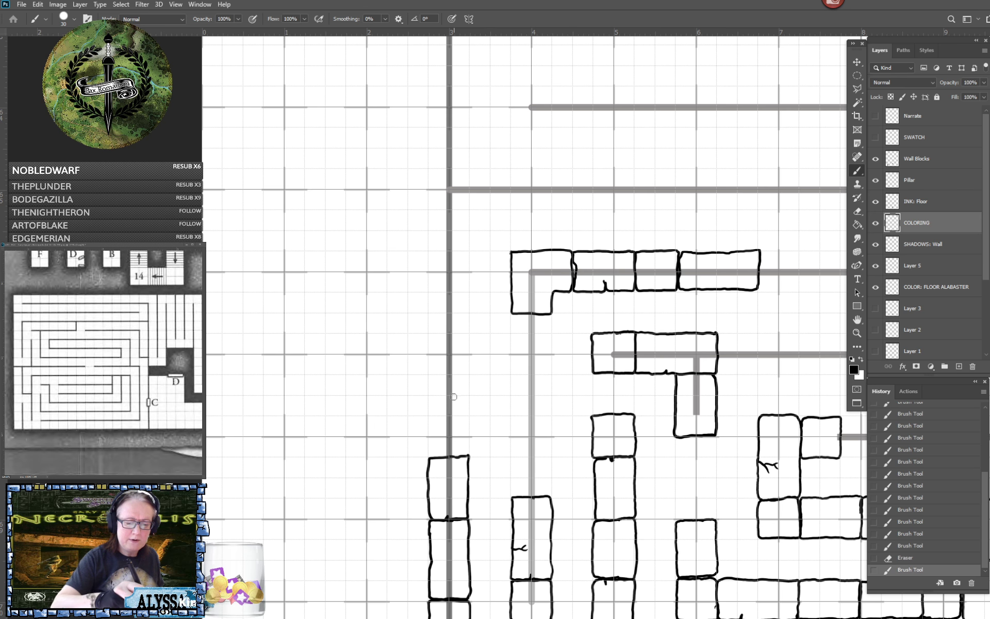
{"action": "mouse_move", "coordinate": [453, 396]}
{"action": "left_mouse_down"}
{"action": "mouse_move", "coordinate": [436, 394]}
{"action": "mouse_move", "coordinate": [430, 452]}
{"action": "mouse_move", "coordinate": [466, 456]}
{"action": "mouse_move", "coordinate": [468, 405]}
{"action": "mouse_move", "coordinate": [448, 394]}
{"action": "left_mouse_up"}
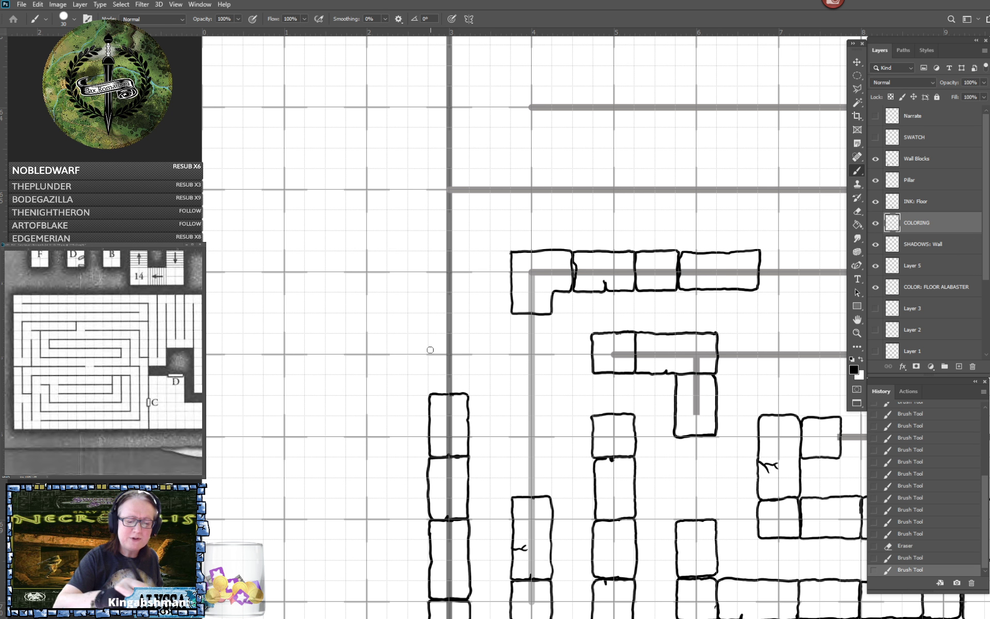
{"action": "mouse_move", "coordinate": [428, 352]}
{"action": "left_mouse_down"}
{"action": "mouse_move", "coordinate": [472, 327]}
{"action": "mouse_move", "coordinate": [462, 355]}
{"action": "mouse_move", "coordinate": [471, 325]}
{"action": "mouse_move", "coordinate": [469, 343]}
{"action": "mouse_move", "coordinate": [435, 332]}
{"action": "mouse_move", "coordinate": [473, 343]}
{"action": "mouse_move", "coordinate": [431, 354]}
{"action": "mouse_move", "coordinate": [491, 352]}
{"action": "mouse_move", "coordinate": [495, 341]}
{"action": "left_mouse_up"}
{"action": "key", "text": "e"}
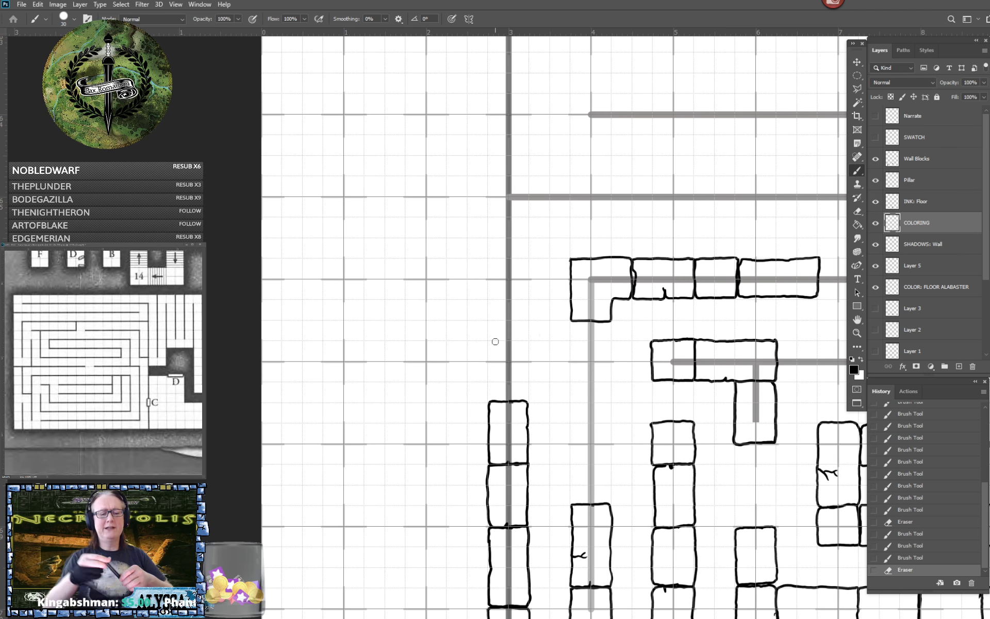
Ink a cracked T-shaped block where the outer west wall meets the eastward wall, redrawing its eastern end farther out.
{"action": "scroll", "coordinate": [495, 342], "scroll_direction": "up", "scroll_amount": 2}
{"action": "scroll", "coordinate": [495, 341], "scroll_direction": "right", "scroll_amount": 1}
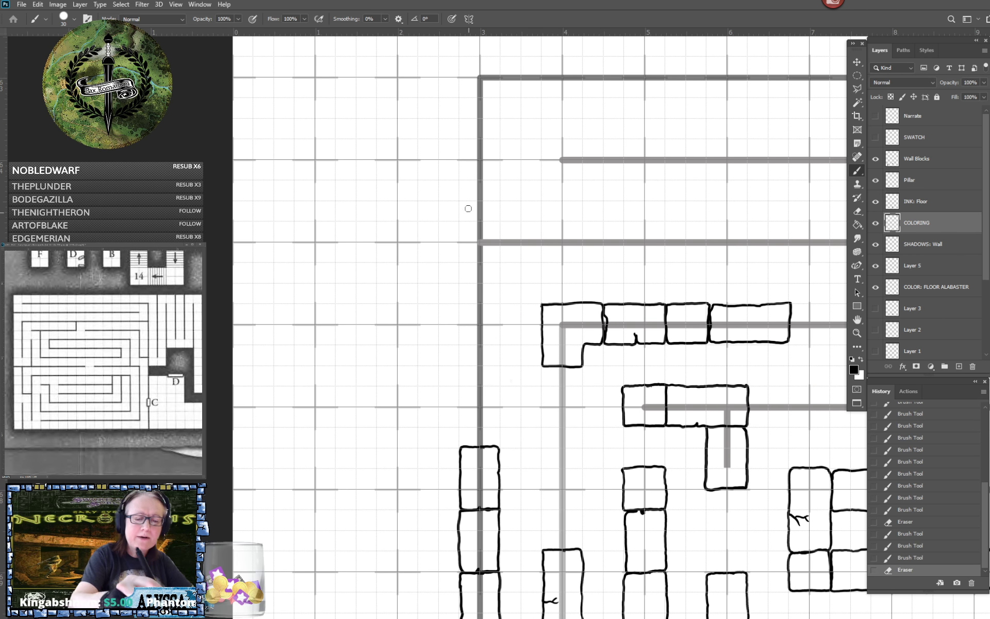
{"action": "mouse_move", "coordinate": [459, 200]}
{"action": "left_mouse_down"}
{"action": "mouse_move", "coordinate": [498, 202]}
{"action": "mouse_move", "coordinate": [522, 219]}
{"action": "left_mouse_up"}
{"action": "mouse_move", "coordinate": [458, 201]}
{"action": "left_mouse_down"}
{"action": "mouse_move", "coordinate": [463, 283]}
{"action": "mouse_move", "coordinate": [500, 280]}
{"action": "mouse_move", "coordinate": [503, 246]}
{"action": "mouse_move", "coordinate": [514, 260]}
{"action": "mouse_move", "coordinate": [487, 248]}
{"action": "left_mouse_up"}
{"action": "mouse_move", "coordinate": [493, 248]}
{"action": "left_mouse_down"}
{"action": "mouse_move", "coordinate": [507, 265]}
{"action": "mouse_move", "coordinate": [521, 259]}
{"action": "mouse_move", "coordinate": [519, 229]}
{"action": "left_mouse_up"}
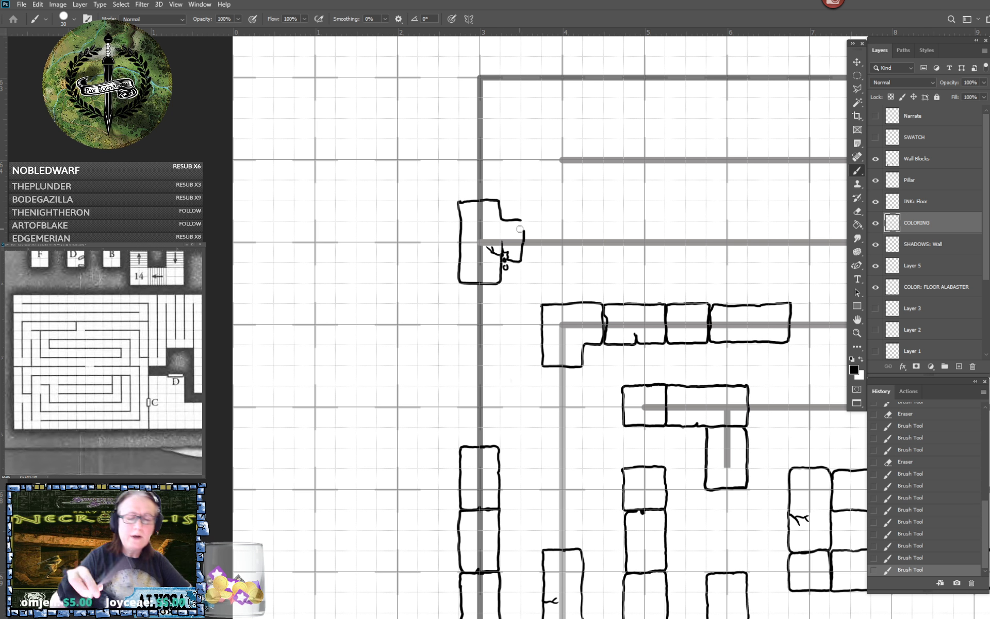
{"action": "key", "text": "ctrl+z"}
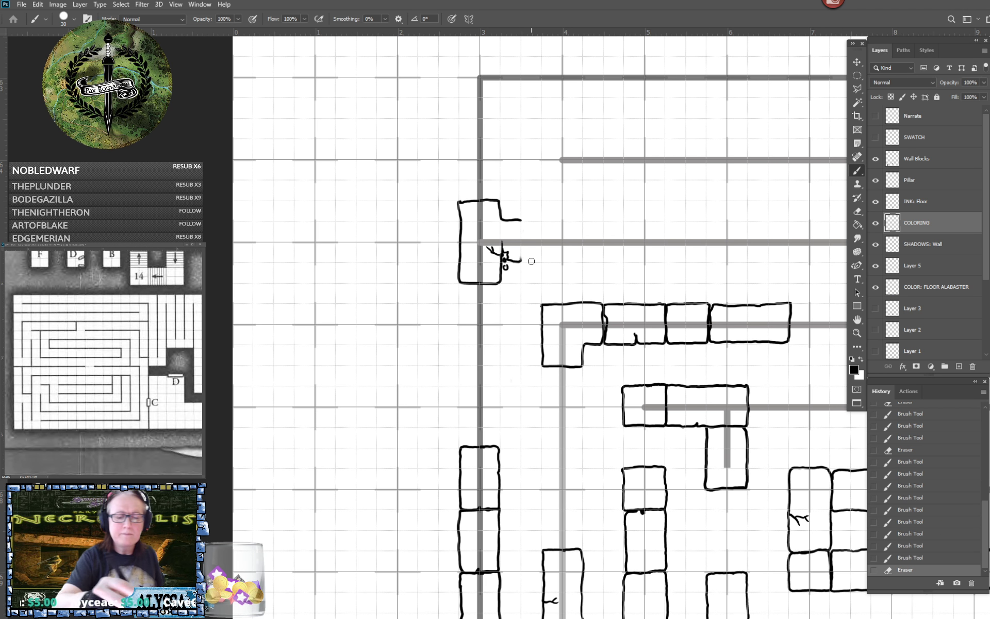
{"action": "mouse_move", "coordinate": [522, 260]}
{"action": "left_mouse_down"}
{"action": "mouse_move", "coordinate": [521, 252]}
{"action": "mouse_move", "coordinate": [538, 263]}
{"action": "mouse_move", "coordinate": [541, 228]}
{"action": "mouse_move", "coordinate": [513, 220]}
{"action": "left_mouse_up"}
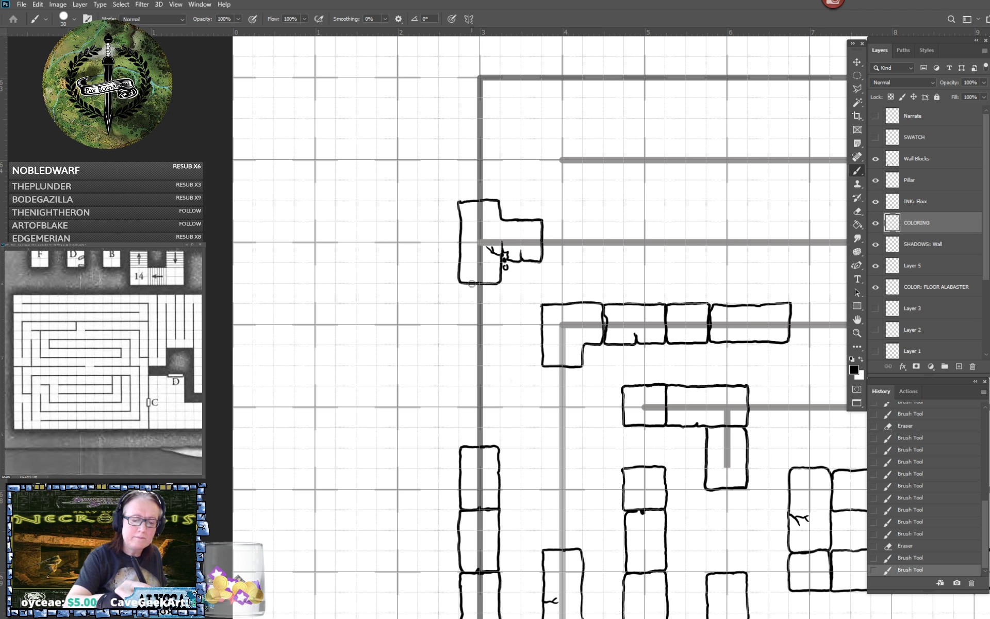
Ink three blocks joining the T-shaped block to the column below, and add small pit marks to the upper blocks.
{"action": "mouse_move", "coordinate": [462, 283]}
{"action": "left_mouse_down"}
{"action": "mouse_move", "coordinate": [459, 336]}
{"action": "mouse_move", "coordinate": [471, 344]}
{"action": "mouse_move", "coordinate": [500, 334]}
{"action": "mouse_move", "coordinate": [493, 283]}
{"action": "left_mouse_up"}
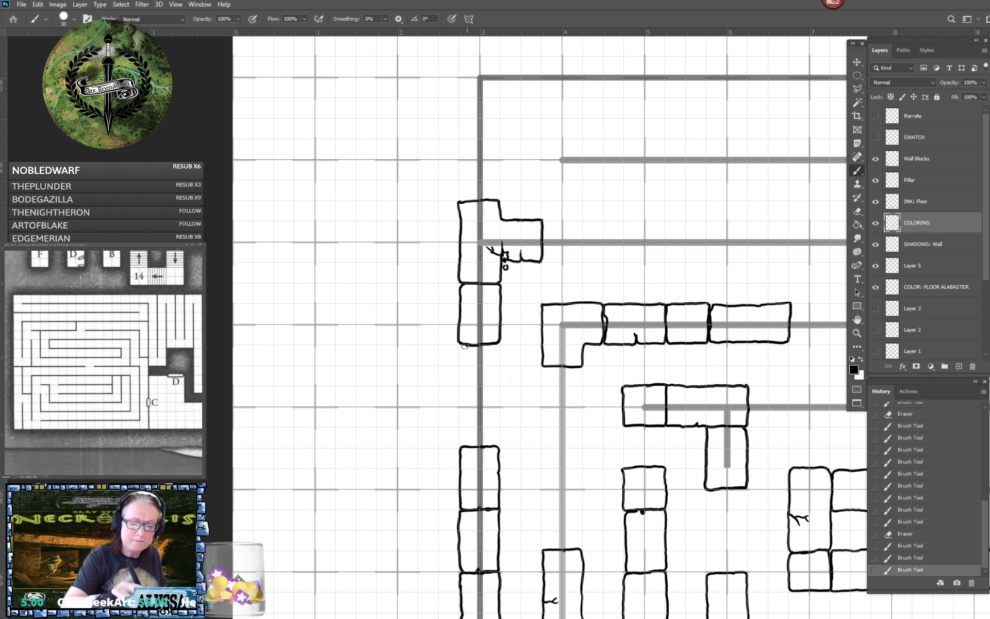
{"action": "mouse_move", "coordinate": [465, 346]}
{"action": "left_mouse_down"}
{"action": "mouse_move", "coordinate": [462, 384]}
{"action": "mouse_move", "coordinate": [501, 383]}
{"action": "mouse_move", "coordinate": [499, 341]}
{"action": "left_mouse_up"}
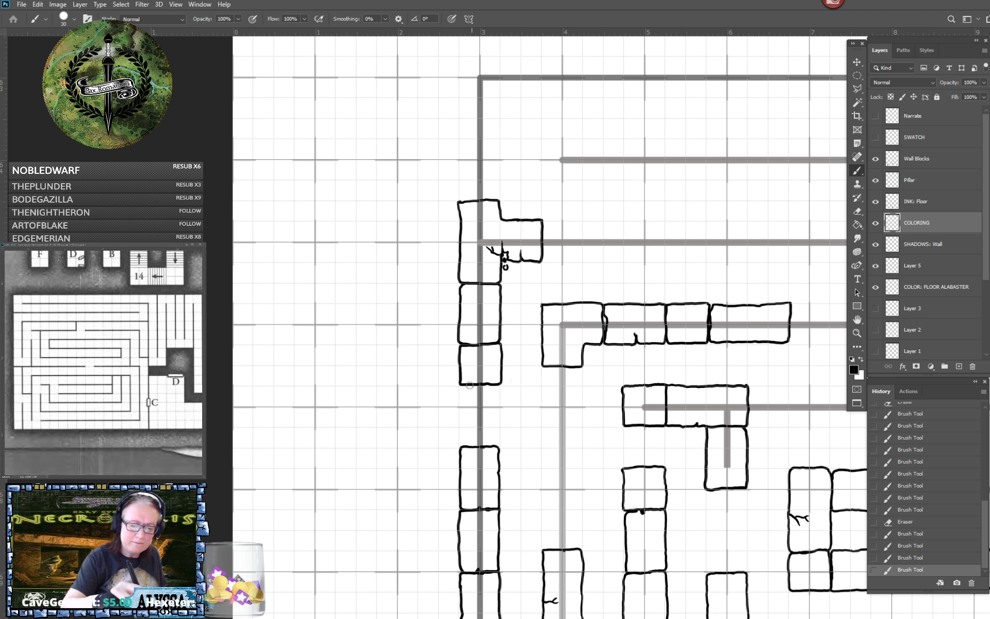
{"action": "mouse_move", "coordinate": [460, 386]}
{"action": "left_mouse_down"}
{"action": "mouse_move", "coordinate": [460, 444]}
{"action": "mouse_move", "coordinate": [499, 443]}
{"action": "mouse_move", "coordinate": [492, 360]}
{"action": "left_mouse_up"}
{"action": "left_click_drag", "start_coordinate": [491, 353], "coordinate": [495, 354]}
{"action": "left_click_drag", "start_coordinate": [464, 298], "coordinate": [492, 270]}
{"action": "left_click_drag", "start_coordinate": [490, 272], "coordinate": [491, 273]}
{"action": "left_click", "coordinate": [534, 229]}
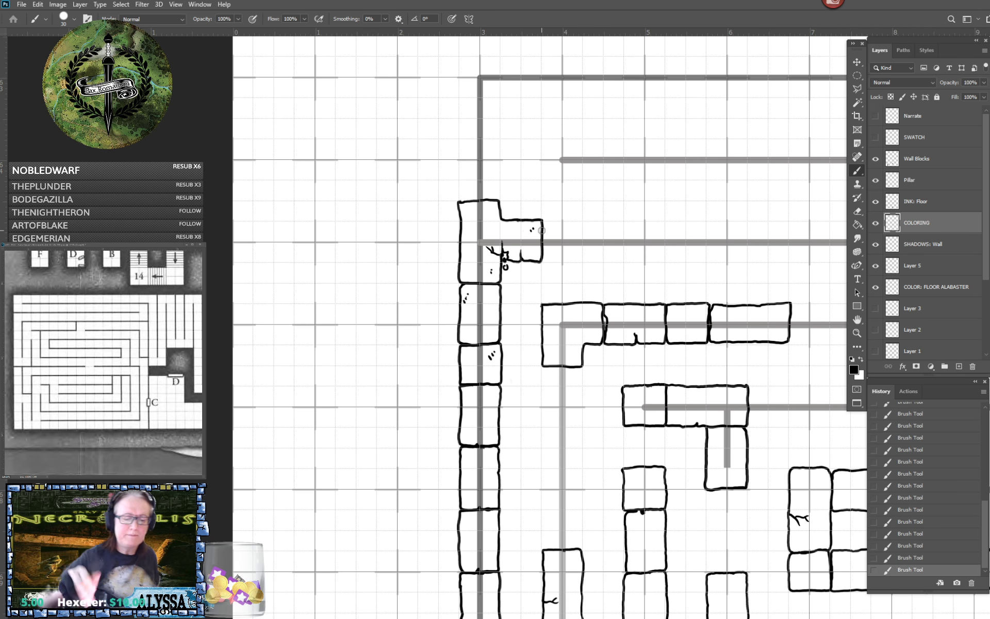
{"action": "scroll", "coordinate": [541, 231], "scroll_direction": "down", "scroll_amount": 4}
{"action": "scroll", "coordinate": [541, 231], "scroll_direction": "right", "scroll_amount": 3}
{"action": "scroll", "coordinate": [542, 231], "scroll_direction": "up", "scroll_amount": 2}
{"action": "left_click_drag", "start_coordinate": [368, 147], "coordinate": [445, 133]}
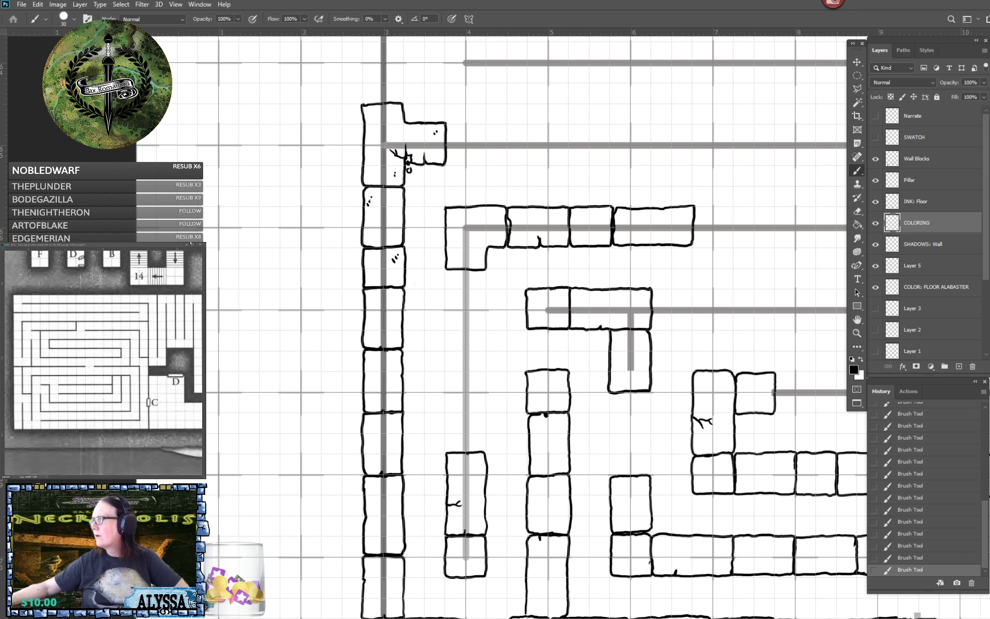
{"action": "left_click", "coordinate": [187, 245]}
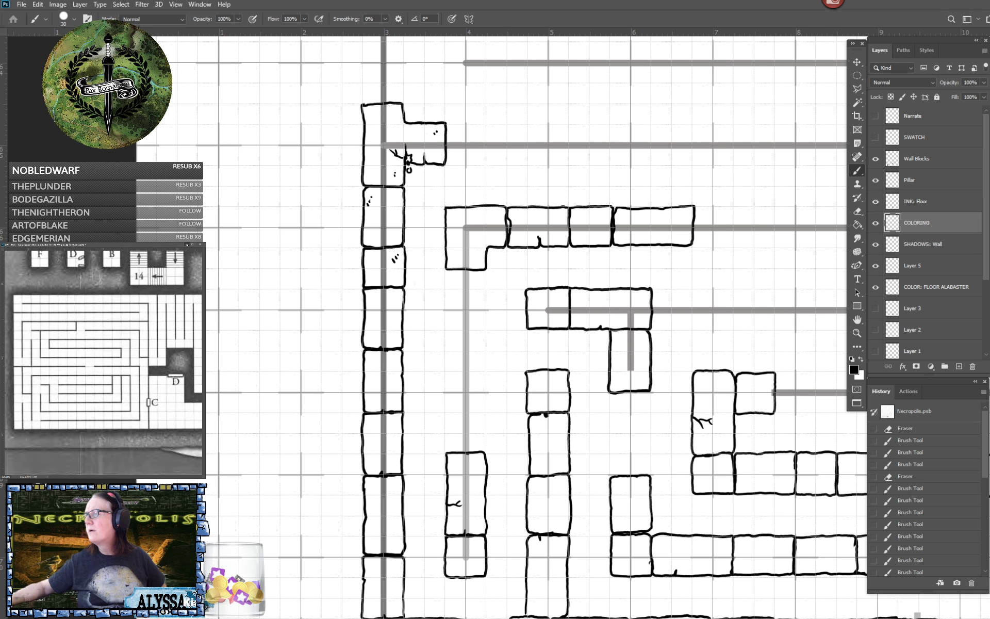
Ink three blocks northward from the cracked block, closing the short western column up to the L-shaped corner block.
{"action": "left_click", "coordinate": [53, 413]}
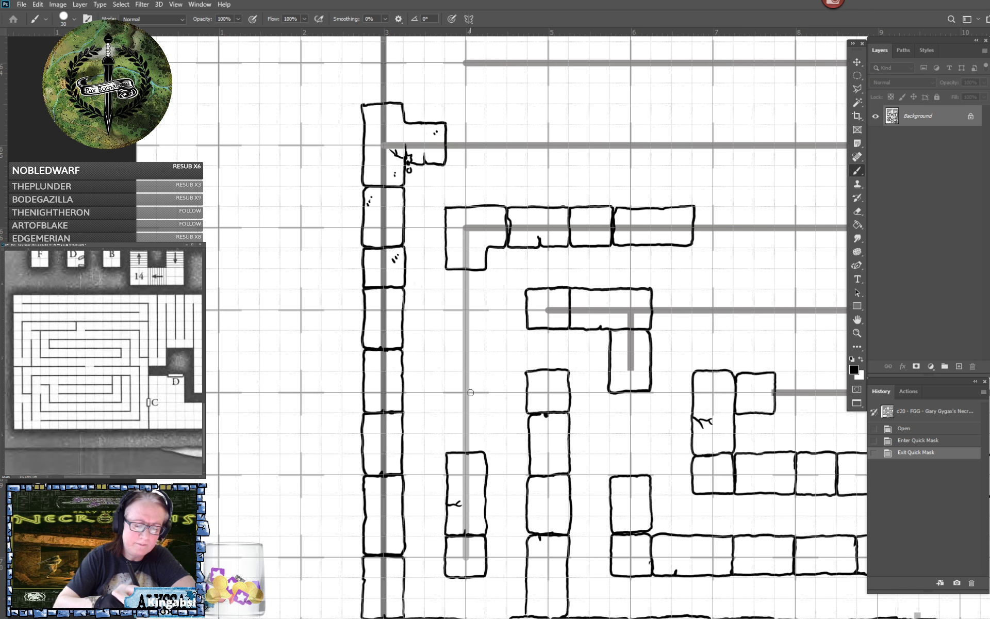
{"action": "mouse_move", "coordinate": [470, 392]}
{"action": "left_mouse_down"}
{"action": "mouse_move", "coordinate": [450, 392]}
{"action": "mouse_move", "coordinate": [445, 406]}
{"action": "mouse_move", "coordinate": [447, 451]}
{"action": "mouse_move", "coordinate": [484, 450]}
{"action": "mouse_move", "coordinate": [484, 391]}
{"action": "mouse_move", "coordinate": [467, 392]}
{"action": "left_mouse_up"}
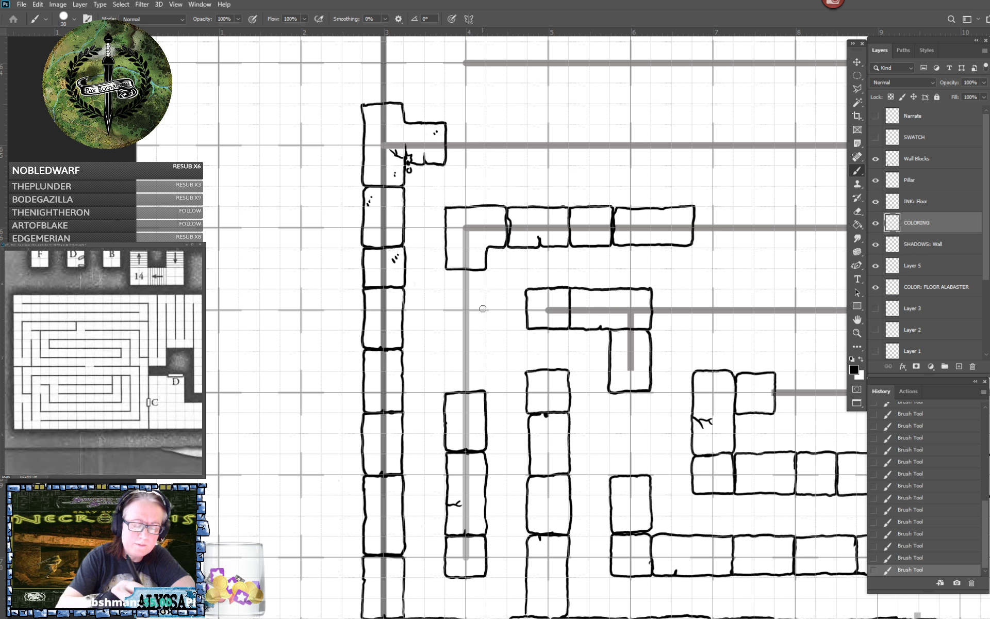
{"action": "mouse_move", "coordinate": [475, 310]}
{"action": "left_mouse_down"}
{"action": "mouse_move", "coordinate": [447, 312]}
{"action": "mouse_move", "coordinate": [449, 391]}
{"action": "mouse_move", "coordinate": [483, 390]}
{"action": "mouse_move", "coordinate": [484, 322]}
{"action": "mouse_move", "coordinate": [473, 309]}
{"action": "left_mouse_up"}
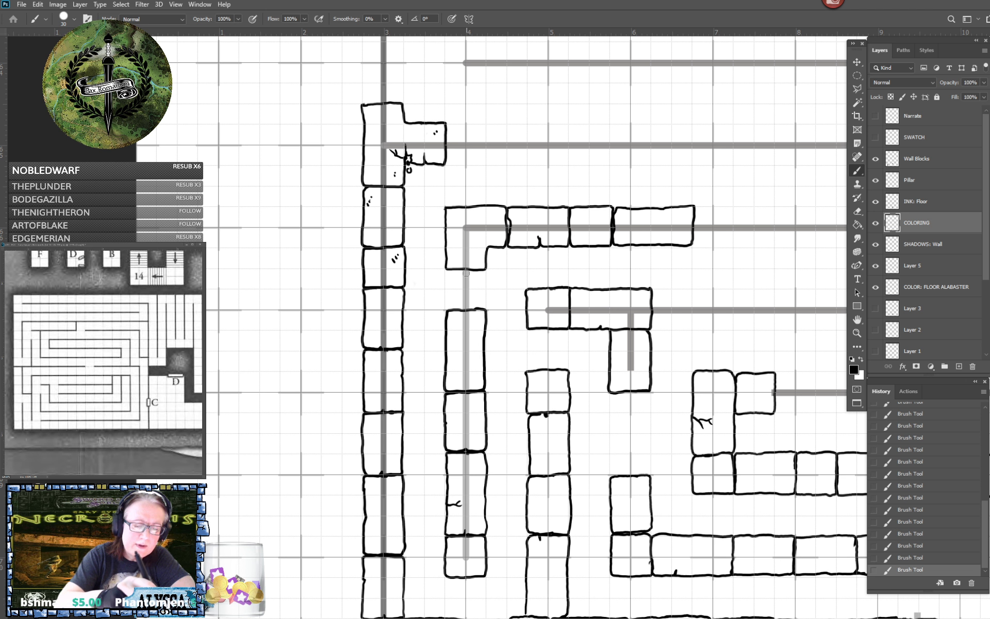
{"action": "mouse_move", "coordinate": [455, 269]}
{"action": "left_mouse_down"}
{"action": "mouse_move", "coordinate": [446, 309]}
{"action": "mouse_move", "coordinate": [485, 305]}
{"action": "mouse_move", "coordinate": [485, 275]}
{"action": "mouse_move", "coordinate": [470, 269]}
{"action": "left_mouse_up"}
Ink five blocks eastward along the wall from the small square block, adding a crack to the easternmost one.
{"action": "scroll", "coordinate": [470, 269], "scroll_direction": "down", "scroll_amount": 5}
{"action": "scroll", "coordinate": [469, 269], "scroll_direction": "up", "scroll_amount": 2}
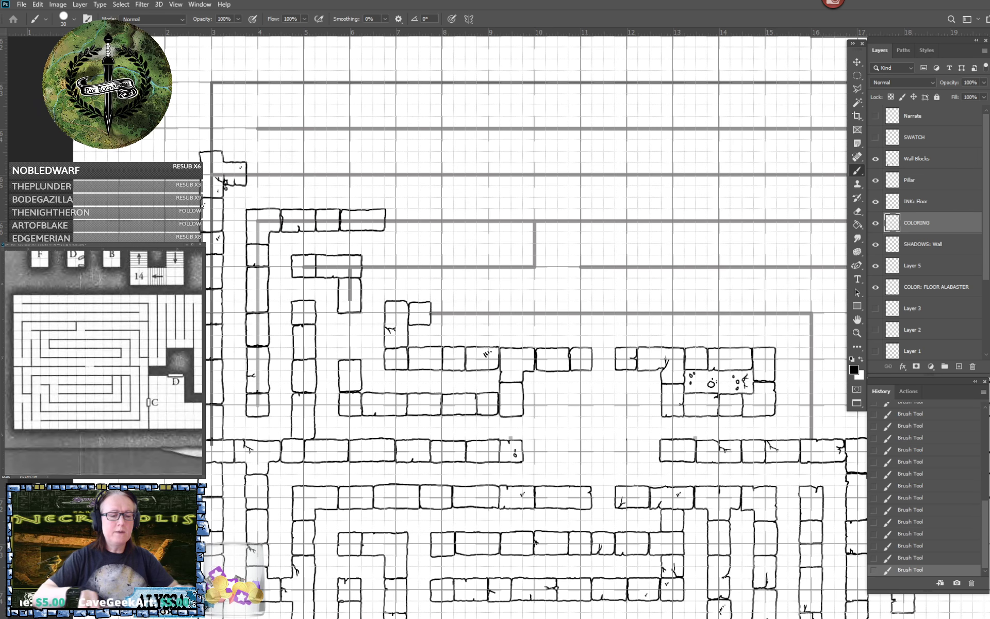
{"action": "scroll", "coordinate": [465, 266], "scroll_direction": "up", "scroll_amount": 4}
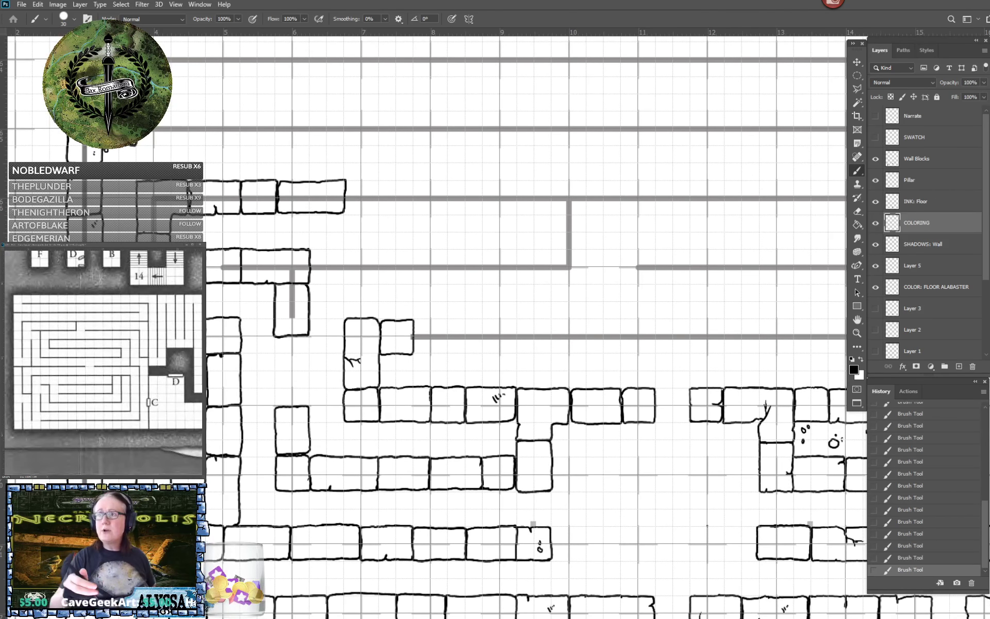
{"action": "scroll", "coordinate": [507, 342], "scroll_direction": "right", "scroll_amount": 3}
{"action": "scroll", "coordinate": [507, 341], "scroll_direction": "up", "scroll_amount": 1}
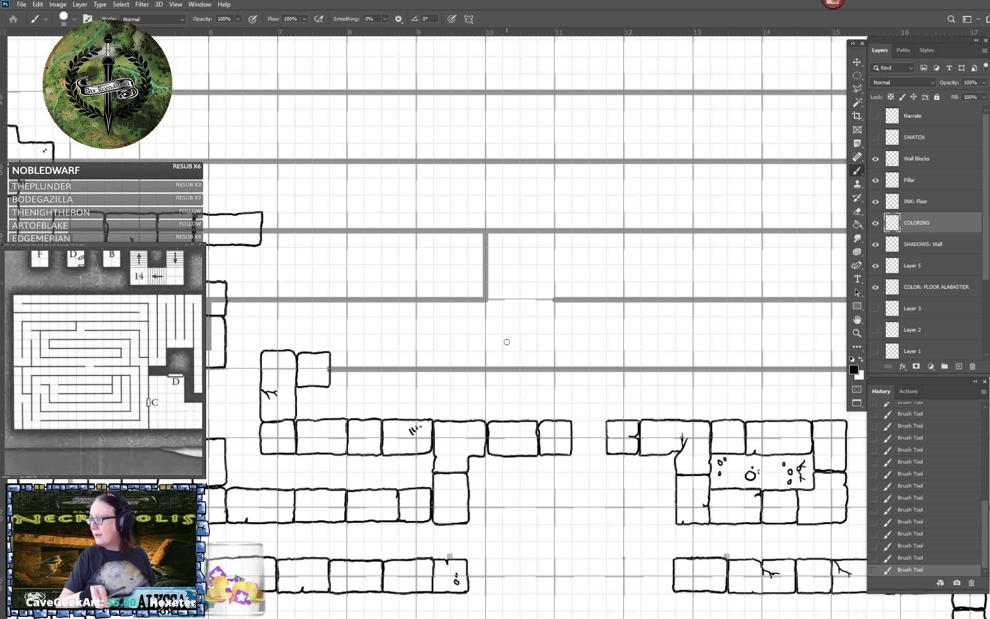
{"action": "scroll", "coordinate": [507, 342], "scroll_direction": "left", "scroll_amount": 1}
{"action": "scroll", "coordinate": [507, 342], "scroll_direction": "up", "scroll_amount": 1}
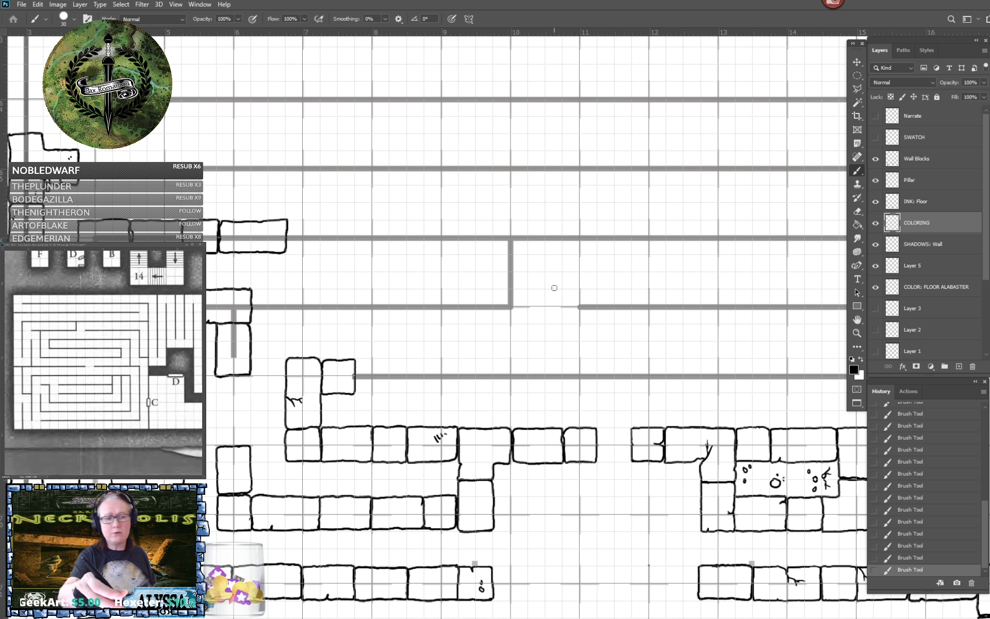
{"action": "scroll", "coordinate": [554, 288], "scroll_direction": "right", "scroll_amount": 1}
{"action": "scroll", "coordinate": [554, 287], "scroll_direction": "up", "scroll_amount": 1}
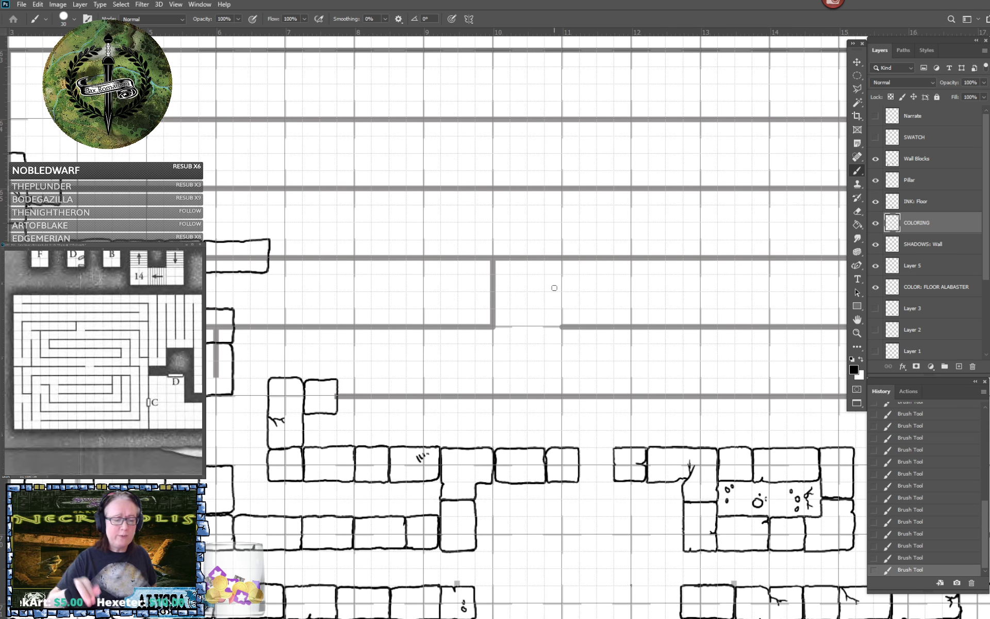
{"action": "mouse_move", "coordinate": [391, 379]}
{"action": "left_mouse_down"}
{"action": "mouse_move", "coordinate": [341, 380]}
{"action": "mouse_move", "coordinate": [338, 410]}
{"action": "mouse_move", "coordinate": [388, 411]}
{"action": "mouse_move", "coordinate": [392, 379]}
{"action": "mouse_move", "coordinate": [428, 378]}
{"action": "mouse_move", "coordinate": [393, 380]}
{"action": "mouse_move", "coordinate": [401, 411]}
{"action": "mouse_move", "coordinate": [442, 410]}
{"action": "mouse_move", "coordinate": [443, 389]}
{"action": "left_mouse_up"}
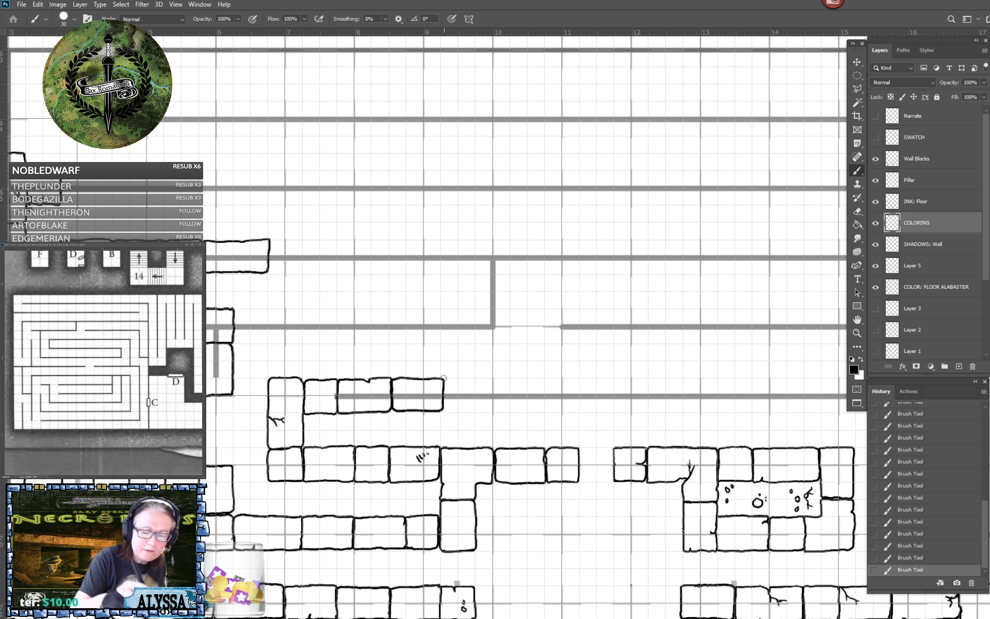
{"action": "mouse_move", "coordinate": [513, 377]}
{"action": "left_mouse_down"}
{"action": "mouse_move", "coordinate": [452, 379]}
{"action": "mouse_move", "coordinate": [446, 408]}
{"action": "mouse_move", "coordinate": [509, 407]}
{"action": "mouse_move", "coordinate": [510, 378]}
{"action": "mouse_move", "coordinate": [544, 378]}
{"action": "mouse_move", "coordinate": [518, 378]}
{"action": "mouse_move", "coordinate": [510, 390]}
{"action": "mouse_move", "coordinate": [521, 411]}
{"action": "mouse_move", "coordinate": [562, 411]}
{"action": "mouse_move", "coordinate": [562, 378]}
{"action": "mouse_move", "coordinate": [581, 377]}
{"action": "mouse_move", "coordinate": [570, 379]}
{"action": "mouse_move", "coordinate": [574, 411]}
{"action": "mouse_move", "coordinate": [631, 407]}
{"action": "mouse_move", "coordinate": [631, 387]}
{"action": "mouse_move", "coordinate": [595, 377]}
{"action": "mouse_move", "coordinate": [612, 391]}
{"action": "left_mouse_up"}
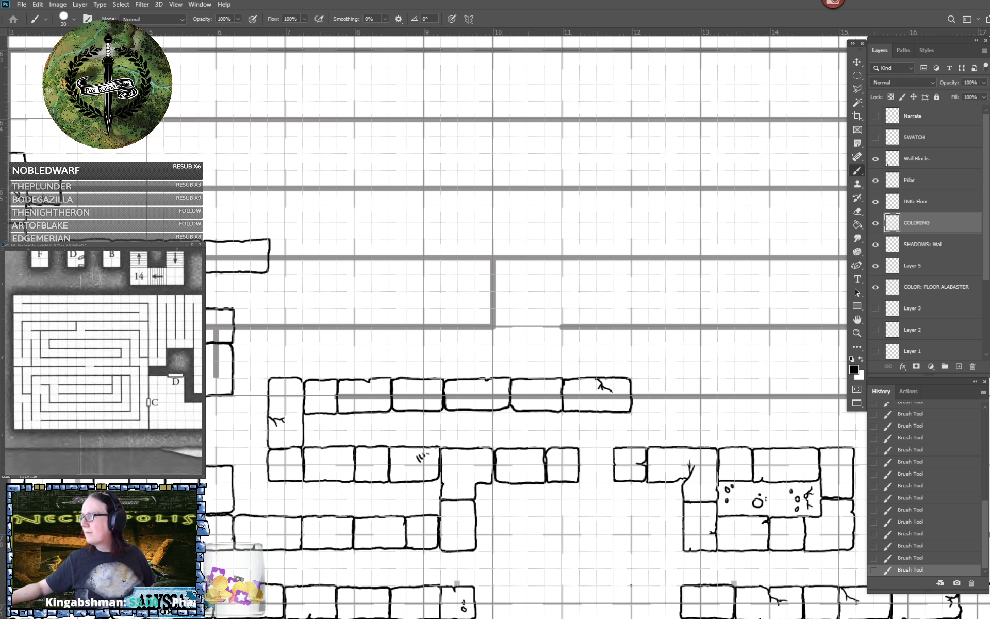
Ink an L-shaped block at that wall's northeast corner and three blocks southward to the wall below.
{"action": "left_click_drag", "start_coordinate": [619, 335], "coordinate": [469, 322]}
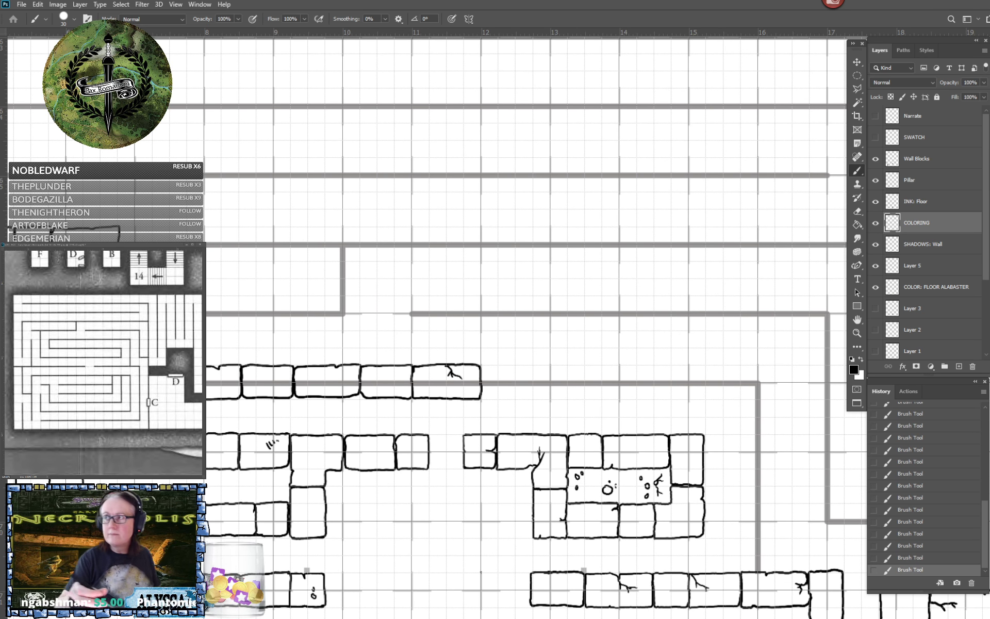
{"action": "left_click_drag", "start_coordinate": [619, 335], "coordinate": [464, 307]}
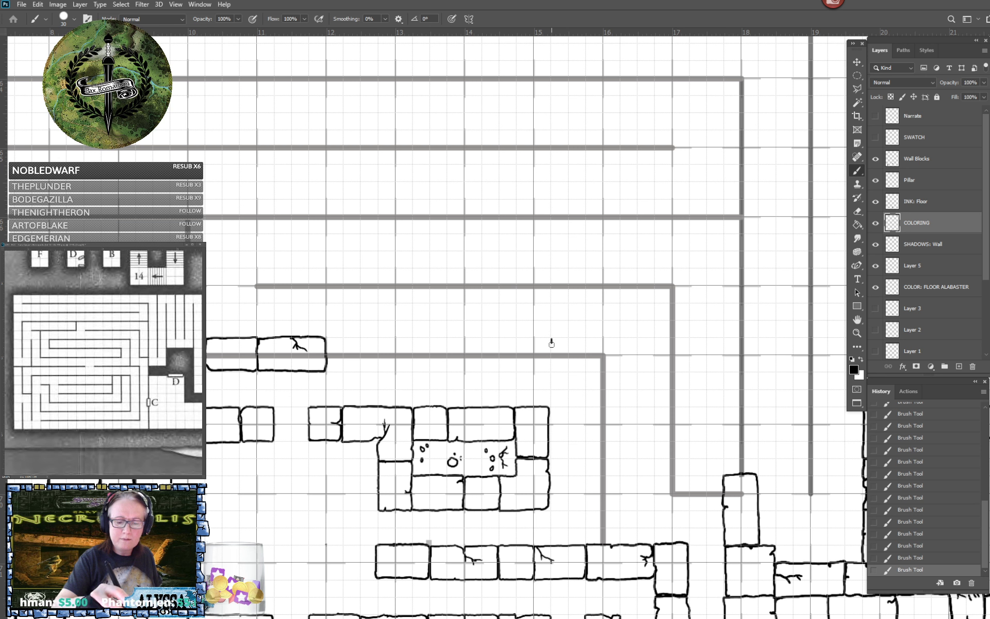
{"action": "mouse_move", "coordinate": [551, 340]}
{"action": "left_mouse_down"}
{"action": "mouse_move", "coordinate": [551, 367]}
{"action": "mouse_move", "coordinate": [584, 370]}
{"action": "mouse_move", "coordinate": [585, 405]}
{"action": "mouse_move", "coordinate": [598, 406]}
{"action": "mouse_move", "coordinate": [620, 402]}
{"action": "mouse_move", "coordinate": [620, 341]}
{"action": "left_mouse_up"}
{"action": "left_click_drag", "start_coordinate": [551, 344], "coordinate": [617, 338]}
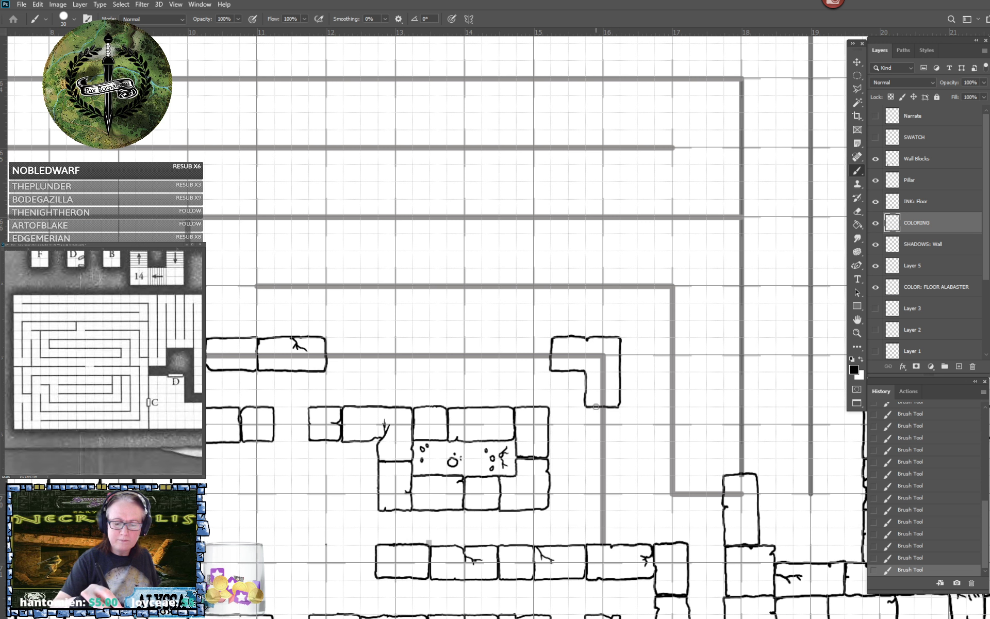
{"action": "mouse_move", "coordinate": [587, 407]}
{"action": "left_mouse_down"}
{"action": "mouse_move", "coordinate": [588, 456]}
{"action": "mouse_move", "coordinate": [618, 457]}
{"action": "mouse_move", "coordinate": [620, 411]}
{"action": "left_mouse_up"}
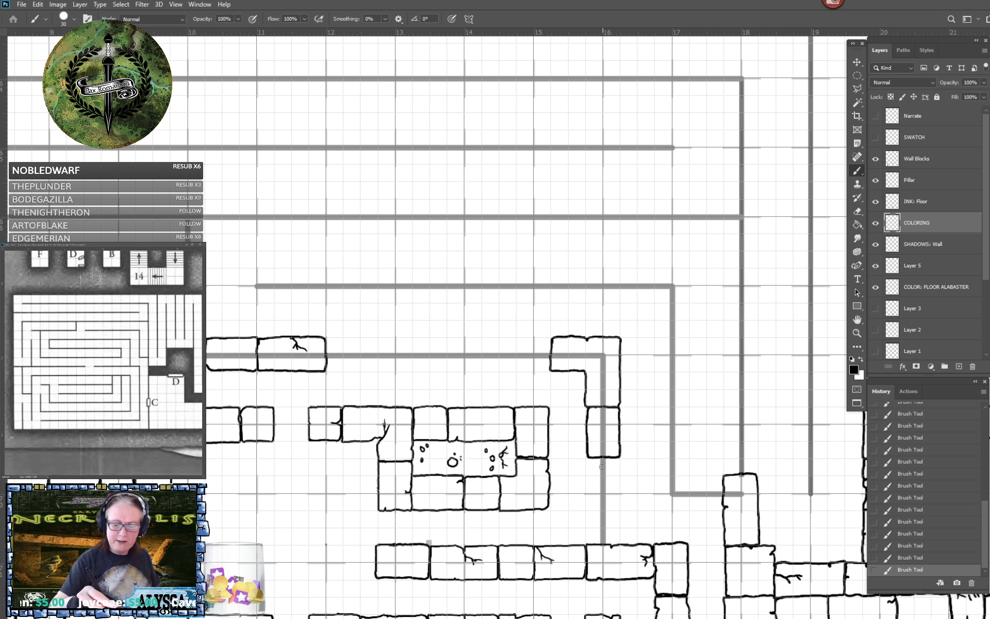
{"action": "mouse_move", "coordinate": [588, 457]}
{"action": "left_mouse_down"}
{"action": "mouse_move", "coordinate": [588, 492]}
{"action": "mouse_move", "coordinate": [620, 492]}
{"action": "mouse_move", "coordinate": [614, 457]}
{"action": "left_mouse_up"}
{"action": "left_click_drag", "start_coordinate": [588, 497], "coordinate": [593, 543]}
{"action": "left_click_drag", "start_coordinate": [612, 543], "coordinate": [618, 491]}
Ink an upright block at the next wall's southern corner and a short block joining it to the column on the east.
{"action": "scroll", "coordinate": [604, 498], "scroll_direction": "down", "scroll_amount": 2}
{"action": "scroll", "coordinate": [604, 498], "scroll_direction": "right", "scroll_amount": 3}
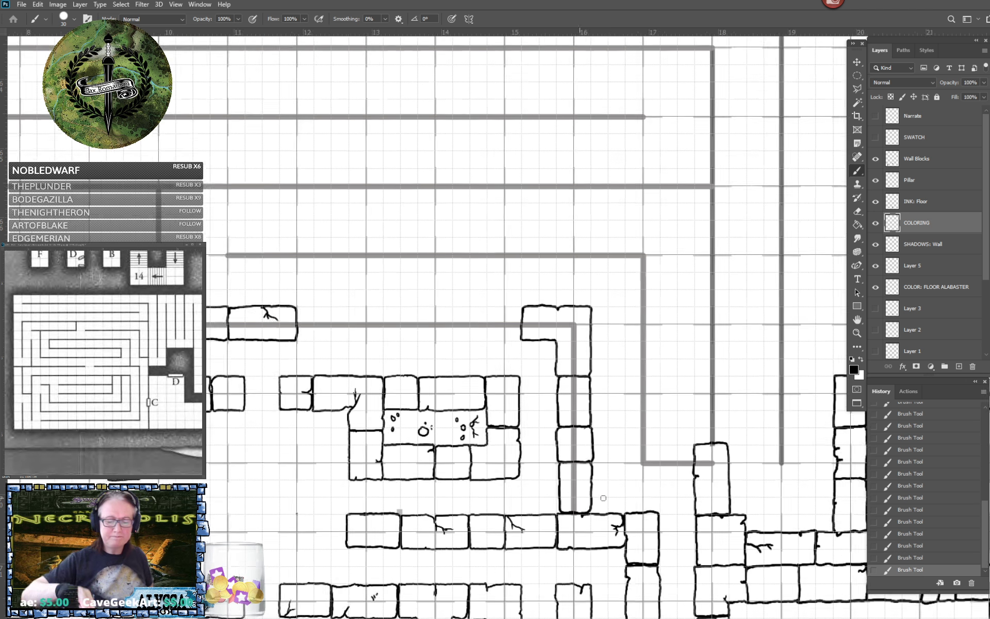
{"action": "scroll", "coordinate": [603, 497], "scroll_direction": "up", "scroll_amount": 1}
{"action": "scroll", "coordinate": [603, 498], "scroll_direction": "right", "scroll_amount": 1}
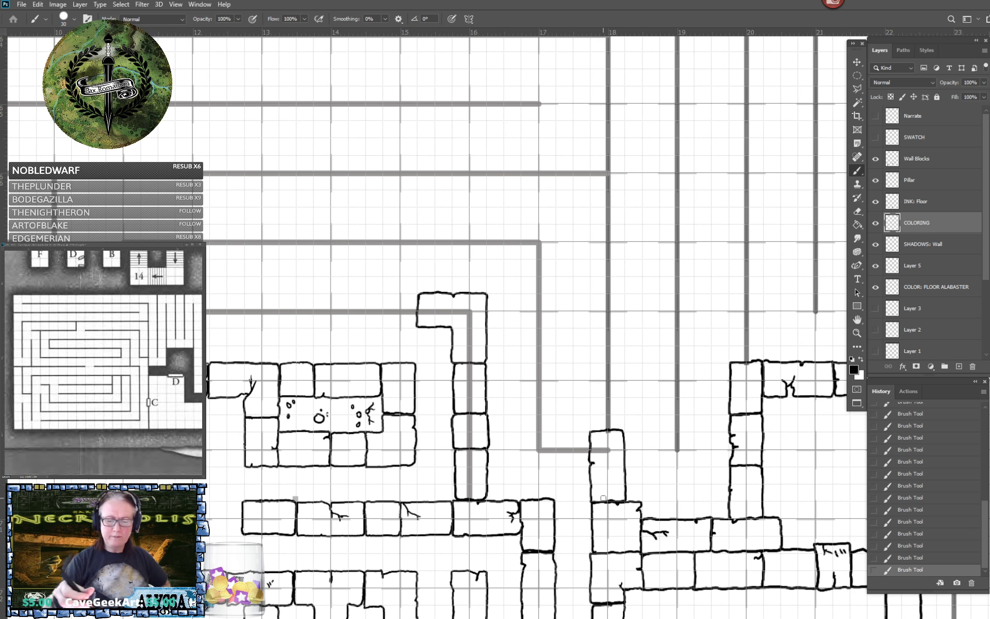
{"action": "scroll", "coordinate": [603, 498], "scroll_direction": "up", "scroll_amount": 2}
{"action": "scroll", "coordinate": [603, 497], "scroll_direction": "left", "scroll_amount": 3}
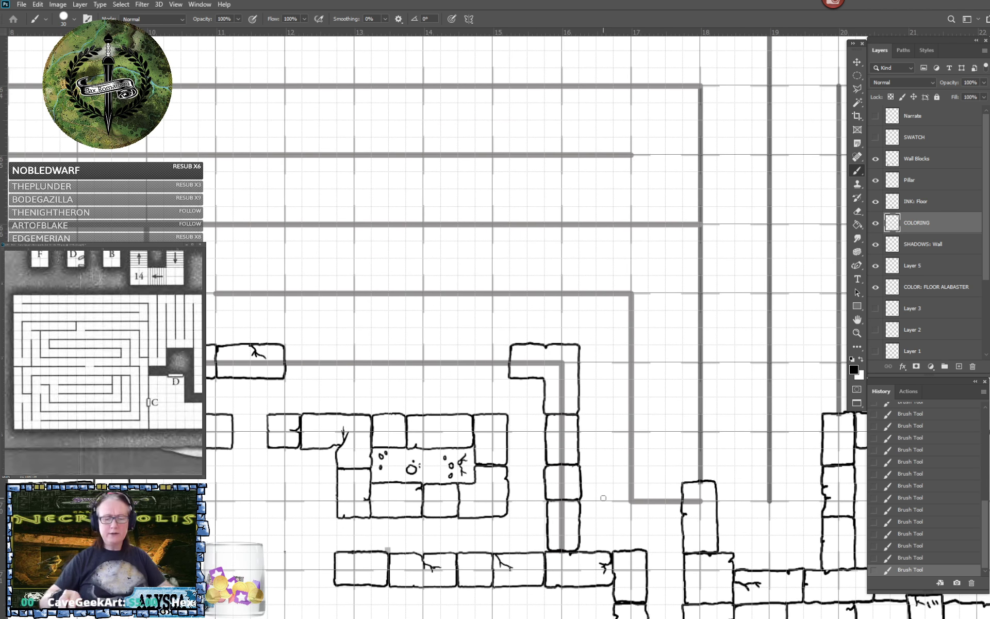
{"action": "scroll", "coordinate": [603, 498], "scroll_direction": "down", "scroll_amount": 4}
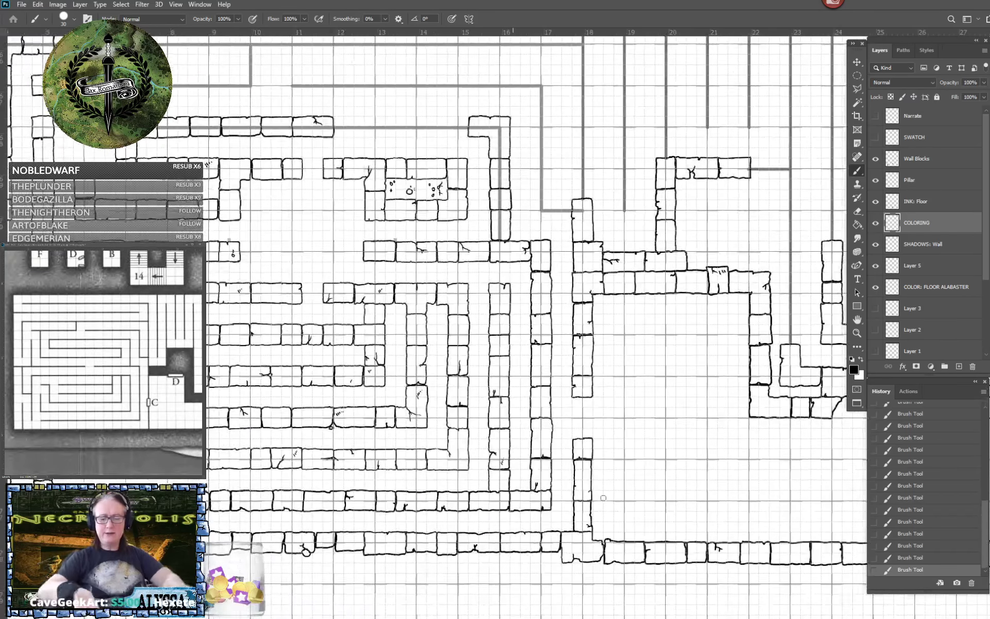
{"action": "scroll", "coordinate": [603, 498], "scroll_direction": "up", "scroll_amount": 4}
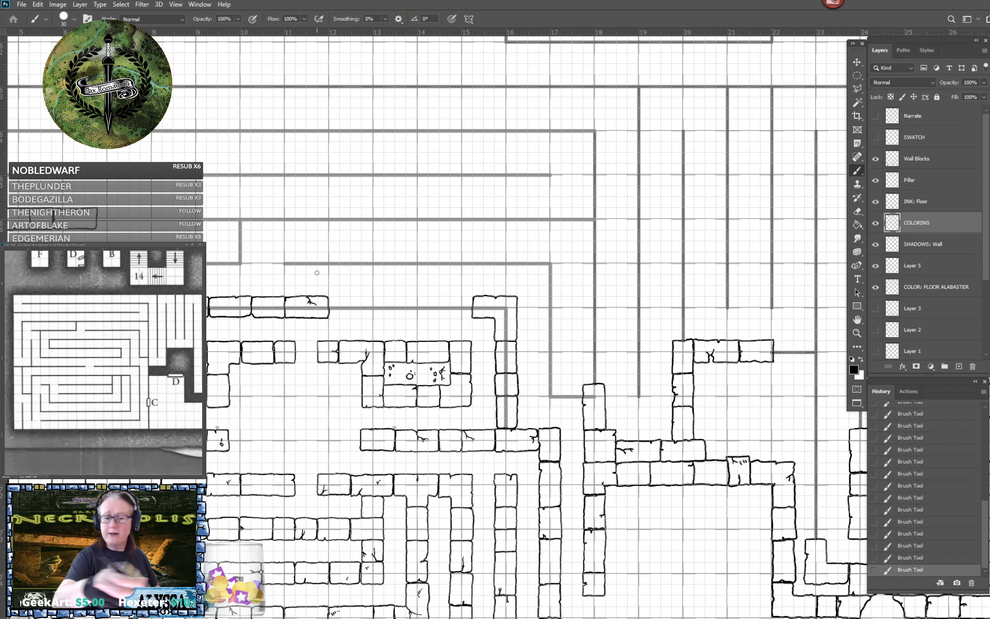
{"action": "scroll", "coordinate": [317, 273], "scroll_direction": "up", "scroll_amount": 2}
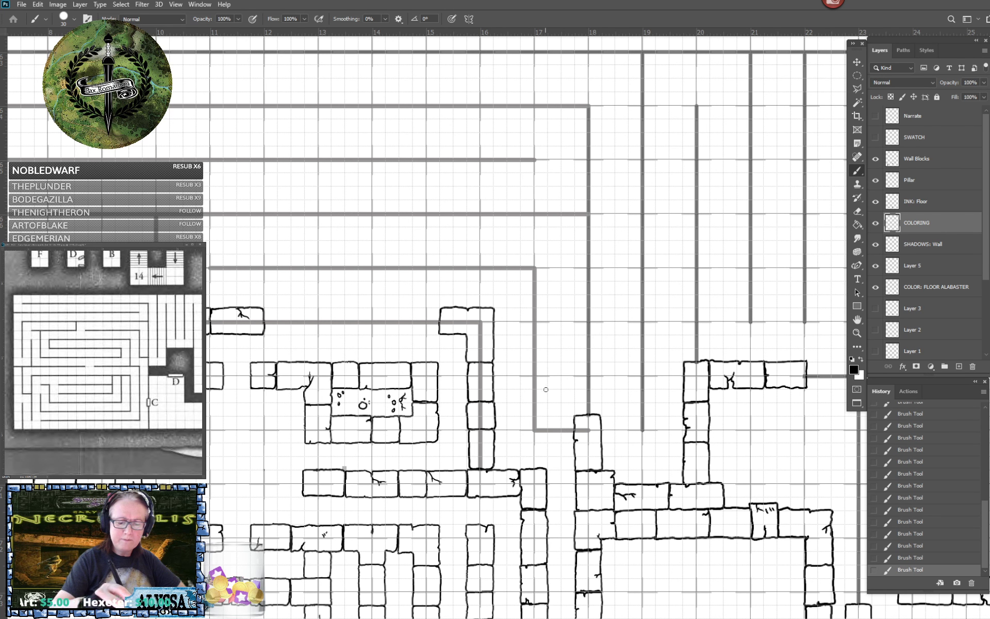
{"action": "mouse_move", "coordinate": [522, 389]}
{"action": "left_mouse_down"}
{"action": "mouse_move", "coordinate": [520, 389]}
{"action": "mouse_move", "coordinate": [522, 427]}
{"action": "left_mouse_up"}
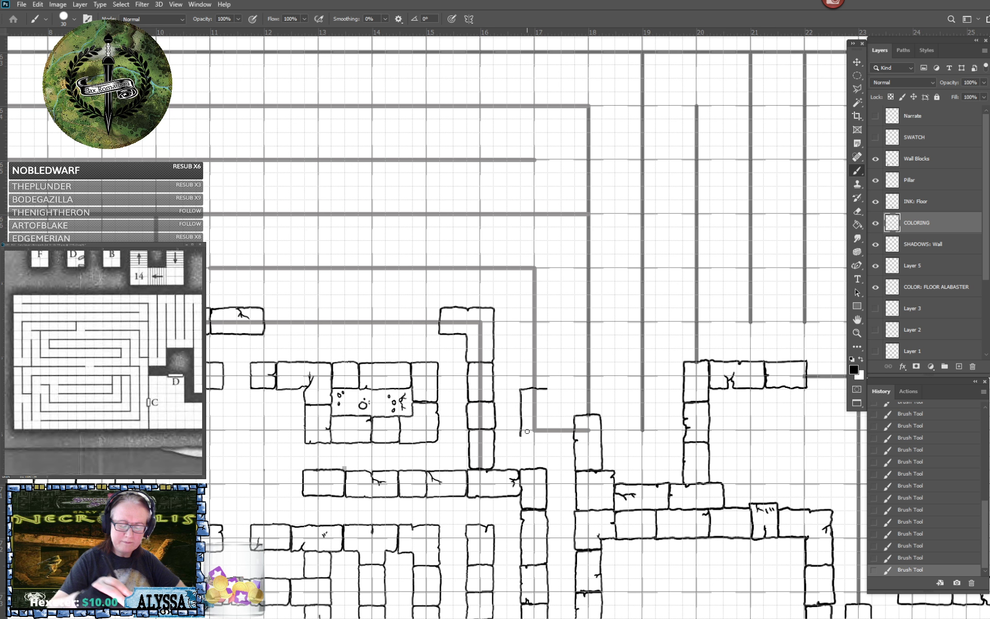
{"action": "scroll", "coordinate": [527, 431], "scroll_direction": "up", "scroll_amount": 3}
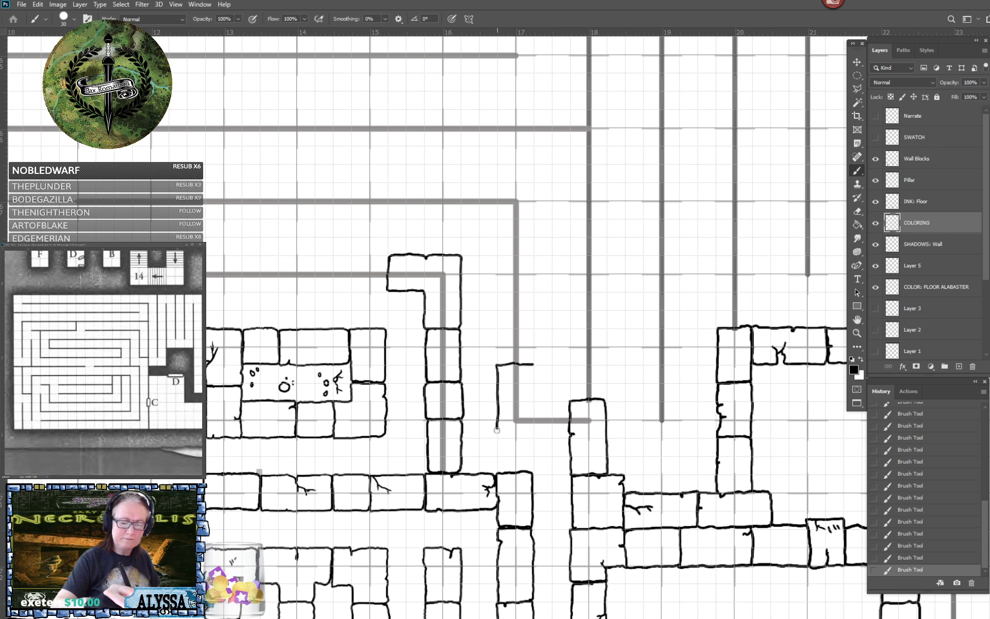
{"action": "mouse_move", "coordinate": [498, 429]}
{"action": "left_mouse_down"}
{"action": "mouse_move", "coordinate": [528, 437]}
{"action": "mouse_move", "coordinate": [535, 427]}
{"action": "mouse_move", "coordinate": [535, 364]}
{"action": "left_mouse_up"}
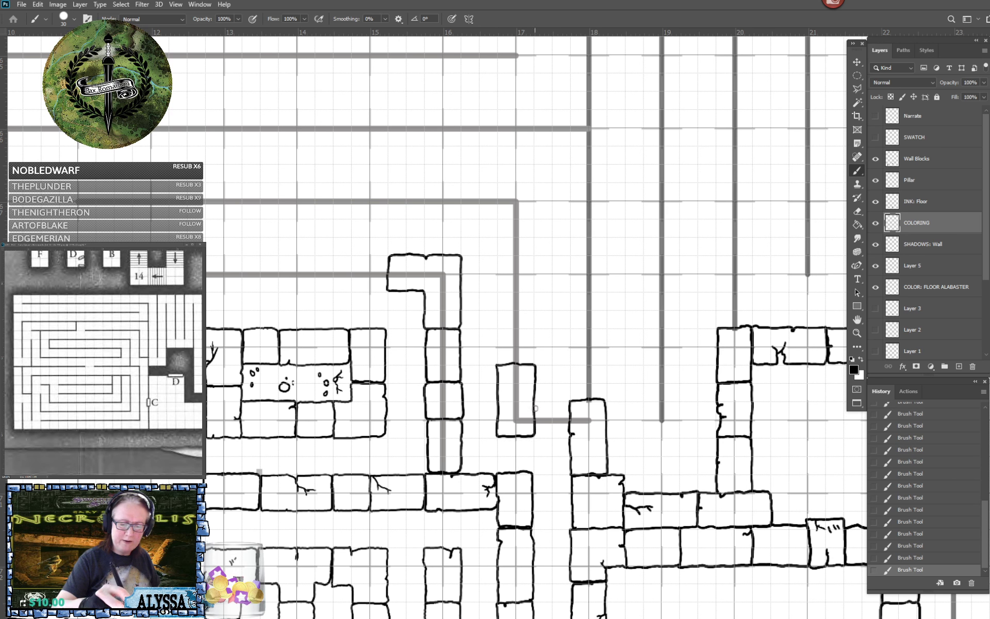
{"action": "mouse_move", "coordinate": [536, 408]}
{"action": "left_mouse_down"}
{"action": "mouse_move", "coordinate": [567, 402]}
{"action": "mouse_move", "coordinate": [536, 423]}
{"action": "mouse_move", "coordinate": [536, 435]}
{"action": "mouse_move", "coordinate": [570, 434]}
{"action": "left_mouse_up"}
Fill the gap between the cracked block and the L-shaped corner block with four blocks, cracking the easternmost one.
{"action": "scroll", "coordinate": [575, 424], "scroll_direction": "left", "scroll_amount": 2}
{"action": "scroll", "coordinate": [575, 424], "scroll_direction": "up", "scroll_amount": 1}
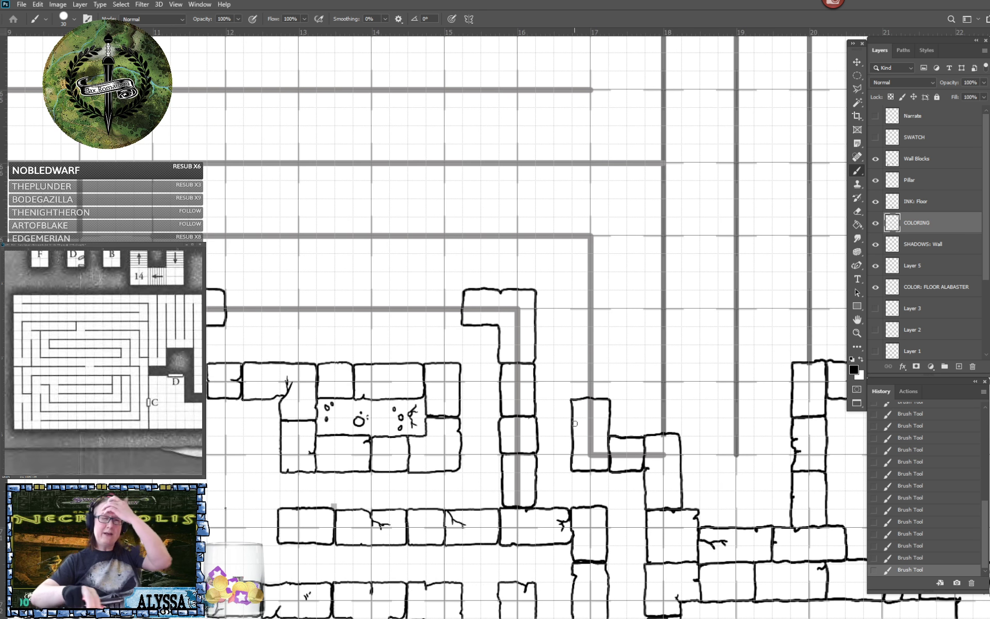
{"action": "scroll", "coordinate": [575, 423], "scroll_direction": "left", "scroll_amount": 5}
{"action": "scroll", "coordinate": [575, 423], "scroll_direction": "up", "scroll_amount": 2}
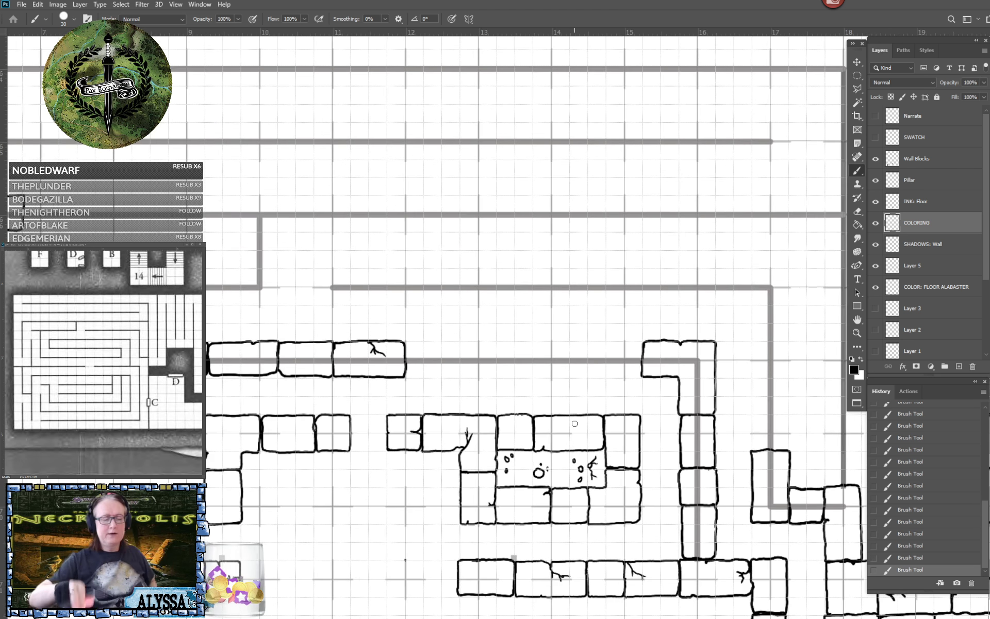
{"action": "mouse_move", "coordinate": [405, 357]}
{"action": "left_mouse_down"}
{"action": "mouse_move", "coordinate": [416, 341]}
{"action": "mouse_move", "coordinate": [461, 340]}
{"action": "left_mouse_up"}
{"action": "mouse_move", "coordinate": [405, 362]}
{"action": "left_mouse_down"}
{"action": "mouse_move", "coordinate": [412, 377]}
{"action": "mouse_move", "coordinate": [460, 376]}
{"action": "mouse_move", "coordinate": [461, 341]}
{"action": "mouse_move", "coordinate": [534, 341]}
{"action": "left_mouse_up"}
{"action": "mouse_move", "coordinate": [462, 353]}
{"action": "left_mouse_down"}
{"action": "mouse_move", "coordinate": [464, 371]}
{"action": "mouse_move", "coordinate": [519, 376]}
{"action": "mouse_move", "coordinate": [534, 369]}
{"action": "mouse_move", "coordinate": [530, 341]}
{"action": "left_mouse_up"}
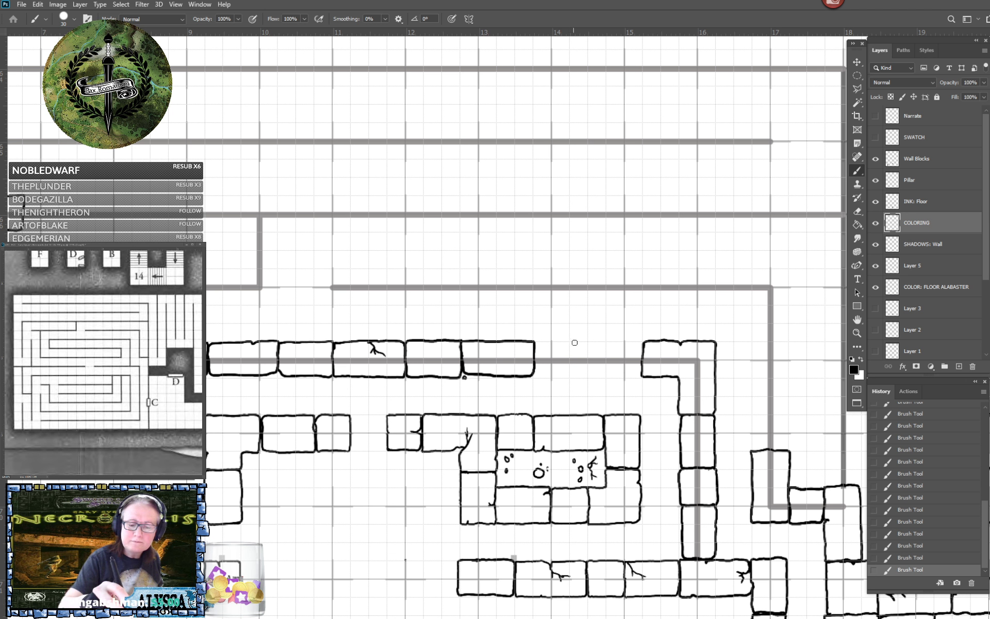
{"action": "mouse_move", "coordinate": [591, 341]}
{"action": "left_mouse_down"}
{"action": "mouse_move", "coordinate": [540, 342]}
{"action": "mouse_move", "coordinate": [532, 374]}
{"action": "mouse_move", "coordinate": [534, 363]}
{"action": "mouse_move", "coordinate": [538, 376]}
{"action": "mouse_move", "coordinate": [587, 375]}
{"action": "mouse_move", "coordinate": [588, 343]}
{"action": "mouse_move", "coordinate": [627, 342]}
{"action": "mouse_move", "coordinate": [595, 343]}
{"action": "mouse_move", "coordinate": [588, 368]}
{"action": "mouse_move", "coordinate": [639, 373]}
{"action": "mouse_move", "coordinate": [610, 350]}
{"action": "mouse_move", "coordinate": [622, 370]}
{"action": "left_mouse_up"}
Ink a square end block and two longer blocks eastward at the western end of the next wall to the north.
{"action": "scroll", "coordinate": [621, 368], "scroll_direction": "down", "scroll_amount": 2}
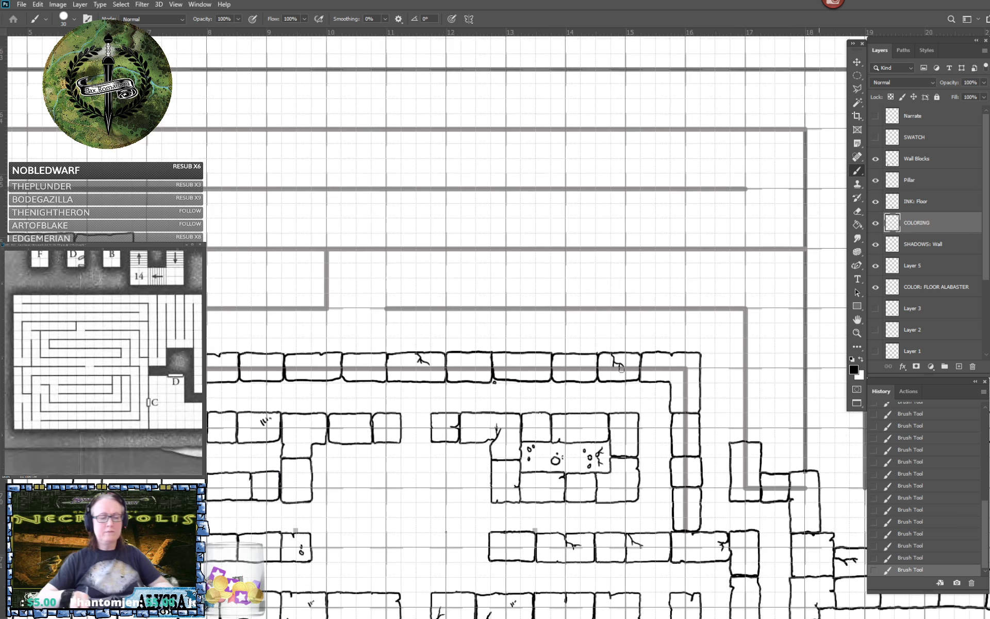
{"action": "scroll", "coordinate": [622, 368], "scroll_direction": "down", "scroll_amount": 2}
{"action": "scroll", "coordinate": [621, 369], "scroll_direction": "up", "scroll_amount": 2}
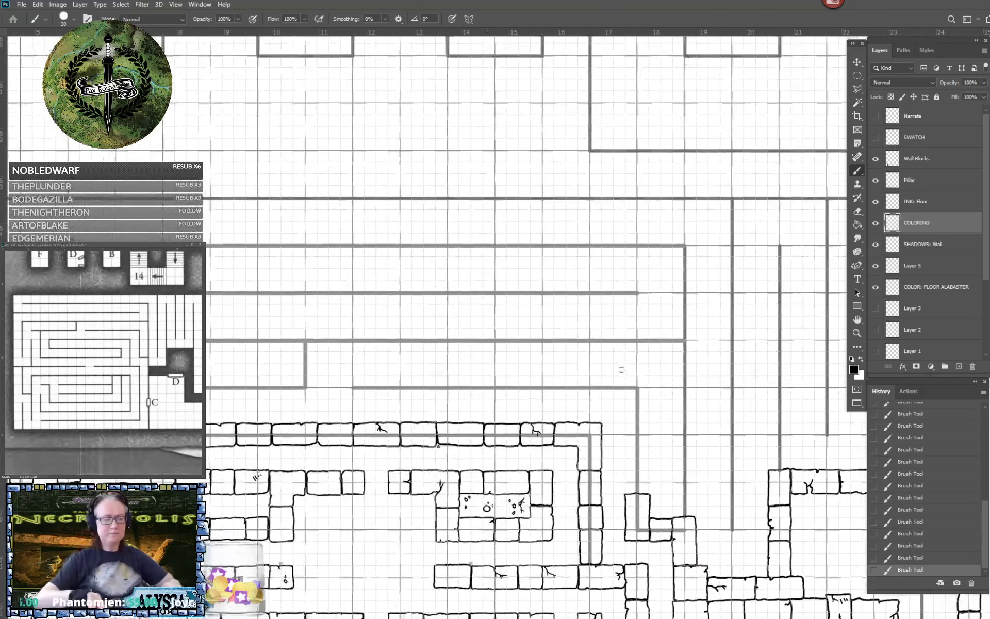
{"action": "scroll", "coordinate": [621, 370], "scroll_direction": "up", "scroll_amount": 1}
{"action": "scroll", "coordinate": [621, 369], "scroll_direction": "left", "scroll_amount": 1}
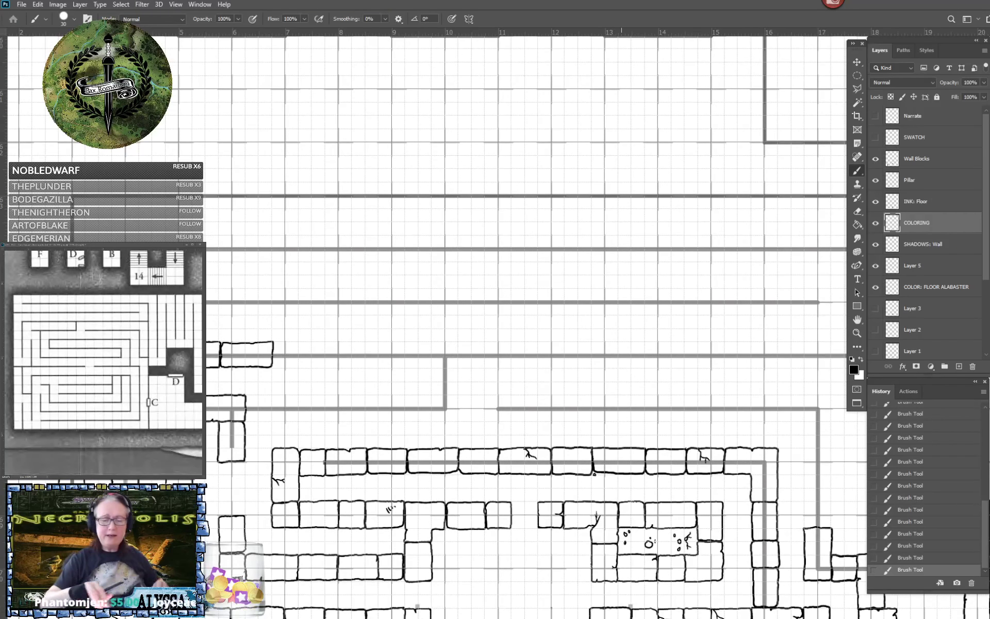
{"action": "scroll", "coordinate": [451, 499], "scroll_direction": "up", "scroll_amount": 2}
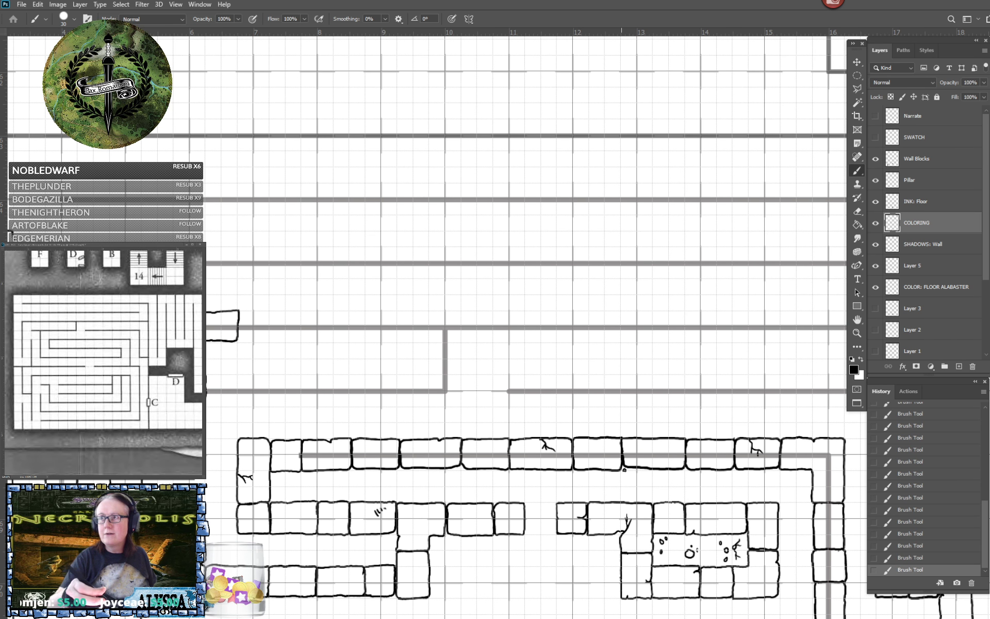
{"action": "mouse_move", "coordinate": [493, 390]}
{"action": "left_mouse_down"}
{"action": "mouse_move", "coordinate": [524, 374]}
{"action": "mouse_move", "coordinate": [492, 405]}
{"action": "mouse_move", "coordinate": [522, 407]}
{"action": "mouse_move", "coordinate": [523, 374]}
{"action": "mouse_move", "coordinate": [527, 386]}
{"action": "mouse_move", "coordinate": [530, 375]}
{"action": "mouse_move", "coordinate": [574, 372]}
{"action": "left_mouse_up"}
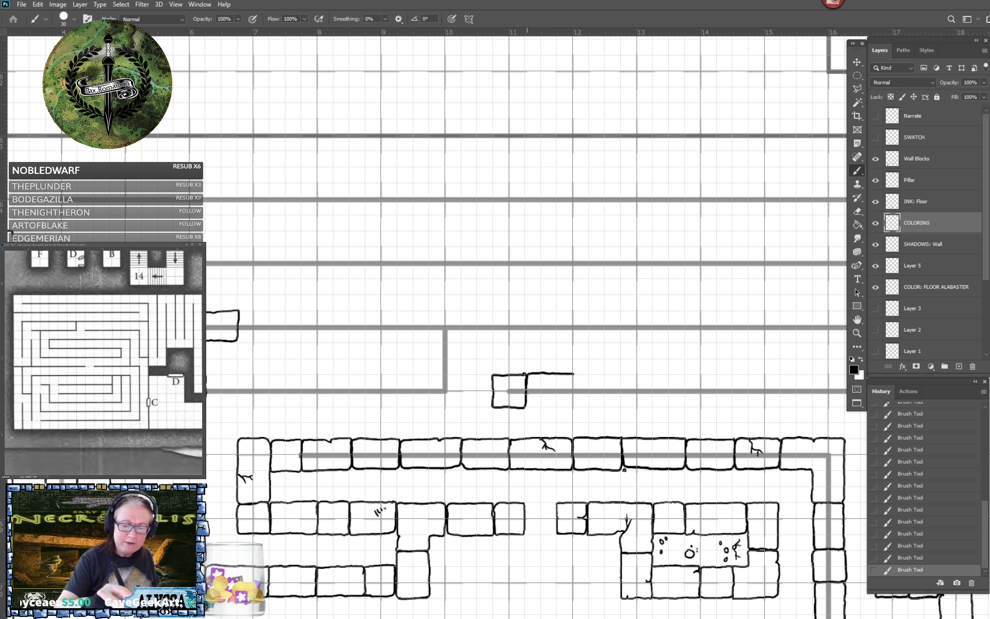
{"action": "mouse_move", "coordinate": [527, 403]}
{"action": "left_mouse_down"}
{"action": "mouse_move", "coordinate": [572, 406]}
{"action": "mouse_move", "coordinate": [571, 375]}
{"action": "mouse_move", "coordinate": [574, 389]}
{"action": "mouse_move", "coordinate": [579, 374]}
{"action": "mouse_move", "coordinate": [637, 383]}
{"action": "left_mouse_up"}
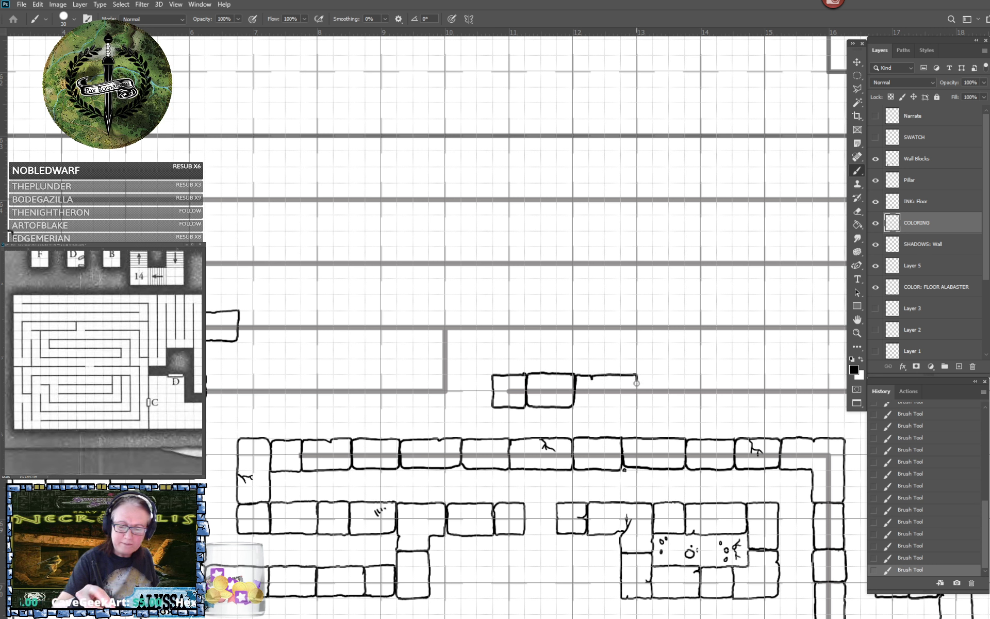
{"action": "mouse_move", "coordinate": [576, 392]}
{"action": "left_mouse_down"}
{"action": "mouse_move", "coordinate": [576, 403]}
{"action": "mouse_move", "coordinate": [630, 405]}
{"action": "mouse_move", "coordinate": [637, 379]}
{"action": "mouse_move", "coordinate": [631, 385]}
{"action": "left_mouse_up"}
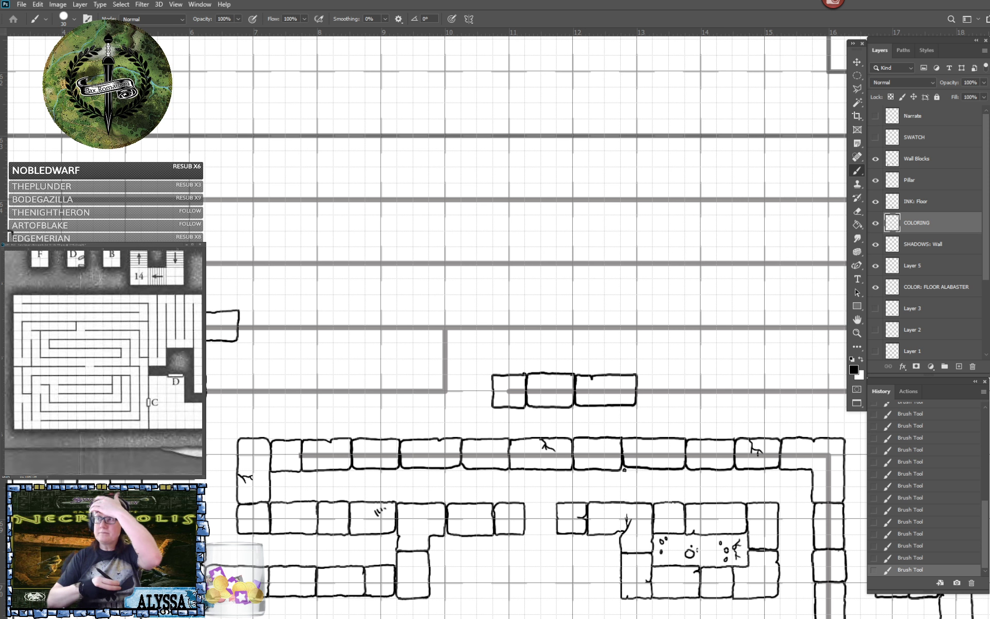
{"action": "mouse_move", "coordinate": [625, 470]}
{"action": "left_mouse_down"}
{"action": "mouse_move", "coordinate": [436, 422]}
{"action": "mouse_move", "coordinate": [323, 419]}
{"action": "left_mouse_up"}
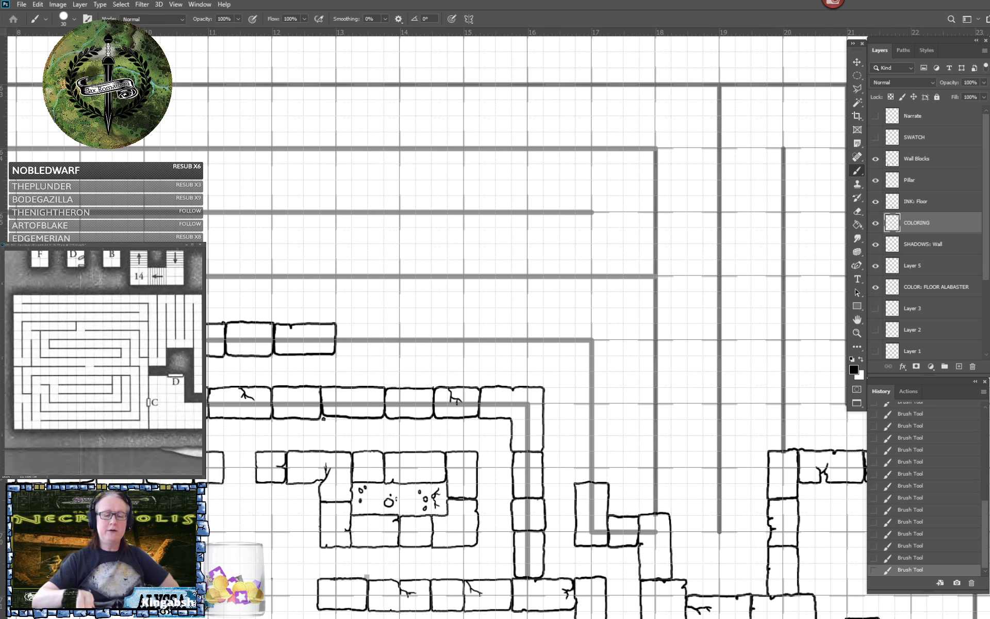
{"action": "left_click_drag", "start_coordinate": [323, 419], "coordinate": [289, 418]}
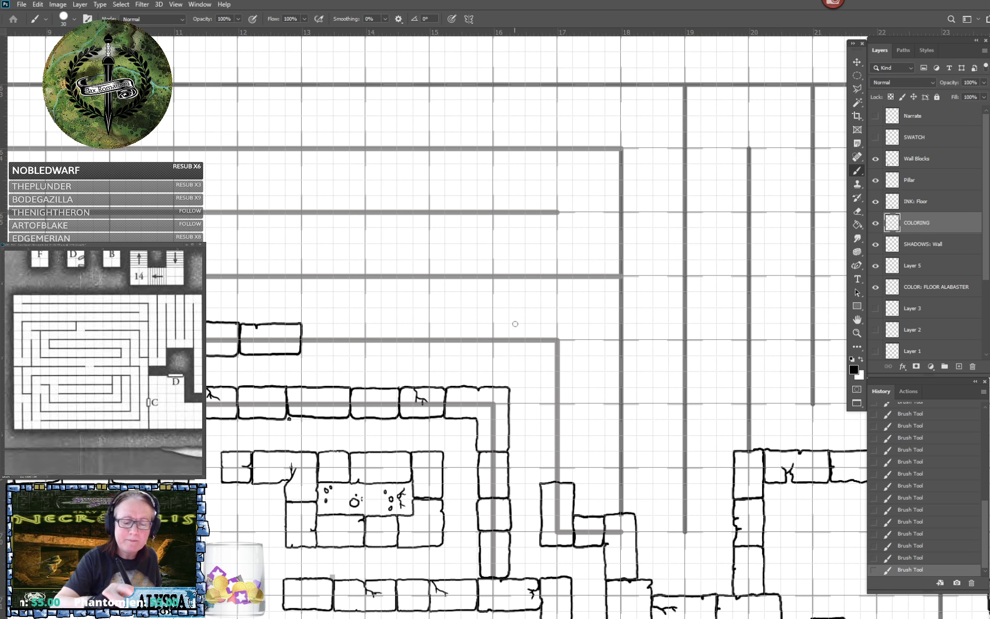
Ink a cracked L-shaped block at the wall's northeast corner and two blocks southward to the upright block below.
{"action": "mouse_move", "coordinate": [515, 323]}
{"action": "left_mouse_down"}
{"action": "mouse_move", "coordinate": [509, 354]}
{"action": "mouse_move", "coordinate": [540, 354]}
{"action": "mouse_move", "coordinate": [542, 383]}
{"action": "mouse_move", "coordinate": [569, 386]}
{"action": "mouse_move", "coordinate": [570, 325]}
{"action": "mouse_move", "coordinate": [519, 323]}
{"action": "left_mouse_up"}
{"action": "left_click_drag", "start_coordinate": [569, 358], "coordinate": [541, 344]}
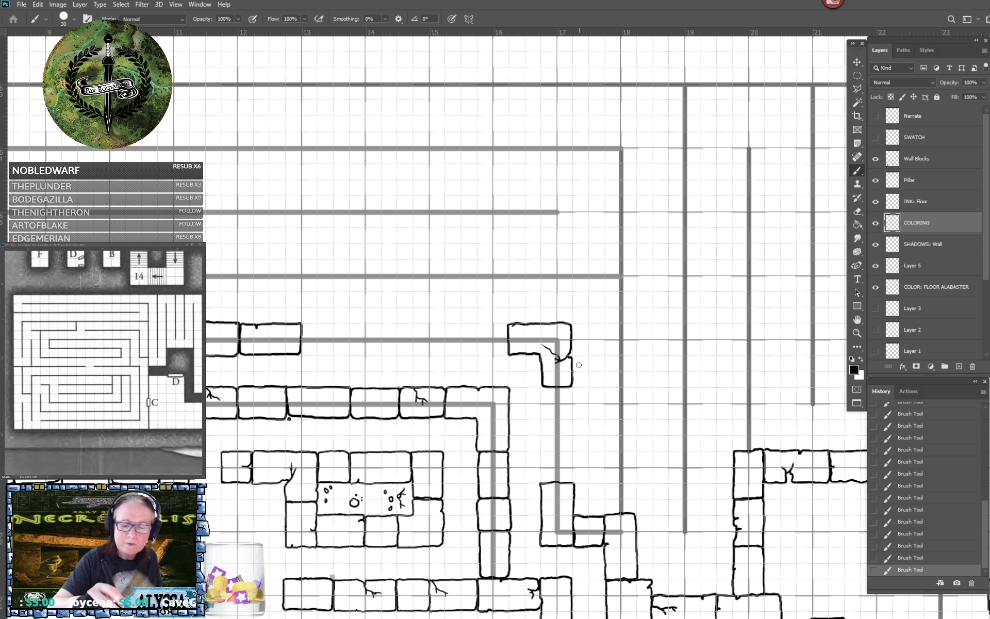
{"action": "left_click_drag", "start_coordinate": [541, 387], "coordinate": [540, 401]}
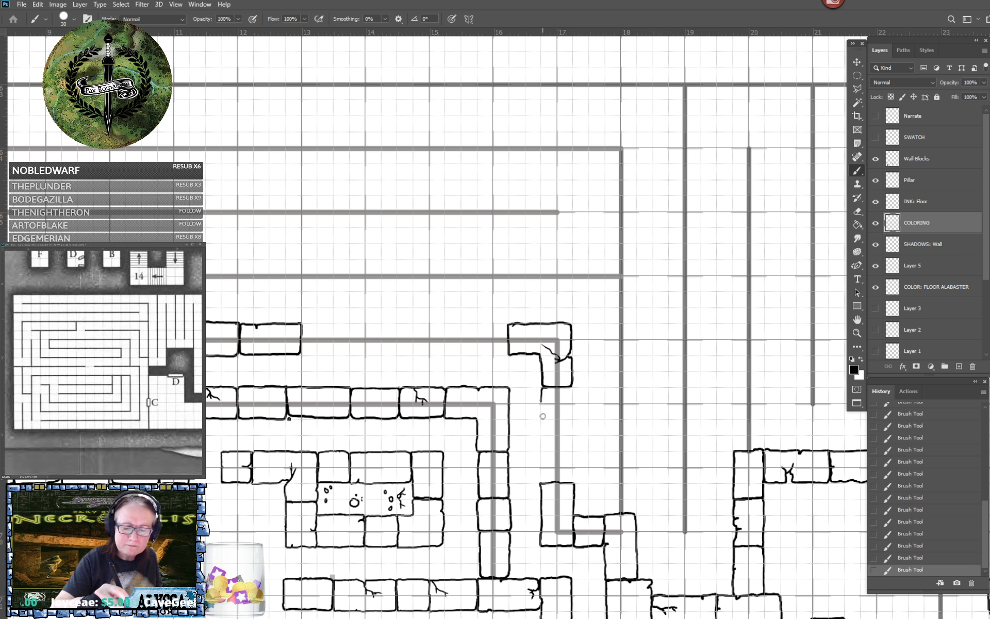
{"action": "scroll", "coordinate": [541, 406], "scroll_direction": "up", "scroll_amount": 3}
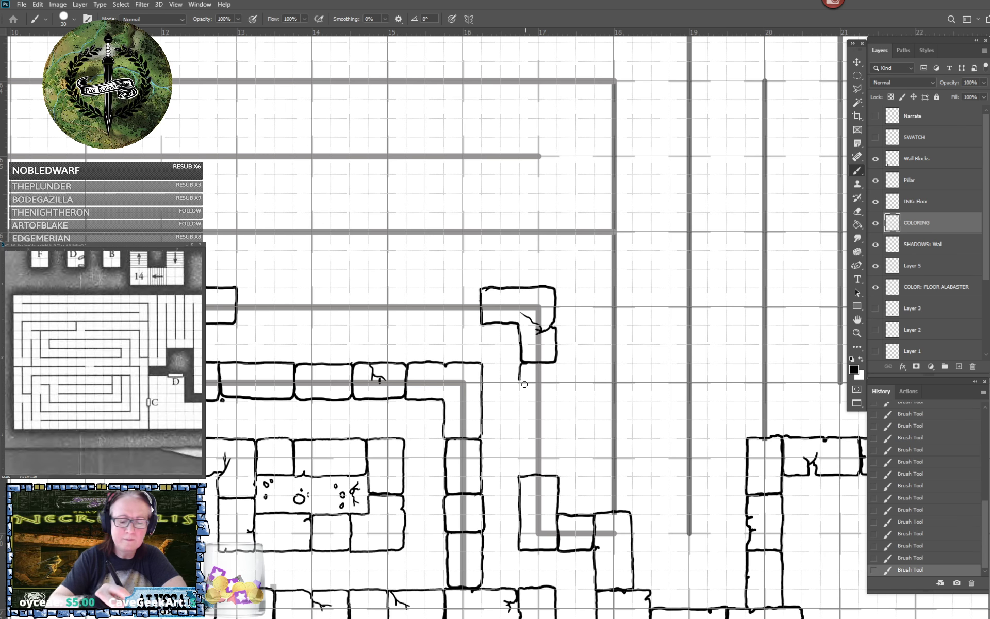
{"action": "mouse_move", "coordinate": [520, 373]}
{"action": "left_mouse_down"}
{"action": "mouse_move", "coordinate": [520, 398]}
{"action": "mouse_move", "coordinate": [552, 400]}
{"action": "mouse_move", "coordinate": [555, 363]}
{"action": "left_mouse_up"}
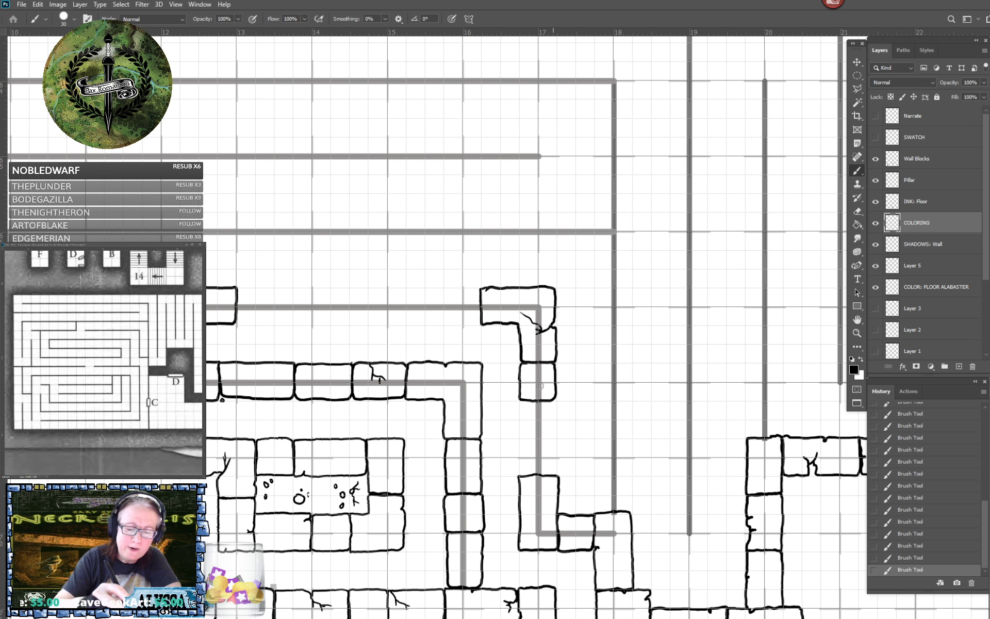
{"action": "mouse_move", "coordinate": [520, 401]}
{"action": "left_mouse_down"}
{"action": "mouse_move", "coordinate": [527, 474]}
{"action": "mouse_move", "coordinate": [558, 462]}
{"action": "mouse_move", "coordinate": [555, 403]}
{"action": "left_mouse_up"}
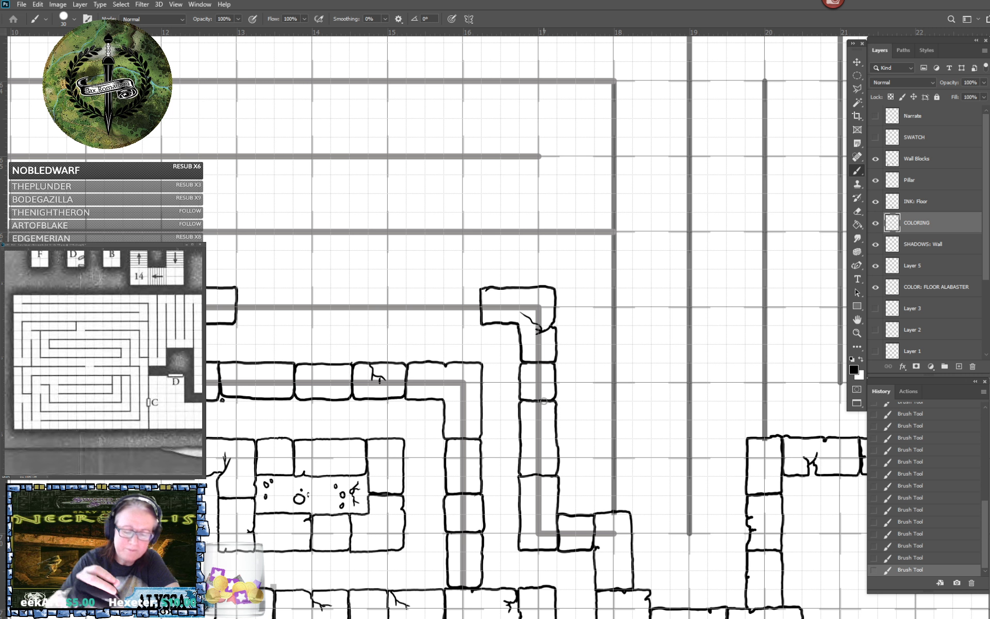
Fill the gap between the wall's three western blocks and the cracked corner block with four blocks.
{"action": "scroll", "coordinate": [543, 400], "scroll_direction": "left", "scroll_amount": 3}
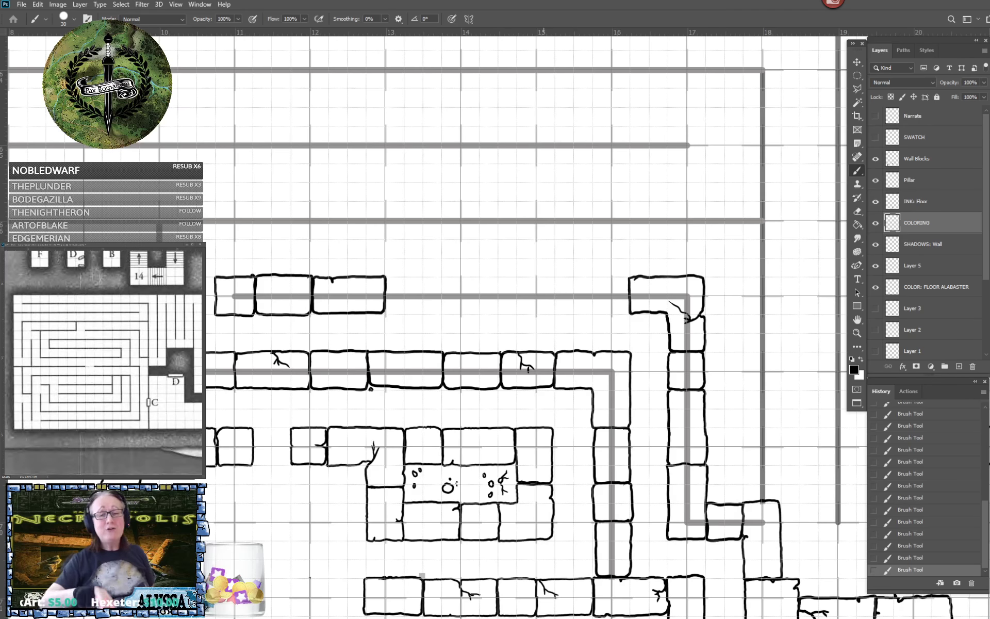
{"action": "scroll", "coordinate": [543, 400], "scroll_direction": "left", "scroll_amount": 1}
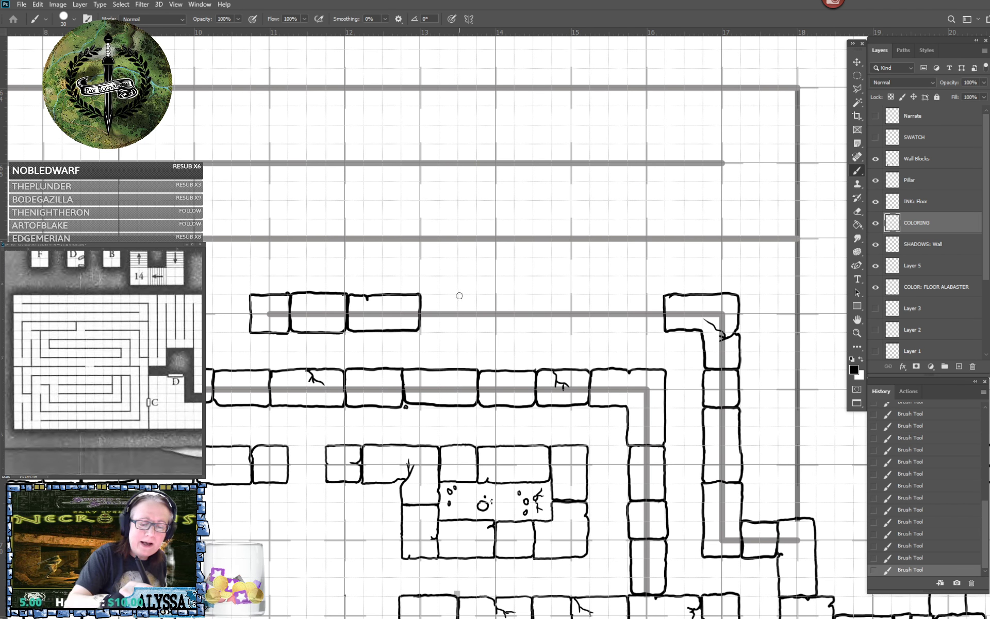
{"action": "mouse_move", "coordinate": [460, 296]}
{"action": "left_mouse_down"}
{"action": "mouse_move", "coordinate": [420, 298]}
{"action": "mouse_move", "coordinate": [417, 329]}
{"action": "mouse_move", "coordinate": [420, 320]}
{"action": "mouse_move", "coordinate": [423, 331]}
{"action": "mouse_move", "coordinate": [457, 330]}
{"action": "mouse_move", "coordinate": [457, 297]}
{"action": "mouse_move", "coordinate": [463, 310]}
{"action": "mouse_move", "coordinate": [461, 295]}
{"action": "mouse_move", "coordinate": [532, 294]}
{"action": "left_mouse_up"}
{"action": "left_click_drag", "start_coordinate": [460, 330], "coordinate": [519, 331]}
{"action": "mouse_move", "coordinate": [533, 328]}
{"action": "left_mouse_down"}
{"action": "mouse_move", "coordinate": [532, 293]}
{"action": "mouse_move", "coordinate": [577, 295]}
{"action": "mouse_move", "coordinate": [590, 298]}
{"action": "mouse_move", "coordinate": [590, 332]}
{"action": "mouse_move", "coordinate": [548, 332]}
{"action": "mouse_move", "coordinate": [591, 332]}
{"action": "left_mouse_up"}
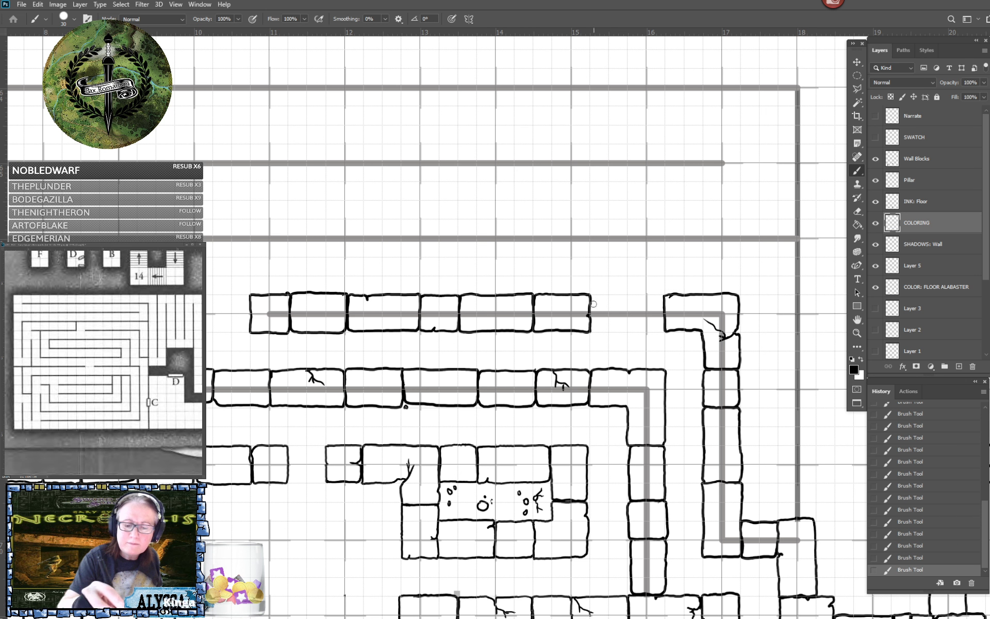
{"action": "left_click_drag", "start_coordinate": [591, 294], "coordinate": [663, 294]}
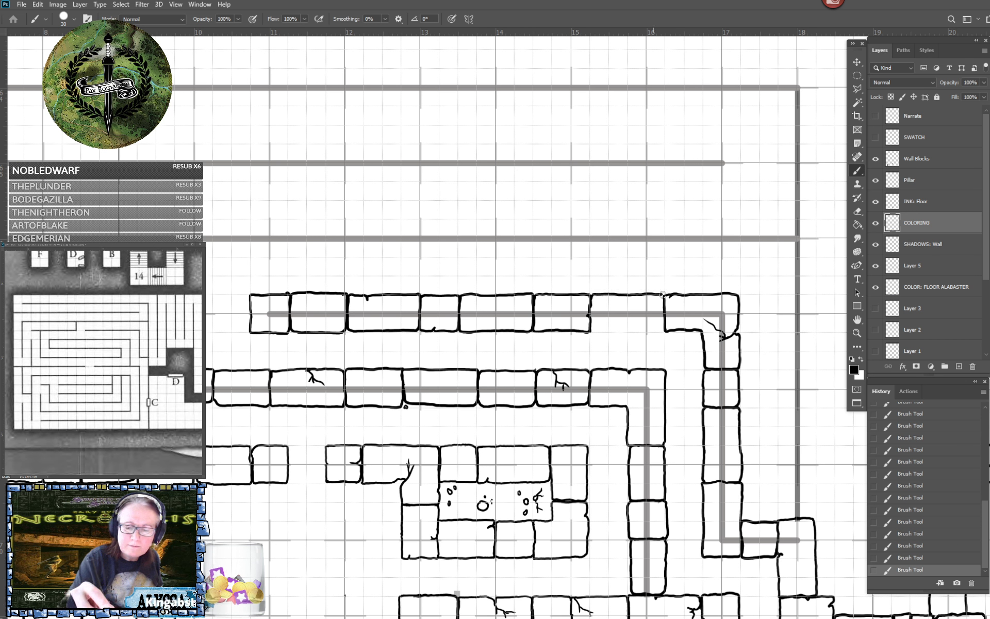
{"action": "mouse_move", "coordinate": [591, 303]}
{"action": "left_mouse_down"}
{"action": "mouse_move", "coordinate": [596, 332]}
{"action": "mouse_move", "coordinate": [663, 323]}
{"action": "left_mouse_up"}
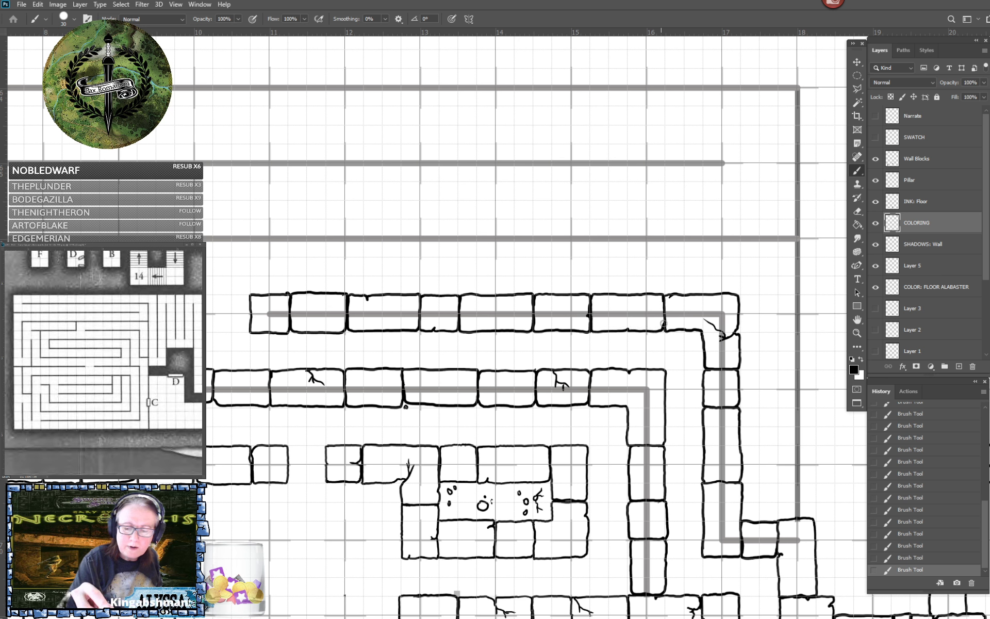
Ink one long block eastward on the northwestern wall that has the short stub running south.
{"action": "scroll", "coordinate": [664, 318], "scroll_direction": "down", "scroll_amount": 6}
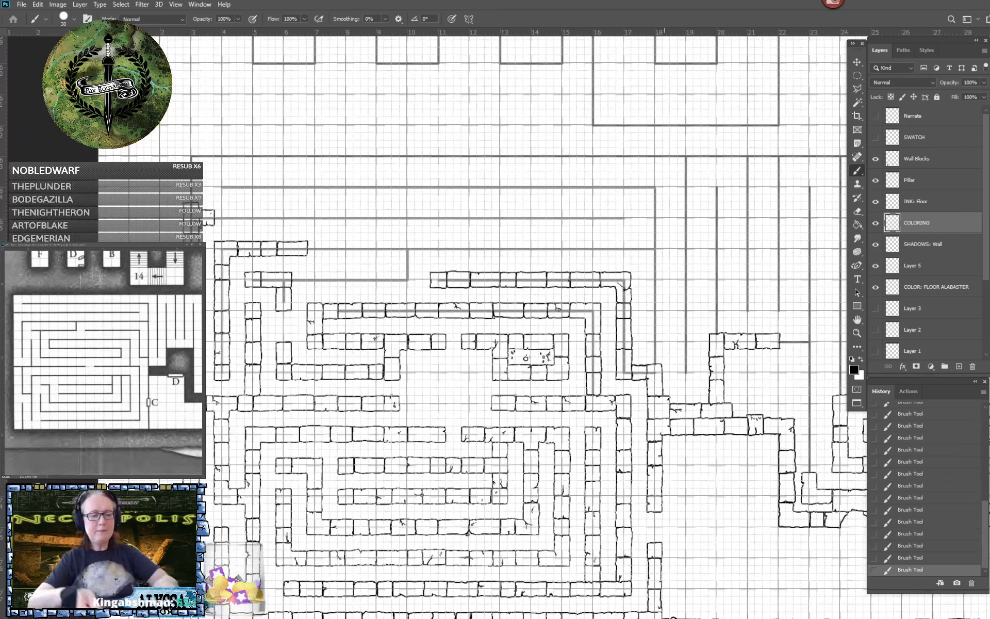
{"action": "scroll", "coordinate": [663, 318], "scroll_direction": "up", "scroll_amount": 3}
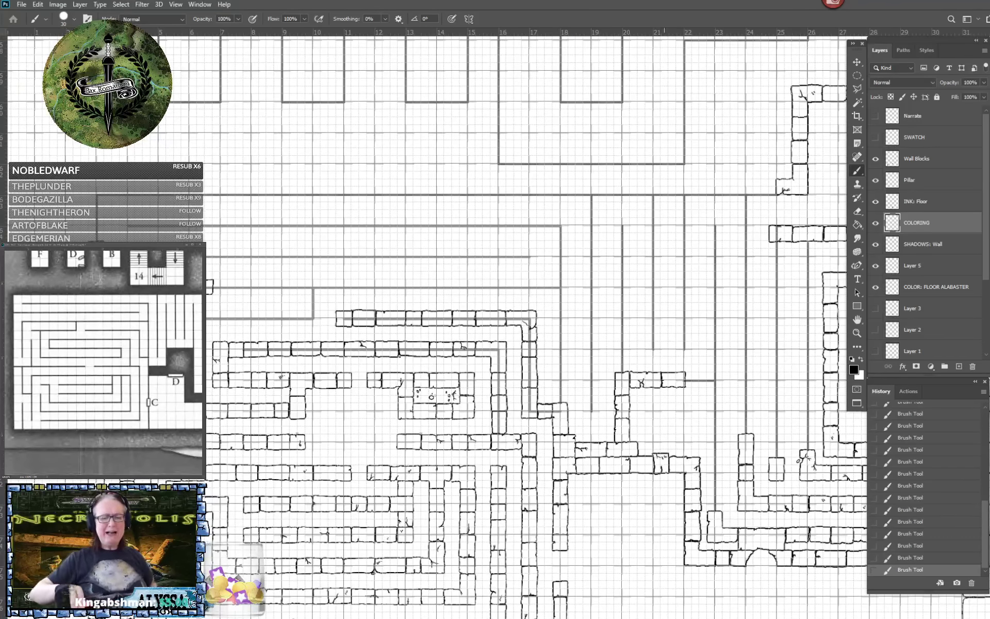
{"action": "left_click_drag", "start_coordinate": [665, 384], "coordinate": [645, 397]}
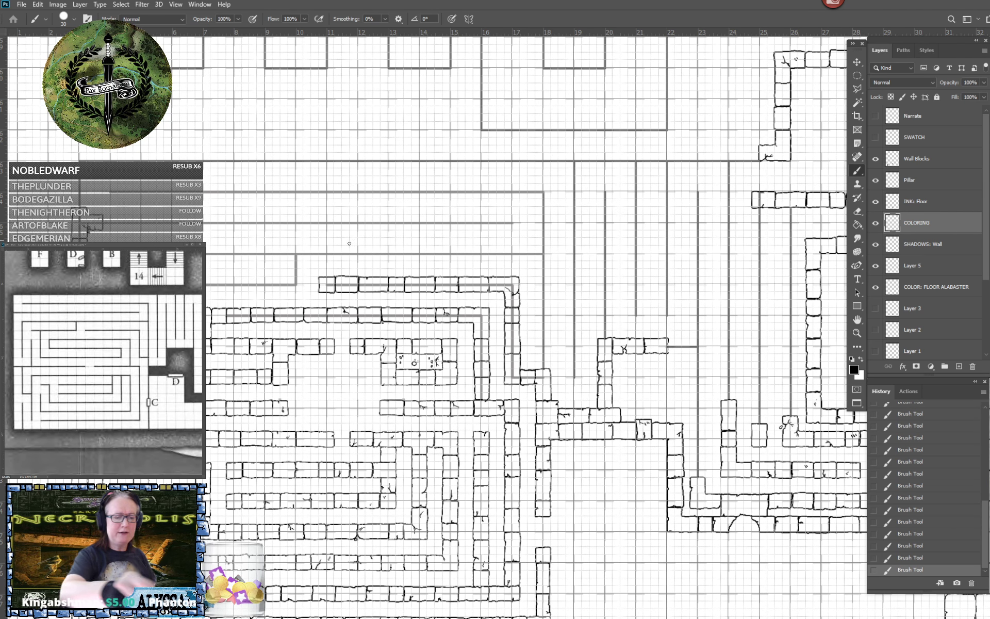
{"action": "scroll", "coordinate": [334, 269], "scroll_direction": "down", "scroll_amount": 2}
{"action": "scroll", "coordinate": [334, 269], "scroll_direction": "left", "scroll_amount": 4}
{"action": "scroll", "coordinate": [334, 269], "scroll_direction": "up", "scroll_amount": 3}
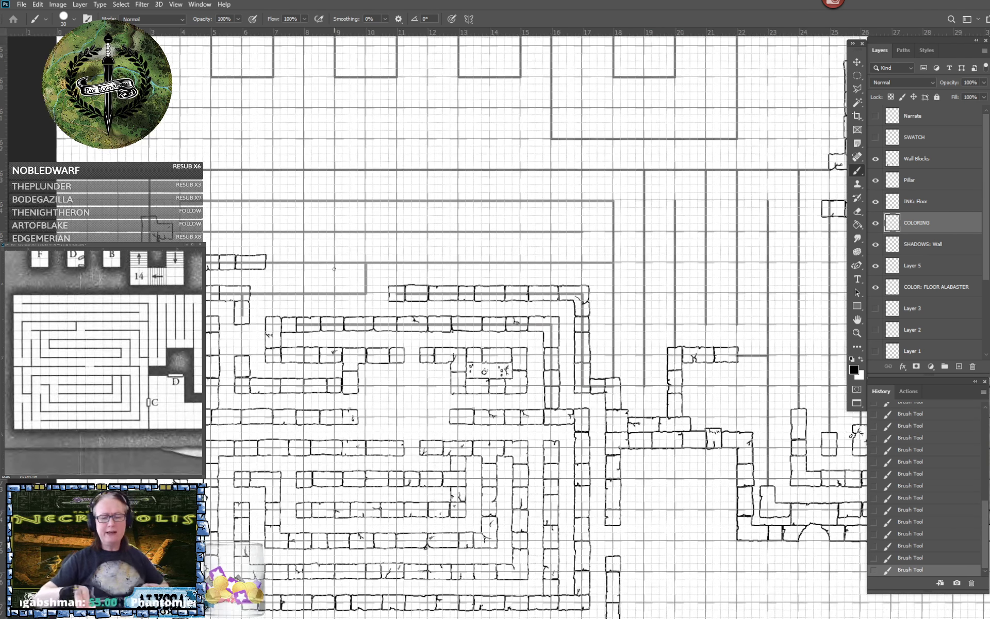
{"action": "scroll", "coordinate": [334, 269], "scroll_direction": "left", "scroll_amount": 2}
{"action": "scroll", "coordinate": [334, 269], "scroll_direction": "up", "scroll_amount": 3}
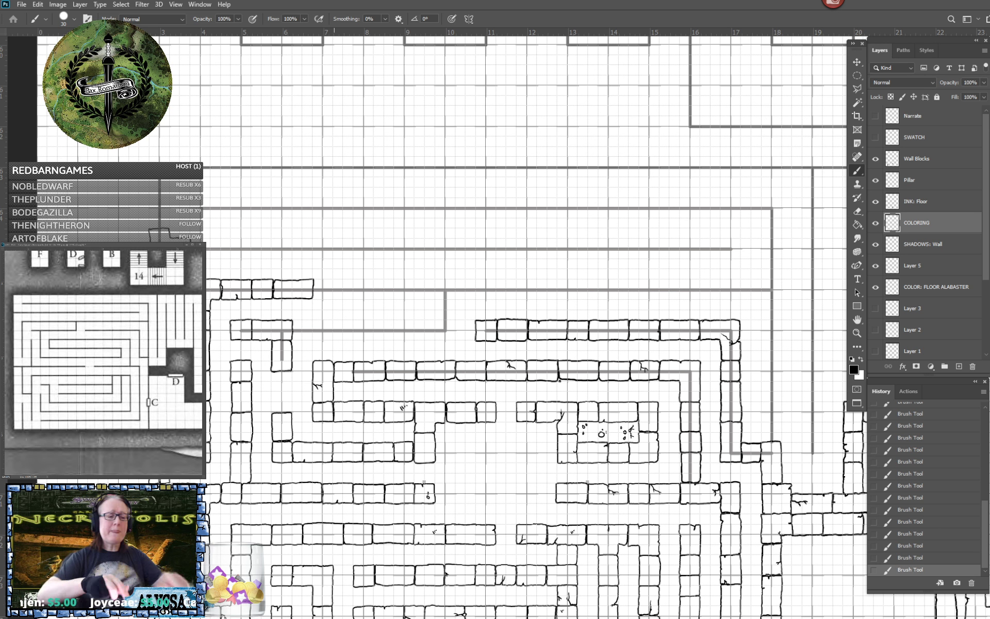
{"action": "scroll", "coordinate": [165, 300], "scroll_direction": "up", "scroll_amount": 5}
{"action": "left_click_drag", "start_coordinate": [165, 300], "coordinate": [240, 332]}
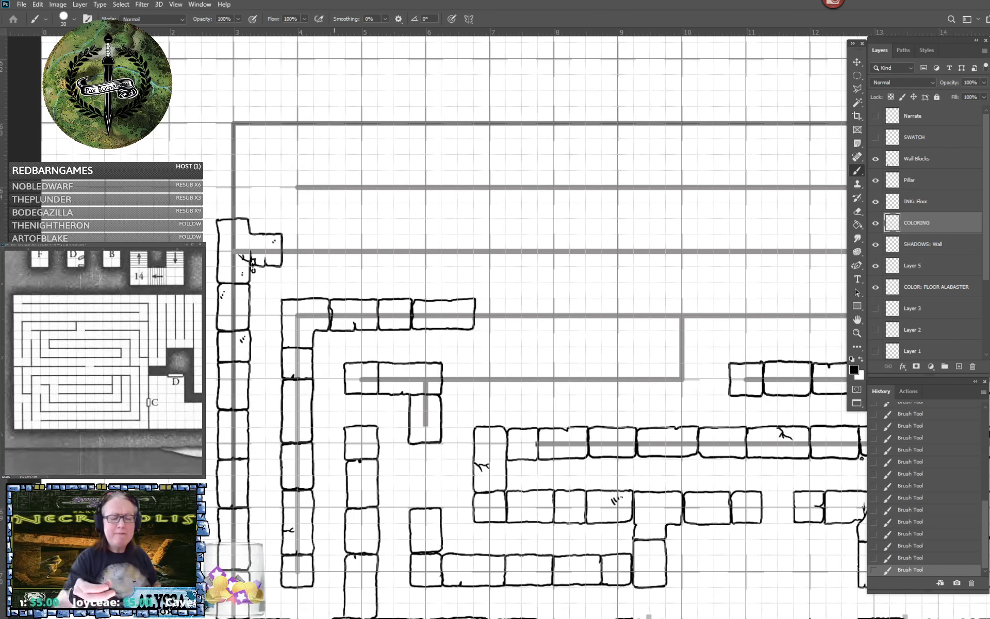
{"action": "mouse_move", "coordinate": [445, 380]}
{"action": "left_mouse_down"}
{"action": "mouse_move", "coordinate": [443, 365]}
{"action": "mouse_move", "coordinate": [503, 363]}
{"action": "mouse_move", "coordinate": [505, 392]}
{"action": "left_mouse_up"}
{"action": "left_click_drag", "start_coordinate": [442, 392], "coordinate": [501, 395]}
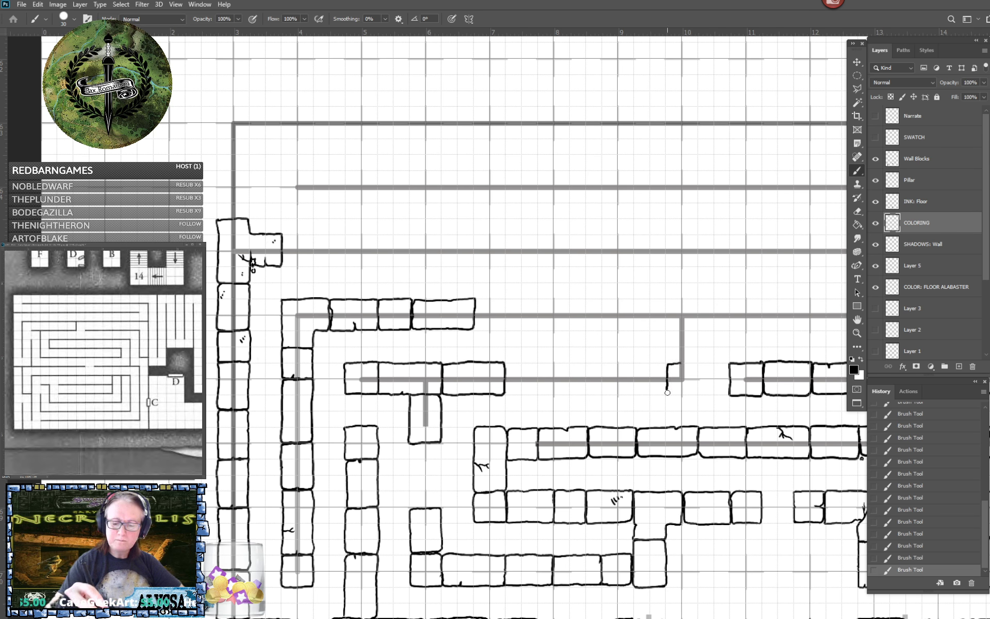
Ink a square block at that wall's eastern corner and a chipped upright block north of it, with rubble dots beside the chip.
{"action": "mouse_move", "coordinate": [667, 390]}
{"action": "left_mouse_down"}
{"action": "mouse_move", "coordinate": [696, 391]}
{"action": "mouse_move", "coordinate": [699, 363]}
{"action": "mouse_move", "coordinate": [681, 364]}
{"action": "left_mouse_up"}
{"action": "mouse_move", "coordinate": [666, 314]}
{"action": "left_mouse_down"}
{"action": "mouse_move", "coordinate": [666, 299]}
{"action": "mouse_move", "coordinate": [667, 314]}
{"action": "mouse_move", "coordinate": [674, 298]}
{"action": "mouse_move", "coordinate": [699, 298]}
{"action": "mouse_move", "coordinate": [697, 359]}
{"action": "left_mouse_up"}
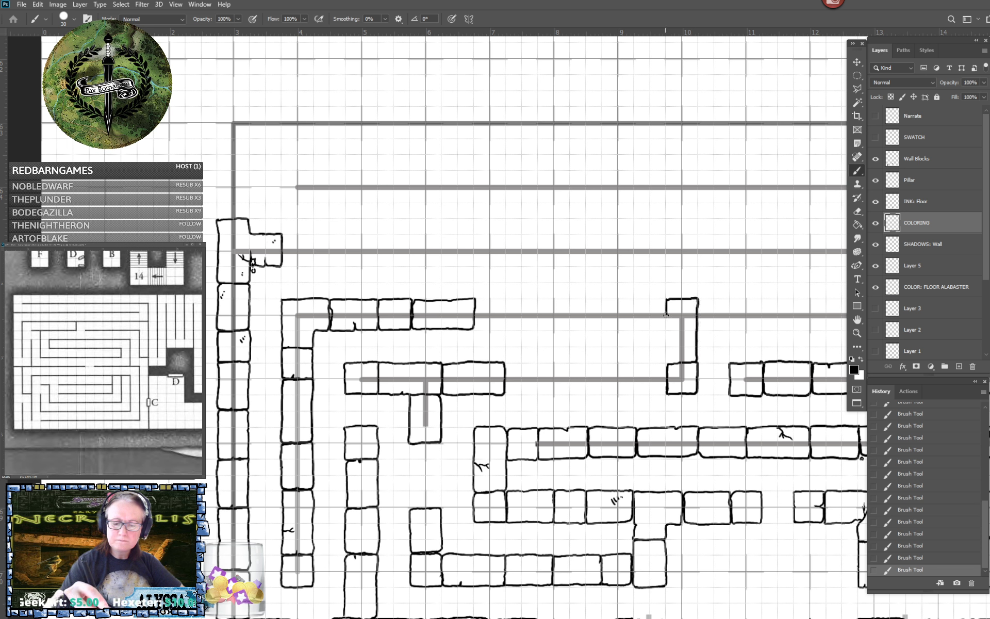
{"action": "left_click_drag", "start_coordinate": [667, 312], "coordinate": [667, 360]}
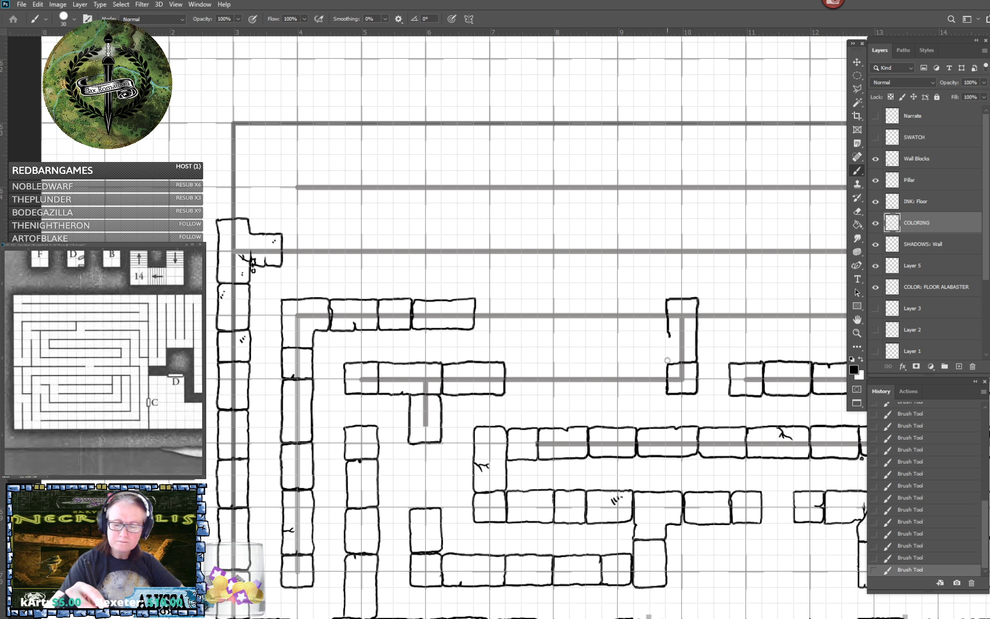
{"action": "scroll", "coordinate": [664, 369], "scroll_direction": "up", "scroll_amount": 3}
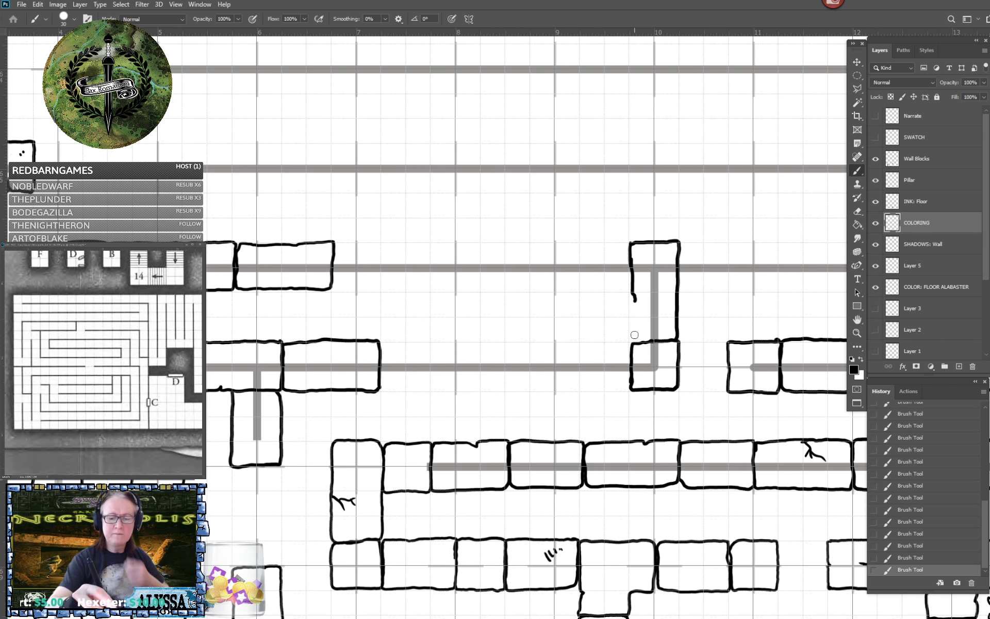
{"action": "left_click_drag", "start_coordinate": [632, 341], "coordinate": [629, 301]}
{"action": "left_click", "coordinate": [629, 302]}
{"action": "left_click", "coordinate": [630, 309]}
{"action": "left_click", "coordinate": [624, 308]}
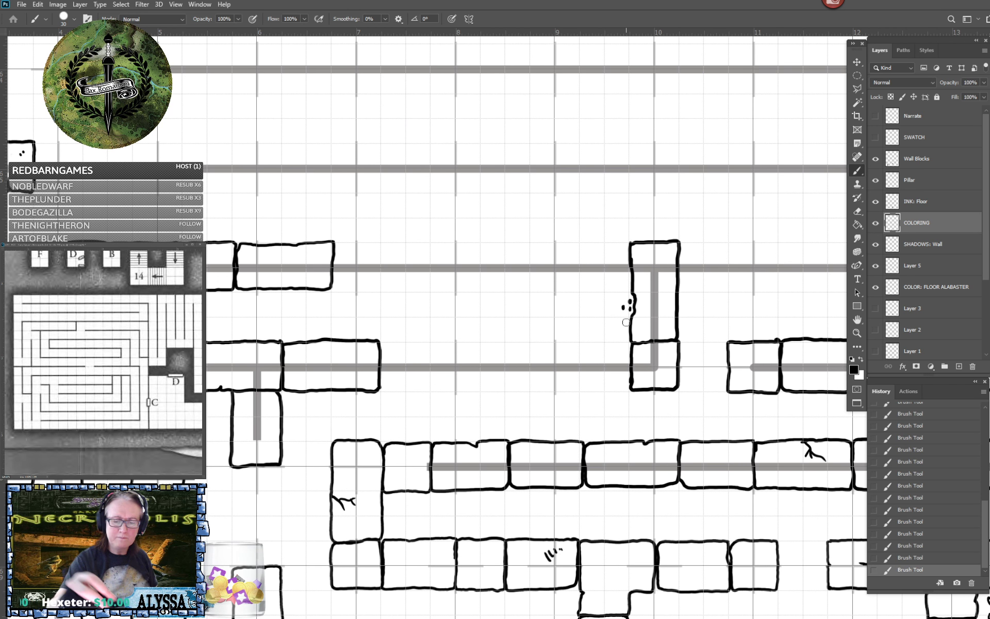
Extend the next wall to the north by two blocks eastward, toward the chipped upright block.
{"action": "scroll", "coordinate": [625, 322], "scroll_direction": "up", "scroll_amount": 2}
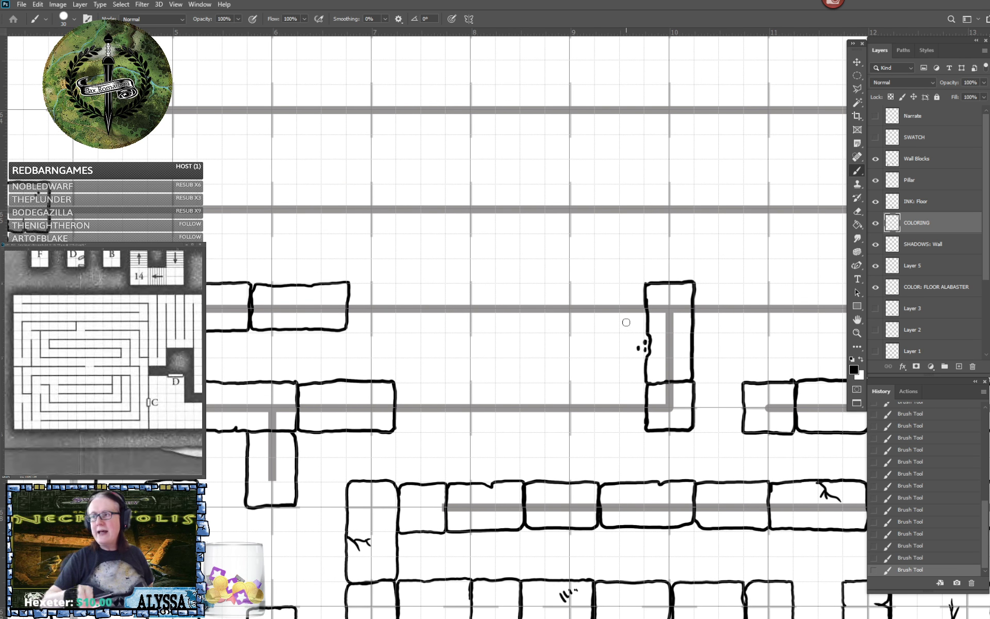
{"action": "scroll", "coordinate": [626, 322], "scroll_direction": "left", "scroll_amount": 3}
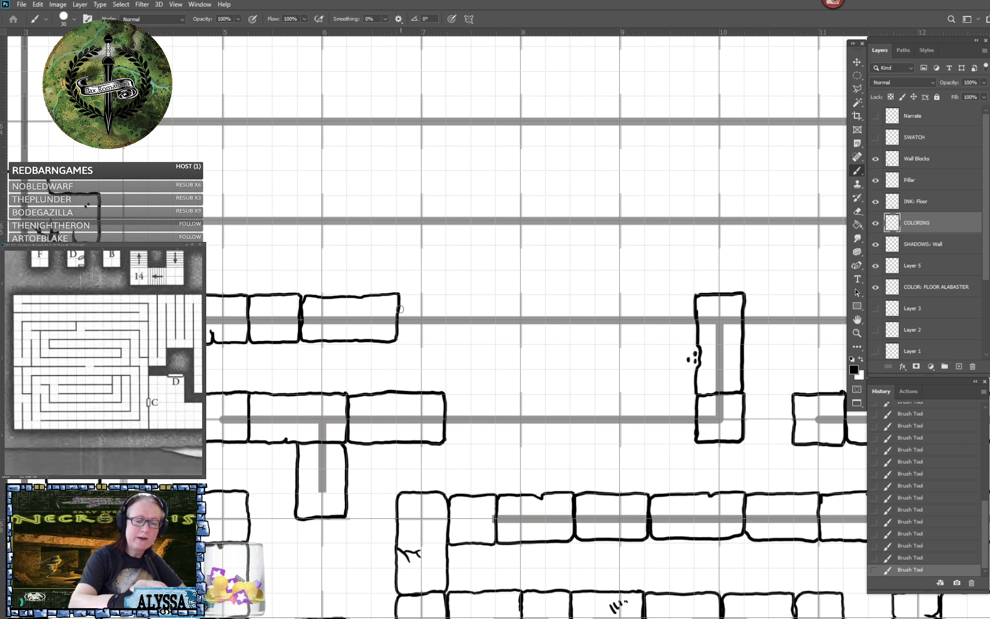
{"action": "mouse_move", "coordinate": [399, 311]}
{"action": "left_mouse_down"}
{"action": "mouse_move", "coordinate": [464, 294]}
{"action": "mouse_move", "coordinate": [398, 307]}
{"action": "mouse_move", "coordinate": [398, 341]}
{"action": "mouse_move", "coordinate": [411, 345]}
{"action": "mouse_move", "coordinate": [468, 342]}
{"action": "mouse_move", "coordinate": [472, 294]}
{"action": "mouse_move", "coordinate": [477, 314]}
{"action": "mouse_move", "coordinate": [479, 295]}
{"action": "mouse_move", "coordinate": [571, 293]}
{"action": "left_mouse_up"}
{"action": "mouse_move", "coordinate": [472, 314]}
{"action": "left_mouse_down"}
{"action": "mouse_move", "coordinate": [472, 338]}
{"action": "mouse_move", "coordinate": [557, 342]}
{"action": "mouse_move", "coordinate": [571, 334]}
{"action": "mouse_move", "coordinate": [571, 293]}
{"action": "left_mouse_up"}
Fill the gap in the wall with the southern stub with three blocks, cracking the middle one and speckling the easternmost.
{"action": "left_click_drag", "start_coordinate": [444, 402], "coordinate": [521, 394]}
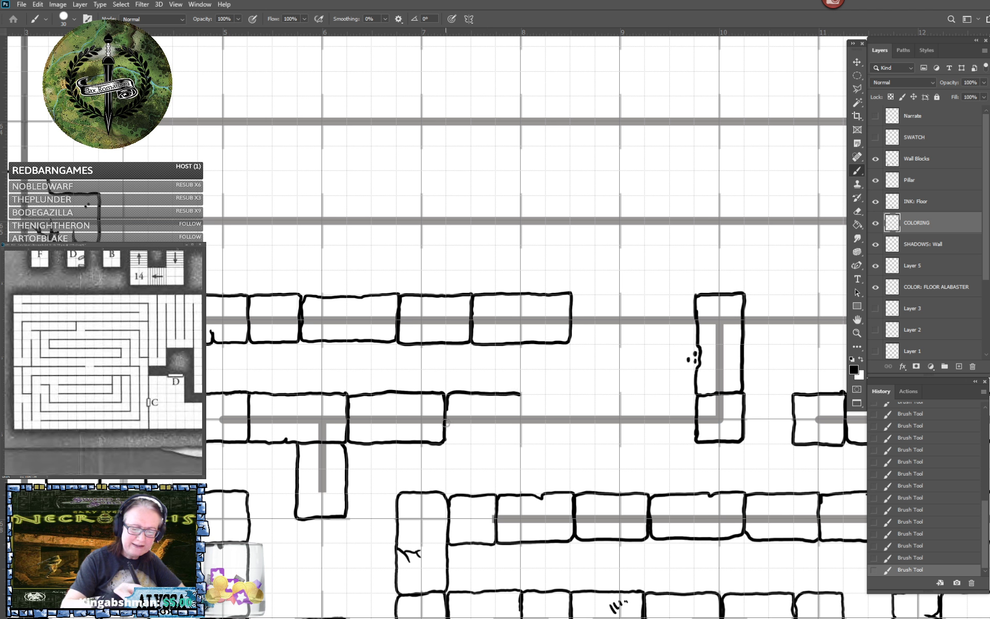
{"action": "mouse_move", "coordinate": [447, 402]}
{"action": "left_mouse_down"}
{"action": "mouse_move", "coordinate": [447, 443]}
{"action": "mouse_move", "coordinate": [515, 443]}
{"action": "mouse_move", "coordinate": [518, 394]}
{"action": "mouse_move", "coordinate": [524, 416]}
{"action": "mouse_move", "coordinate": [527, 394]}
{"action": "mouse_move", "coordinate": [594, 395]}
{"action": "left_mouse_up"}
{"action": "mouse_move", "coordinate": [522, 436]}
{"action": "left_mouse_down"}
{"action": "mouse_move", "coordinate": [596, 439]}
{"action": "mouse_move", "coordinate": [596, 395]}
{"action": "mouse_move", "coordinate": [568, 410]}
{"action": "mouse_move", "coordinate": [568, 425]}
{"action": "mouse_move", "coordinate": [596, 396]}
{"action": "mouse_move", "coordinate": [688, 393]}
{"action": "mouse_move", "coordinate": [695, 404]}
{"action": "left_mouse_up"}
{"action": "mouse_move", "coordinate": [596, 417]}
{"action": "left_mouse_down"}
{"action": "mouse_move", "coordinate": [604, 443]}
{"action": "mouse_move", "coordinate": [682, 442]}
{"action": "mouse_move", "coordinate": [692, 417]}
{"action": "left_mouse_up"}
{"action": "left_click", "coordinate": [663, 408]}
{"action": "left_click", "coordinate": [669, 404]}
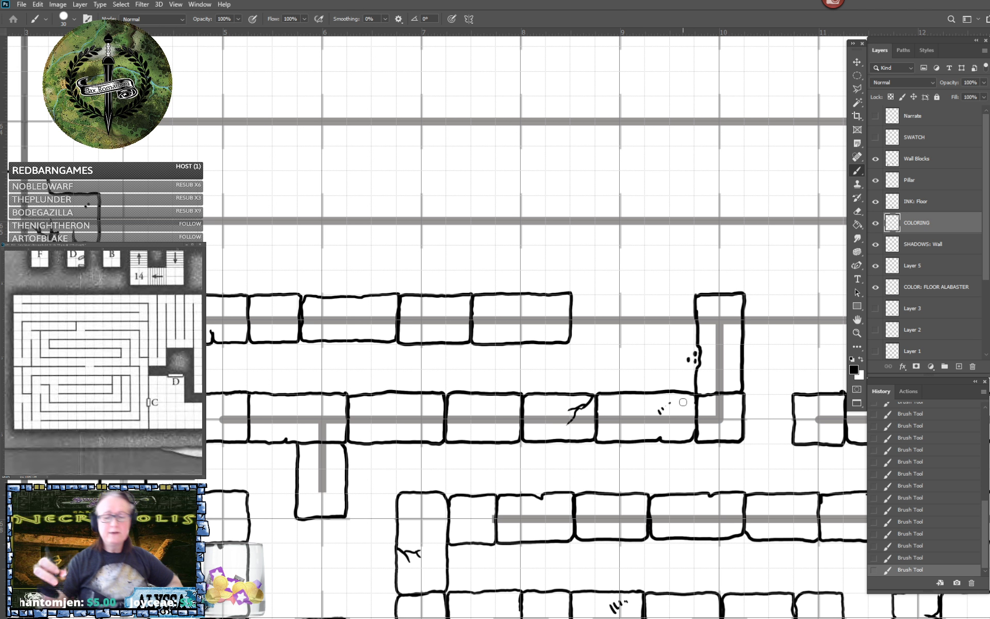
Join the northern wall to the chipped upright block with two more blocks and save the map.
{"action": "key", "text": "ctrl+minus"}
{"action": "key", "text": "ctrl+minus"}
{"action": "key", "text": "ctrl+plus"}
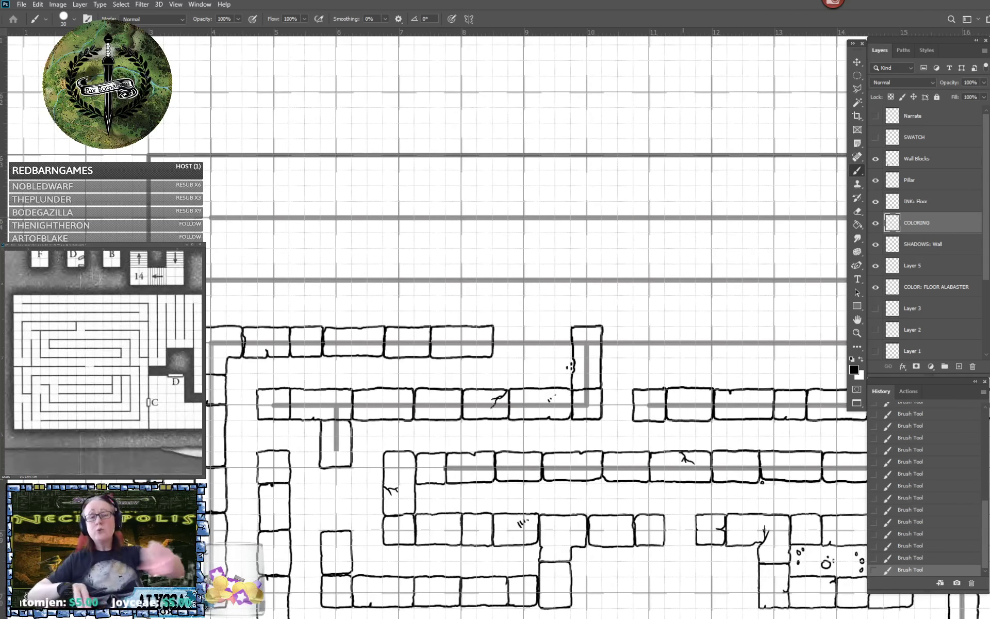
{"action": "left_click_drag", "start_coordinate": [683, 408], "coordinate": [666, 456]}
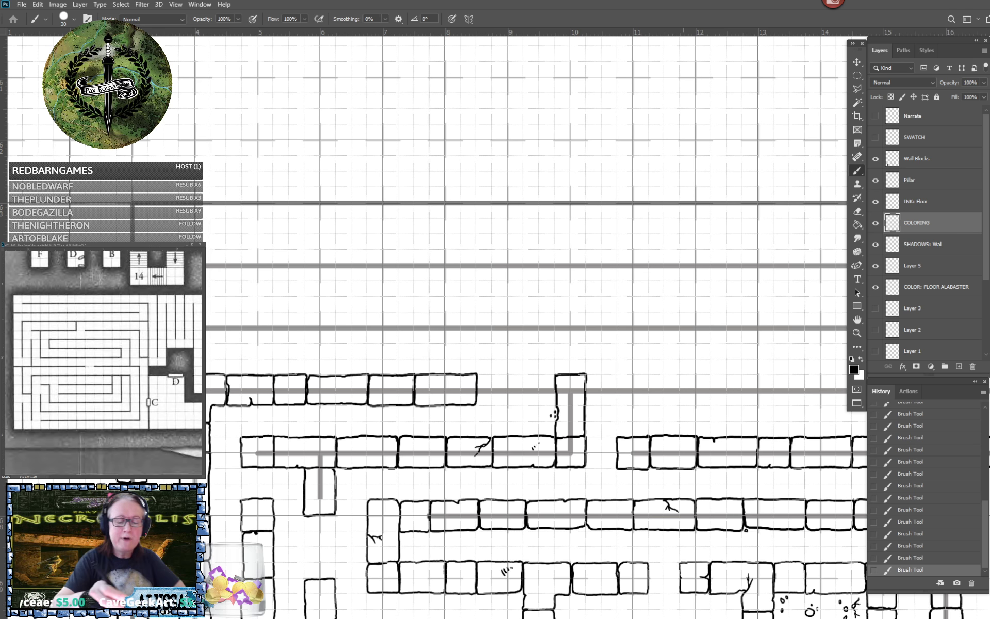
{"action": "mouse_move", "coordinate": [480, 372]}
{"action": "left_mouse_down"}
{"action": "mouse_move", "coordinate": [524, 373]}
{"action": "mouse_move", "coordinate": [524, 401]}
{"action": "mouse_move", "coordinate": [480, 405]}
{"action": "mouse_move", "coordinate": [520, 406]}
{"action": "left_mouse_up"}
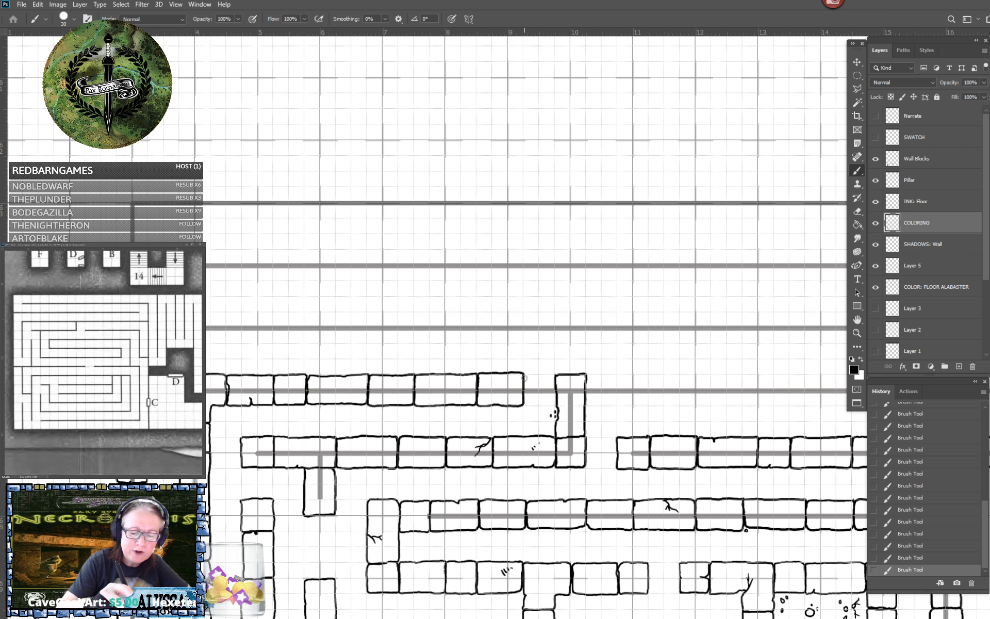
{"action": "mouse_move", "coordinate": [524, 393]}
{"action": "left_mouse_down"}
{"action": "mouse_move", "coordinate": [531, 406]}
{"action": "mouse_move", "coordinate": [549, 407]}
{"action": "mouse_move", "coordinate": [555, 387]}
{"action": "left_mouse_up"}
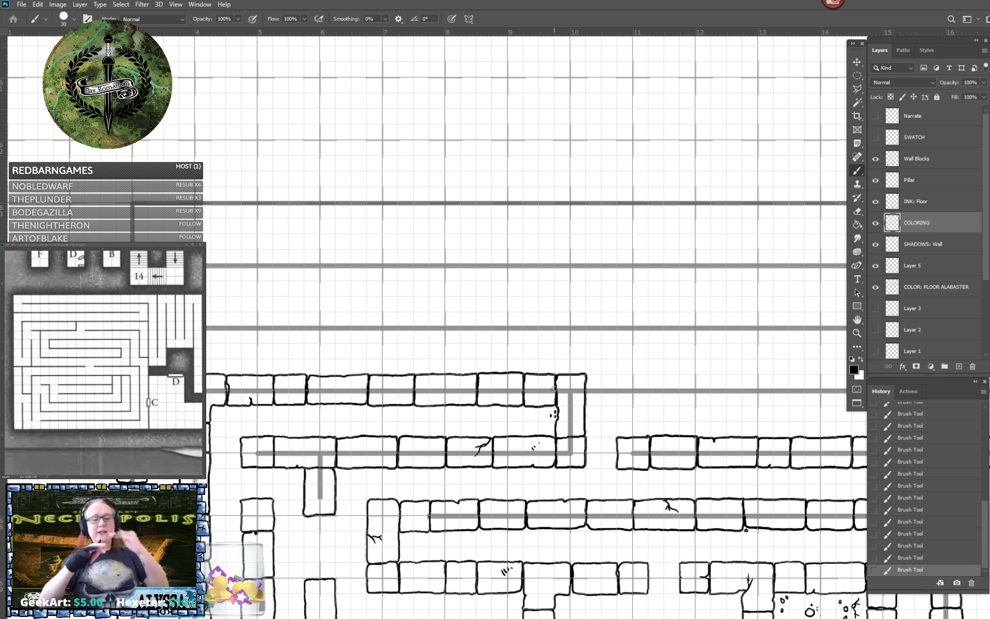
{"action": "scroll", "coordinate": [555, 389], "scroll_direction": "right", "scroll_amount": 3}
{"action": "scroll", "coordinate": [555, 389], "scroll_direction": "down", "scroll_amount": 1}
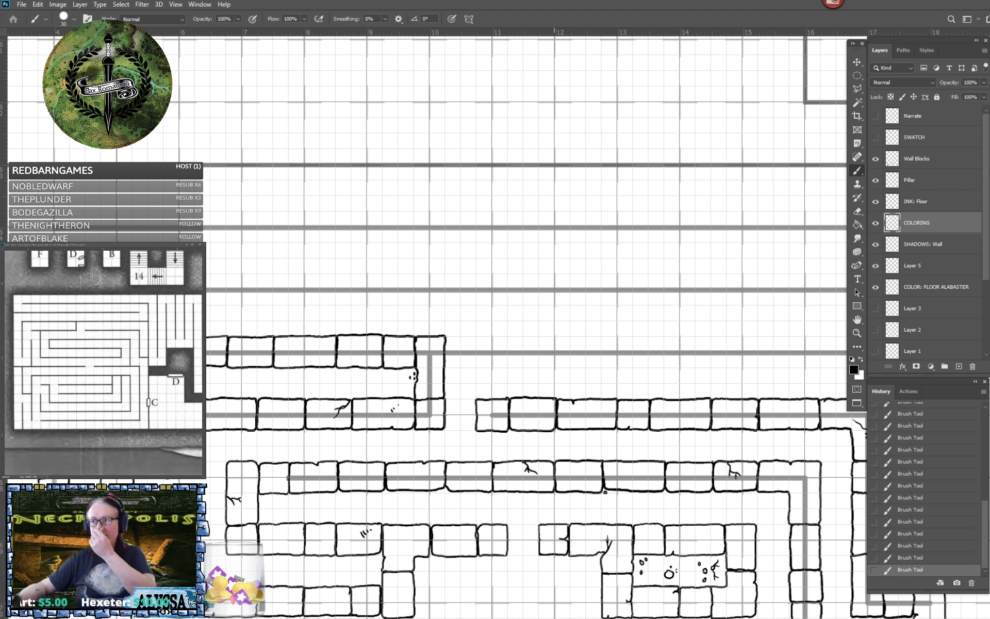
{"action": "key", "text": "ctrl+s"}
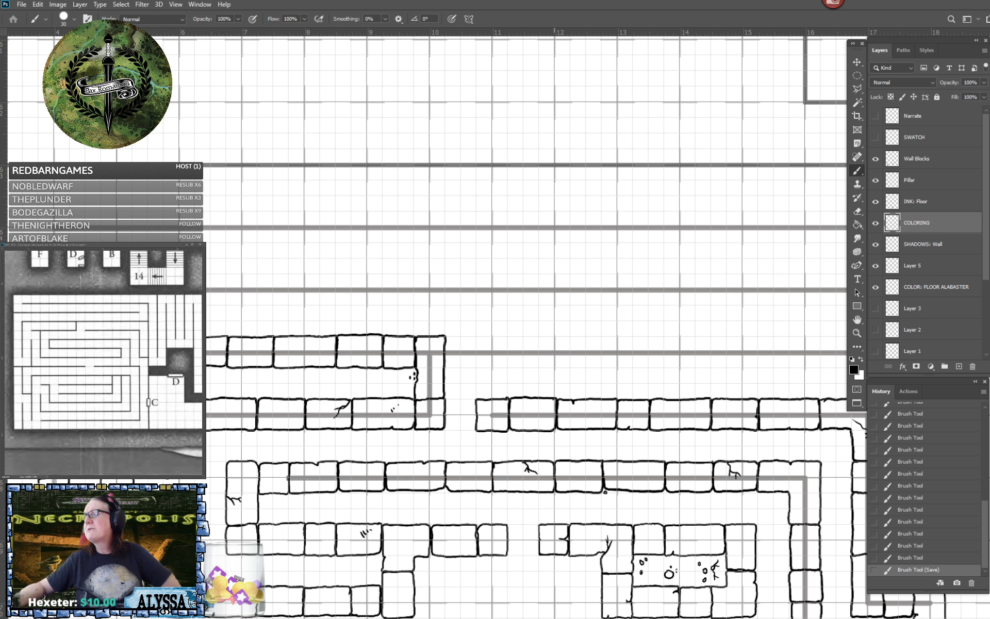
Examine the colored pillared chamber east of the maze and the inked walls and floor tiles around it.
{"action": "left_click_drag", "start_coordinate": [722, 490], "coordinate": [405, 179]}
{"action": "left_click_drag", "start_coordinate": [773, 258], "coordinate": [221, 396]}
{"action": "left_click_drag", "start_coordinate": [732, 258], "coordinate": [554, 365]}
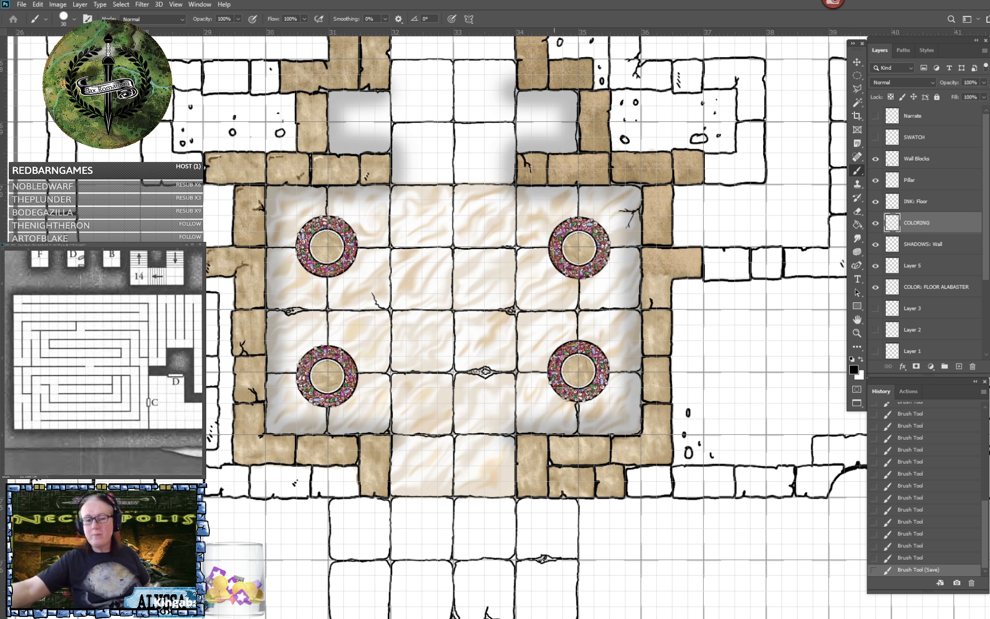
{"action": "left_click_drag", "start_coordinate": [515, 330], "coordinate": [806, 343]}
{"action": "scroll", "coordinate": [519, 340], "scroll_direction": "down", "scroll_amount": 3}
{"action": "scroll", "coordinate": [505, 350], "scroll_direction": "up", "scroll_amount": 2}
{"action": "left_click_drag", "start_coordinate": [428, 289], "coordinate": [780, 389]}
{"action": "left_click_drag", "start_coordinate": [339, 263], "coordinate": [554, 345]}
{"action": "left_click_drag", "start_coordinate": [712, 474], "coordinate": [244, 160]}
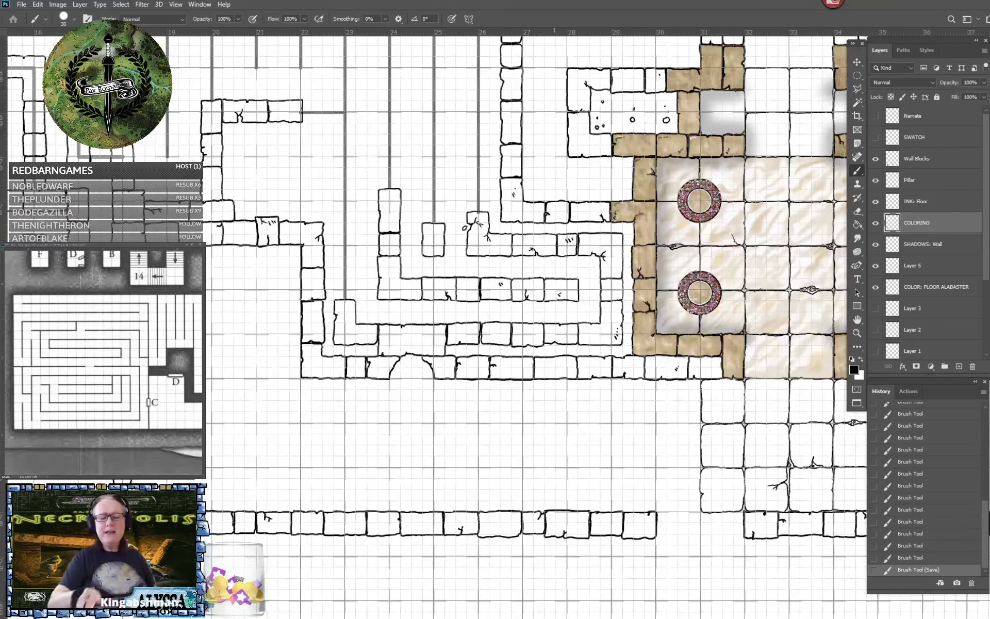
{"action": "left_click_drag", "start_coordinate": [711, 289], "coordinate": [295, 333]}
{"action": "scroll", "coordinate": [245, 465], "scroll_direction": "up", "scroll_amount": 4}
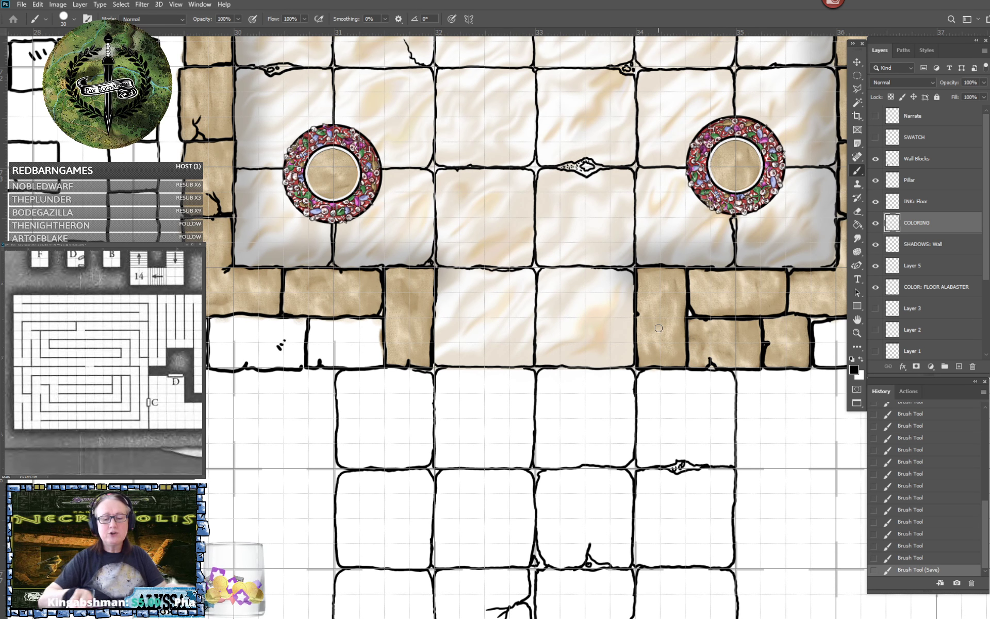
{"action": "scroll", "coordinate": [659, 328], "scroll_direction": "down", "scroll_amount": 4}
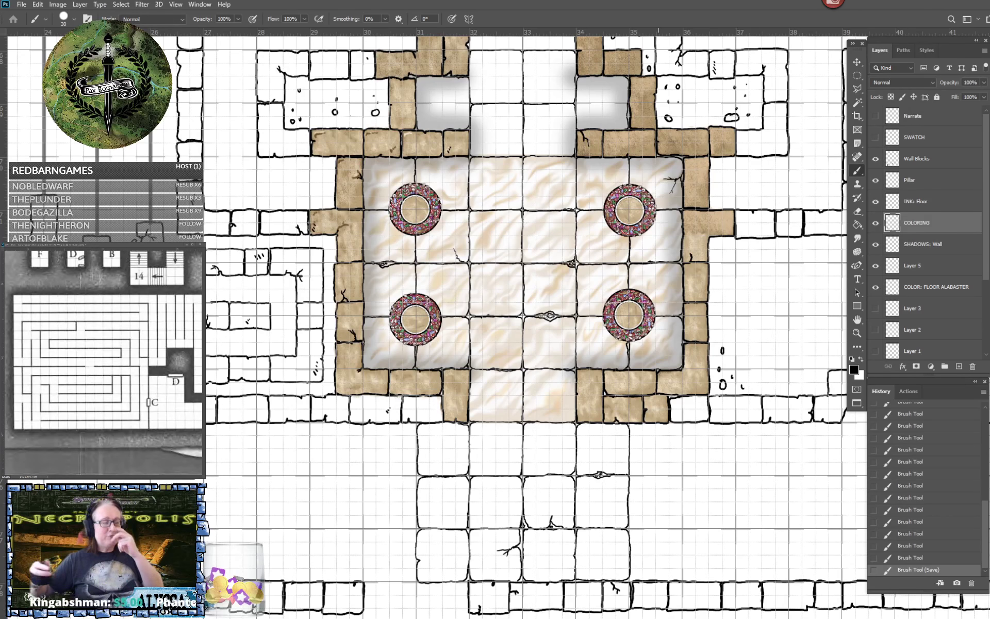
Inspect the chamber's alabaster floor, jeweled pillars and sandstone walls up close and from farther out.
{"action": "left_click_drag", "start_coordinate": [658, 328], "coordinate": [735, 375]}
{"action": "left_click_drag", "start_coordinate": [658, 328], "coordinate": [743, 365]}
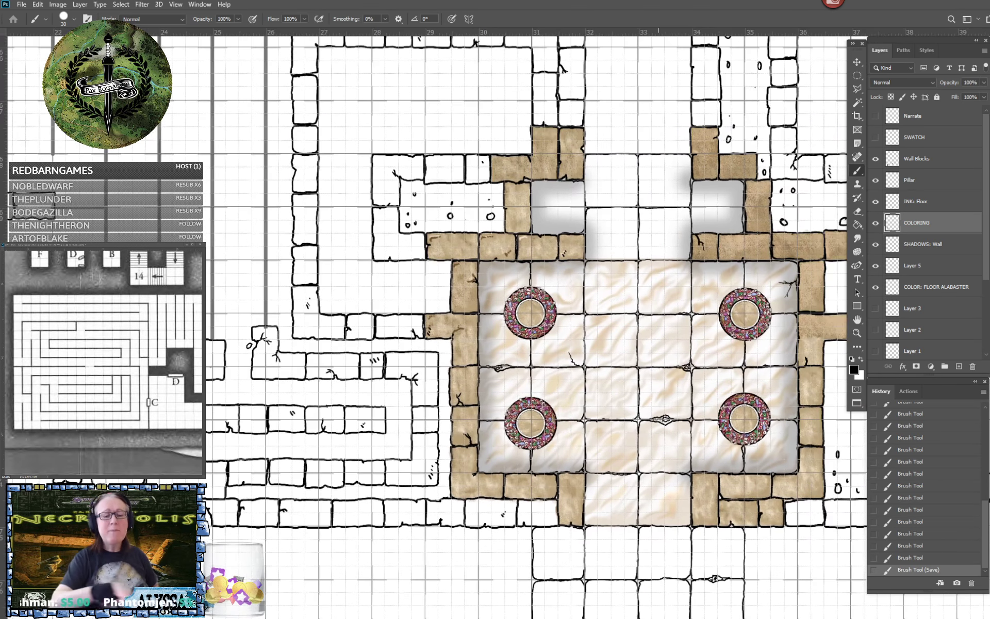
{"action": "scroll", "coordinate": [751, 489], "scroll_direction": "up", "scroll_amount": 2}
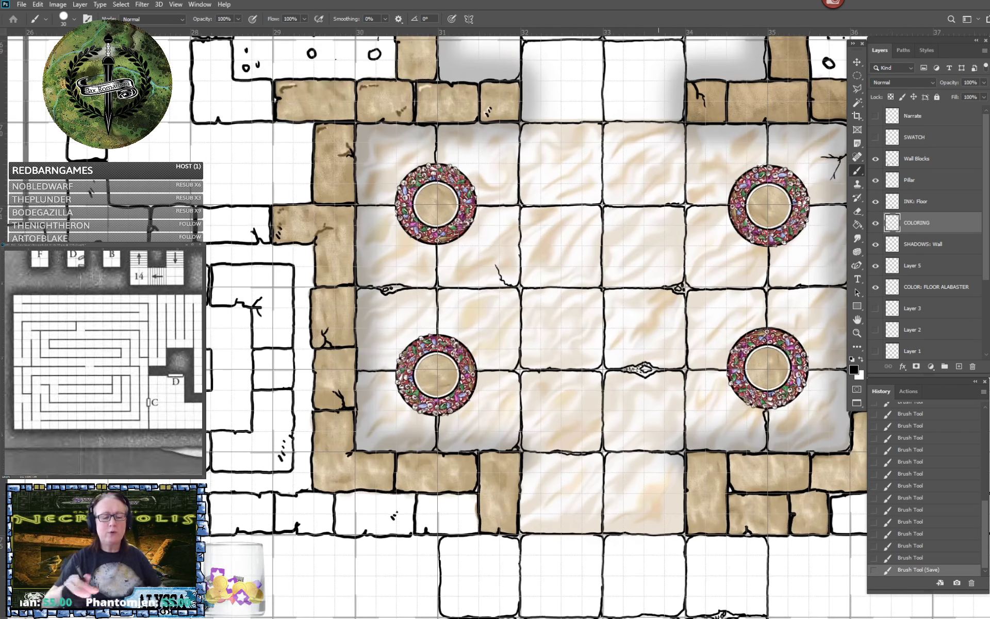
{"action": "scroll", "coordinate": [613, 562], "scroll_direction": "down", "scroll_amount": 3}
{"action": "scroll", "coordinate": [700, 544], "scroll_direction": "up", "scroll_amount": 3}
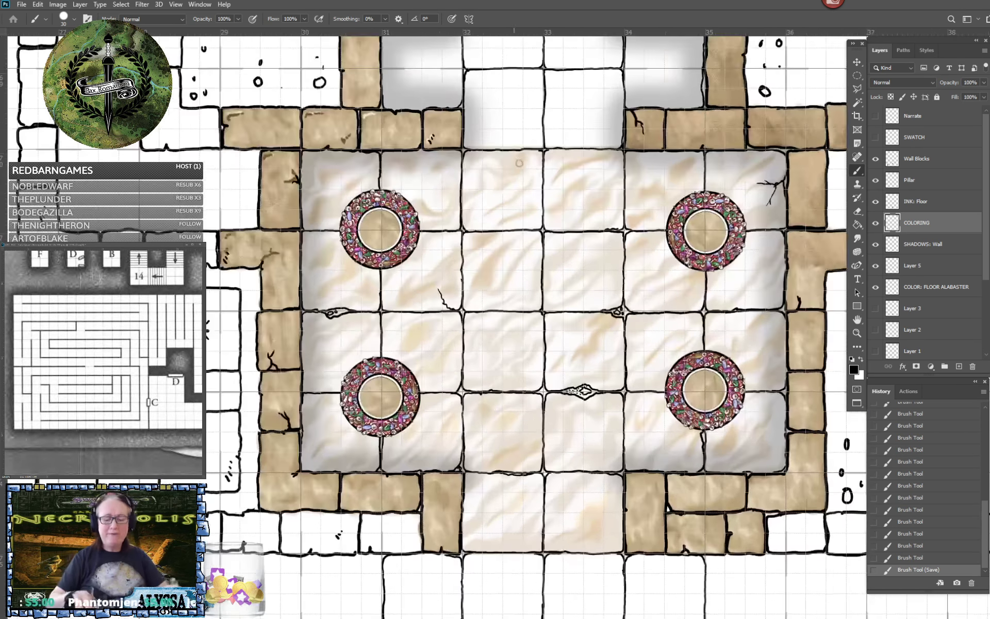
{"action": "scroll", "coordinate": [755, 478], "scroll_direction": "down", "scroll_amount": 3}
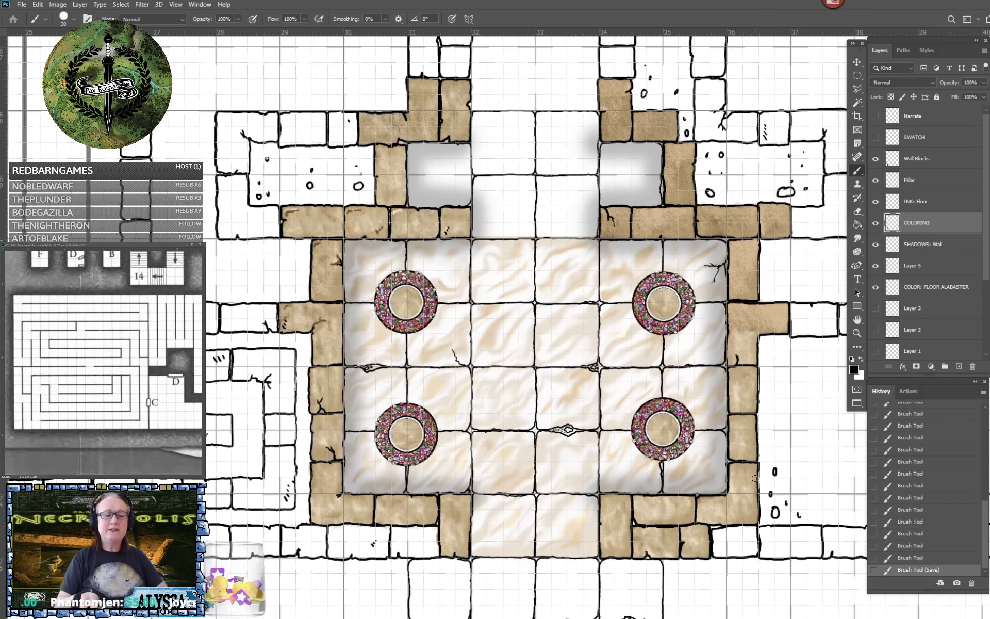
{"action": "scroll", "coordinate": [755, 478], "scroll_direction": "up", "scroll_amount": 3}
Extend the northern maze wall eastward from its inked corner with two blocks along the gray guideline.
{"action": "left_click_drag", "start_coordinate": [352, 330], "coordinate": [875, 367]}
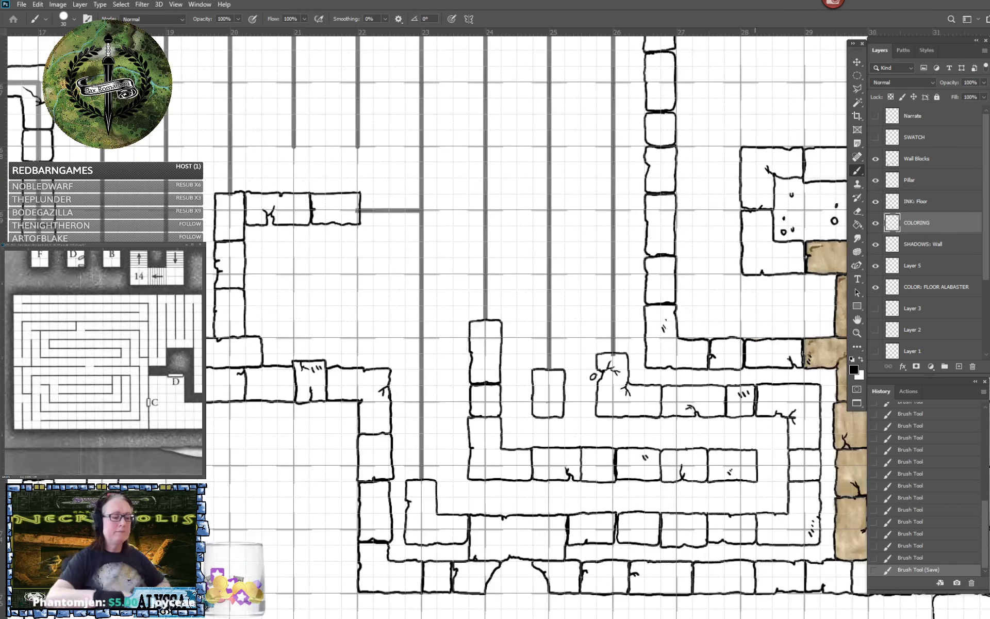
{"action": "mouse_move", "coordinate": [195, 327]}
{"action": "left_mouse_down"}
{"action": "mouse_move", "coordinate": [722, 383]}
{"action": "mouse_move", "coordinate": [854, 580]}
{"action": "mouse_move", "coordinate": [896, 618]}
{"action": "left_mouse_up"}
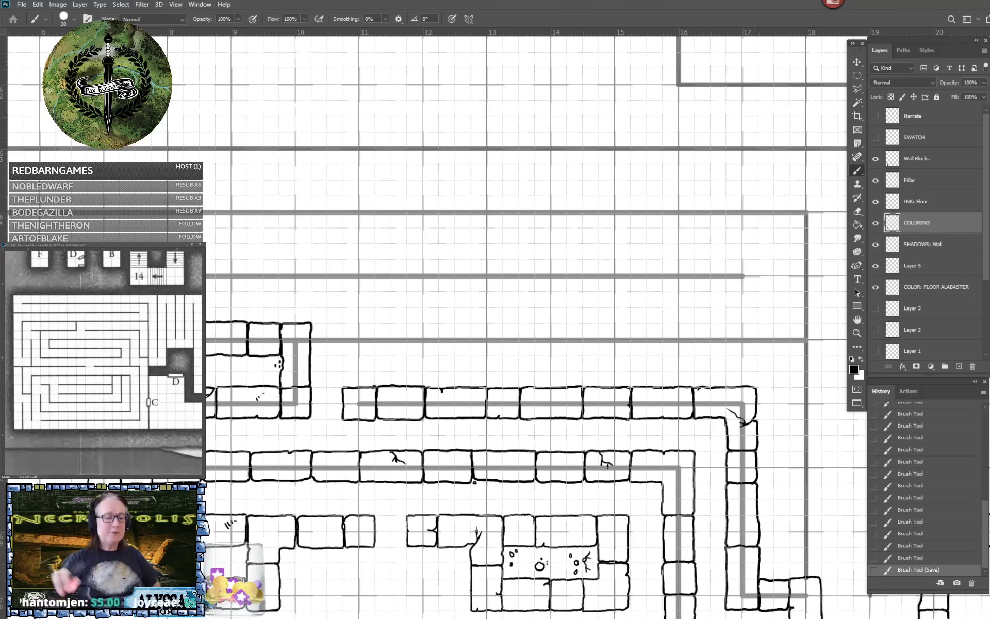
{"action": "left_click_drag", "start_coordinate": [744, 276], "coordinate": [755, 304]}
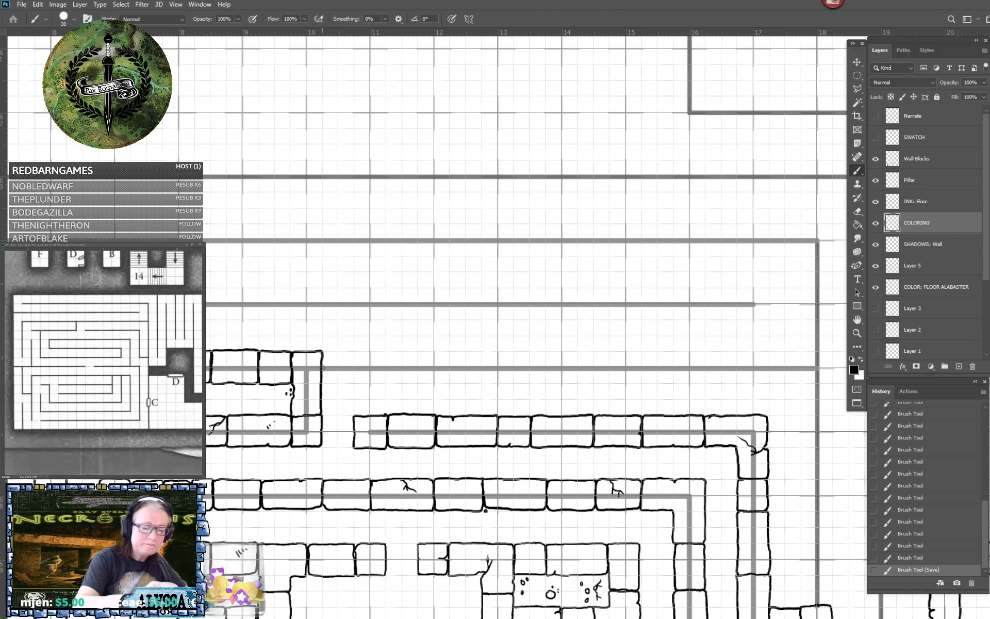
{"action": "left_click_drag", "start_coordinate": [324, 352], "coordinate": [370, 353]}
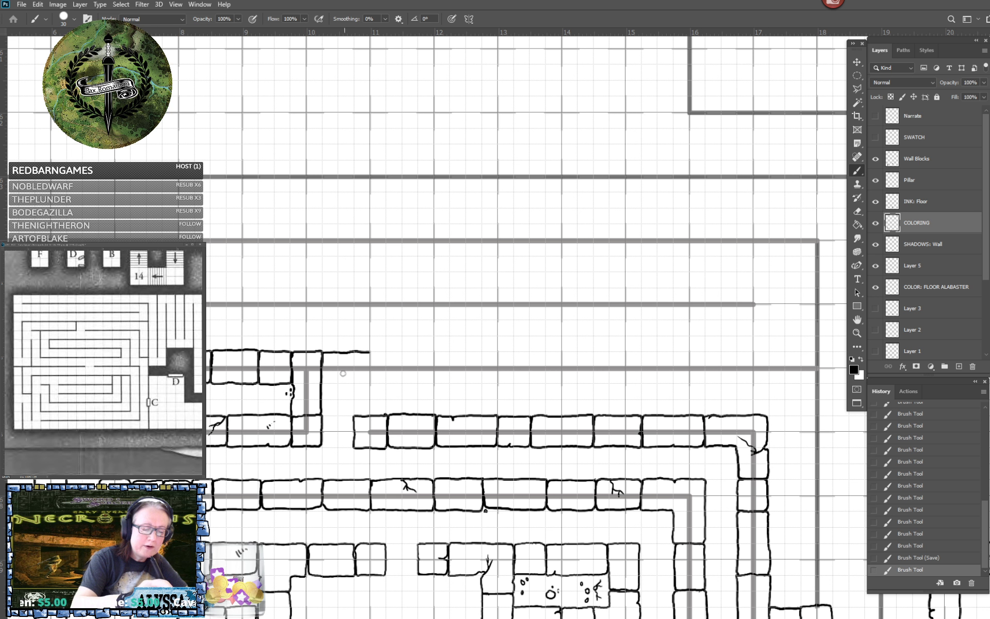
{"action": "mouse_move", "coordinate": [322, 382]}
{"action": "left_mouse_down"}
{"action": "mouse_move", "coordinate": [368, 385]}
{"action": "mouse_move", "coordinate": [369, 352]}
{"action": "mouse_move", "coordinate": [373, 364]}
{"action": "mouse_move", "coordinate": [380, 352]}
{"action": "mouse_move", "coordinate": [434, 358]}
{"action": "left_mouse_up"}
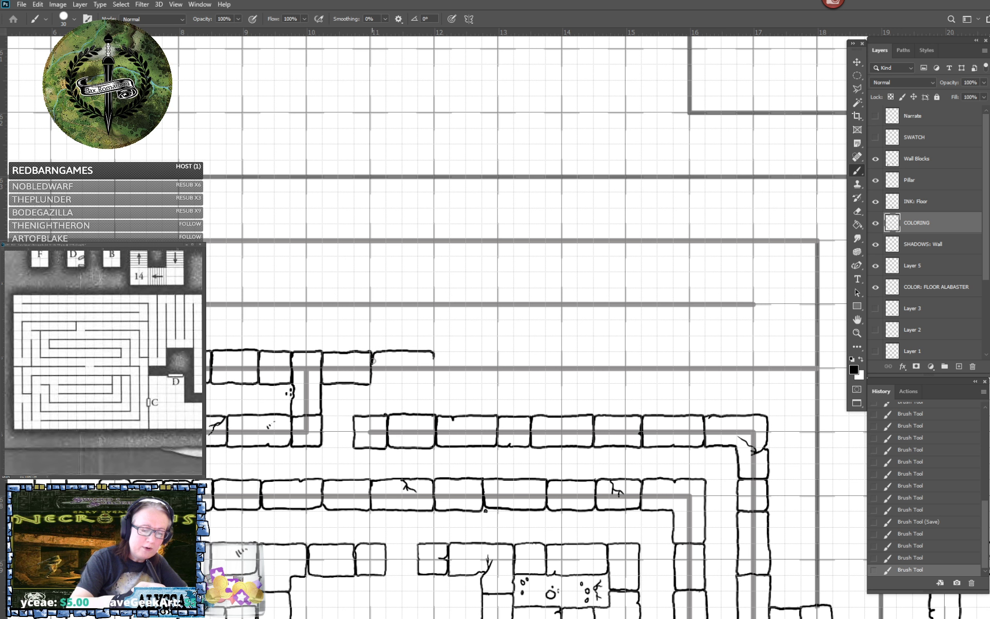
{"action": "mouse_move", "coordinate": [372, 380]}
{"action": "left_mouse_down"}
{"action": "mouse_move", "coordinate": [432, 382]}
{"action": "mouse_move", "coordinate": [432, 351]}
{"action": "left_mouse_up"}
Ink a separate upright block on the vertical guideline where that wall's horizontal guideline ends in the east.
{"action": "scroll", "coordinate": [432, 350], "scroll_direction": "up", "scroll_amount": 1}
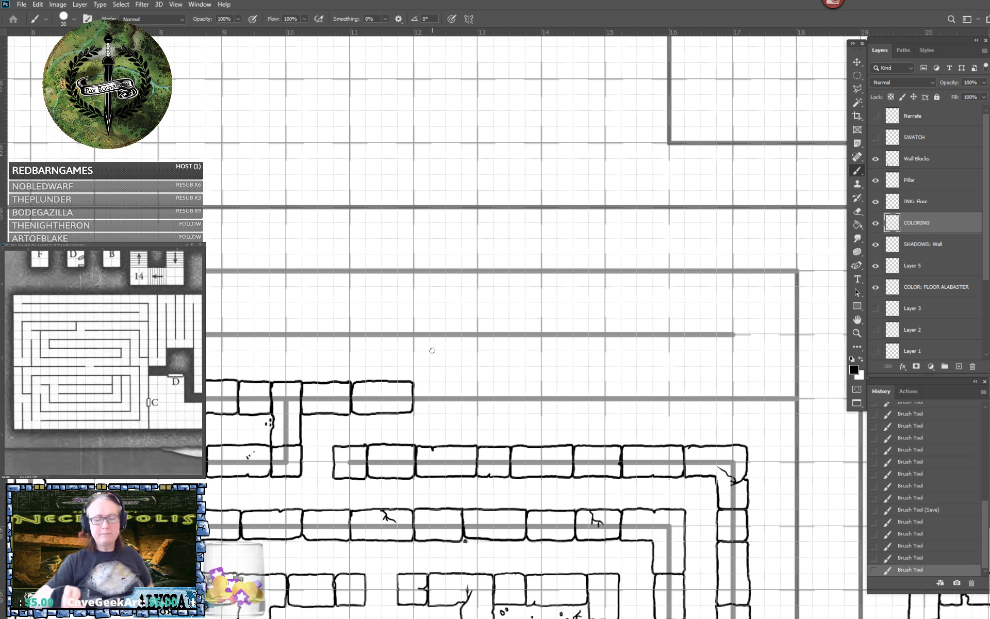
{"action": "scroll", "coordinate": [432, 351], "scroll_direction": "right", "scroll_amount": 4}
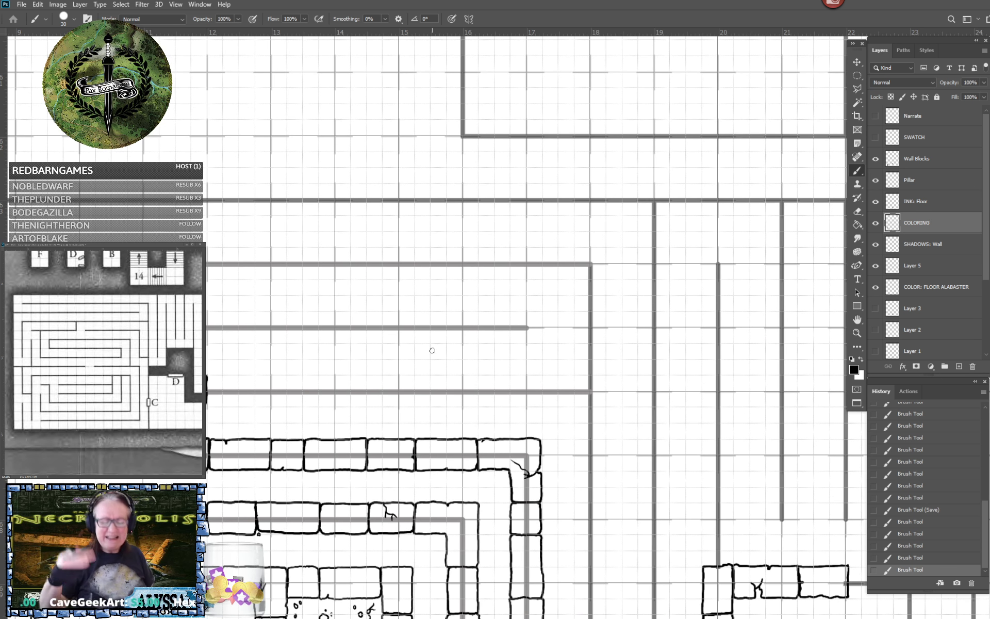
{"action": "mouse_move", "coordinate": [574, 360]}
{"action": "left_mouse_down"}
{"action": "mouse_move", "coordinate": [606, 360]}
{"action": "mouse_move", "coordinate": [574, 362]}
{"action": "mouse_move", "coordinate": [574, 427]}
{"action": "mouse_move", "coordinate": [605, 423]}
{"action": "mouse_move", "coordinate": [605, 358]}
{"action": "left_mouse_up"}
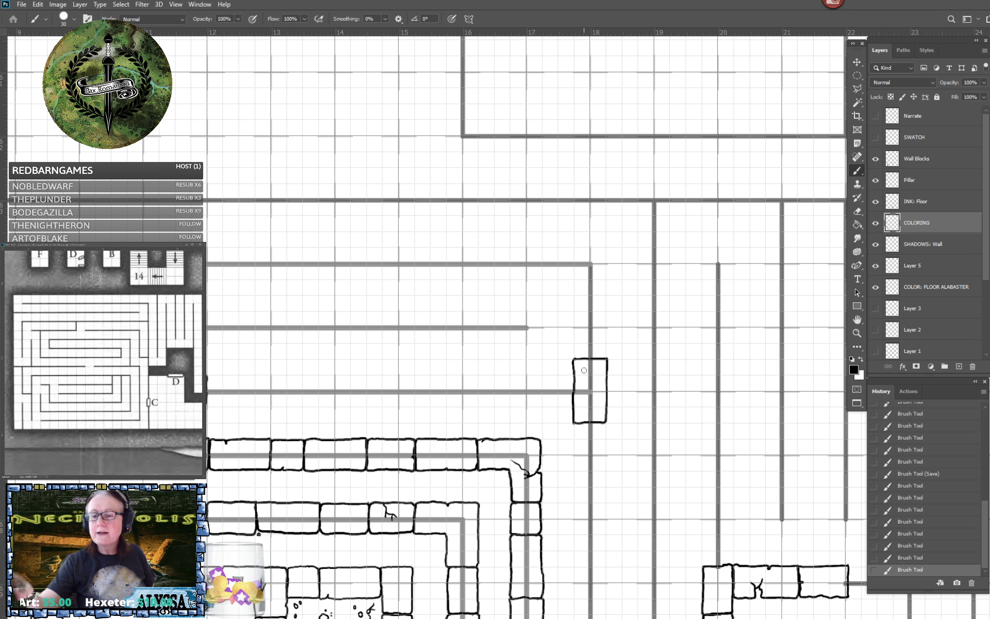
Show the SWATCH layer, examine its Egyptian relief reference image beside the sandstone walls, and hide the layer again.
{"action": "left_click", "coordinate": [875, 137]}
{"action": "scroll", "coordinate": [870, 142], "scroll_direction": "right", "scroll_amount": 20}
{"action": "scroll", "coordinate": [869, 143], "scroll_direction": "down", "scroll_amount": 4}
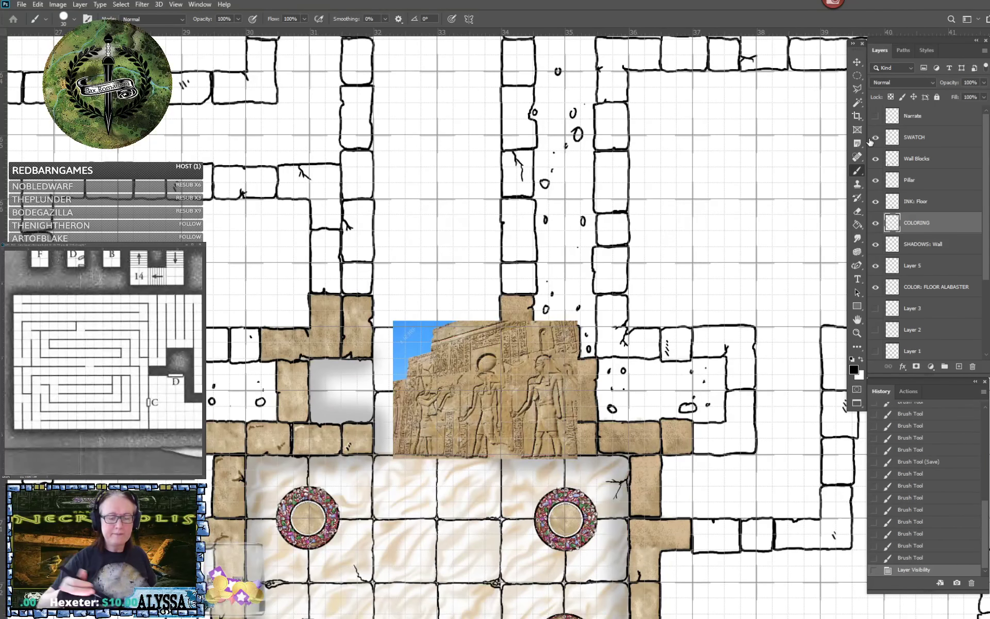
{"action": "key", "text": "ctrl+plus"}
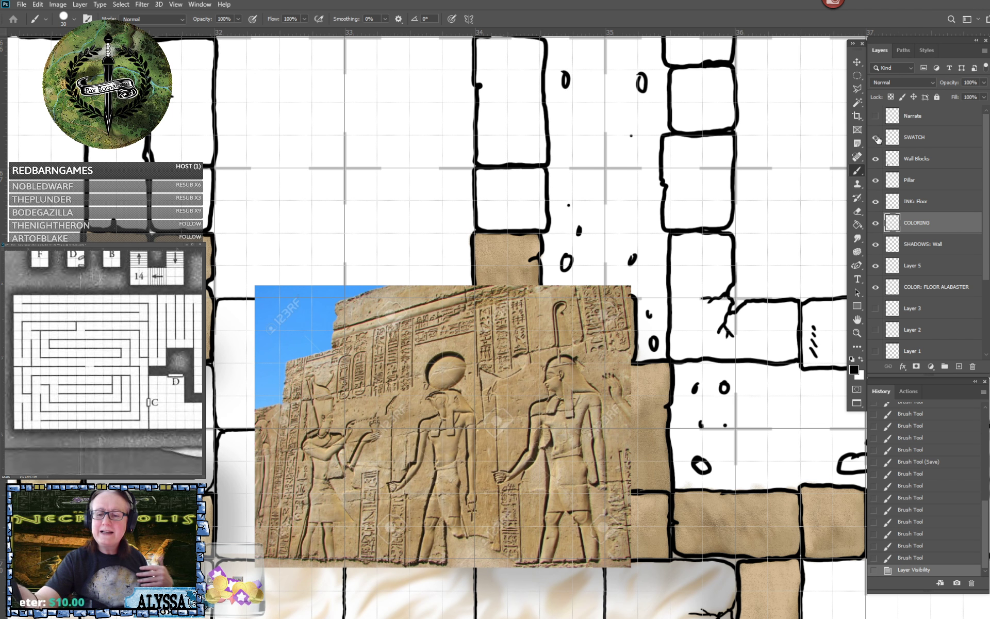
{"action": "left_click", "coordinate": [874, 137]}
{"action": "left_click_drag", "start_coordinate": [273, 361], "coordinate": [810, 325]}
{"action": "scroll", "coordinate": [539, 477], "scroll_direction": "down", "scroll_amount": 5}
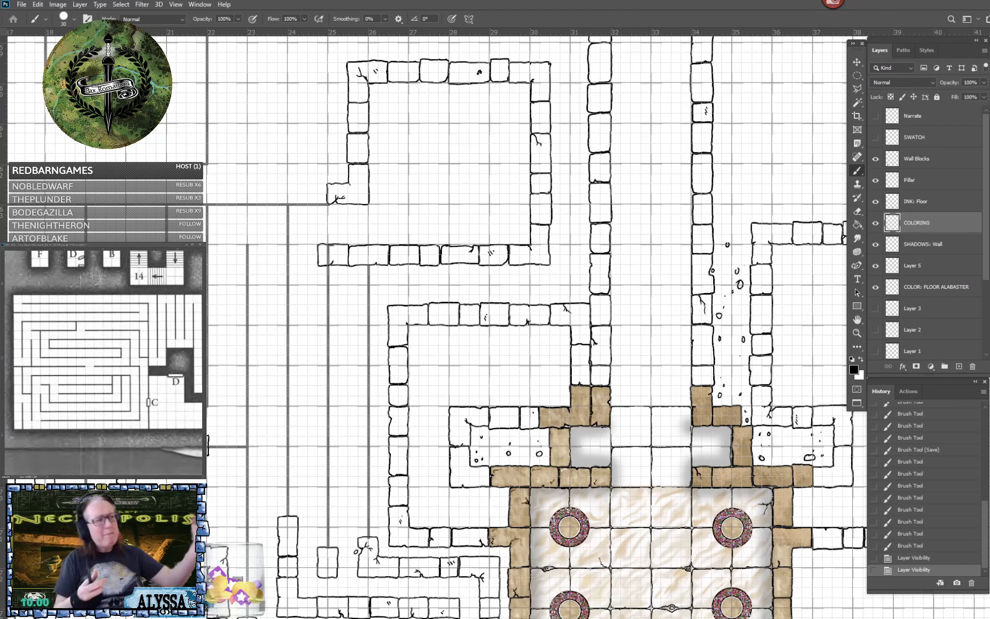
Compare the unfinished northern maze walls and guidelines with the colored floor and pillars of the chamber.
{"action": "left_click_drag", "start_coordinate": [320, 407], "coordinate": [786, 284]}
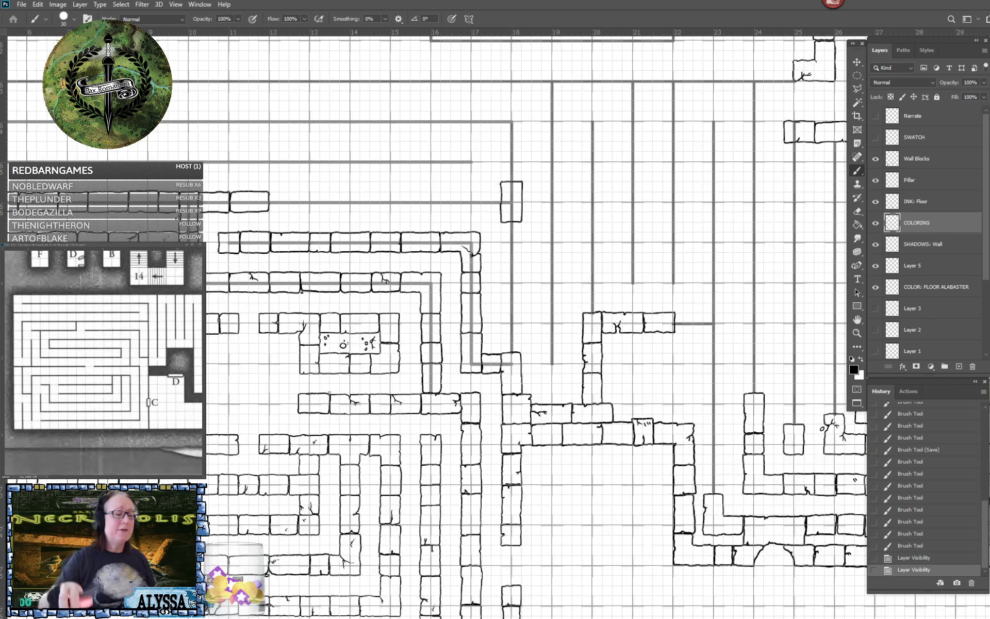
{"action": "scroll", "coordinate": [433, 323], "scroll_direction": "up", "scroll_amount": 3}
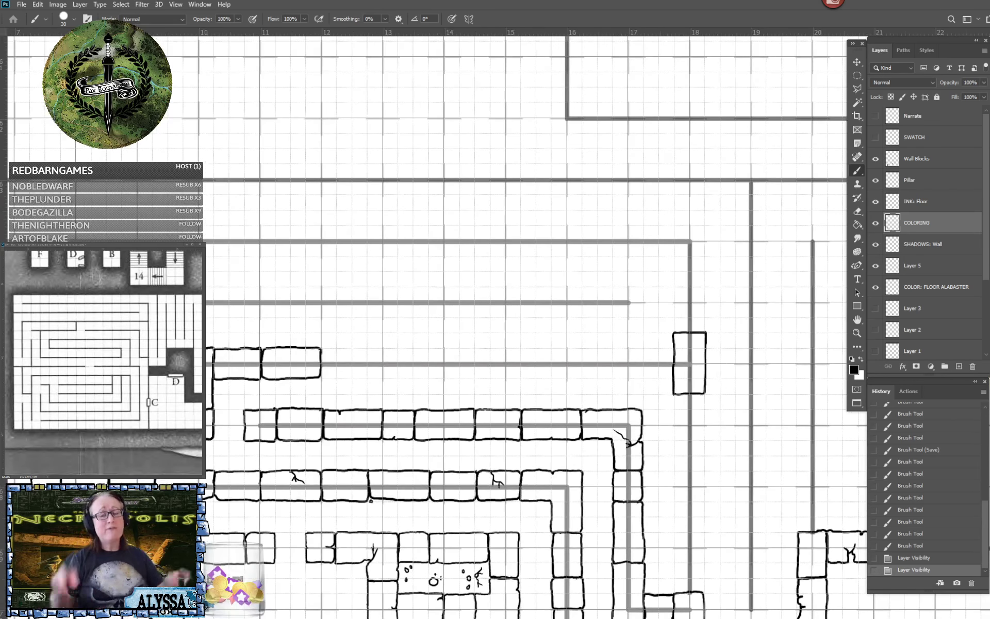
{"action": "left_click_drag", "start_coordinate": [433, 324], "coordinate": [469, 316]}
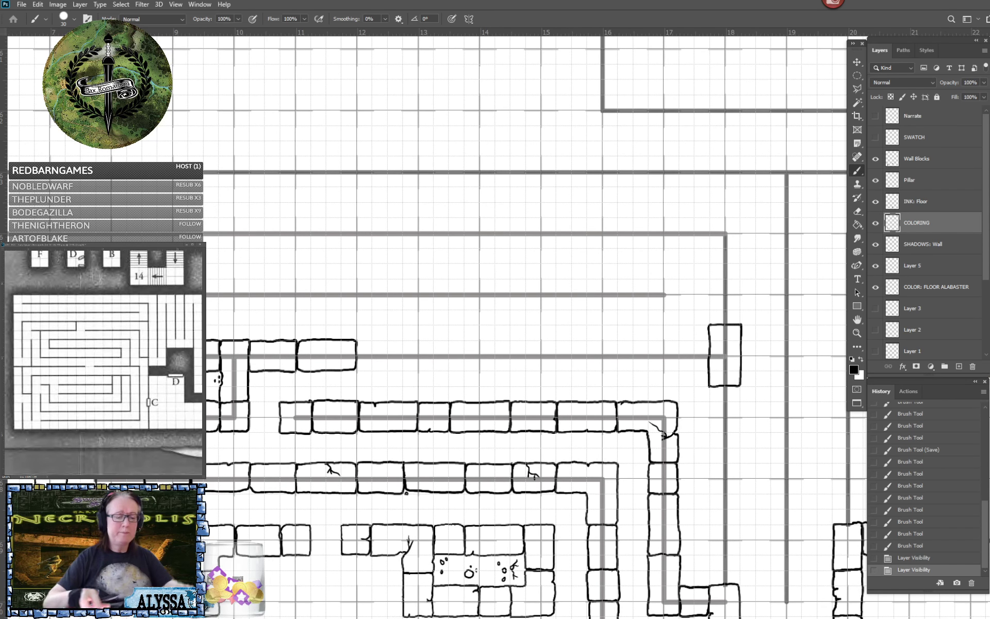
{"action": "scroll", "coordinate": [310, 342], "scroll_direction": "up", "scroll_amount": 1}
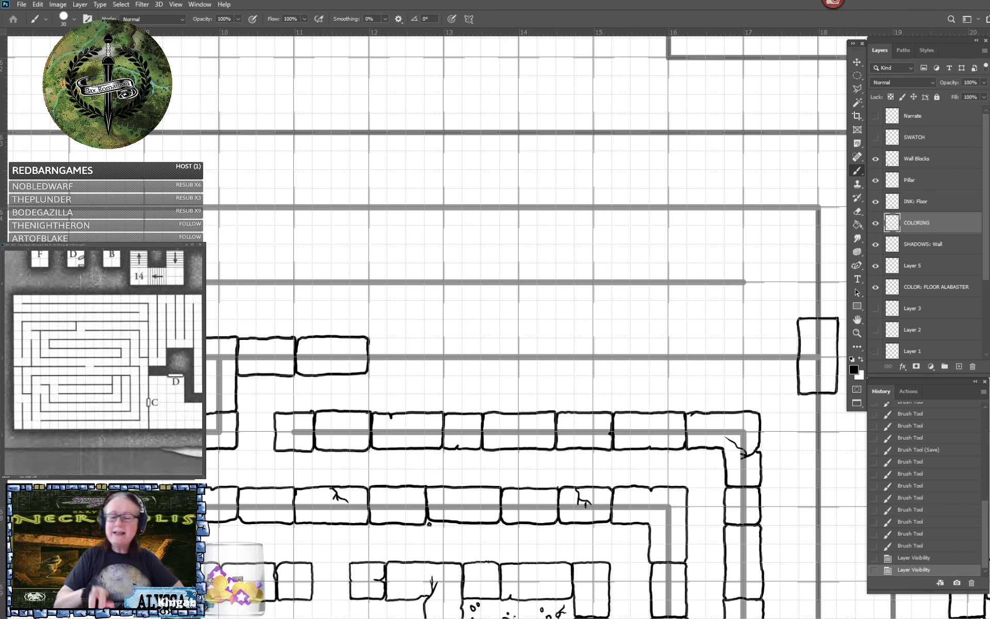
{"action": "left_click_drag", "start_coordinate": [748, 413], "coordinate": [141, 211]}
{"action": "left_click_drag", "start_coordinate": [645, 331], "coordinate": [211, 221]}
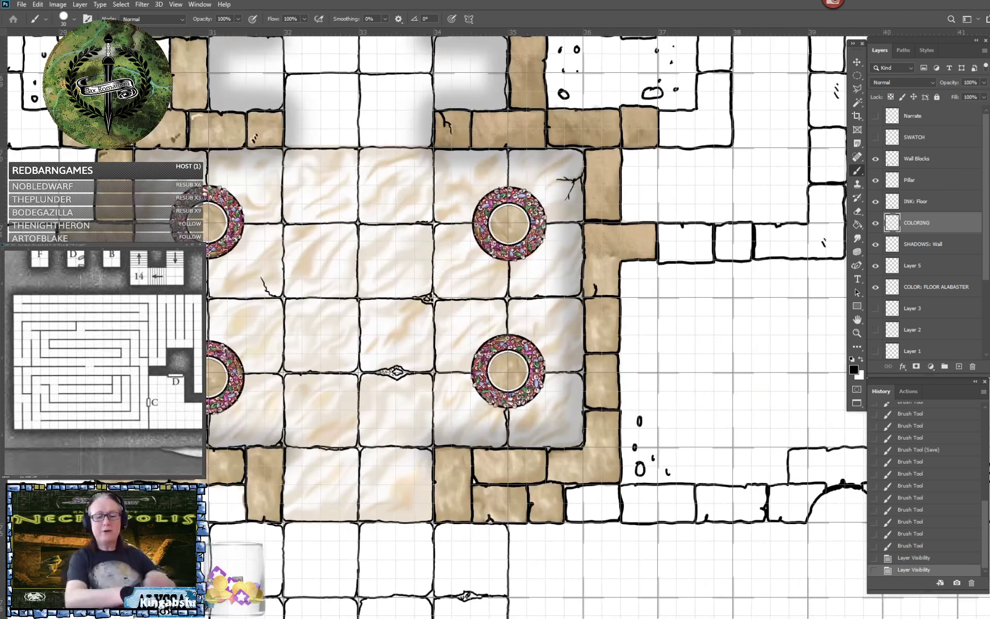
{"action": "scroll", "coordinate": [619, 464], "scroll_direction": "down", "scroll_amount": 2}
{"action": "scroll", "coordinate": [407, 441], "scroll_direction": "up", "scroll_amount": 2}
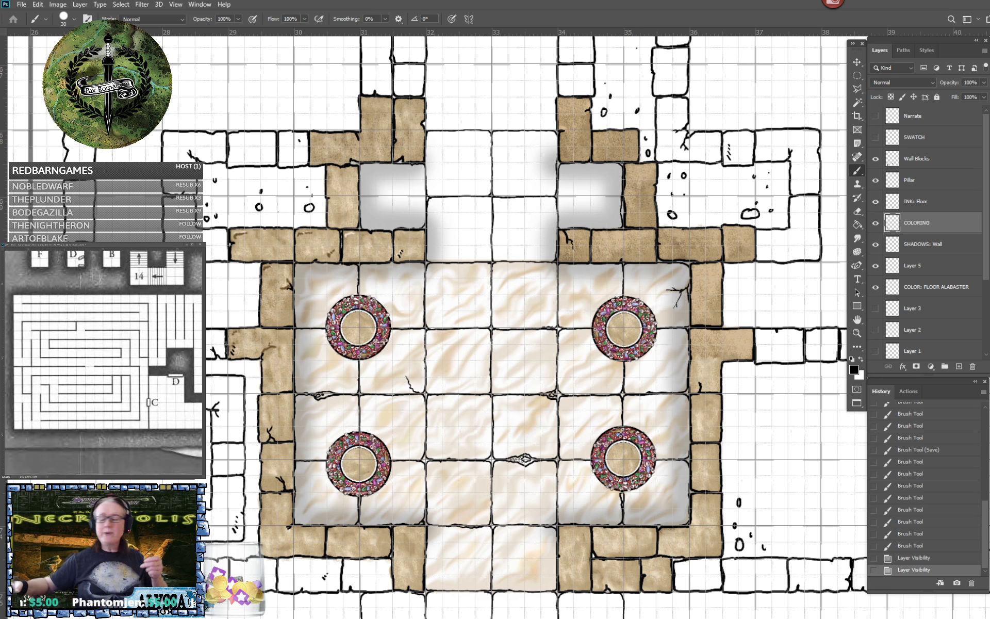
{"action": "scroll", "coordinate": [430, 450], "scroll_direction": "up", "scroll_amount": 3}
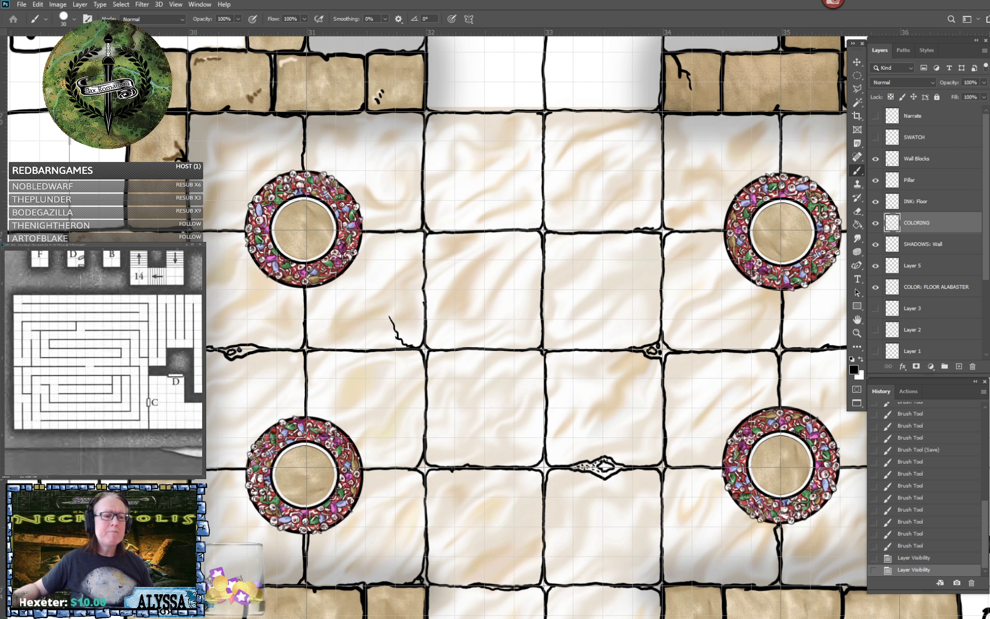
{"action": "left_click_drag", "start_coordinate": [542, 289], "coordinate": [452, 362]}
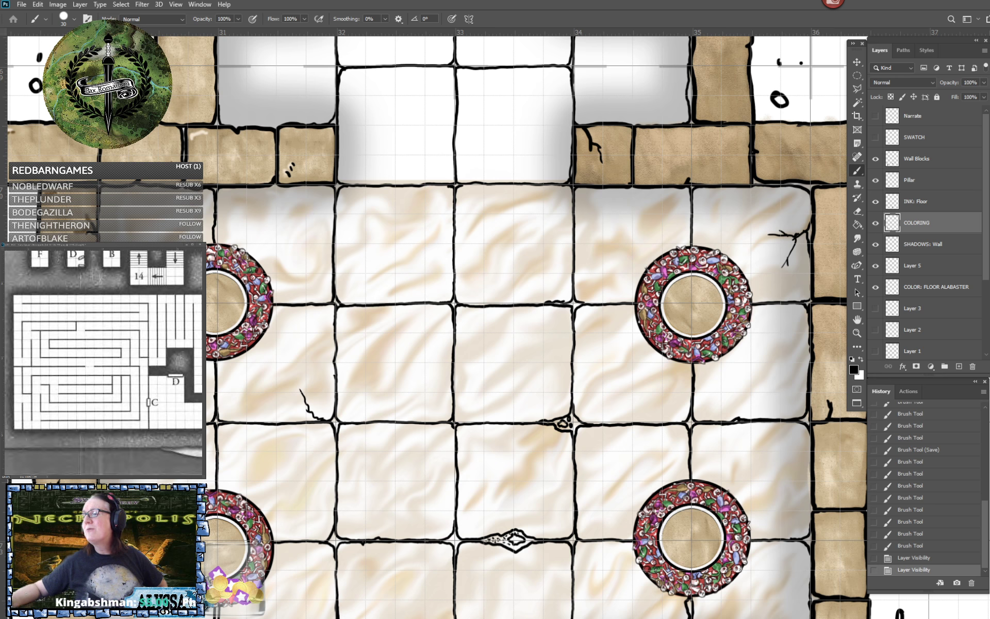
Brush a test squiggle in the open area south of the short cracked wall and undo it.
{"action": "left_click_drag", "start_coordinate": [289, 330], "coordinate": [825, 286]}
{"action": "left_click_drag", "start_coordinate": [310, 257], "coordinate": [738, 428]}
{"action": "scroll", "coordinate": [582, 438], "scroll_direction": "down", "scroll_amount": 5}
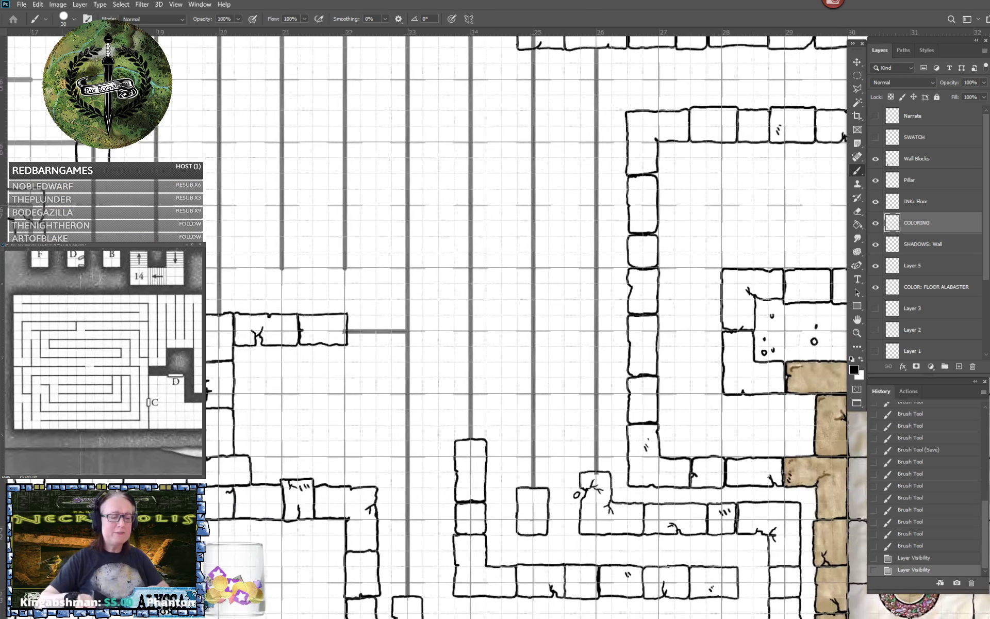
{"action": "left_click_drag", "start_coordinate": [583, 438], "coordinate": [626, 334]}
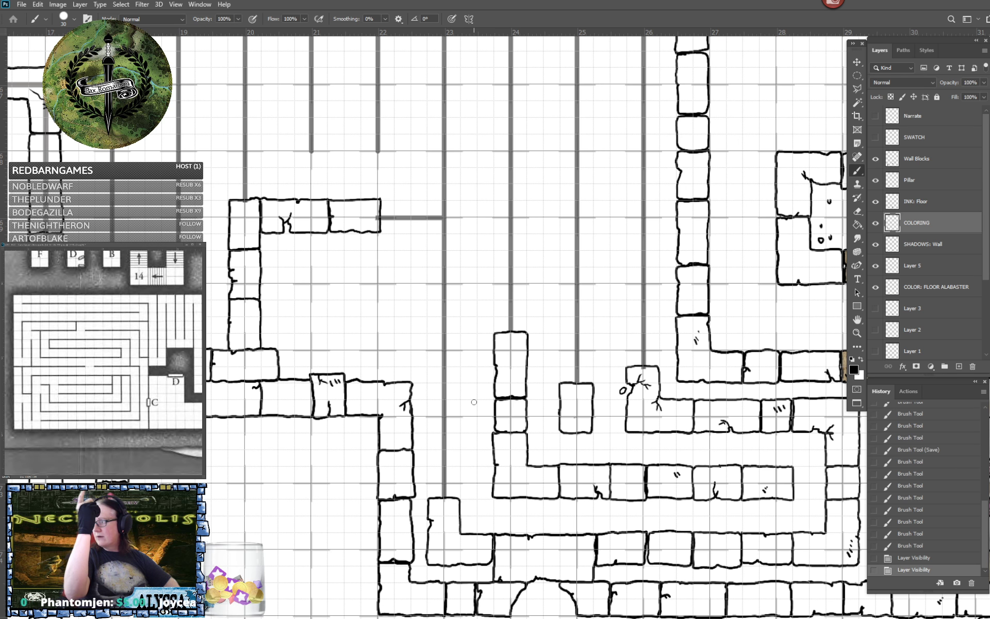
{"action": "scroll", "coordinate": [474, 401], "scroll_direction": "left", "scroll_amount": 4}
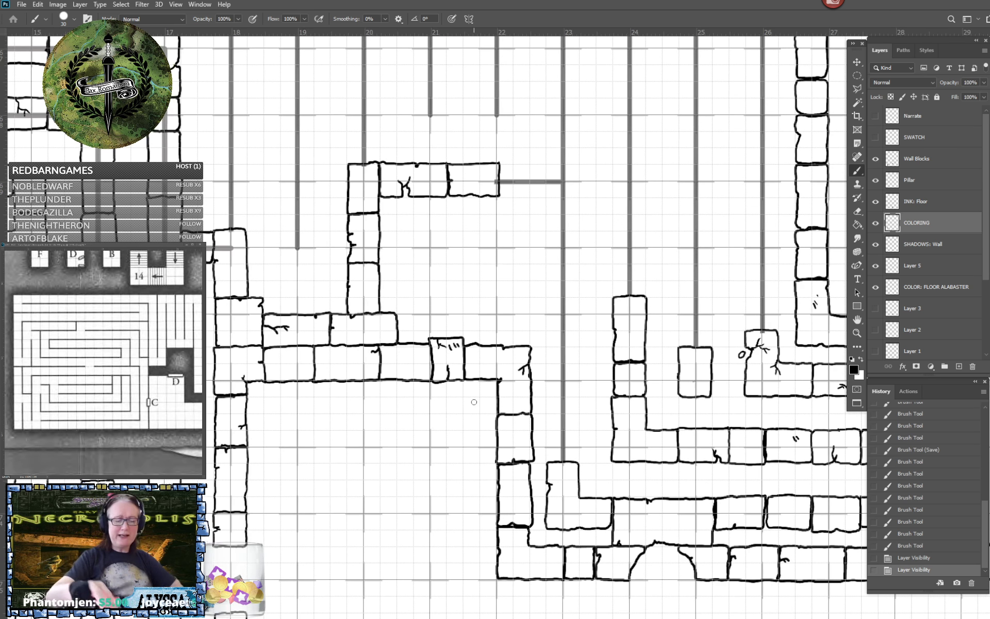
{"action": "scroll", "coordinate": [474, 401], "scroll_direction": "down", "scroll_amount": 4}
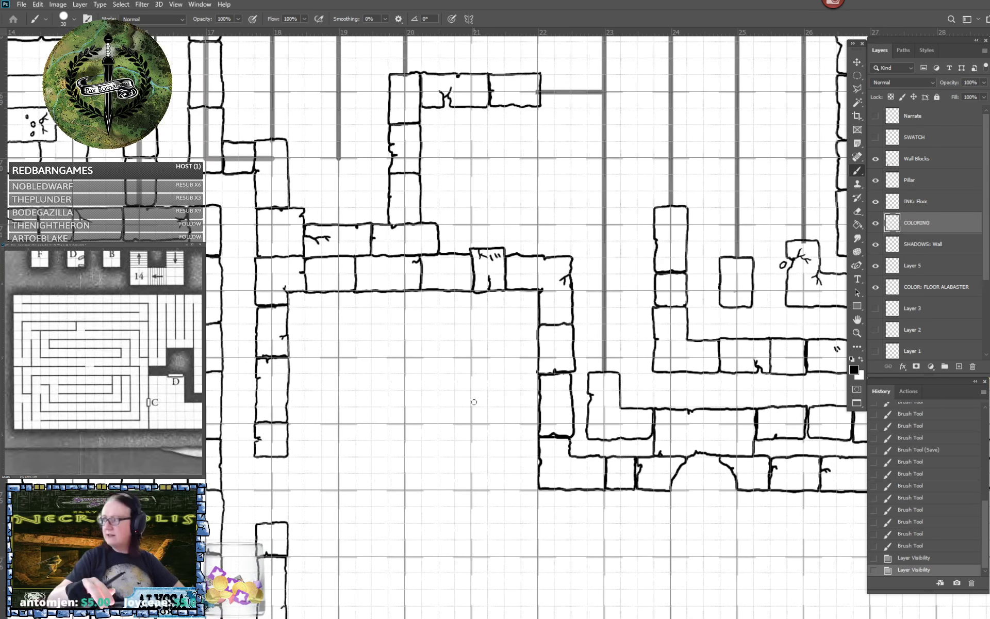
{"action": "scroll", "coordinate": [473, 401], "scroll_direction": "up", "scroll_amount": 6}
{"action": "scroll", "coordinate": [474, 402], "scroll_direction": "right", "scroll_amount": 3}
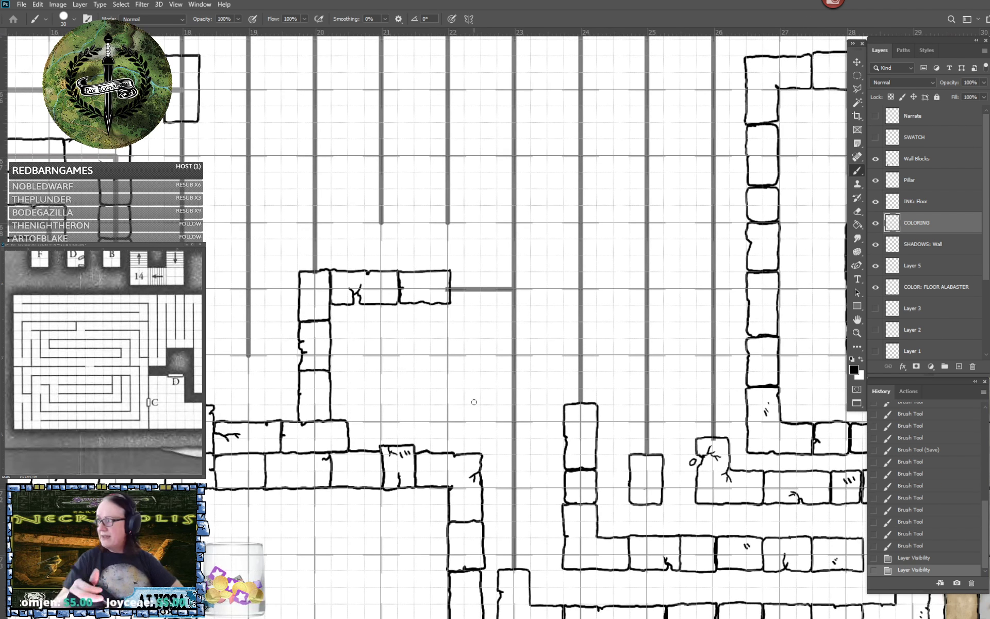
{"action": "mouse_move", "coordinate": [386, 379]}
{"action": "left_mouse_down"}
{"action": "mouse_move", "coordinate": [405, 389]}
{"action": "mouse_move", "coordinate": [444, 360]}
{"action": "left_mouse_up"}
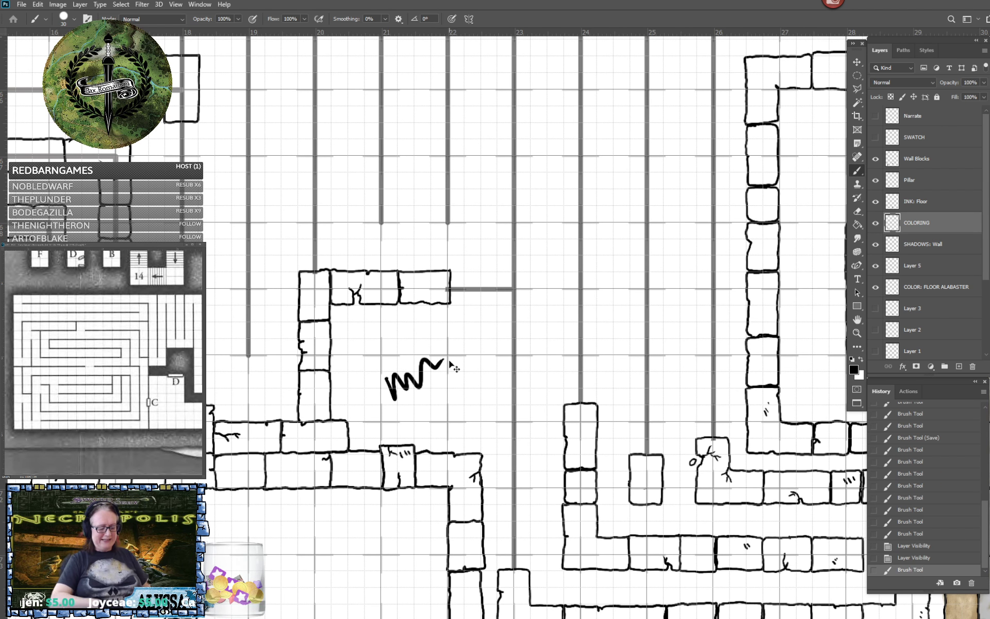
{"action": "key", "text": "ctrl+z"}
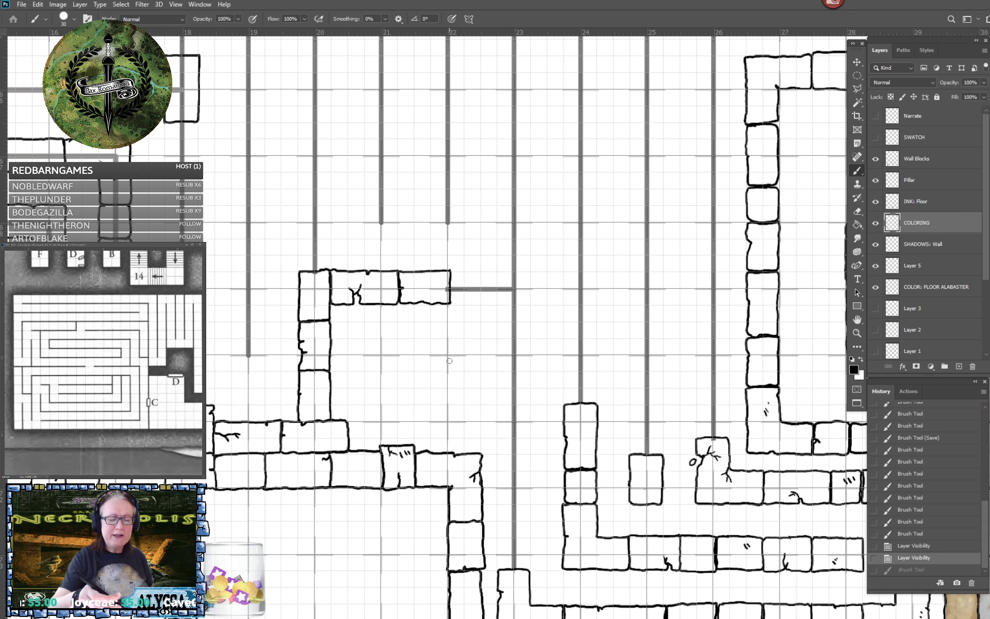
Ink small pebbles beside the short wall's eastern end and a cracked stone next to the vertical wall above it.
{"action": "mouse_move", "coordinate": [361, 430]}
{"action": "left_mouse_down"}
{"action": "mouse_move", "coordinate": [357, 439]}
{"action": "mouse_move", "coordinate": [362, 432]}
{"action": "left_mouse_up"}
{"action": "left_click", "coordinate": [361, 424]}
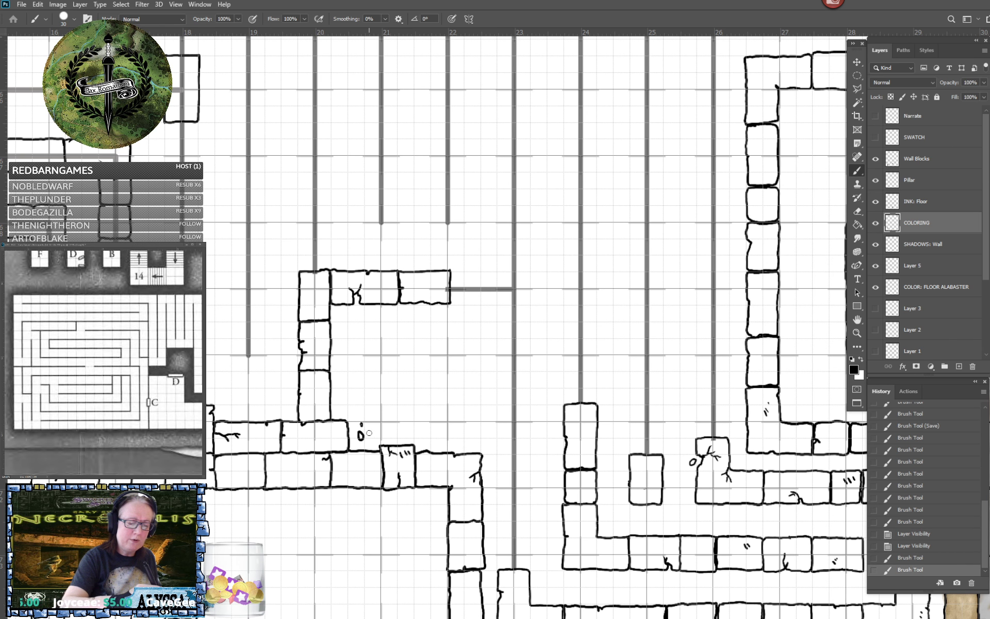
{"action": "left_click", "coordinate": [368, 433]}
{"action": "mouse_move", "coordinate": [339, 395]}
{"action": "left_mouse_down"}
{"action": "mouse_move", "coordinate": [344, 386]}
{"action": "mouse_move", "coordinate": [338, 399]}
{"action": "mouse_move", "coordinate": [349, 401]}
{"action": "left_mouse_up"}
{"action": "left_click_drag", "start_coordinate": [350, 400], "coordinate": [357, 400]}
Scatter a cluster of small pebbles and dots just north of the cracked corner block in the same open area.
{"action": "scroll", "coordinate": [443, 364], "scroll_direction": "up", "scroll_amount": 2}
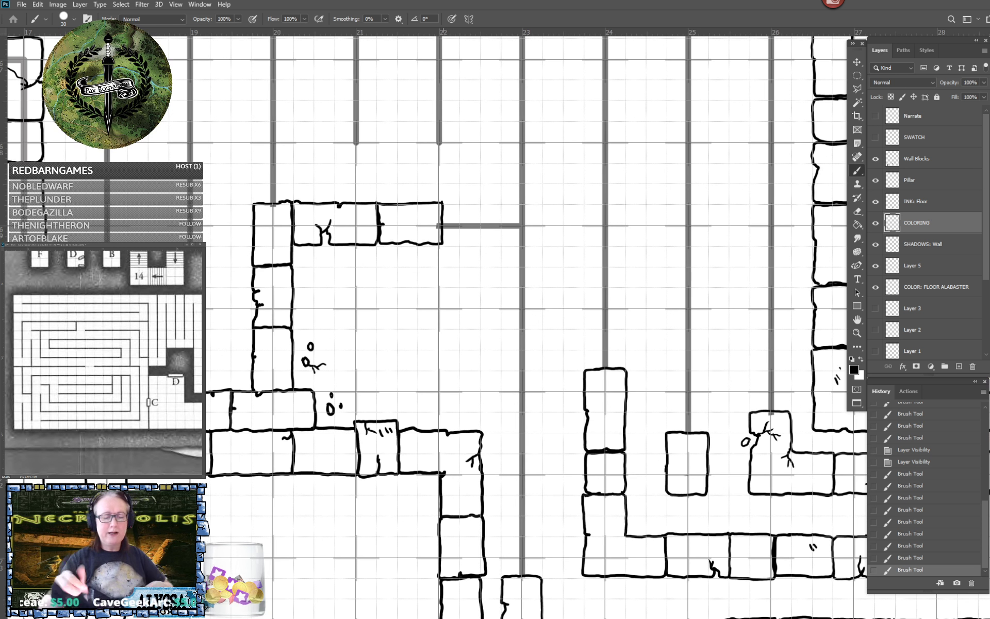
{"action": "left_click_drag", "start_coordinate": [467, 394], "coordinate": [467, 386]}
{"action": "mouse_move", "coordinate": [454, 384]}
{"action": "left_mouse_down"}
{"action": "mouse_move", "coordinate": [450, 407]}
{"action": "mouse_move", "coordinate": [450, 387]}
{"action": "left_mouse_up"}
{"action": "left_click", "coordinate": [470, 412]}
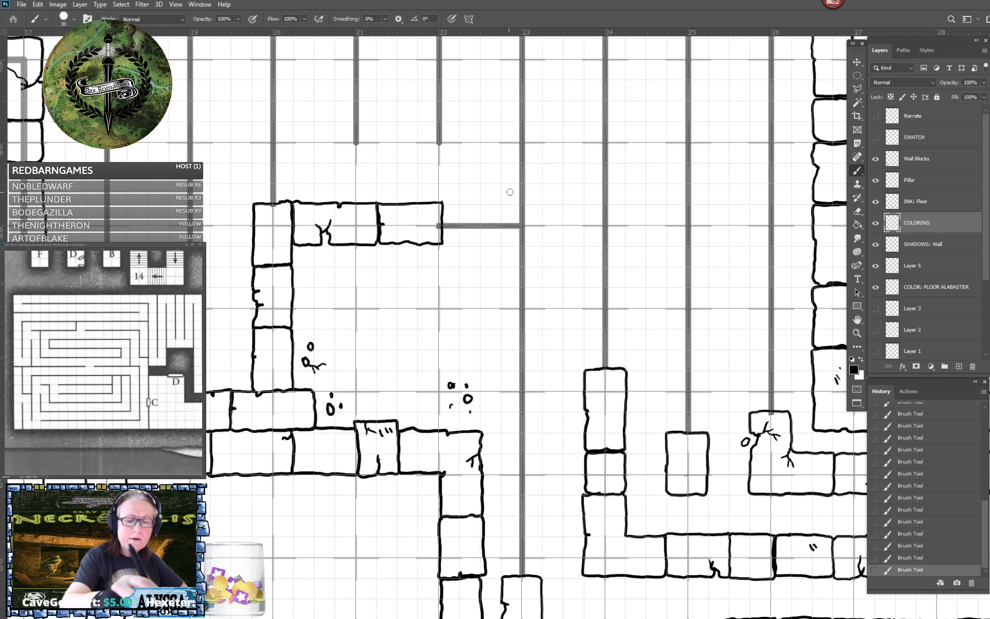
Ink an upright block on the vertical guideline where the short horizontal guideline east of the cracked wall meets it.
{"action": "left_click_drag", "start_coordinate": [518, 167], "coordinate": [474, 230]}
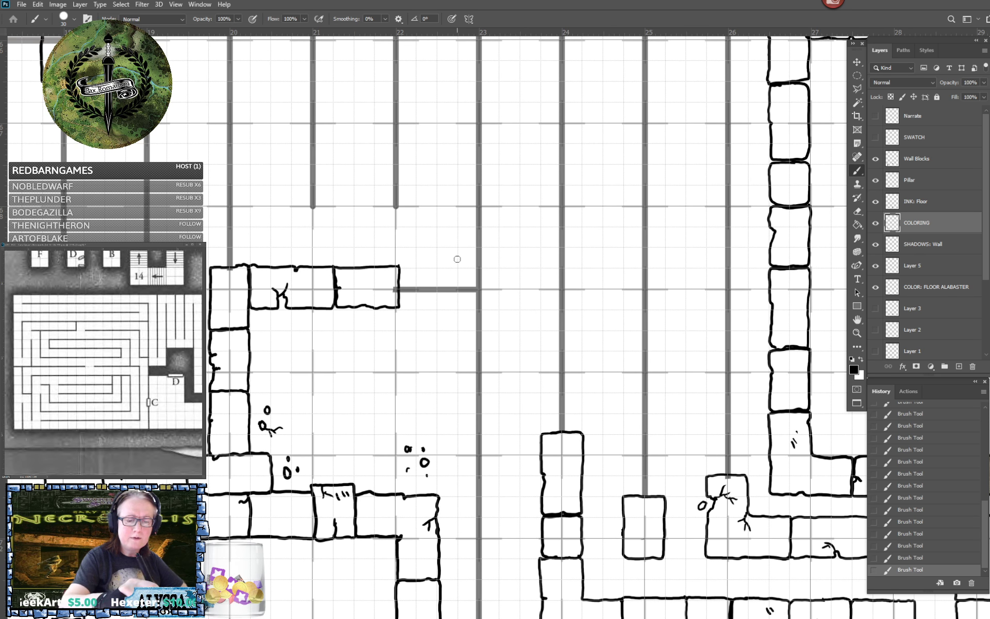
{"action": "mouse_move", "coordinate": [458, 264]}
{"action": "left_mouse_down"}
{"action": "mouse_move", "coordinate": [459, 247]}
{"action": "mouse_move", "coordinate": [495, 247]}
{"action": "mouse_move", "coordinate": [459, 270]}
{"action": "mouse_move", "coordinate": [459, 329]}
{"action": "mouse_move", "coordinate": [498, 329]}
{"action": "mouse_move", "coordinate": [495, 247]}
{"action": "left_mouse_up"}
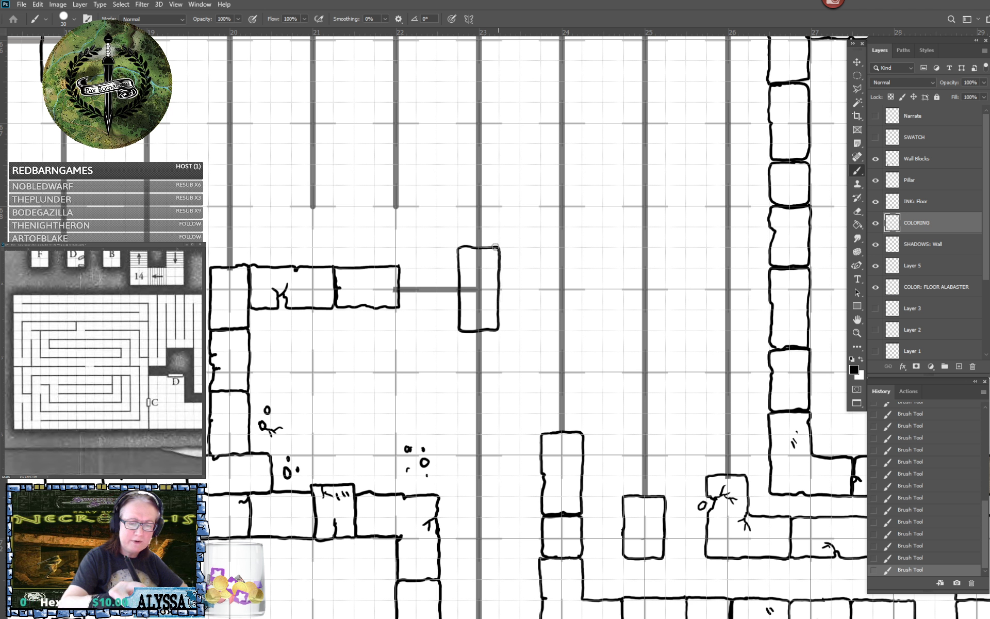
Ink a block joining the short wall to the upright block east of it, and a cracked upright block atop the corner block farther south.
{"action": "mouse_move", "coordinate": [401, 284]}
{"action": "left_mouse_down"}
{"action": "mouse_move", "coordinate": [456, 270]}
{"action": "mouse_move", "coordinate": [417, 290]}
{"action": "mouse_move", "coordinate": [400, 280]}
{"action": "mouse_move", "coordinate": [401, 306]}
{"action": "mouse_move", "coordinate": [458, 308]}
{"action": "left_mouse_up"}
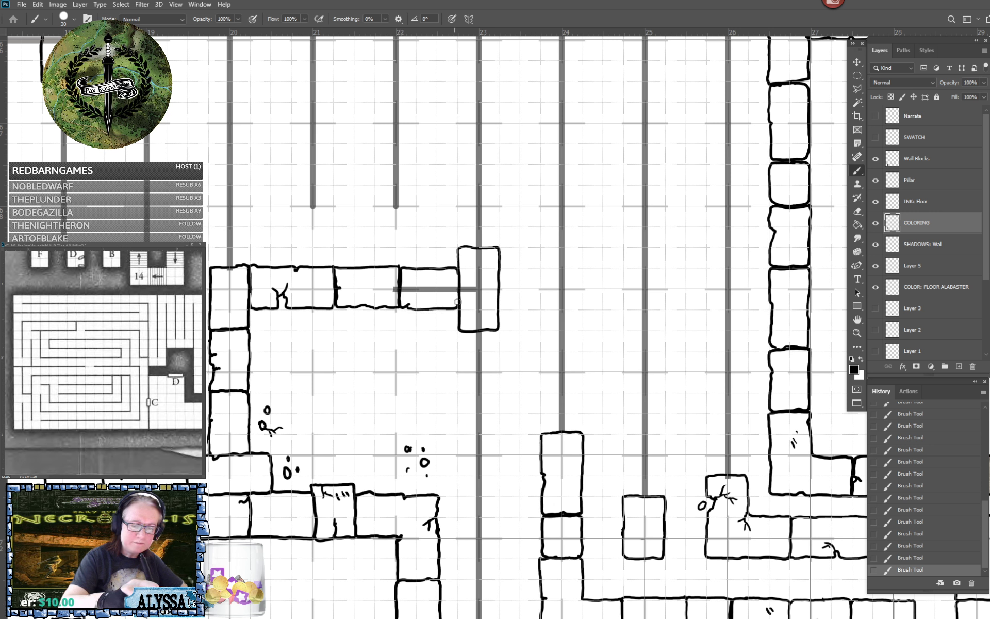
{"action": "scroll", "coordinate": [465, 301], "scroll_direction": "right", "scroll_amount": 1}
{"action": "scroll", "coordinate": [464, 301], "scroll_direction": "down", "scroll_amount": 1}
{"action": "scroll", "coordinate": [465, 301], "scroll_direction": "up", "scroll_amount": 1}
{"action": "scroll", "coordinate": [465, 302], "scroll_direction": "down", "scroll_amount": 2}
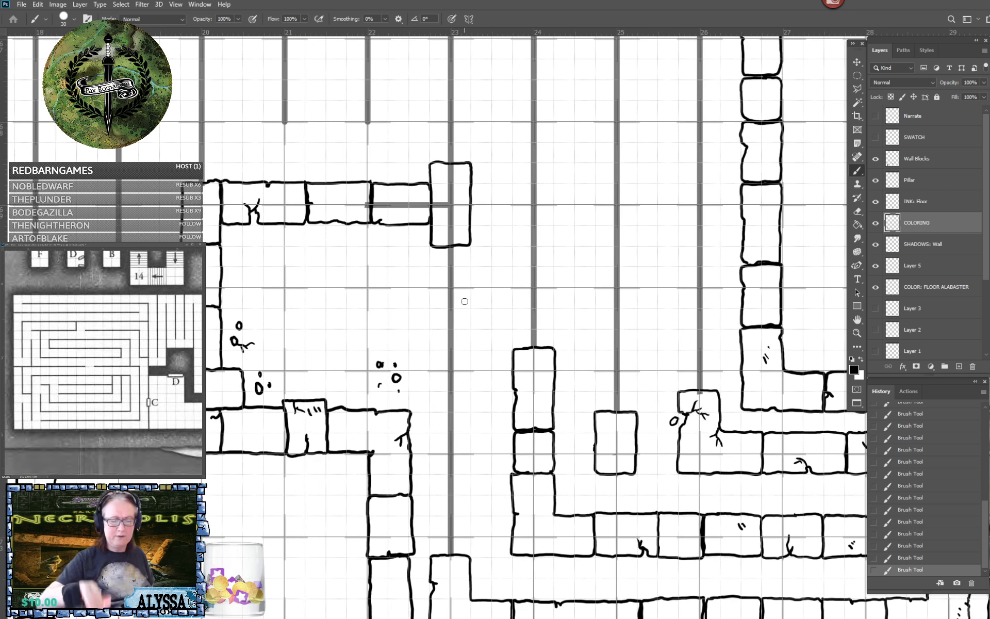
{"action": "left_click", "coordinate": [506, 350]}
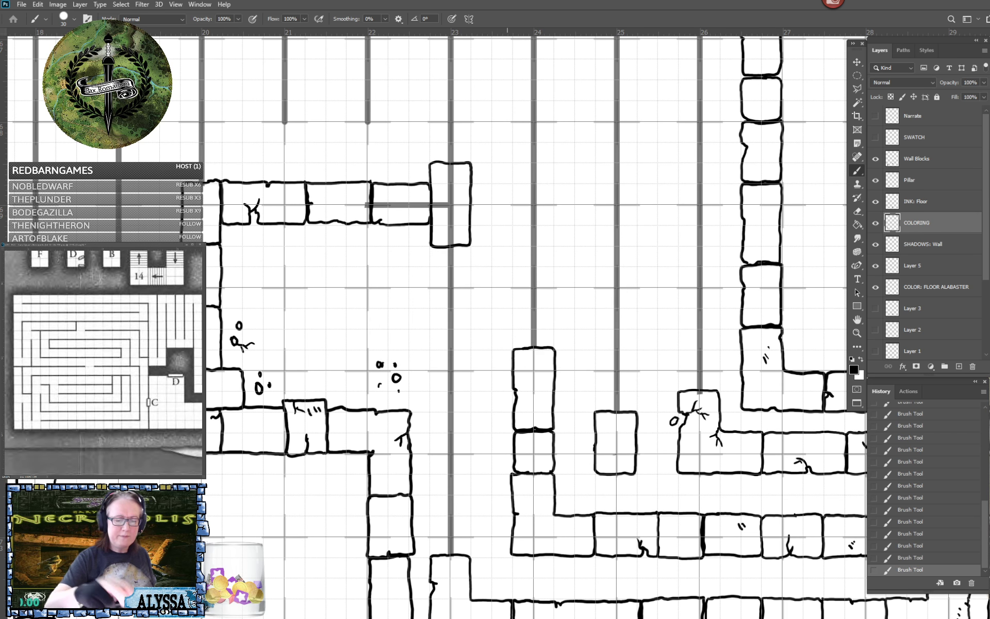
{"action": "scroll", "coordinate": [507, 351], "scroll_direction": "left", "scroll_amount": 3}
{"action": "scroll", "coordinate": [507, 351], "scroll_direction": "down", "scroll_amount": 2}
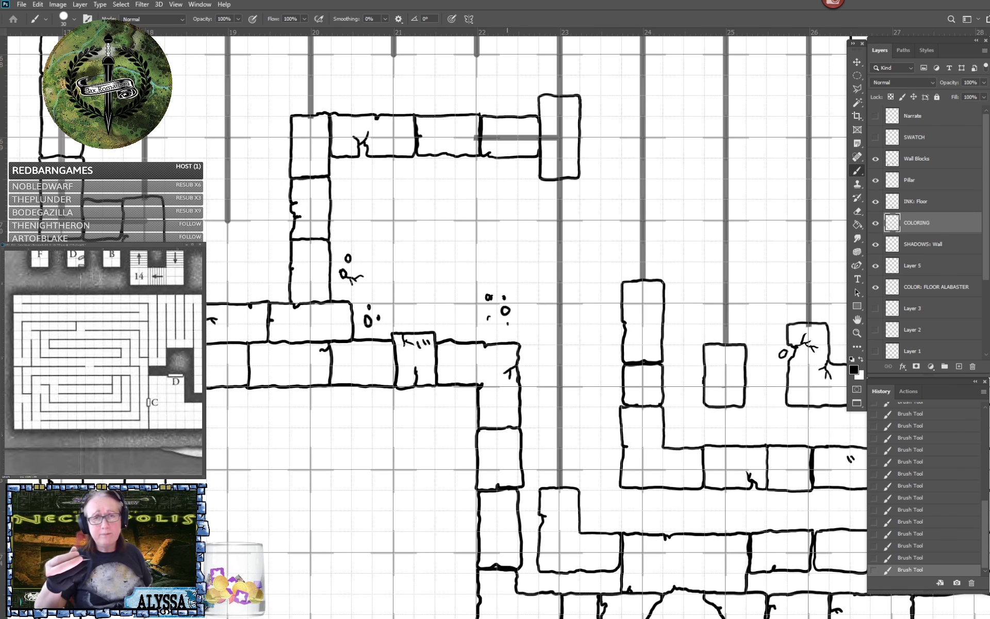
{"action": "scroll", "coordinate": [507, 351], "scroll_direction": "up", "scroll_amount": 3}
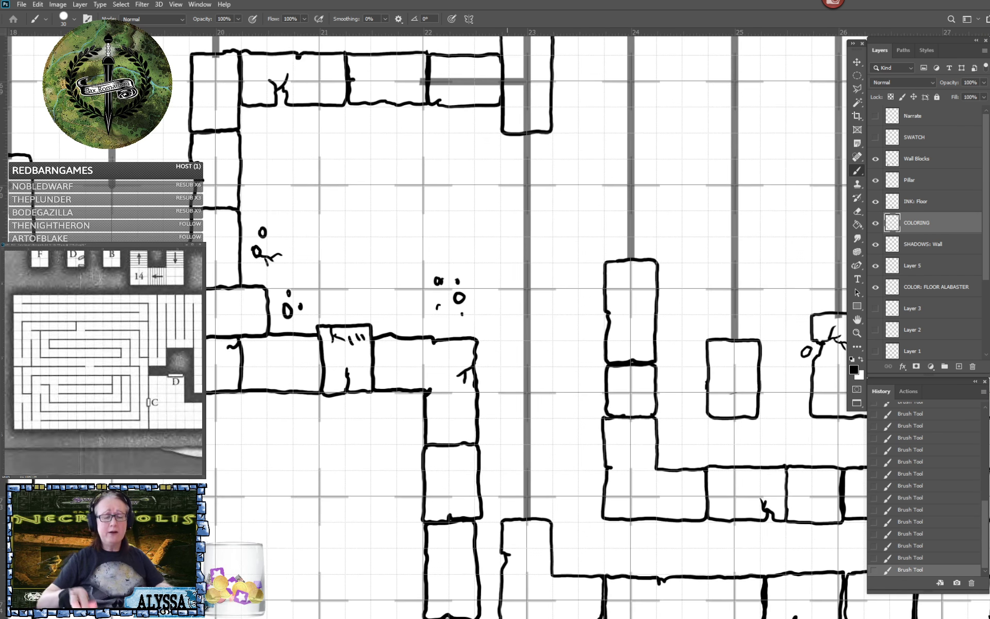
{"action": "scroll", "coordinate": [507, 350], "scroll_direction": "down", "scroll_amount": 2}
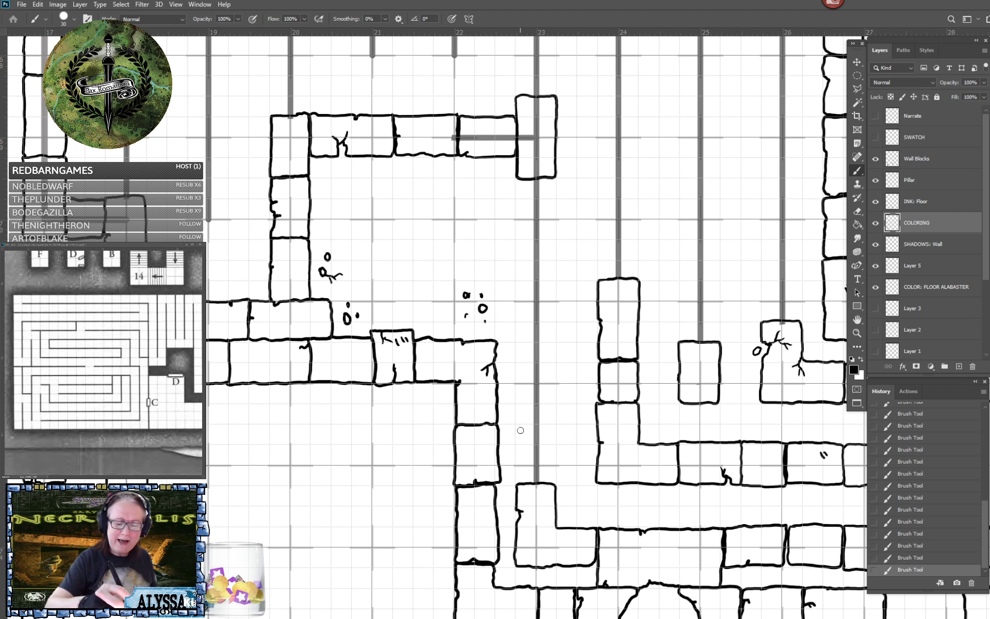
{"action": "left_click_drag", "start_coordinate": [517, 403], "coordinate": [515, 473]}
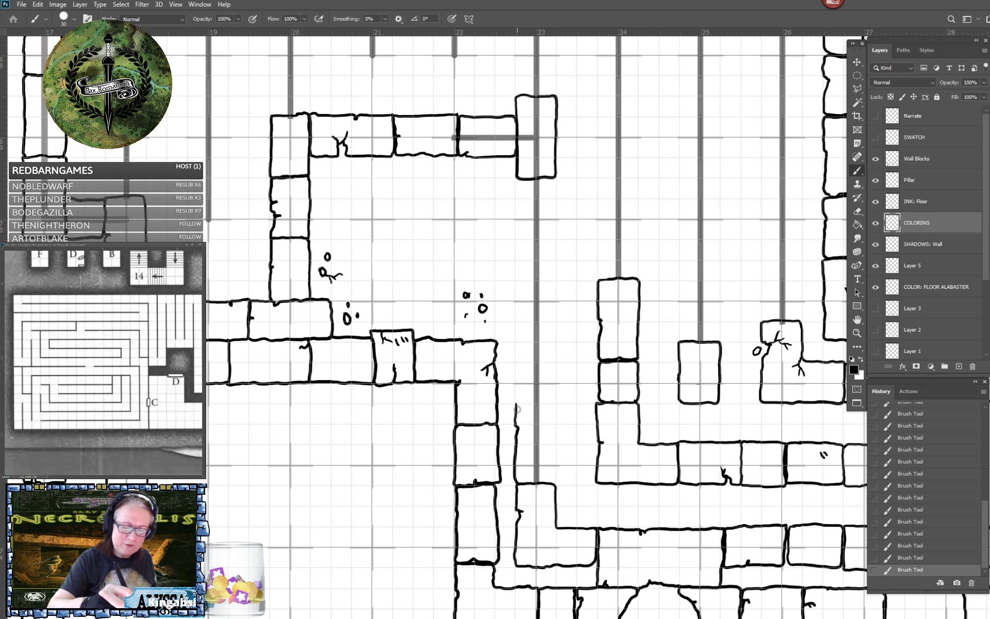
{"action": "mouse_move", "coordinate": [518, 404]}
{"action": "left_mouse_down"}
{"action": "mouse_move", "coordinate": [555, 406]}
{"action": "mouse_move", "coordinate": [552, 485]}
{"action": "left_mouse_up"}
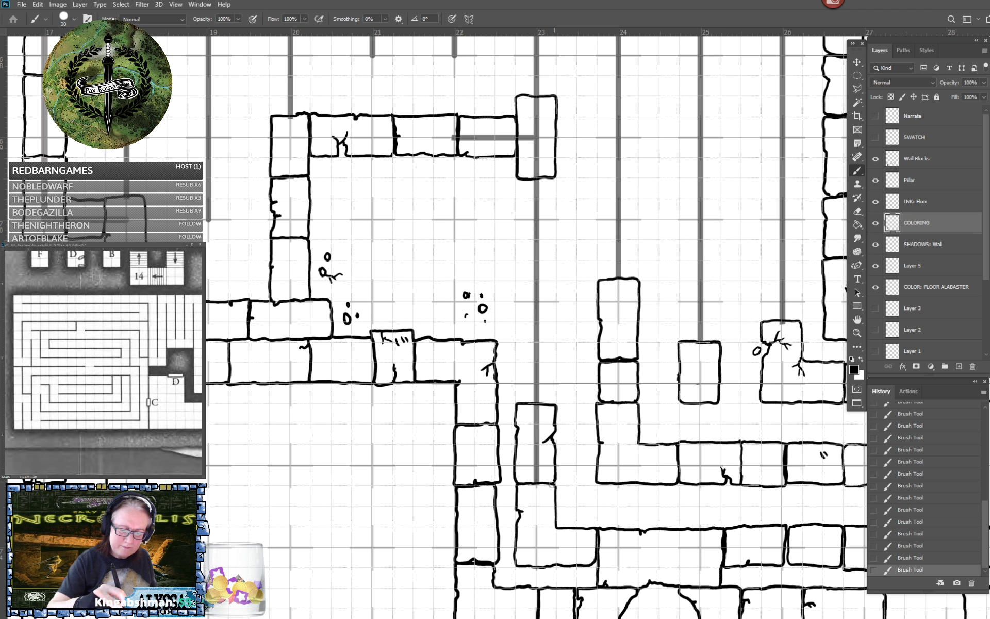
{"action": "mouse_move", "coordinate": [546, 439]}
{"action": "left_mouse_down"}
{"action": "mouse_move", "coordinate": [533, 443]}
{"action": "mouse_move", "coordinate": [539, 466]}
{"action": "left_mouse_up"}
Toggle the COLORING layer's visibility to check which inked wall blocks were drawn on it, leaving the layer shown.
{"action": "scroll", "coordinate": [544, 477], "scroll_direction": "up", "scroll_amount": 2}
{"action": "scroll", "coordinate": [544, 477], "scroll_direction": "right", "scroll_amount": 1}
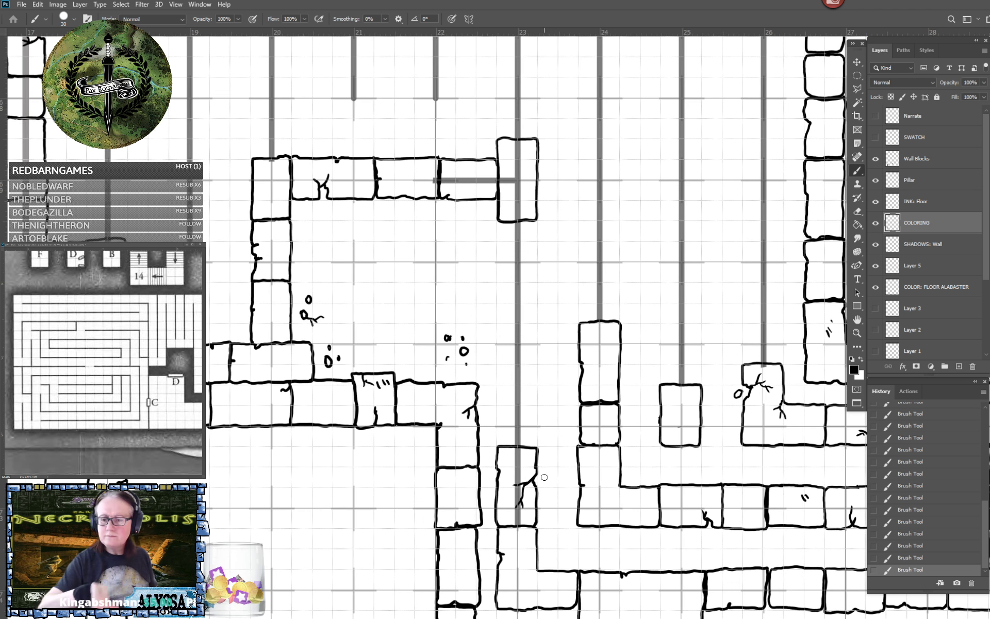
{"action": "scroll", "coordinate": [544, 477], "scroll_direction": "up", "scroll_amount": 1}
{"action": "scroll", "coordinate": [544, 477], "scroll_direction": "right", "scroll_amount": 1}
{"action": "scroll", "coordinate": [544, 477], "scroll_direction": "down", "scroll_amount": 1}
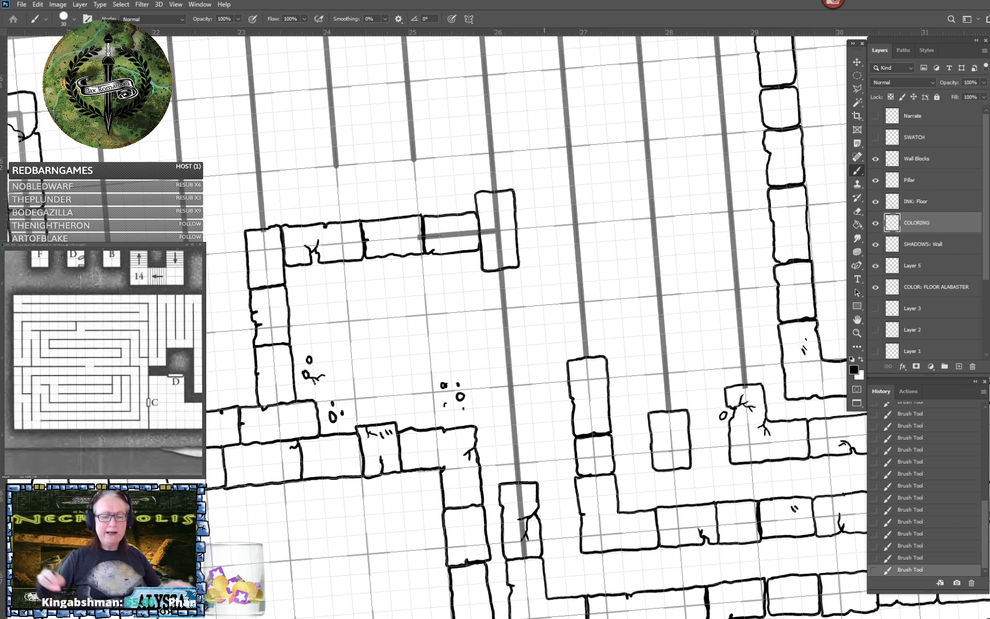
{"action": "key", "text": "Escape"}
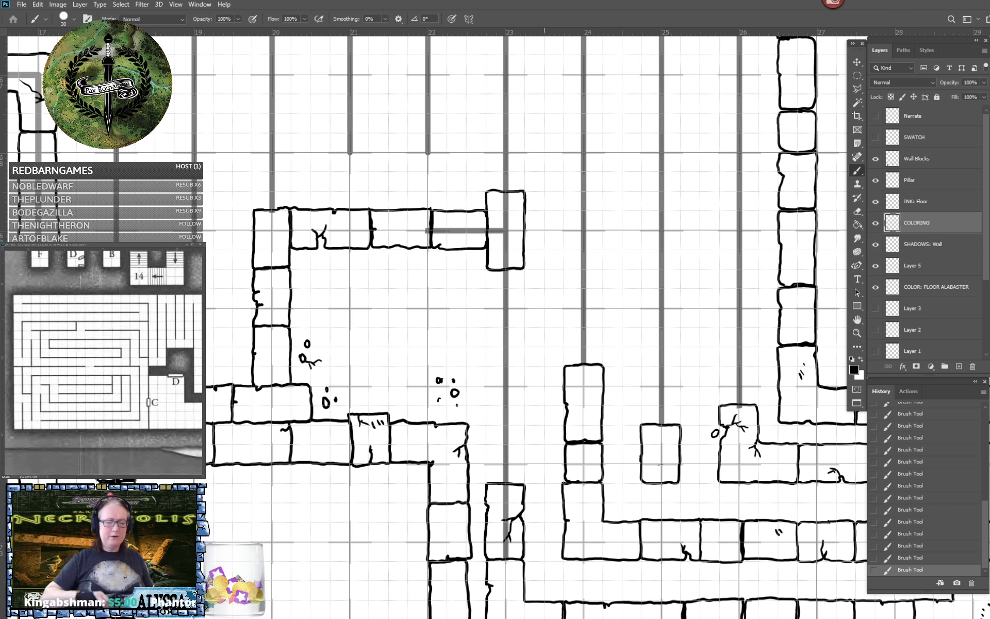
{"action": "scroll", "coordinate": [438, 382], "scroll_direction": "down", "scroll_amount": 5}
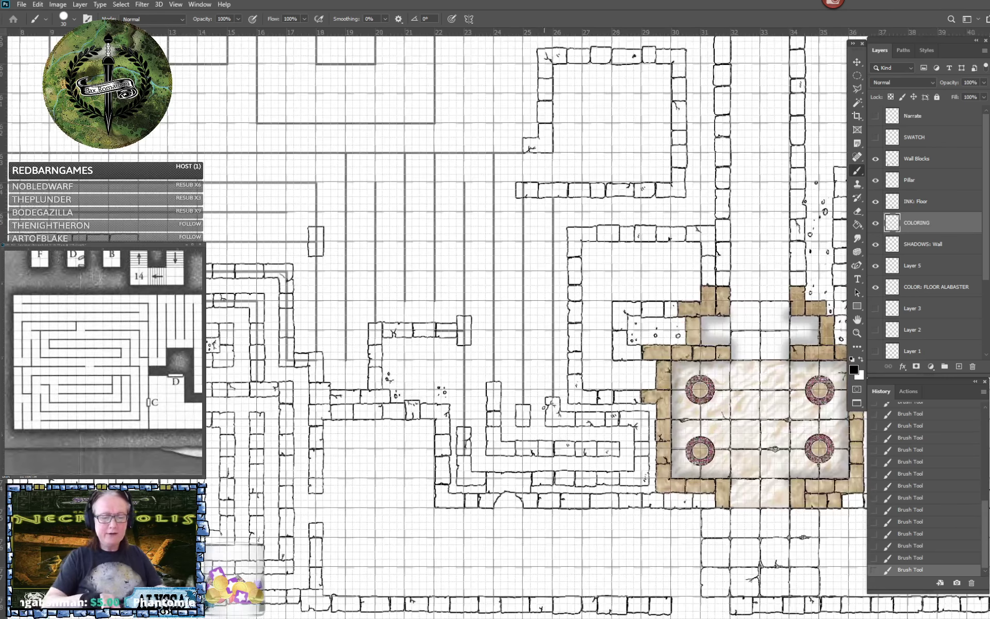
{"action": "scroll", "coordinate": [524, 361], "scroll_direction": "down", "scroll_amount": 1}
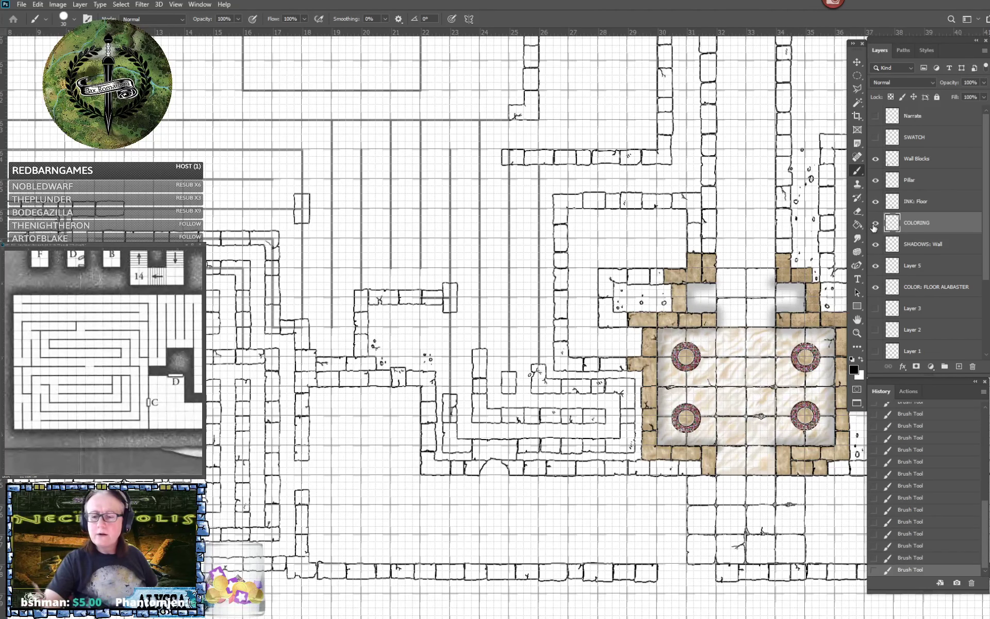
{"action": "left_click", "coordinate": [876, 223]}
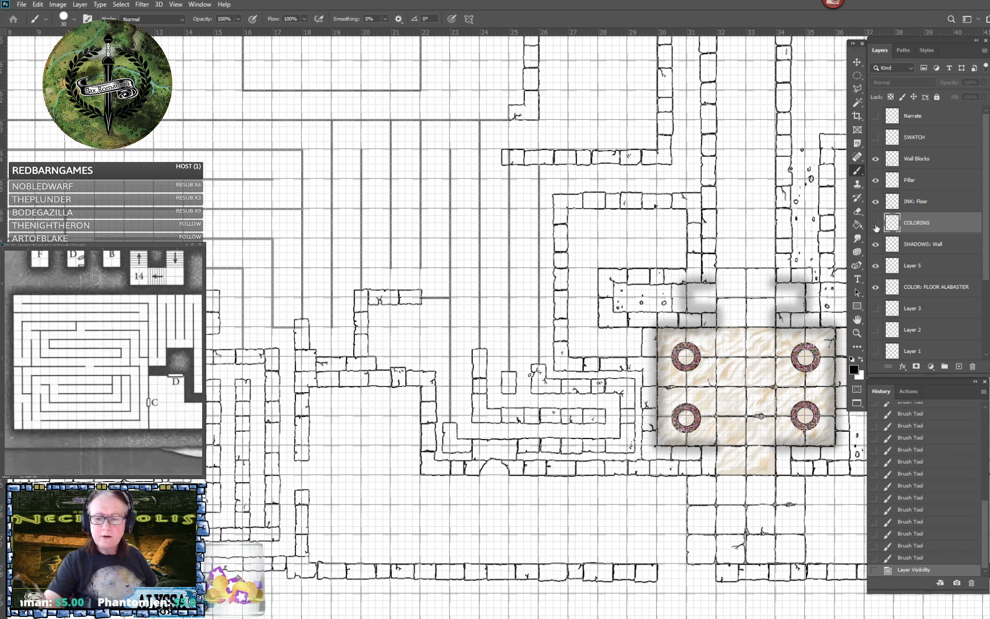
{"action": "left_click", "coordinate": [876, 223]}
{"action": "left_click", "coordinate": [876, 223]}
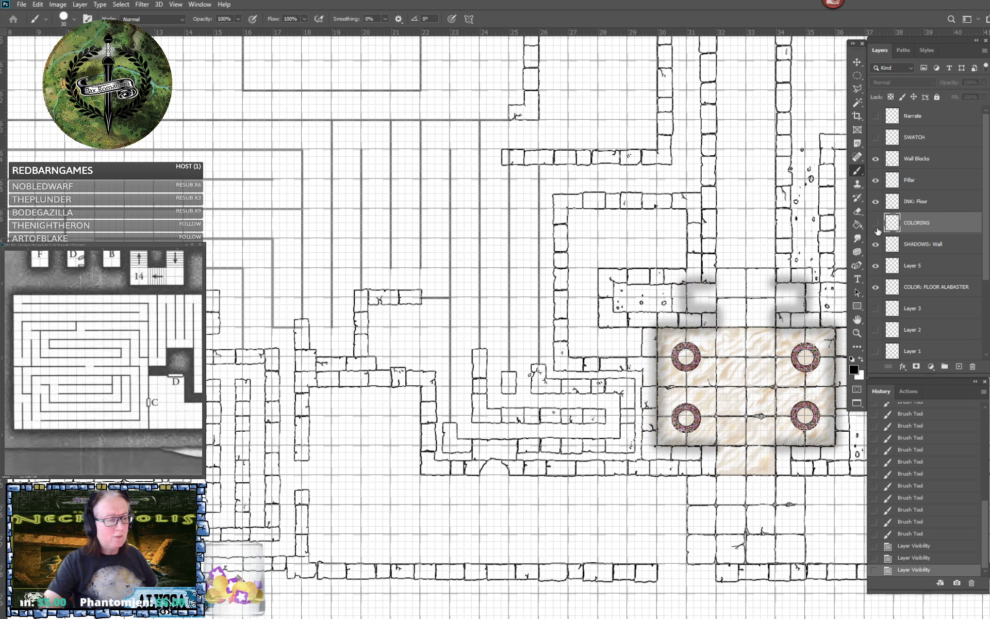
{"action": "left_click", "coordinate": [876, 227]}
Cut the wall blocks inked on the COLORING layer within a rectangular selection over the maze and paste them onto a new layer.
{"action": "left_click_drag", "start_coordinate": [515, 320], "coordinate": [774, 350]}
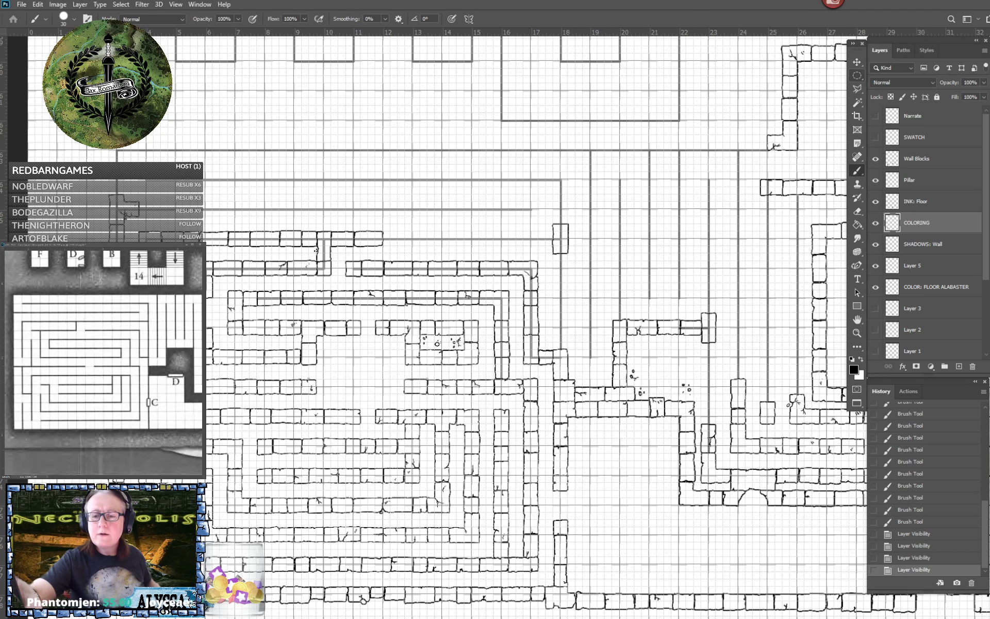
{"action": "left_click", "coordinate": [857, 75]}
{"action": "right_click", "coordinate": [857, 76]}
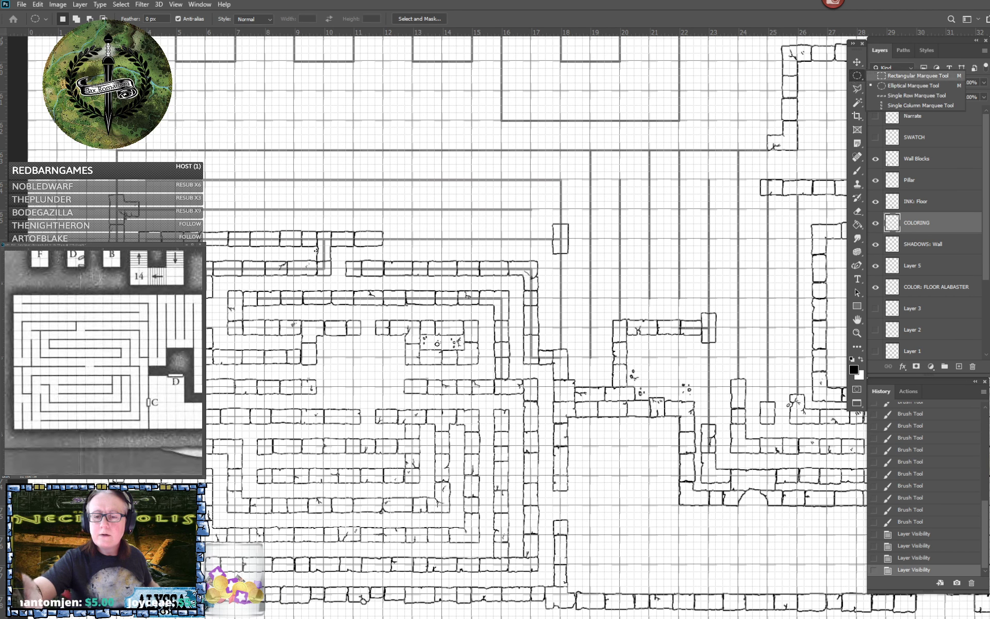
{"action": "left_click", "coordinate": [908, 75]}
{"action": "left_click_drag", "start_coordinate": [205, 173], "coordinate": [780, 564]}
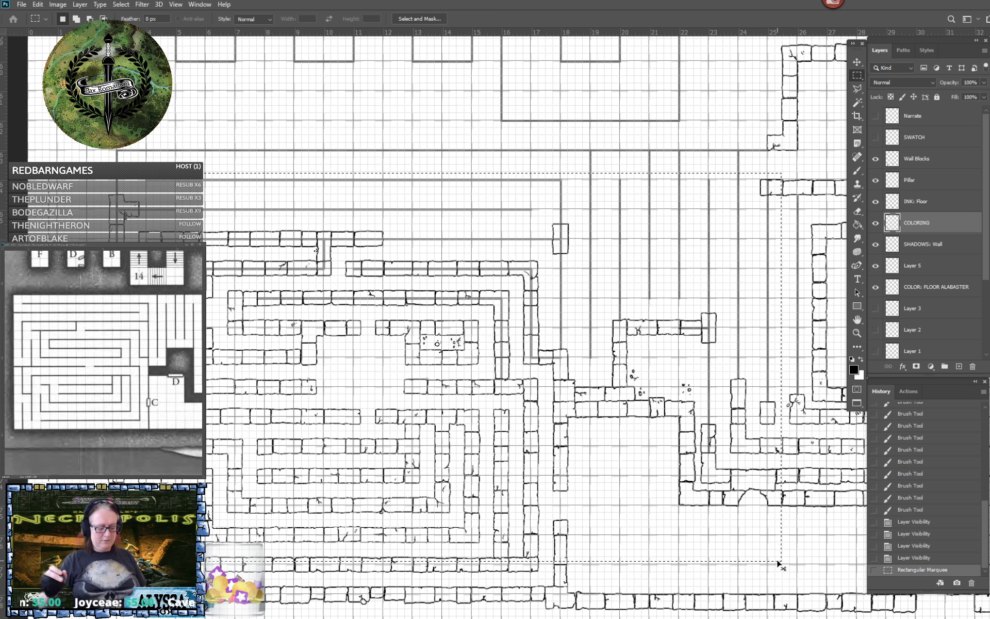
{"action": "key", "text": "ctrl+x"}
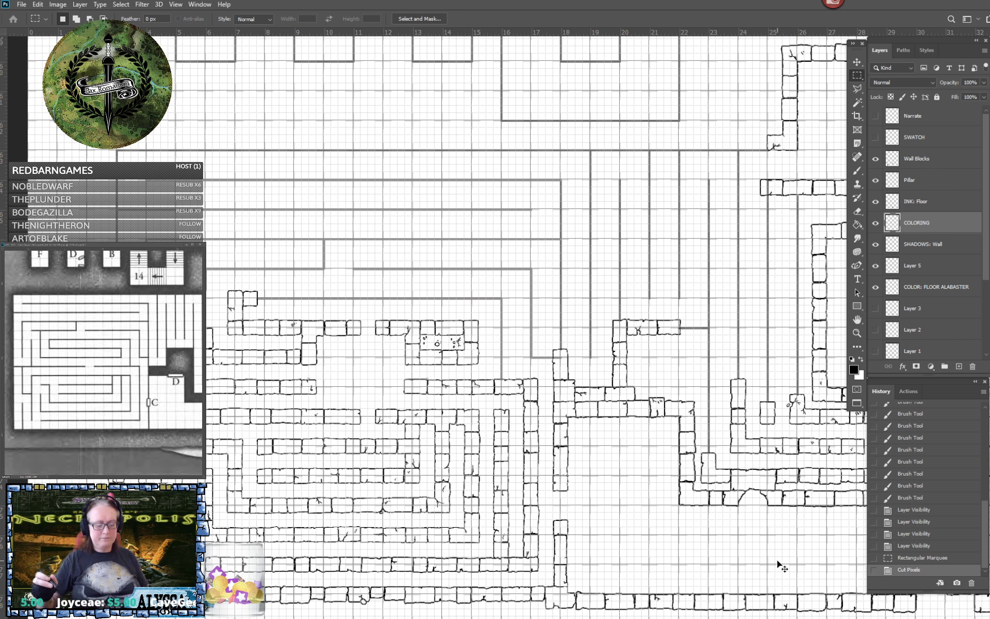
{"action": "key", "text": "ctrl+v"}
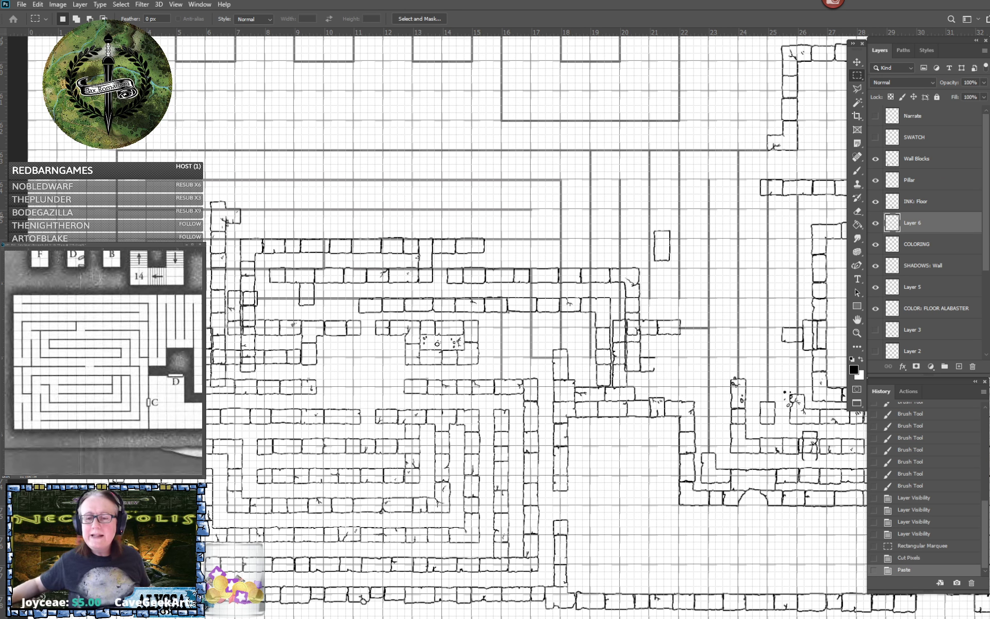
Move the pasted wall blocks back over their maze guidelines and place their layer directly below Wall Blocks.
{"action": "left_click", "coordinate": [857, 61]}
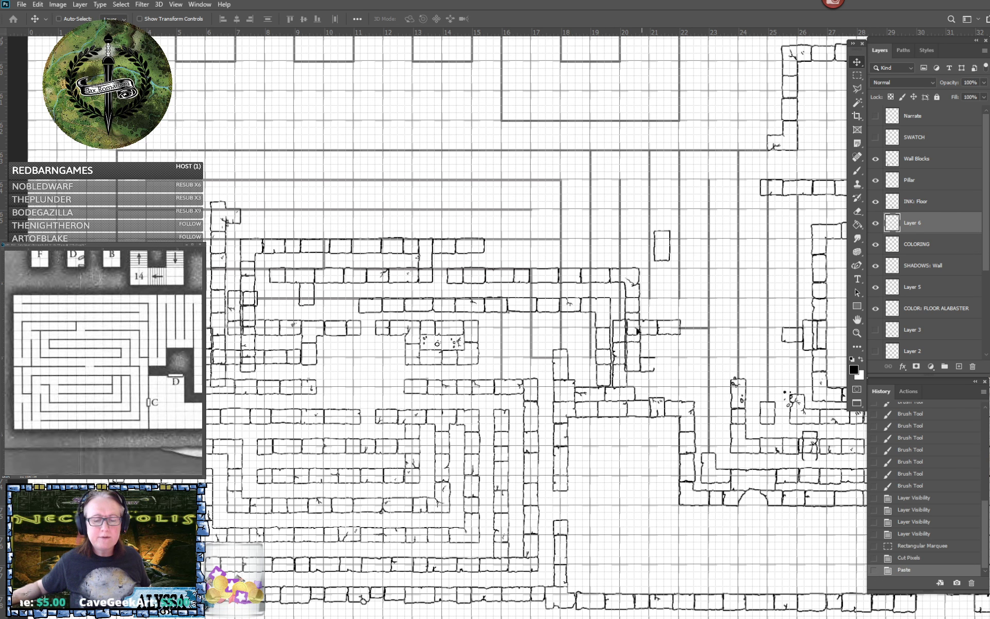
{"action": "left_click_drag", "start_coordinate": [638, 330], "coordinate": [541, 325]}
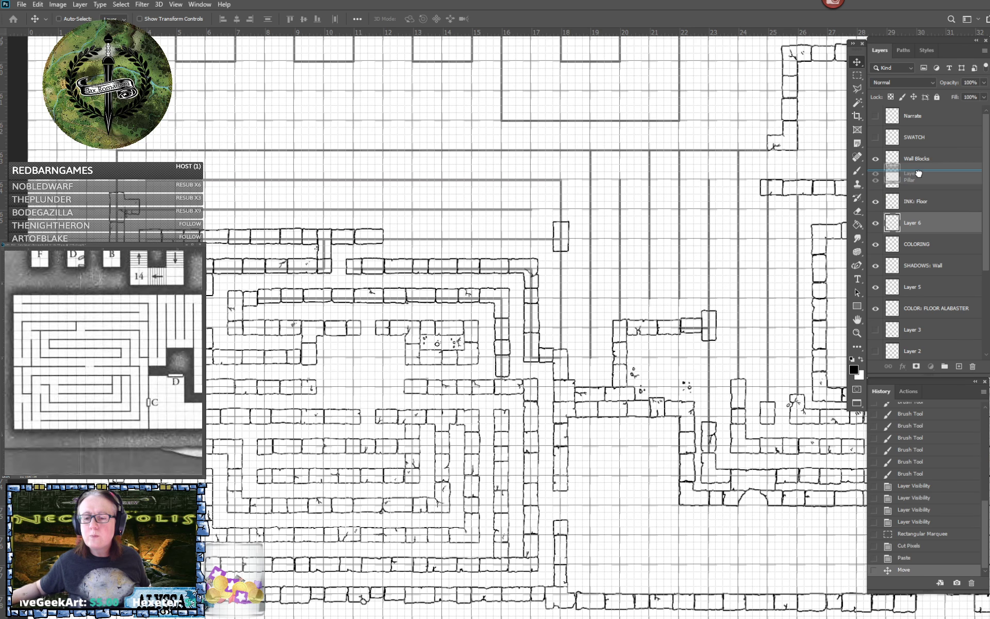
{"action": "left_click_drag", "start_coordinate": [928, 223], "coordinate": [928, 169]}
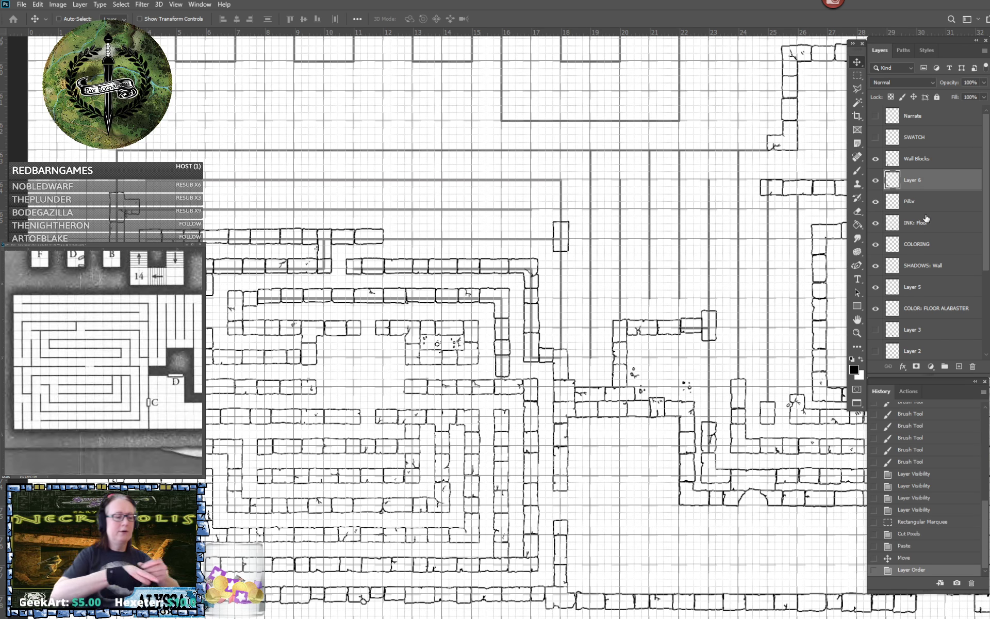
Nudge the pasted wall blocks down in small increments to line them up with the guidelines and neighbouring walls.
{"action": "scroll", "coordinate": [433, 324], "scroll_direction": "up", "scroll_amount": 5}
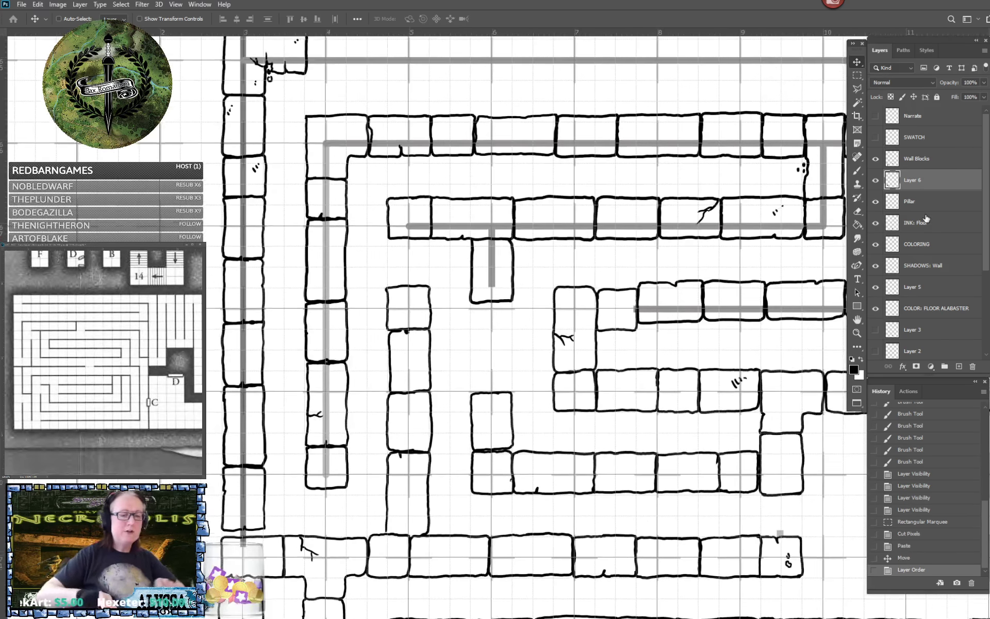
{"action": "key", "text": "Down"}
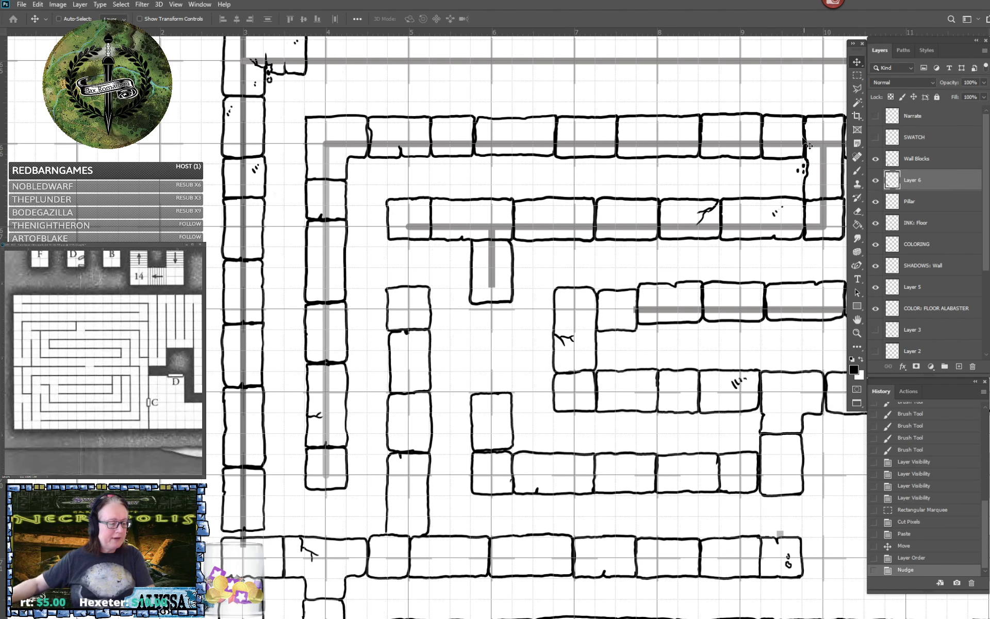
{"action": "key", "text": "Down"}
{"action": "key", "text": "Down"}
{"action": "key", "text": "Down"}
{"action": "key", "text": "Down"}
{"action": "key", "text": "Down"}
{"action": "key", "text": "Down"}
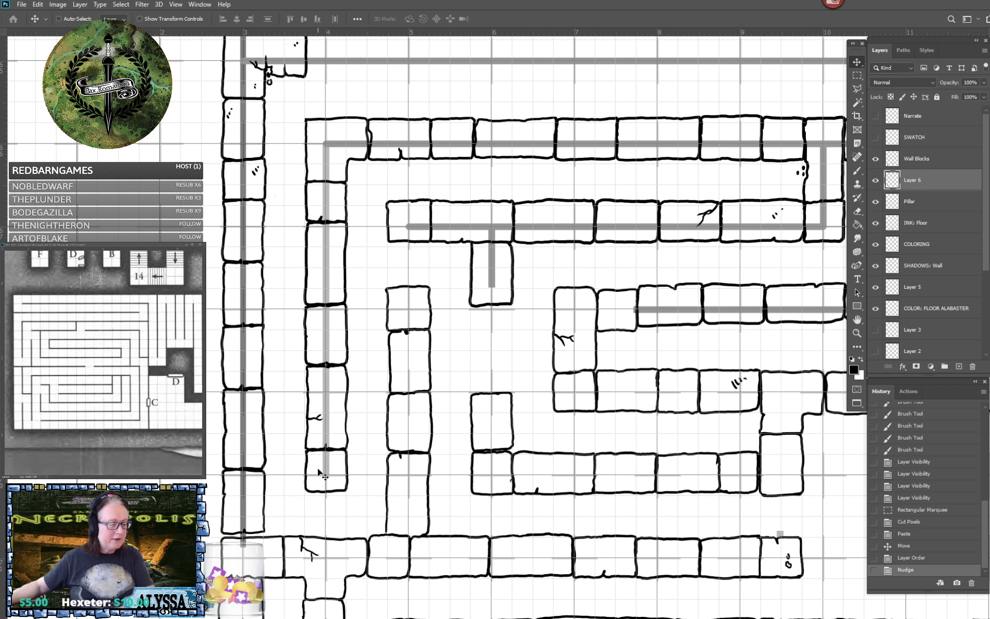
{"action": "key", "text": "Down"}
{"action": "key", "text": "Down"}
{"action": "key", "text": "Down"}
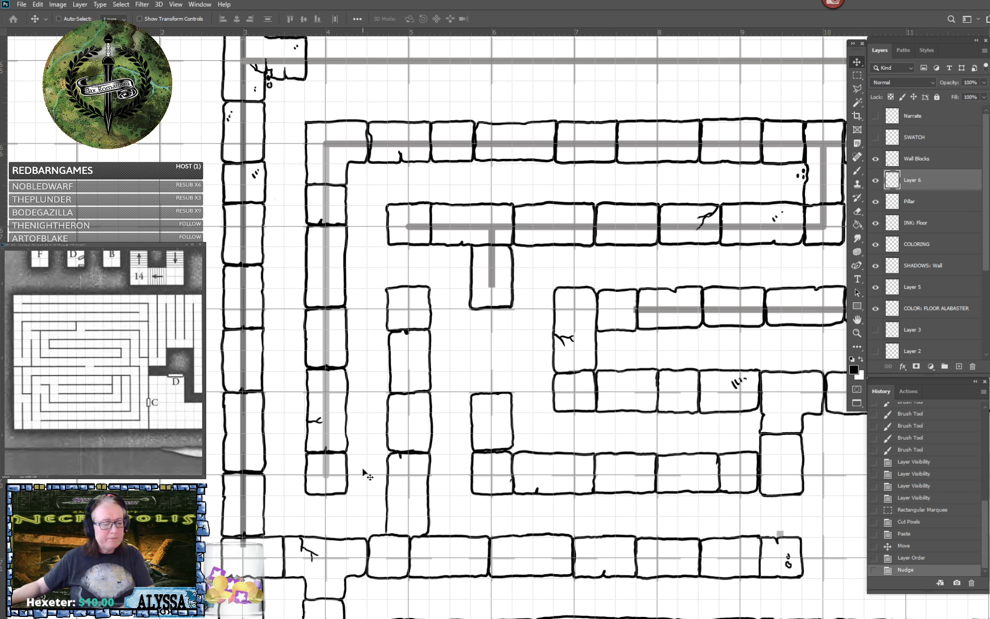
Check the pasted blocks' alignment across the maze and merge their layer with the Wall Blocks layer.
{"action": "scroll", "coordinate": [380, 425], "scroll_direction": "right", "scroll_amount": 6}
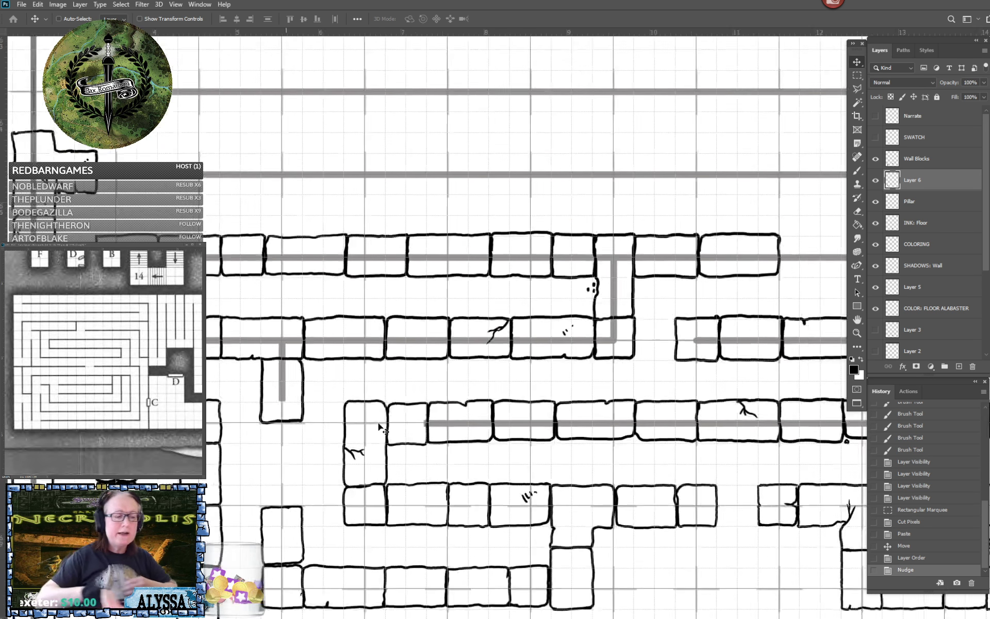
{"action": "scroll", "coordinate": [382, 428], "scroll_direction": "right", "scroll_amount": 8}
{"action": "scroll", "coordinate": [381, 428], "scroll_direction": "down", "scroll_amount": 4}
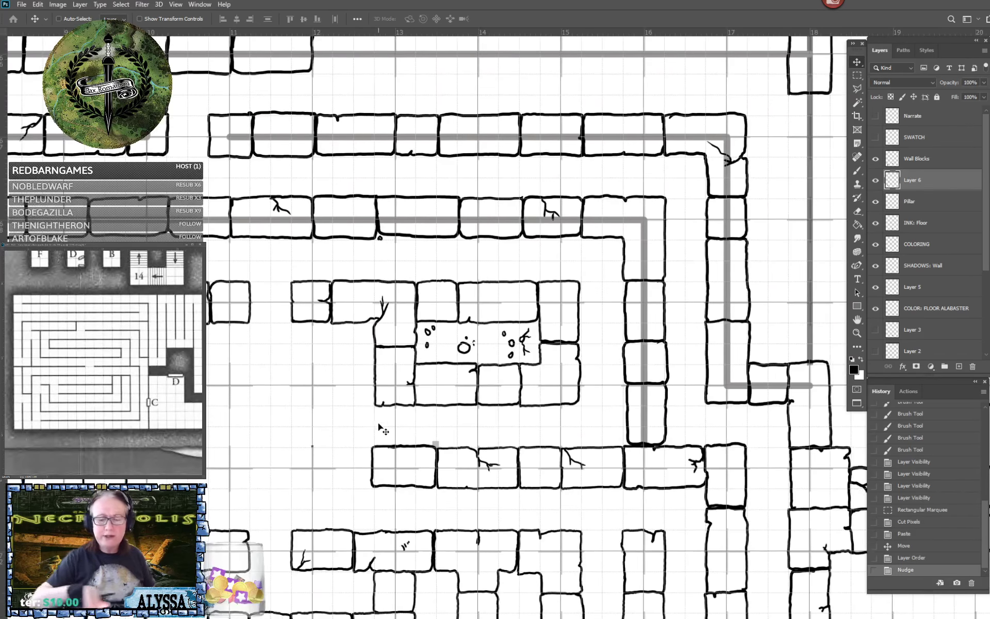
{"action": "scroll", "coordinate": [381, 428], "scroll_direction": "right", "scroll_amount": 3}
{"action": "scroll", "coordinate": [381, 428], "scroll_direction": "up", "scroll_amount": 4}
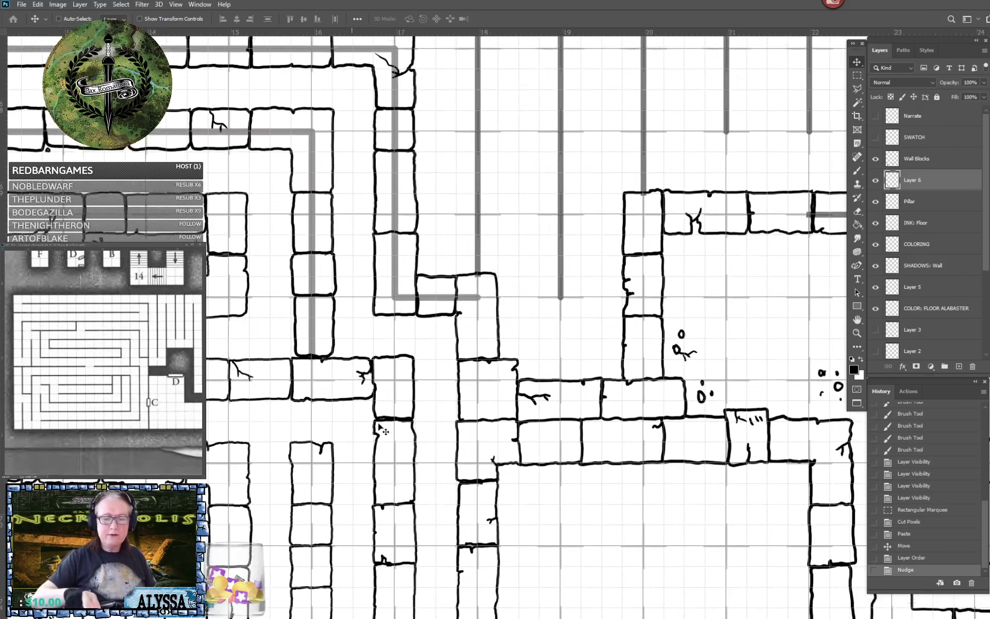
{"action": "scroll", "coordinate": [381, 428], "scroll_direction": "down", "scroll_amount": 5}
{"action": "scroll", "coordinate": [382, 428], "scroll_direction": "up", "scroll_amount": 4}
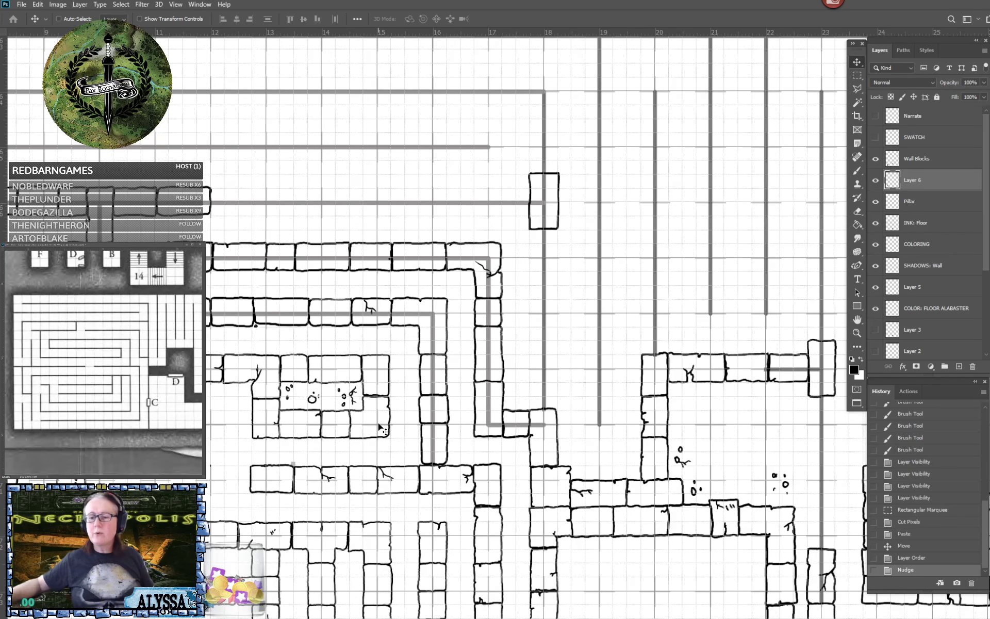
{"action": "left_click", "coordinate": [924, 160], "text": "shift"}
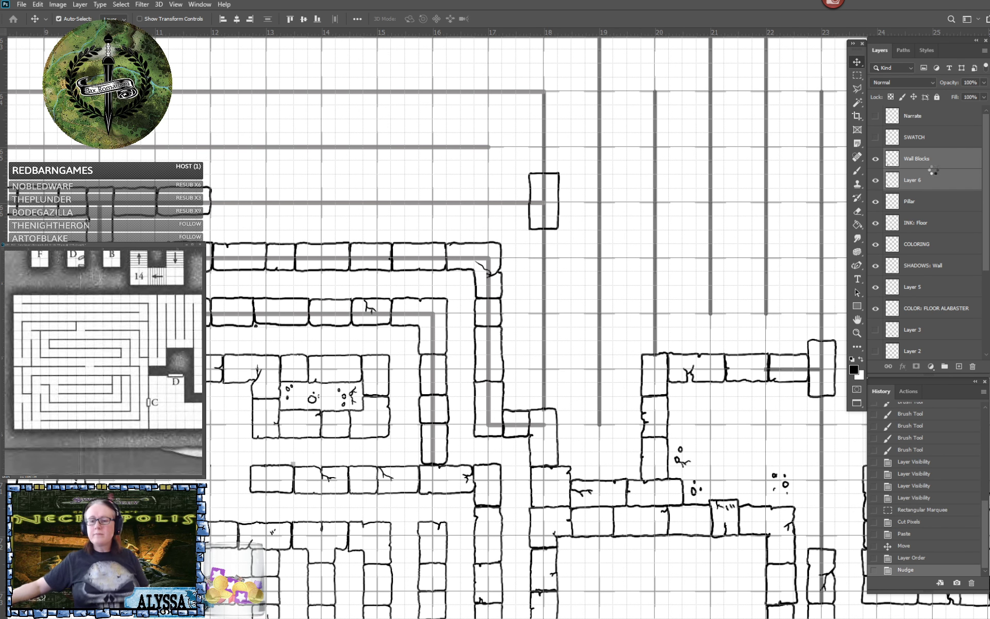
{"action": "key", "text": "ctrl+e"}
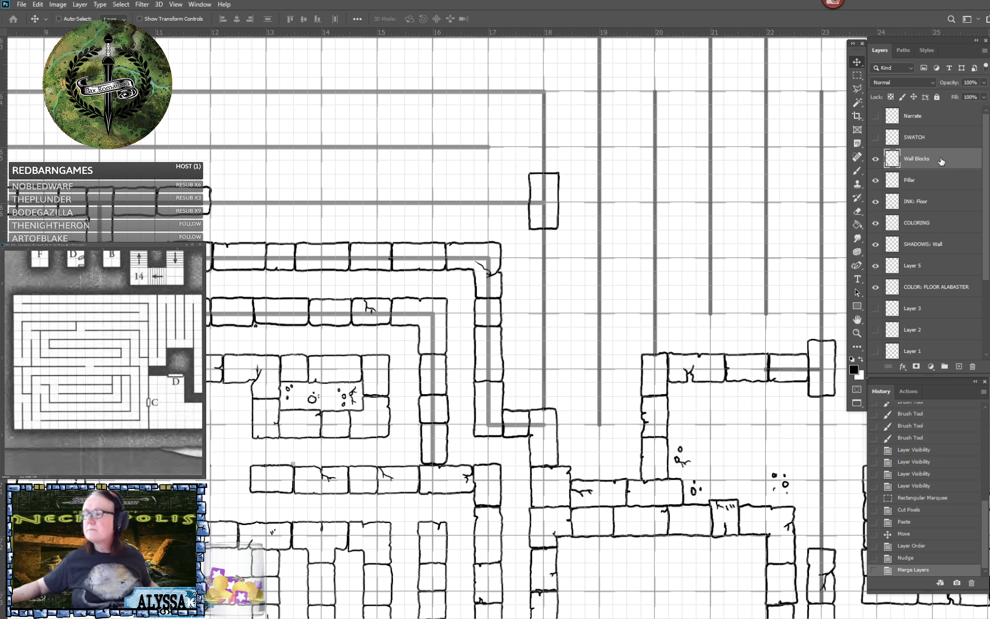
{"action": "scroll", "coordinate": [495, 325], "scroll_direction": "up", "scroll_amount": 2}
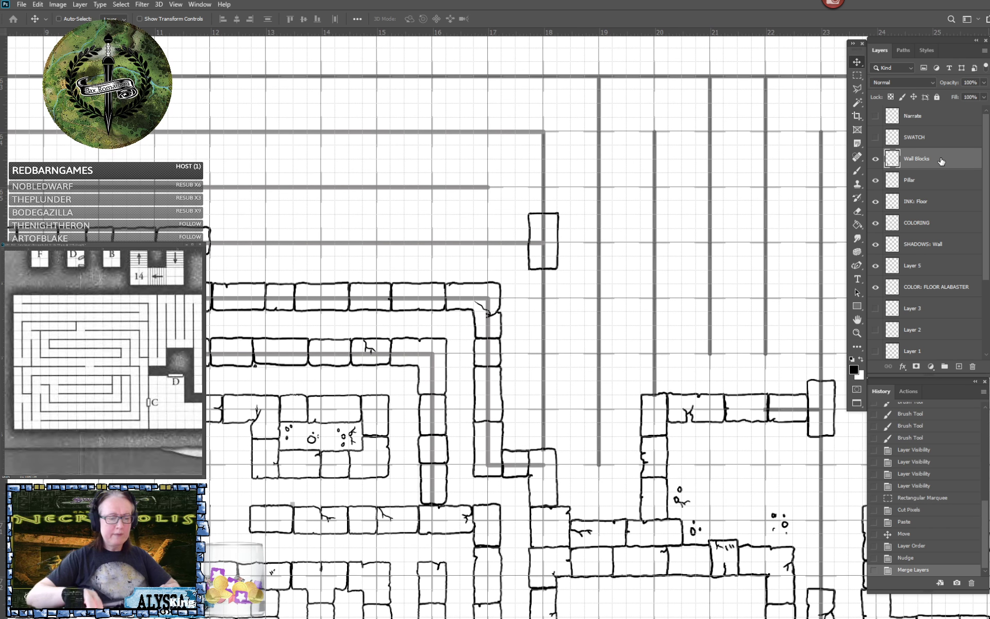
{"action": "scroll", "coordinate": [495, 325], "scroll_direction": "up", "scroll_amount": 2}
{"action": "scroll", "coordinate": [494, 325], "scroll_direction": "left", "scroll_amount": 3}
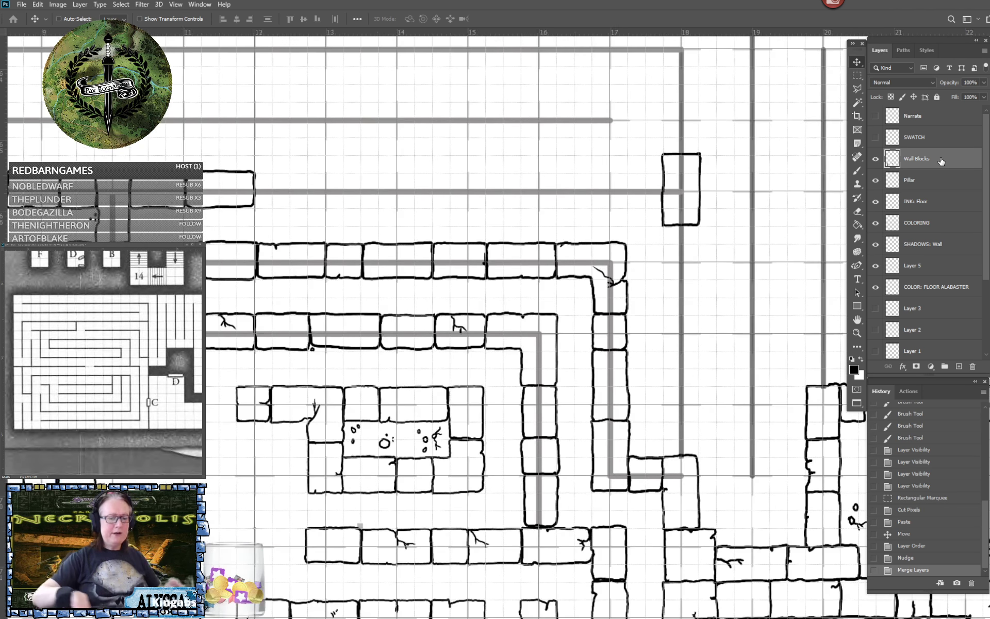
Ink a stack of four wall blocks along the vertical guideline at ruler mark 18, up to the underside of the standalone block.
{"action": "scroll", "coordinate": [495, 325], "scroll_direction": "down", "scroll_amount": 5}
{"action": "scroll", "coordinate": [495, 325], "scroll_direction": "down", "scroll_amount": 3}
{"action": "scroll", "coordinate": [495, 325], "scroll_direction": "up", "scroll_amount": 2}
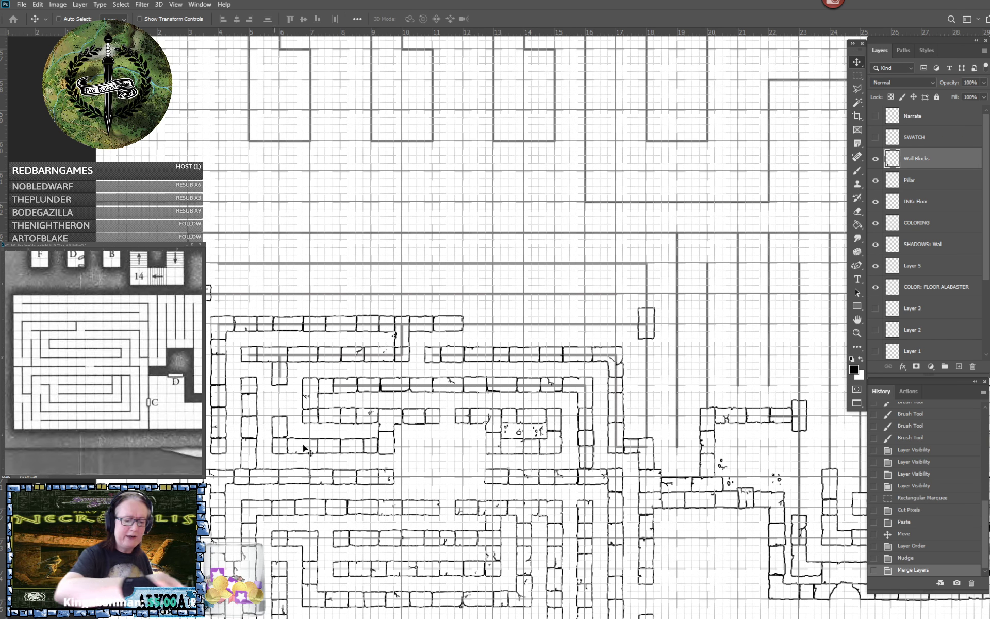
{"action": "mouse_move", "coordinate": [596, 435]}
{"action": "left_mouse_down"}
{"action": "mouse_move", "coordinate": [430, 371]}
{"action": "mouse_move", "coordinate": [483, 428]}
{"action": "mouse_move", "coordinate": [609, 445]}
{"action": "left_mouse_up"}
{"action": "key", "text": "b"}
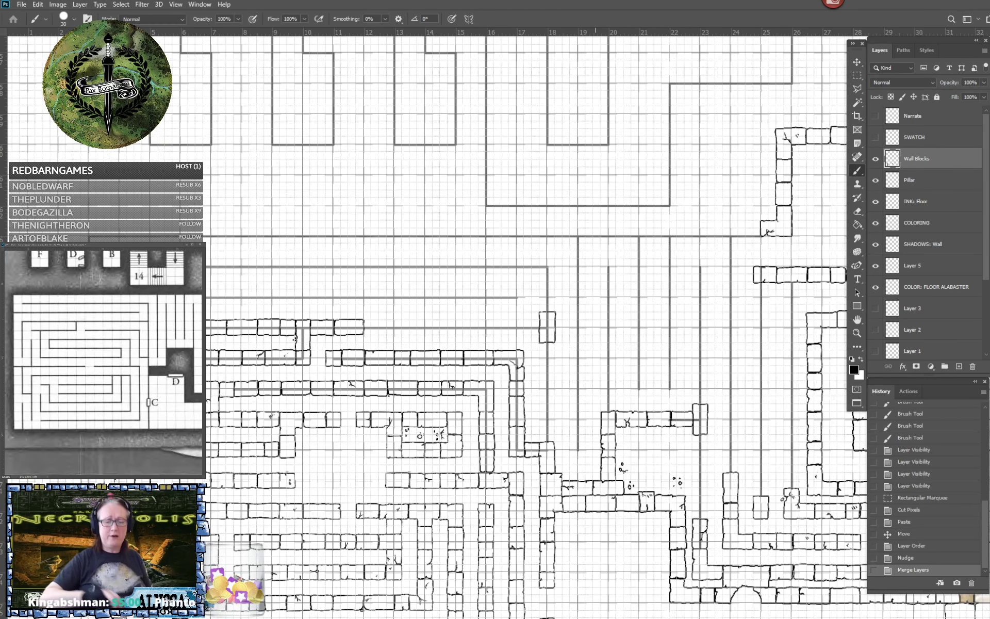
{"action": "scroll", "coordinate": [548, 386], "scroll_direction": "up", "scroll_amount": 3}
{"action": "left_click_drag", "start_coordinate": [549, 386], "coordinate": [474, 395]}
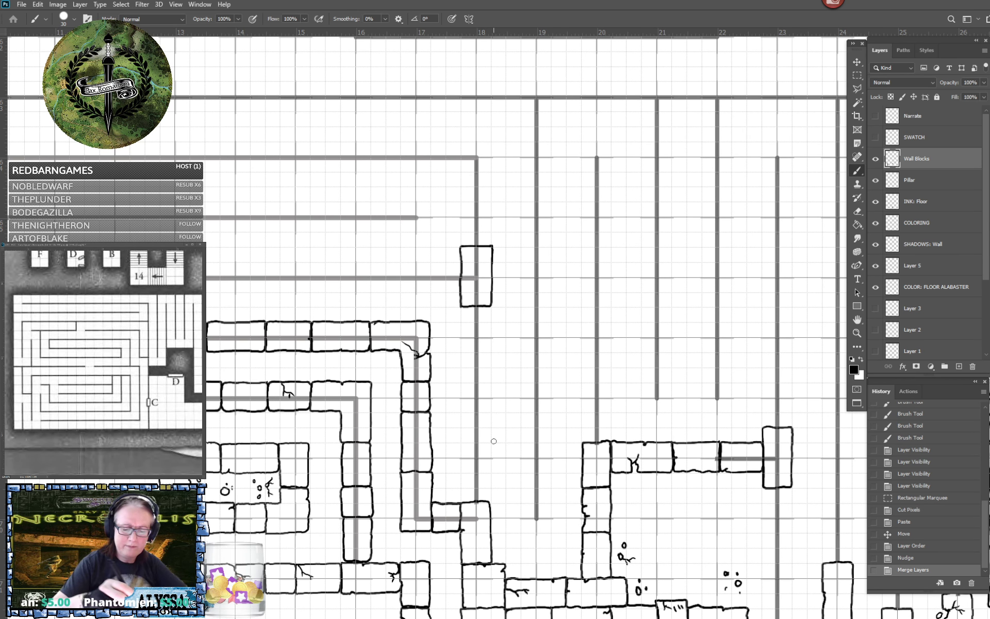
{"action": "mouse_move", "coordinate": [475, 457]}
{"action": "left_mouse_down"}
{"action": "mouse_move", "coordinate": [461, 497]}
{"action": "mouse_move", "coordinate": [484, 496]}
{"action": "mouse_move", "coordinate": [477, 502]}
{"action": "mouse_move", "coordinate": [489, 498]}
{"action": "mouse_move", "coordinate": [478, 456]}
{"action": "left_mouse_up"}
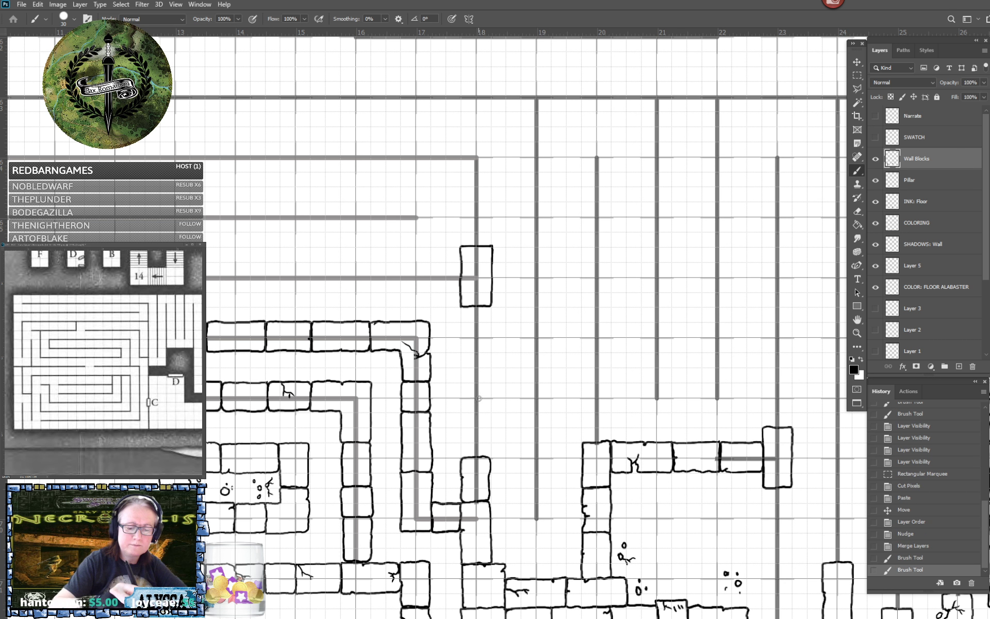
{"action": "mouse_move", "coordinate": [478, 398]}
{"action": "left_mouse_down"}
{"action": "mouse_move", "coordinate": [461, 405]}
{"action": "mouse_move", "coordinate": [461, 454]}
{"action": "mouse_move", "coordinate": [472, 456]}
{"action": "mouse_move", "coordinate": [491, 438]}
{"action": "mouse_move", "coordinate": [489, 402]}
{"action": "mouse_move", "coordinate": [474, 398]}
{"action": "left_mouse_up"}
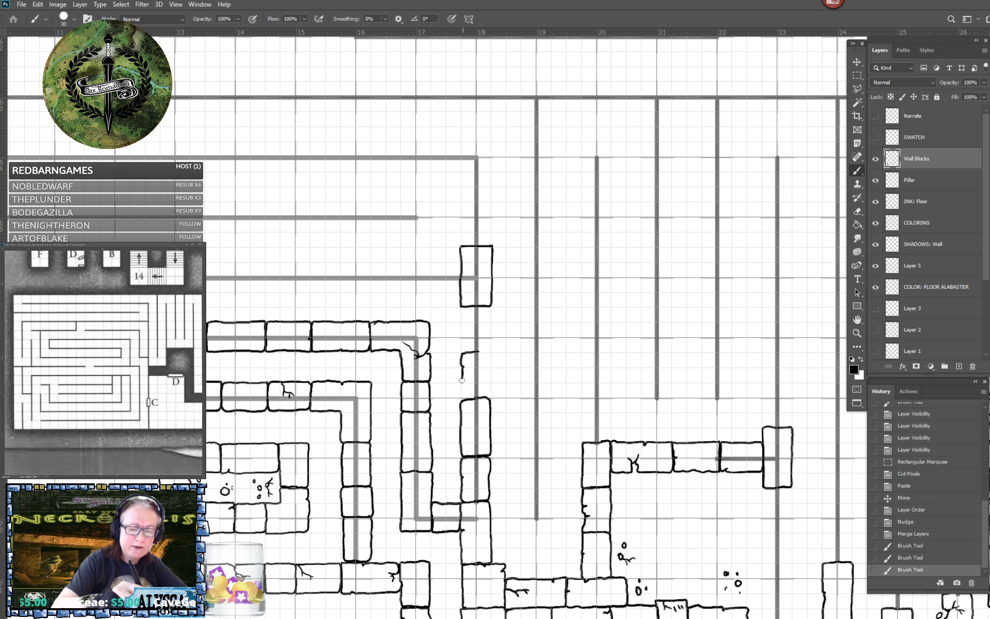
{"action": "mouse_move", "coordinate": [460, 396]}
{"action": "left_mouse_down"}
{"action": "mouse_move", "coordinate": [490, 396]}
{"action": "mouse_move", "coordinate": [490, 355]}
{"action": "mouse_move", "coordinate": [477, 351]}
{"action": "left_mouse_up"}
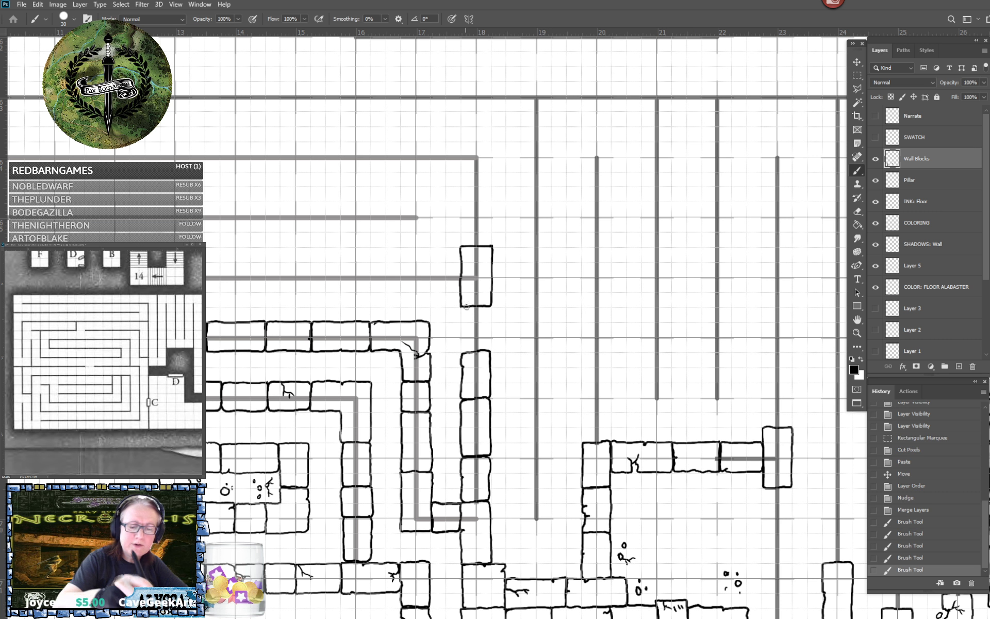
{"action": "mouse_move", "coordinate": [467, 308]}
{"action": "left_mouse_down"}
{"action": "mouse_move", "coordinate": [460, 349]}
{"action": "mouse_move", "coordinate": [471, 351]}
{"action": "mouse_move", "coordinate": [490, 349]}
{"action": "mouse_move", "coordinate": [482, 309]}
{"action": "left_mouse_up"}
Ink two wall blocks along the horizontal guideline, running west from the top block of the column at mark 18.
{"action": "scroll", "coordinate": [482, 310], "scroll_direction": "left", "scroll_amount": 4}
{"action": "scroll", "coordinate": [482, 310], "scroll_direction": "up", "scroll_amount": 1}
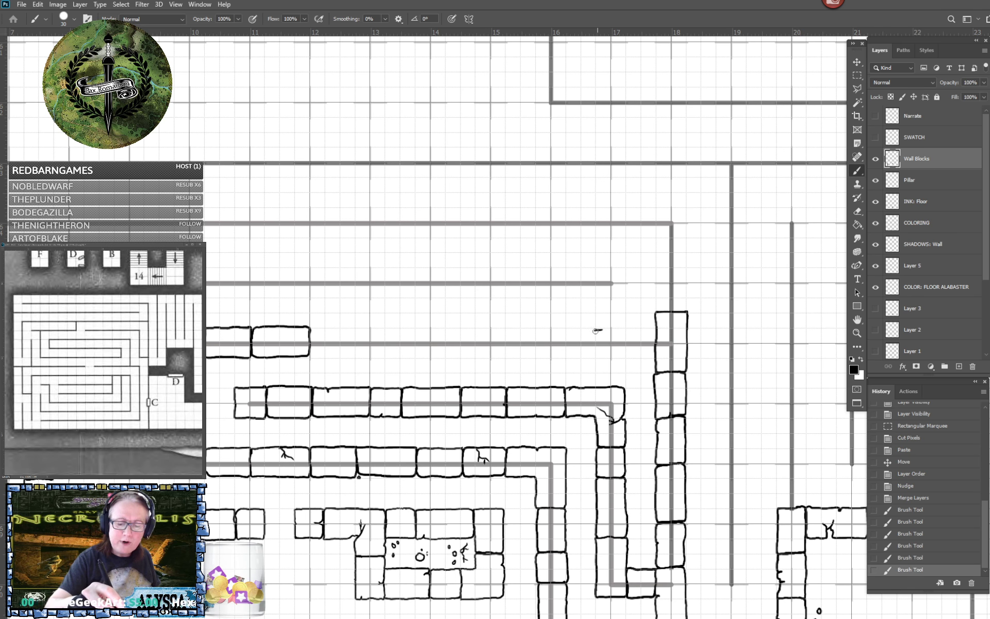
{"action": "left_click_drag", "start_coordinate": [623, 356], "coordinate": [655, 356]}
{"action": "left_click_drag", "start_coordinate": [598, 330], "coordinate": [657, 331]}
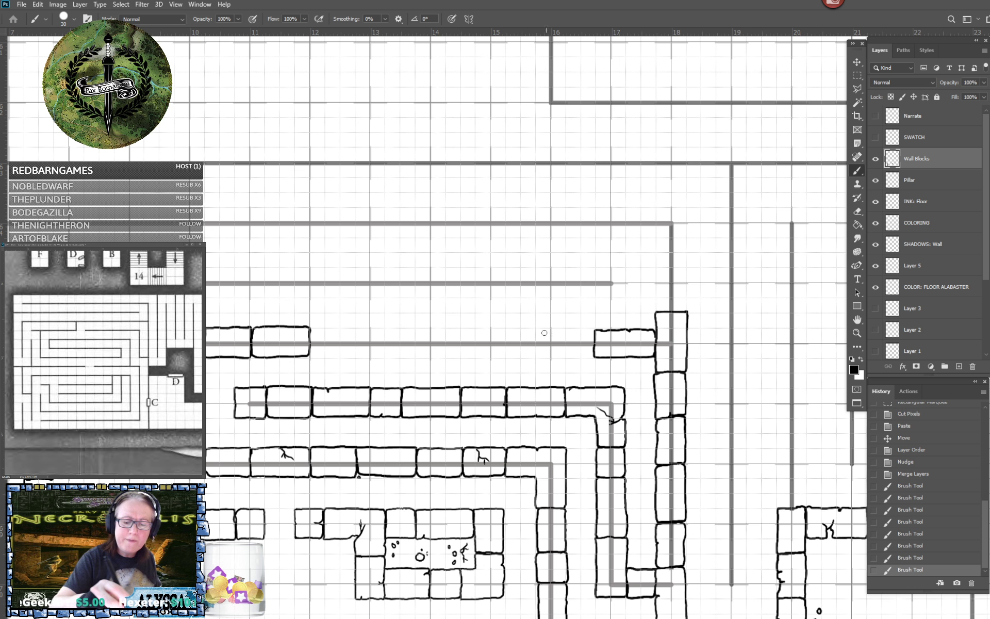
{"action": "mouse_move", "coordinate": [537, 344]}
{"action": "left_mouse_down"}
{"action": "mouse_move", "coordinate": [550, 329]}
{"action": "mouse_move", "coordinate": [585, 330]}
{"action": "mouse_move", "coordinate": [548, 356]}
{"action": "mouse_move", "coordinate": [595, 355]}
{"action": "mouse_move", "coordinate": [571, 343]}
{"action": "mouse_move", "coordinate": [593, 347]}
{"action": "left_mouse_up"}
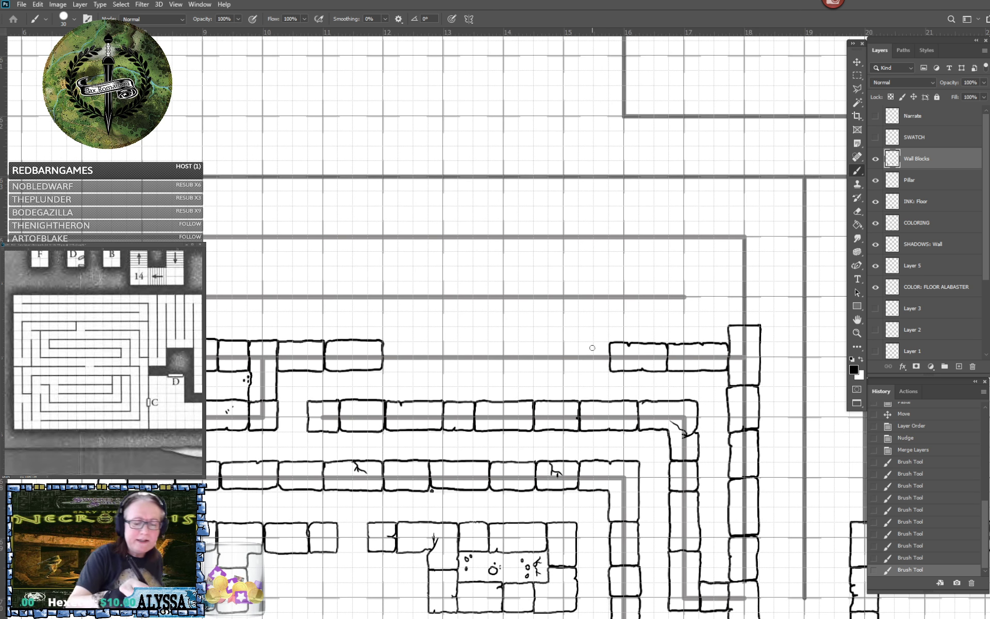
Fill the remaining gap in that horizontal wall row, from ruler mark 12 eastward, with five blocks, adding a small crack to one.
{"action": "mouse_move", "coordinate": [384, 346]}
{"action": "left_mouse_down"}
{"action": "mouse_move", "coordinate": [412, 342]}
{"action": "mouse_move", "coordinate": [384, 356]}
{"action": "mouse_move", "coordinate": [386, 370]}
{"action": "mouse_move", "coordinate": [409, 372]}
{"action": "mouse_move", "coordinate": [412, 343]}
{"action": "mouse_move", "coordinate": [474, 341]}
{"action": "left_mouse_up"}
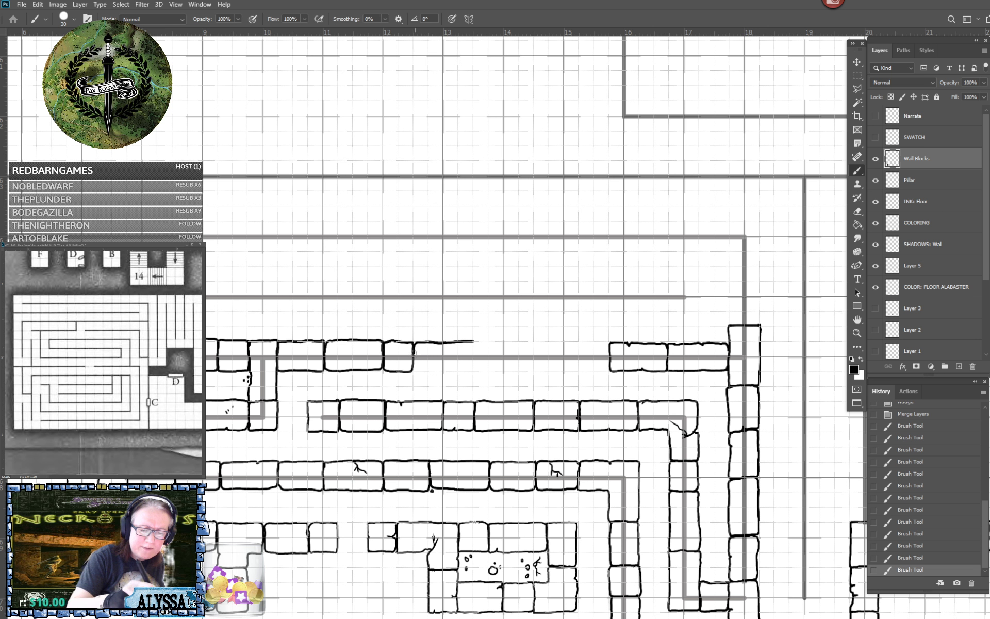
{"action": "mouse_move", "coordinate": [420, 370]}
{"action": "left_mouse_down"}
{"action": "mouse_move", "coordinate": [469, 371]}
{"action": "mouse_move", "coordinate": [474, 343]}
{"action": "mouse_move", "coordinate": [477, 356]}
{"action": "mouse_move", "coordinate": [478, 341]}
{"action": "mouse_move", "coordinate": [519, 340]}
{"action": "left_mouse_up"}
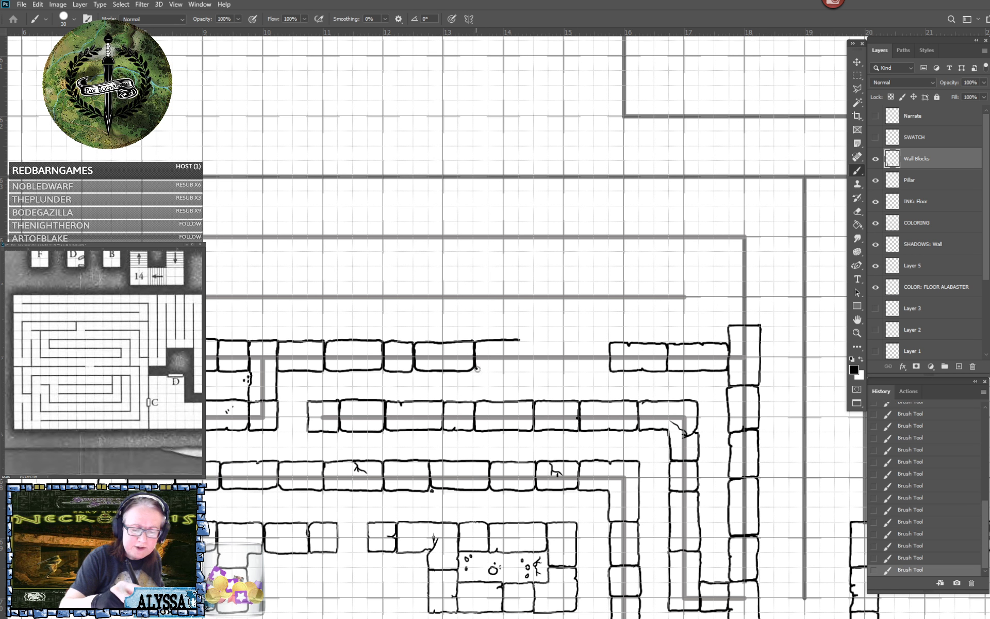
{"action": "mouse_move", "coordinate": [478, 369]}
{"action": "left_mouse_down"}
{"action": "mouse_move", "coordinate": [517, 371]}
{"action": "mouse_move", "coordinate": [519, 358]}
{"action": "left_mouse_up"}
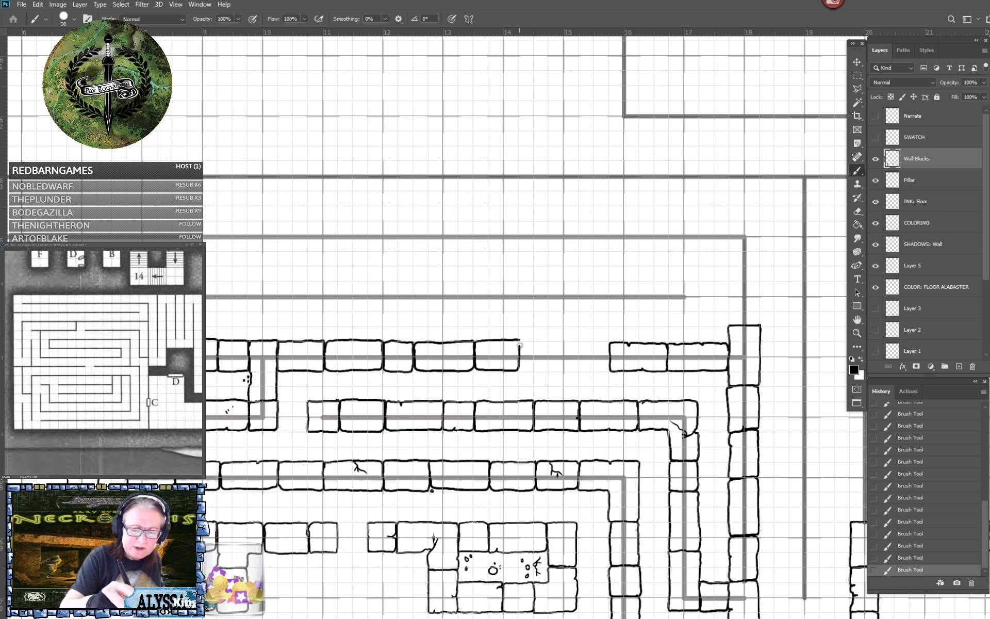
{"action": "mouse_move", "coordinate": [520, 342]}
{"action": "left_mouse_down"}
{"action": "mouse_move", "coordinate": [578, 342]}
{"action": "mouse_move", "coordinate": [521, 360]}
{"action": "mouse_move", "coordinate": [521, 369]}
{"action": "mouse_move", "coordinate": [575, 369]}
{"action": "mouse_move", "coordinate": [581, 343]}
{"action": "mouse_move", "coordinate": [608, 342]}
{"action": "mouse_move", "coordinate": [608, 351]}
{"action": "mouse_move", "coordinate": [583, 364]}
{"action": "mouse_move", "coordinate": [580, 356]}
{"action": "mouse_move", "coordinate": [584, 371]}
{"action": "mouse_move", "coordinate": [585, 348]}
{"action": "mouse_move", "coordinate": [593, 371]}
{"action": "mouse_move", "coordinate": [609, 352]}
{"action": "left_mouse_up"}
{"action": "scroll", "coordinate": [589, 359], "scroll_direction": "down", "scroll_amount": 3}
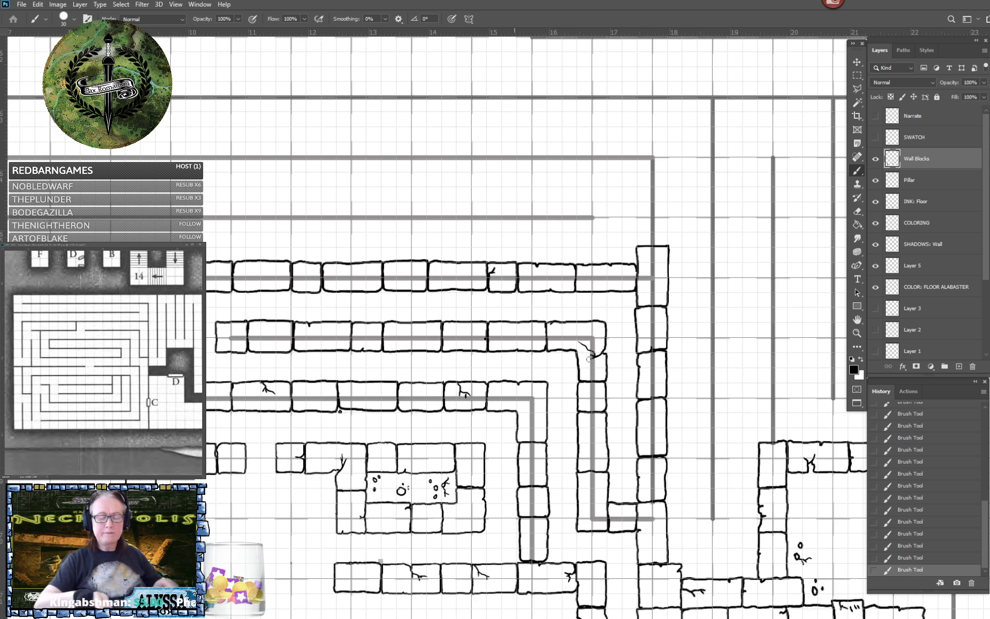
Save the map document.
{"action": "scroll", "coordinate": [589, 359], "scroll_direction": "down", "scroll_amount": 5}
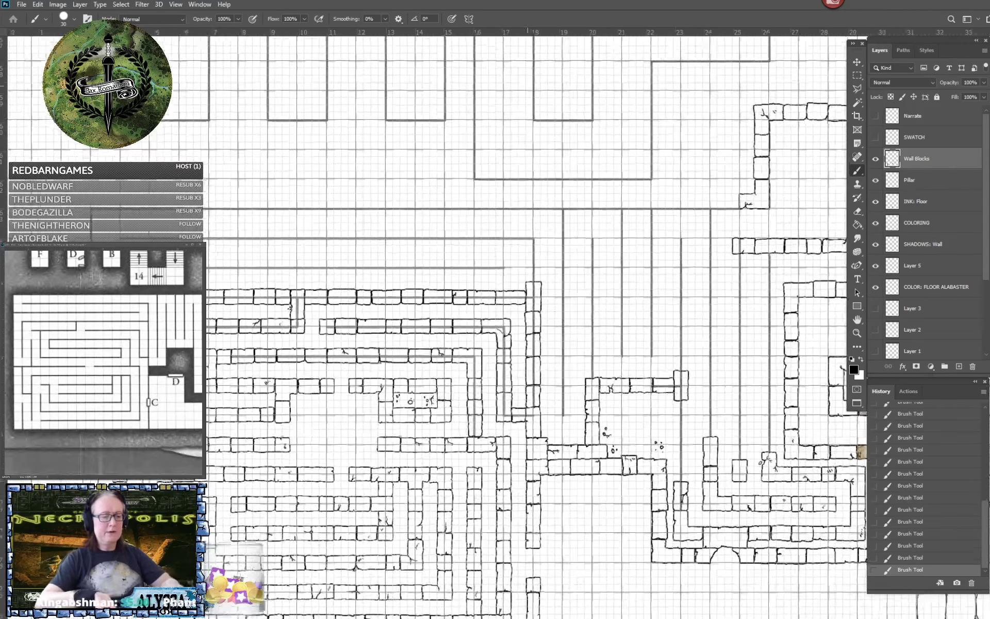
{"action": "scroll", "coordinate": [528, 86], "scroll_direction": "up", "scroll_amount": 2}
{"action": "left_click_drag", "start_coordinate": [528, 85], "coordinate": [620, 101]}
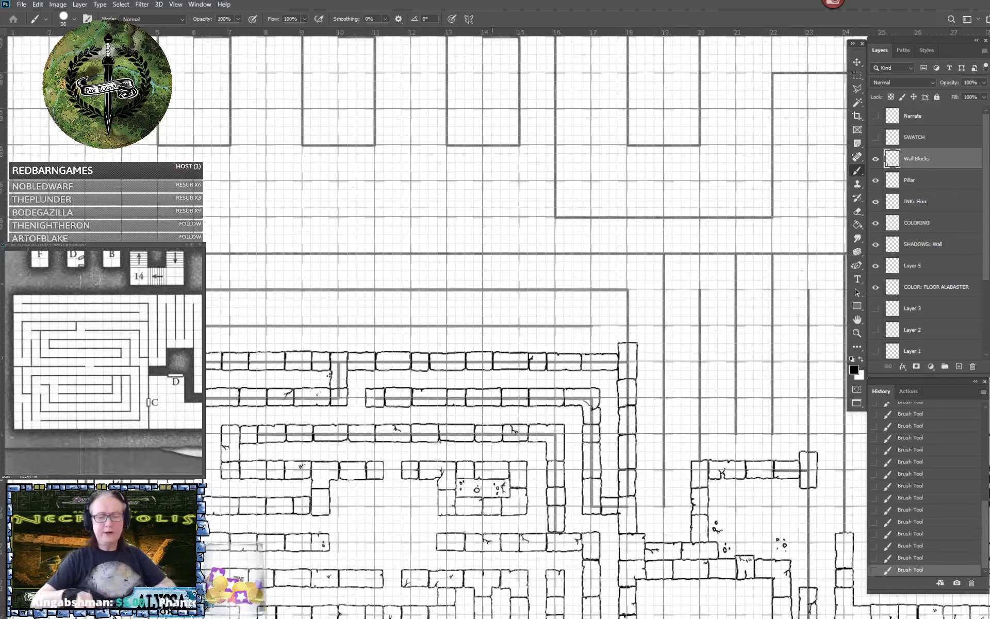
{"action": "left_click_drag", "start_coordinate": [488, 258], "coordinate": [589, 303]}
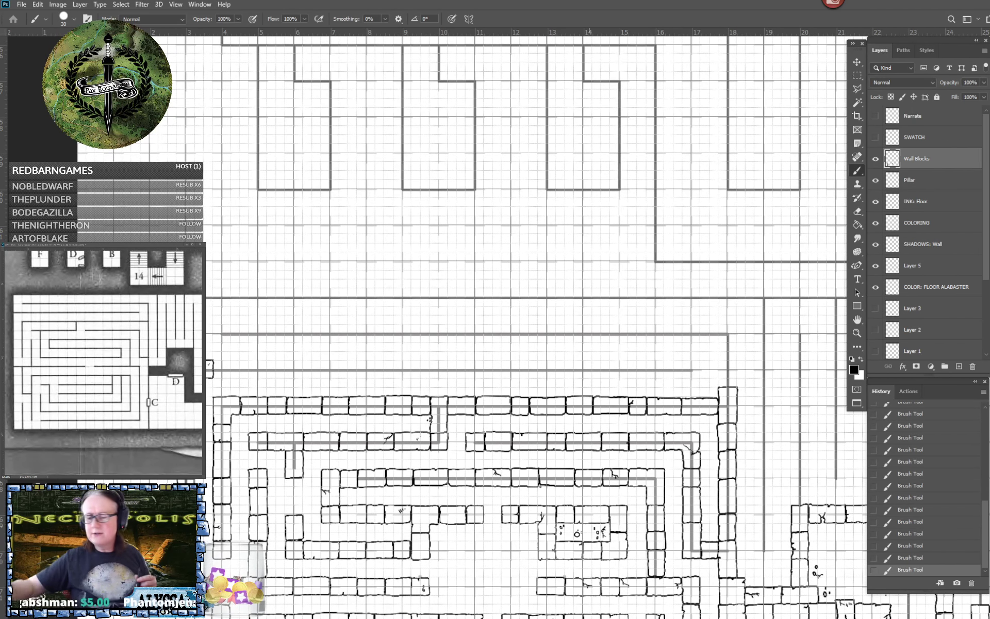
{"action": "key", "text": "ctrl+s"}
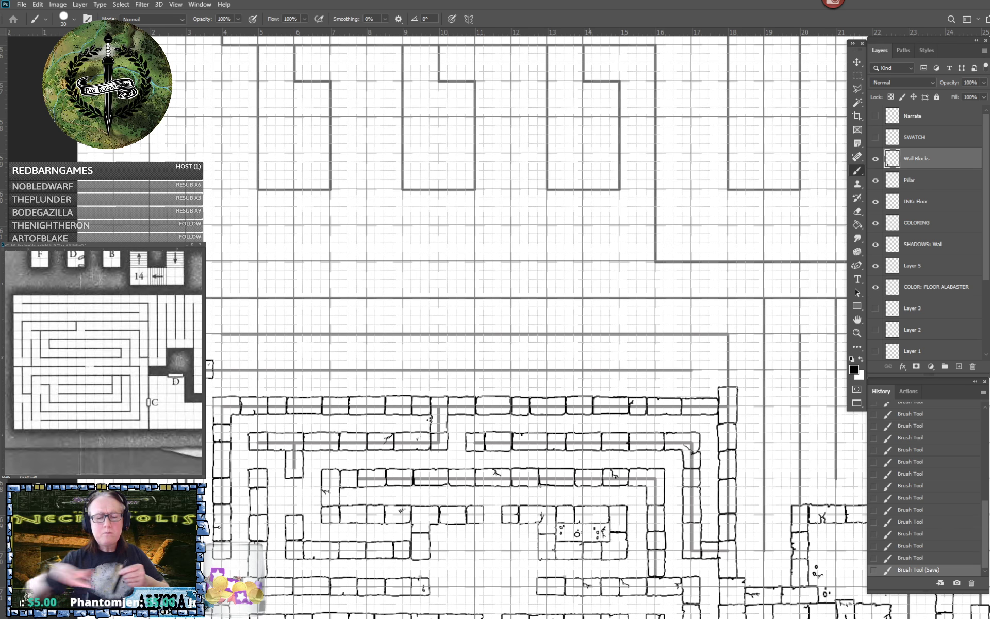
Ink an L-shaped corner block where the maze's upper horizontal guideline meets the vertical one at mark 18, erasing the misplaced first strokes.
{"action": "scroll", "coordinate": [590, 330], "scroll_direction": "right", "scroll_amount": 3}
{"action": "scroll", "coordinate": [589, 330], "scroll_direction": "up", "scroll_amount": 3}
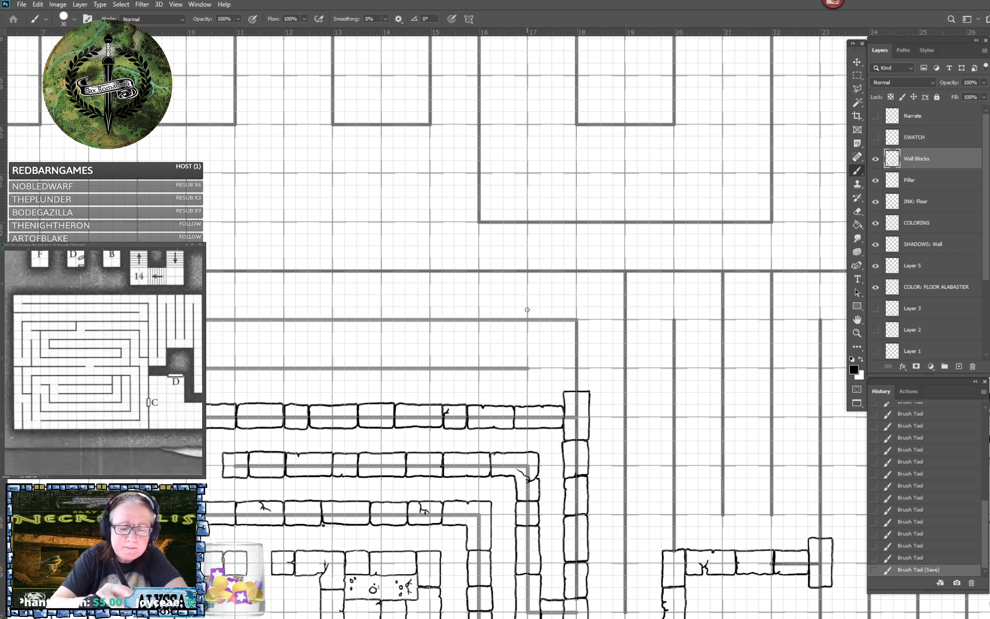
{"action": "left_click_drag", "start_coordinate": [528, 332], "coordinate": [563, 330]}
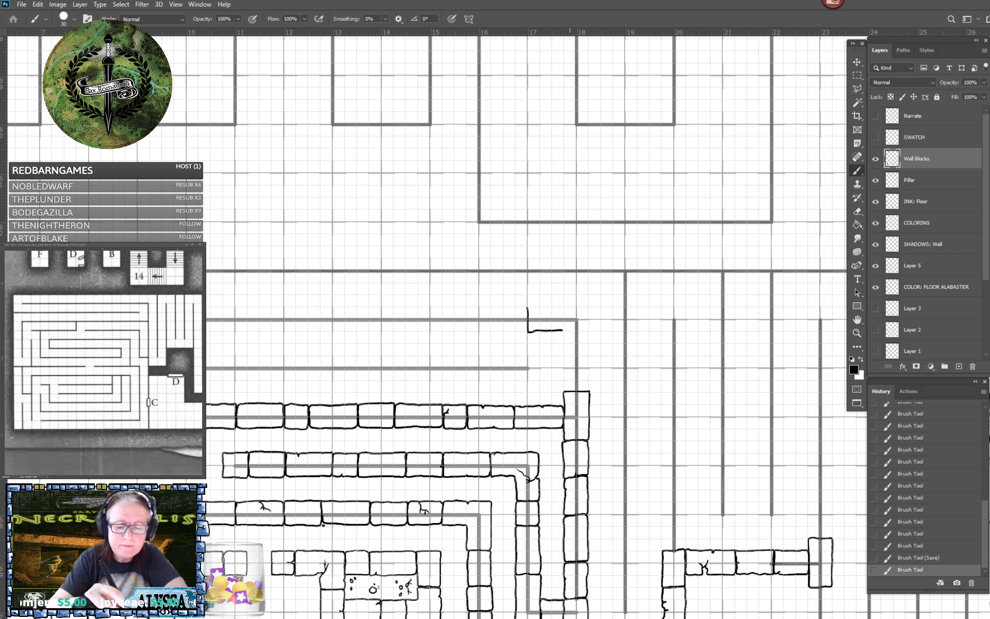
{"action": "left_click_drag", "start_coordinate": [515, 299], "coordinate": [530, 338]}
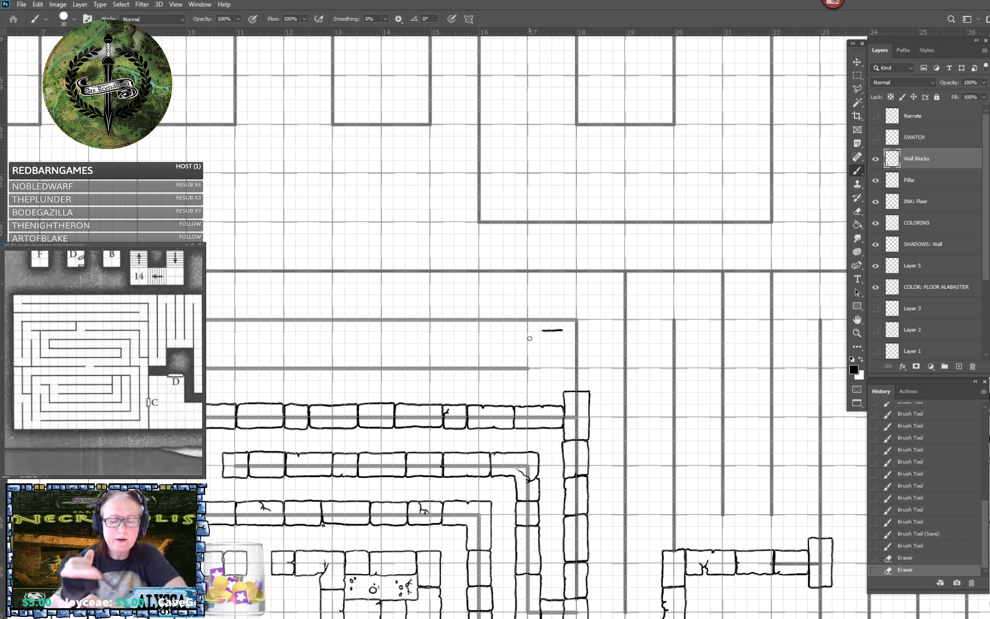
{"action": "mouse_move", "coordinate": [560, 307]}
{"action": "left_mouse_down"}
{"action": "mouse_move", "coordinate": [546, 331]}
{"action": "mouse_move", "coordinate": [562, 306]}
{"action": "mouse_move", "coordinate": [587, 306]}
{"action": "mouse_move", "coordinate": [566, 355]}
{"action": "mouse_move", "coordinate": [587, 355]}
{"action": "mouse_move", "coordinate": [588, 306]}
{"action": "left_mouse_up"}
{"action": "left_click", "coordinate": [569, 306]}
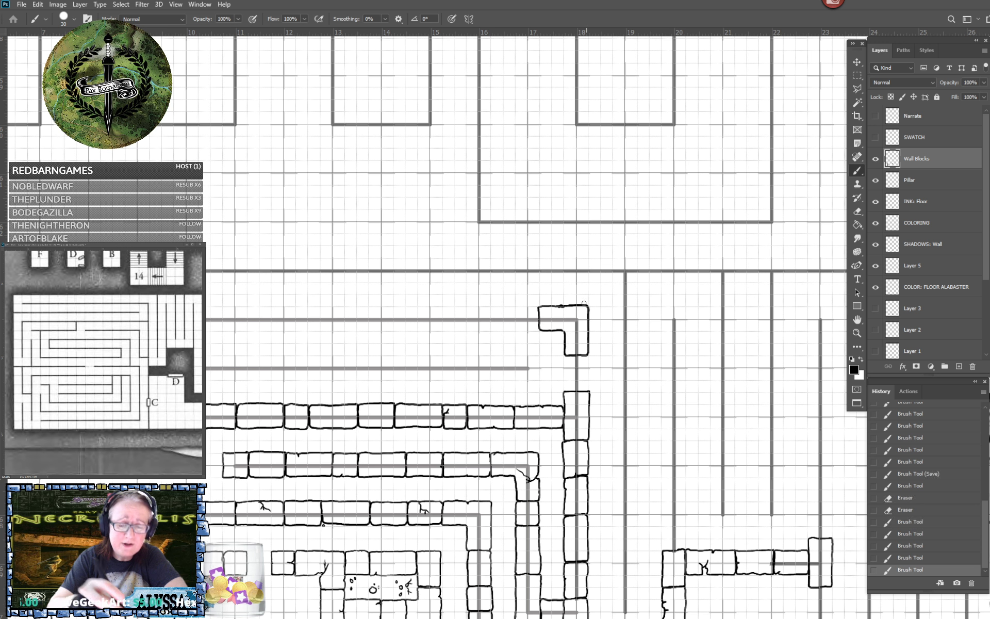
Ink a wall block joining the L-shaped corner to the column of blocks below it.
{"action": "key", "text": "ctrl+plus"}
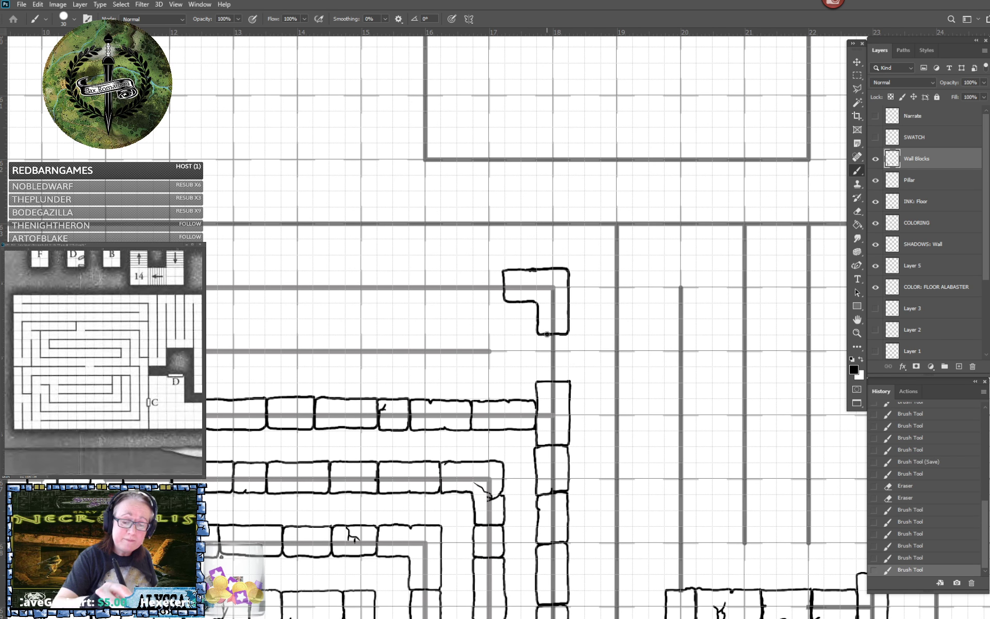
{"action": "mouse_move", "coordinate": [547, 335]}
{"action": "left_mouse_down"}
{"action": "mouse_move", "coordinate": [535, 378]}
{"action": "mouse_move", "coordinate": [566, 383]}
{"action": "mouse_move", "coordinate": [567, 335]}
{"action": "left_mouse_up"}
{"action": "left_click_drag", "start_coordinate": [594, 258], "coordinate": [555, 336]}
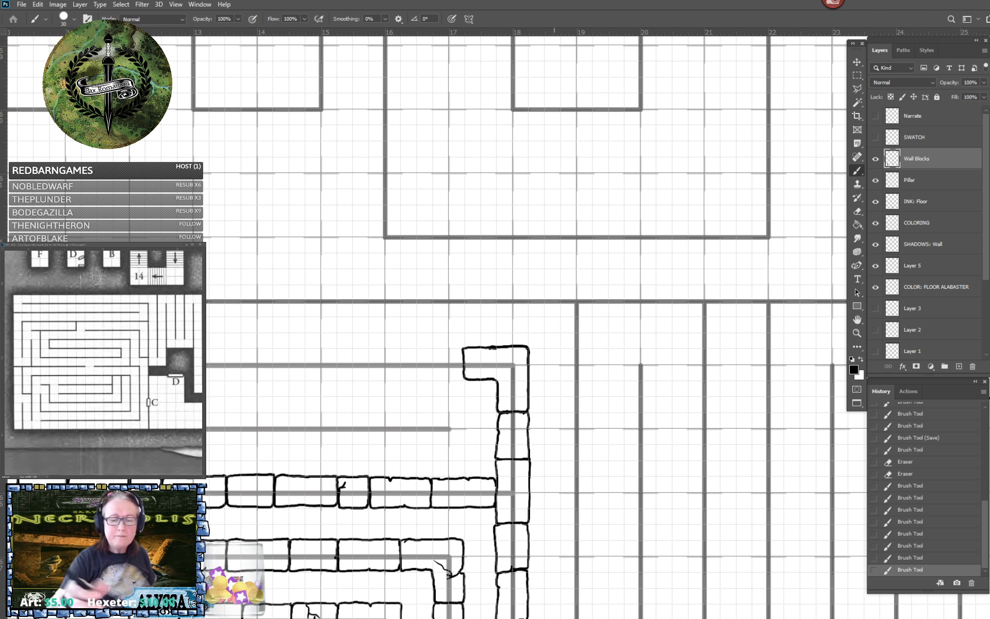
On the vertical guideline at mark 19, ink a T of two blocks at the north end and a square block plus a cracked block at the south end.
{"action": "mouse_move", "coordinate": [546, 288]}
{"action": "left_mouse_down"}
{"action": "mouse_move", "coordinate": [548, 315]}
{"action": "mouse_move", "coordinate": [608, 316]}
{"action": "mouse_move", "coordinate": [608, 285]}
{"action": "mouse_move", "coordinate": [544, 287]}
{"action": "mouse_move", "coordinate": [561, 324]}
{"action": "mouse_move", "coordinate": [562, 379]}
{"action": "mouse_move", "coordinate": [591, 378]}
{"action": "mouse_move", "coordinate": [590, 317]}
{"action": "left_mouse_up"}
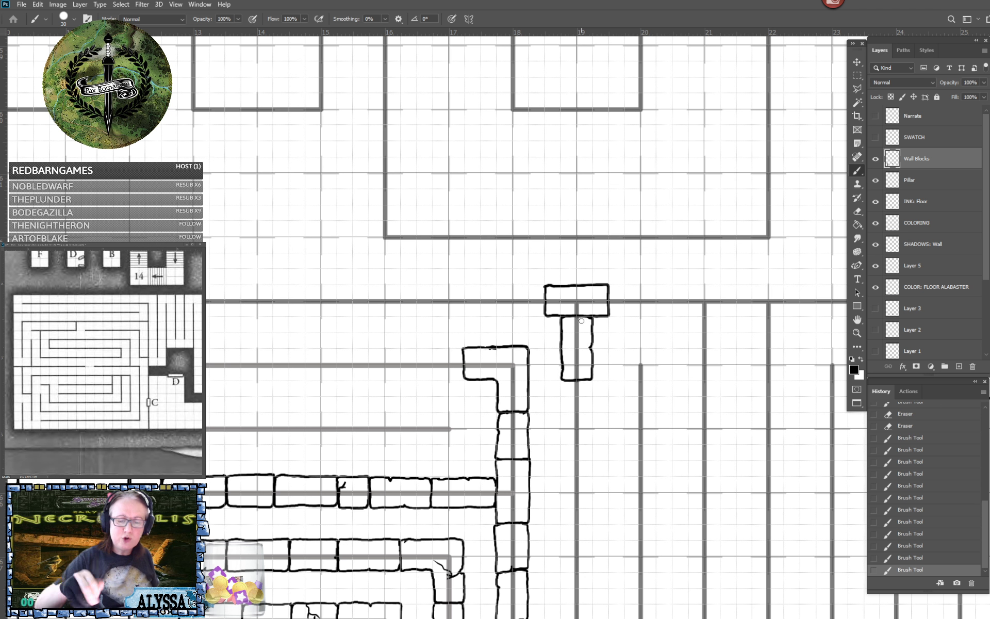
{"action": "scroll", "coordinate": [582, 318], "scroll_direction": "down", "scroll_amount": 5}
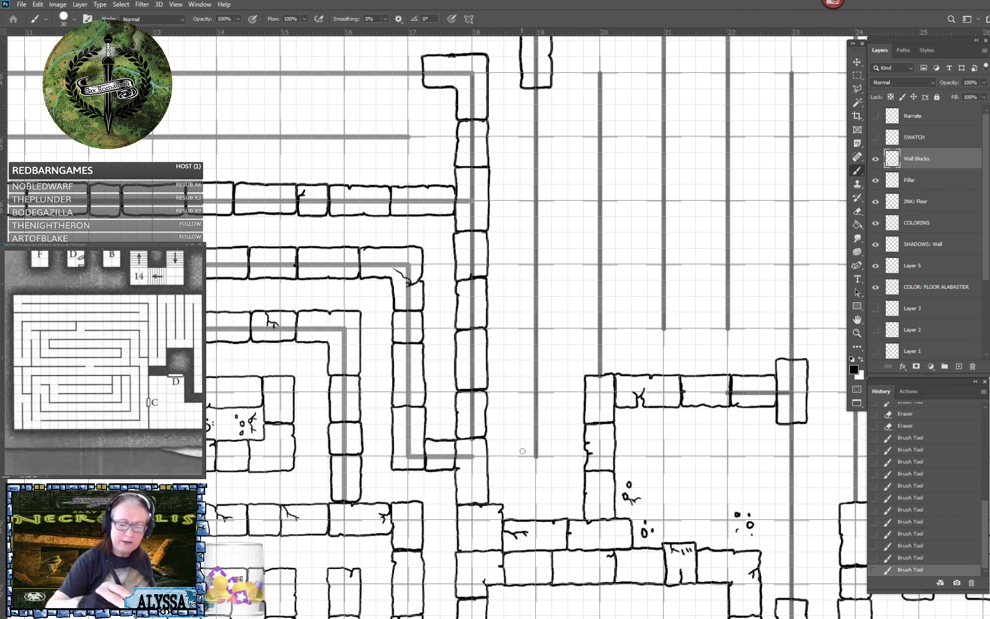
{"action": "mouse_move", "coordinate": [521, 441]}
{"action": "left_mouse_down"}
{"action": "mouse_move", "coordinate": [520, 470]}
{"action": "mouse_move", "coordinate": [551, 469]}
{"action": "mouse_move", "coordinate": [551, 439]}
{"action": "mouse_move", "coordinate": [520, 441]}
{"action": "left_mouse_up"}
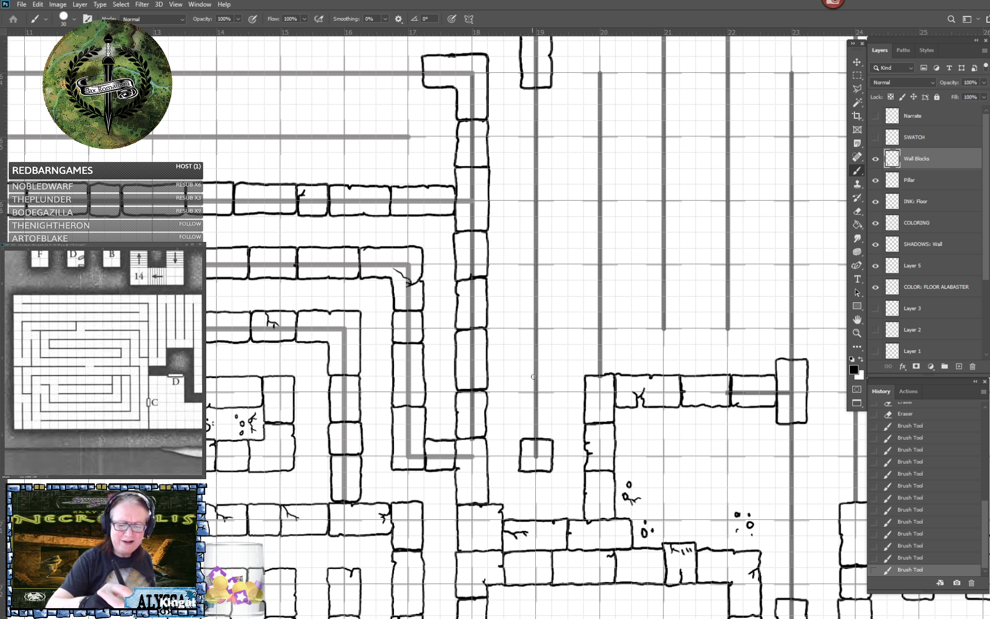
{"action": "mouse_move", "coordinate": [538, 376]}
{"action": "left_mouse_down"}
{"action": "mouse_move", "coordinate": [530, 397]}
{"action": "mouse_move", "coordinate": [521, 434]}
{"action": "left_mouse_up"}
{"action": "mouse_move", "coordinate": [536, 376]}
{"action": "left_mouse_down"}
{"action": "mouse_move", "coordinate": [550, 385]}
{"action": "mouse_move", "coordinate": [550, 435]}
{"action": "mouse_move", "coordinate": [551, 423]}
{"action": "left_mouse_up"}
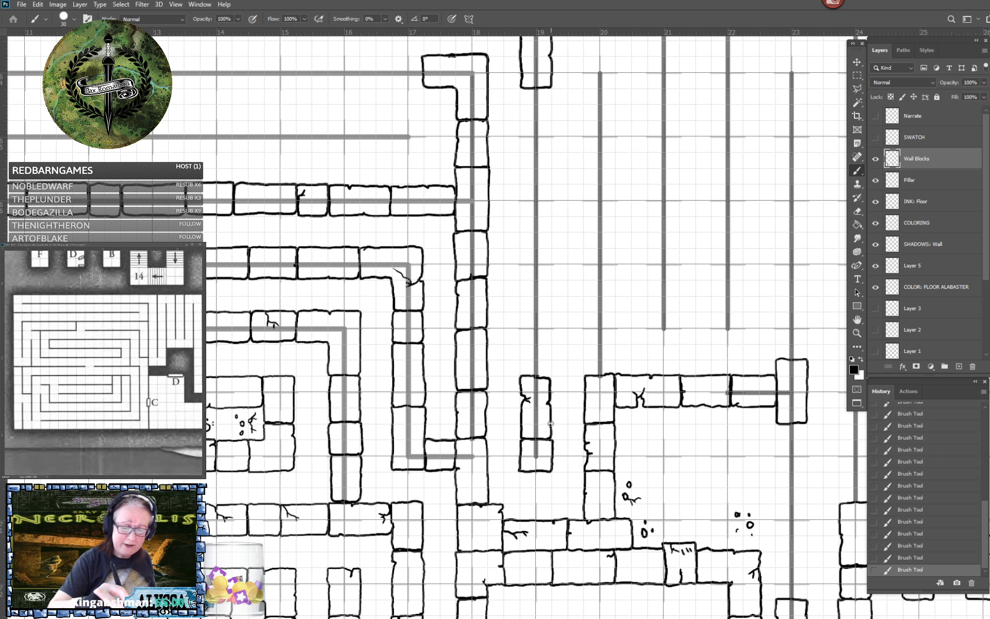
Extend the southern wall section at mark 19 northward with two long blocks, erasing and redrawing the first one's misplaced outline.
{"action": "scroll", "coordinate": [557, 409], "scroll_direction": "up", "scroll_amount": 2}
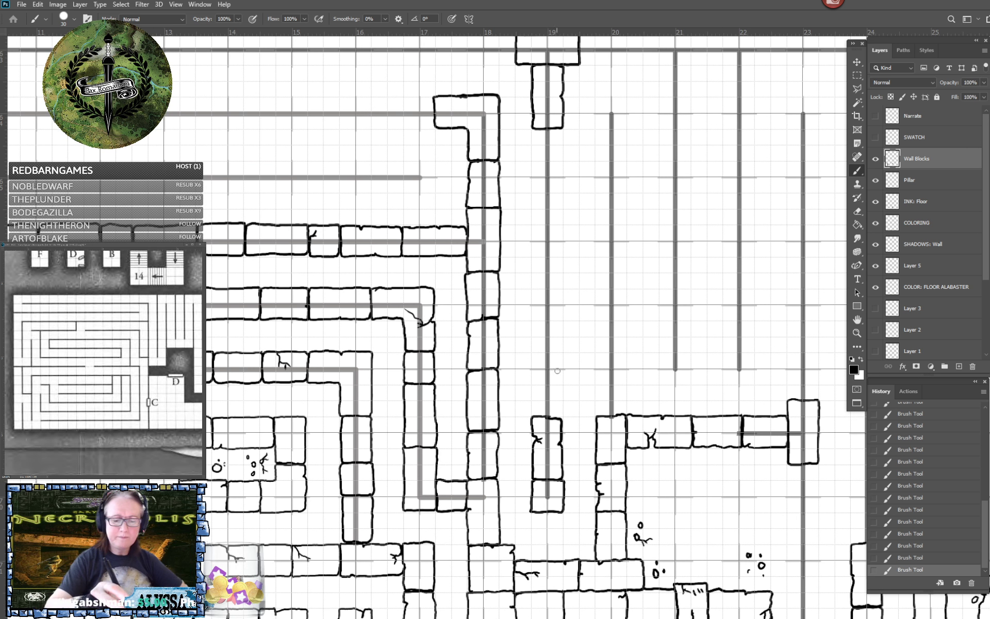
{"action": "mouse_move", "coordinate": [547, 369]}
{"action": "left_mouse_down"}
{"action": "mouse_move", "coordinate": [531, 380]}
{"action": "mouse_move", "coordinate": [546, 376]}
{"action": "mouse_move", "coordinate": [529, 371]}
{"action": "left_mouse_up"}
{"action": "key", "text": "e"}
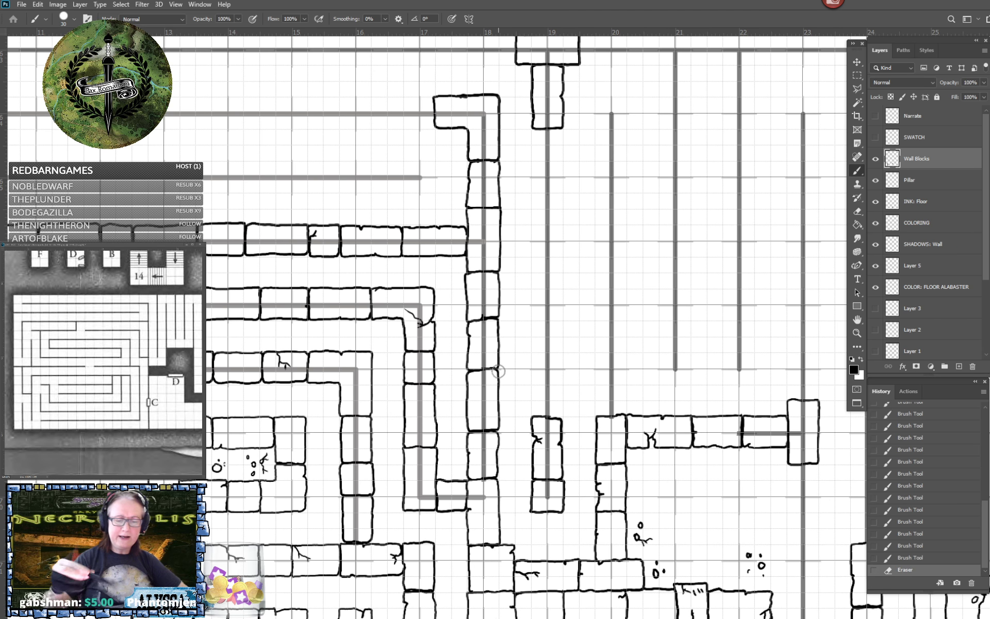
{"action": "mouse_move", "coordinate": [532, 358]}
{"action": "left_mouse_down"}
{"action": "mouse_move", "coordinate": [562, 352]}
{"action": "mouse_move", "coordinate": [561, 412]}
{"action": "left_mouse_up"}
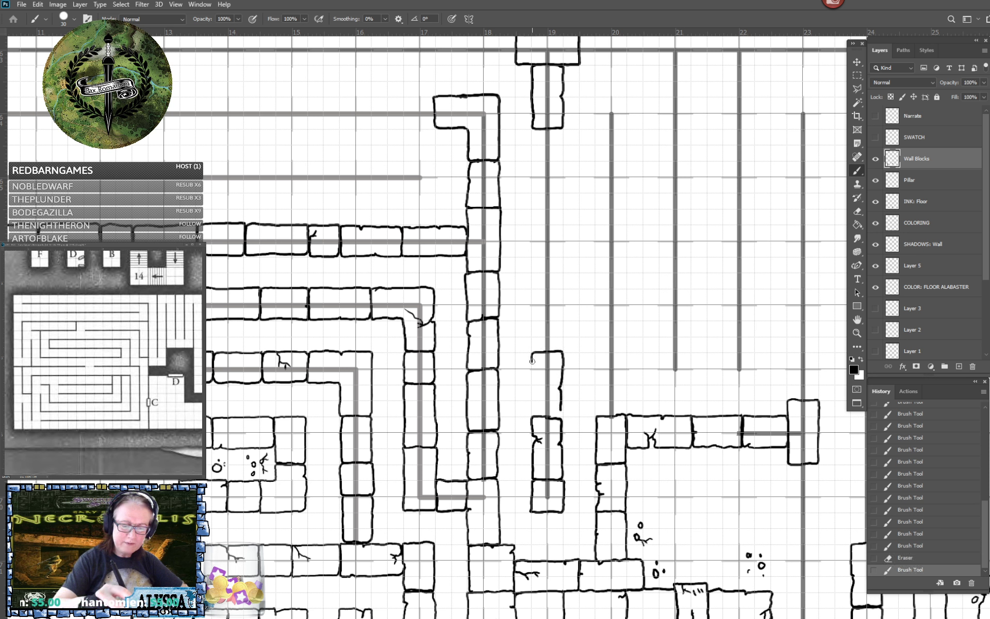
{"action": "mouse_move", "coordinate": [532, 361]}
{"action": "left_mouse_down"}
{"action": "mouse_move", "coordinate": [531, 415]}
{"action": "mouse_move", "coordinate": [563, 418]}
{"action": "mouse_move", "coordinate": [563, 404]}
{"action": "left_mouse_up"}
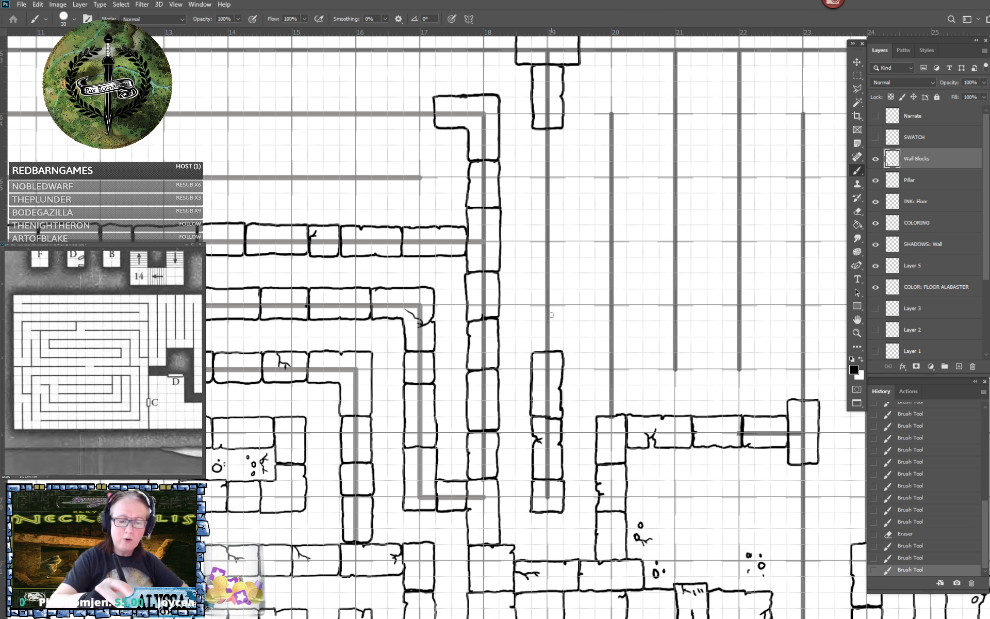
{"action": "mouse_move", "coordinate": [551, 288]}
{"action": "left_mouse_down"}
{"action": "mouse_move", "coordinate": [536, 290]}
{"action": "mouse_move", "coordinate": [532, 355]}
{"action": "left_mouse_up"}
{"action": "mouse_move", "coordinate": [549, 288]}
{"action": "left_mouse_down"}
{"action": "mouse_move", "coordinate": [564, 301]}
{"action": "mouse_move", "coordinate": [562, 353]}
{"action": "left_mouse_up"}
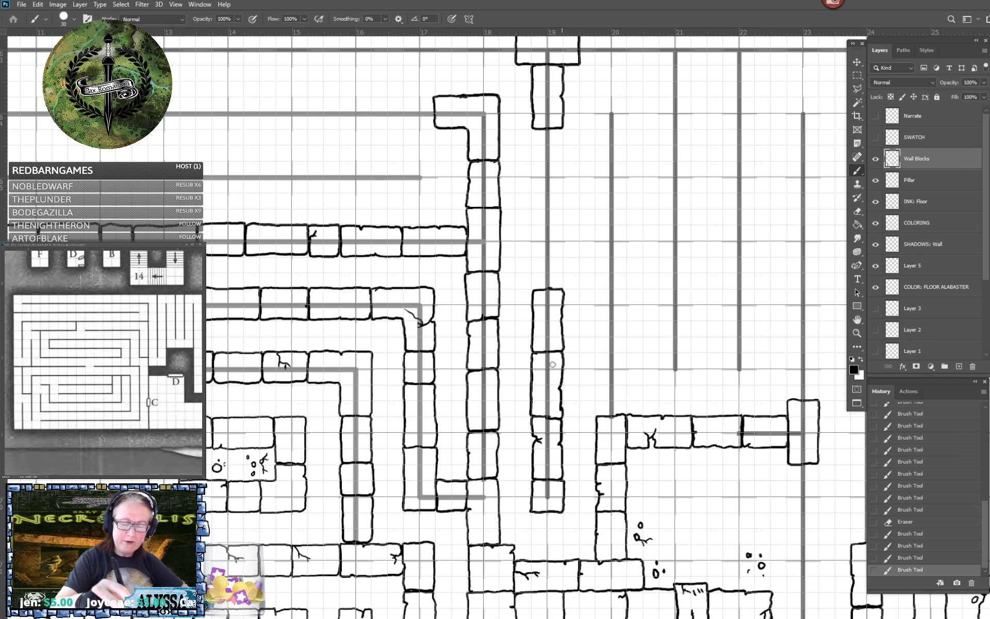
Fill the gap in the vertical wall at mark 19 with inked blocks up to the northern T, and save the document.
{"action": "scroll", "coordinate": [552, 364], "scroll_direction": "up", "scroll_amount": 3}
{"action": "scroll", "coordinate": [552, 365], "scroll_direction": "right", "scroll_amount": 1}
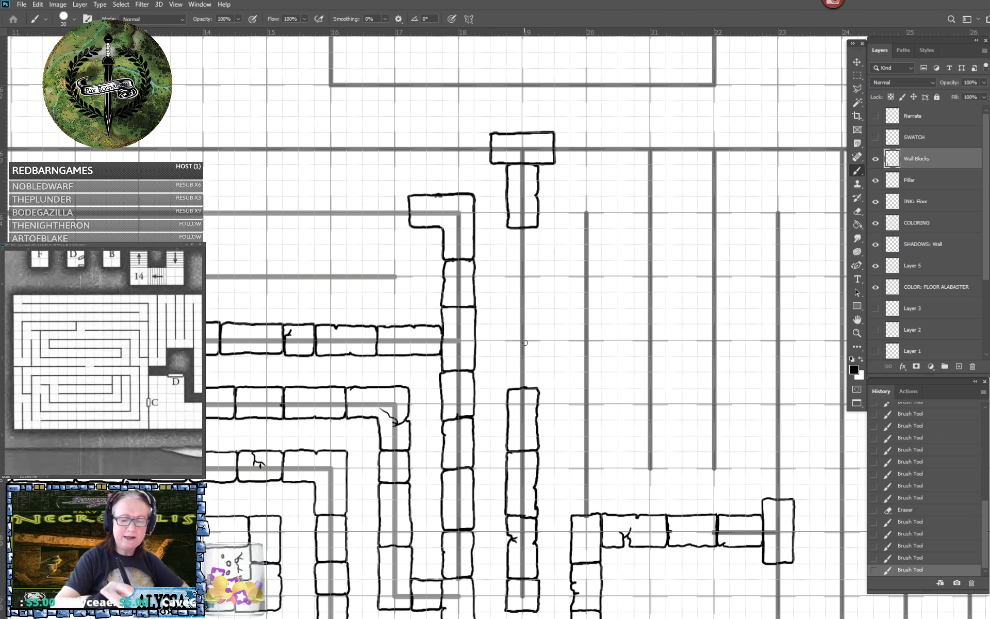
{"action": "mouse_move", "coordinate": [525, 340]}
{"action": "left_mouse_down"}
{"action": "mouse_move", "coordinate": [507, 346]}
{"action": "mouse_move", "coordinate": [508, 387]}
{"action": "mouse_move", "coordinate": [534, 387]}
{"action": "mouse_move", "coordinate": [540, 352]}
{"action": "mouse_move", "coordinate": [525, 341]}
{"action": "left_mouse_up"}
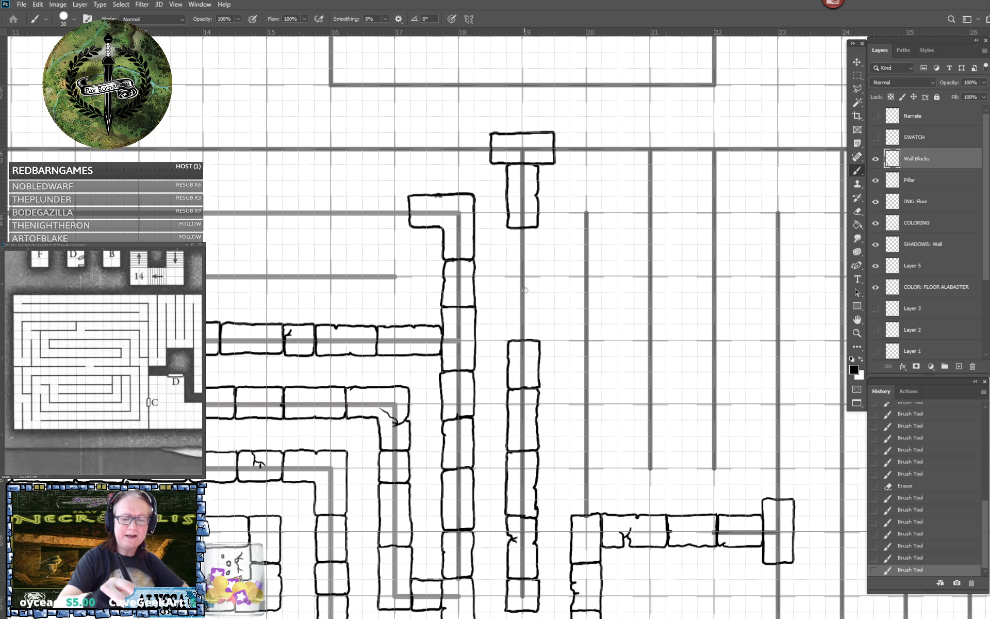
{"action": "mouse_move", "coordinate": [523, 292]}
{"action": "left_mouse_down"}
{"action": "mouse_move", "coordinate": [508, 292]}
{"action": "mouse_move", "coordinate": [507, 340]}
{"action": "mouse_move", "coordinate": [538, 325]}
{"action": "mouse_move", "coordinate": [536, 291]}
{"action": "mouse_move", "coordinate": [519, 291]}
{"action": "left_mouse_up"}
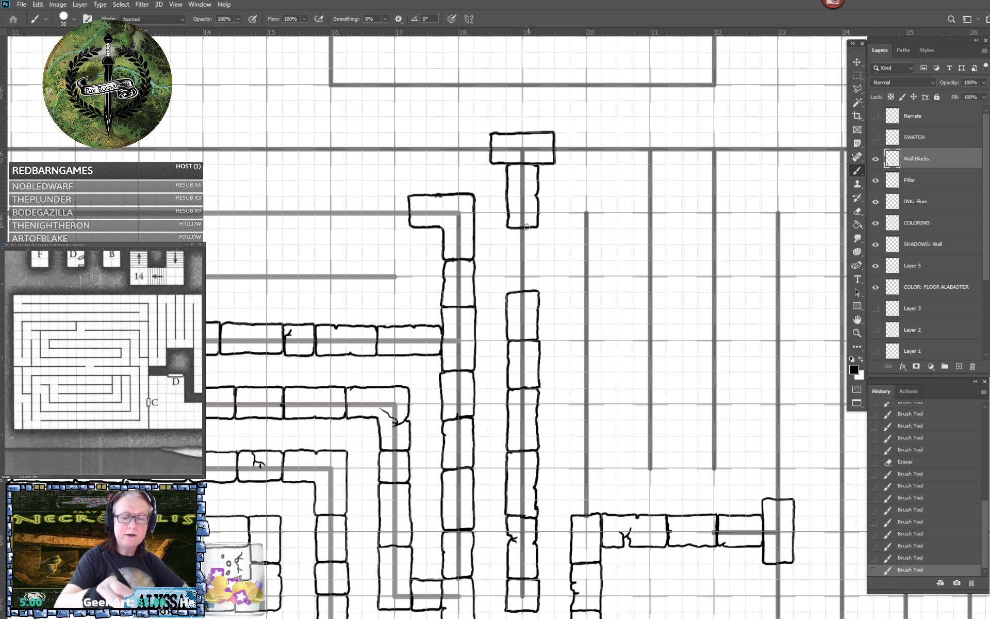
{"action": "mouse_move", "coordinate": [519, 228]}
{"action": "left_mouse_down"}
{"action": "mouse_move", "coordinate": [506, 233]}
{"action": "mouse_move", "coordinate": [512, 294]}
{"action": "mouse_move", "coordinate": [539, 291]}
{"action": "mouse_move", "coordinate": [534, 227]}
{"action": "left_mouse_up"}
{"action": "scroll", "coordinate": [520, 234], "scroll_direction": "down", "scroll_amount": 5}
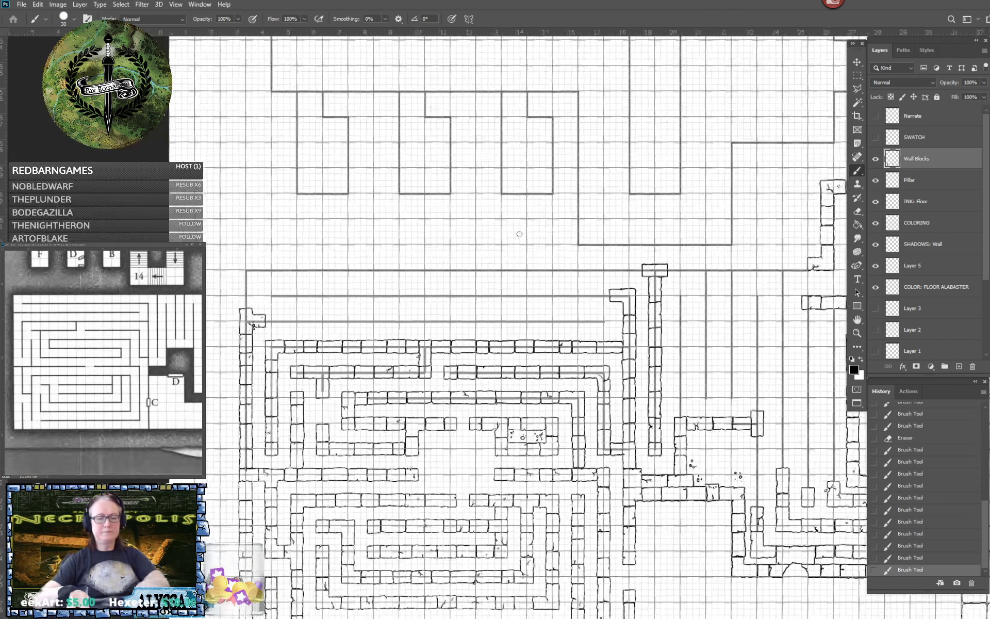
{"action": "scroll", "coordinate": [520, 234], "scroll_direction": "up", "scroll_amount": 2}
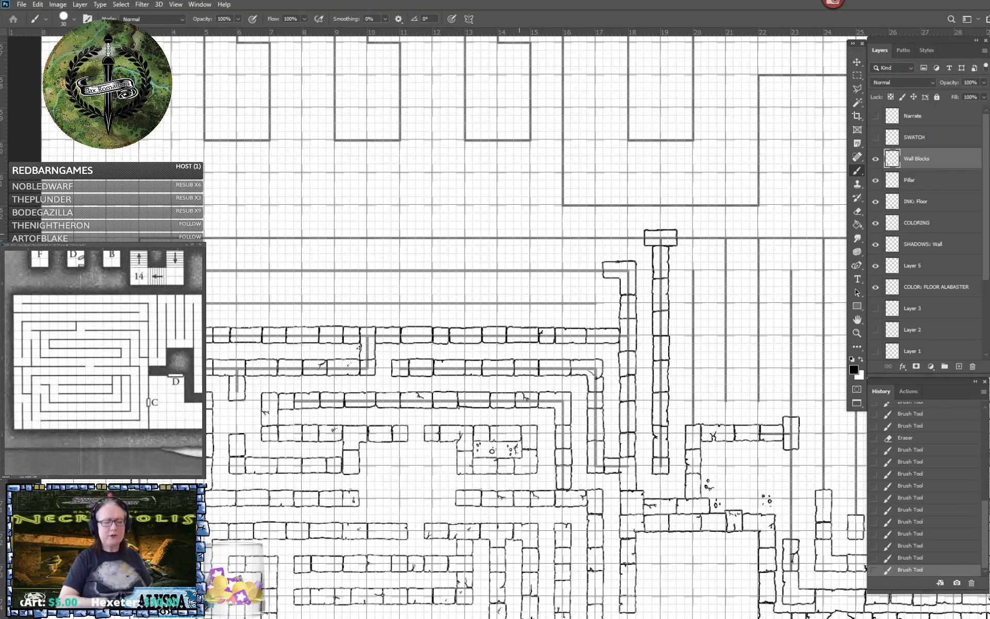
{"action": "key", "text": "ctrl+s"}
Cap the maze's western wall at mark 3 with a block and an L-shaped corner, and ink a square block where the second guideline starts at mark 4.
{"action": "scroll", "coordinate": [519, 234], "scroll_direction": "up", "scroll_amount": 3}
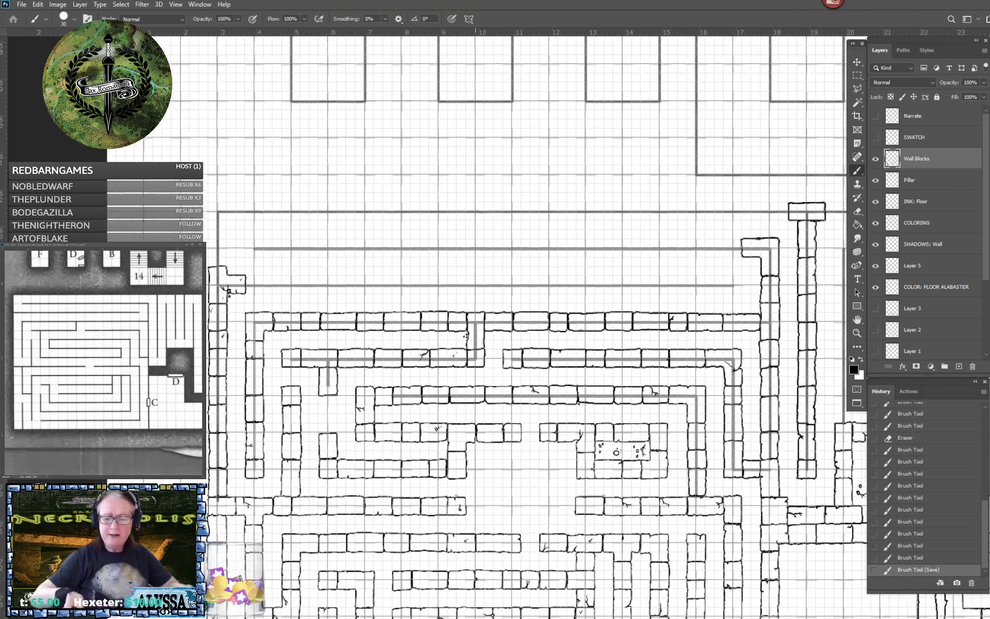
{"action": "scroll", "coordinate": [519, 234], "scroll_direction": "up", "scroll_amount": 2}
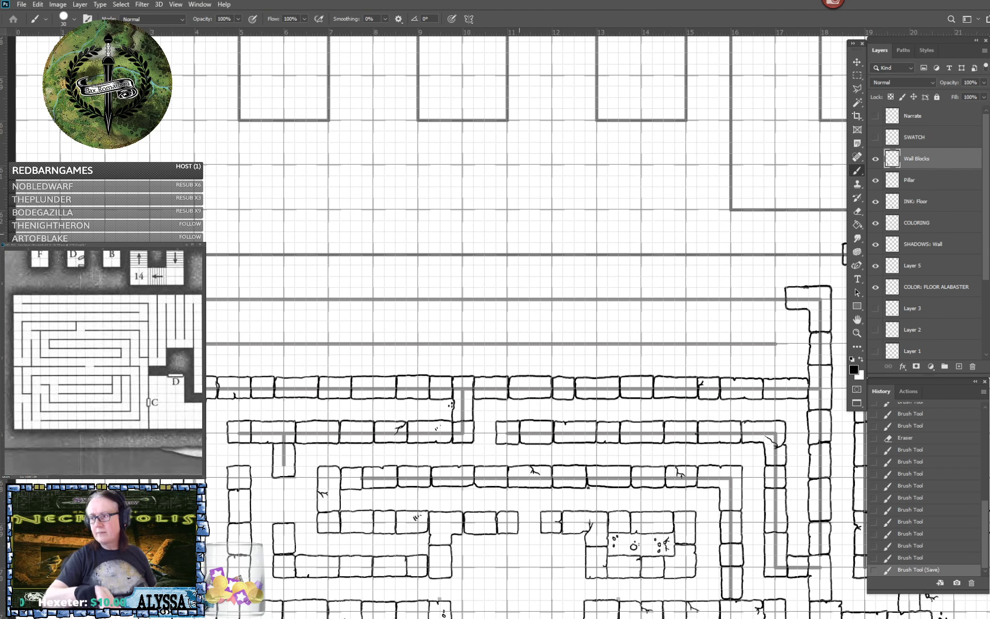
{"action": "left_click_drag", "start_coordinate": [520, 234], "coordinate": [526, 238]}
{"action": "scroll", "coordinate": [520, 234], "scroll_direction": "up", "scroll_amount": 2}
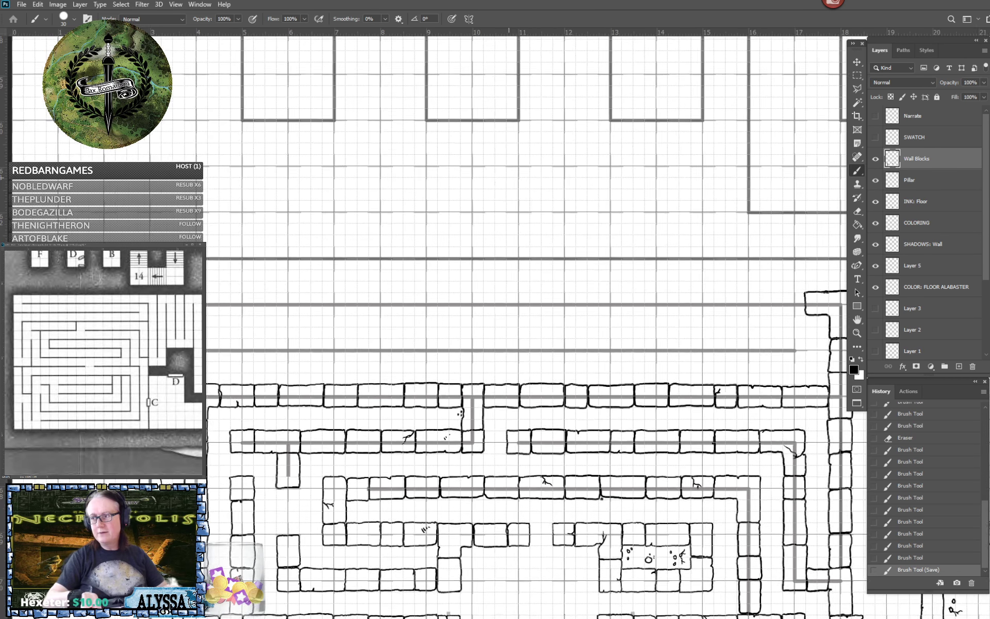
{"action": "scroll", "coordinate": [520, 234], "scroll_direction": "up", "scroll_amount": 2}
{"action": "left_click_drag", "start_coordinate": [519, 234], "coordinate": [719, 219]}
{"action": "left_click_drag", "start_coordinate": [520, 234], "coordinate": [555, 298]}
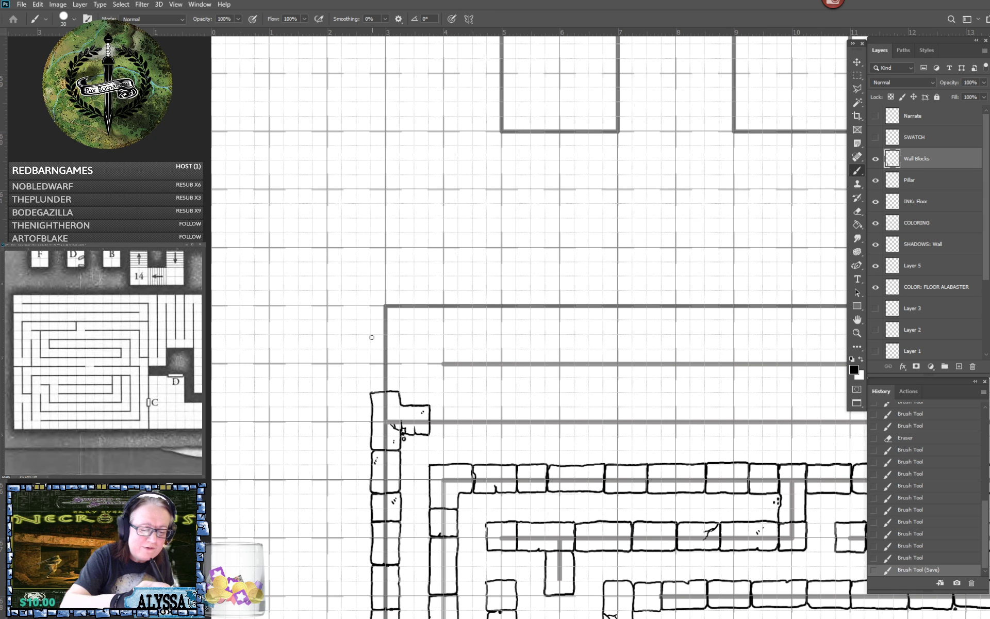
{"action": "mouse_move", "coordinate": [372, 337]}
{"action": "left_mouse_down"}
{"action": "mouse_move", "coordinate": [372, 392]}
{"action": "mouse_move", "coordinate": [399, 376]}
{"action": "mouse_move", "coordinate": [399, 344]}
{"action": "mouse_move", "coordinate": [398, 334]}
{"action": "mouse_move", "coordinate": [370, 336]}
{"action": "left_mouse_up"}
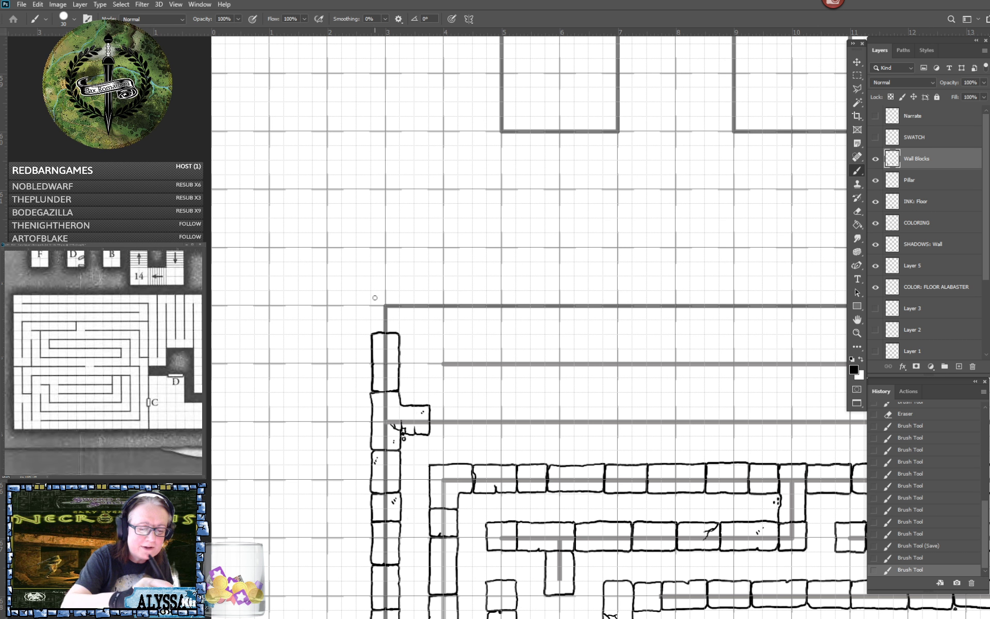
{"action": "left_click_drag", "start_coordinate": [371, 290], "coordinate": [372, 334]}
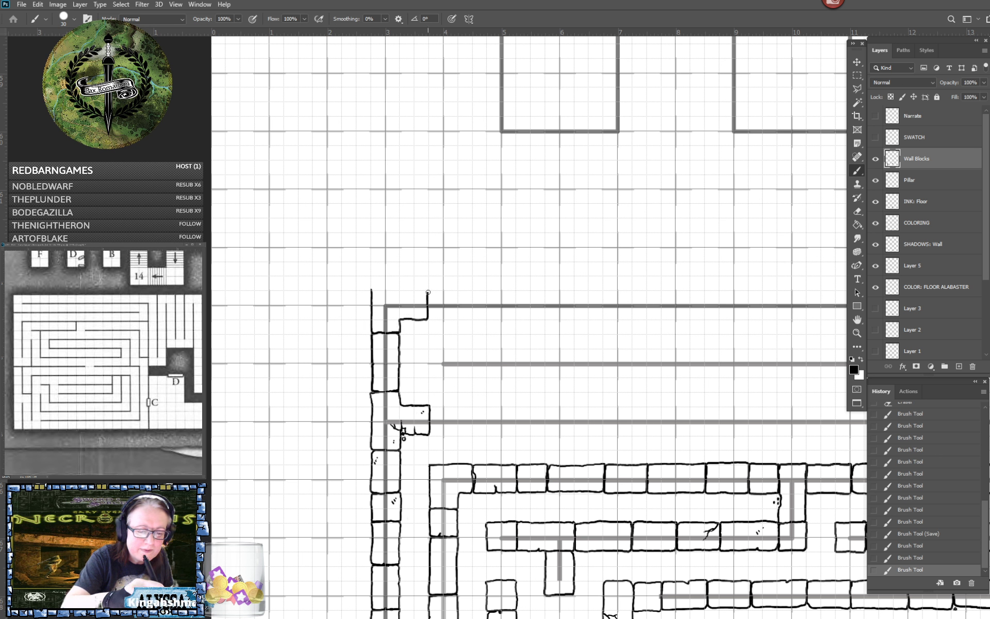
{"action": "mouse_move", "coordinate": [418, 290]}
{"action": "left_mouse_down"}
{"action": "mouse_move", "coordinate": [367, 303]}
{"action": "mouse_move", "coordinate": [280, 301]}
{"action": "left_mouse_up"}
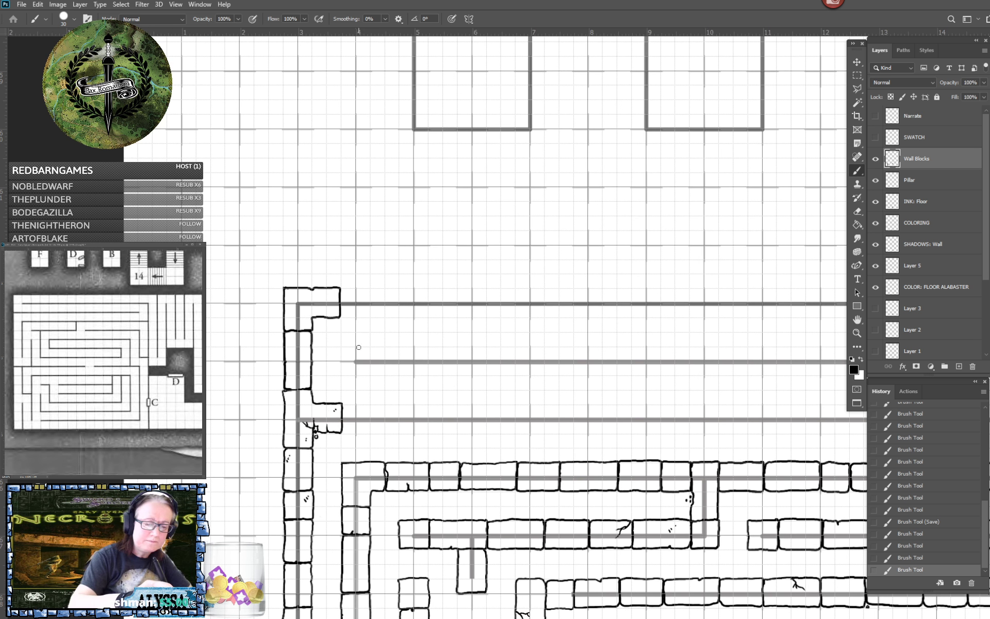
{"action": "mouse_move", "coordinate": [355, 347]}
{"action": "left_mouse_down"}
{"action": "mouse_move", "coordinate": [339, 350]}
{"action": "mouse_move", "coordinate": [340, 366]}
{"action": "mouse_move", "coordinate": [362, 376]}
{"action": "mouse_move", "coordinate": [370, 355]}
{"action": "mouse_move", "coordinate": [360, 346]}
{"action": "left_mouse_up"}
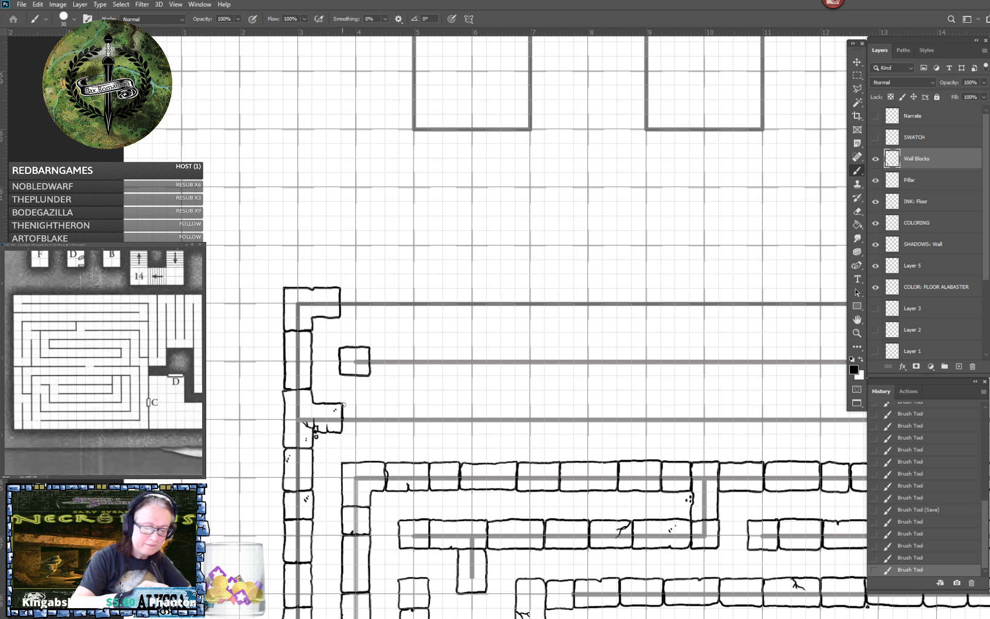
Ink seven blocks eastward from the western wall's stub along the third guideline to mark 10, cracking the fifth, and save the document.
{"action": "left_click_drag", "start_coordinate": [343, 405], "coordinate": [400, 413]}
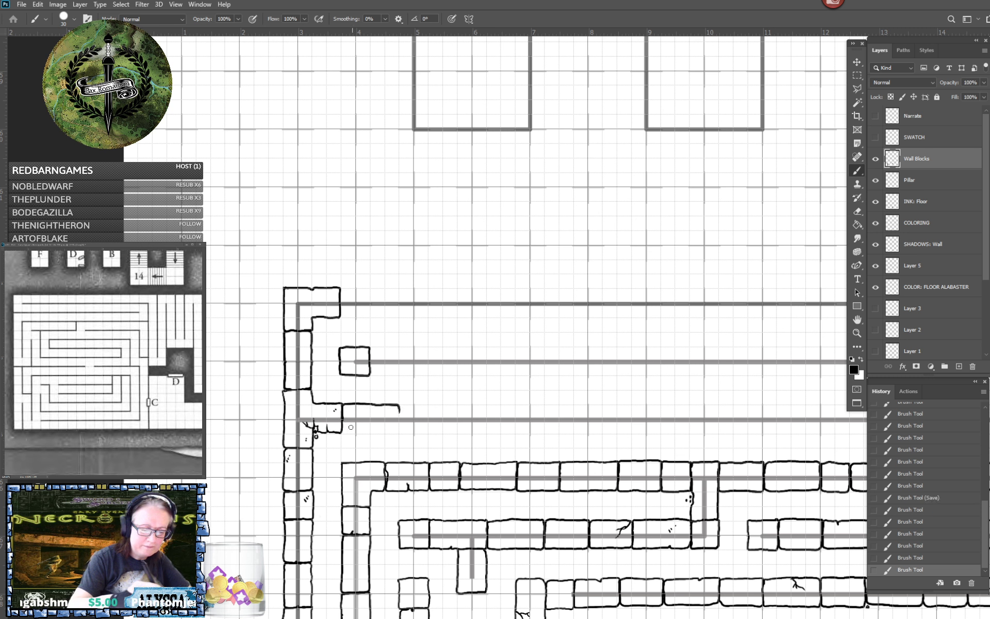
{"action": "mouse_move", "coordinate": [343, 432]}
{"action": "left_mouse_down"}
{"action": "mouse_move", "coordinate": [400, 432]}
{"action": "mouse_move", "coordinate": [400, 409]}
{"action": "mouse_move", "coordinate": [441, 405]}
{"action": "left_mouse_up"}
{"action": "mouse_move", "coordinate": [399, 433]}
{"action": "left_mouse_down"}
{"action": "mouse_move", "coordinate": [441, 434]}
{"action": "mouse_move", "coordinate": [441, 405]}
{"action": "left_mouse_up"}
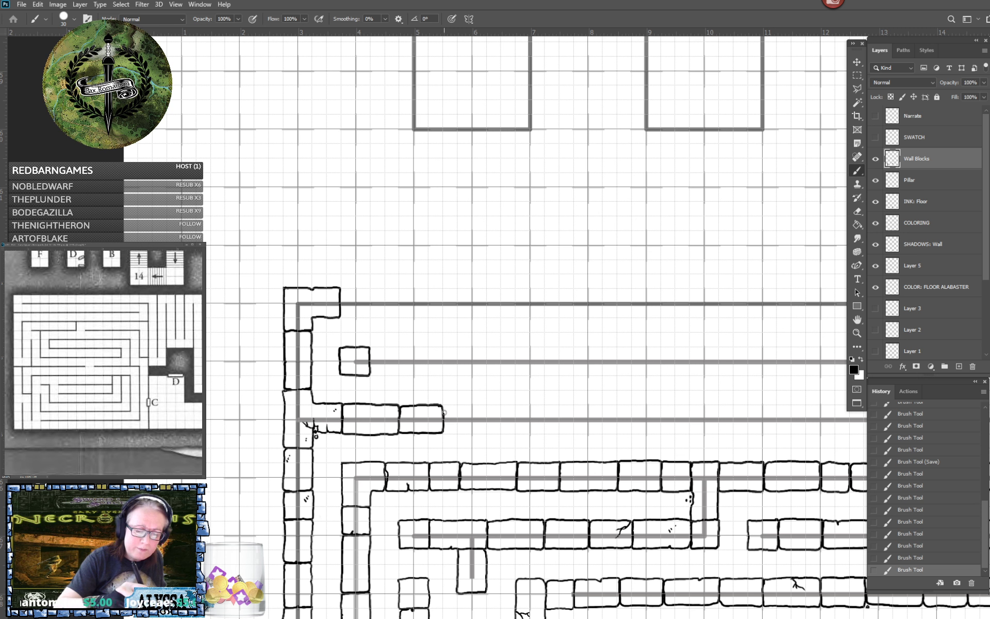
{"action": "left_click_drag", "start_coordinate": [444, 412], "coordinate": [498, 404]}
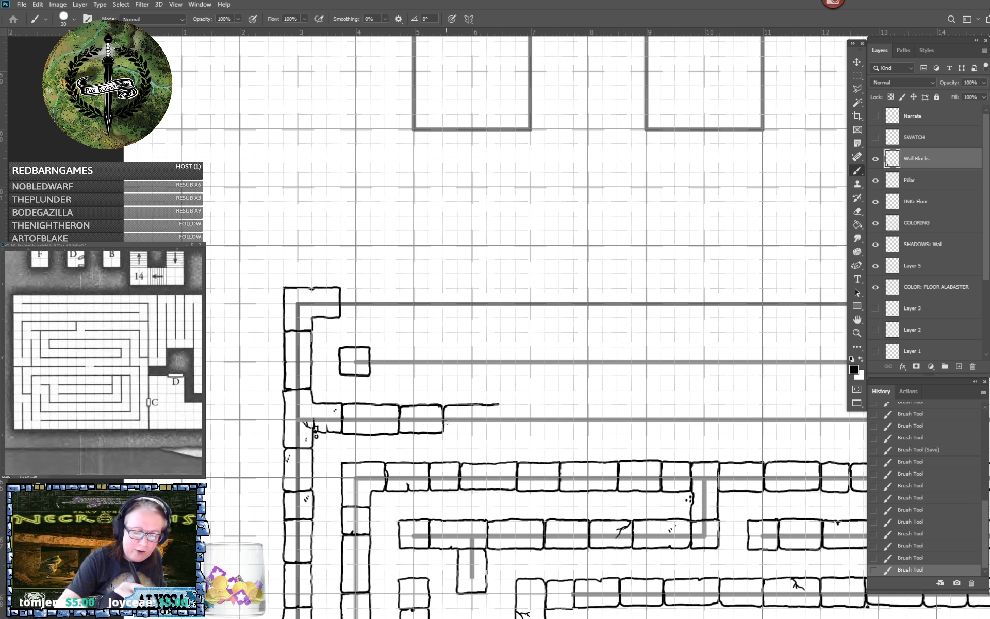
{"action": "mouse_move", "coordinate": [444, 423]}
{"action": "left_mouse_down"}
{"action": "mouse_move", "coordinate": [452, 434]}
{"action": "mouse_move", "coordinate": [495, 434]}
{"action": "mouse_move", "coordinate": [500, 403]}
{"action": "mouse_move", "coordinate": [546, 403]}
{"action": "left_mouse_up"}
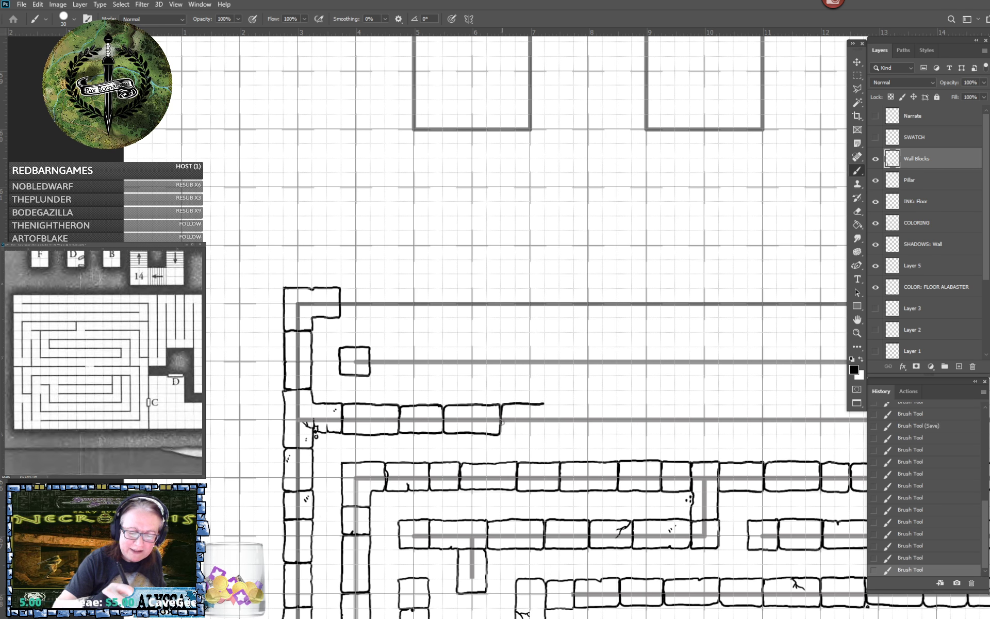
{"action": "mouse_move", "coordinate": [501, 429]}
{"action": "left_mouse_down"}
{"action": "mouse_move", "coordinate": [542, 433]}
{"action": "mouse_move", "coordinate": [542, 405]}
{"action": "mouse_move", "coordinate": [547, 417]}
{"action": "mouse_move", "coordinate": [547, 405]}
{"action": "mouse_move", "coordinate": [600, 405]}
{"action": "mouse_move", "coordinate": [602, 413]}
{"action": "mouse_move", "coordinate": [545, 426]}
{"action": "mouse_move", "coordinate": [567, 434]}
{"action": "mouse_move", "coordinate": [597, 433]}
{"action": "mouse_move", "coordinate": [602, 408]}
{"action": "mouse_move", "coordinate": [644, 404]}
{"action": "left_mouse_up"}
{"action": "mouse_move", "coordinate": [602, 429]}
{"action": "left_mouse_down"}
{"action": "mouse_move", "coordinate": [645, 430]}
{"action": "mouse_move", "coordinate": [646, 403]}
{"action": "mouse_move", "coordinate": [652, 432]}
{"action": "mouse_move", "coordinate": [650, 403]}
{"action": "mouse_move", "coordinate": [702, 403]}
{"action": "left_mouse_up"}
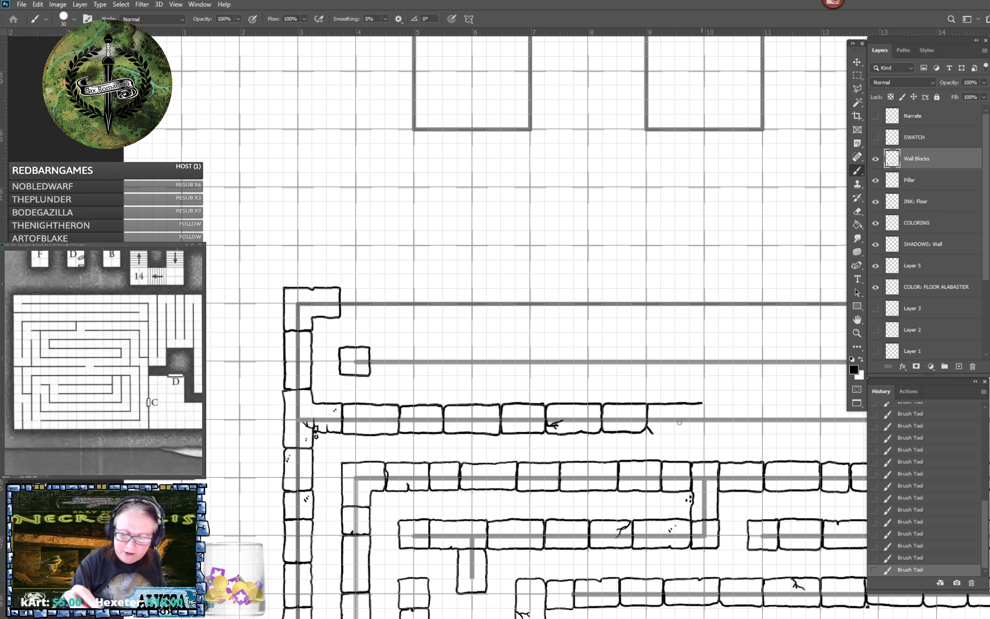
{"action": "mouse_move", "coordinate": [651, 432]}
{"action": "left_mouse_down"}
{"action": "mouse_move", "coordinate": [702, 432]}
{"action": "mouse_move", "coordinate": [704, 403]}
{"action": "left_mouse_up"}
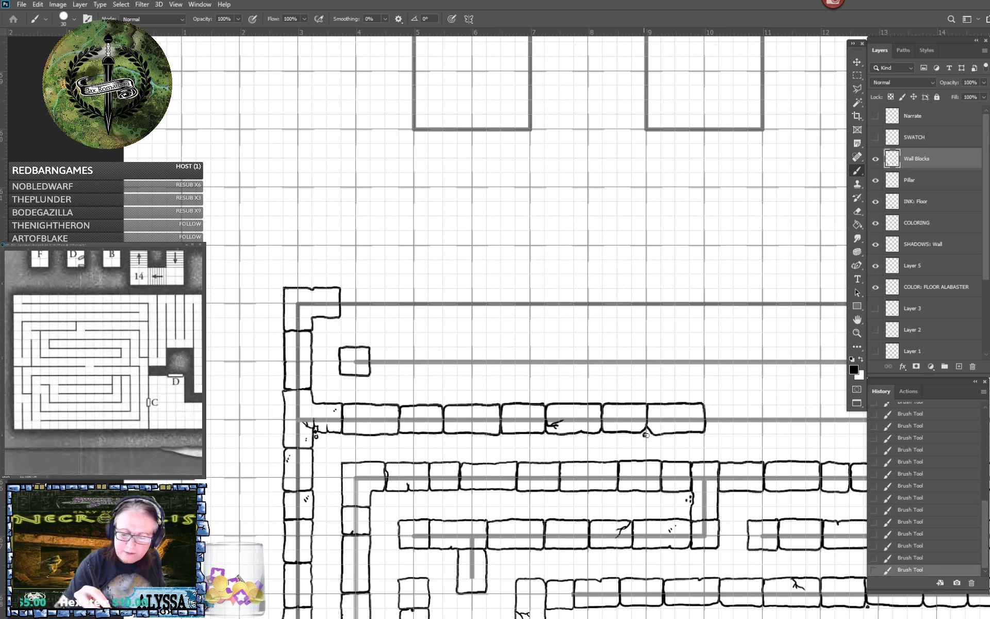
{"action": "scroll", "coordinate": [645, 434], "scroll_direction": "down", "scroll_amount": 3}
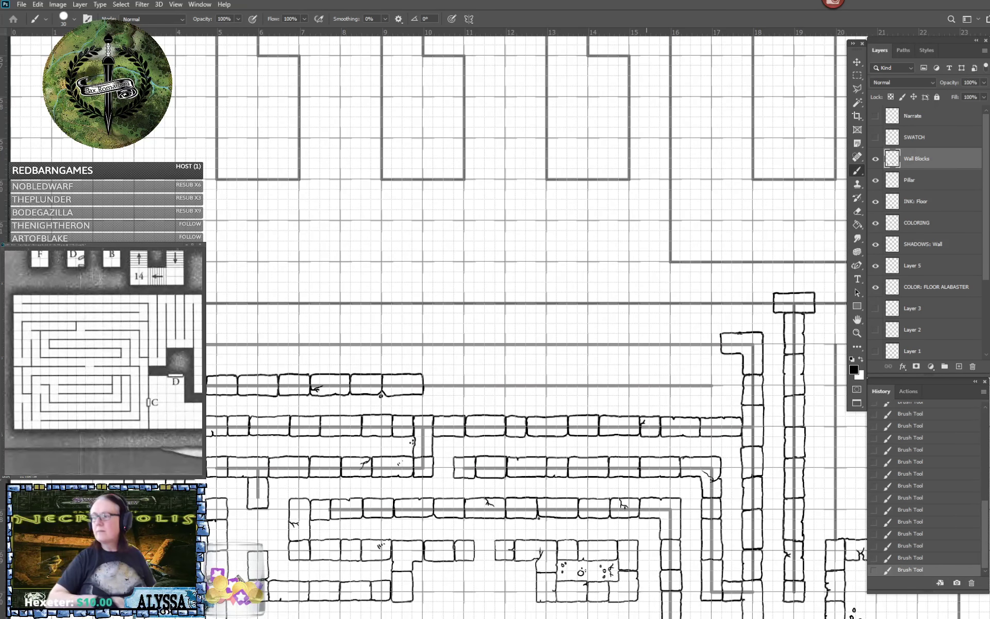
{"action": "key", "text": "ctrl+s"}
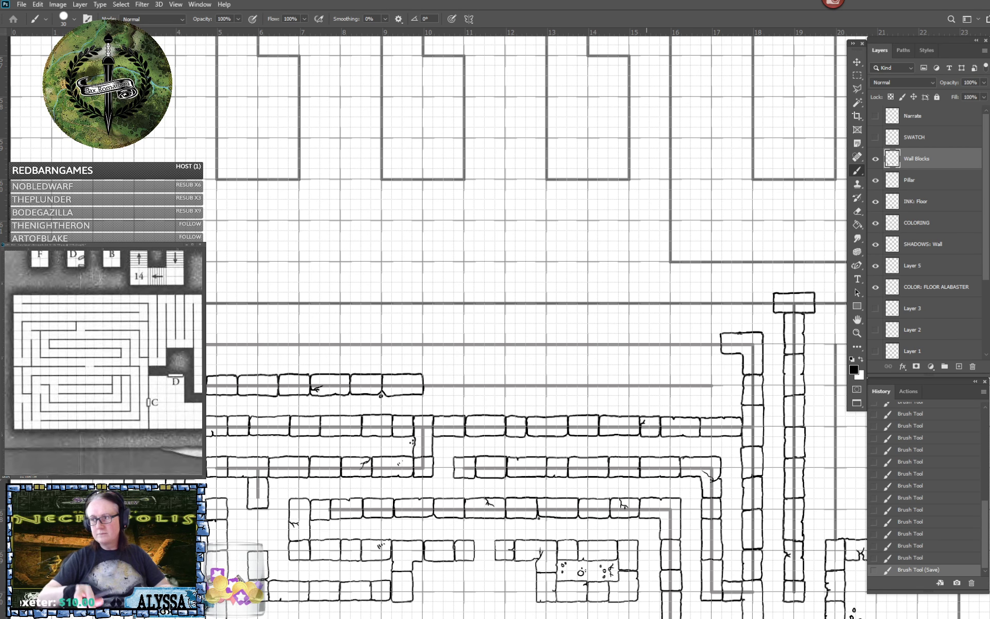
Ink a square end block at mark 17 on the third guideline and two longer blocks west of it.
{"action": "scroll", "coordinate": [646, 435], "scroll_direction": "up", "scroll_amount": 1}
{"action": "scroll", "coordinate": [645, 434], "scroll_direction": "right", "scroll_amount": 1}
{"action": "scroll", "coordinate": [786, 582], "scroll_direction": "up", "scroll_amount": 2}
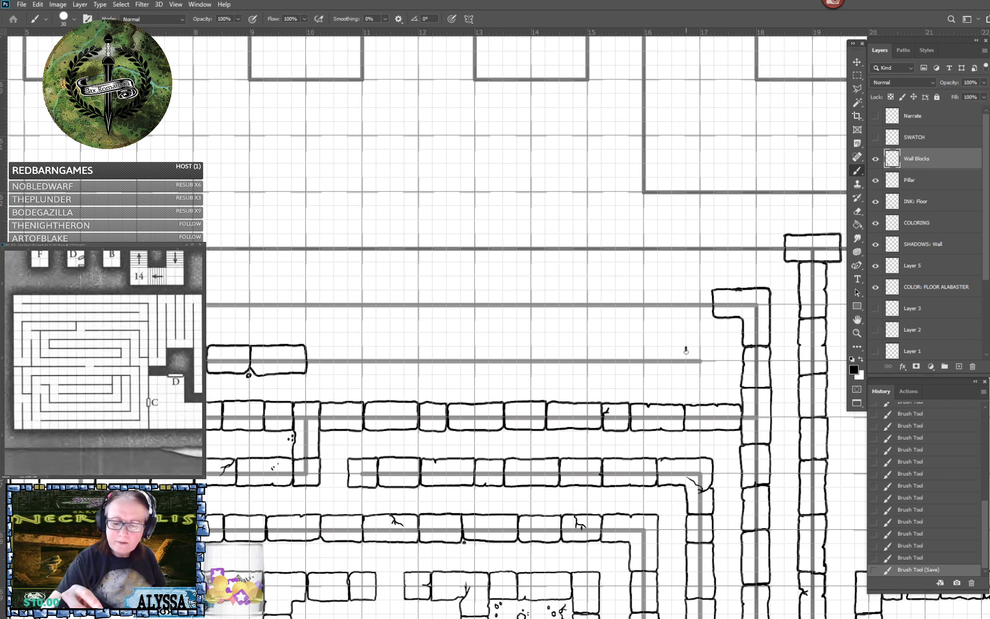
{"action": "mouse_move", "coordinate": [689, 372]}
{"action": "left_mouse_down"}
{"action": "mouse_move", "coordinate": [714, 372]}
{"action": "mouse_move", "coordinate": [716, 346]}
{"action": "mouse_move", "coordinate": [632, 354]}
{"action": "mouse_move", "coordinate": [630, 370]}
{"action": "mouse_move", "coordinate": [685, 371]}
{"action": "mouse_move", "coordinate": [632, 349]}
{"action": "mouse_move", "coordinate": [686, 346]}
{"action": "left_mouse_up"}
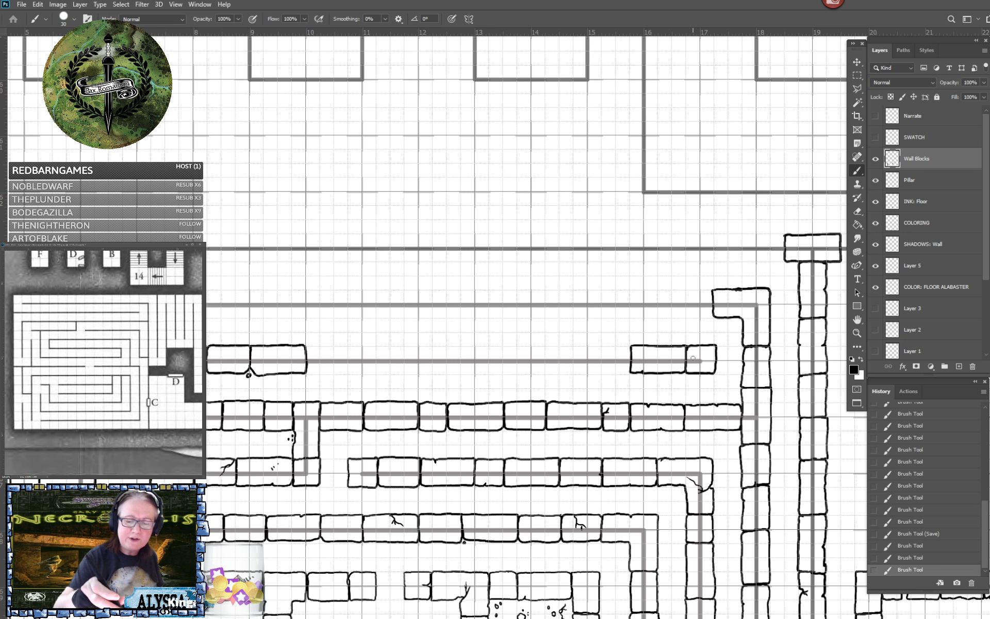
{"action": "mouse_move", "coordinate": [573, 348]}
{"action": "left_mouse_down"}
{"action": "mouse_move", "coordinate": [575, 366]}
{"action": "mouse_move", "coordinate": [630, 371]}
{"action": "left_mouse_up"}
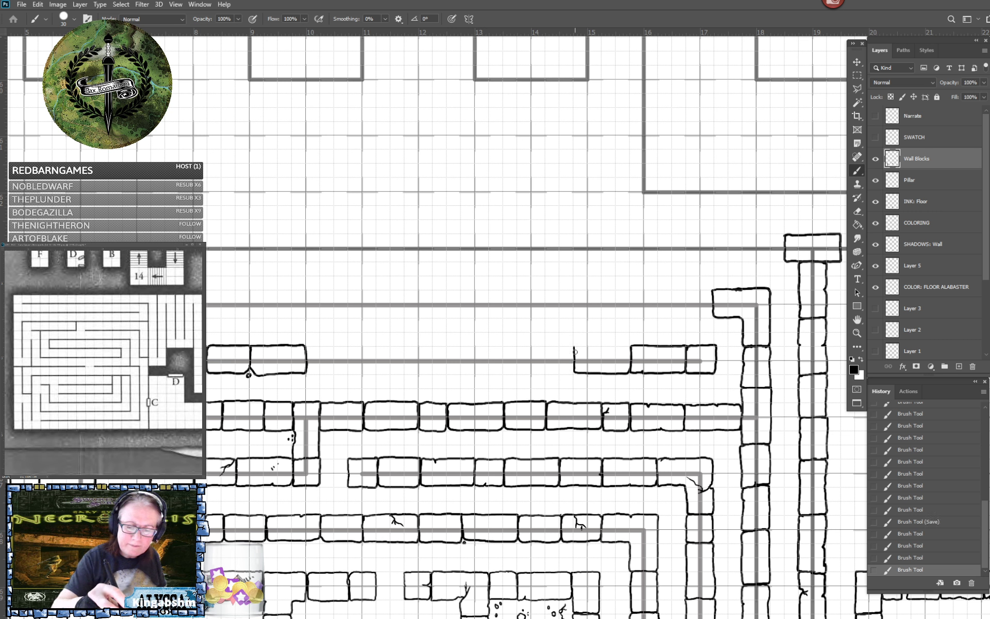
{"action": "left_click_drag", "start_coordinate": [575, 347], "coordinate": [633, 348]}
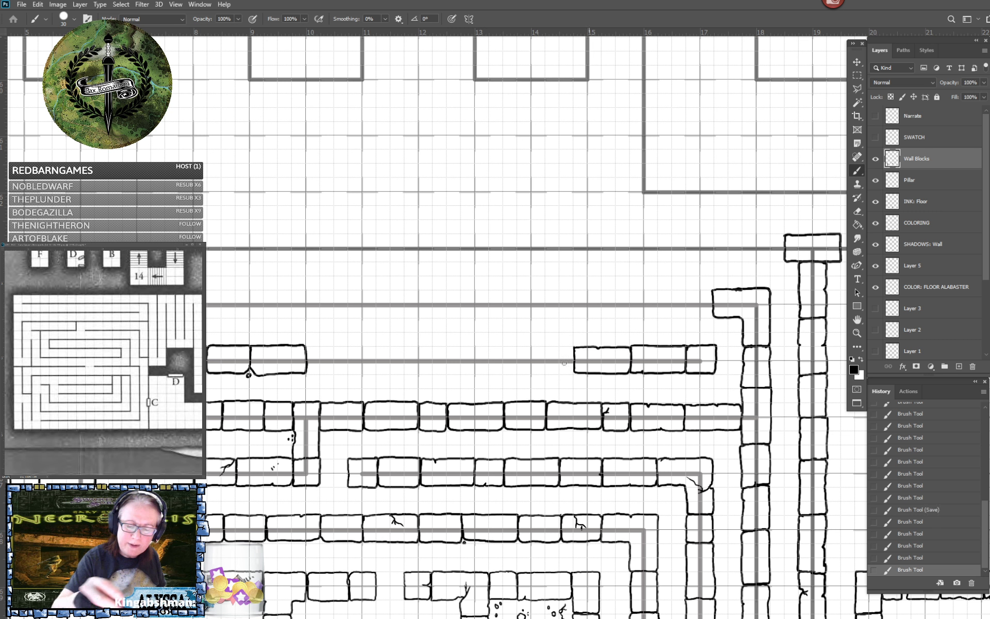
Continue the third guideline's eastern section westward with six blocks, one cracked near mark 13, closing the gap to the section ending at mark 10.
{"action": "mouse_move", "coordinate": [537, 346]}
{"action": "left_mouse_down"}
{"action": "mouse_move", "coordinate": [530, 361]}
{"action": "mouse_move", "coordinate": [573, 371]}
{"action": "mouse_move", "coordinate": [572, 350]}
{"action": "mouse_move", "coordinate": [474, 347]}
{"action": "mouse_move", "coordinate": [474, 367]}
{"action": "mouse_move", "coordinate": [489, 372]}
{"action": "mouse_move", "coordinate": [518, 373]}
{"action": "mouse_move", "coordinate": [530, 353]}
{"action": "mouse_move", "coordinate": [491, 360]}
{"action": "mouse_move", "coordinate": [501, 359]}
{"action": "left_mouse_up"}
{"action": "scroll", "coordinate": [504, 356], "scroll_direction": "left", "scroll_amount": 4}
{"action": "scroll", "coordinate": [504, 356], "scroll_direction": "up", "scroll_amount": 1}
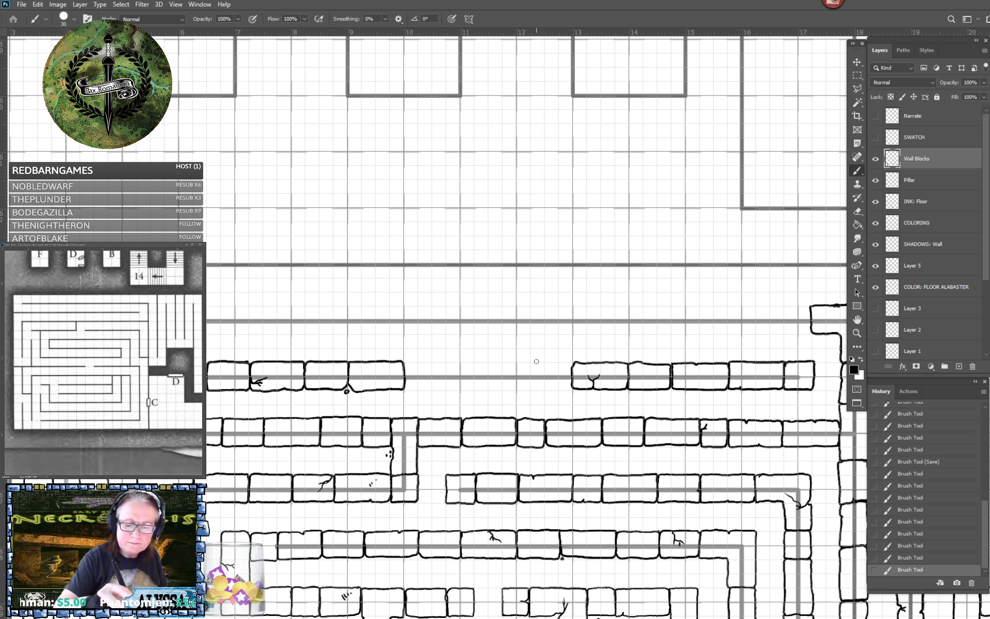
{"action": "mouse_move", "coordinate": [536, 361]}
{"action": "left_mouse_down"}
{"action": "mouse_move", "coordinate": [530, 387]}
{"action": "mouse_move", "coordinate": [569, 387]}
{"action": "mouse_move", "coordinate": [557, 361]}
{"action": "mouse_move", "coordinate": [571, 362]}
{"action": "mouse_move", "coordinate": [494, 361]}
{"action": "mouse_move", "coordinate": [486, 372]}
{"action": "mouse_move", "coordinate": [487, 388]}
{"action": "mouse_move", "coordinate": [530, 389]}
{"action": "left_mouse_up"}
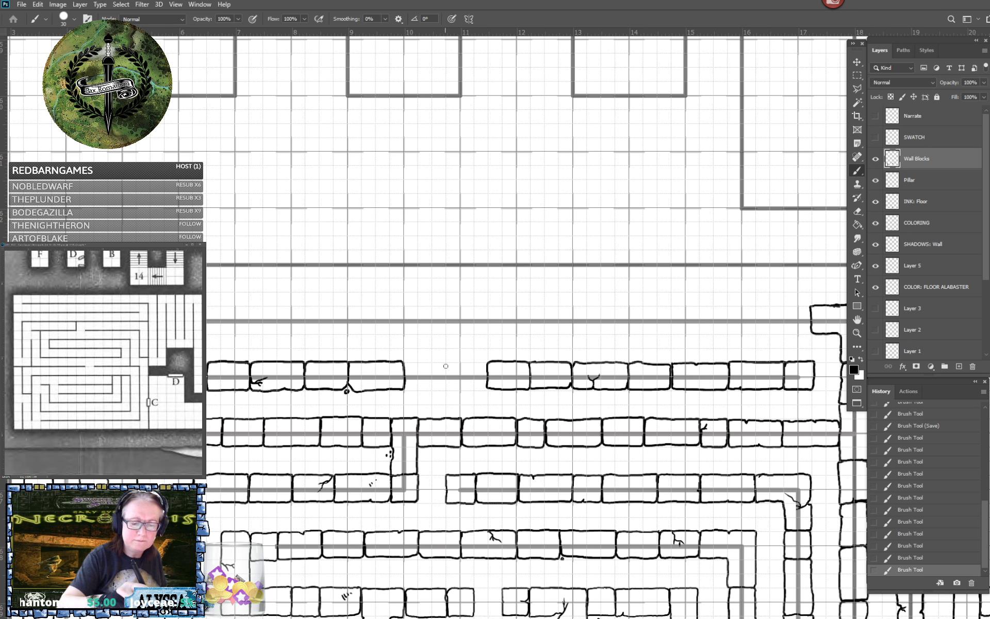
{"action": "mouse_move", "coordinate": [446, 363]}
{"action": "left_mouse_down"}
{"action": "mouse_move", "coordinate": [447, 388]}
{"action": "mouse_move", "coordinate": [485, 389]}
{"action": "mouse_move", "coordinate": [466, 362]}
{"action": "mouse_move", "coordinate": [453, 362]}
{"action": "mouse_move", "coordinate": [409, 365]}
{"action": "mouse_move", "coordinate": [407, 390]}
{"action": "mouse_move", "coordinate": [555, 402]}
{"action": "mouse_move", "coordinate": [419, 408]}
{"action": "mouse_move", "coordinate": [531, 418]}
{"action": "left_mouse_up"}
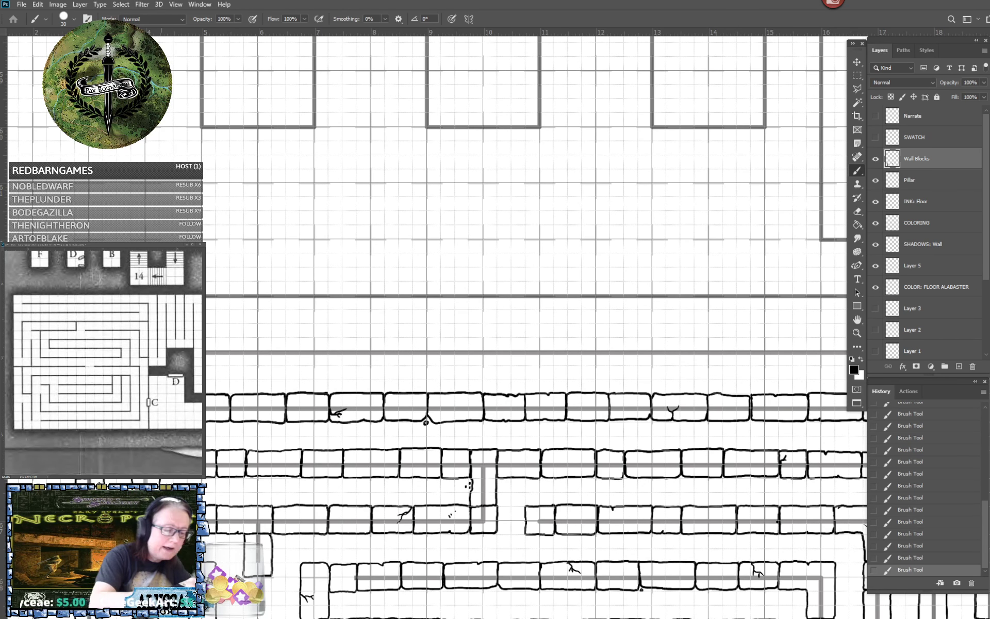
Ink a row of blocks eastward along the second guideline from mark 5 to just past mark 12, chipping the one near mark 11.
{"action": "left_click_drag", "start_coordinate": [209, 338], "coordinate": [214, 363]}
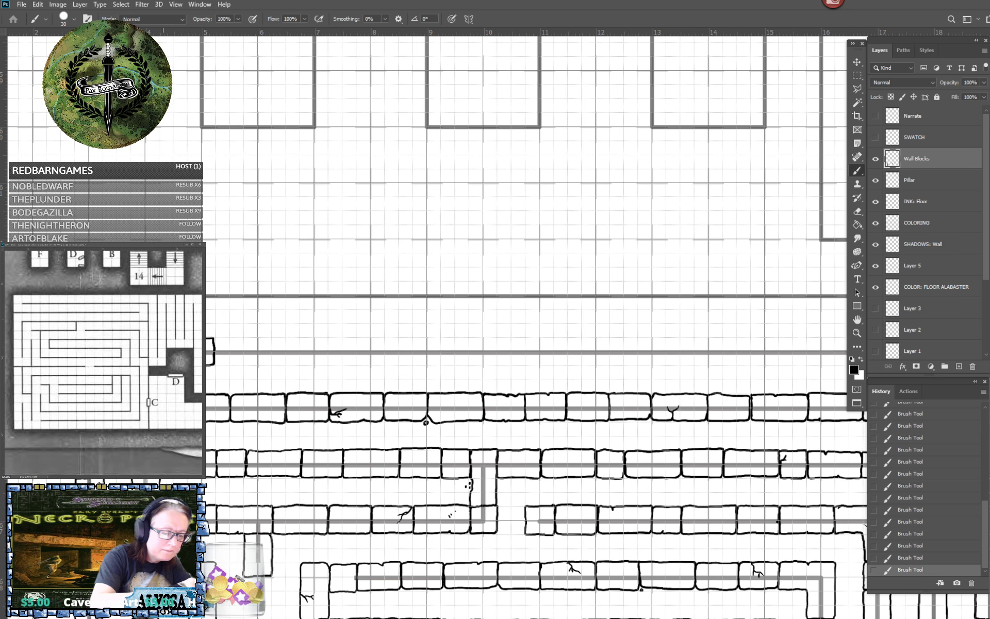
{"action": "mouse_move", "coordinate": [214, 341]}
{"action": "left_mouse_down"}
{"action": "mouse_move", "coordinate": [270, 338]}
{"action": "mouse_move", "coordinate": [271, 366]}
{"action": "mouse_move", "coordinate": [219, 363]}
{"action": "mouse_move", "coordinate": [273, 365]}
{"action": "mouse_move", "coordinate": [275, 340]}
{"action": "mouse_move", "coordinate": [285, 338]}
{"action": "mouse_move", "coordinate": [312, 339]}
{"action": "mouse_move", "coordinate": [282, 363]}
{"action": "mouse_move", "coordinate": [312, 365]}
{"action": "mouse_move", "coordinate": [313, 339]}
{"action": "mouse_move", "coordinate": [353, 337]}
{"action": "mouse_move", "coordinate": [371, 341]}
{"action": "mouse_move", "coordinate": [371, 362]}
{"action": "mouse_move", "coordinate": [321, 364]}
{"action": "mouse_move", "coordinate": [367, 363]}
{"action": "mouse_move", "coordinate": [378, 337]}
{"action": "mouse_move", "coordinate": [413, 336]}
{"action": "mouse_move", "coordinate": [415, 360]}
{"action": "mouse_move", "coordinate": [405, 364]}
{"action": "mouse_move", "coordinate": [373, 362]}
{"action": "mouse_move", "coordinate": [430, 338]}
{"action": "mouse_move", "coordinate": [468, 338]}
{"action": "mouse_move", "coordinate": [464, 365]}
{"action": "mouse_move", "coordinate": [416, 362]}
{"action": "left_mouse_up"}
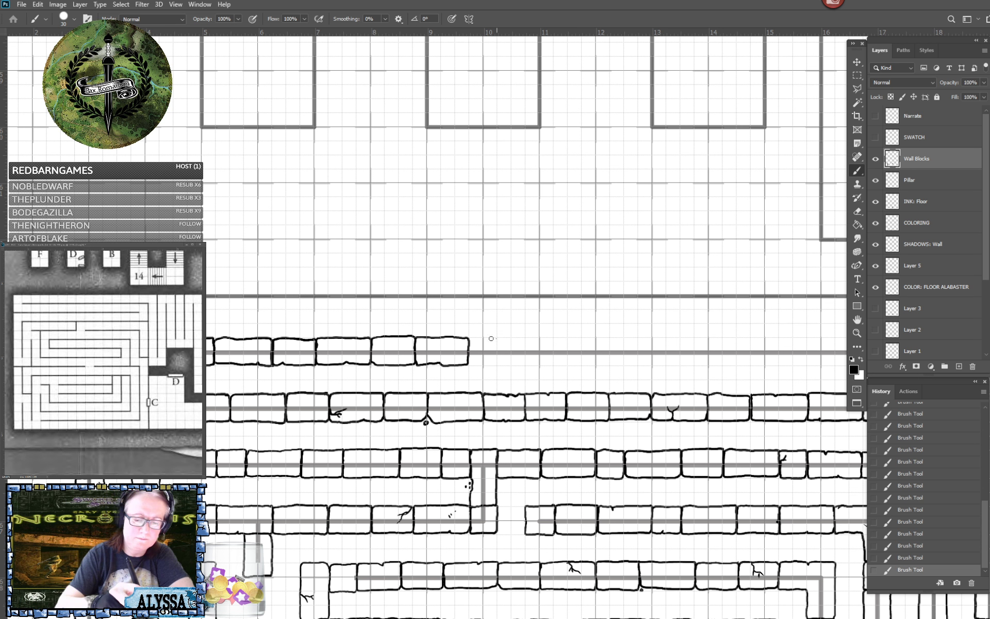
{"action": "mouse_move", "coordinate": [496, 338]}
{"action": "left_mouse_down"}
{"action": "mouse_move", "coordinate": [470, 340]}
{"action": "mouse_move", "coordinate": [469, 363]}
{"action": "mouse_move", "coordinate": [497, 363]}
{"action": "mouse_move", "coordinate": [498, 339]}
{"action": "mouse_move", "coordinate": [554, 338]}
{"action": "left_mouse_up"}
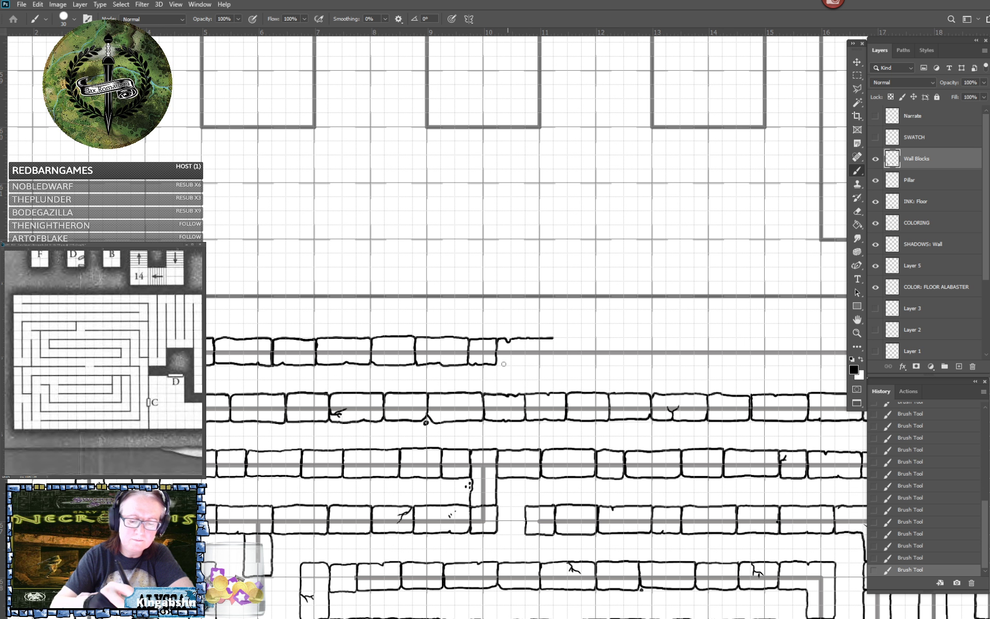
{"action": "mouse_move", "coordinate": [497, 361]}
{"action": "left_mouse_down"}
{"action": "mouse_move", "coordinate": [555, 360]}
{"action": "mouse_move", "coordinate": [554, 343]}
{"action": "left_mouse_up"}
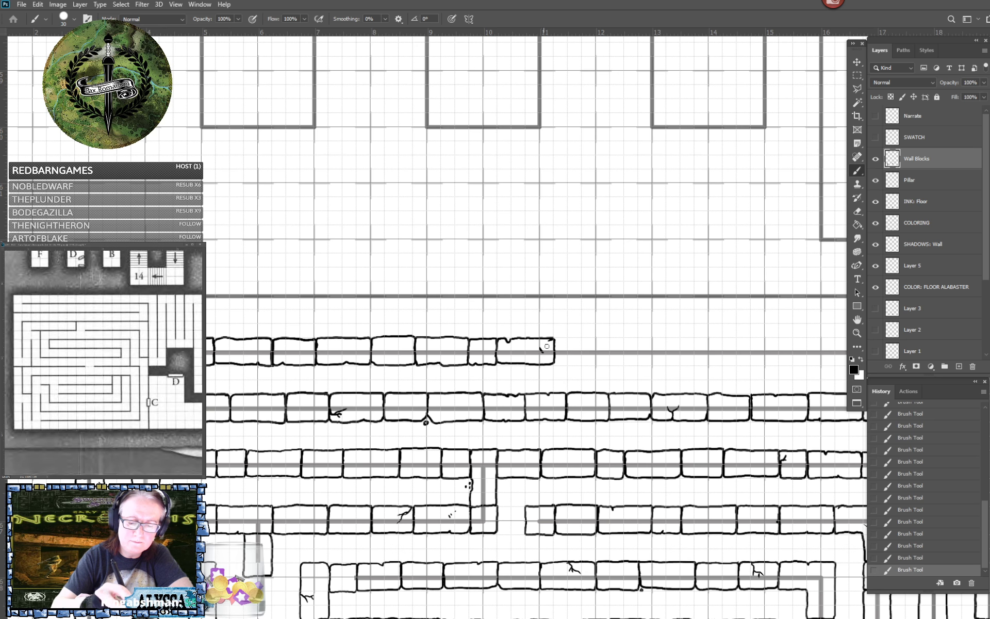
{"action": "mouse_move", "coordinate": [554, 338]}
{"action": "left_mouse_down"}
{"action": "mouse_move", "coordinate": [610, 339]}
{"action": "mouse_move", "coordinate": [609, 359]}
{"action": "left_mouse_up"}
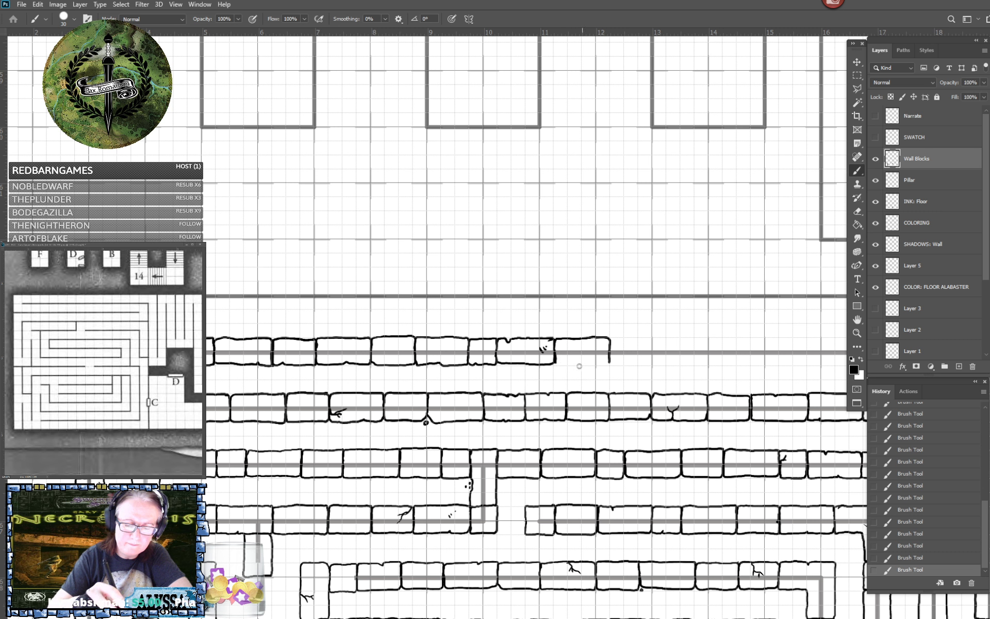
{"action": "left_click_drag", "start_coordinate": [554, 358], "coordinate": [610, 362]}
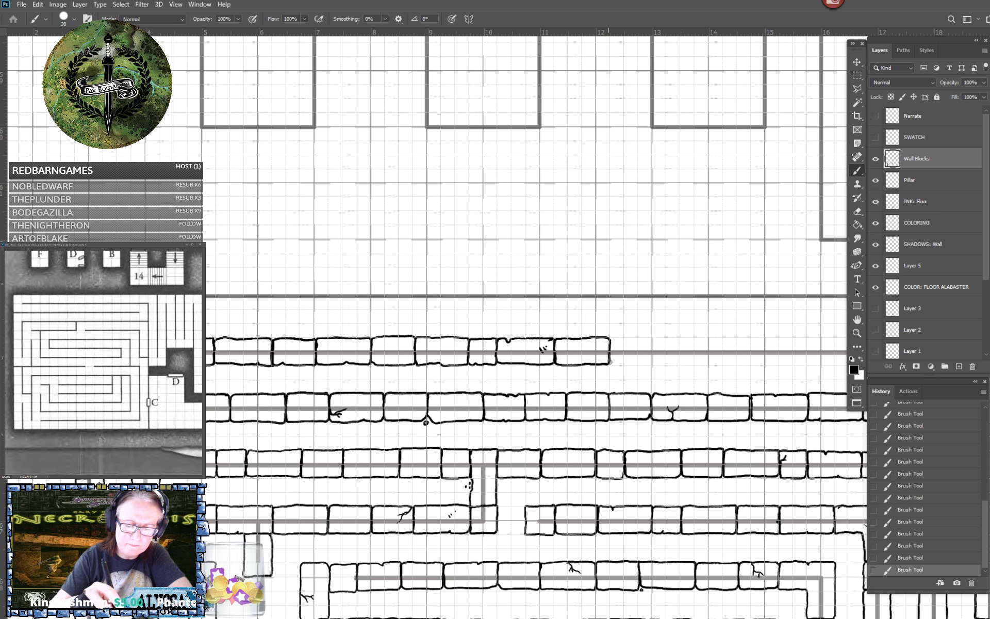
Close the second guideline's gap up to the eastern corner with five blocks, cracking the one near mark 13, and save the document.
{"action": "scroll", "coordinate": [610, 361], "scroll_direction": "right", "scroll_amount": 3}
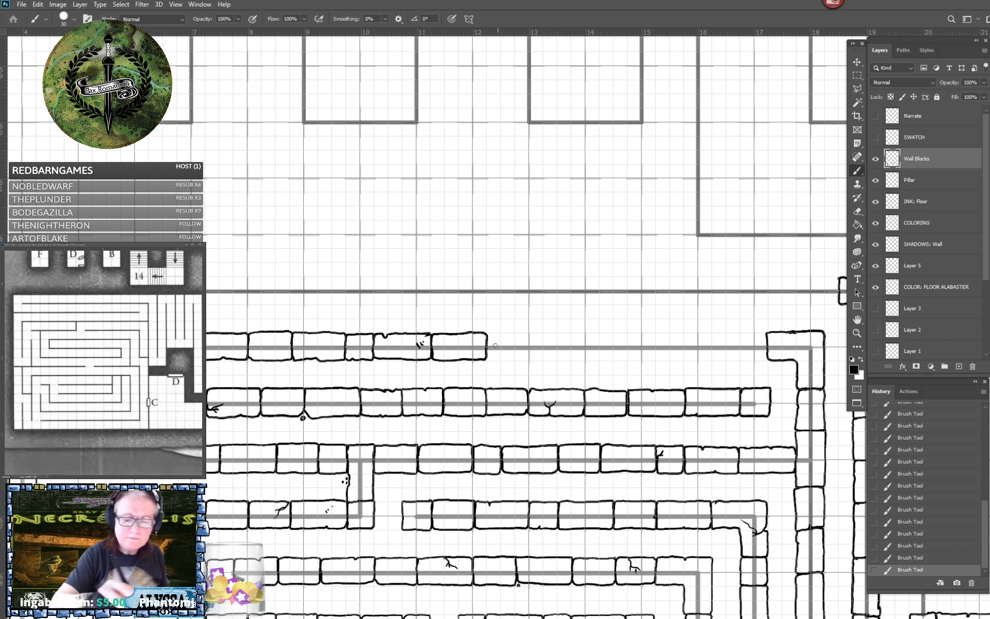
{"action": "mouse_move", "coordinate": [489, 334]}
{"action": "left_mouse_down"}
{"action": "mouse_move", "coordinate": [554, 332]}
{"action": "mouse_move", "coordinate": [557, 361]}
{"action": "left_mouse_up"}
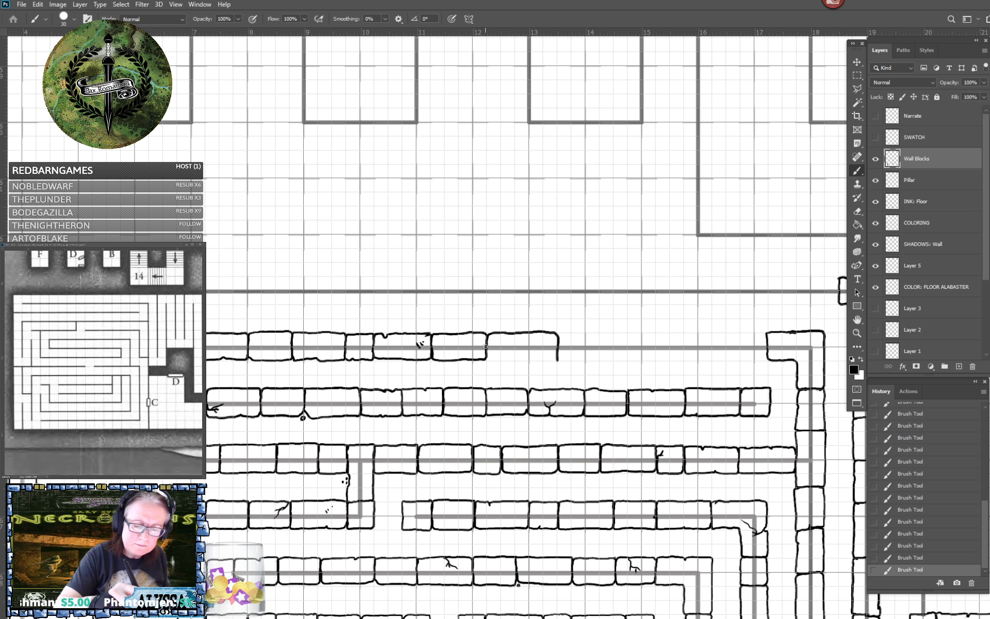
{"action": "mouse_move", "coordinate": [485, 346]}
{"action": "left_mouse_down"}
{"action": "mouse_move", "coordinate": [557, 361]}
{"action": "mouse_move", "coordinate": [508, 345]}
{"action": "mouse_move", "coordinate": [565, 333]}
{"action": "mouse_move", "coordinate": [612, 333]}
{"action": "mouse_move", "coordinate": [561, 359]}
{"action": "mouse_move", "coordinate": [607, 362]}
{"action": "mouse_move", "coordinate": [614, 334]}
{"action": "left_mouse_up"}
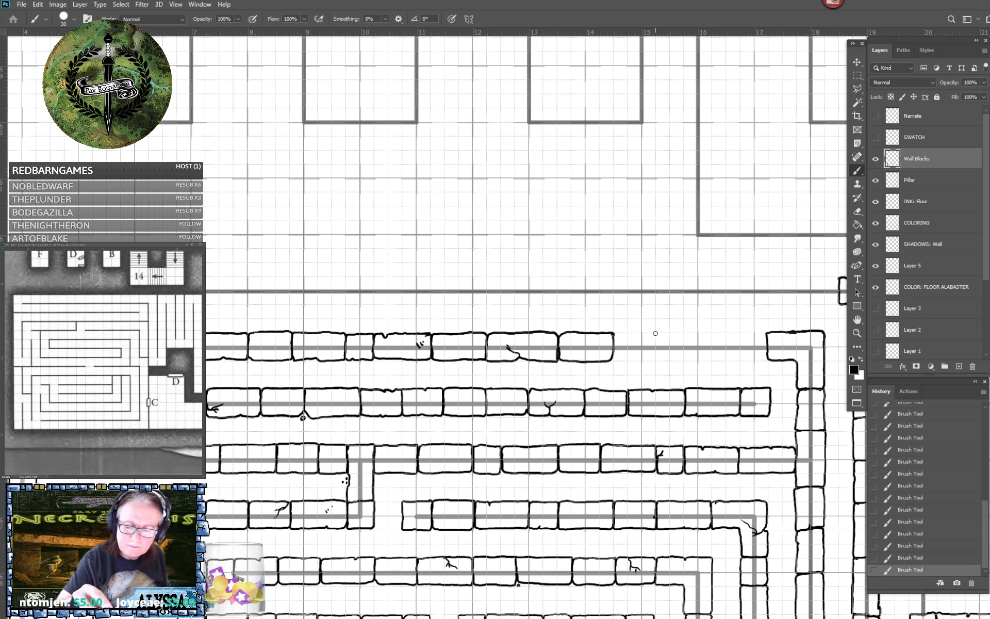
{"action": "mouse_move", "coordinate": [655, 333]}
{"action": "left_mouse_down"}
{"action": "mouse_move", "coordinate": [618, 333]}
{"action": "mouse_move", "coordinate": [616, 358]}
{"action": "mouse_move", "coordinate": [653, 360]}
{"action": "mouse_move", "coordinate": [655, 333]}
{"action": "left_mouse_up"}
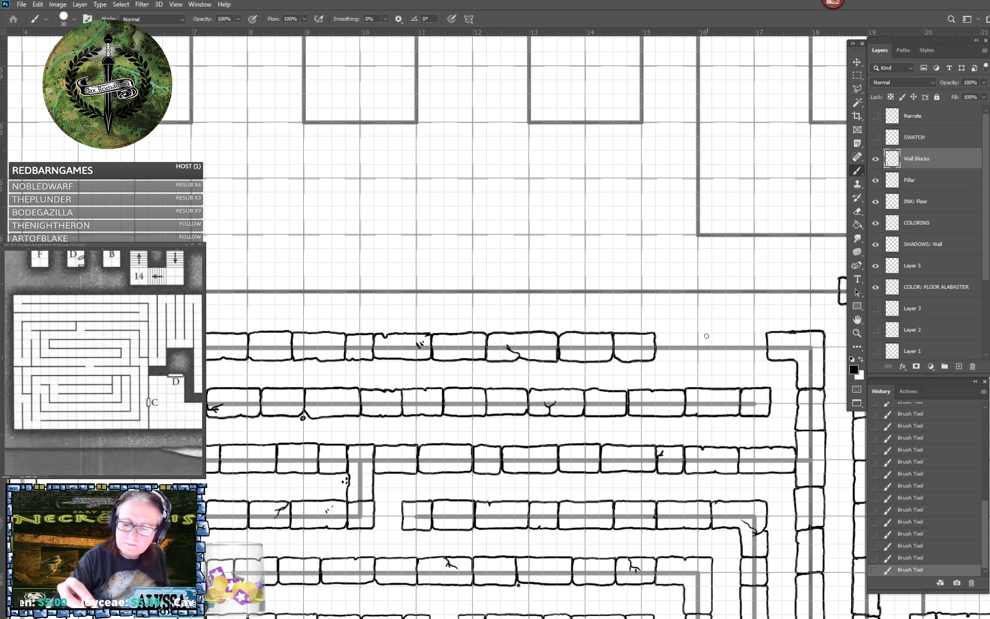
{"action": "mouse_move", "coordinate": [713, 333]}
{"action": "left_mouse_down"}
{"action": "mouse_move", "coordinate": [660, 333]}
{"action": "mouse_move", "coordinate": [657, 357]}
{"action": "mouse_move", "coordinate": [710, 359]}
{"action": "mouse_move", "coordinate": [714, 334]}
{"action": "mouse_move", "coordinate": [761, 333]}
{"action": "mouse_move", "coordinate": [715, 335]}
{"action": "mouse_move", "coordinate": [715, 356]}
{"action": "mouse_move", "coordinate": [766, 360]}
{"action": "left_mouse_up"}
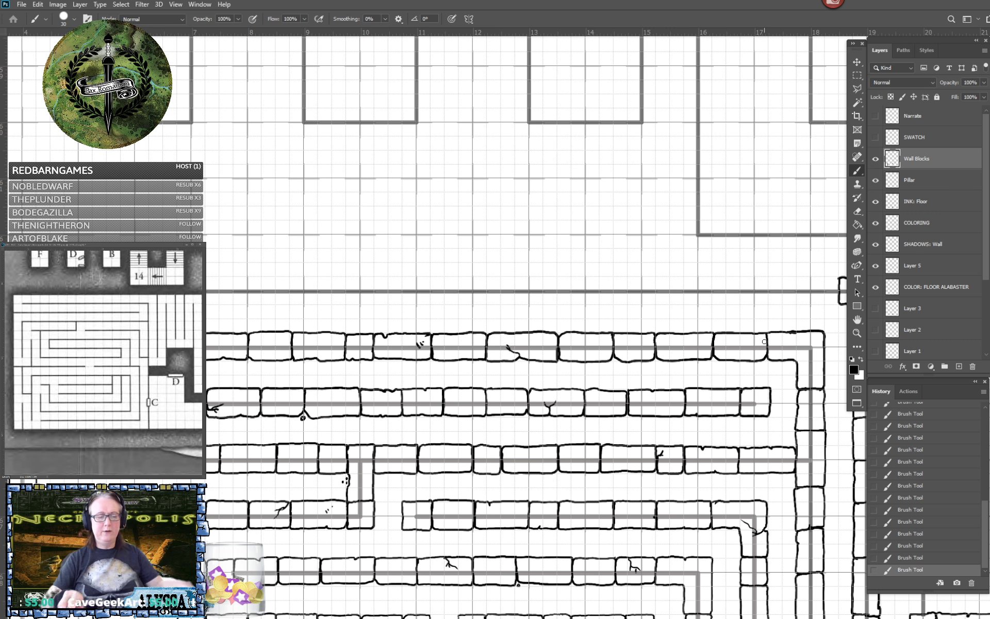
{"action": "scroll", "coordinate": [764, 341], "scroll_direction": "down", "scroll_amount": 5}
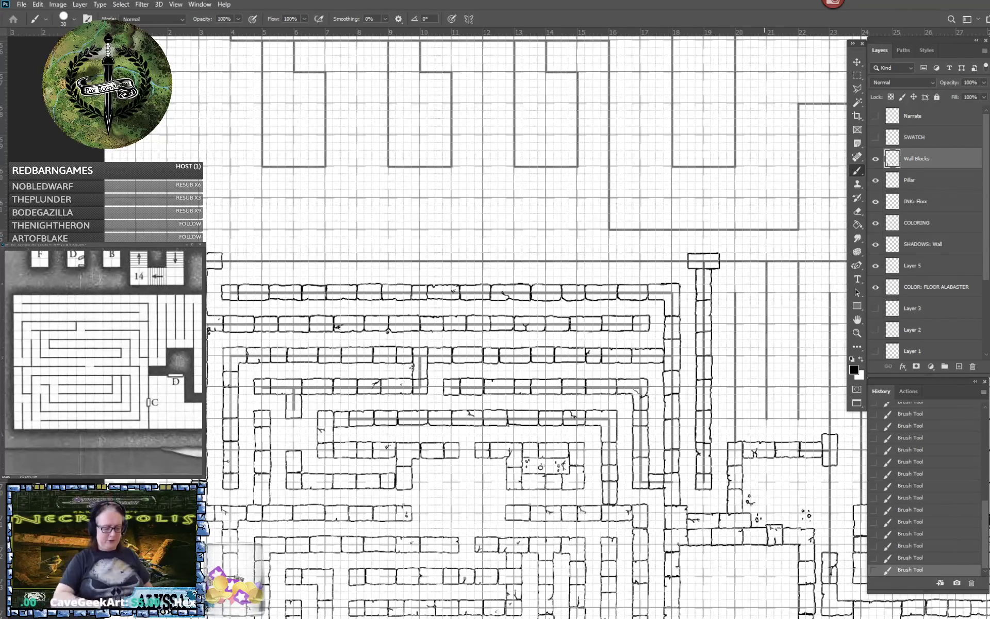
{"action": "key", "text": "ctrl+s"}
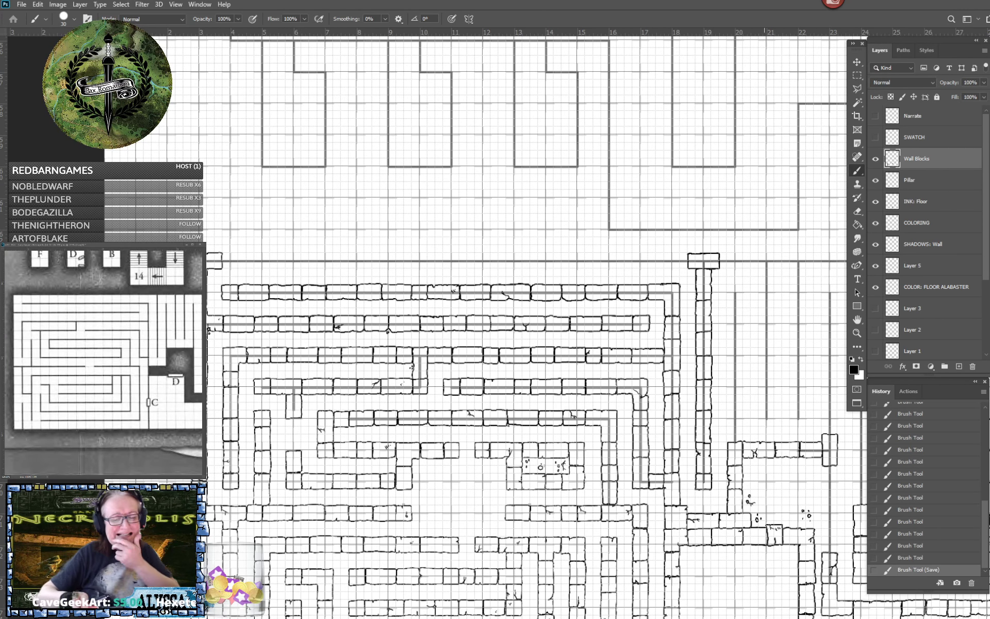
{"action": "left_click_drag", "start_coordinate": [764, 341], "coordinate": [721, 308]}
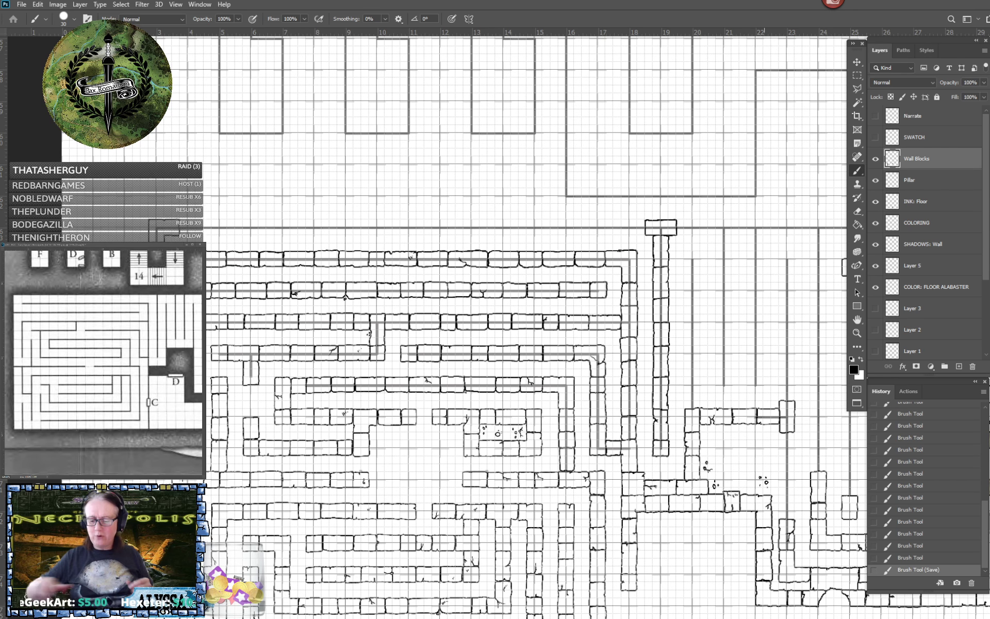
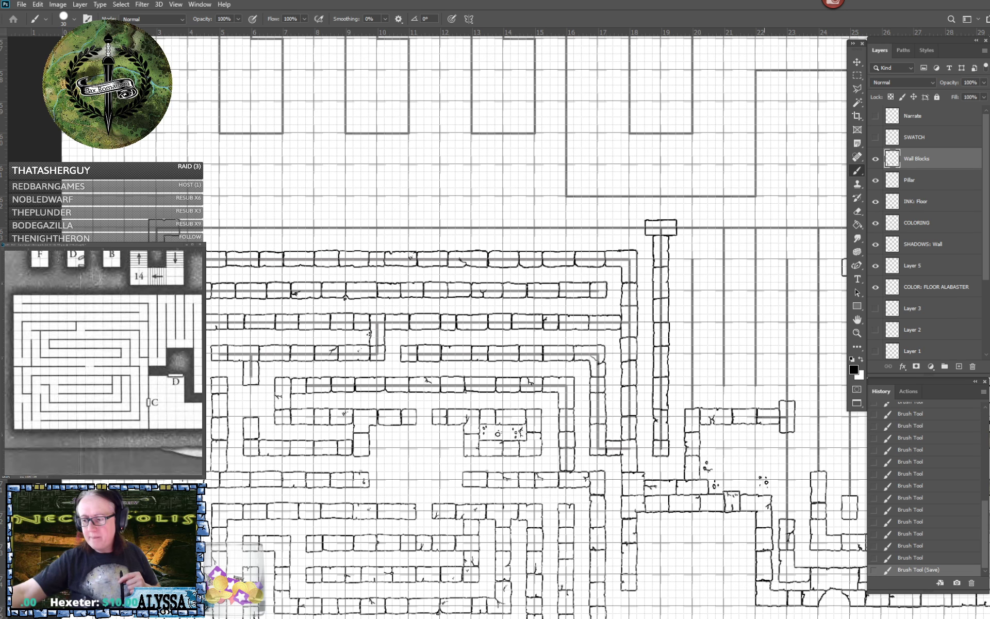
{"action": "scroll", "coordinate": [765, 309], "scroll_direction": "down", "scroll_amount": 5}
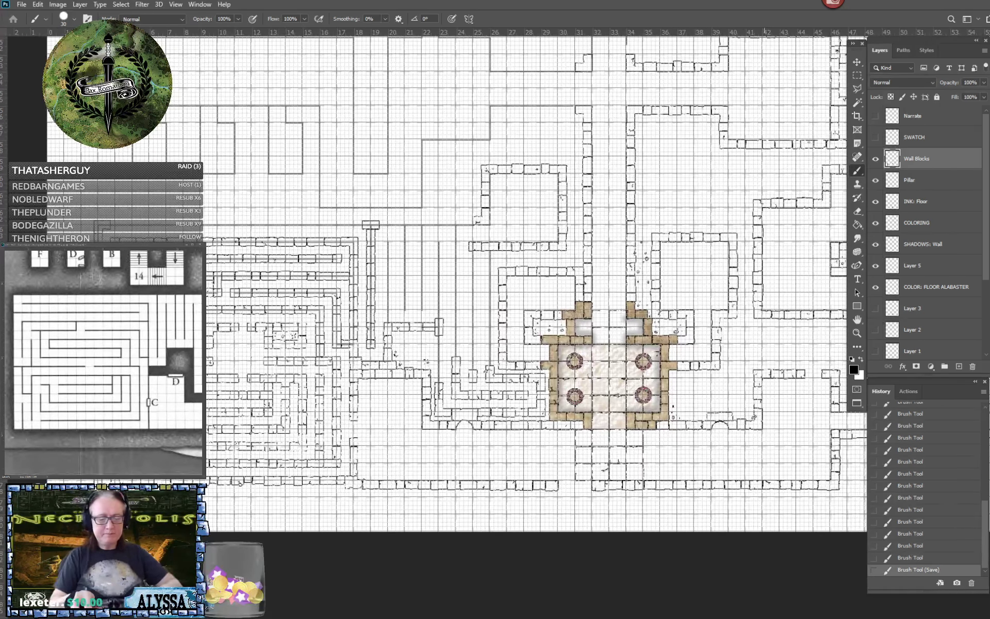
{"action": "scroll", "coordinate": [658, 236], "scroll_direction": "up", "scroll_amount": 3}
{"action": "scroll", "coordinate": [655, 258], "scroll_direction": "down", "scroll_amount": 3}
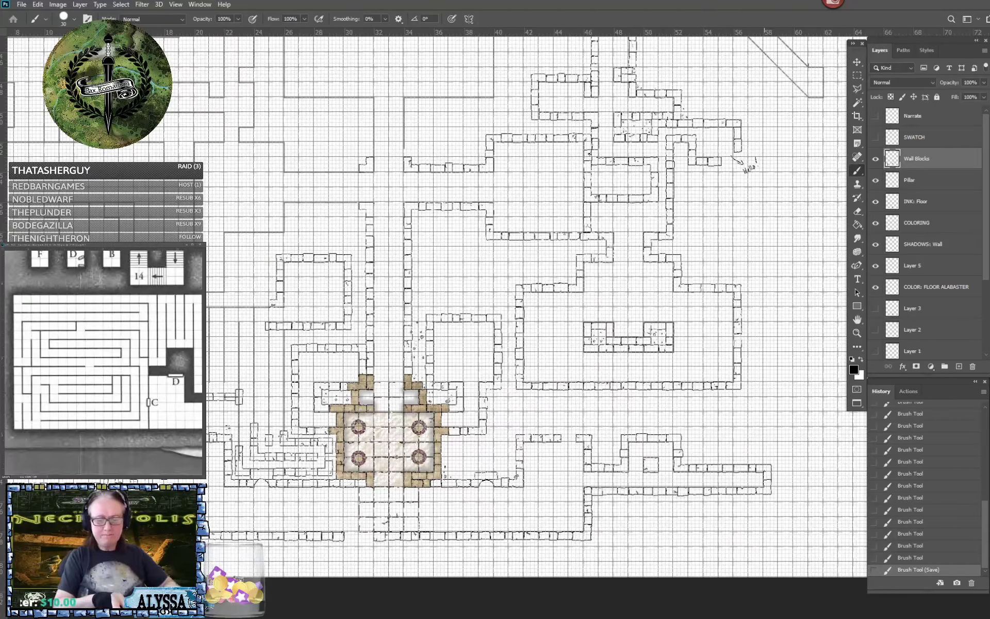
{"action": "left_click_drag", "start_coordinate": [309, 309], "coordinate": [626, 350]}
Ink nine blocks eastward along the maze's northernmost guideline from the western corner to mark 12, cracking one near mark 6 and scattering rubble above the last.
{"action": "scroll", "coordinate": [344, 356], "scroll_direction": "up", "scroll_amount": 7}
{"action": "left_click_drag", "start_coordinate": [428, 301], "coordinate": [521, 299]}
{"action": "scroll", "coordinate": [521, 299], "scroll_direction": "up", "scroll_amount": 1}
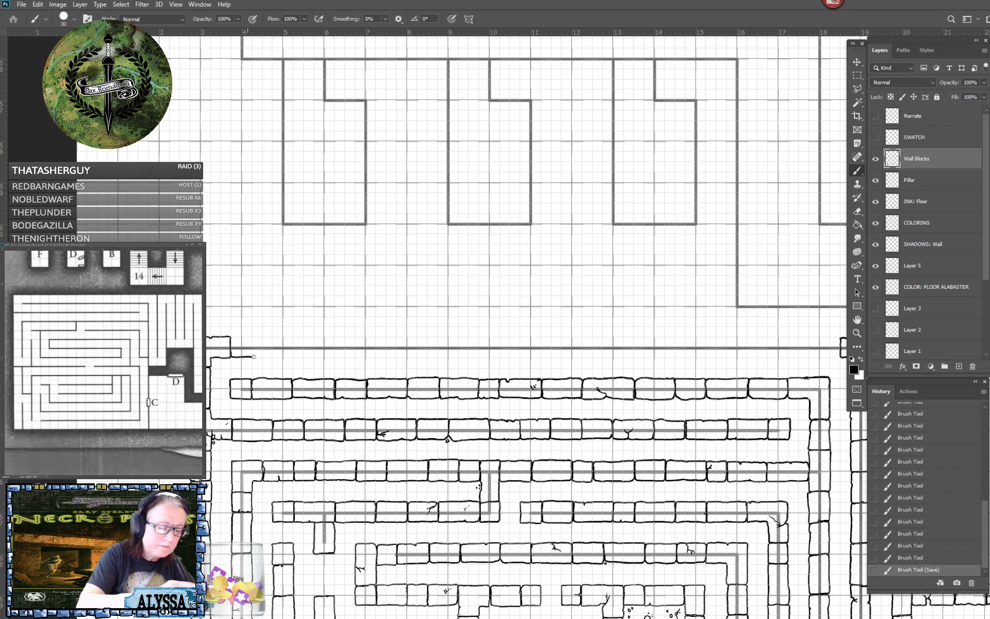
{"action": "mouse_move", "coordinate": [272, 356]}
{"action": "left_mouse_down"}
{"action": "mouse_move", "coordinate": [273, 344]}
{"action": "mouse_move", "coordinate": [250, 336]}
{"action": "mouse_move", "coordinate": [231, 344]}
{"action": "left_mouse_up"}
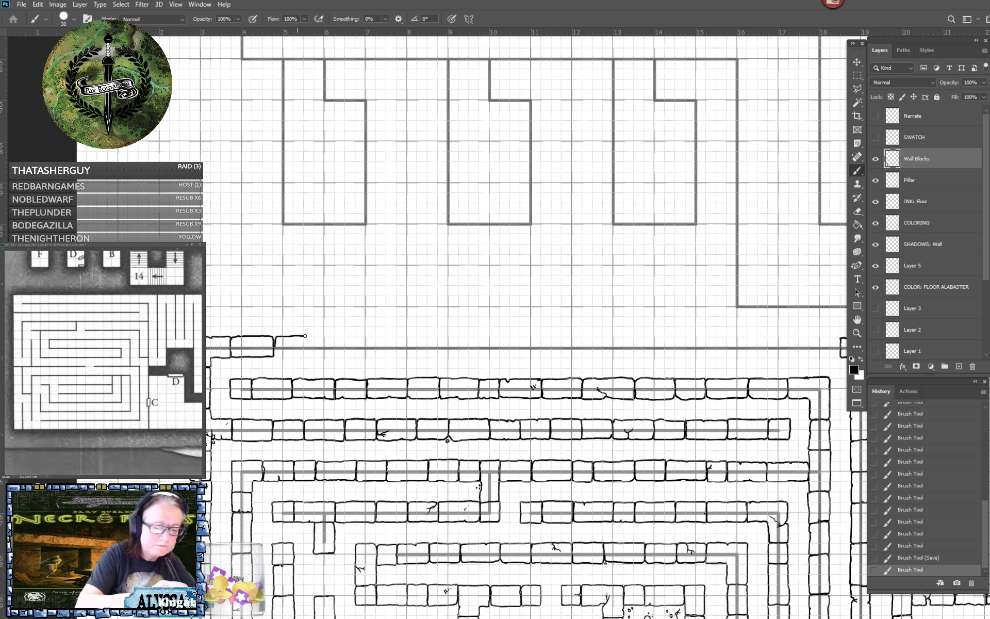
{"action": "mouse_move", "coordinate": [315, 351]}
{"action": "left_mouse_down"}
{"action": "mouse_move", "coordinate": [276, 349]}
{"action": "mouse_move", "coordinate": [278, 359]}
{"action": "mouse_move", "coordinate": [317, 357]}
{"action": "left_mouse_up"}
{"action": "scroll", "coordinate": [379, 364], "scroll_direction": "up", "scroll_amount": 2}
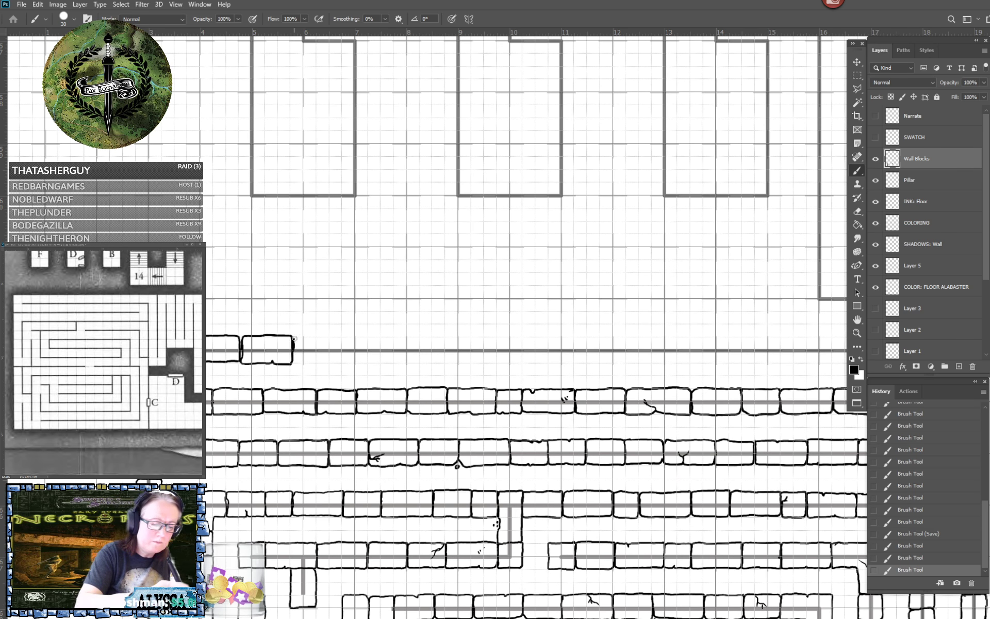
{"action": "mouse_move", "coordinate": [294, 338]}
{"action": "left_mouse_down"}
{"action": "mouse_move", "coordinate": [342, 341]}
{"action": "mouse_move", "coordinate": [296, 363]}
{"action": "mouse_move", "coordinate": [314, 362]}
{"action": "mouse_move", "coordinate": [319, 348]}
{"action": "mouse_move", "coordinate": [321, 362]}
{"action": "mouse_move", "coordinate": [341, 362]}
{"action": "mouse_move", "coordinate": [350, 338]}
{"action": "mouse_move", "coordinate": [379, 338]}
{"action": "mouse_move", "coordinate": [346, 361]}
{"action": "mouse_move", "coordinate": [378, 362]}
{"action": "mouse_move", "coordinate": [378, 339]}
{"action": "mouse_move", "coordinate": [382, 347]}
{"action": "mouse_move", "coordinate": [390, 335]}
{"action": "mouse_move", "coordinate": [433, 337]}
{"action": "mouse_move", "coordinate": [386, 360]}
{"action": "mouse_move", "coordinate": [399, 362]}
{"action": "mouse_move", "coordinate": [431, 358]}
{"action": "mouse_move", "coordinate": [450, 337]}
{"action": "mouse_move", "coordinate": [433, 336]}
{"action": "mouse_move", "coordinate": [434, 359]}
{"action": "mouse_move", "coordinate": [447, 361]}
{"action": "mouse_move", "coordinate": [458, 359]}
{"action": "mouse_move", "coordinate": [459, 336]}
{"action": "mouse_move", "coordinate": [511, 337]}
{"action": "mouse_move", "coordinate": [460, 361]}
{"action": "mouse_move", "coordinate": [502, 361]}
{"action": "mouse_move", "coordinate": [511, 336]}
{"action": "mouse_move", "coordinate": [549, 337]}
{"action": "mouse_move", "coordinate": [549, 356]}
{"action": "mouse_move", "coordinate": [524, 362]}
{"action": "mouse_move", "coordinate": [511, 357]}
{"action": "mouse_move", "coordinate": [555, 336]}
{"action": "mouse_move", "coordinate": [611, 339]}
{"action": "mouse_move", "coordinate": [611, 363]}
{"action": "left_mouse_up"}
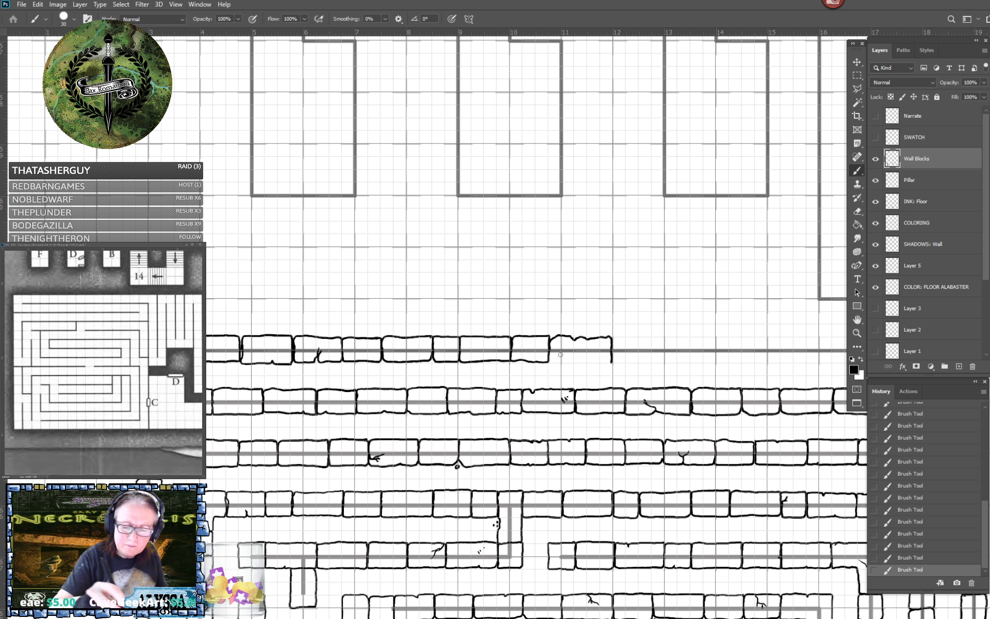
{"action": "left_click_drag", "start_coordinate": [550, 355], "coordinate": [611, 361]}
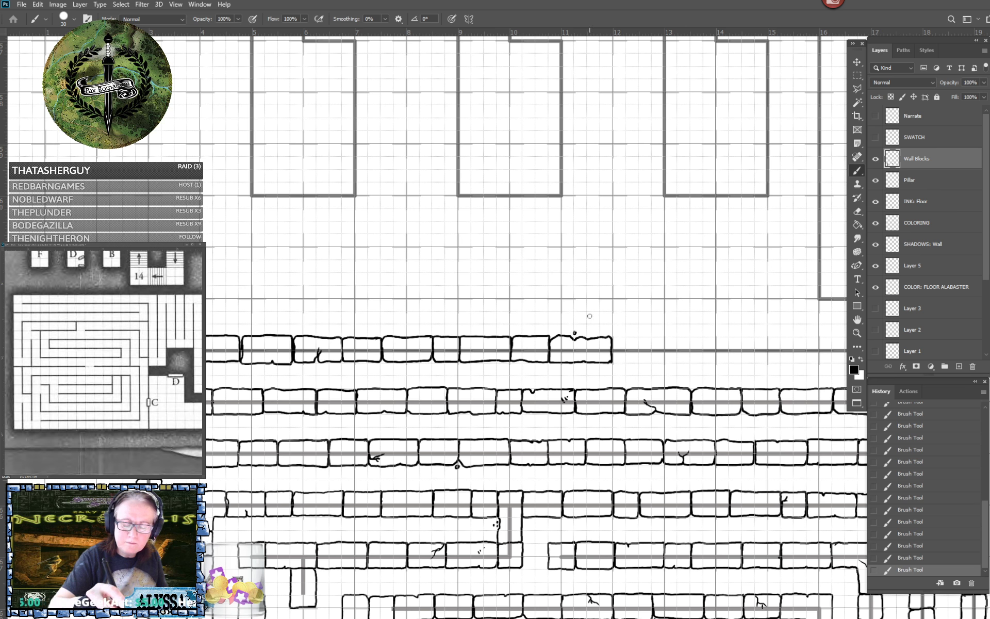
{"action": "left_click_drag", "start_coordinate": [589, 315], "coordinate": [589, 319]}
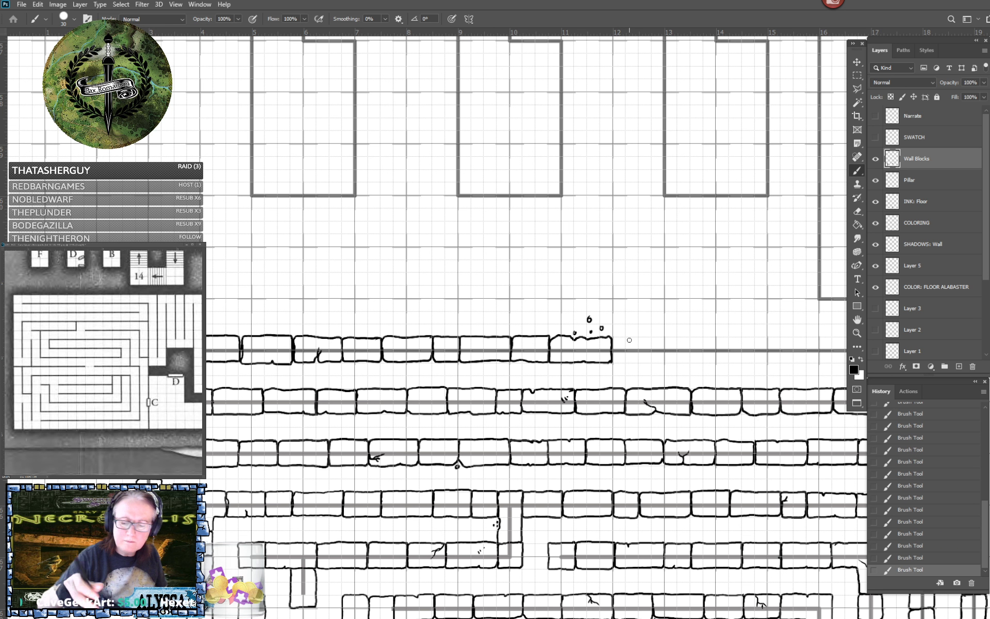
Continue the northernmost wall from mark 12 with seven blocks, cracking the one near mark 17, to meet the cap of the eastern wall.
{"action": "scroll", "coordinate": [629, 340], "scroll_direction": "right", "scroll_amount": 3}
{"action": "mouse_move", "coordinate": [456, 371]}
{"action": "left_mouse_down"}
{"action": "mouse_move", "coordinate": [460, 353]}
{"action": "mouse_move", "coordinate": [495, 353]}
{"action": "mouse_move", "coordinate": [496, 380]}
{"action": "mouse_move", "coordinate": [476, 380]}
{"action": "mouse_move", "coordinate": [495, 379]}
{"action": "mouse_move", "coordinate": [498, 354]}
{"action": "mouse_move", "coordinate": [547, 354]}
{"action": "mouse_move", "coordinate": [560, 358]}
{"action": "mouse_move", "coordinate": [560, 380]}
{"action": "left_mouse_up"}
{"action": "mouse_move", "coordinate": [497, 365]}
{"action": "left_mouse_down"}
{"action": "mouse_move", "coordinate": [556, 382]}
{"action": "mouse_move", "coordinate": [565, 355]}
{"action": "mouse_move", "coordinate": [579, 355]}
{"action": "mouse_move", "coordinate": [608, 357]}
{"action": "mouse_move", "coordinate": [610, 378]}
{"action": "mouse_move", "coordinate": [562, 371]}
{"action": "mouse_move", "coordinate": [562, 379]}
{"action": "mouse_move", "coordinate": [605, 380]}
{"action": "mouse_move", "coordinate": [638, 354]}
{"action": "mouse_move", "coordinate": [613, 359]}
{"action": "mouse_move", "coordinate": [611, 379]}
{"action": "mouse_move", "coordinate": [612, 364]}
{"action": "mouse_move", "coordinate": [611, 379]}
{"action": "mouse_move", "coordinate": [651, 380]}
{"action": "mouse_move", "coordinate": [654, 358]}
{"action": "left_mouse_up"}
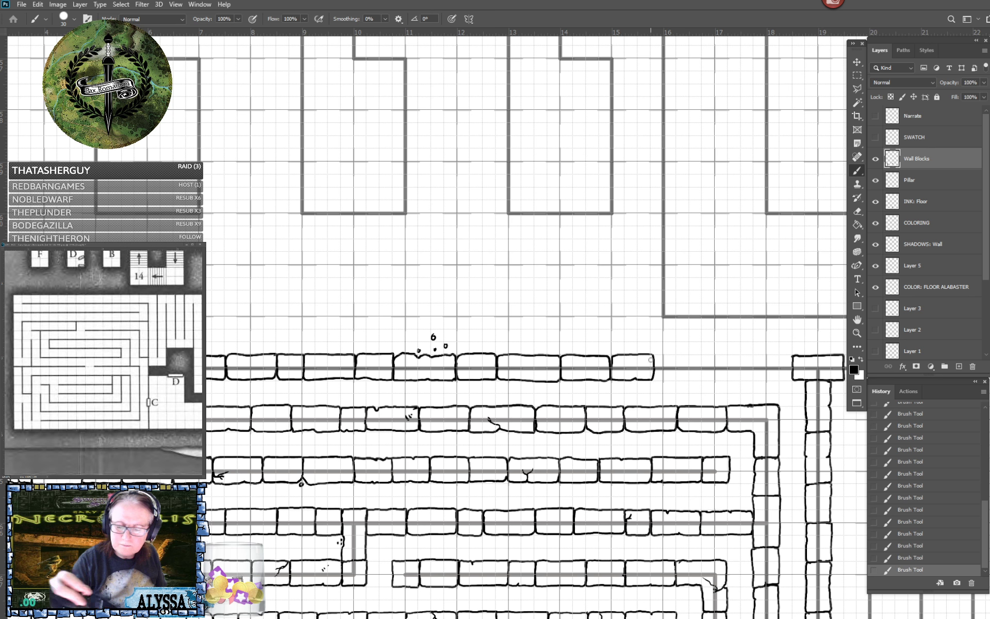
{"action": "scroll", "coordinate": [651, 359], "scroll_direction": "right", "scroll_amount": 5}
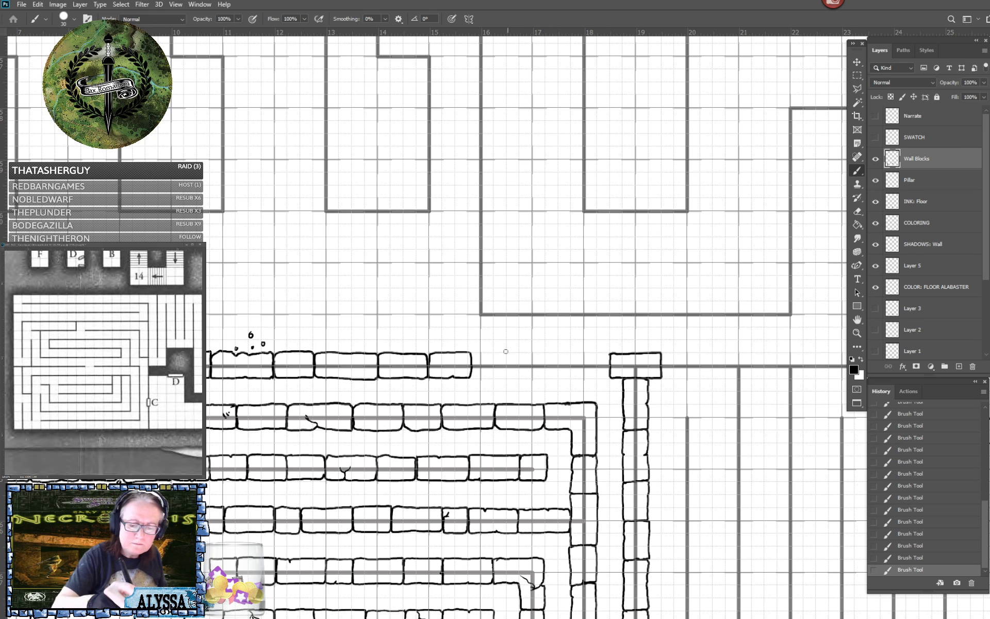
{"action": "mouse_move", "coordinate": [472, 364]}
{"action": "left_mouse_down"}
{"action": "mouse_move", "coordinate": [472, 354]}
{"action": "mouse_move", "coordinate": [530, 353]}
{"action": "mouse_move", "coordinate": [531, 379]}
{"action": "mouse_move", "coordinate": [470, 372]}
{"action": "left_mouse_up"}
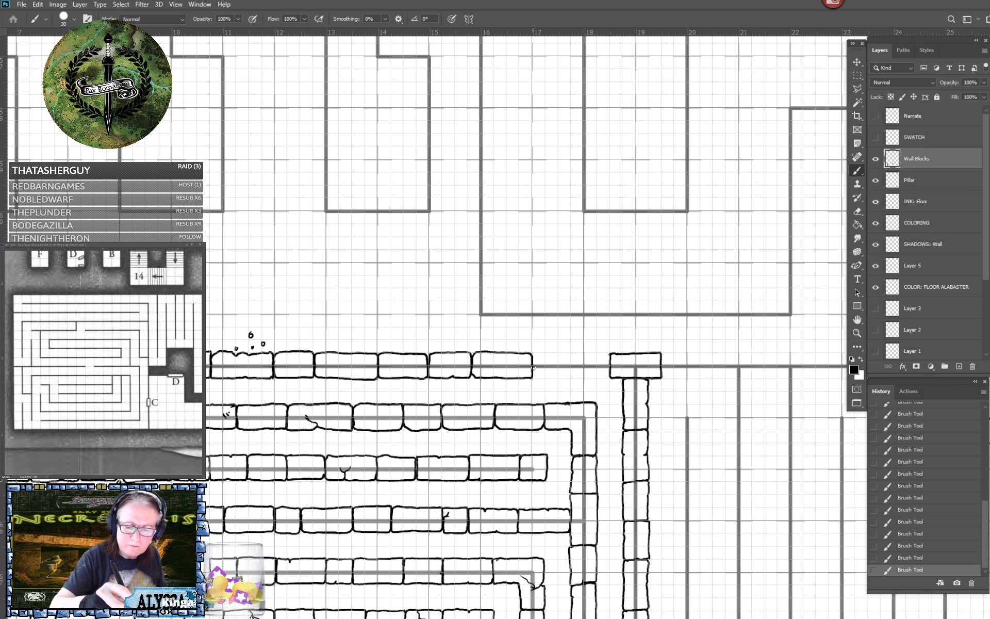
{"action": "mouse_move", "coordinate": [534, 367]}
{"action": "left_mouse_down"}
{"action": "mouse_move", "coordinate": [535, 353]}
{"action": "mouse_move", "coordinate": [560, 352]}
{"action": "mouse_move", "coordinate": [572, 354]}
{"action": "mouse_move", "coordinate": [565, 379]}
{"action": "mouse_move", "coordinate": [531, 375]}
{"action": "mouse_move", "coordinate": [545, 360]}
{"action": "mouse_move", "coordinate": [550, 368]}
{"action": "mouse_move", "coordinate": [588, 352]}
{"action": "mouse_move", "coordinate": [609, 352]}
{"action": "mouse_move", "coordinate": [610, 366]}
{"action": "mouse_move", "coordinate": [588, 378]}
{"action": "mouse_move", "coordinate": [609, 378]}
{"action": "mouse_move", "coordinate": [615, 367]}
{"action": "left_mouse_up"}
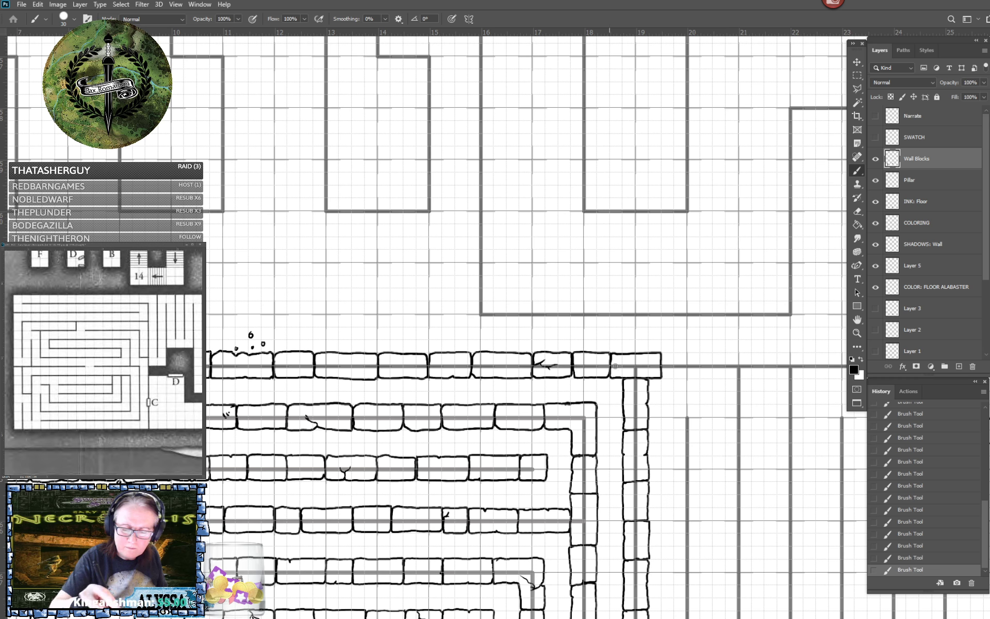
Clear the guidelines beneath the inked northern maze from the GUIDES layer within a rectangular selection that excludes the area above the outer wall, and deselect.
{"action": "scroll", "coordinate": [616, 366], "scroll_direction": "down", "scroll_amount": 5}
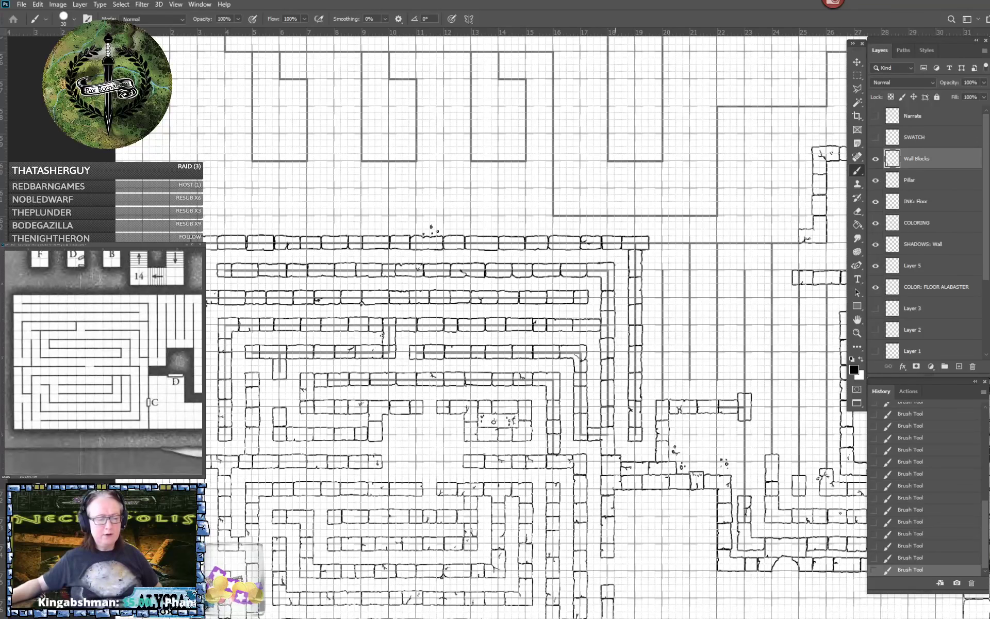
{"action": "left_click_drag", "start_coordinate": [615, 366], "coordinate": [650, 302]}
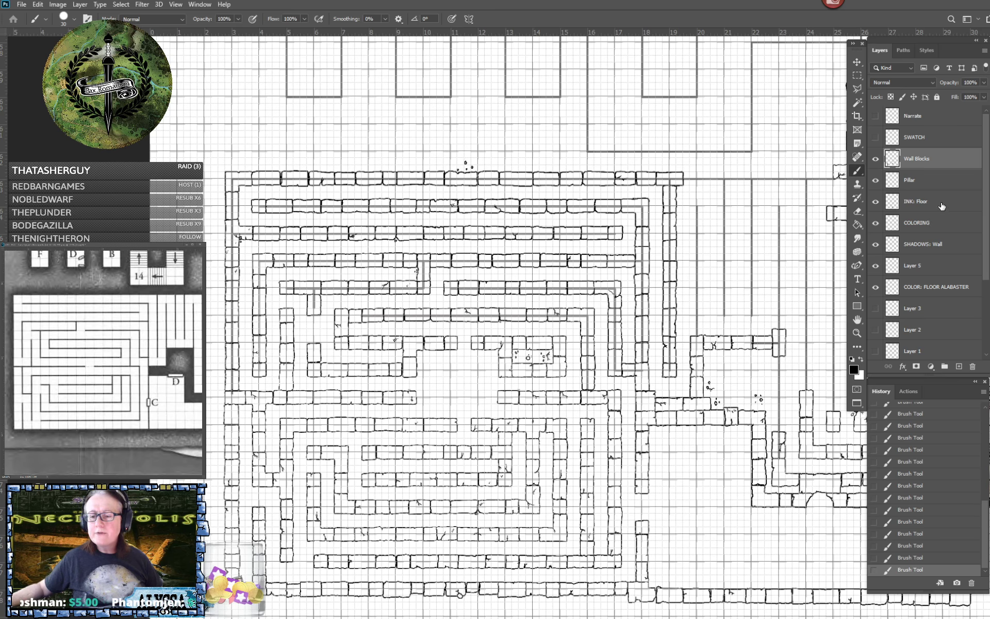
{"action": "scroll", "coordinate": [922, 271], "scroll_direction": "down", "scroll_amount": 5}
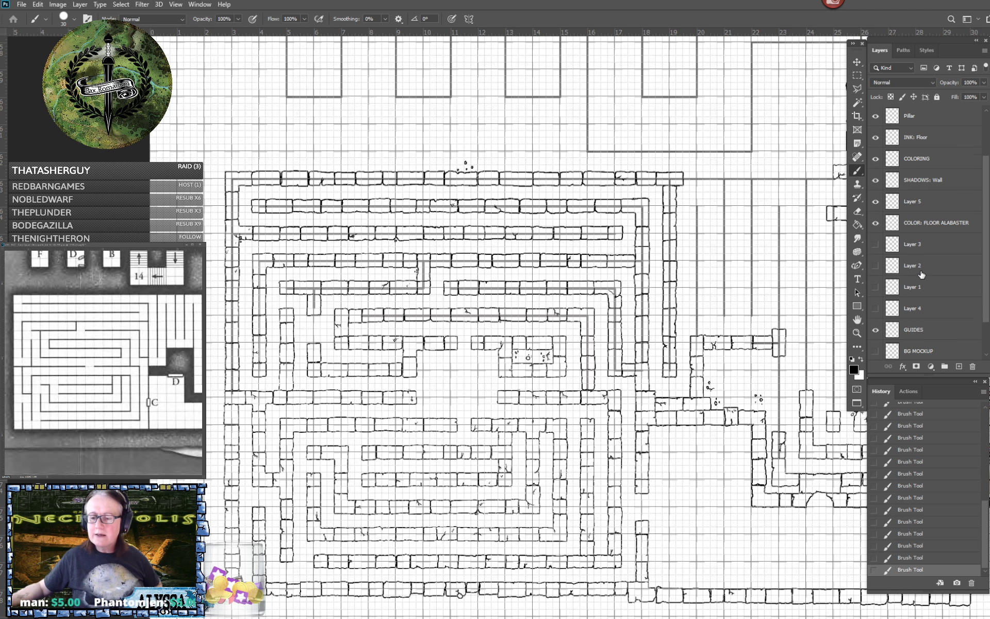
{"action": "left_click", "coordinate": [923, 287]}
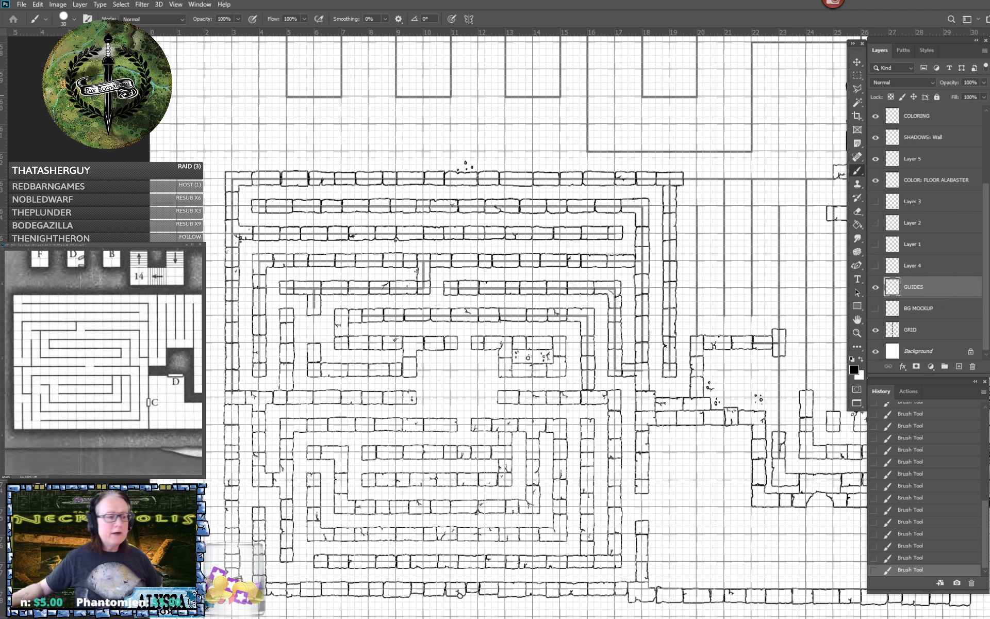
{"action": "left_click", "coordinate": [857, 75]}
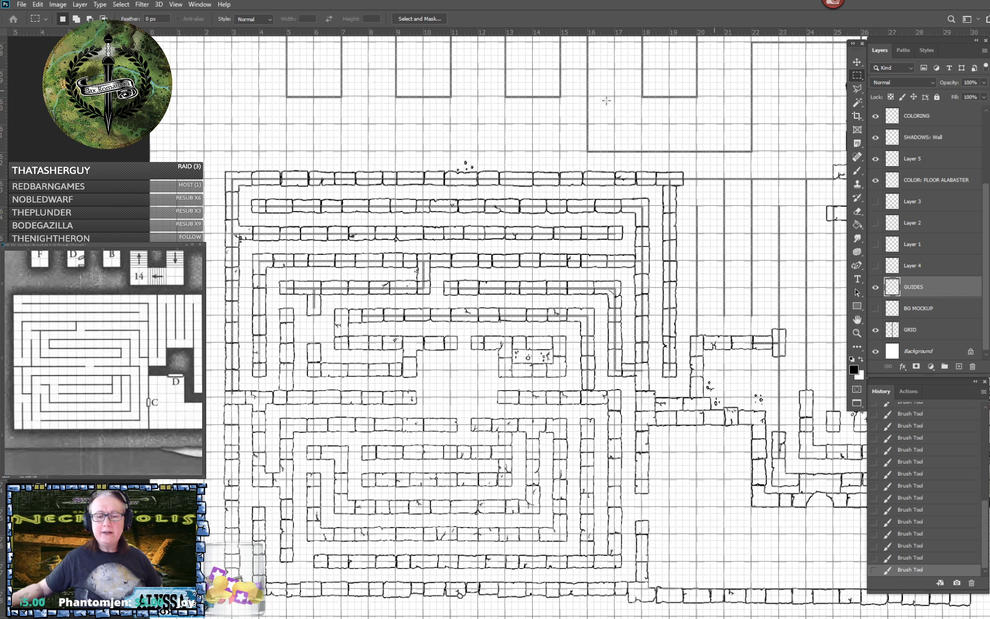
{"action": "left_click_drag", "start_coordinate": [198, 143], "coordinate": [682, 440]}
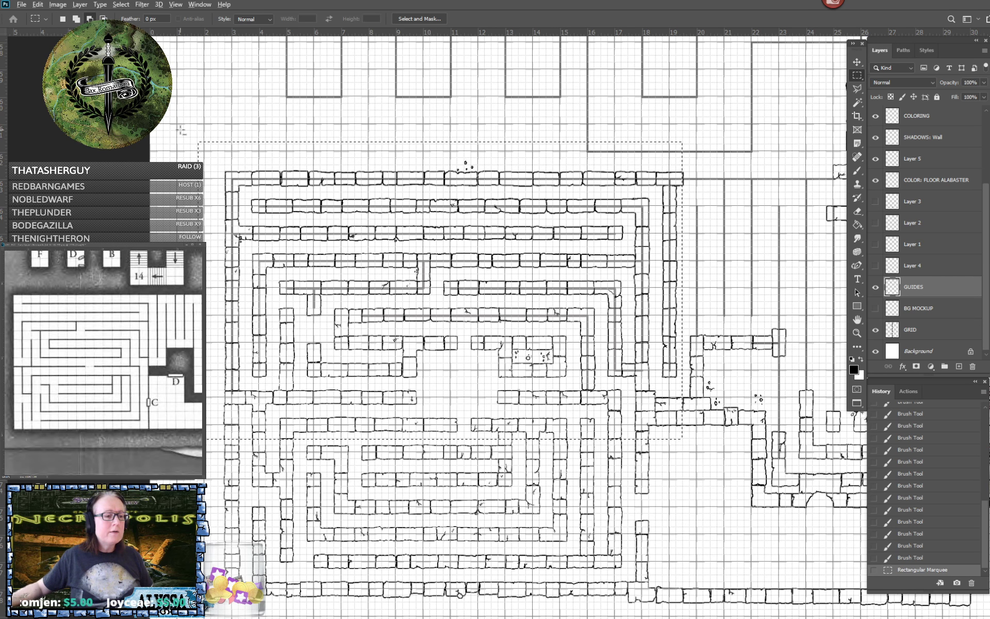
{"action": "left_click_drag", "start_coordinate": [179, 126], "coordinate": [186, 135]}
{"action": "left_click_drag", "start_coordinate": [185, 135], "coordinate": [683, 166]}
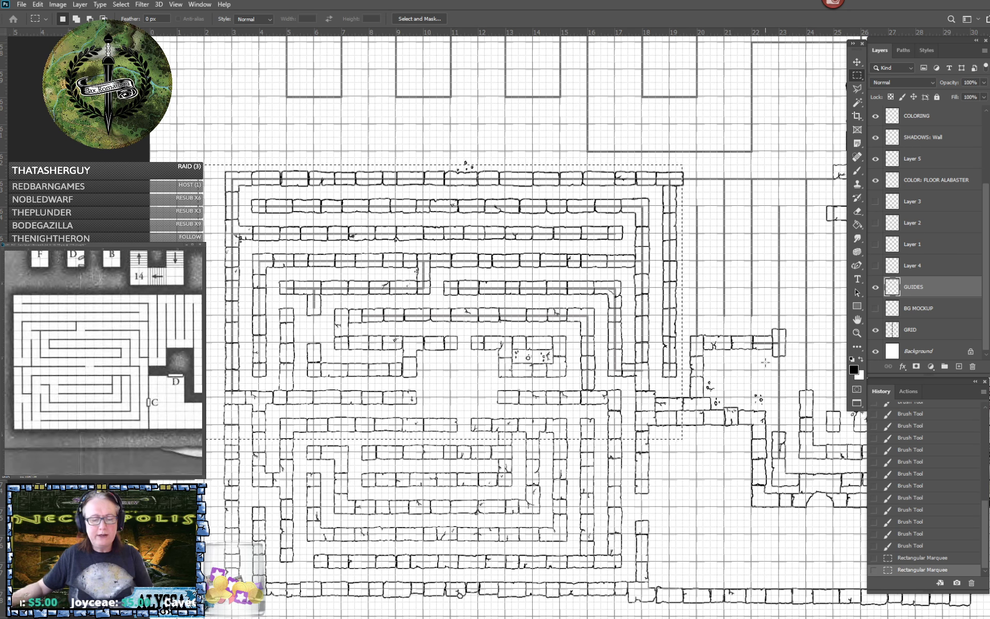
{"action": "key", "text": "Delete"}
{"action": "key", "text": "ctrl+d"}
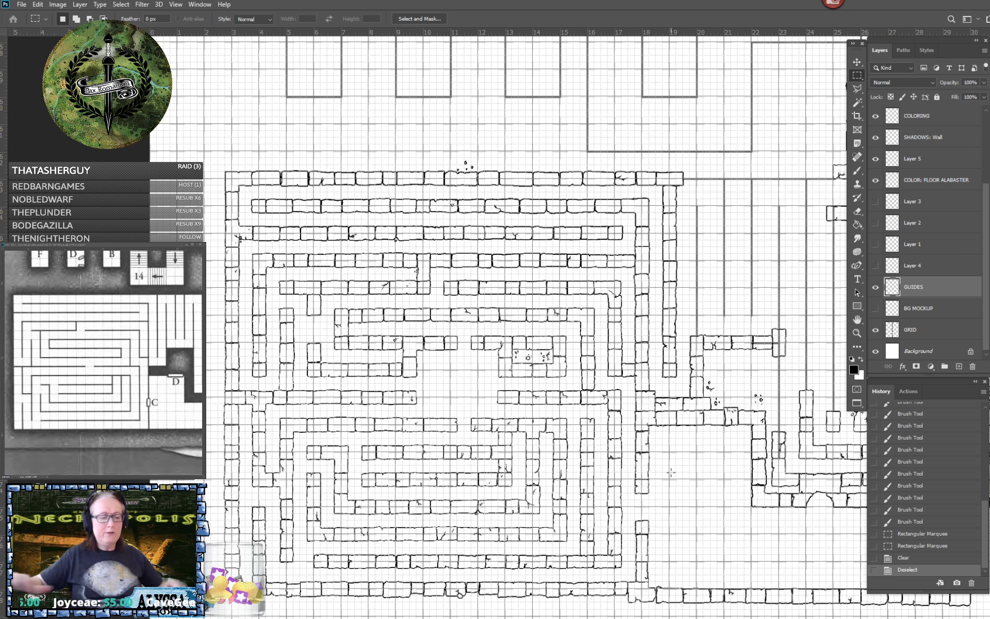
Save the document with the maze's northern guidelines cleared.
{"action": "scroll", "coordinate": [663, 485], "scroll_direction": "up", "scroll_amount": 2}
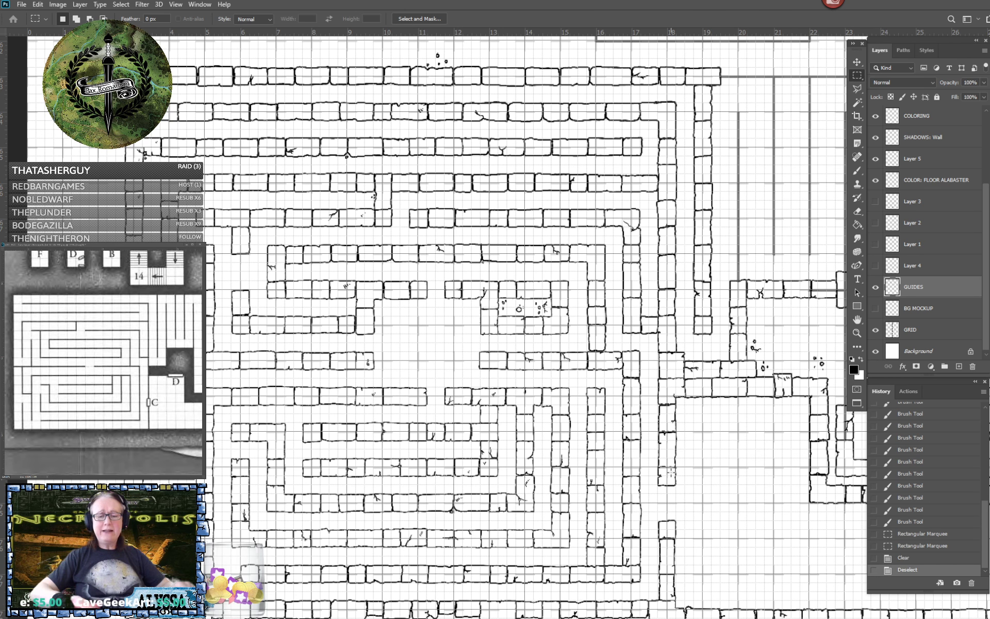
{"action": "scroll", "coordinate": [671, 472], "scroll_direction": "down", "scroll_amount": 2}
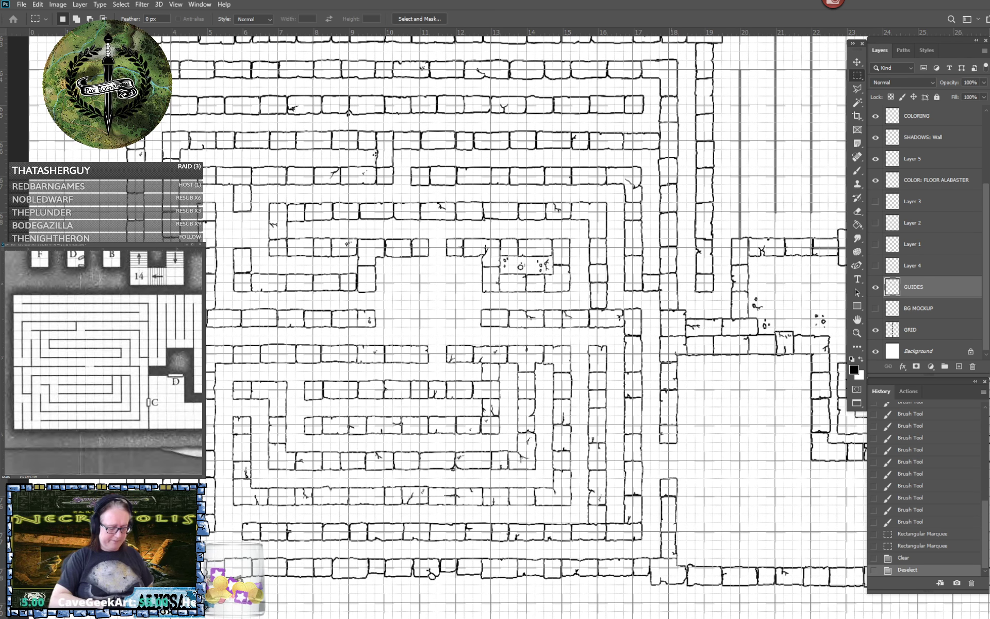
{"action": "key", "text": "ctrl+s"}
On the Wall Blocks layer, ink a block with the Brush directly north of the cracked block in the wall at mark 23.
{"action": "left_click_drag", "start_coordinate": [670, 459], "coordinate": [375, 530]}
{"action": "scroll", "coordinate": [579, 278], "scroll_direction": "up", "scroll_amount": 3}
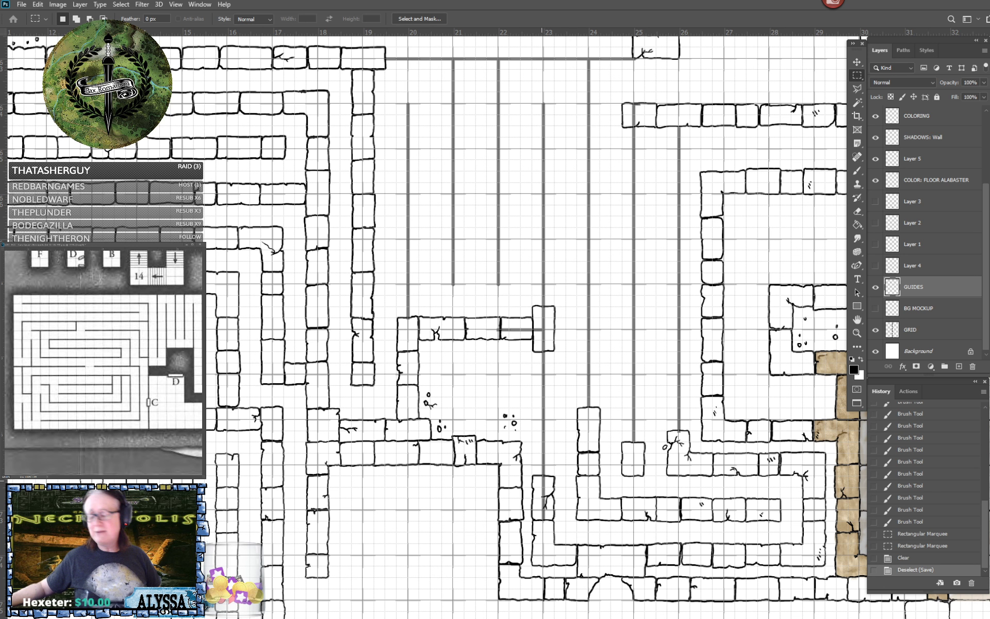
{"action": "scroll", "coordinate": [986, 281], "scroll_direction": "up", "scroll_amount": 5}
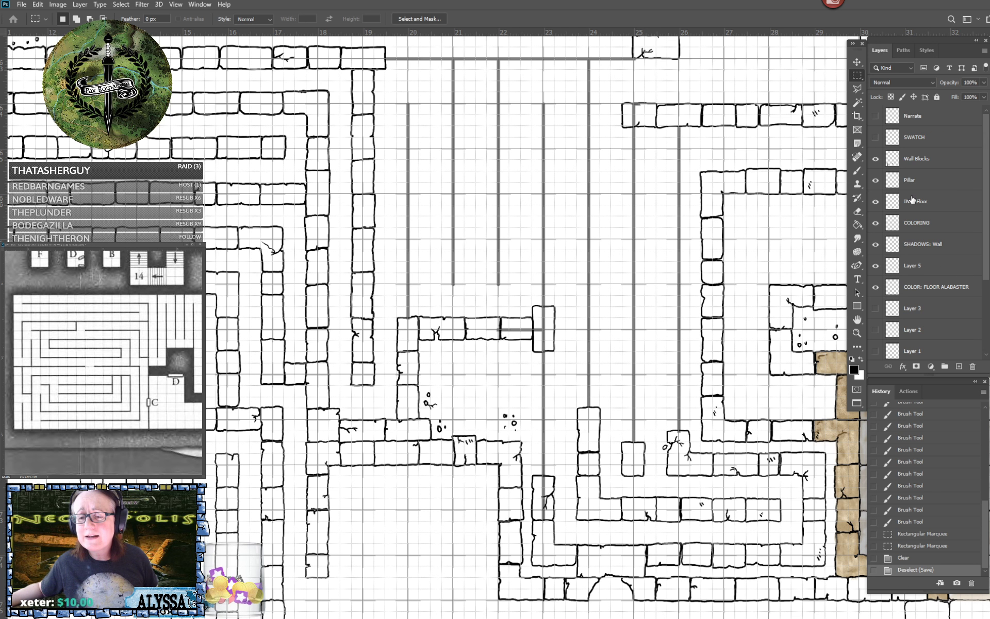
{"action": "left_click", "coordinate": [917, 160]}
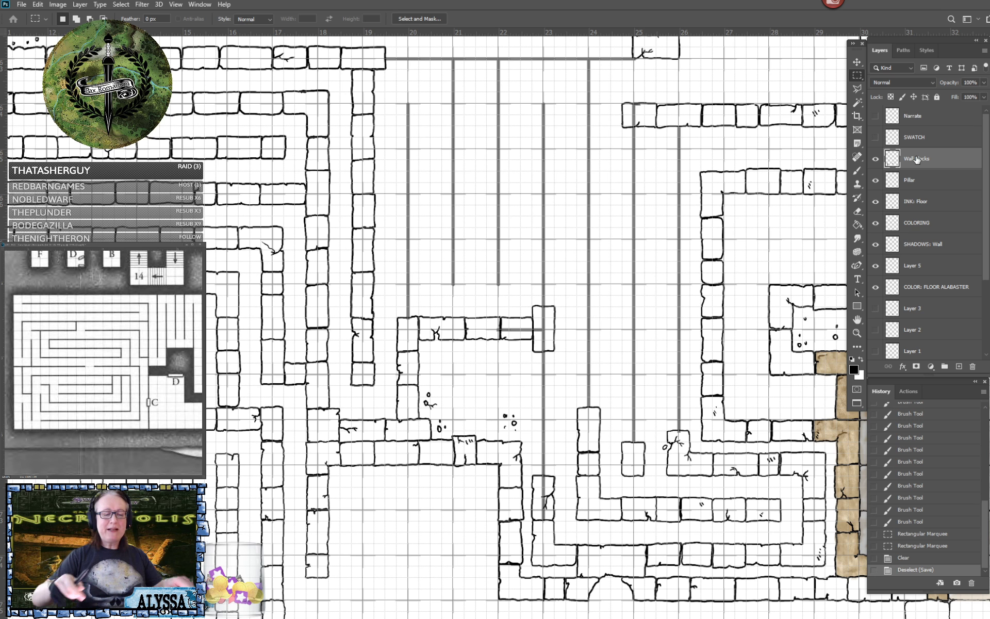
{"action": "key", "text": "ctrl+plus"}
{"action": "key", "text": "ctrl+plus"}
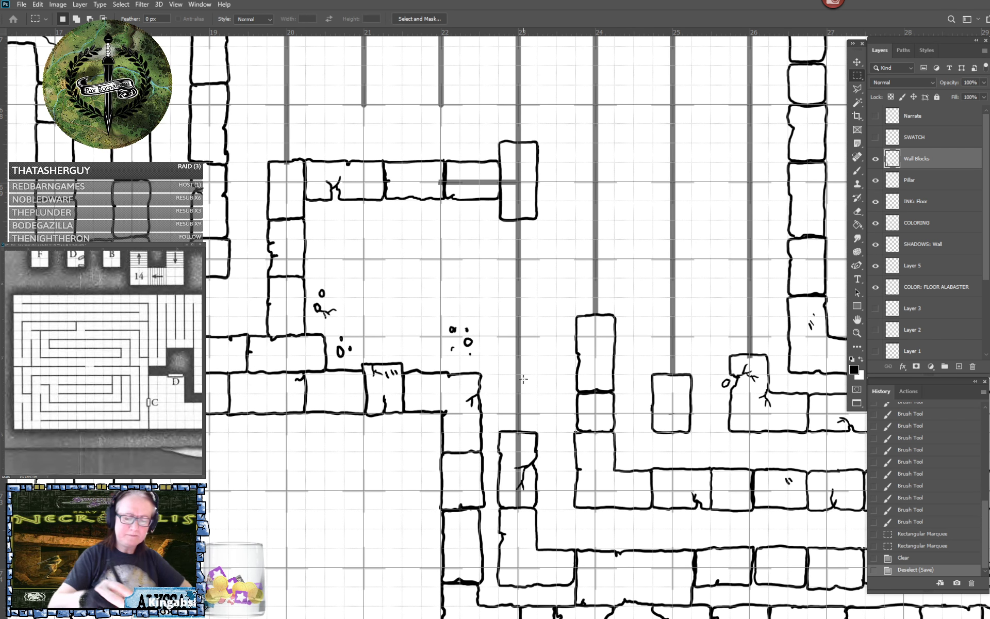
{"action": "key", "text": "b"}
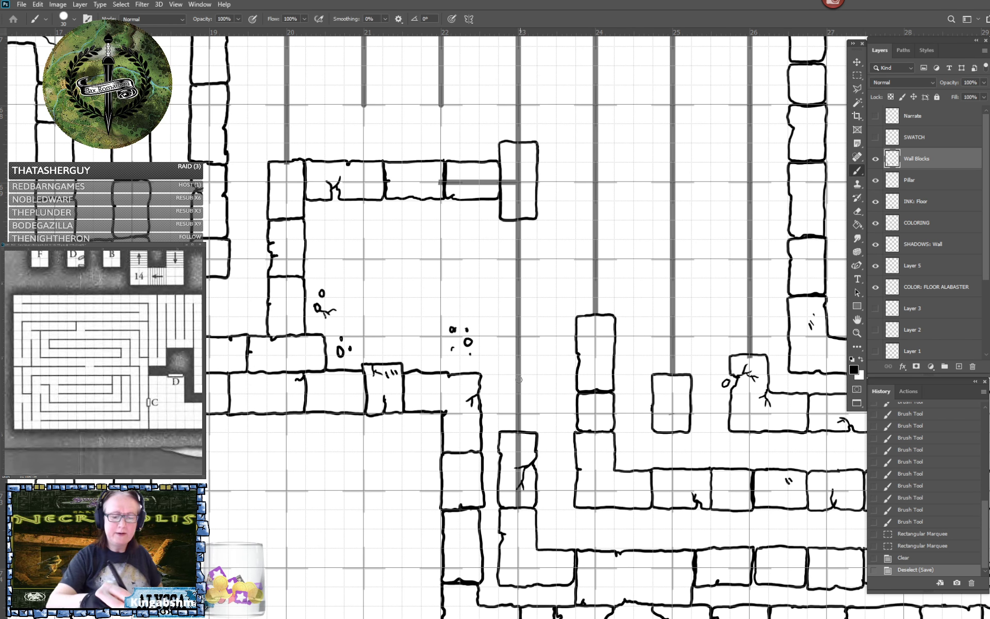
{"action": "left_click_drag", "start_coordinate": [499, 374], "coordinate": [500, 400]}
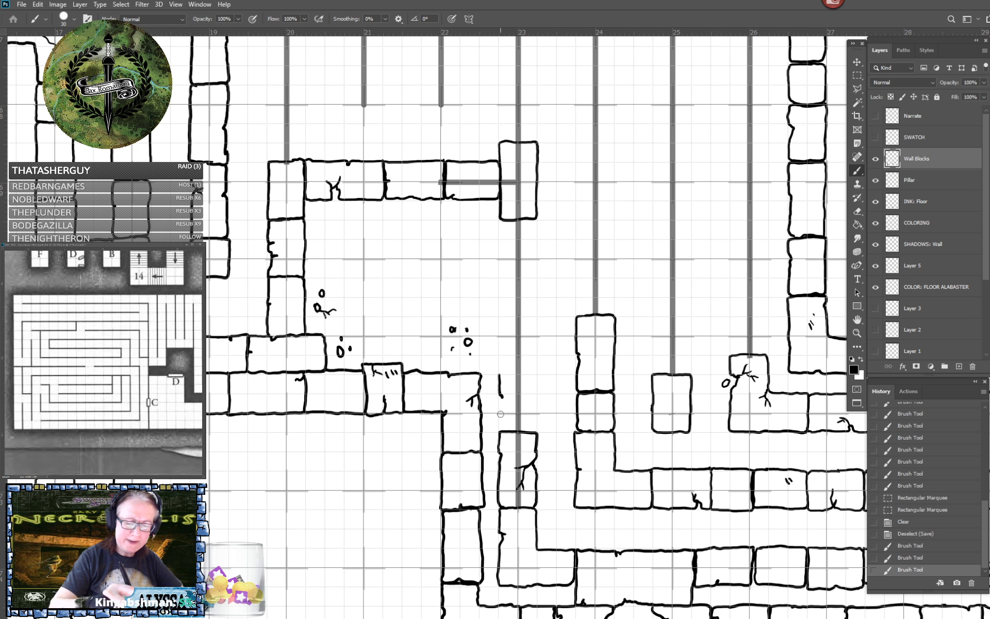
{"action": "left_click_drag", "start_coordinate": [499, 410], "coordinate": [500, 432]}
{"action": "mouse_move", "coordinate": [504, 373]}
{"action": "left_mouse_down"}
{"action": "mouse_move", "coordinate": [535, 375]}
{"action": "mouse_move", "coordinate": [537, 428]}
{"action": "left_mouse_up"}
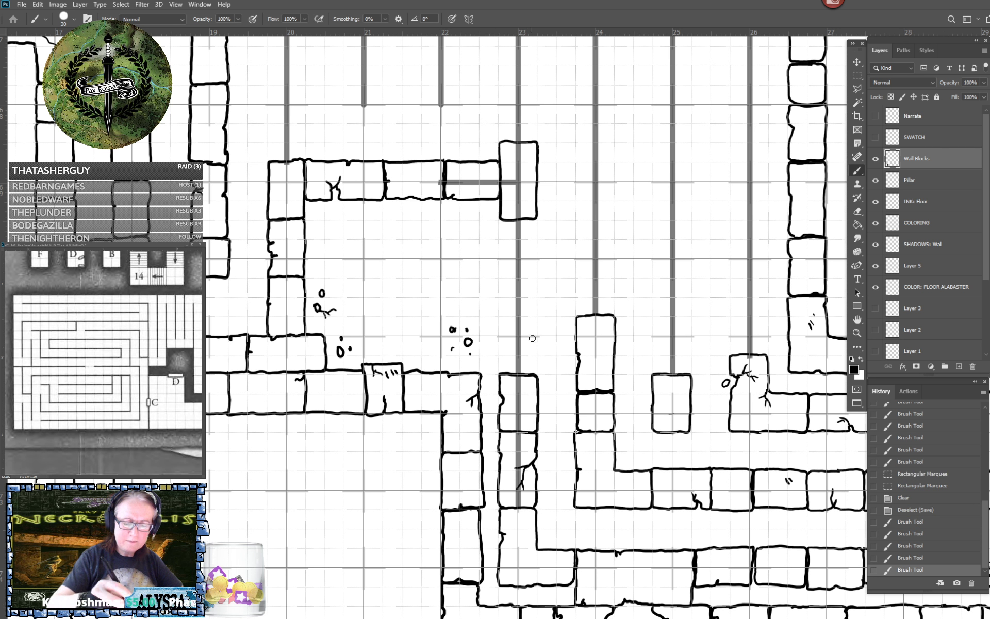
Ink two more blocks northward at mark 23 to join the wall to the small room's northeastern corner block.
{"action": "mouse_move", "coordinate": [513, 297]}
{"action": "left_mouse_down"}
{"action": "mouse_move", "coordinate": [499, 311]}
{"action": "mouse_move", "coordinate": [504, 373]}
{"action": "mouse_move", "coordinate": [536, 358]}
{"action": "mouse_move", "coordinate": [537, 303]}
{"action": "mouse_move", "coordinate": [520, 298]}
{"action": "left_mouse_up"}
{"action": "left_click_drag", "start_coordinate": [499, 221], "coordinate": [500, 298]}
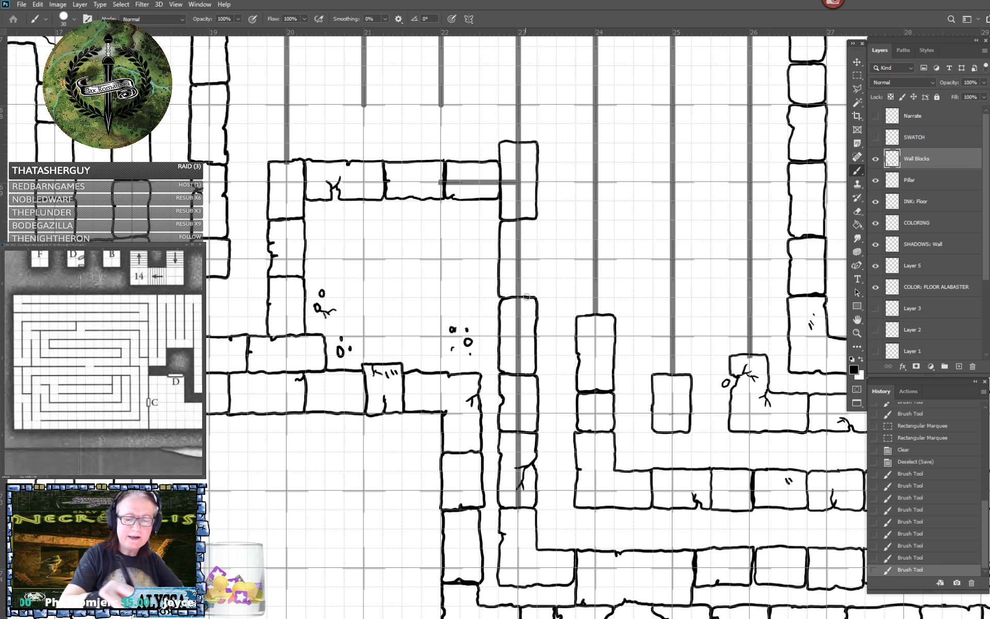
{"action": "mouse_move", "coordinate": [527, 219]}
{"action": "left_mouse_down"}
{"action": "mouse_move", "coordinate": [531, 303]}
{"action": "mouse_move", "coordinate": [587, 394]}
{"action": "left_mouse_up"}
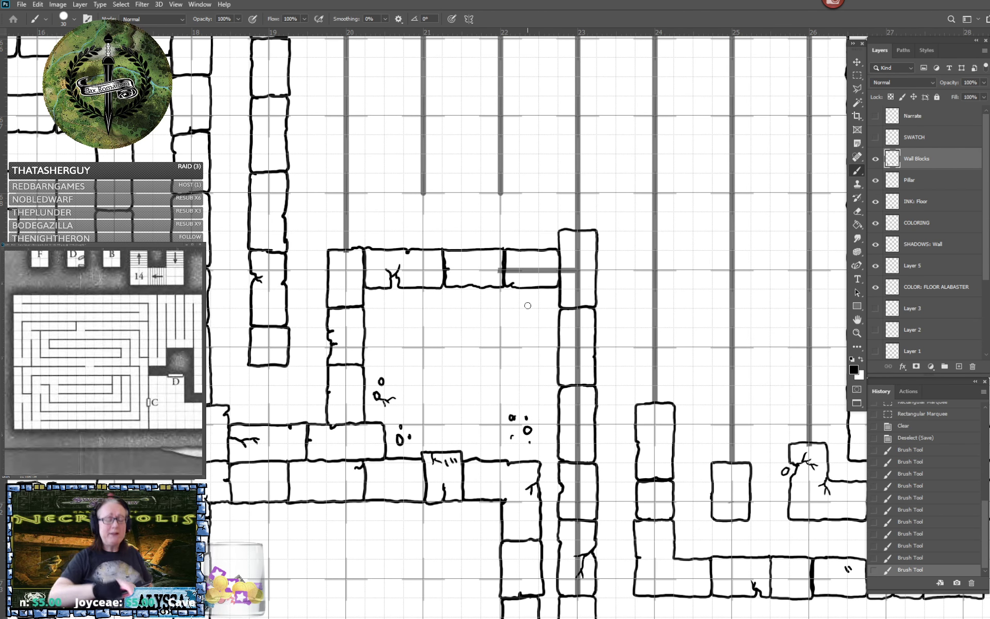
Ink one block northward along the mark 20 guideline, above the small room's northwestern corner.
{"action": "mouse_move", "coordinate": [527, 306]}
{"action": "left_mouse_down"}
{"action": "mouse_move", "coordinate": [594, 437]}
{"action": "mouse_move", "coordinate": [637, 466]}
{"action": "mouse_move", "coordinate": [527, 373]}
{"action": "mouse_move", "coordinate": [511, 373]}
{"action": "left_mouse_up"}
{"action": "key", "text": "ctrl+minus"}
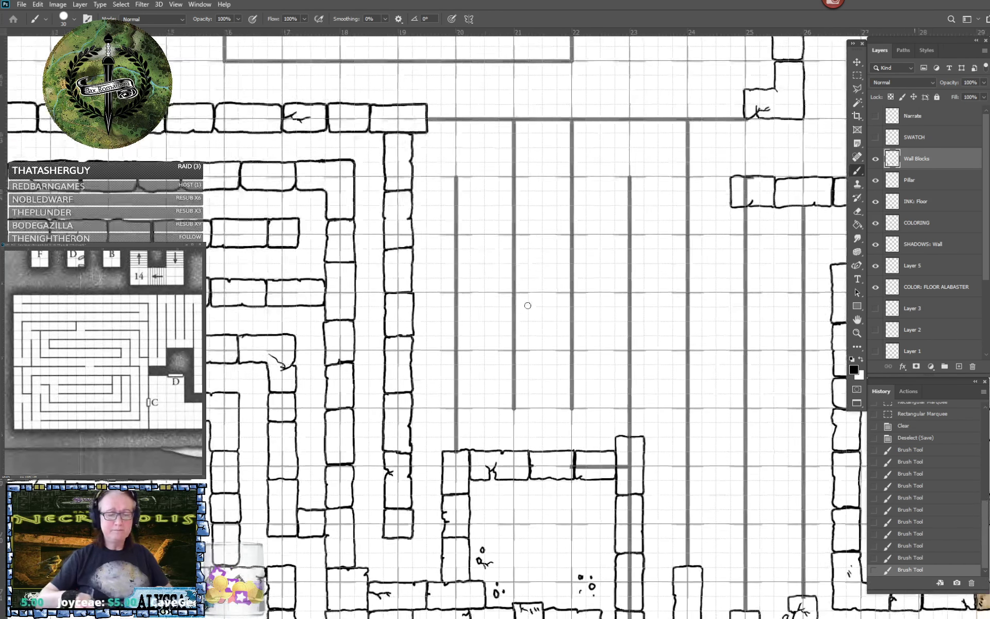
{"action": "scroll", "coordinate": [528, 305], "scroll_direction": "up", "scroll_amount": 1}
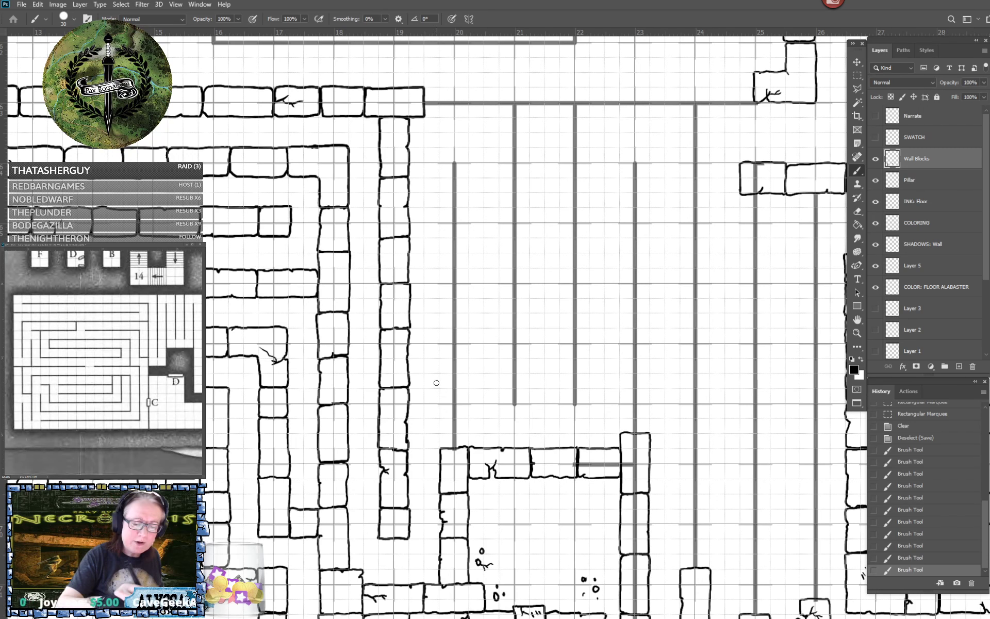
{"action": "mouse_move", "coordinate": [439, 405]}
{"action": "left_mouse_down"}
{"action": "mouse_move", "coordinate": [468, 410]}
{"action": "mouse_move", "coordinate": [468, 447]}
{"action": "mouse_move", "coordinate": [439, 410]}
{"action": "mouse_move", "coordinate": [440, 431]}
{"action": "left_mouse_up"}
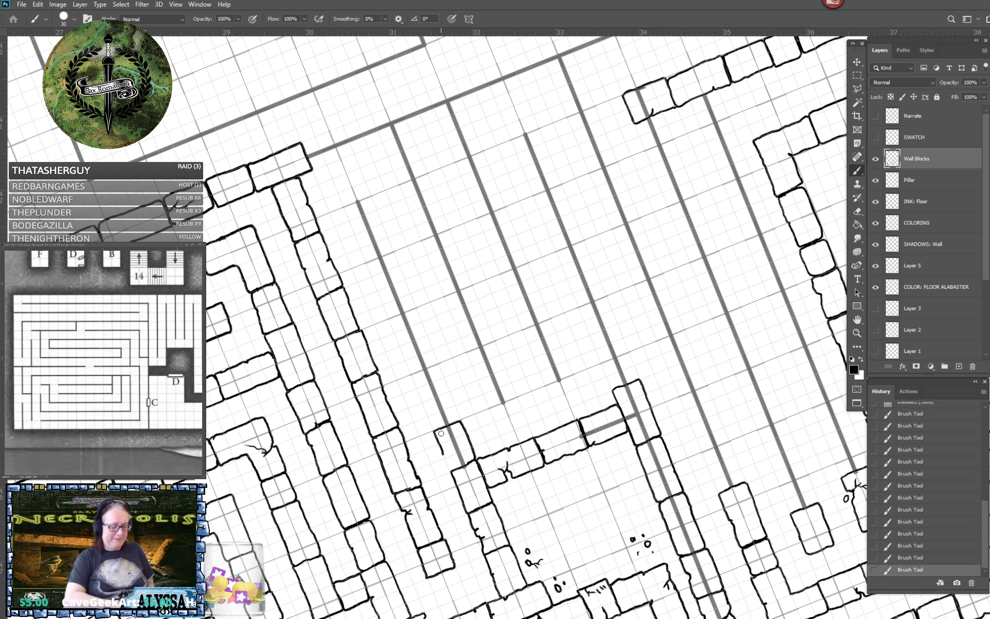
{"action": "key", "text": "Escape"}
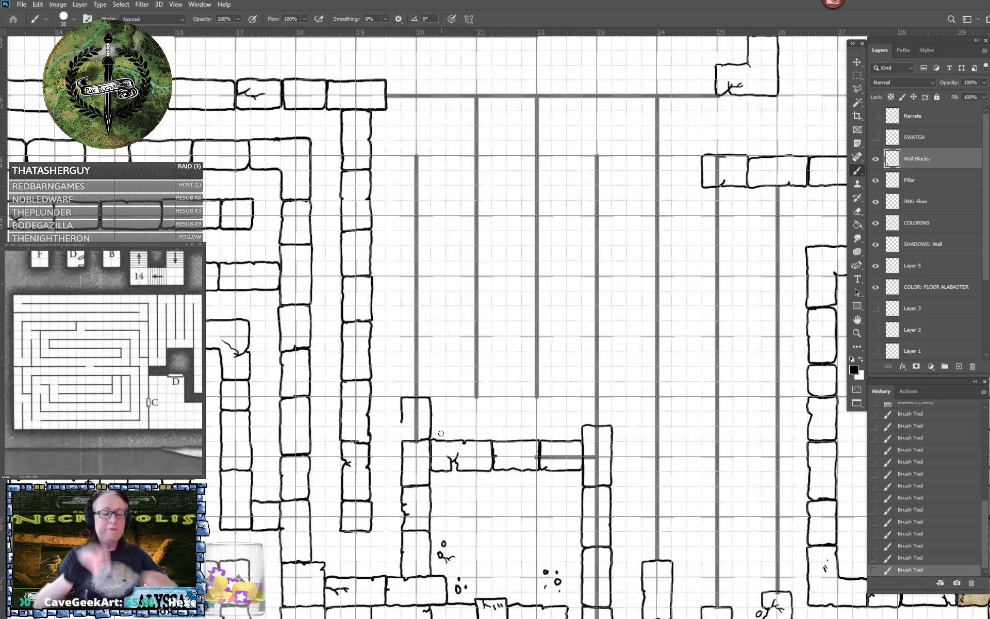
{"action": "scroll", "coordinate": [441, 433], "scroll_direction": "up", "scroll_amount": 5}
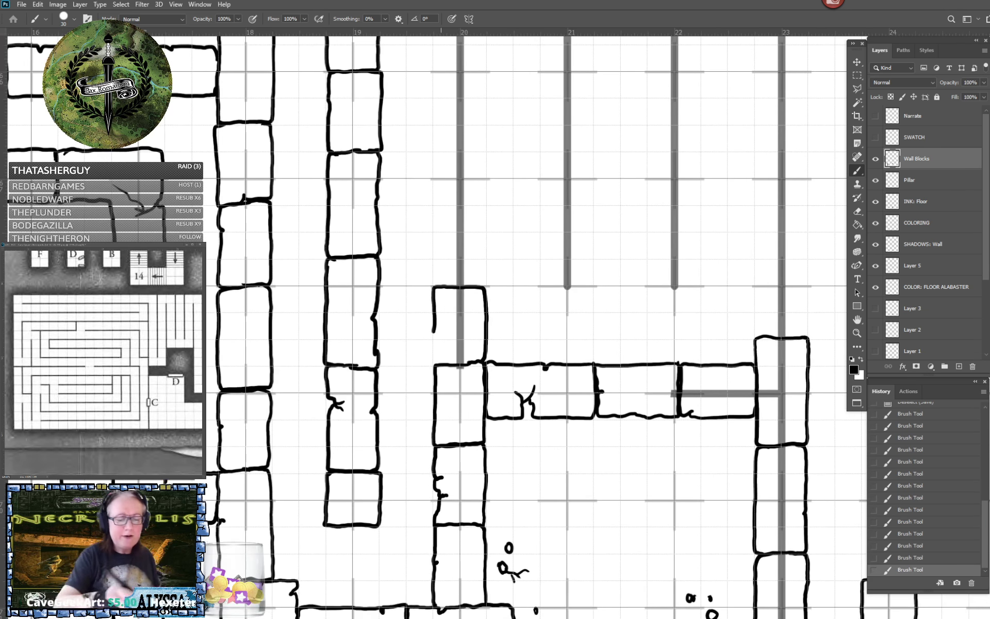
{"action": "left_click_drag", "start_coordinate": [434, 331], "coordinate": [437, 378]}
{"action": "scroll", "coordinate": [437, 378], "scroll_direction": "down", "scroll_amount": 5}
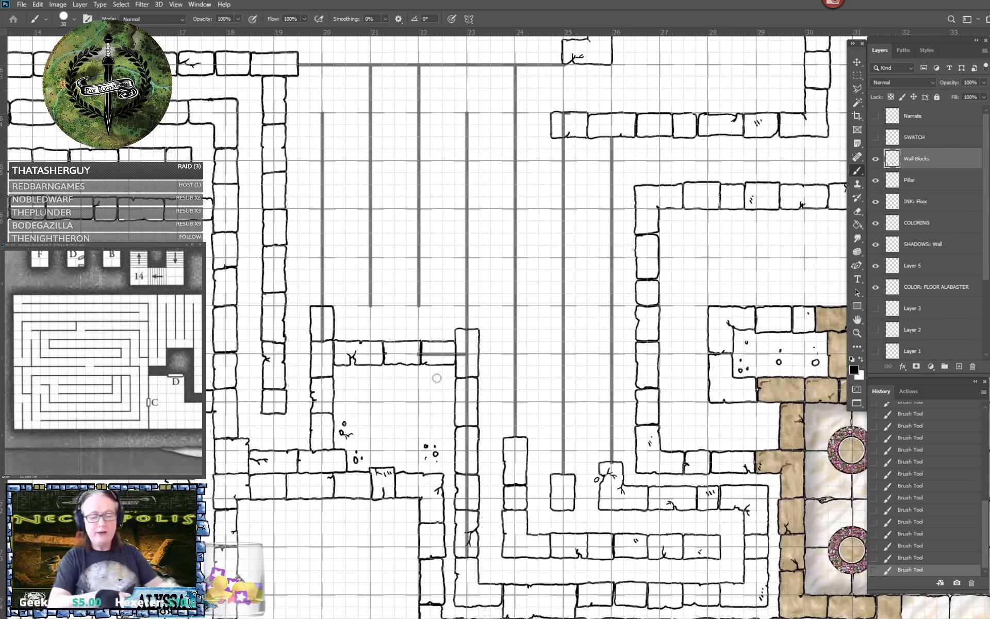
Erase the GUIDES layer's lines beneath the small room's inked walls between marks 20 and 23, and save the document.
{"action": "scroll", "coordinate": [436, 378], "scroll_direction": "up", "scroll_amount": 3}
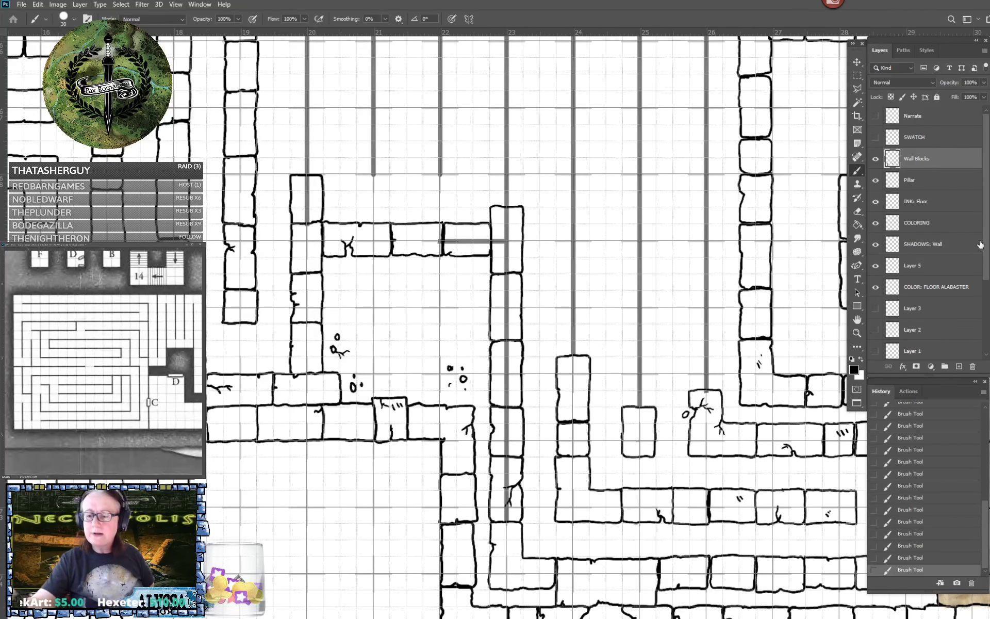
{"action": "scroll", "coordinate": [933, 306], "scroll_direction": "down", "scroll_amount": 4}
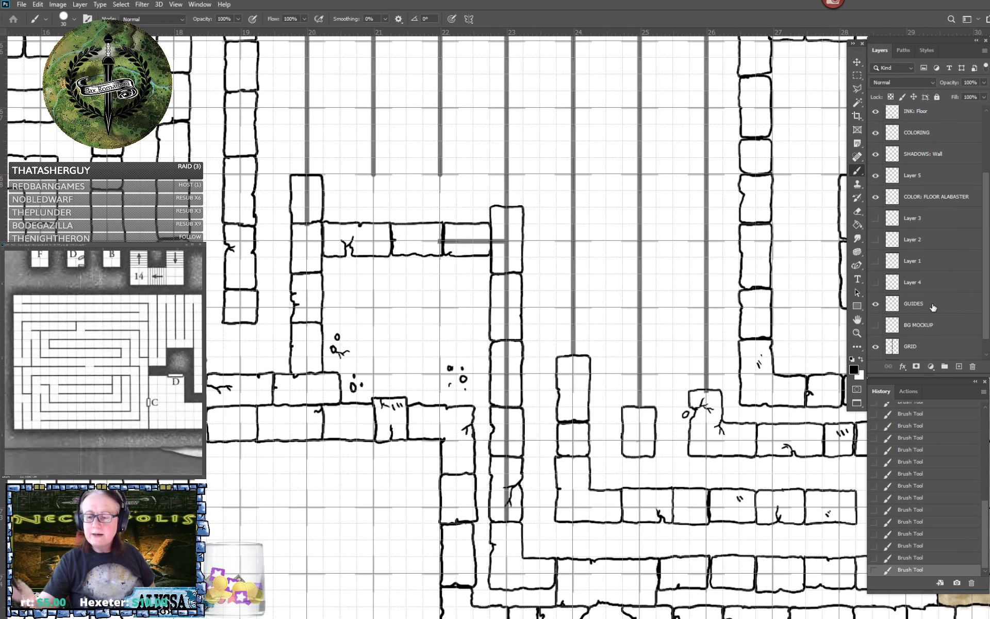
{"action": "left_click", "coordinate": [945, 307]}
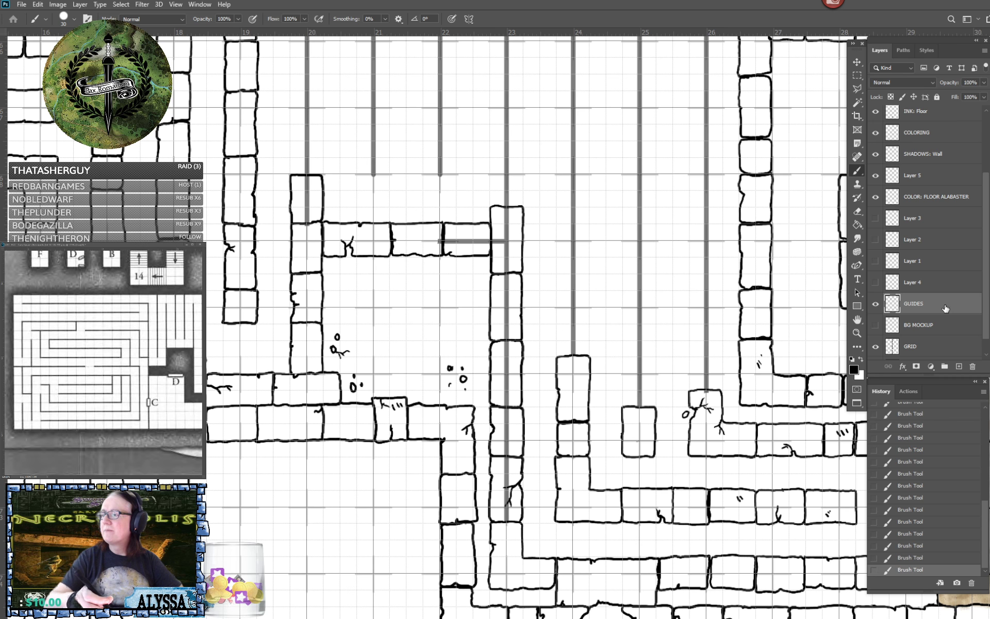
{"action": "mouse_move", "coordinate": [504, 466]}
{"action": "left_mouse_down"}
{"action": "mouse_move", "coordinate": [506, 520]}
{"action": "mouse_move", "coordinate": [506, 380]}
{"action": "mouse_move", "coordinate": [505, 417]}
{"action": "left_mouse_up"}
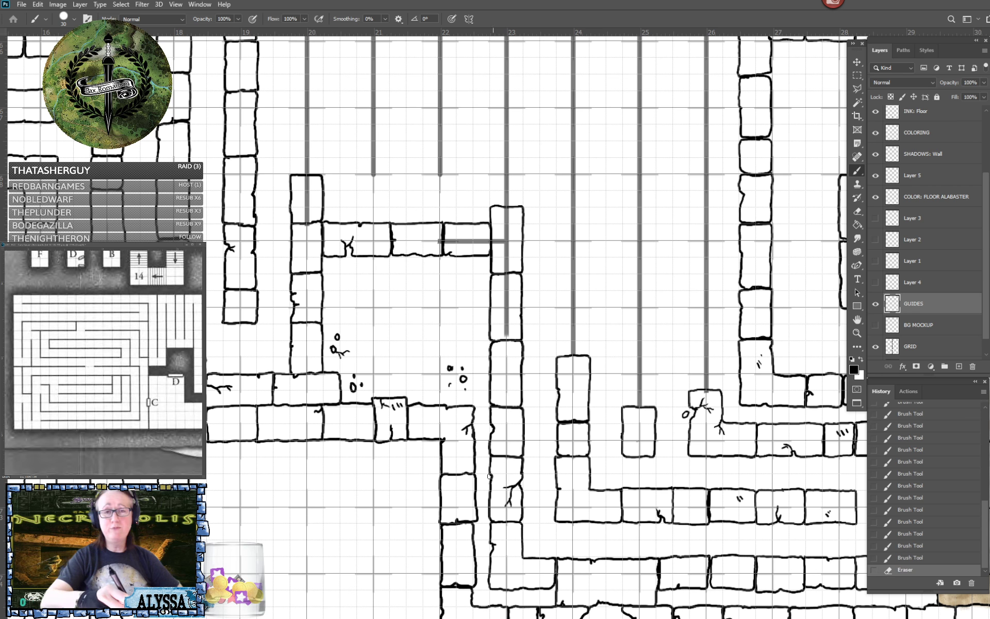
{"action": "mouse_move", "coordinate": [507, 355]}
{"action": "left_mouse_down"}
{"action": "mouse_move", "coordinate": [511, 376]}
{"action": "mouse_move", "coordinate": [505, 241]}
{"action": "mouse_move", "coordinate": [515, 235]}
{"action": "mouse_move", "coordinate": [508, 255]}
{"action": "mouse_move", "coordinate": [507, 212]}
{"action": "mouse_move", "coordinate": [506, 243]}
{"action": "mouse_move", "coordinate": [434, 243]}
{"action": "left_mouse_up"}
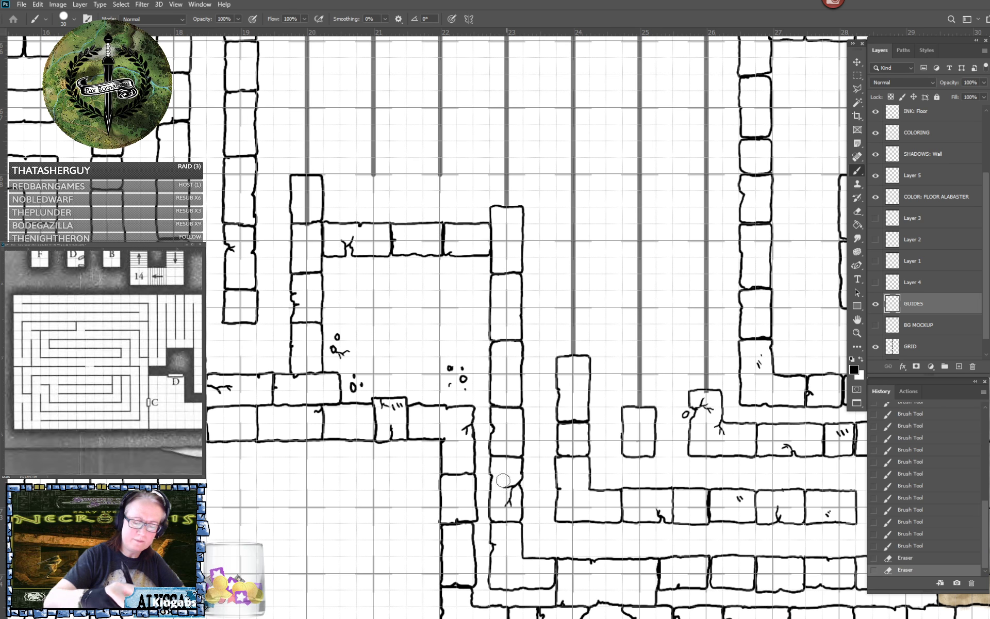
{"action": "left_click_drag", "start_coordinate": [310, 215], "coordinate": [309, 180]}
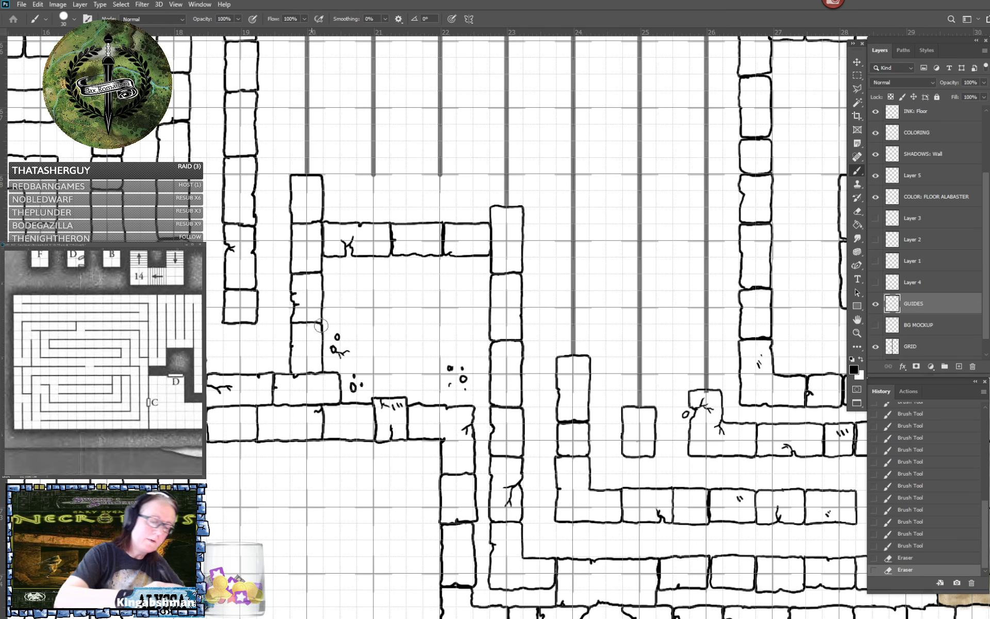
{"action": "scroll", "coordinate": [328, 329], "scroll_direction": "down", "scroll_amount": 5}
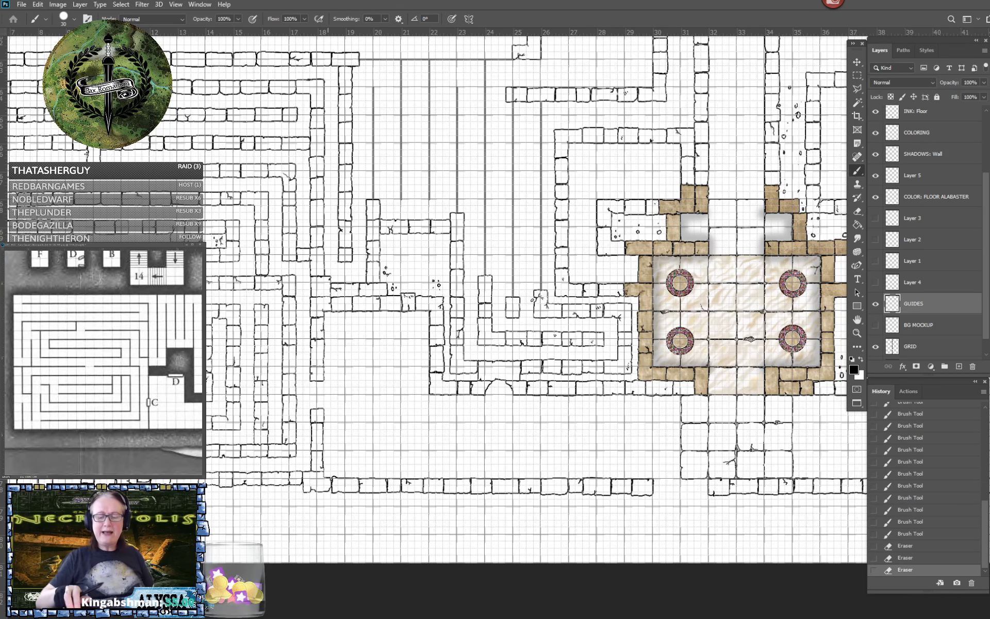
{"action": "key", "text": "ctrl+s"}
Examine the coloured pillared chamber and the alcoves and corridor walls around it.
{"action": "left_click_drag", "start_coordinate": [567, 483], "coordinate": [378, 492]}
{"action": "scroll", "coordinate": [378, 493], "scroll_direction": "up", "scroll_amount": 3}
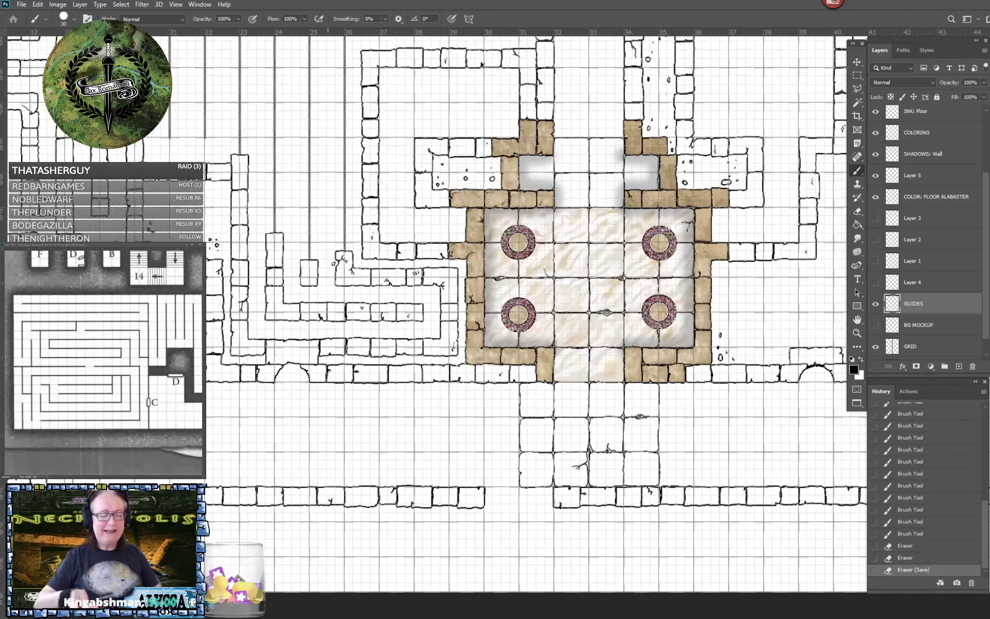
{"action": "scroll", "coordinate": [599, 492], "scroll_direction": "up", "scroll_amount": 2}
{"action": "scroll", "coordinate": [521, 464], "scroll_direction": "down", "scroll_amount": 3}
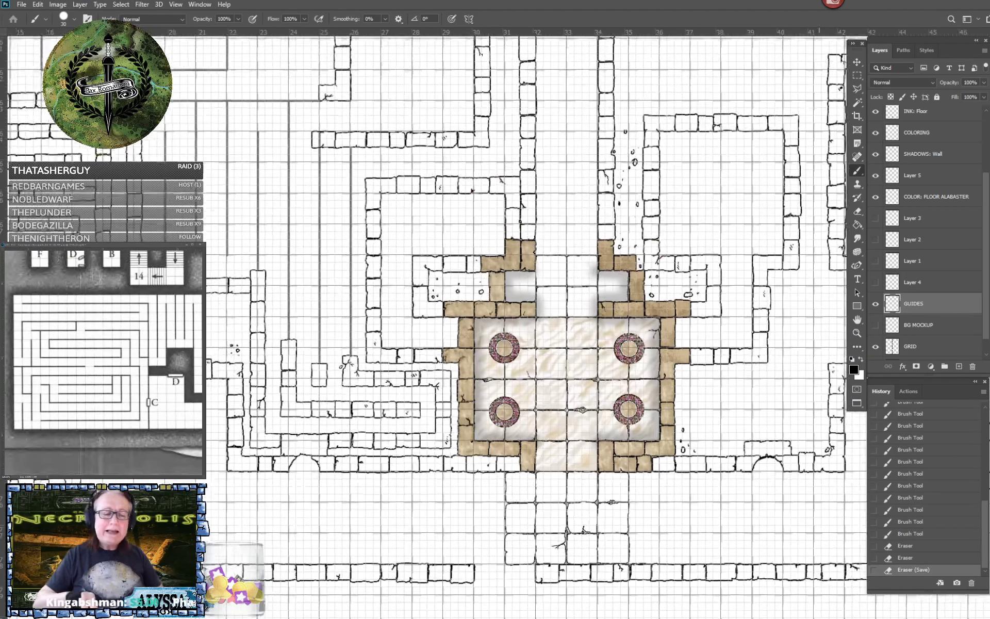
{"action": "scroll", "coordinate": [680, 546], "scroll_direction": "up", "scroll_amount": 2}
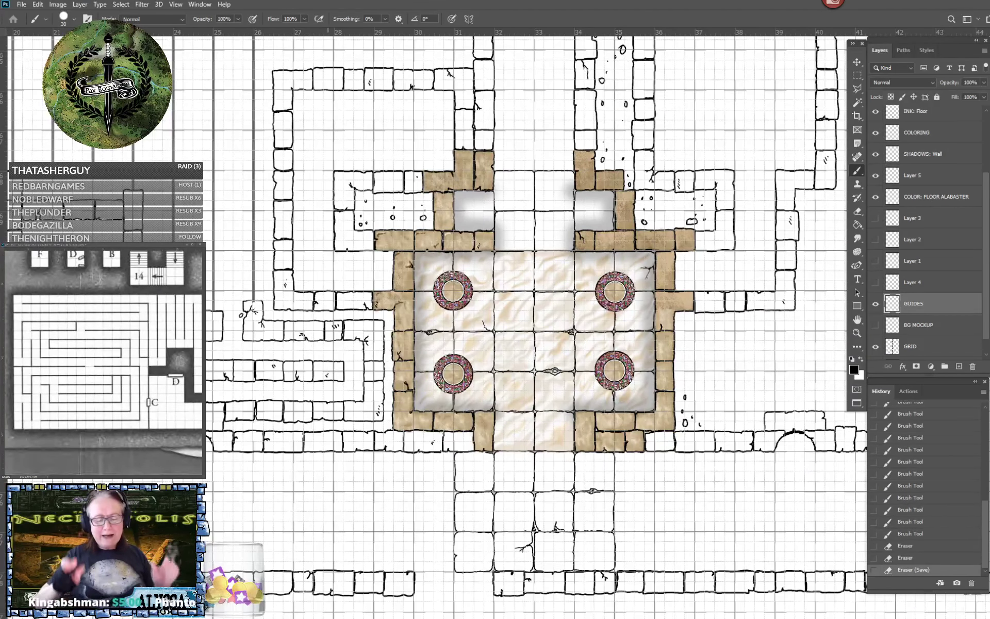
{"action": "left_click_drag", "start_coordinate": [619, 335], "coordinate": [752, 276]}
{"action": "left_click_drag", "start_coordinate": [462, 309], "coordinate": [313, 305]}
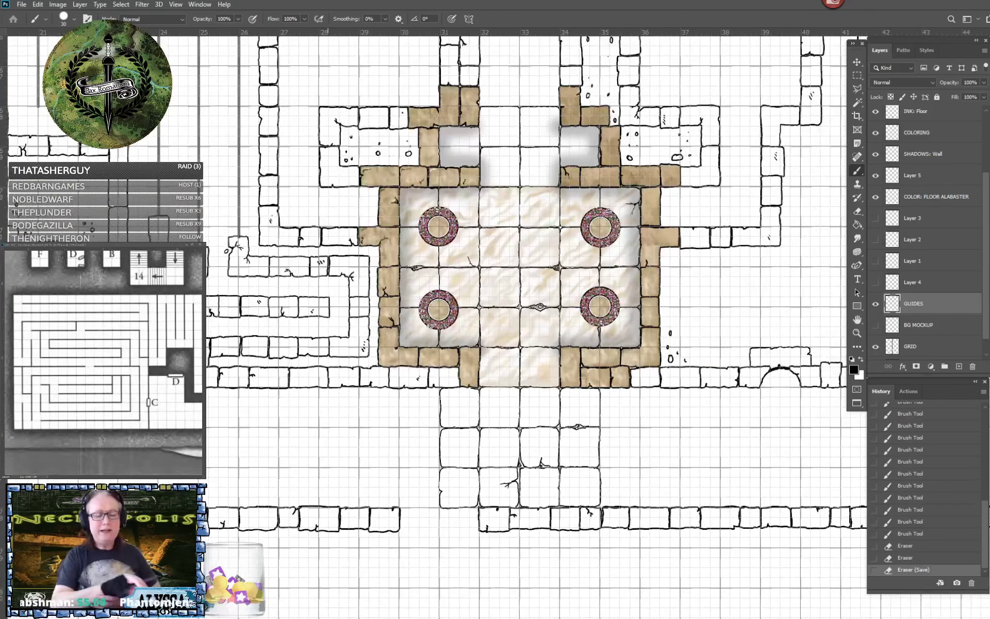
{"action": "left_click_drag", "start_coordinate": [516, 247], "coordinate": [524, 317]}
{"action": "scroll", "coordinate": [569, 207], "scroll_direction": "up", "scroll_amount": 2}
{"action": "left_click_drag", "start_coordinate": [520, 207], "coordinate": [503, 303]}
{"action": "scroll", "coordinate": [477, 335], "scroll_direction": "up", "scroll_amount": 1}
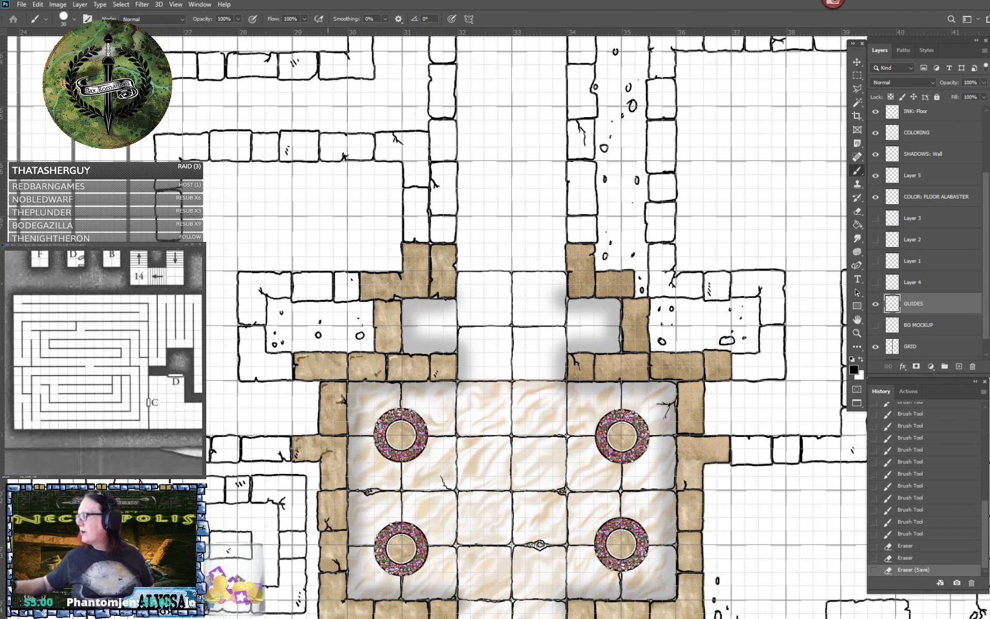
Compare the reference map's entrance areas 1 to 7 with the inked chamber and the long corridor north of it.
{"action": "left_click", "coordinate": [124, 362]}
{"action": "left_click_drag", "start_coordinate": [176, 356], "coordinate": [77, 364]}
{"action": "left_click_drag", "start_coordinate": [198, 356], "coordinate": [127, 358]}
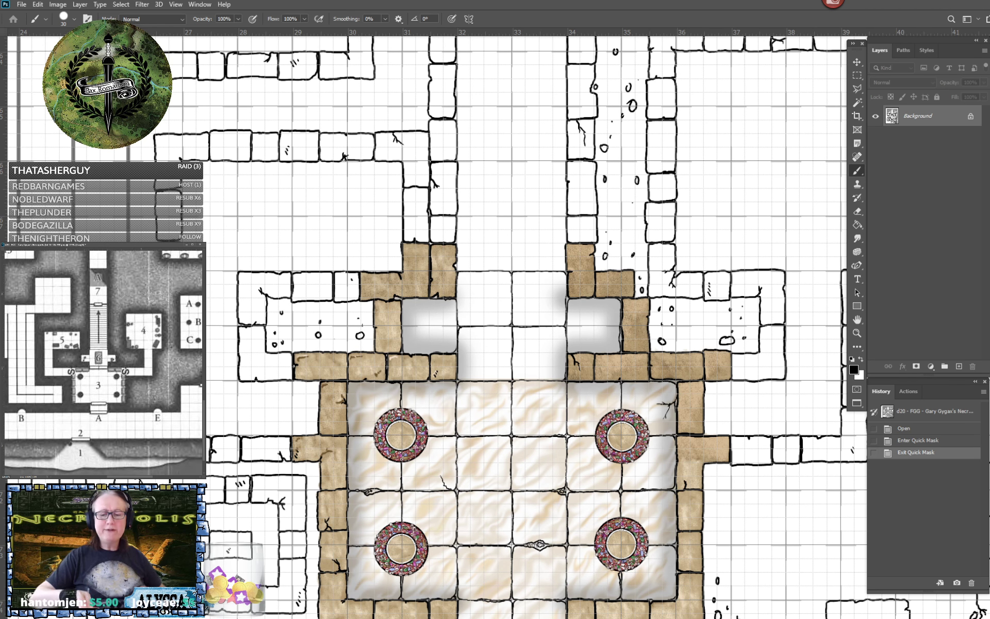
{"action": "left_click_drag", "start_coordinate": [685, 350], "coordinate": [599, 330]}
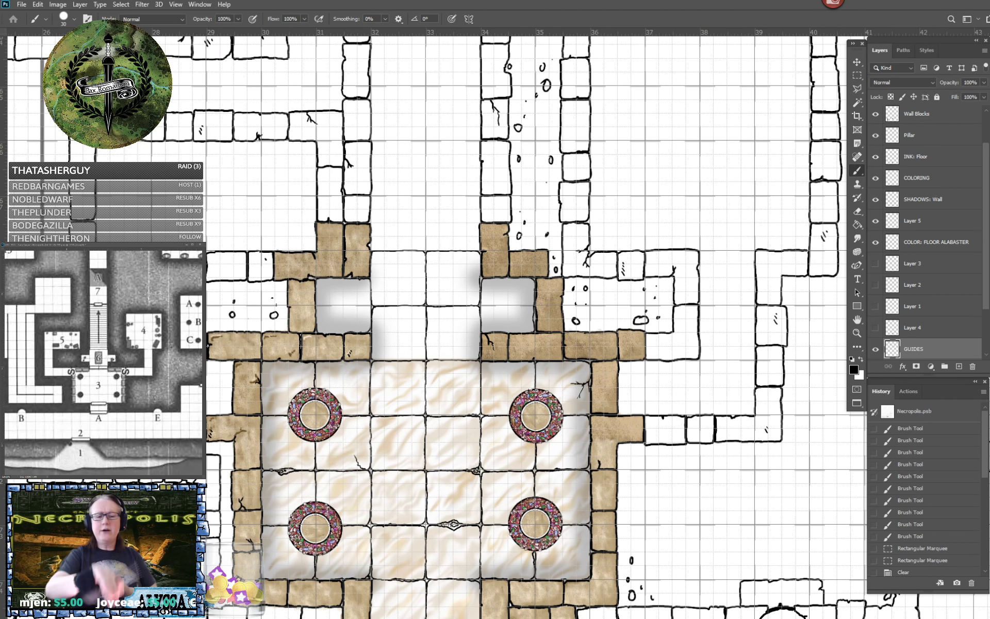
{"action": "left_click_drag", "start_coordinate": [471, 170], "coordinate": [485, 400]}
{"action": "left_click_drag", "start_coordinate": [486, 335], "coordinate": [489, 413]}
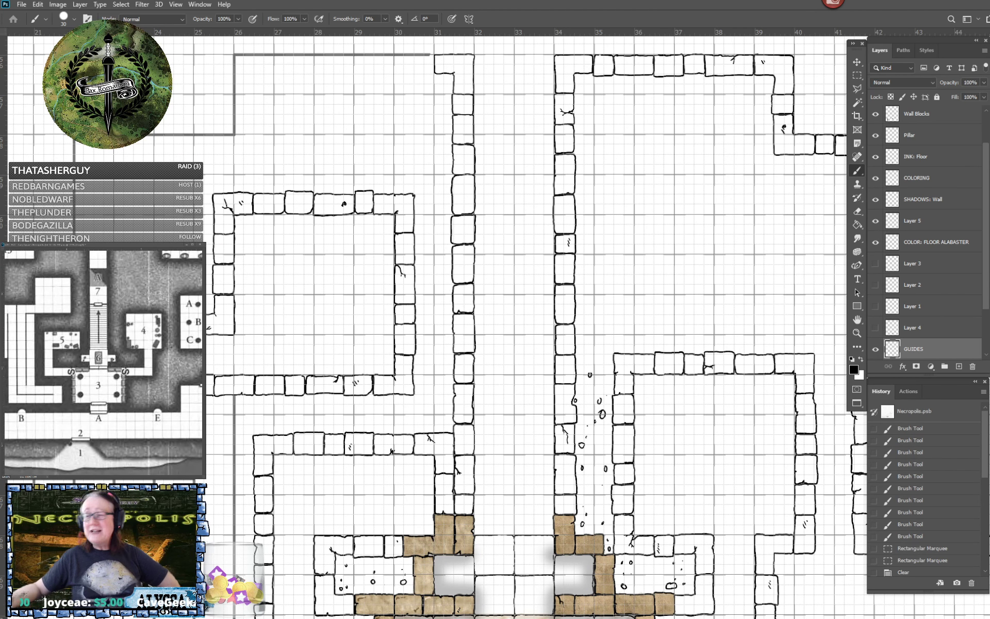
Save the document again.
{"action": "key", "text": "ctrl+s"}
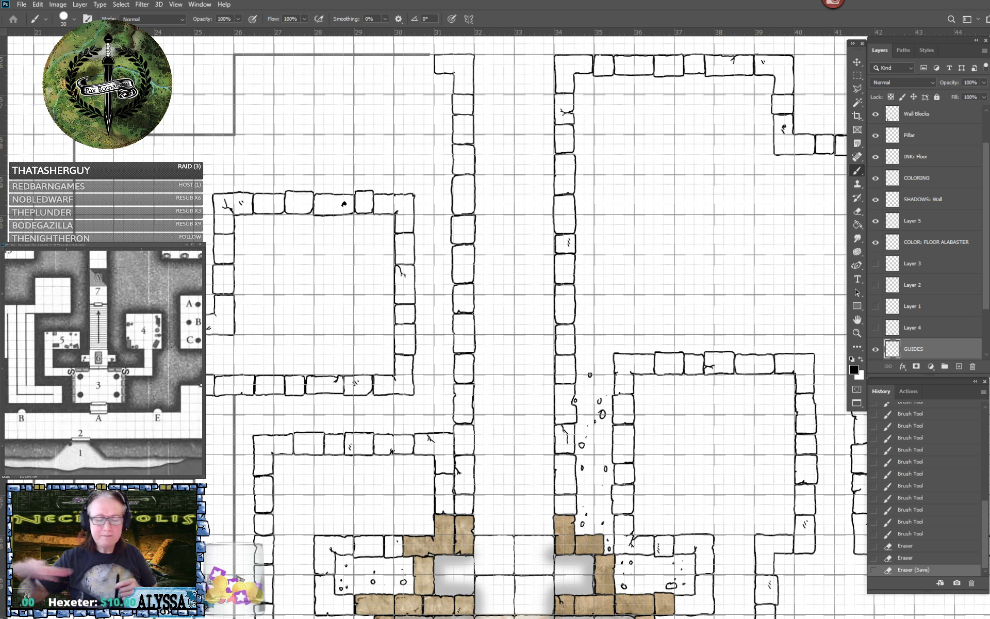
{"action": "scroll", "coordinate": [428, 325], "scroll_direction": "down", "scroll_amount": 1}
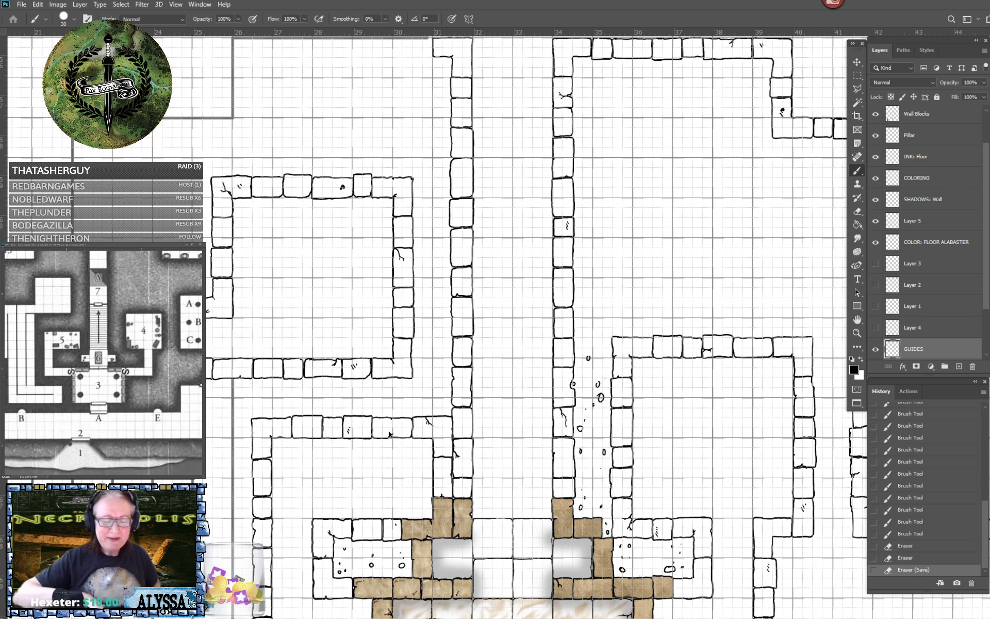
{"action": "scroll", "coordinate": [428, 324], "scroll_direction": "down", "scroll_amount": 10}
{"action": "left_click_drag", "start_coordinate": [505, 268], "coordinate": [481, 345]}
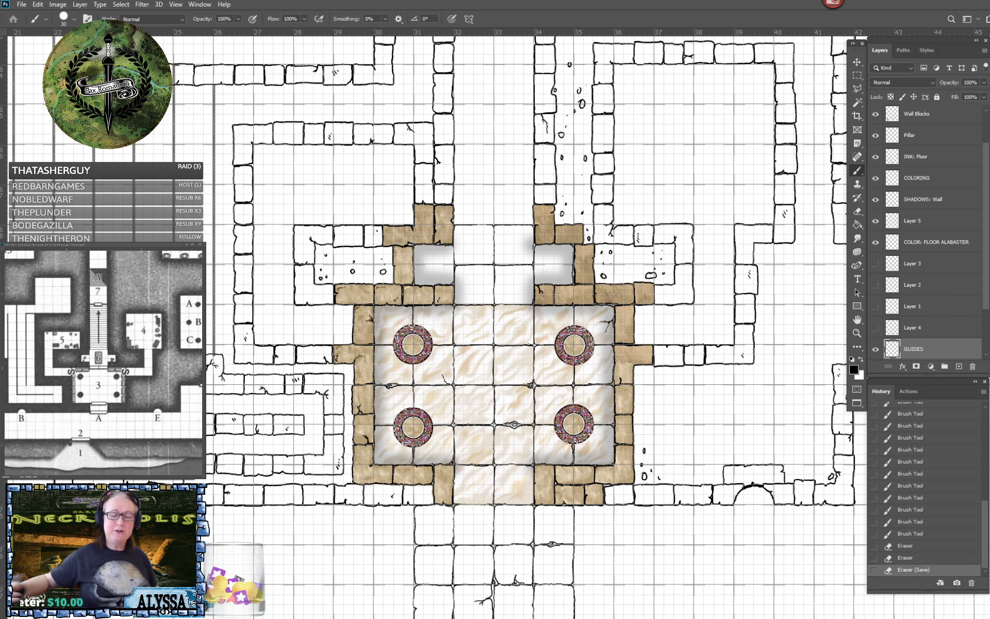
Make the INK: Floor layer active for work on the corridor floor around the alcove west of the pillared chamber.
{"action": "scroll", "coordinate": [485, 453], "scroll_direction": "down", "scroll_amount": 10}
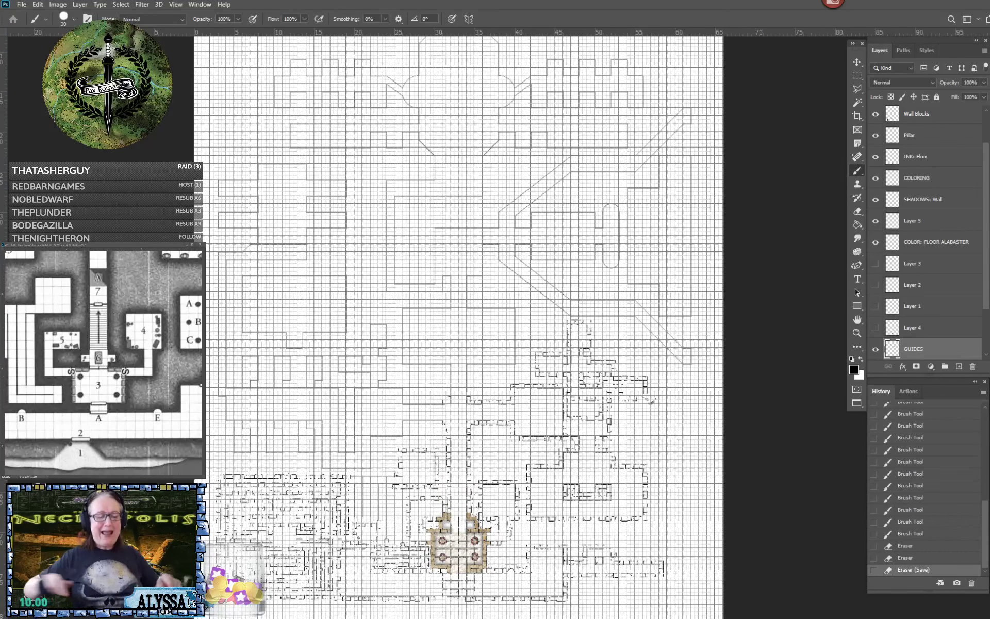
{"action": "scroll", "coordinate": [335, 601], "scroll_direction": "up", "scroll_amount": 2}
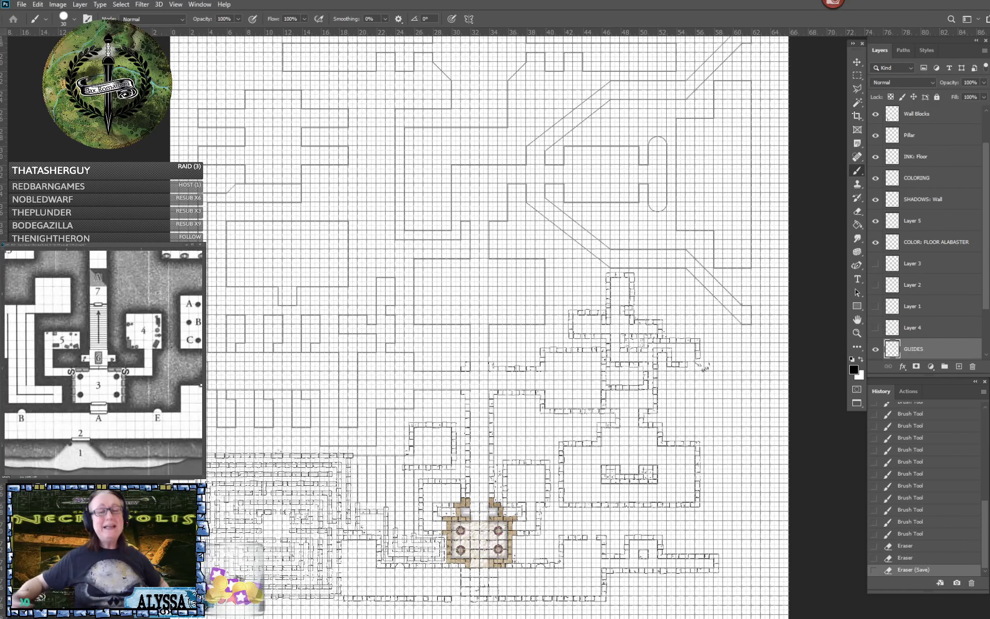
{"action": "scroll", "coordinate": [482, 549], "scroll_direction": "up", "scroll_amount": 8}
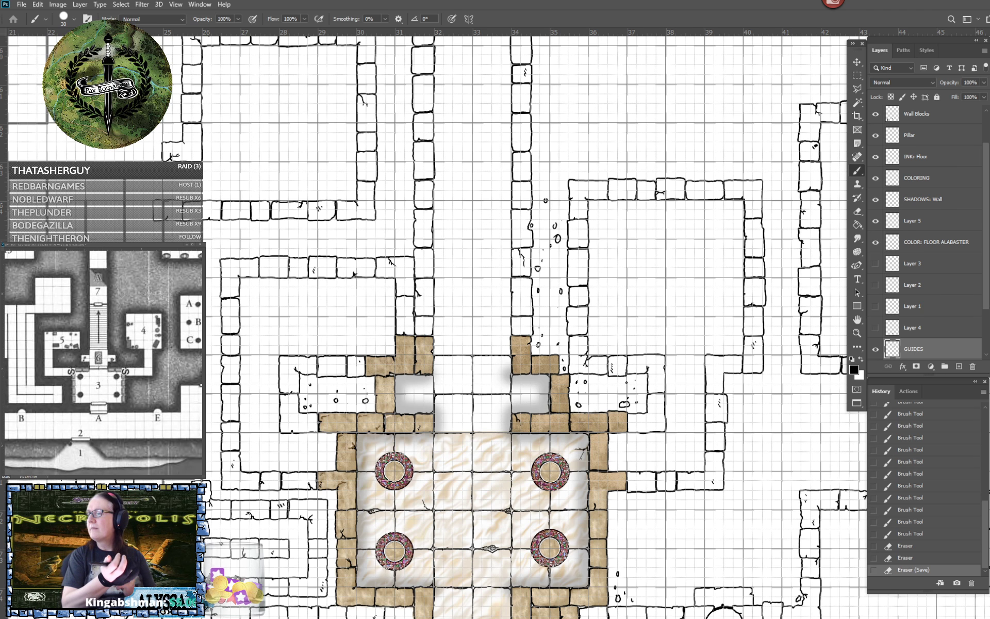
{"action": "left_click_drag", "start_coordinate": [495, 320], "coordinate": [529, 347]}
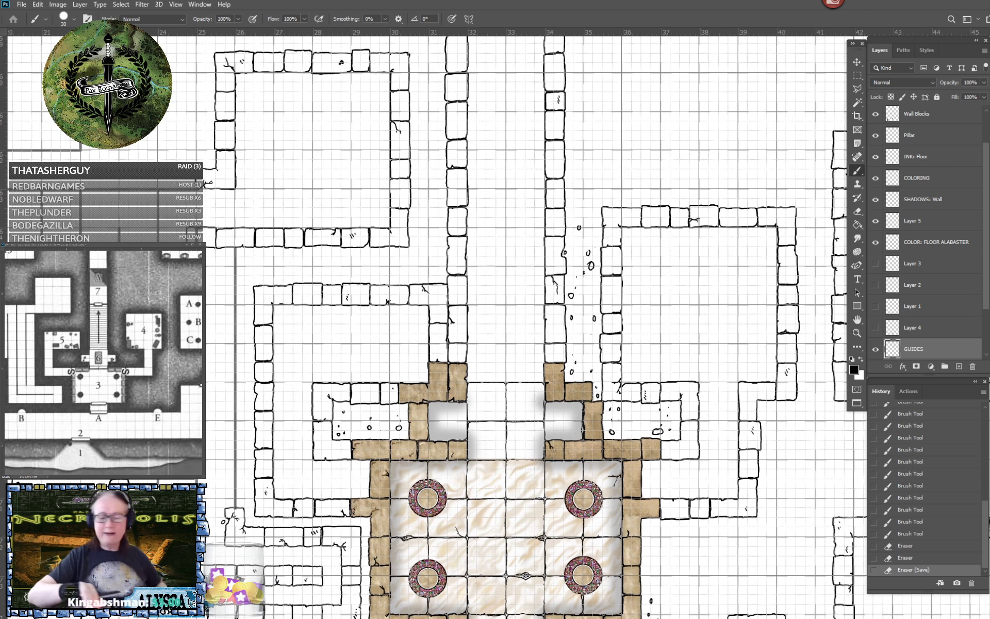
{"action": "left_click_drag", "start_coordinate": [440, 445], "coordinate": [568, 363]}
{"action": "scroll", "coordinate": [567, 363], "scroll_direction": "up", "scroll_amount": 3}
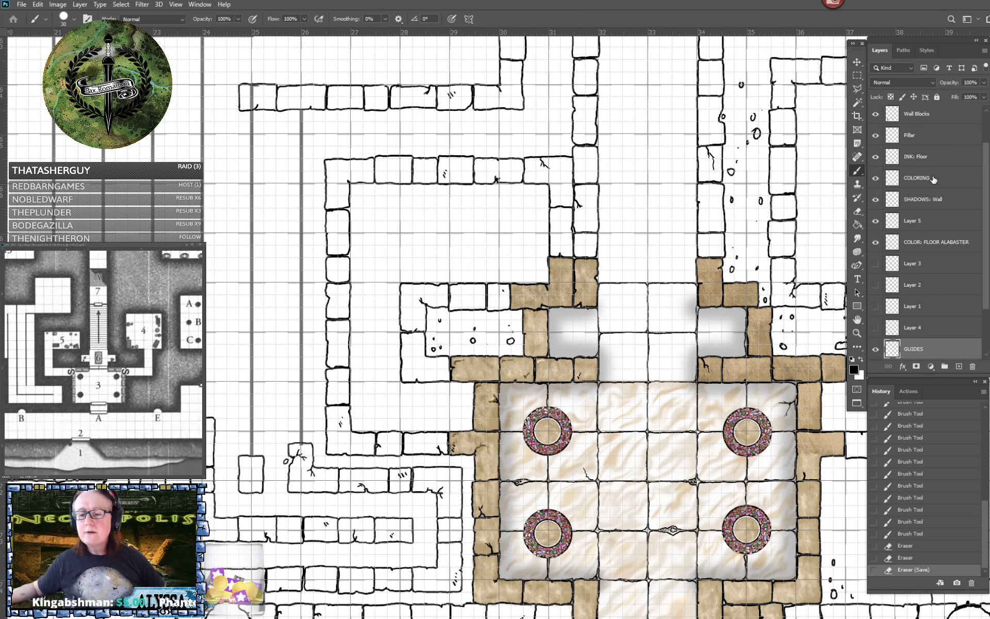
{"action": "left_click", "coordinate": [917, 159]}
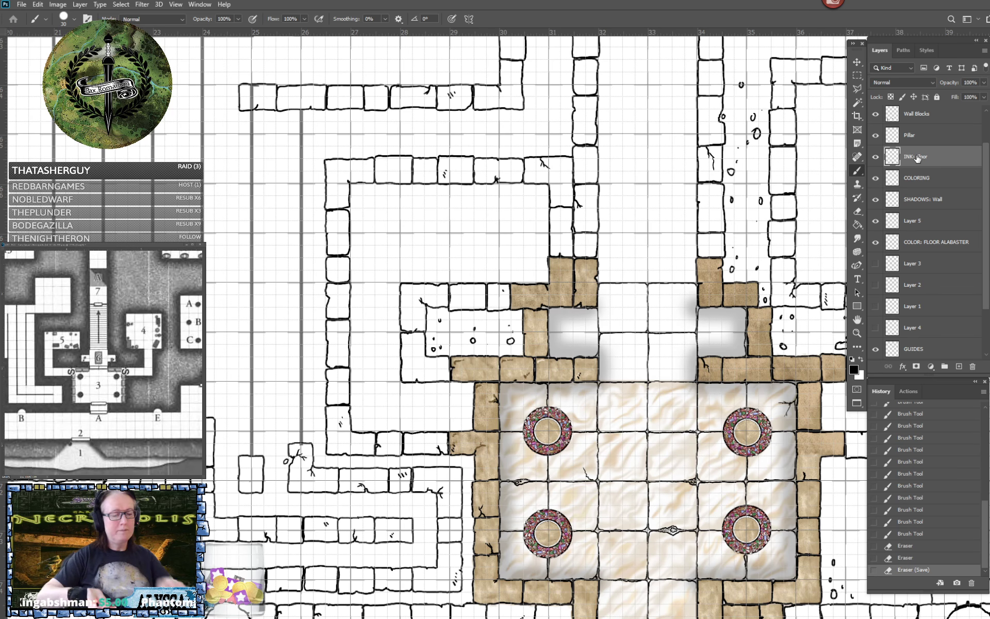
{"action": "key", "text": "ctrl+plus"}
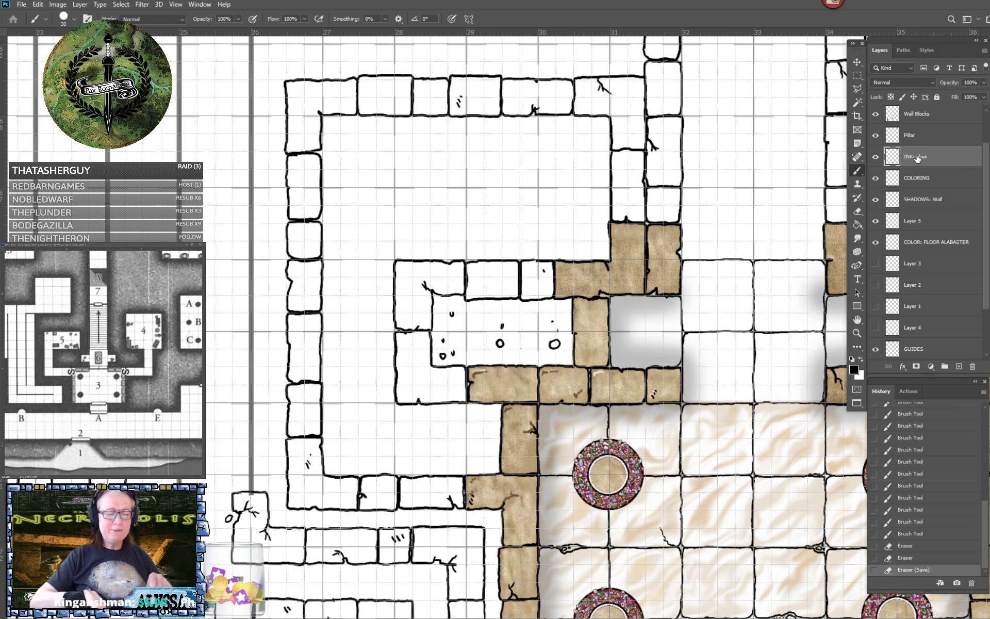
{"action": "left_click_drag", "start_coordinate": [515, 310], "coordinate": [532, 335]}
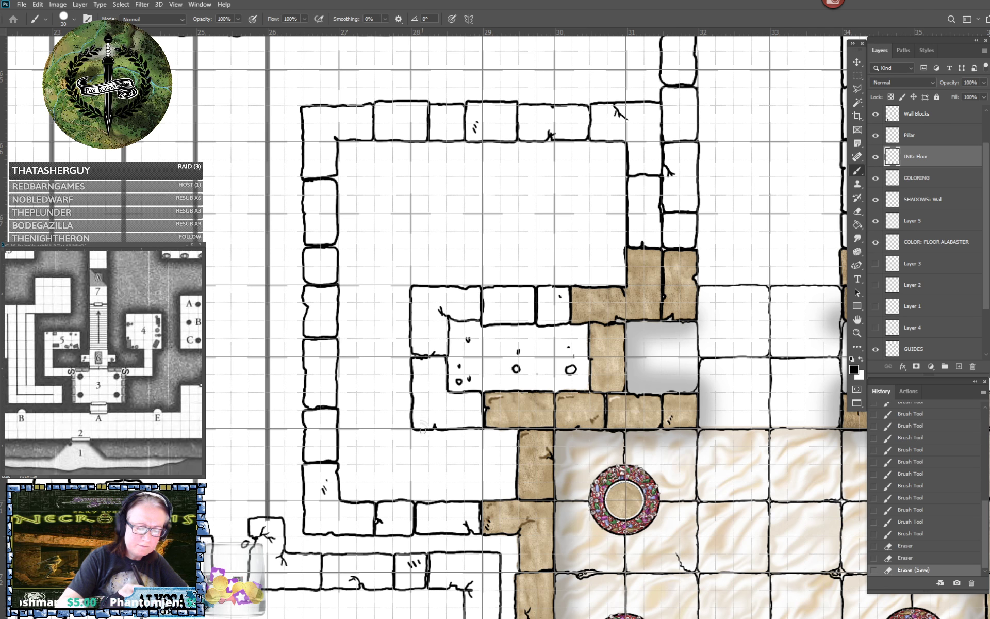
Ink the floor tile outlines in the corridor below the pebbled room, up to the tan wall blocks, on the INK: Floor layer.
{"action": "mouse_move", "coordinate": [422, 429]}
{"action": "left_mouse_down"}
{"action": "mouse_move", "coordinate": [410, 493]}
{"action": "mouse_move", "coordinate": [443, 499]}
{"action": "mouse_move", "coordinate": [422, 500]}
{"action": "mouse_move", "coordinate": [442, 500]}
{"action": "left_mouse_up"}
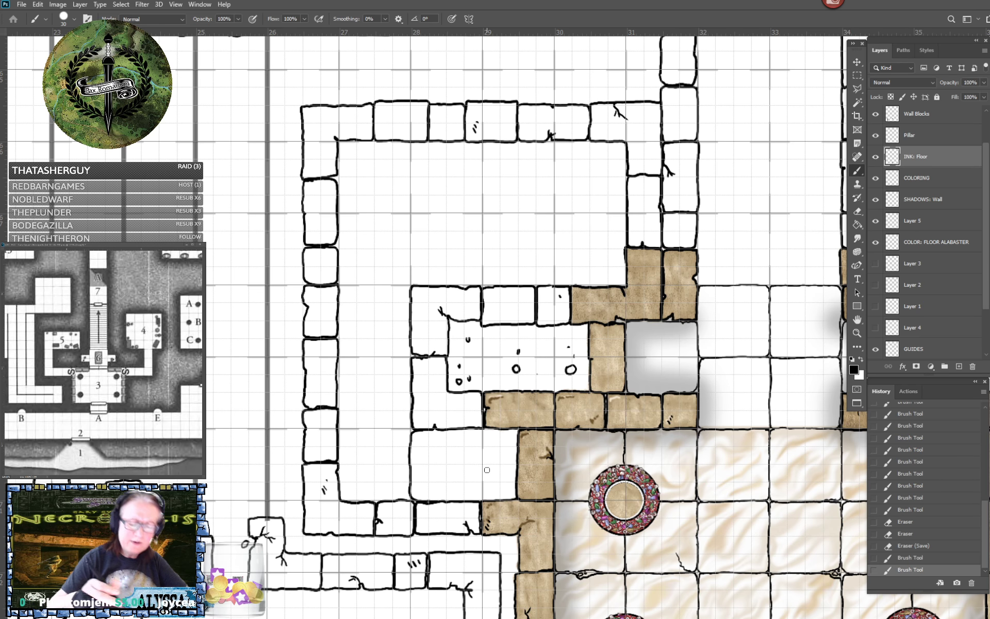
{"action": "scroll", "coordinate": [487, 470], "scroll_direction": "up", "scroll_amount": 1}
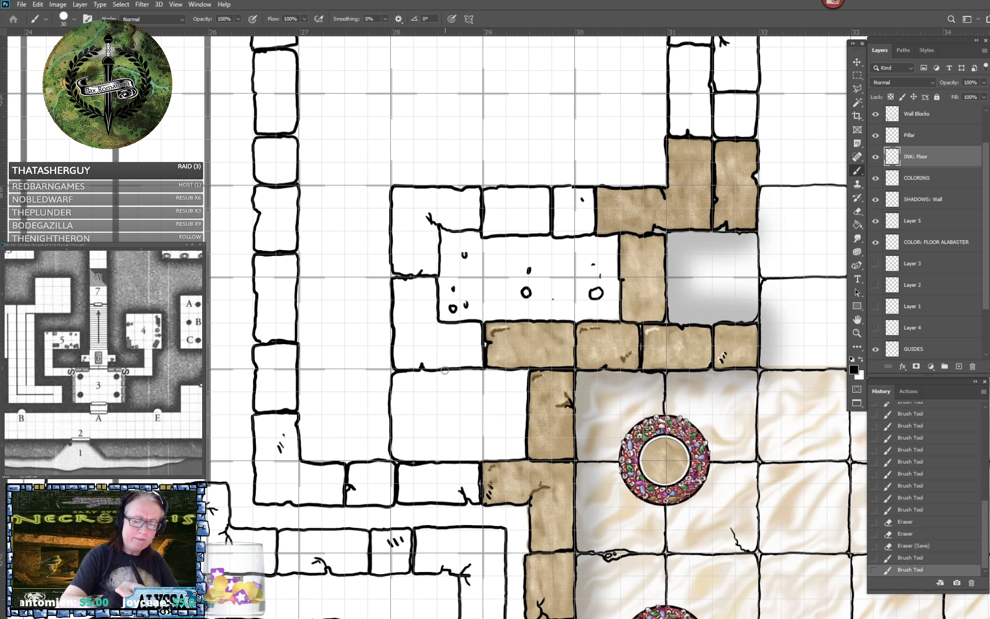
{"action": "mouse_move", "coordinate": [446, 370]}
{"action": "left_mouse_down"}
{"action": "mouse_move", "coordinate": [481, 375]}
{"action": "mouse_move", "coordinate": [477, 463]}
{"action": "left_mouse_up"}
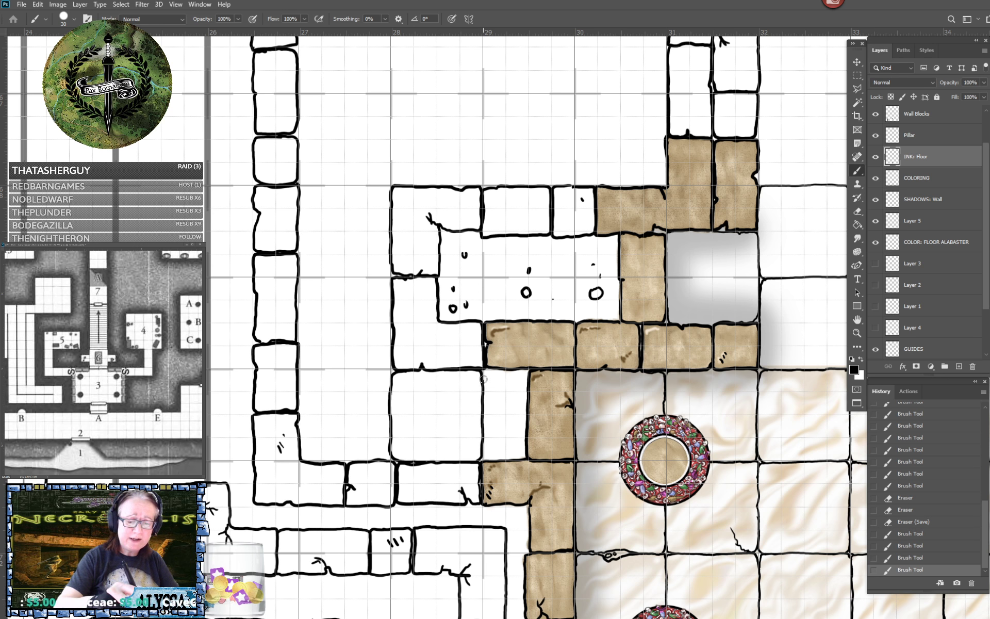
{"action": "left_click_drag", "start_coordinate": [488, 370], "coordinate": [483, 375]}
{"action": "mouse_move", "coordinate": [483, 447]}
{"action": "left_mouse_down"}
{"action": "mouse_move", "coordinate": [488, 460]}
{"action": "mouse_move", "coordinate": [525, 456]}
{"action": "left_mouse_up"}
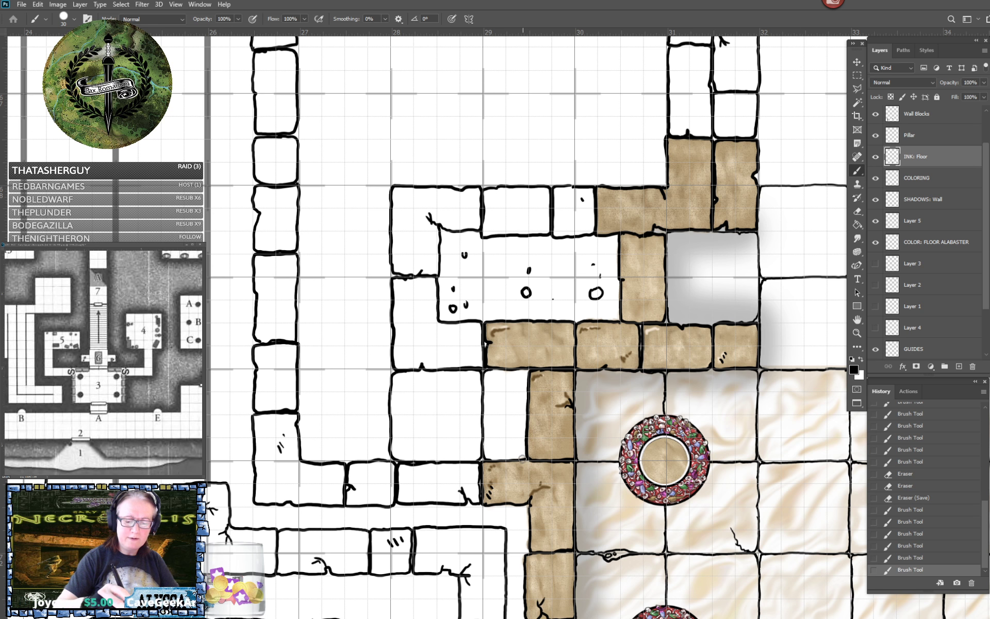
{"action": "left_click_drag", "start_coordinate": [525, 368], "coordinate": [527, 370]}
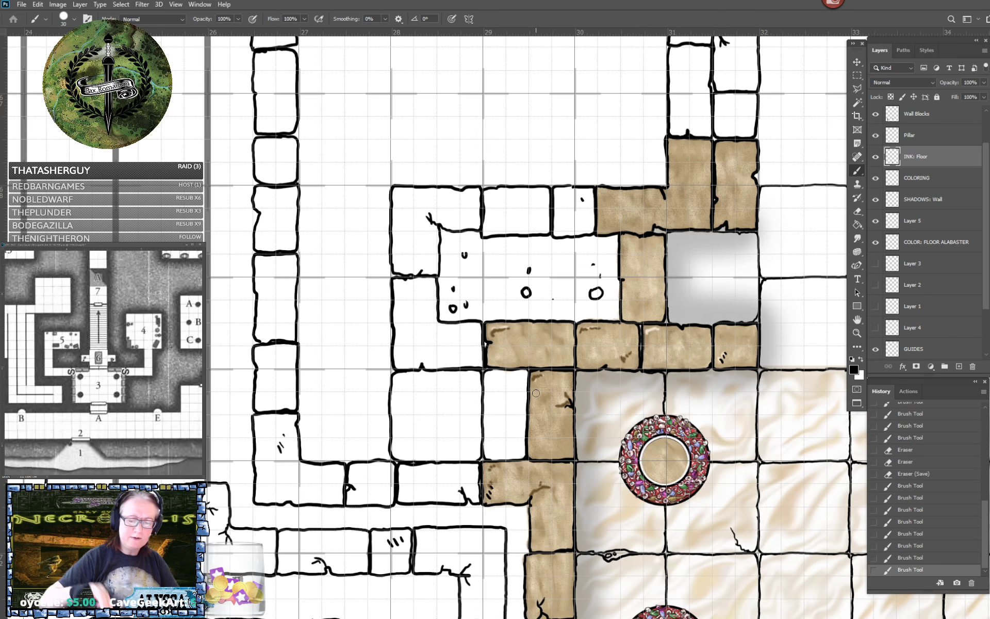
Ink two square floor tiles in the corridor's lower-left corner, with a broken gap between them holding small stones and branching cracks.
{"action": "scroll", "coordinate": [536, 393], "scroll_direction": "left", "scroll_amount": 4}
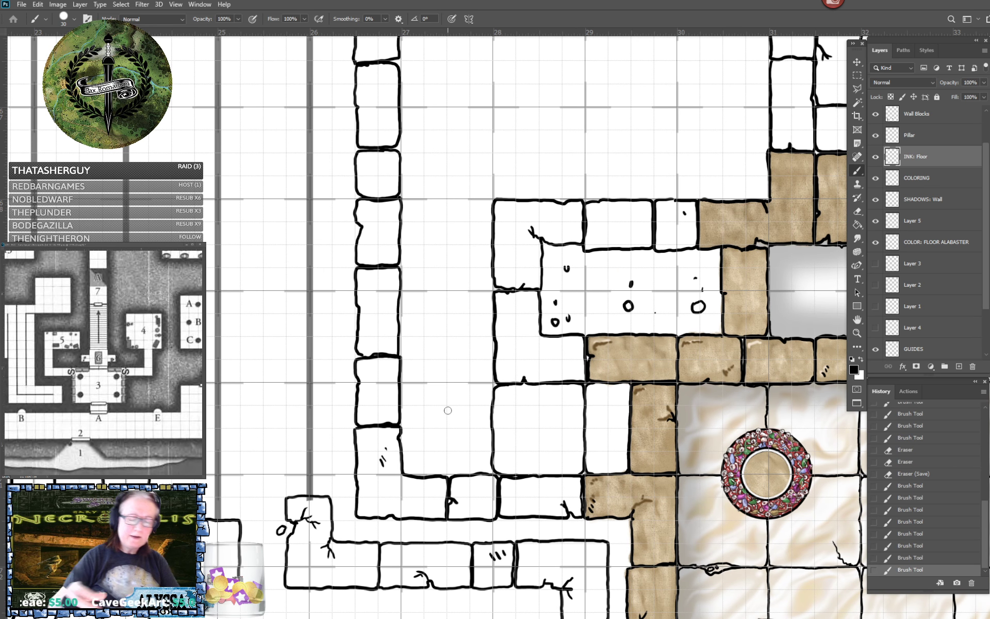
{"action": "scroll", "coordinate": [447, 410], "scroll_direction": "down", "scroll_amount": 4}
{"action": "scroll", "coordinate": [448, 410], "scroll_direction": "up", "scroll_amount": 1}
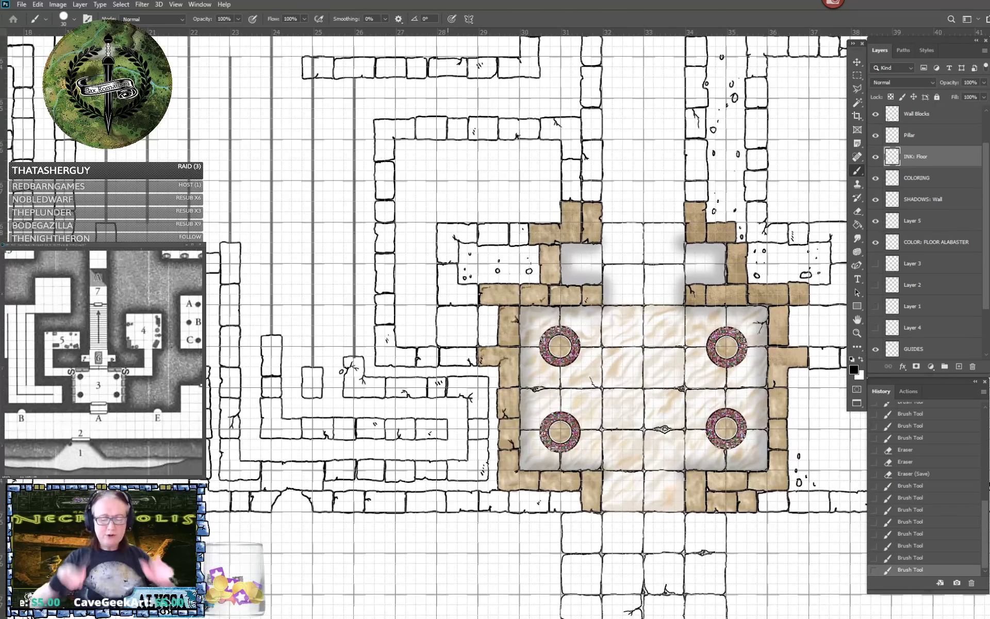
{"action": "scroll", "coordinate": [400, 227], "scroll_direction": "up", "scroll_amount": 3}
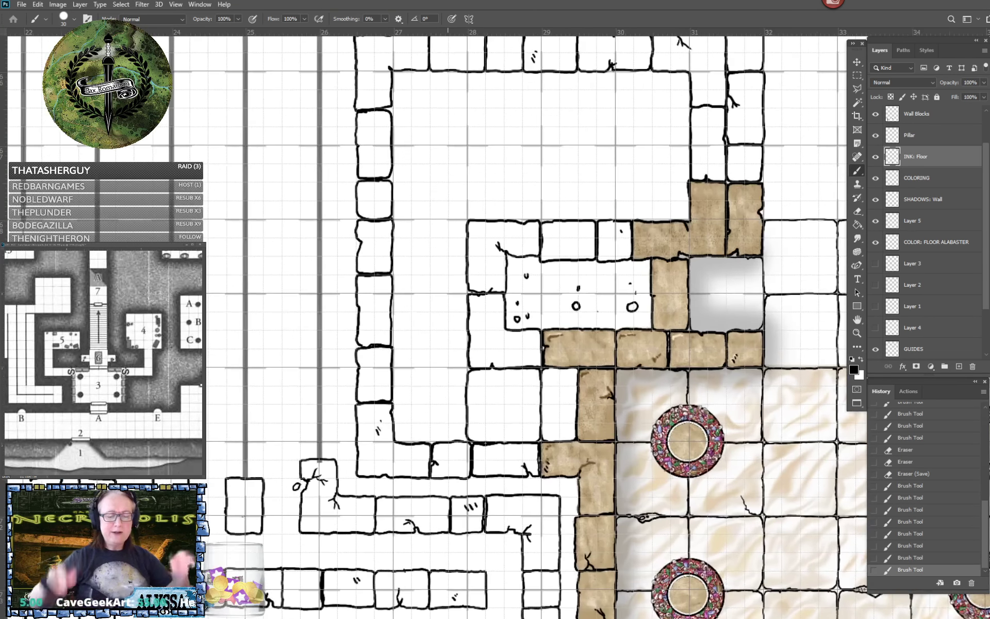
{"action": "left_click_drag", "start_coordinate": [448, 410], "coordinate": [516, 419]}
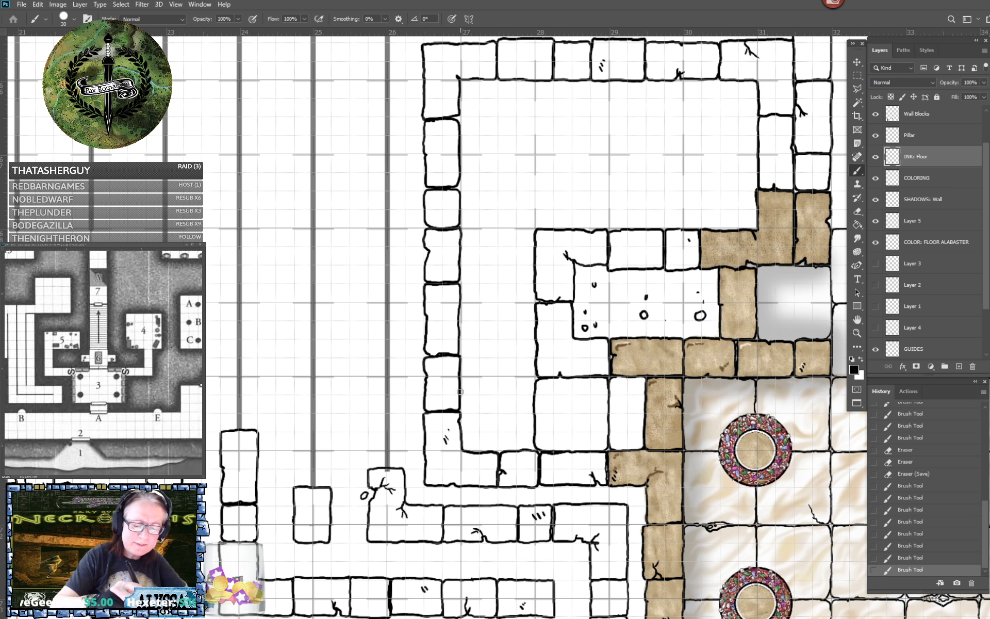
{"action": "left_click_drag", "start_coordinate": [461, 382], "coordinate": [537, 379]}
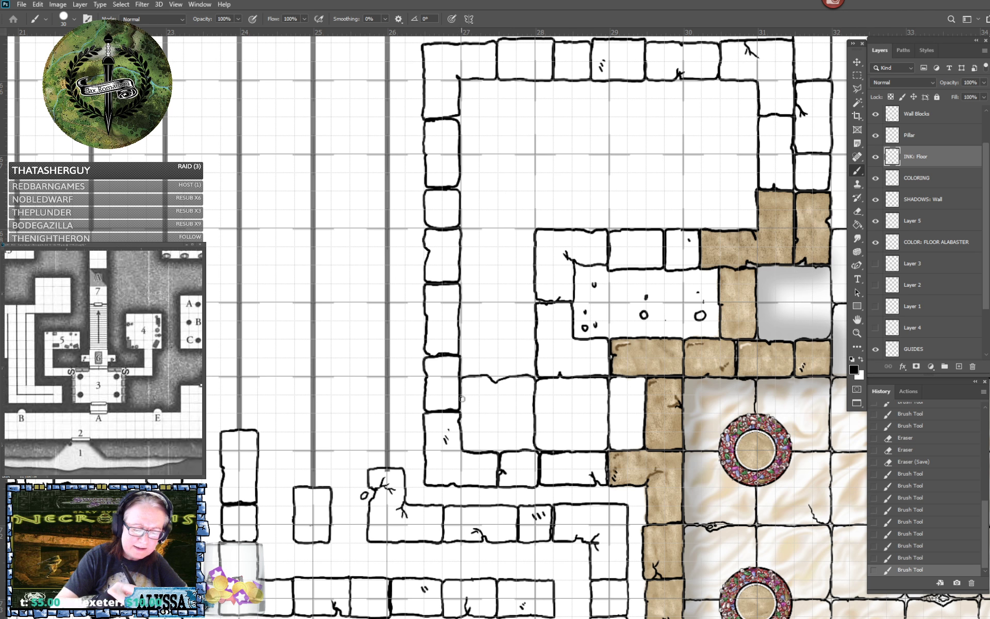
{"action": "mouse_move", "coordinate": [462, 398]}
{"action": "left_mouse_down"}
{"action": "mouse_move", "coordinate": [470, 449]}
{"action": "mouse_move", "coordinate": [528, 447]}
{"action": "mouse_move", "coordinate": [535, 381]}
{"action": "left_mouse_up"}
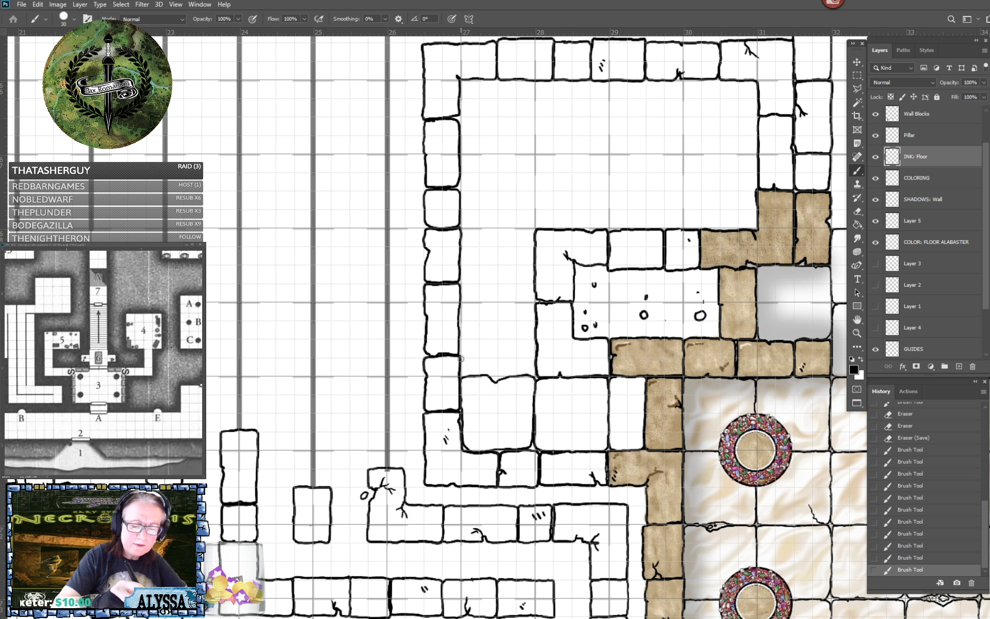
{"action": "mouse_move", "coordinate": [461, 371]}
{"action": "left_mouse_down"}
{"action": "mouse_move", "coordinate": [529, 374]}
{"action": "mouse_move", "coordinate": [536, 361]}
{"action": "left_mouse_up"}
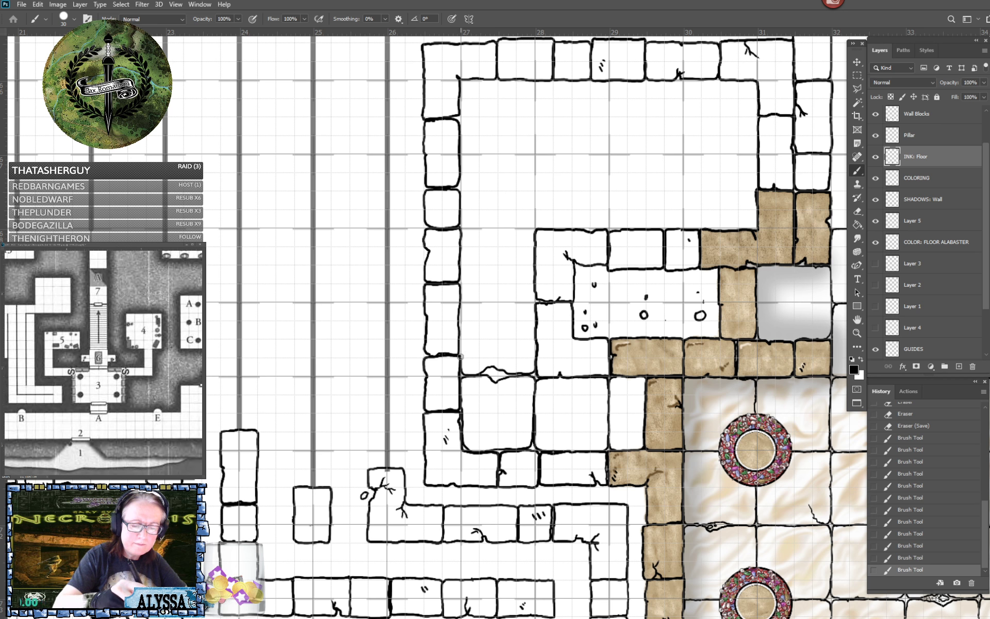
{"action": "mouse_move", "coordinate": [462, 350]}
{"action": "left_mouse_down"}
{"action": "mouse_move", "coordinate": [473, 302]}
{"action": "mouse_move", "coordinate": [518, 303]}
{"action": "mouse_move", "coordinate": [535, 324]}
{"action": "left_mouse_up"}
{"action": "mouse_move", "coordinate": [490, 369]}
{"action": "left_mouse_down"}
{"action": "mouse_move", "coordinate": [520, 353]}
{"action": "mouse_move", "coordinate": [493, 393]}
{"action": "mouse_move", "coordinate": [496, 384]}
{"action": "mouse_move", "coordinate": [505, 404]}
{"action": "left_mouse_up"}
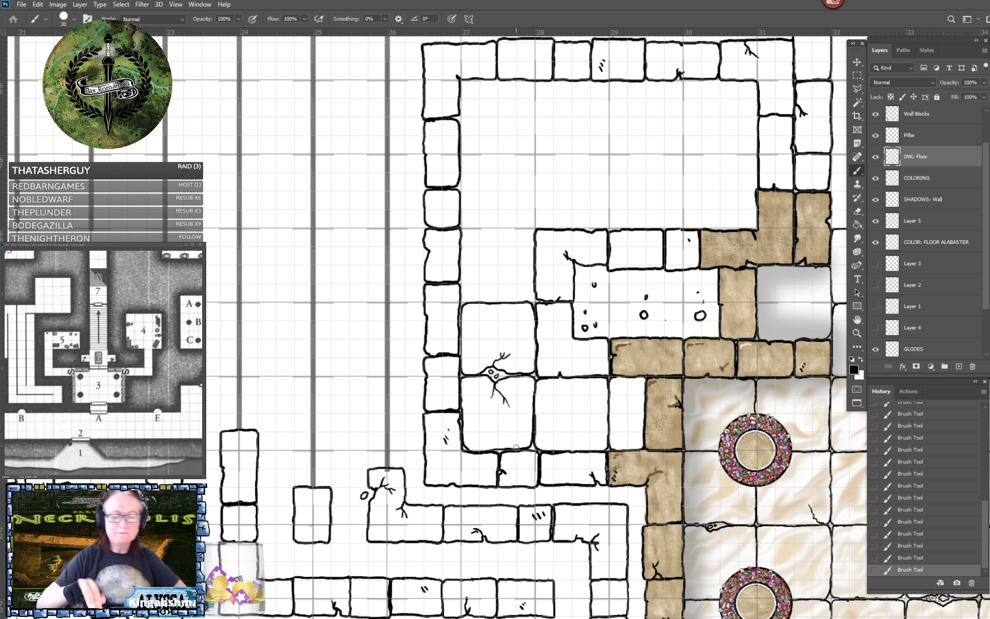
Ink a square floor tile directly above the cracked pair, between the outer wall and the pebbled room's wall.
{"action": "scroll", "coordinate": [516, 447], "scroll_direction": "up", "scroll_amount": 2}
{"action": "scroll", "coordinate": [517, 447], "scroll_direction": "up", "scroll_amount": 3}
{"action": "scroll", "coordinate": [516, 447], "scroll_direction": "right", "scroll_amount": 1}
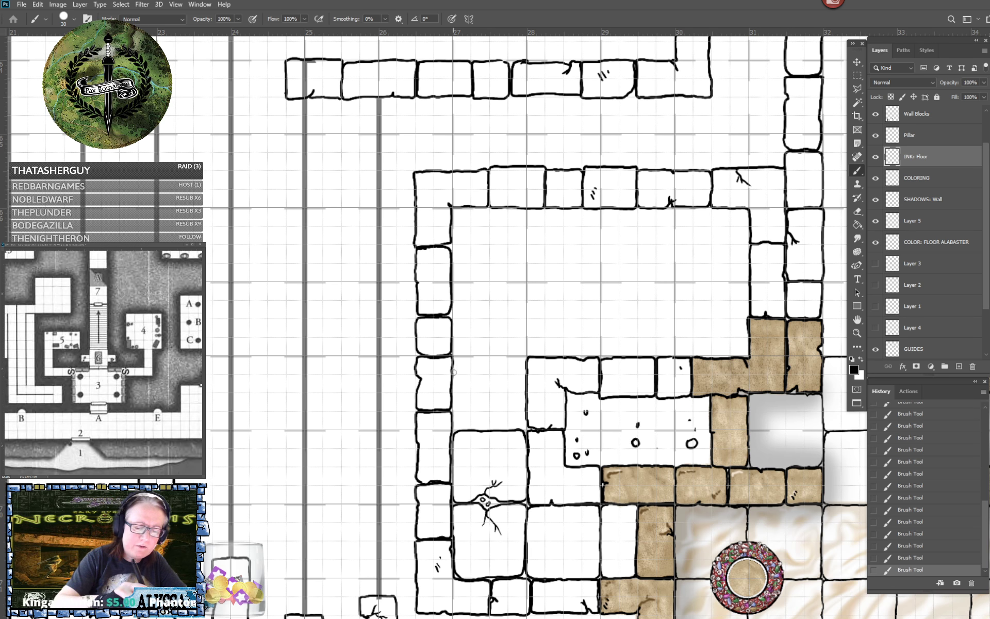
{"action": "left_click_drag", "start_coordinate": [453, 356], "coordinate": [526, 357]}
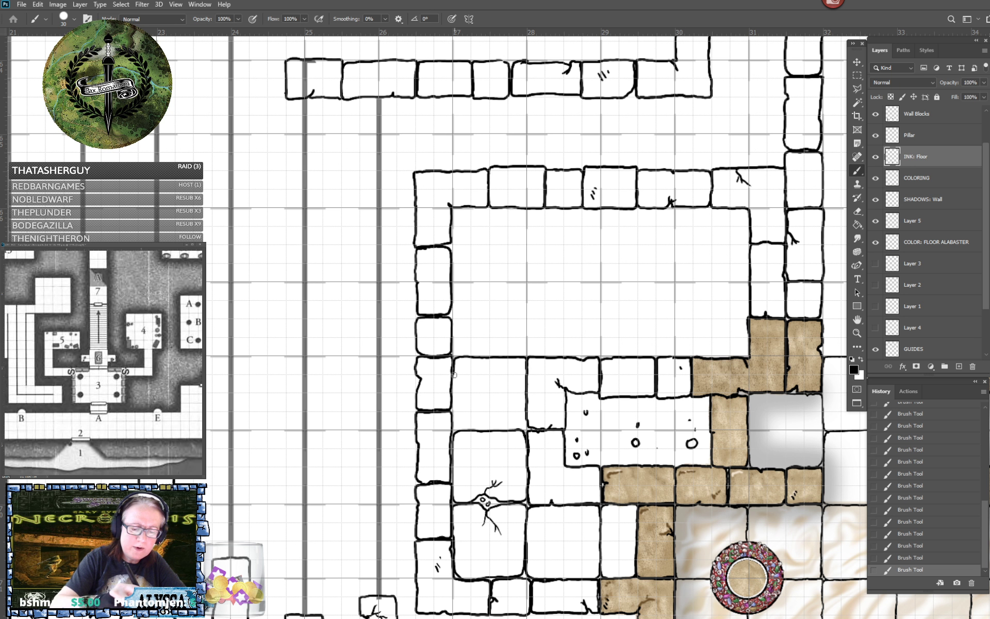
{"action": "mouse_move", "coordinate": [453, 374]}
{"action": "left_mouse_down"}
{"action": "mouse_move", "coordinate": [453, 430]}
{"action": "mouse_move", "coordinate": [520, 429]}
{"action": "mouse_move", "coordinate": [527, 408]}
{"action": "left_mouse_up"}
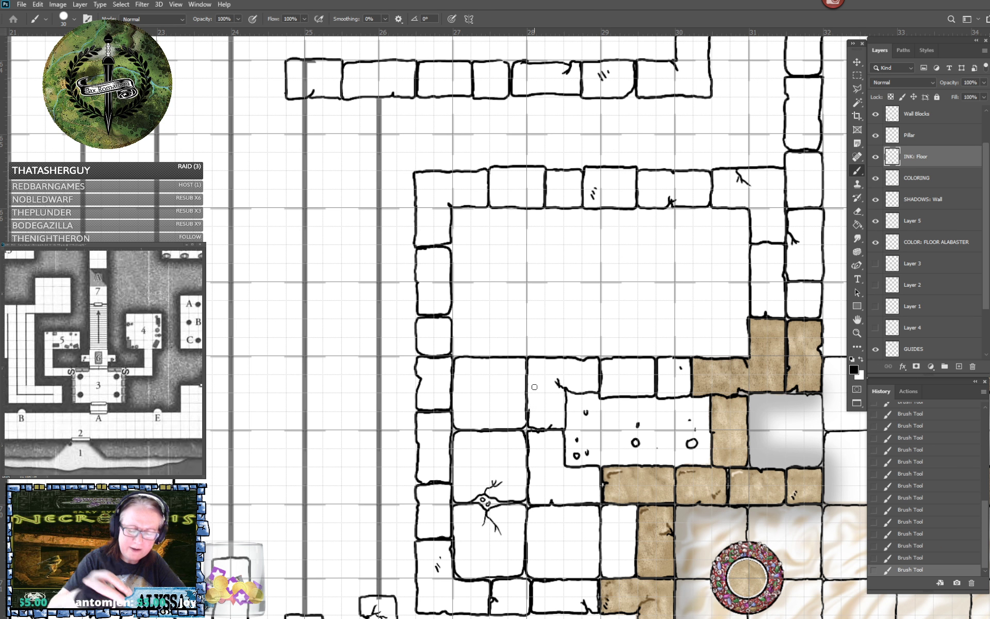
Ink two adjoining floor tiles in the row above the pebbled room, giving the second a chipped upper-left corner with small stones.
{"action": "scroll", "coordinate": [534, 387], "scroll_direction": "right", "scroll_amount": 3}
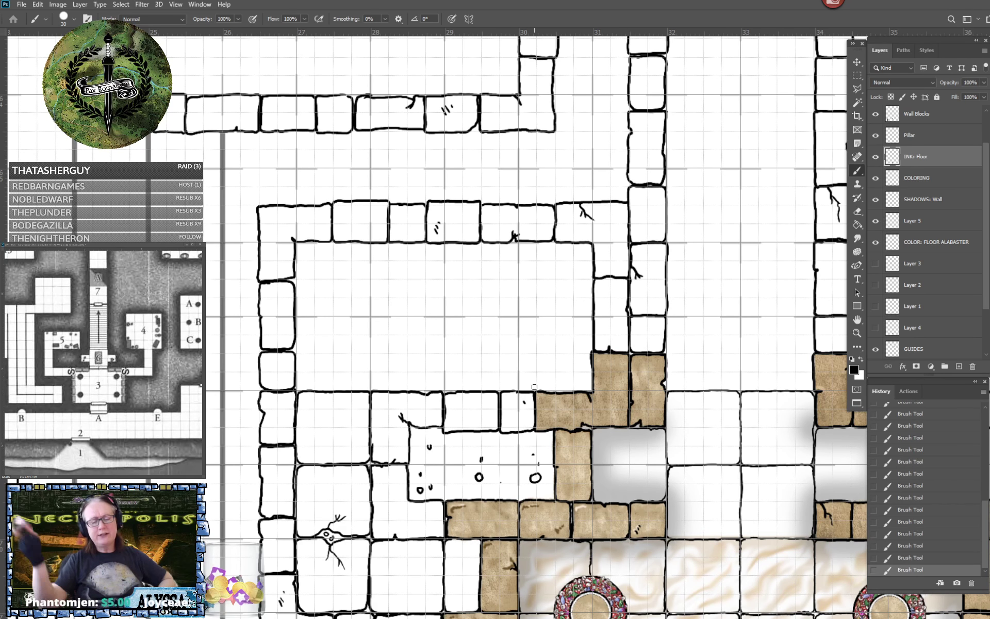
{"action": "scroll", "coordinate": [534, 387], "scroll_direction": "right", "scroll_amount": 1}
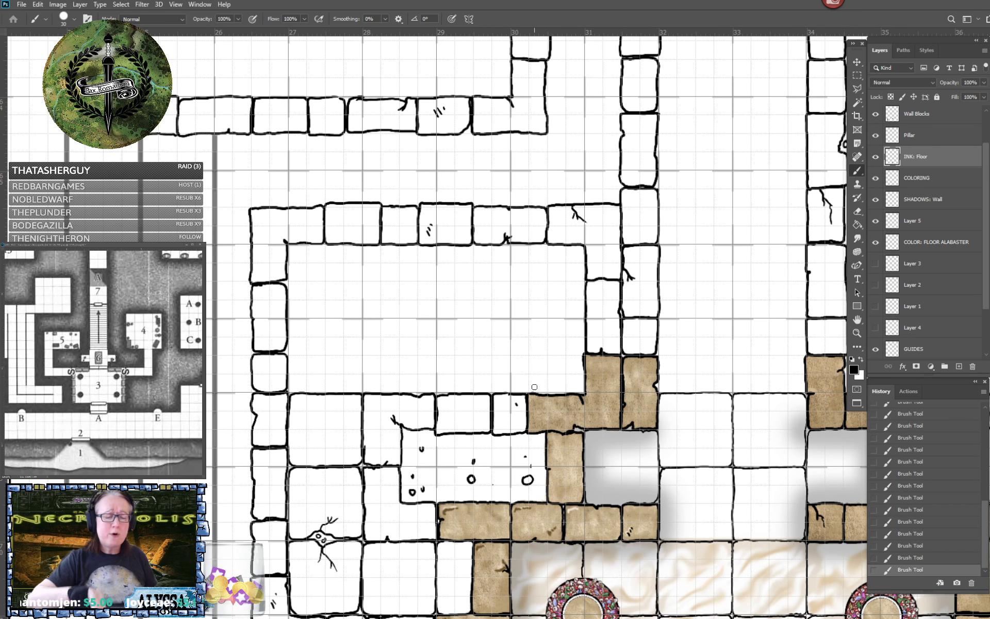
{"action": "scroll", "coordinate": [534, 386], "scroll_direction": "left", "scroll_amount": 3}
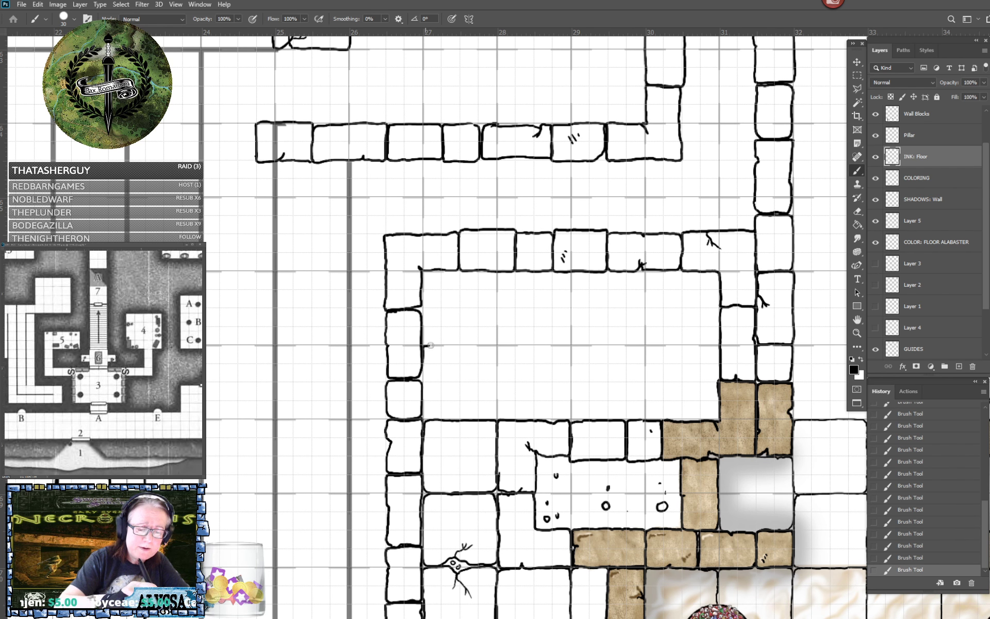
{"action": "mouse_move", "coordinate": [430, 345]}
{"action": "left_mouse_down"}
{"action": "mouse_move", "coordinate": [496, 346]}
{"action": "mouse_move", "coordinate": [497, 364]}
{"action": "left_mouse_up"}
{"action": "mouse_move", "coordinate": [423, 361]}
{"action": "left_mouse_down"}
{"action": "mouse_move", "coordinate": [427, 418]}
{"action": "mouse_move", "coordinate": [486, 418]}
{"action": "mouse_move", "coordinate": [497, 412]}
{"action": "mouse_move", "coordinate": [498, 358]}
{"action": "left_mouse_up"}
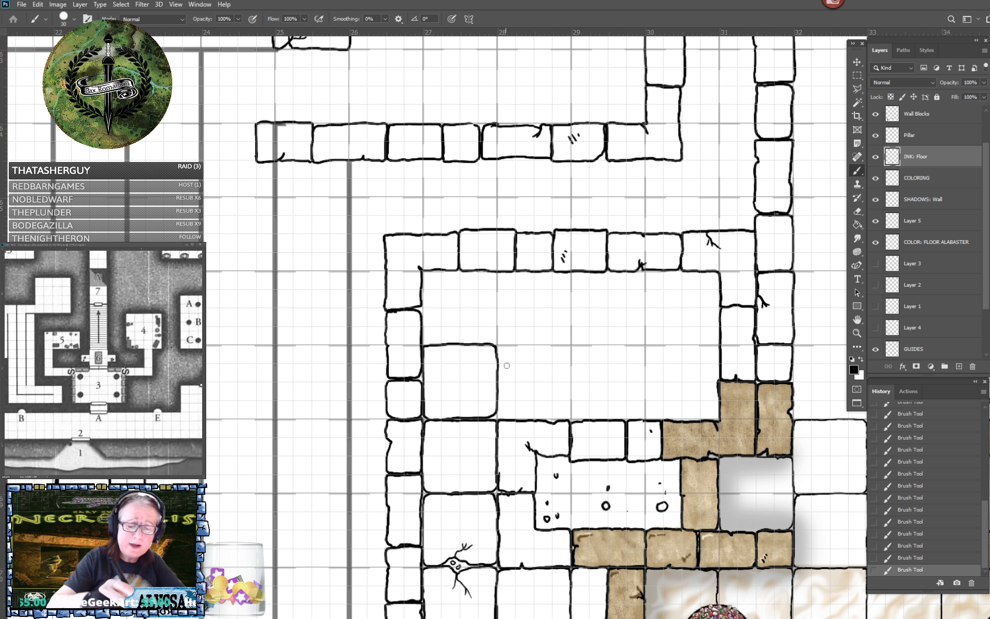
{"action": "mouse_move", "coordinate": [518, 349]}
{"action": "left_mouse_down"}
{"action": "mouse_move", "coordinate": [498, 370]}
{"action": "mouse_move", "coordinate": [502, 417]}
{"action": "mouse_move", "coordinate": [561, 419]}
{"action": "mouse_move", "coordinate": [571, 410]}
{"action": "mouse_move", "coordinate": [566, 344]}
{"action": "mouse_move", "coordinate": [500, 357]}
{"action": "mouse_move", "coordinate": [514, 348]}
{"action": "left_mouse_up"}
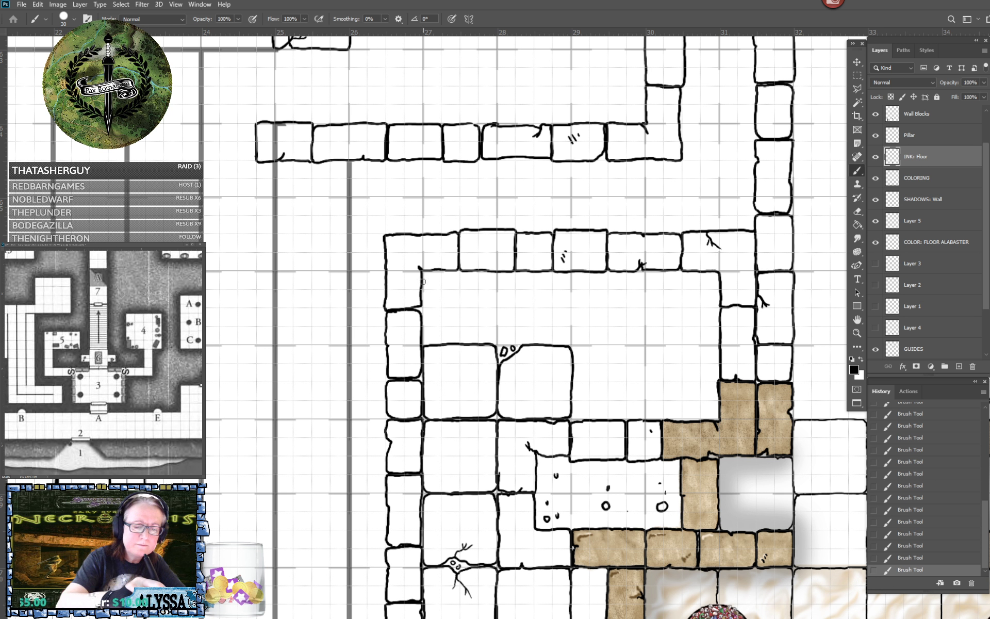
Ink two floor tiles along the room's upper wall from its inner corner, extending the broken stone patch into the second tile.
{"action": "mouse_move", "coordinate": [423, 281]}
{"action": "left_mouse_down"}
{"action": "mouse_move", "coordinate": [426, 271]}
{"action": "mouse_move", "coordinate": [490, 272]}
{"action": "mouse_move", "coordinate": [497, 343]}
{"action": "left_mouse_up"}
{"action": "left_click_drag", "start_coordinate": [423, 277], "coordinate": [425, 340]}
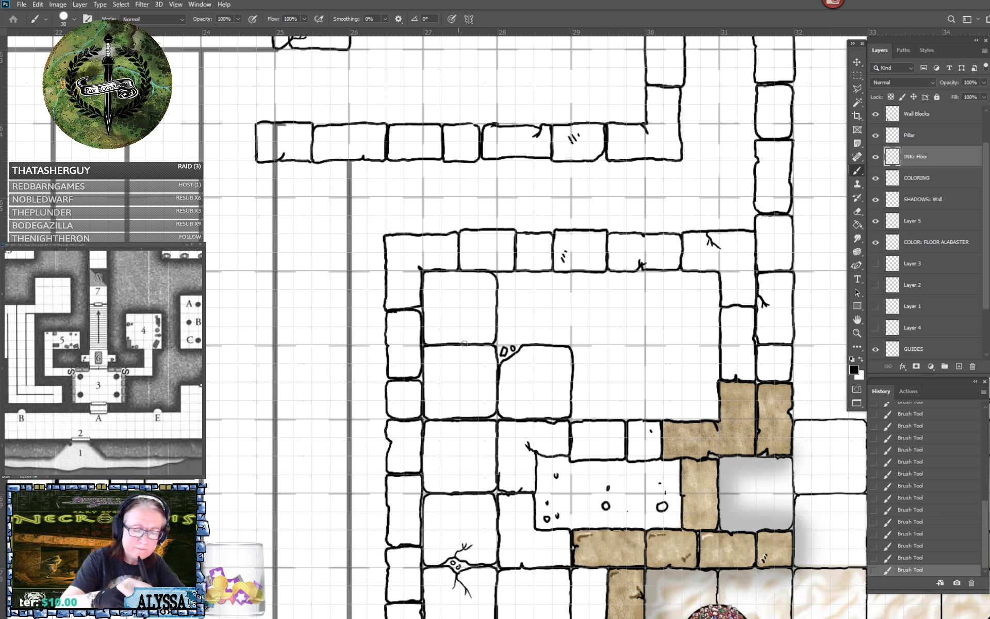
{"action": "mouse_move", "coordinate": [512, 270]}
{"action": "left_mouse_down"}
{"action": "mouse_move", "coordinate": [500, 275]}
{"action": "mouse_move", "coordinate": [497, 313]}
{"action": "mouse_move", "coordinate": [500, 334]}
{"action": "mouse_move", "coordinate": [516, 343]}
{"action": "mouse_move", "coordinate": [566, 341]}
{"action": "mouse_move", "coordinate": [567, 276]}
{"action": "left_mouse_up"}
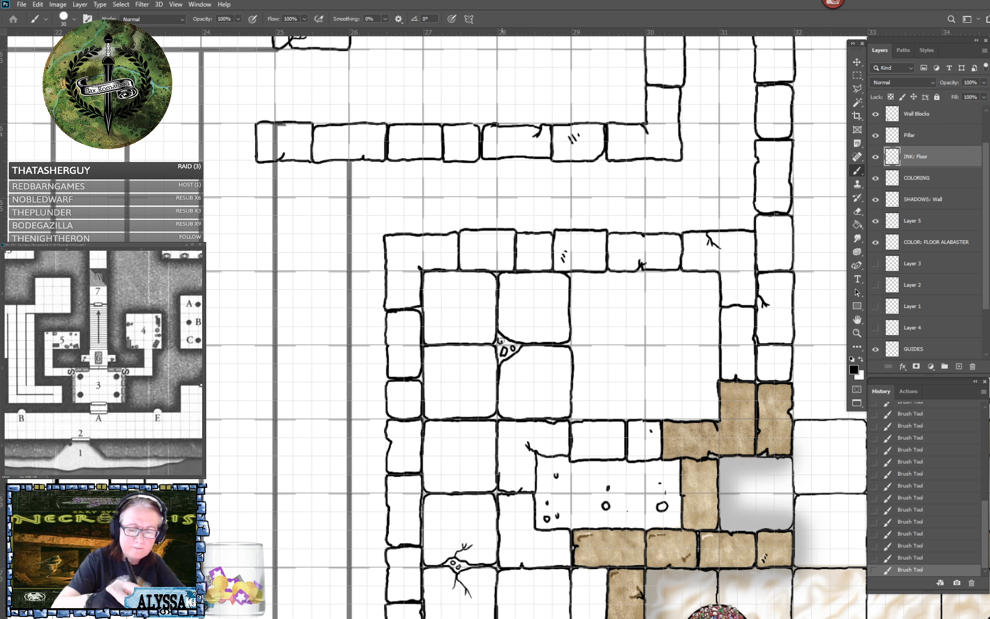
Review the inked floor tiles against the surrounding map and save the document.
{"action": "scroll", "coordinate": [498, 341], "scroll_direction": "down", "scroll_amount": 3}
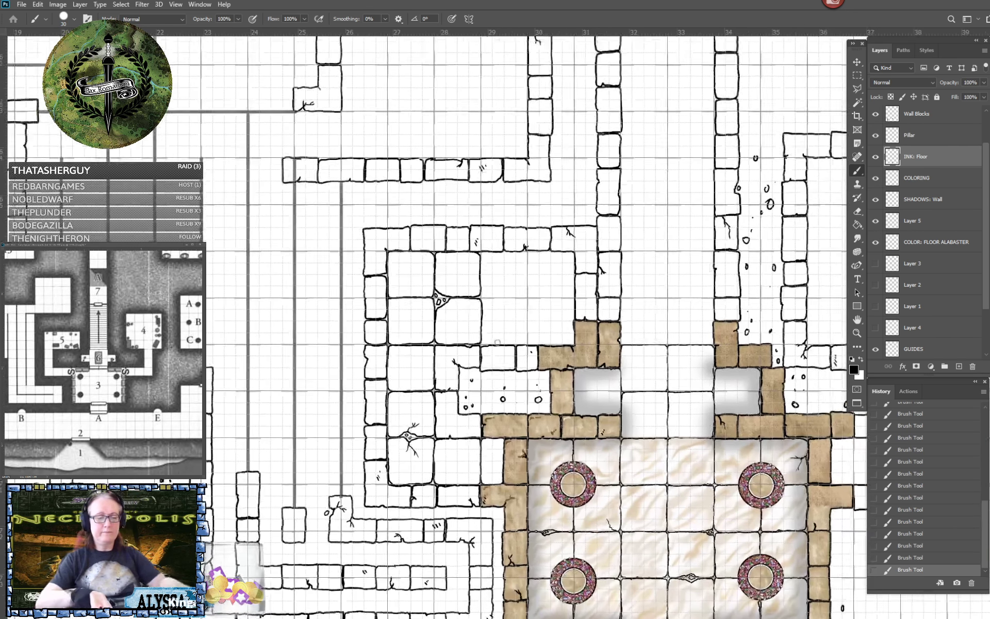
{"action": "scroll", "coordinate": [497, 342], "scroll_direction": "up", "scroll_amount": 3}
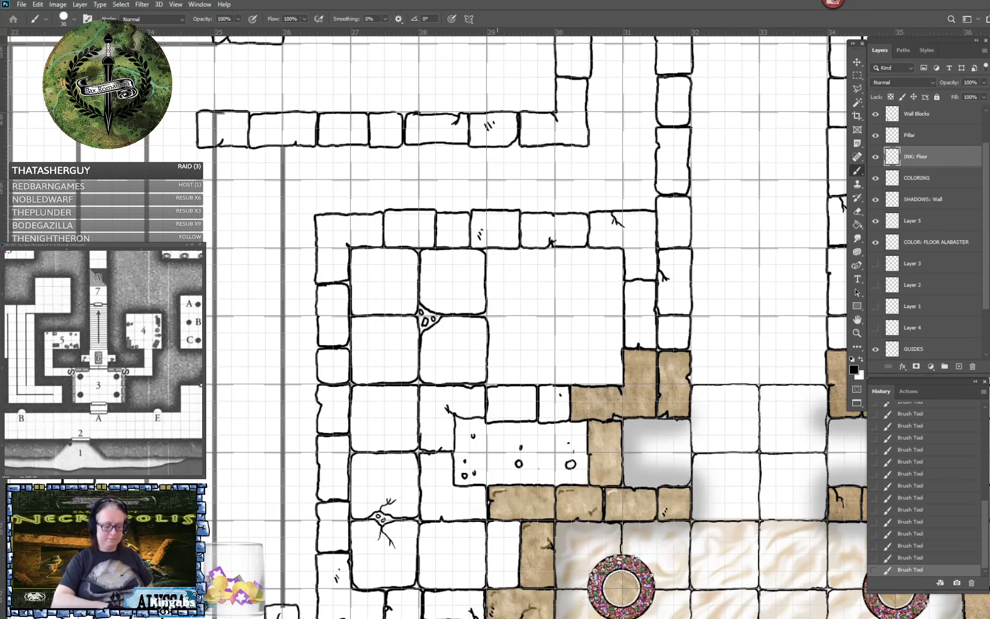
{"action": "key", "text": "ctrl+s"}
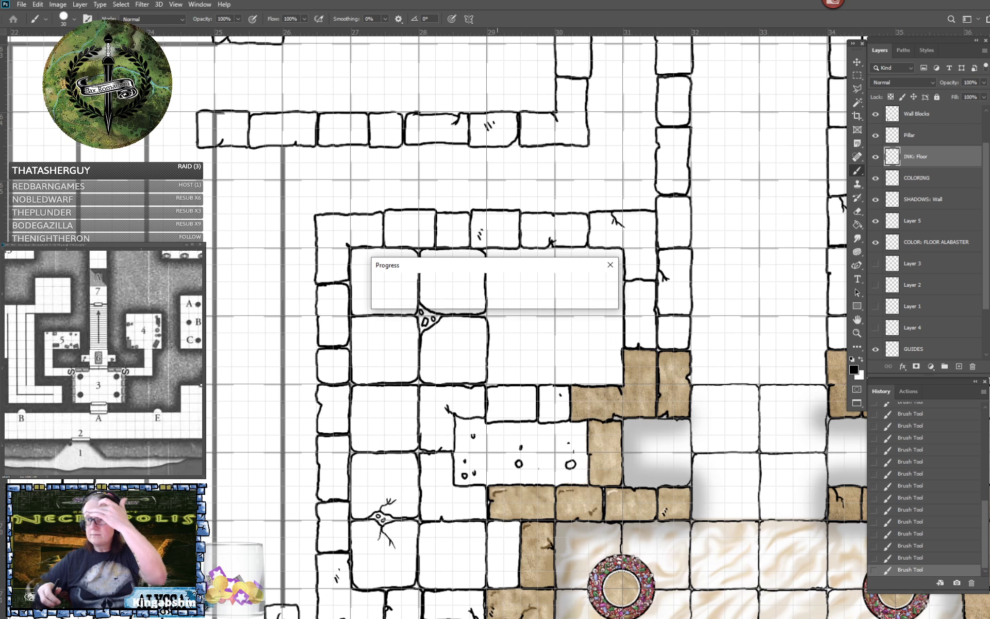
Ink the next square floor tile in the lower row, to the right of the tile with the chipped corner.
{"action": "left_click_drag", "start_coordinate": [497, 342], "coordinate": [483, 374]}
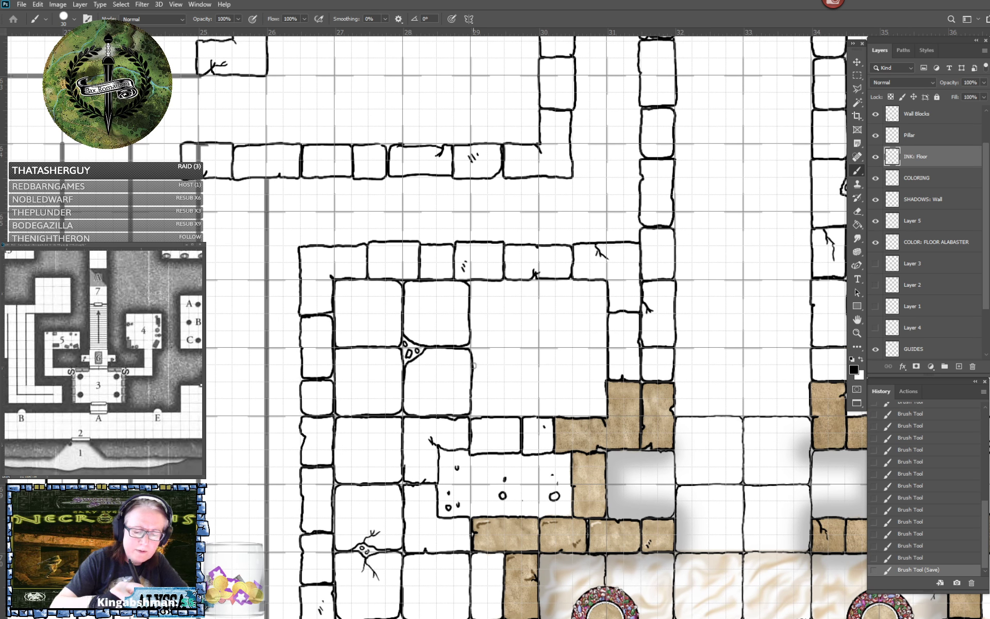
{"action": "left_click_drag", "start_coordinate": [473, 350], "coordinate": [539, 348]}
{"action": "mouse_move", "coordinate": [472, 390]}
{"action": "left_mouse_down"}
{"action": "mouse_move", "coordinate": [477, 415]}
{"action": "mouse_move", "coordinate": [532, 414]}
{"action": "mouse_move", "coordinate": [538, 346]}
{"action": "left_mouse_up"}
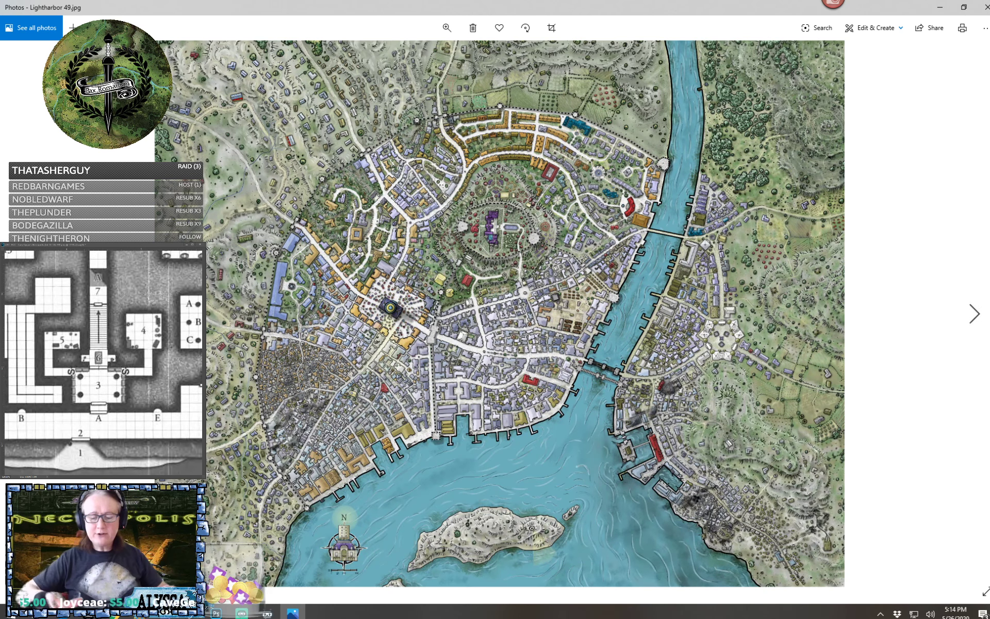
Switch to Photos and examine the Lightharbor 49.jpg city map, from the central plaza up to the walled purple-roofed palace.
{"action": "scroll", "coordinate": [546, 499], "scroll_direction": "up", "scroll_amount": 1}
{"action": "scroll", "coordinate": [565, 546], "scroll_direction": "down", "scroll_amount": 1}
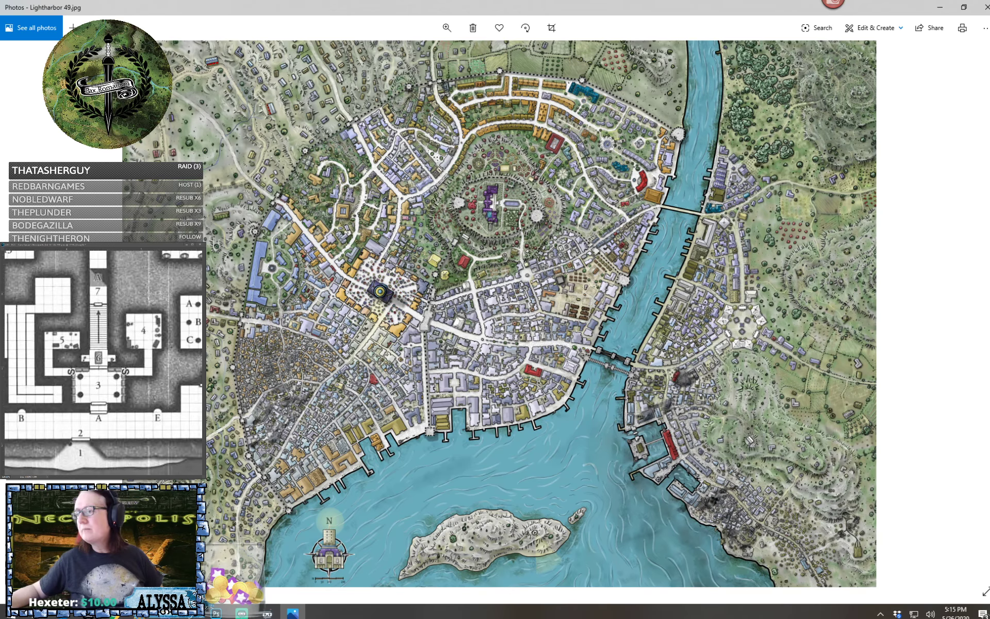
{"action": "scroll", "coordinate": [291, 405], "scroll_direction": "up", "scroll_amount": 3}
{"action": "left_click_drag", "start_coordinate": [291, 405], "coordinate": [283, 481]}
{"action": "scroll", "coordinate": [445, 428], "scroll_direction": "up", "scroll_amount": 2}
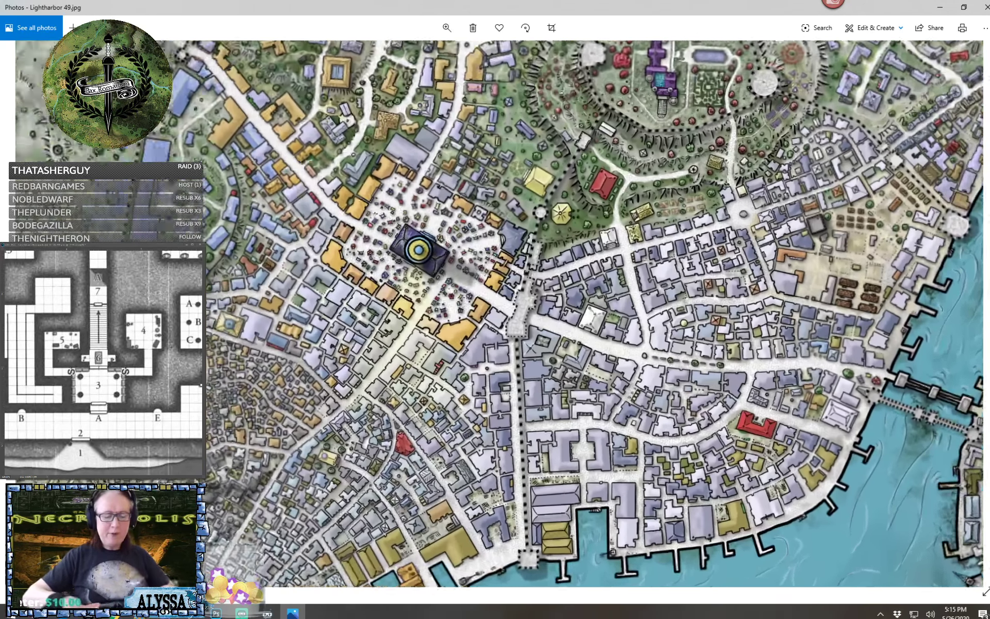
{"action": "left_click_drag", "start_coordinate": [444, 428], "coordinate": [353, 556]}
{"action": "left_click_drag", "start_coordinate": [495, 309], "coordinate": [441, 408]}
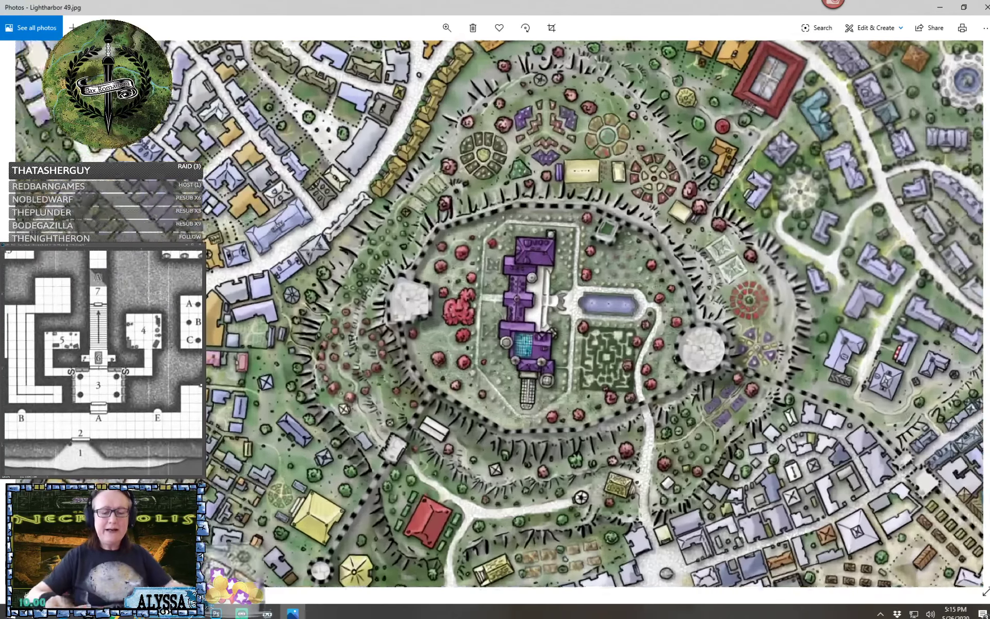
{"action": "scroll", "coordinate": [578, 344], "scroll_direction": "up", "scroll_amount": 2}
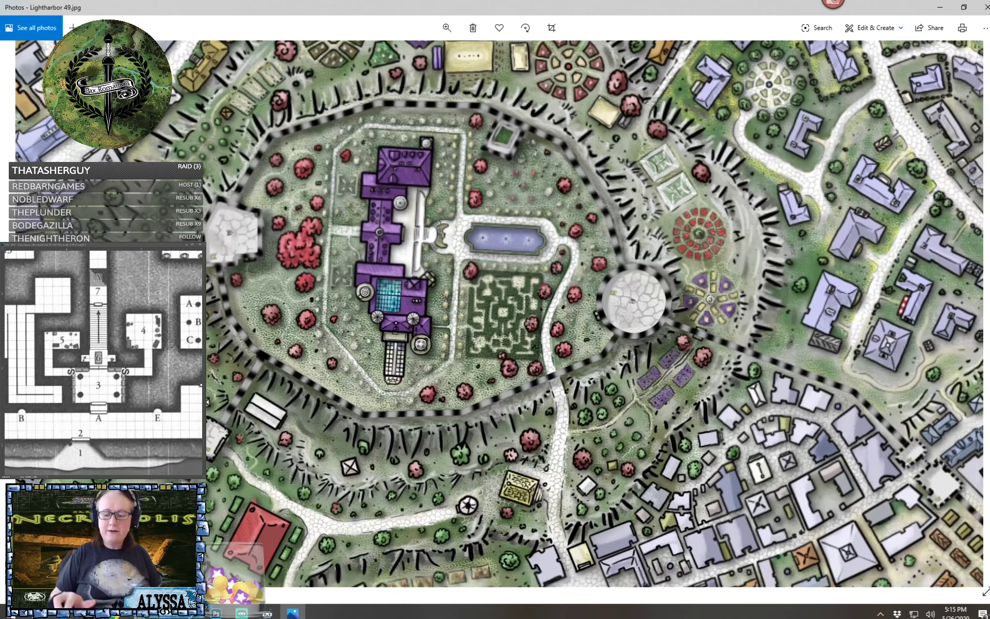
Examine the city map's river, bridges, eastern docks and harbour island, and return to the plaza and palace district.
{"action": "left_click_drag", "start_coordinate": [748, 371], "coordinate": [270, 248]}
{"action": "scroll", "coordinate": [519, 321], "scroll_direction": "down", "scroll_amount": 6}
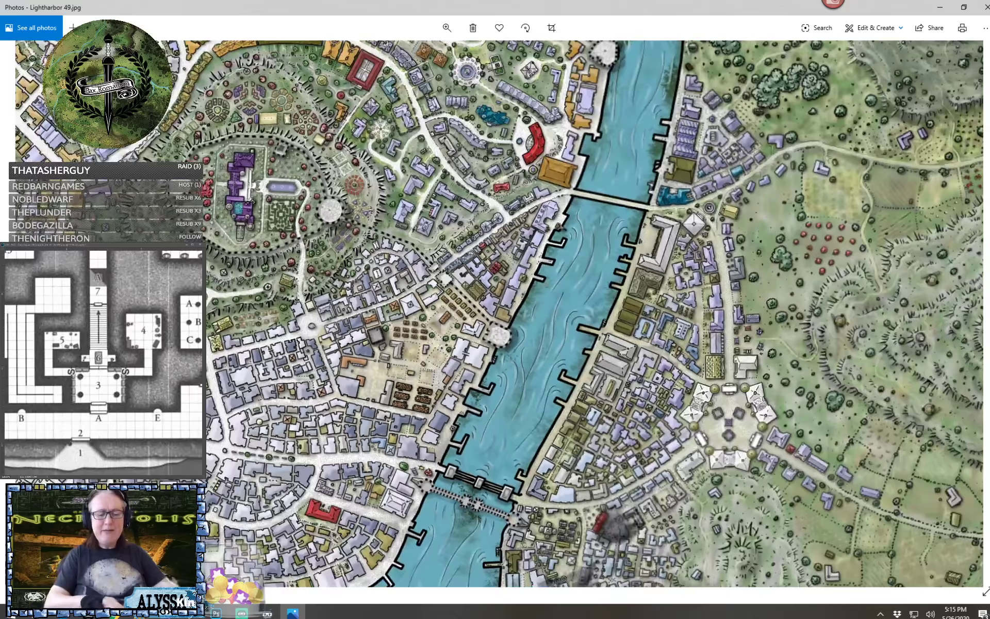
{"action": "left_click_drag", "start_coordinate": [518, 330], "coordinate": [513, 213]}
{"action": "left_click_drag", "start_coordinate": [514, 330], "coordinate": [519, 210]}
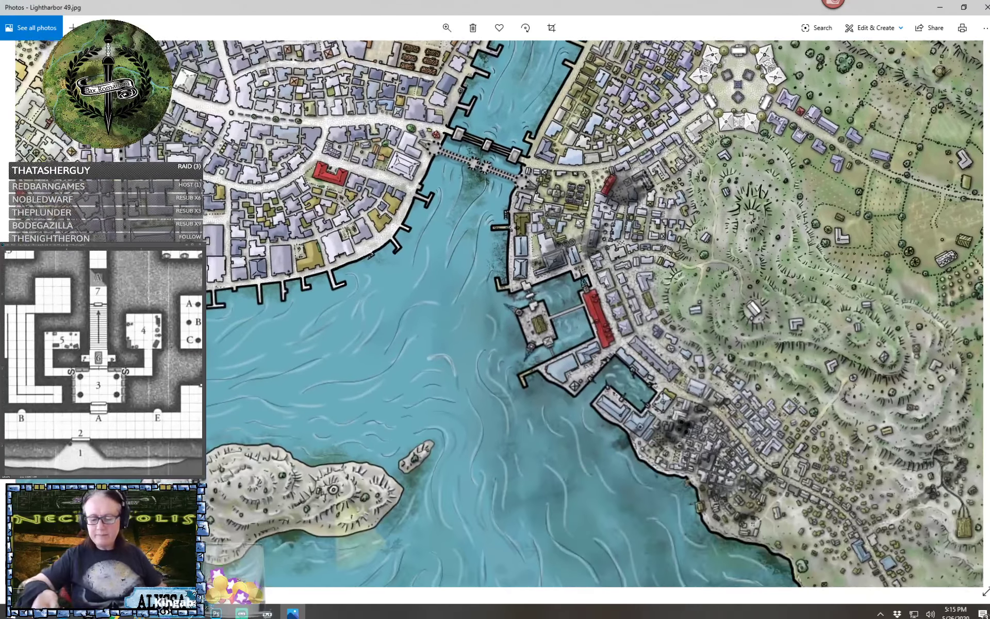
{"action": "left_click_drag", "start_coordinate": [519, 103], "coordinate": [502, 565]}
{"action": "left_click_drag", "start_coordinate": [257, 516], "coordinate": [544, 344]}
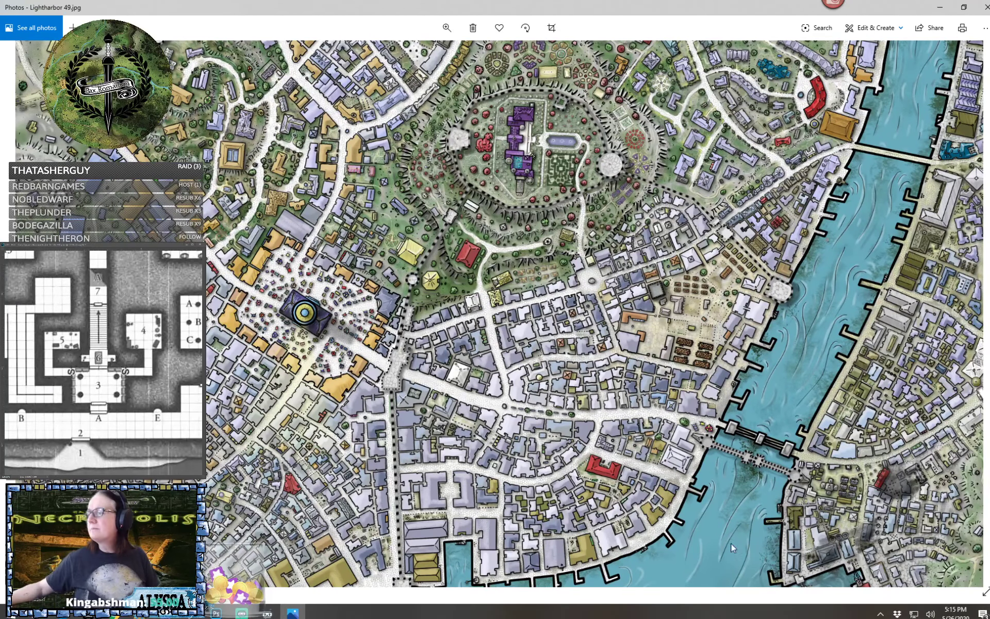
View the whole Lightharbor city map, close it and return to the necropolis map in Photoshop.
{"action": "scroll", "coordinate": [691, 554], "scroll_direction": "down", "scroll_amount": 5}
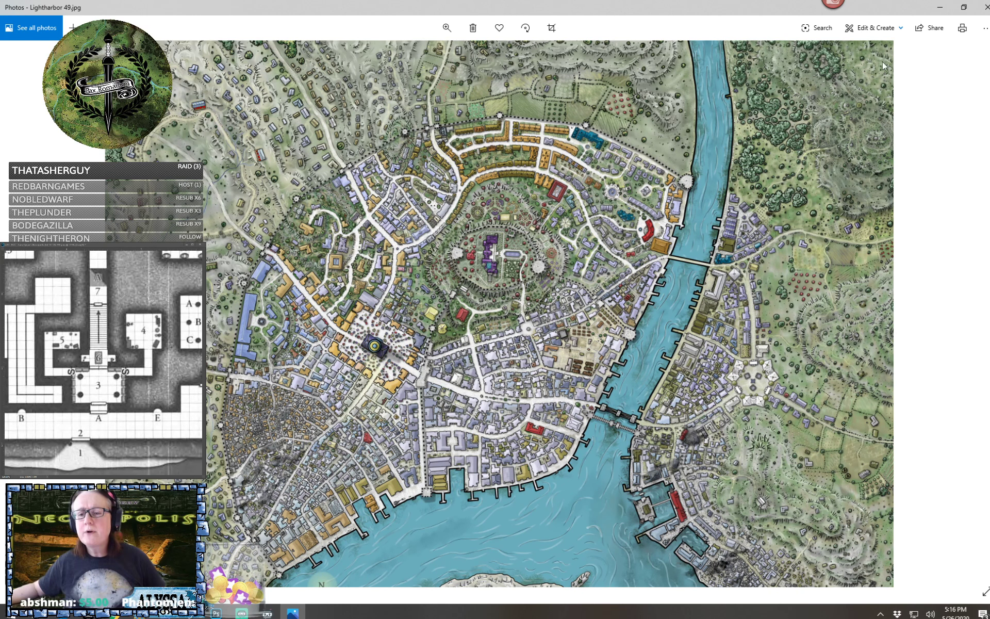
{"action": "left_click", "coordinate": [984, 7]}
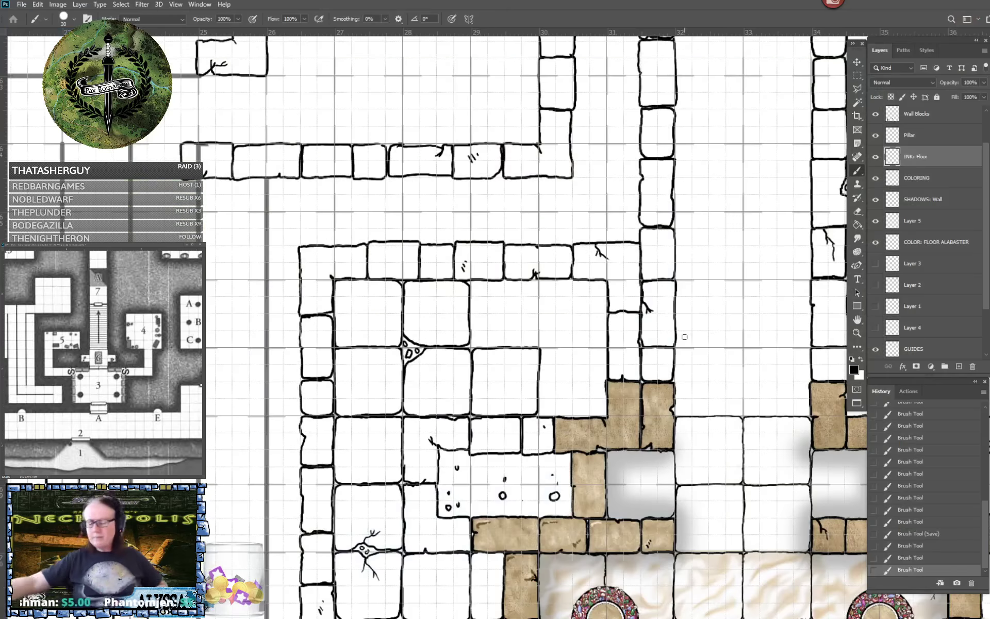
Ink the third square floor tile in the room's upper row, beside the two tiles already drawn there.
{"action": "scroll", "coordinate": [684, 337], "scroll_direction": "up", "scroll_amount": 3}
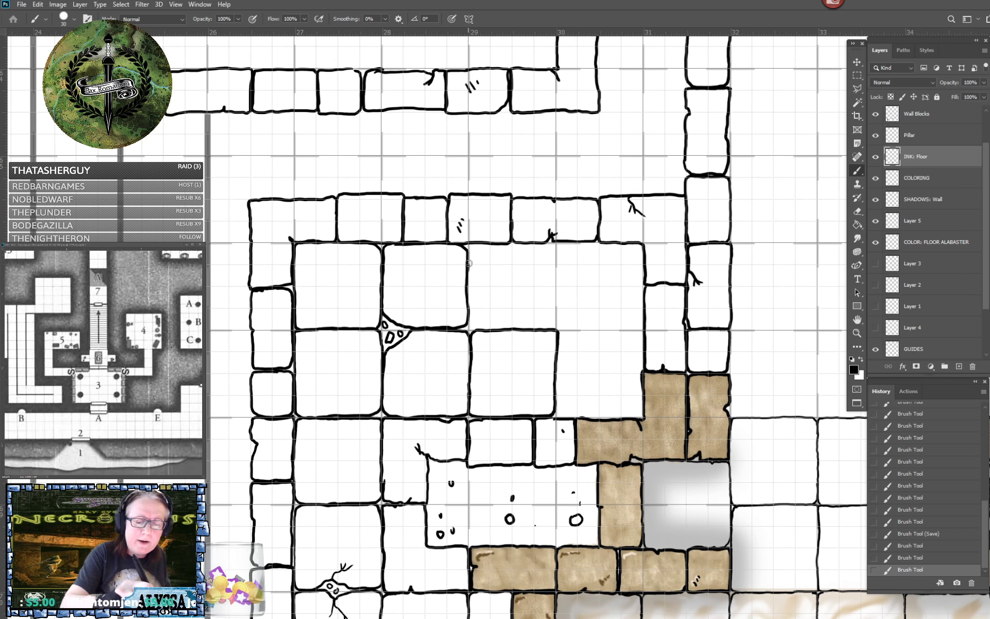
{"action": "mouse_move", "coordinate": [471, 247]}
{"action": "left_mouse_down"}
{"action": "mouse_move", "coordinate": [553, 246]}
{"action": "mouse_move", "coordinate": [551, 329]}
{"action": "left_mouse_up"}
{"action": "mouse_move", "coordinate": [467, 291]}
{"action": "left_mouse_down"}
{"action": "mouse_move", "coordinate": [467, 281]}
{"action": "mouse_move", "coordinate": [469, 312]}
{"action": "mouse_move", "coordinate": [488, 330]}
{"action": "left_mouse_up"}
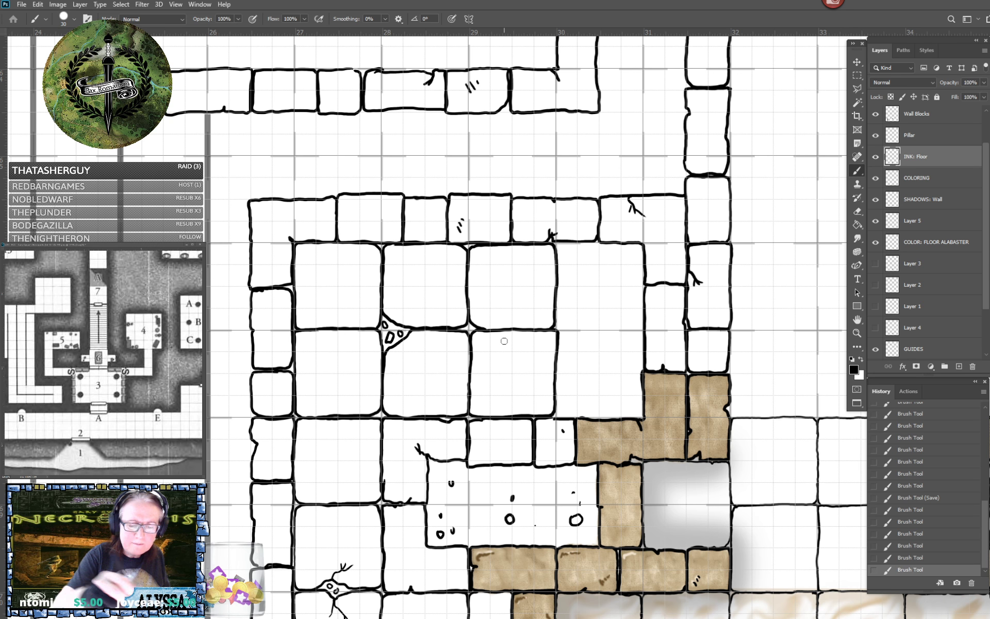
Ink the last square floor tiles of the upper and lower rows, filling the room up to its right wall.
{"action": "scroll", "coordinate": [504, 340], "scroll_direction": "right", "scroll_amount": 3}
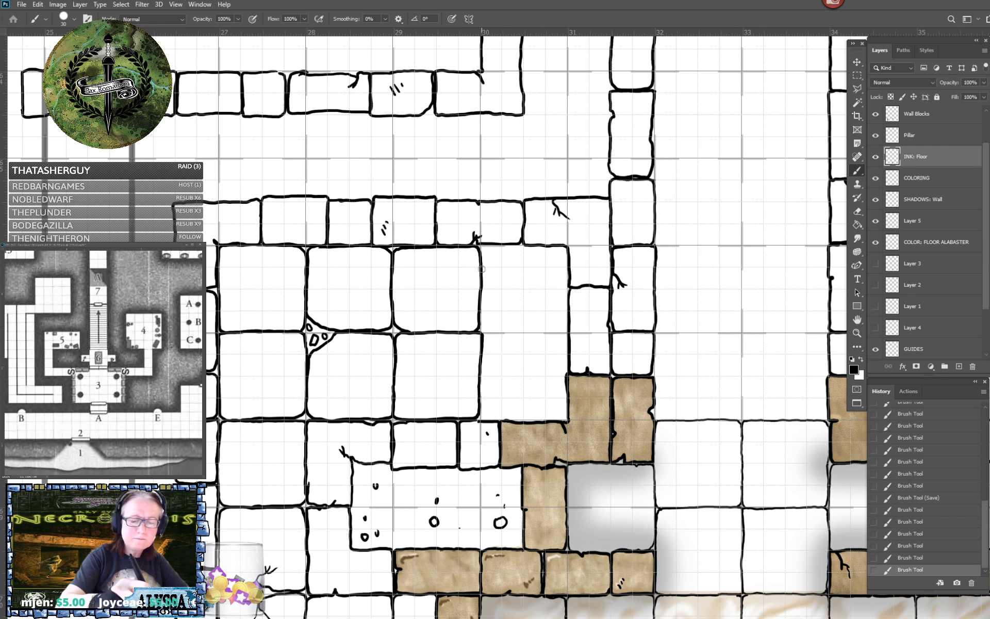
{"action": "left_click_drag", "start_coordinate": [482, 256], "coordinate": [495, 246]}
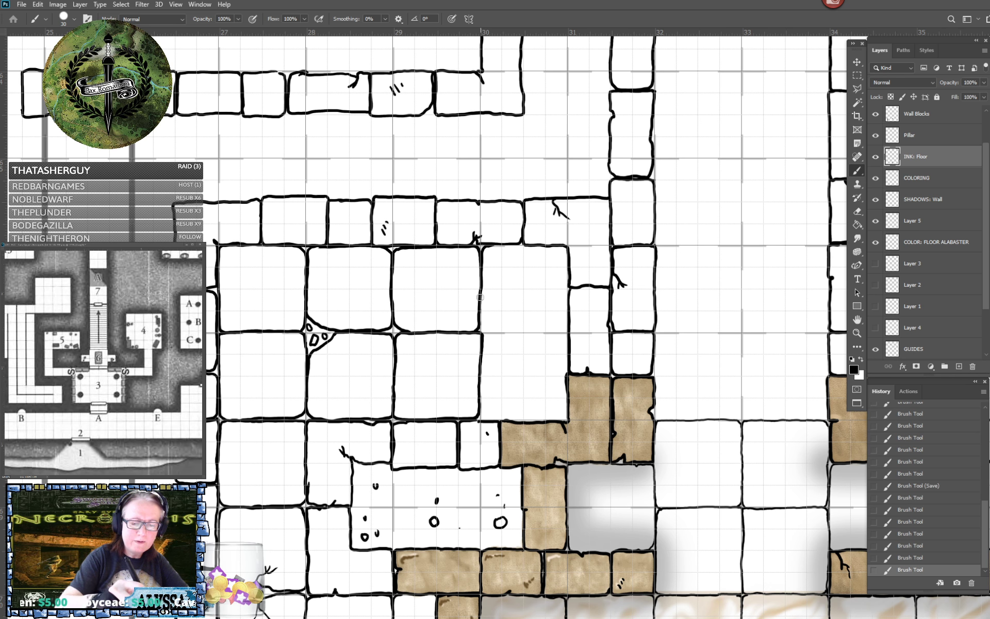
{"action": "mouse_move", "coordinate": [480, 305]}
{"action": "left_mouse_down"}
{"action": "mouse_move", "coordinate": [482, 330]}
{"action": "mouse_move", "coordinate": [505, 334]}
{"action": "mouse_move", "coordinate": [560, 332]}
{"action": "mouse_move", "coordinate": [568, 318]}
{"action": "left_mouse_up"}
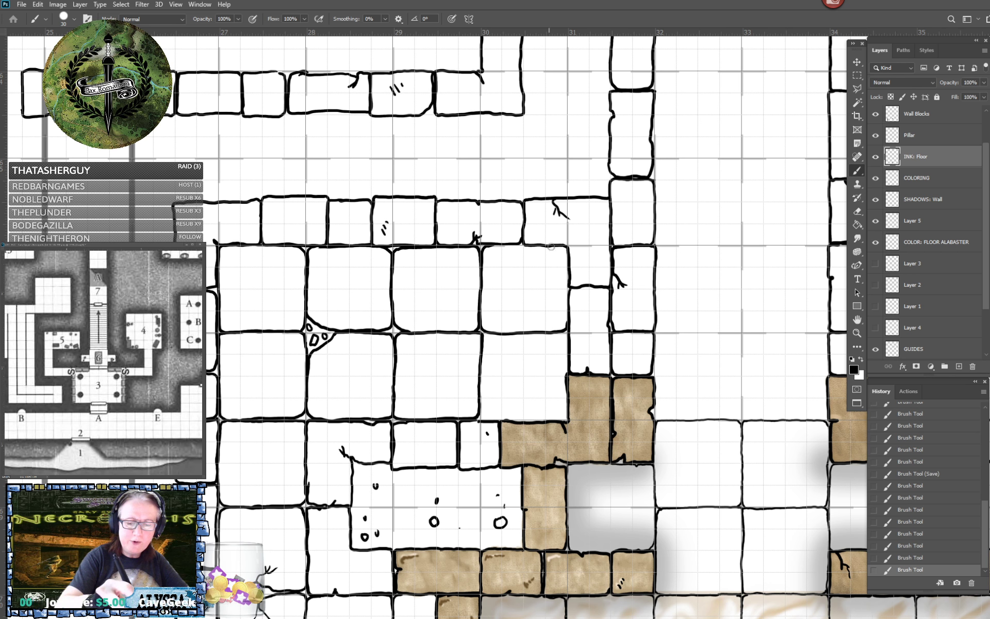
{"action": "left_click_drag", "start_coordinate": [562, 248], "coordinate": [567, 264]}
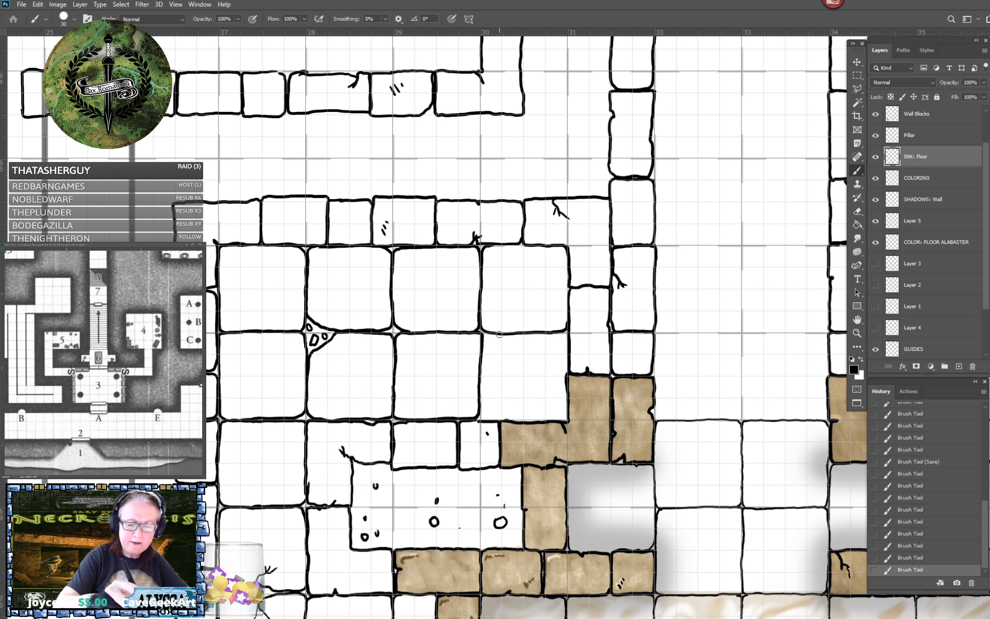
{"action": "left_click_drag", "start_coordinate": [495, 334], "coordinate": [482, 352]}
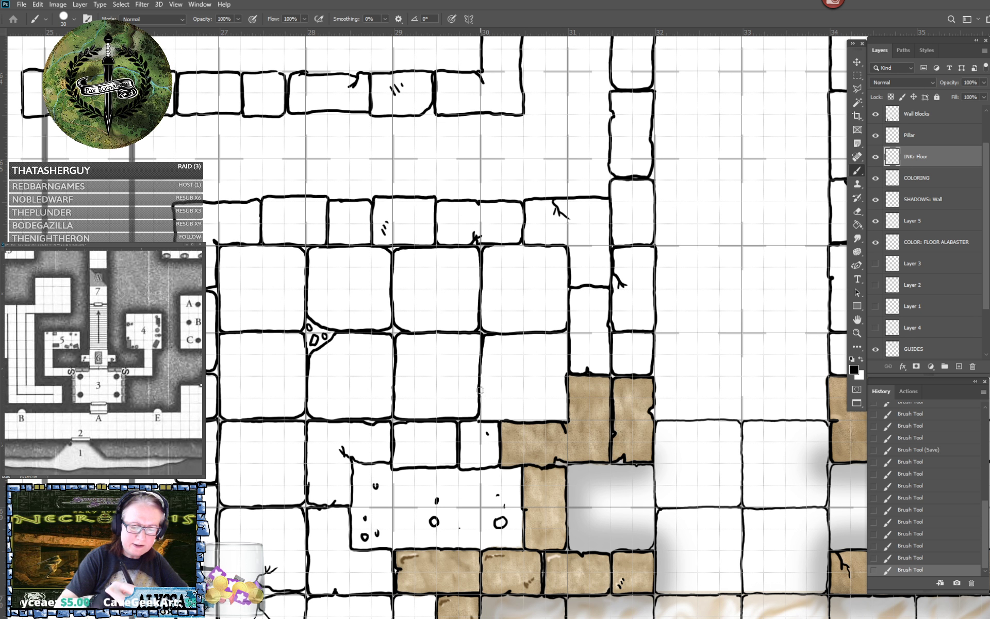
{"action": "mouse_move", "coordinate": [480, 391]}
{"action": "left_mouse_down"}
{"action": "mouse_move", "coordinate": [492, 419]}
{"action": "mouse_move", "coordinate": [567, 416]}
{"action": "mouse_move", "coordinate": [567, 338]}
{"action": "mouse_move", "coordinate": [558, 333]}
{"action": "left_mouse_up"}
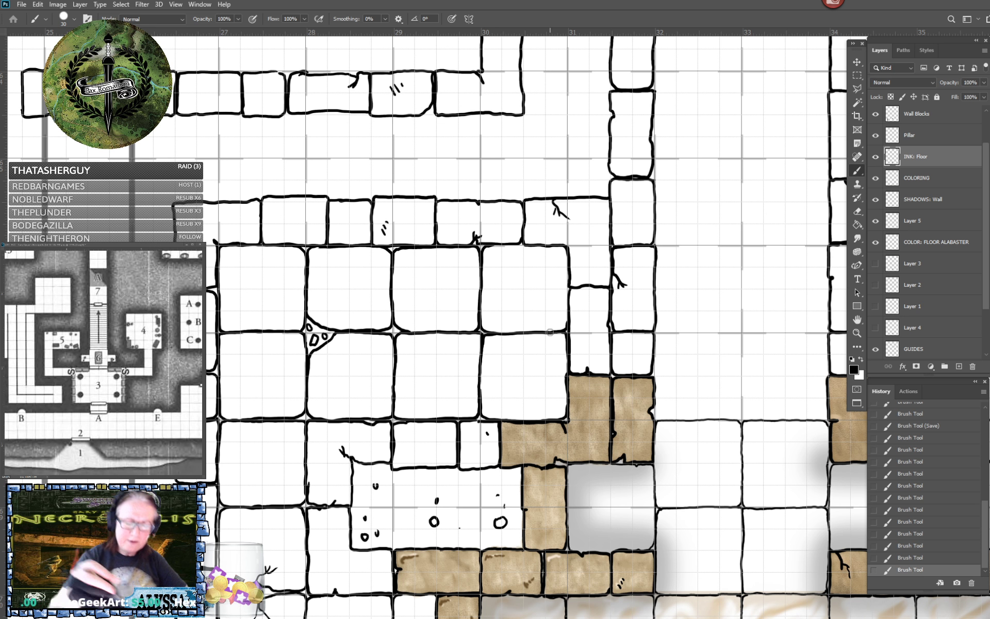
Ink a narrow half-width tile with a small crack at the corridor's start, right of the alabaster hall, and erase the overshooting lines.
{"action": "scroll", "coordinate": [549, 332], "scroll_direction": "down", "scroll_amount": 4}
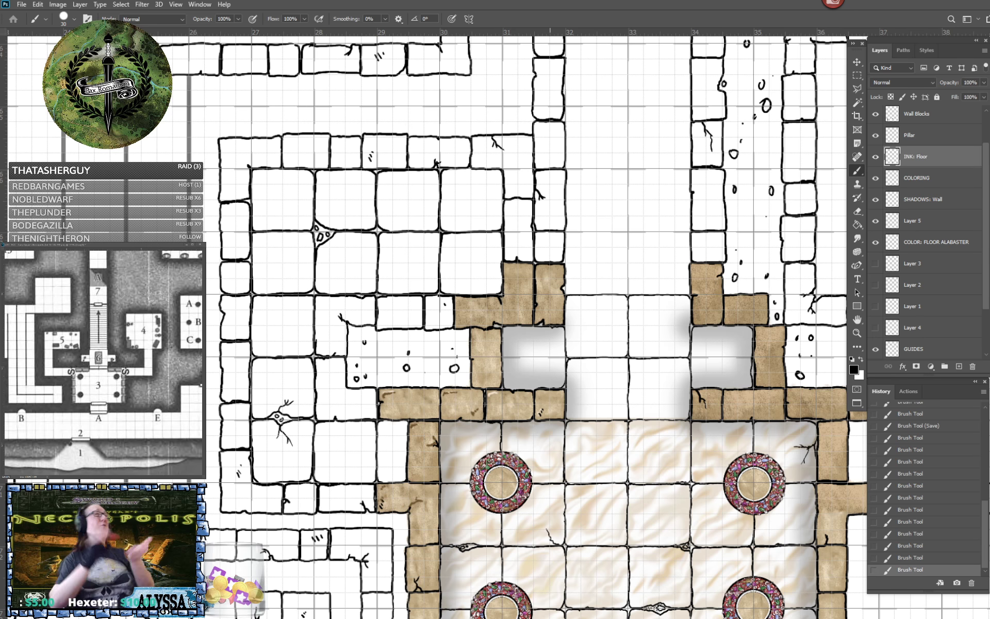
{"action": "left_click_drag", "start_coordinate": [550, 330], "coordinate": [409, 341]}
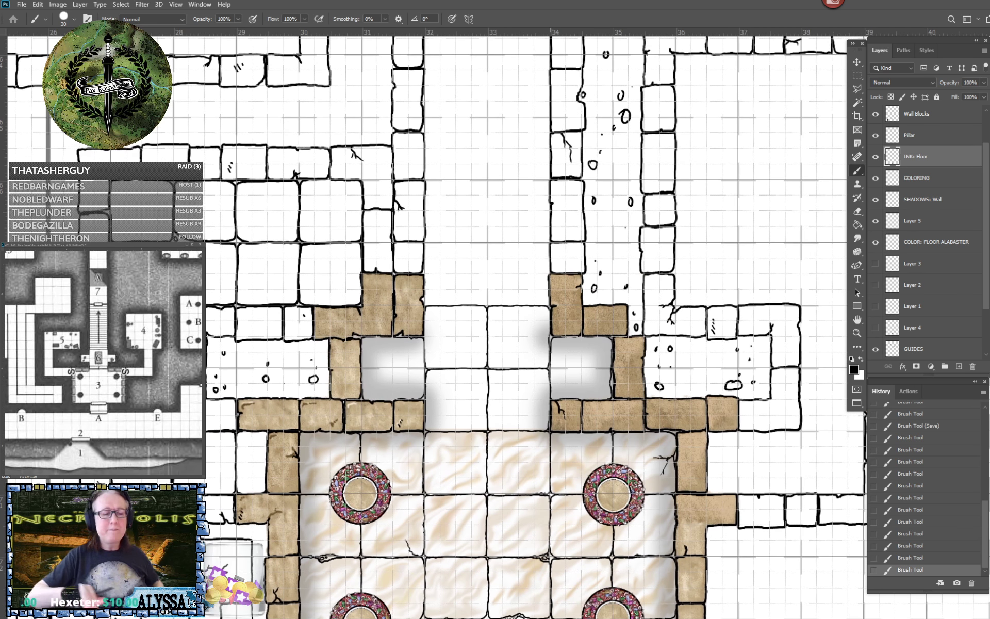
{"action": "left_click_drag", "start_coordinate": [550, 330], "coordinate": [319, 267]}
{"action": "scroll", "coordinate": [319, 267], "scroll_direction": "up", "scroll_amount": 1}
{"action": "scroll", "coordinate": [603, 451], "scroll_direction": "up", "scroll_amount": 1}
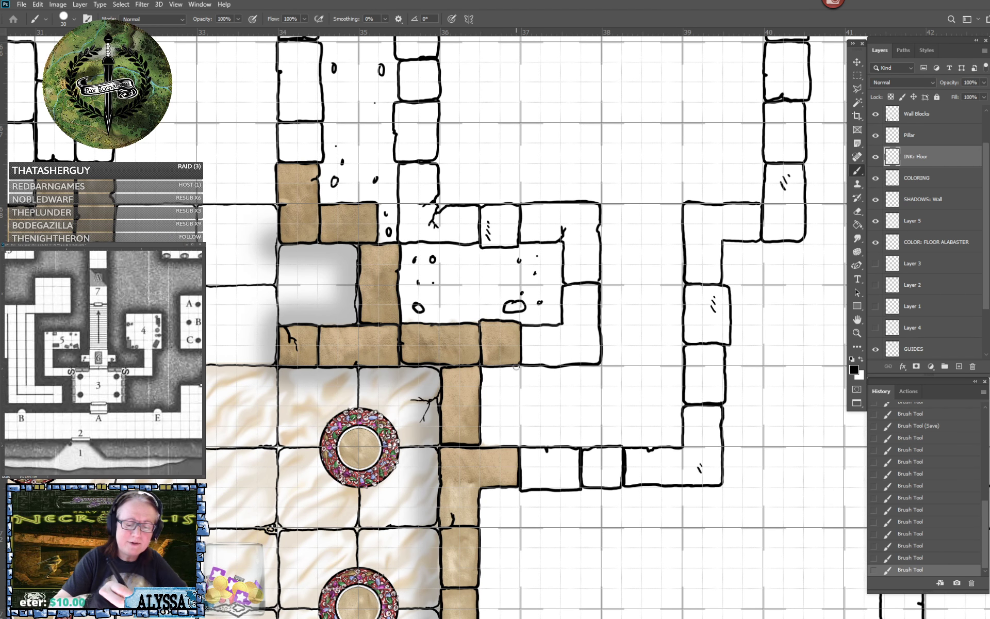
{"action": "mouse_move", "coordinate": [484, 367]}
{"action": "left_mouse_down"}
{"action": "mouse_move", "coordinate": [493, 422]}
{"action": "mouse_move", "coordinate": [480, 422]}
{"action": "mouse_move", "coordinate": [483, 443]}
{"action": "mouse_move", "coordinate": [558, 444]}
{"action": "left_mouse_up"}
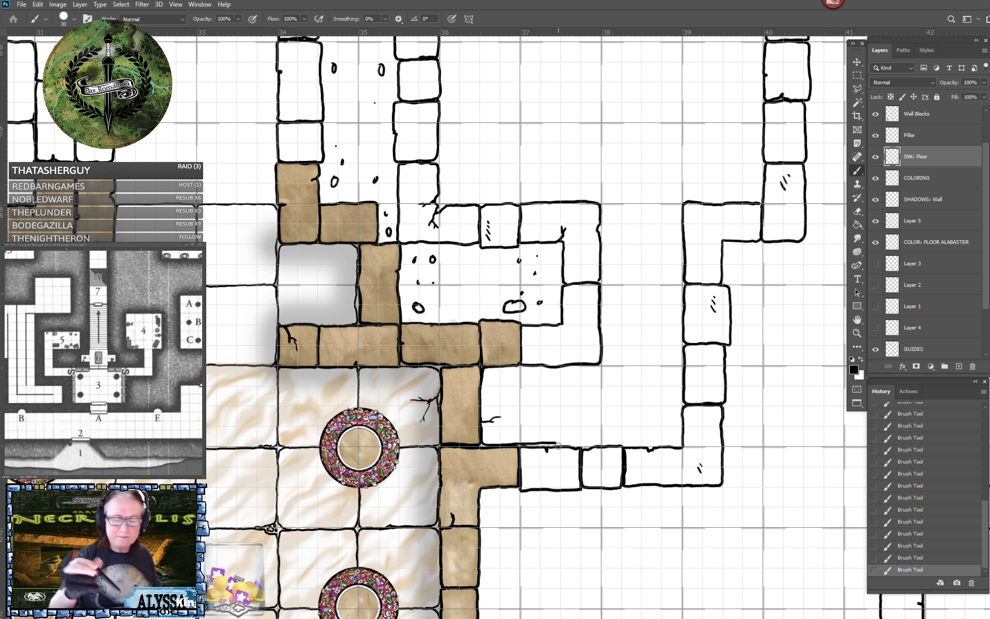
{"action": "mouse_move", "coordinate": [539, 445]}
{"action": "left_mouse_down"}
{"action": "mouse_move", "coordinate": [529, 438]}
{"action": "mouse_move", "coordinate": [563, 447]}
{"action": "mouse_move", "coordinate": [544, 441]}
{"action": "left_mouse_up"}
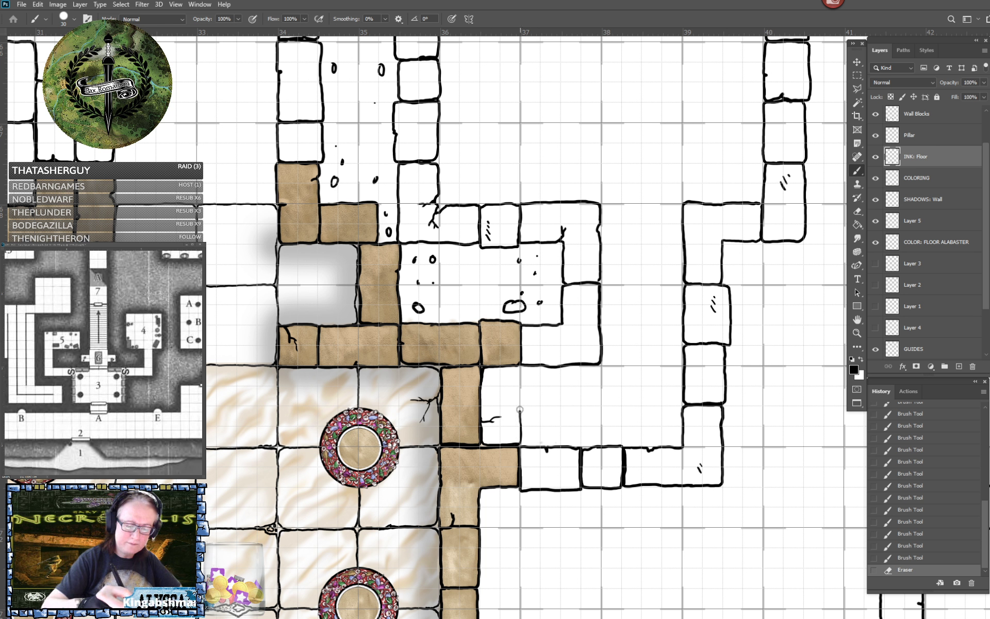
{"action": "left_click", "coordinate": [509, 380]}
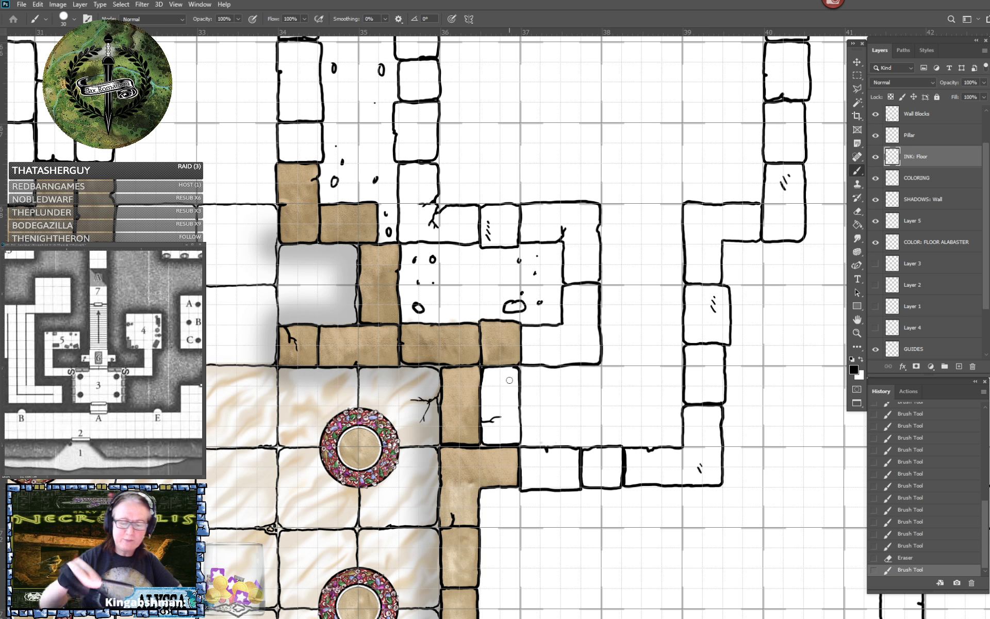
{"action": "left_click_drag", "start_coordinate": [532, 449], "coordinate": [546, 427]}
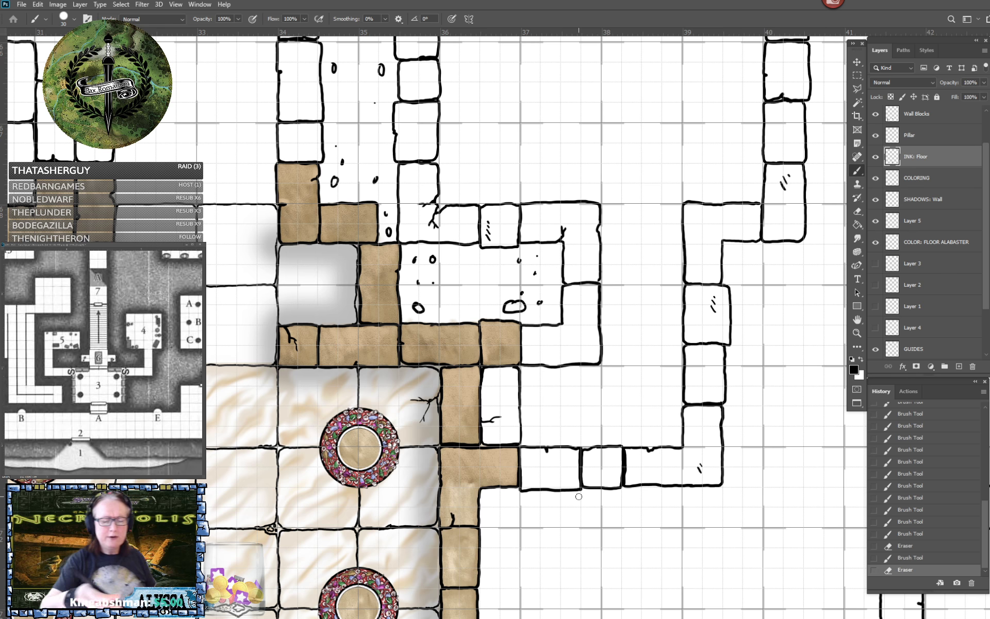
{"action": "left_click", "coordinate": [513, 367]}
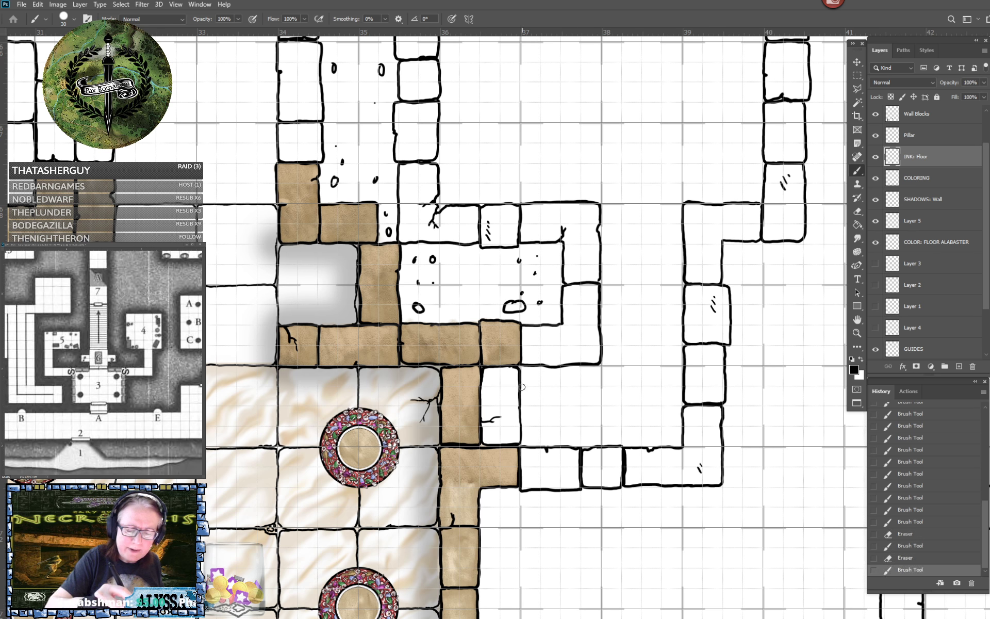
Ink a full square floor tile in the corridor, directly right of the cracked half-width tile.
{"action": "mouse_move", "coordinate": [522, 386]}
{"action": "left_mouse_down"}
{"action": "mouse_move", "coordinate": [530, 367]}
{"action": "mouse_move", "coordinate": [593, 366]}
{"action": "mouse_move", "coordinate": [601, 377]}
{"action": "left_mouse_up"}
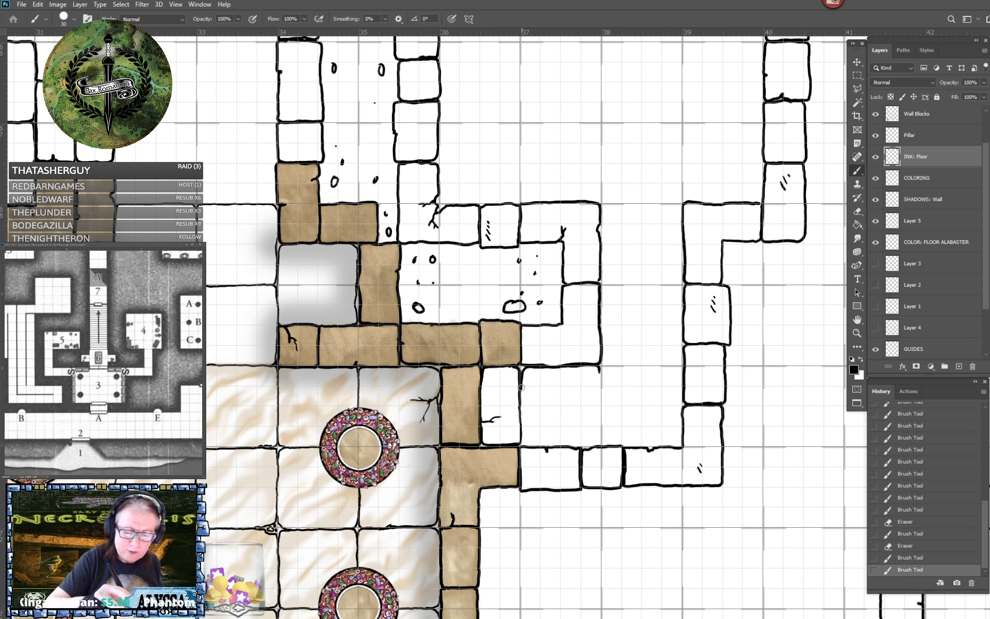
{"action": "left_click_drag", "start_coordinate": [521, 387], "coordinate": [520, 421]}
{"action": "mouse_move", "coordinate": [519, 439]}
{"action": "left_mouse_down"}
{"action": "mouse_move", "coordinate": [600, 442]}
{"action": "mouse_move", "coordinate": [600, 372]}
{"action": "left_mouse_up"}
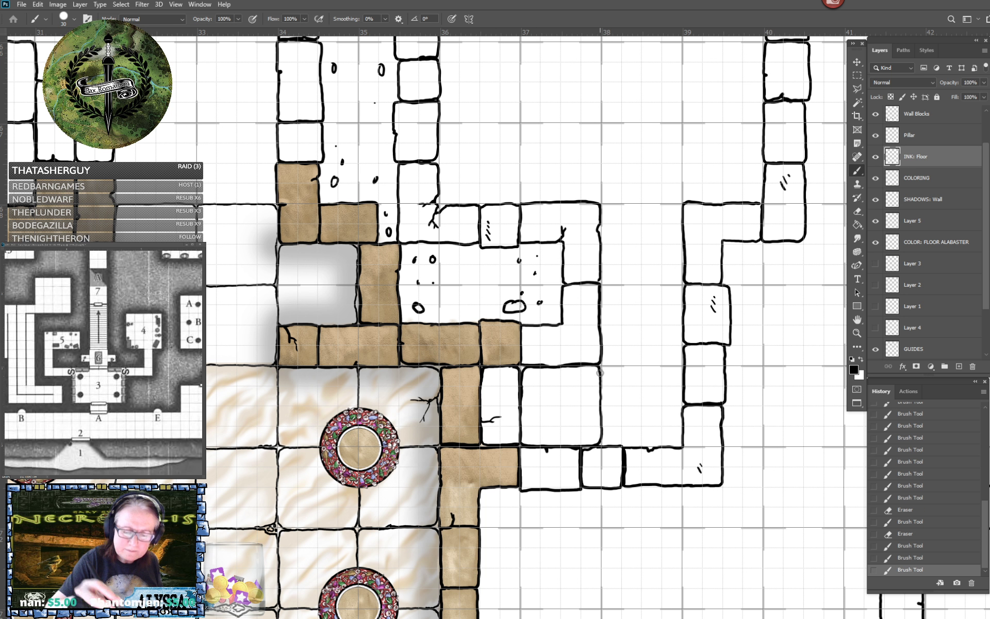
Ink the corridor's corner tile with a chipped upper-left corner, a pebble in the gap, and the square tile above it.
{"action": "scroll", "coordinate": [600, 372], "scroll_direction": "right", "scroll_amount": 3}
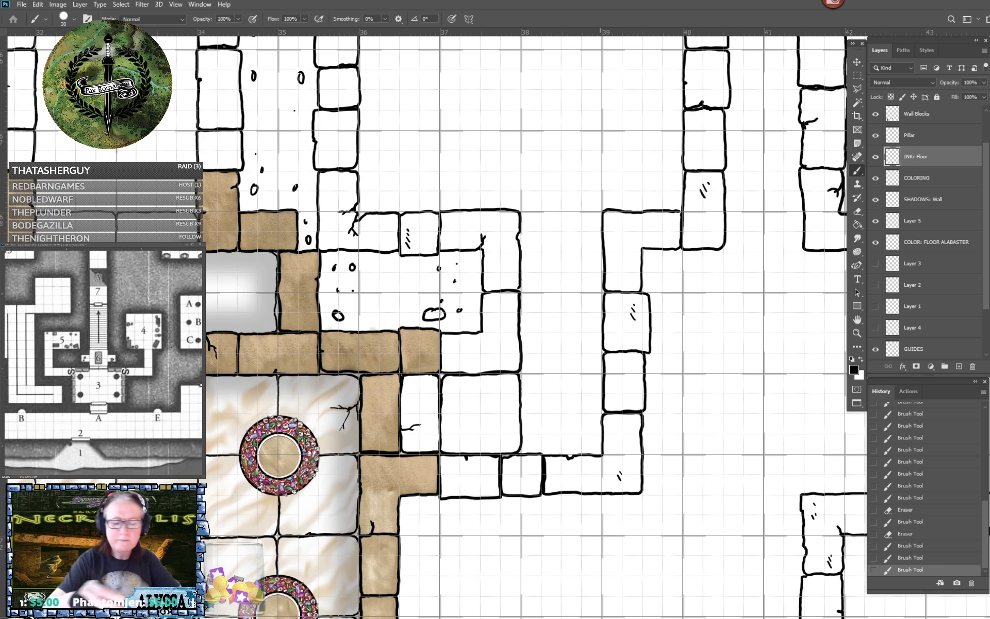
{"action": "mouse_move", "coordinate": [522, 397]}
{"action": "left_mouse_down"}
{"action": "mouse_move", "coordinate": [544, 374]}
{"action": "mouse_move", "coordinate": [600, 378]}
{"action": "left_mouse_up"}
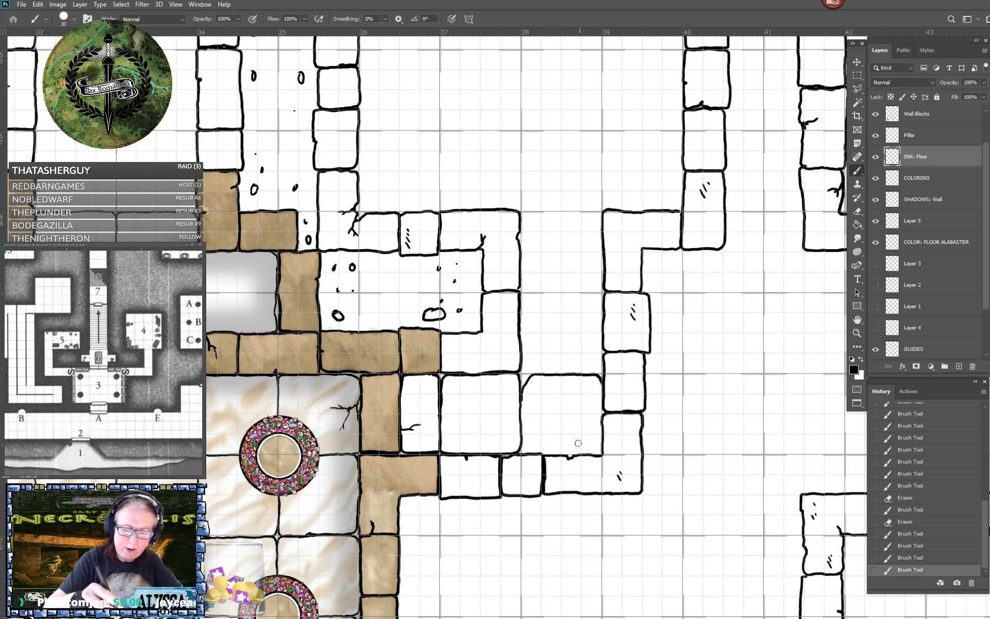
{"action": "mouse_move", "coordinate": [521, 396]}
{"action": "left_mouse_down"}
{"action": "mouse_move", "coordinate": [524, 451]}
{"action": "mouse_move", "coordinate": [588, 452]}
{"action": "mouse_move", "coordinate": [600, 451]}
{"action": "mouse_move", "coordinate": [602, 397]}
{"action": "left_mouse_up"}
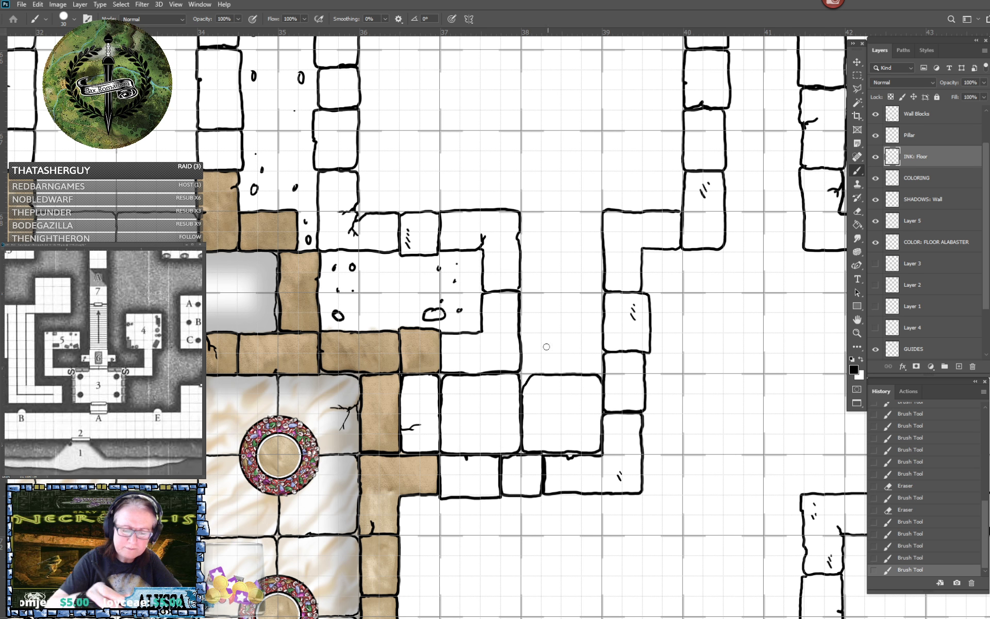
{"action": "mouse_move", "coordinate": [521, 344]}
{"action": "left_mouse_down"}
{"action": "mouse_move", "coordinate": [531, 372]}
{"action": "mouse_move", "coordinate": [598, 370]}
{"action": "mouse_move", "coordinate": [603, 355]}
{"action": "left_mouse_up"}
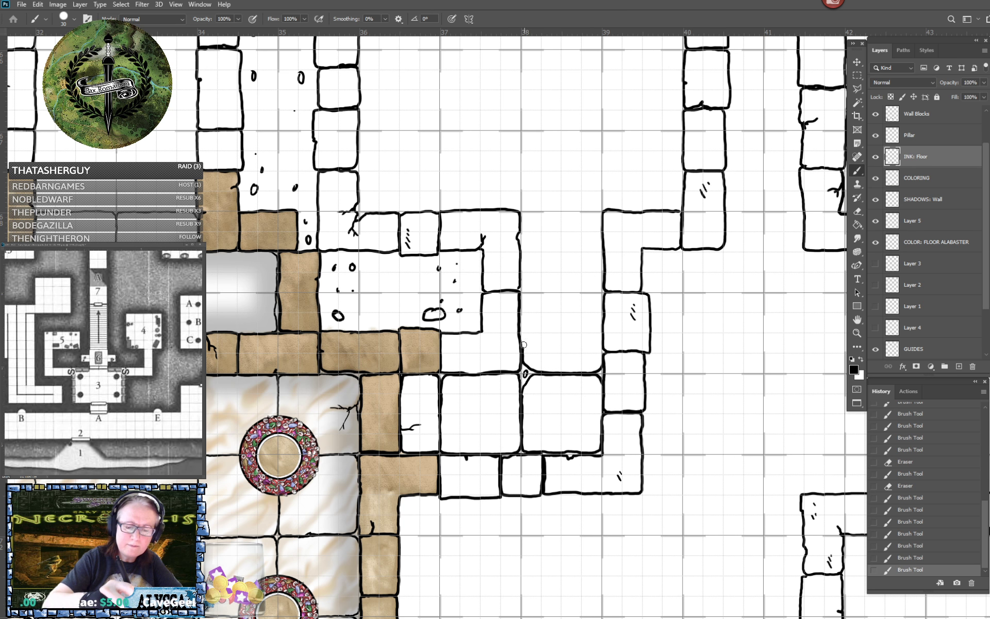
{"action": "mouse_move", "coordinate": [522, 352]}
{"action": "left_mouse_down"}
{"action": "mouse_move", "coordinate": [523, 295]}
{"action": "mouse_move", "coordinate": [595, 293]}
{"action": "mouse_move", "coordinate": [603, 312]}
{"action": "left_mouse_up"}
Ink a broken tile with rubble and branching cracks in the opening between the corridor and the square room.
{"action": "scroll", "coordinate": [594, 364], "scroll_direction": "up", "scroll_amount": 5}
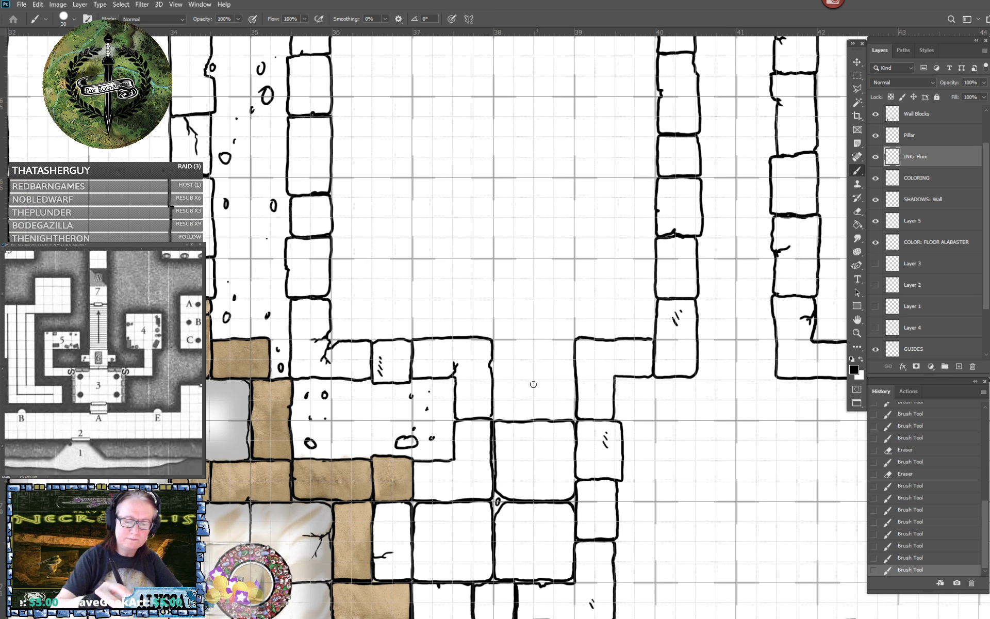
{"action": "mouse_move", "coordinate": [514, 374]}
{"action": "left_mouse_down"}
{"action": "mouse_move", "coordinate": [494, 415]}
{"action": "mouse_move", "coordinate": [573, 415]}
{"action": "mouse_move", "coordinate": [570, 339]}
{"action": "mouse_move", "coordinate": [529, 375]}
{"action": "mouse_move", "coordinate": [516, 375]}
{"action": "mouse_move", "coordinate": [505, 341]}
{"action": "mouse_move", "coordinate": [495, 344]}
{"action": "mouse_move", "coordinate": [495, 372]}
{"action": "mouse_move", "coordinate": [520, 367]}
{"action": "mouse_move", "coordinate": [551, 338]}
{"action": "mouse_move", "coordinate": [514, 340]}
{"action": "mouse_move", "coordinate": [538, 367]}
{"action": "mouse_move", "coordinate": [549, 354]}
{"action": "mouse_move", "coordinate": [525, 367]}
{"action": "mouse_move", "coordinate": [550, 342]}
{"action": "mouse_move", "coordinate": [503, 359]}
{"action": "mouse_move", "coordinate": [524, 406]}
{"action": "mouse_move", "coordinate": [546, 403]}
{"action": "left_mouse_up"}
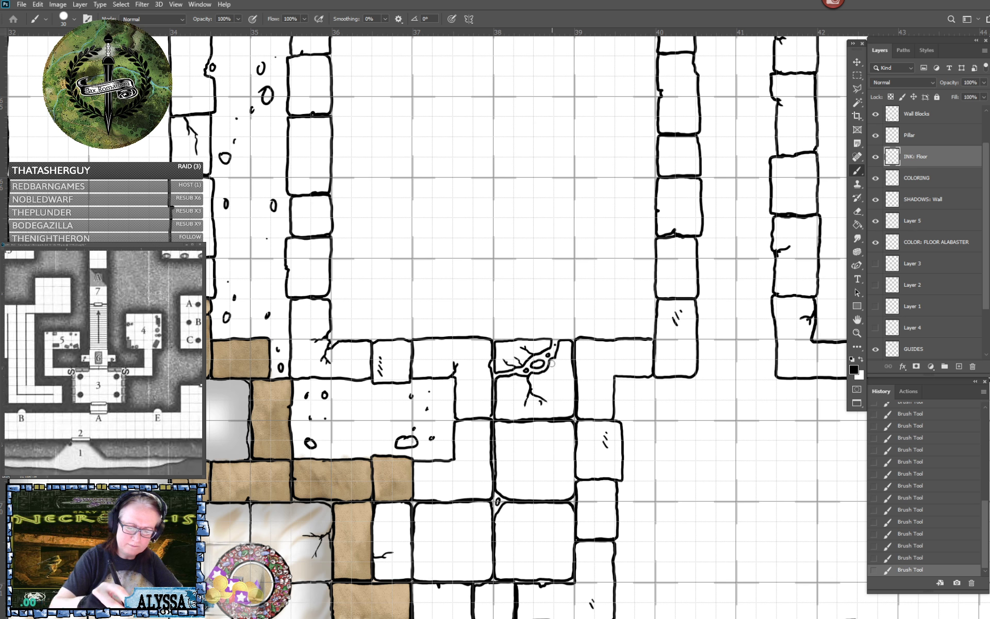
{"action": "left_click_drag", "start_coordinate": [554, 355], "coordinate": [563, 371]}
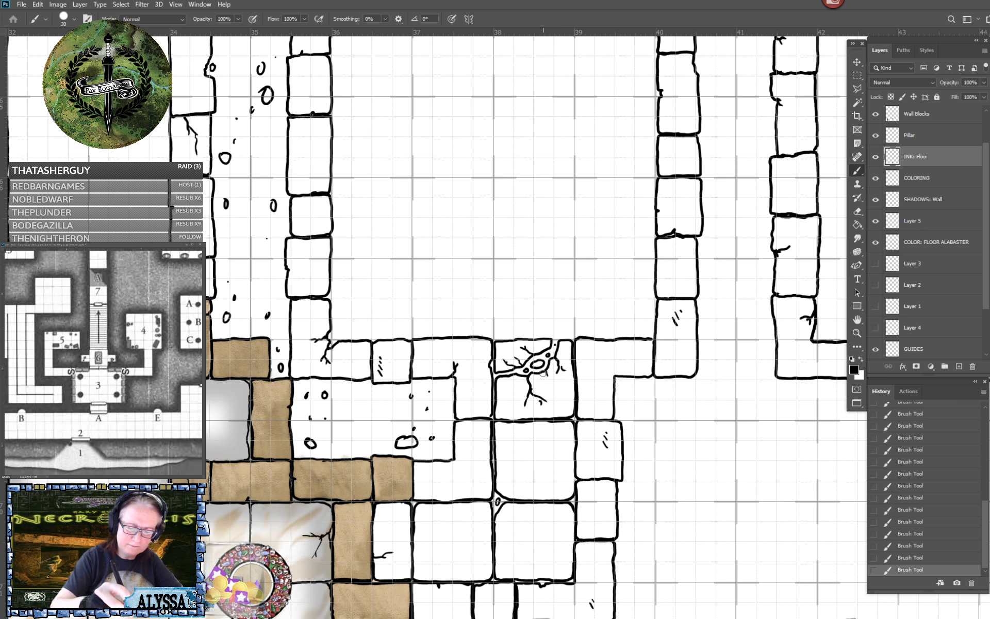
Ink a first square floor tile in the large square room, one tile above the lower wall and left of the opening.
{"action": "scroll", "coordinate": [570, 400], "scroll_direction": "down", "scroll_amount": 3}
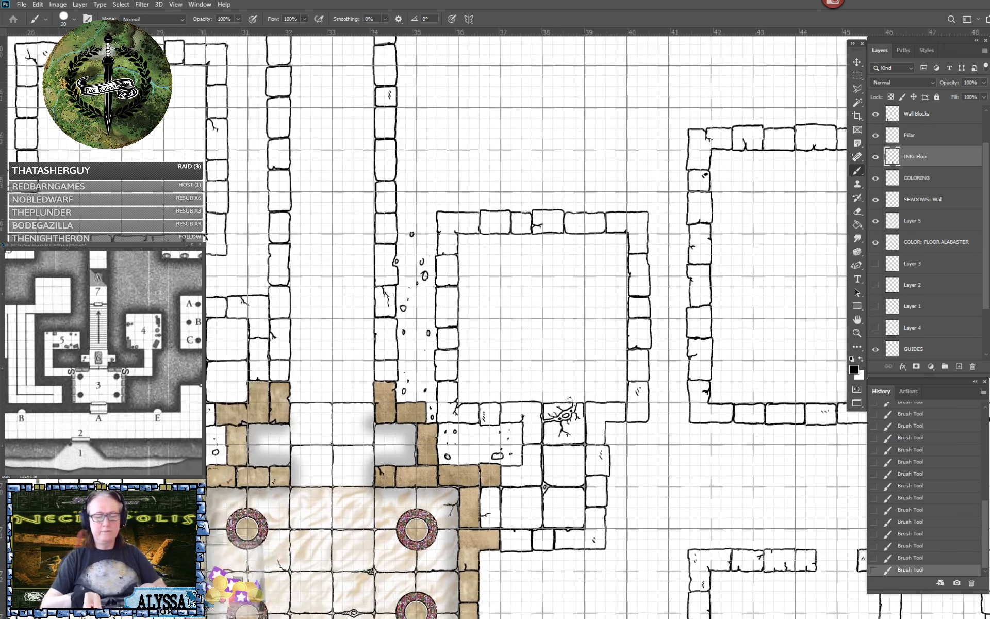
{"action": "scroll", "coordinate": [570, 400], "scroll_direction": "up", "scroll_amount": 3}
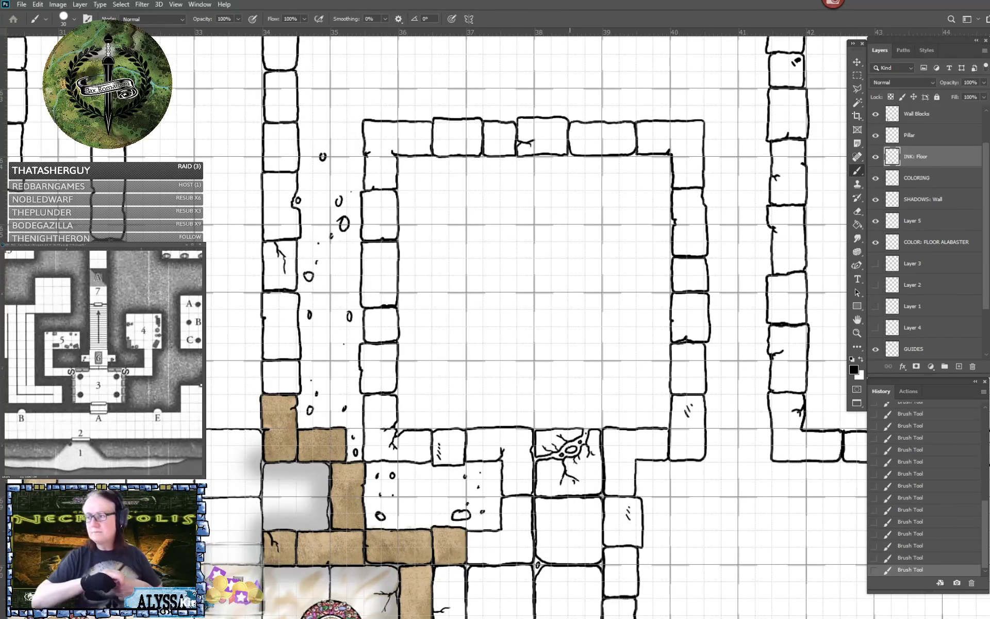
{"action": "left_click_drag", "start_coordinate": [570, 400], "coordinate": [555, 432]}
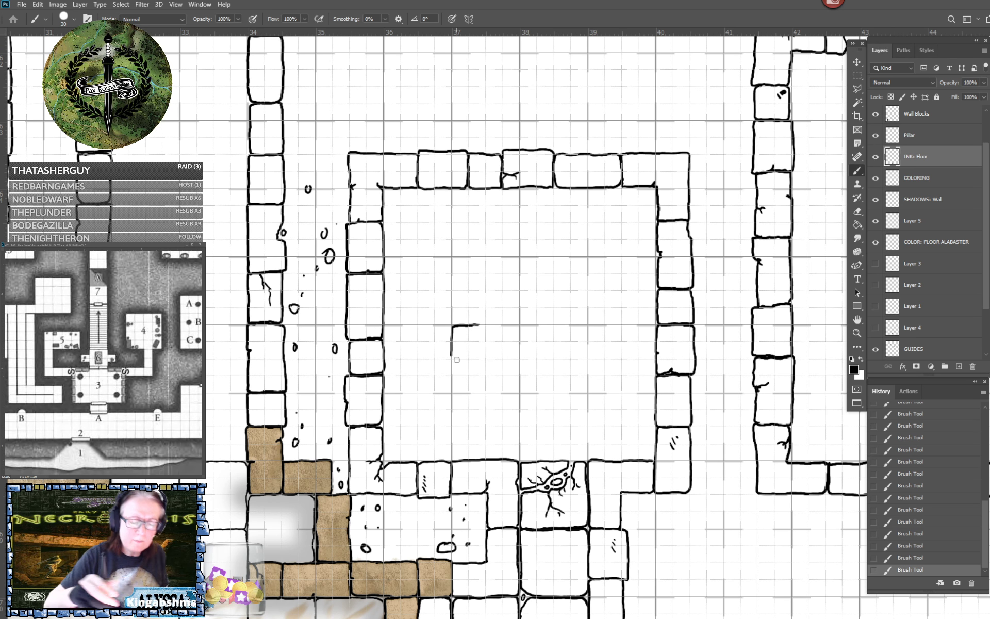
{"action": "scroll", "coordinate": [466, 412], "scroll_direction": "up", "scroll_amount": 2}
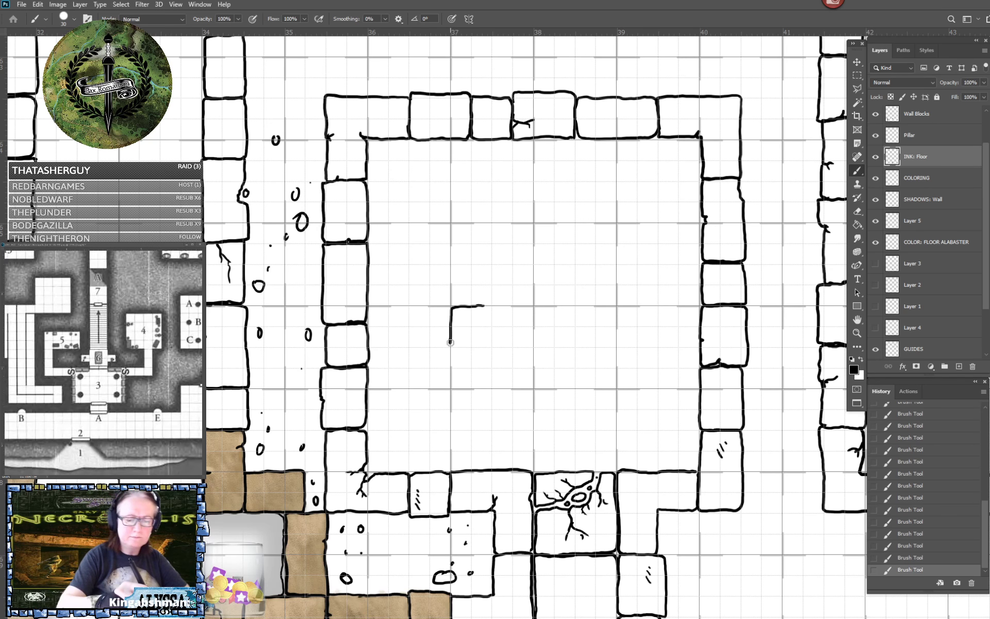
{"action": "mouse_move", "coordinate": [452, 340]}
{"action": "left_mouse_down"}
{"action": "mouse_move", "coordinate": [453, 390]}
{"action": "mouse_move", "coordinate": [534, 385]}
{"action": "mouse_move", "coordinate": [532, 309]}
{"action": "mouse_move", "coordinate": [482, 307]}
{"action": "left_mouse_up"}
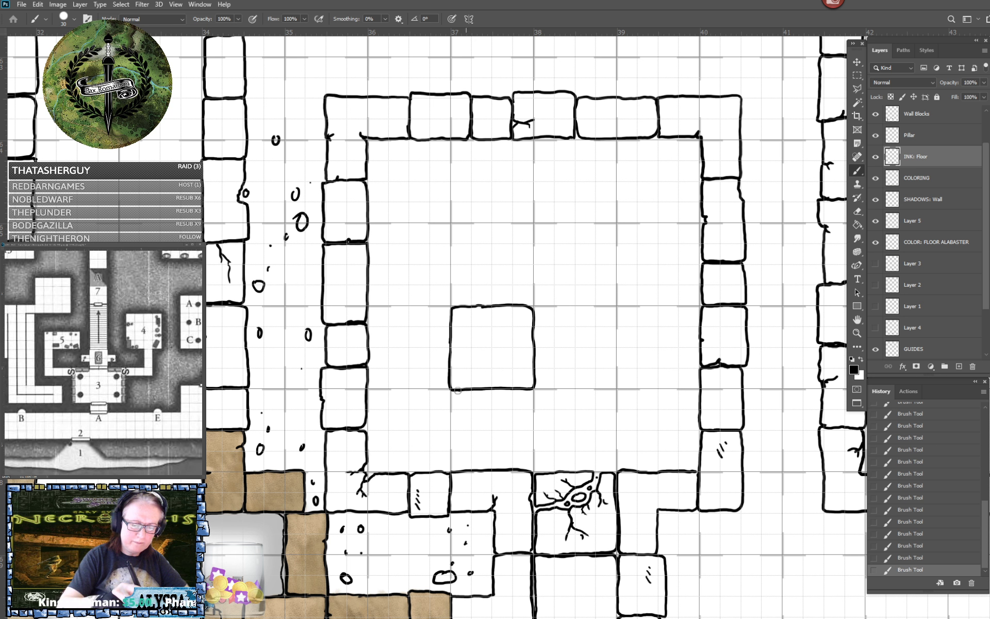
Ink three square tiles along the large room's lower wall, from below the first tile to the right wall.
{"action": "mouse_move", "coordinate": [451, 390]}
{"action": "left_mouse_down"}
{"action": "mouse_move", "coordinate": [453, 470]}
{"action": "mouse_move", "coordinate": [534, 468]}
{"action": "mouse_move", "coordinate": [534, 386]}
{"action": "mouse_move", "coordinate": [553, 388]}
{"action": "mouse_move", "coordinate": [534, 411]}
{"action": "mouse_move", "coordinate": [535, 460]}
{"action": "mouse_move", "coordinate": [547, 471]}
{"action": "mouse_move", "coordinate": [618, 469]}
{"action": "mouse_move", "coordinate": [617, 401]}
{"action": "mouse_move", "coordinate": [608, 387]}
{"action": "mouse_move", "coordinate": [566, 389]}
{"action": "left_mouse_up"}
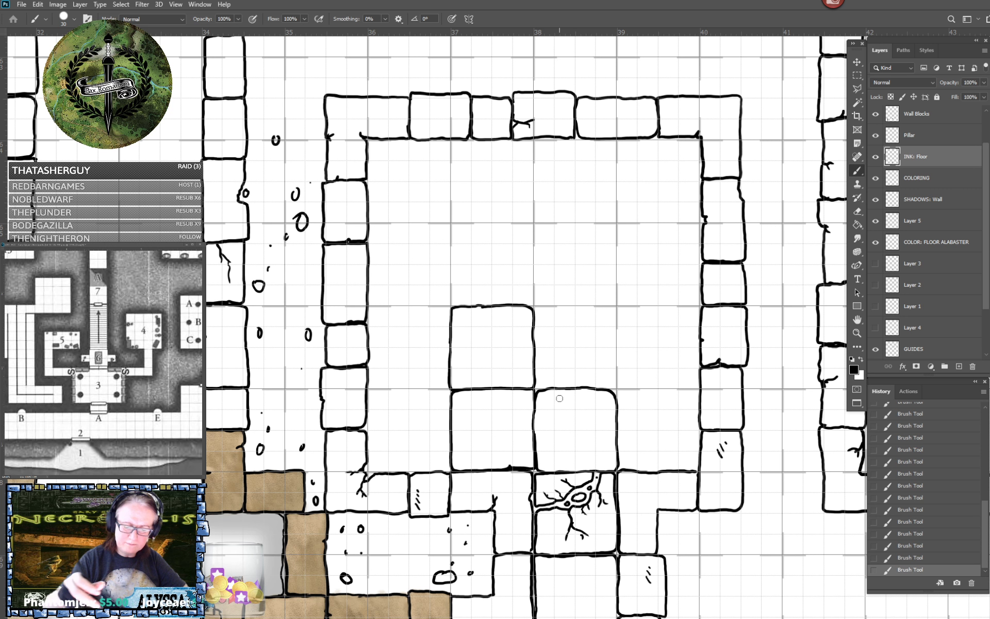
{"action": "mouse_move", "coordinate": [656, 389]}
{"action": "left_mouse_down"}
{"action": "mouse_move", "coordinate": [624, 389]}
{"action": "mouse_move", "coordinate": [614, 450]}
{"action": "left_mouse_up"}
{"action": "scroll", "coordinate": [646, 440], "scroll_direction": "right", "scroll_amount": 3}
{"action": "scroll", "coordinate": [647, 439], "scroll_direction": "down", "scroll_amount": 1}
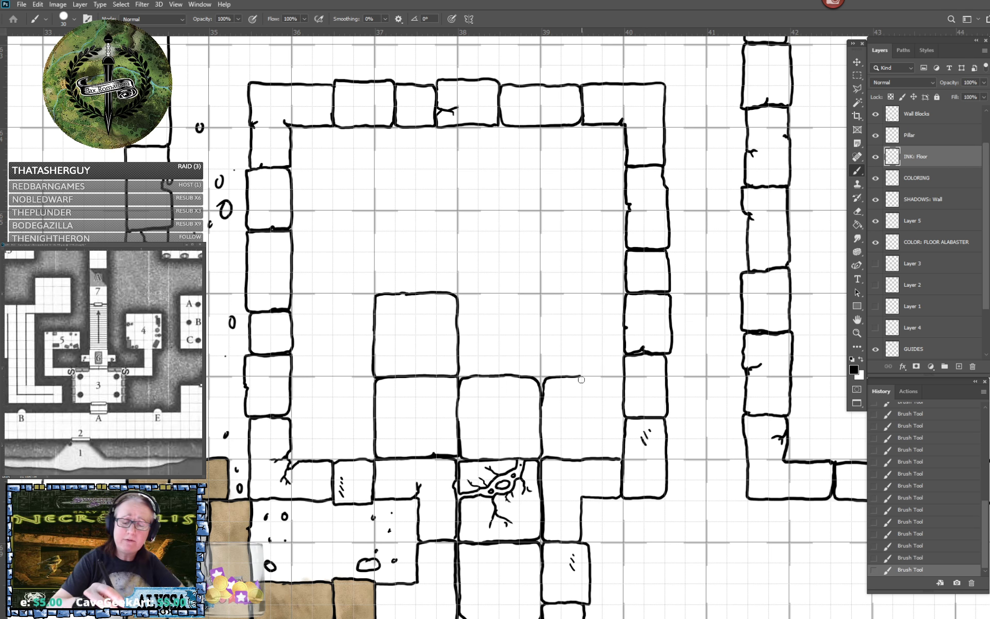
{"action": "left_click_drag", "start_coordinate": [579, 377], "coordinate": [623, 380]}
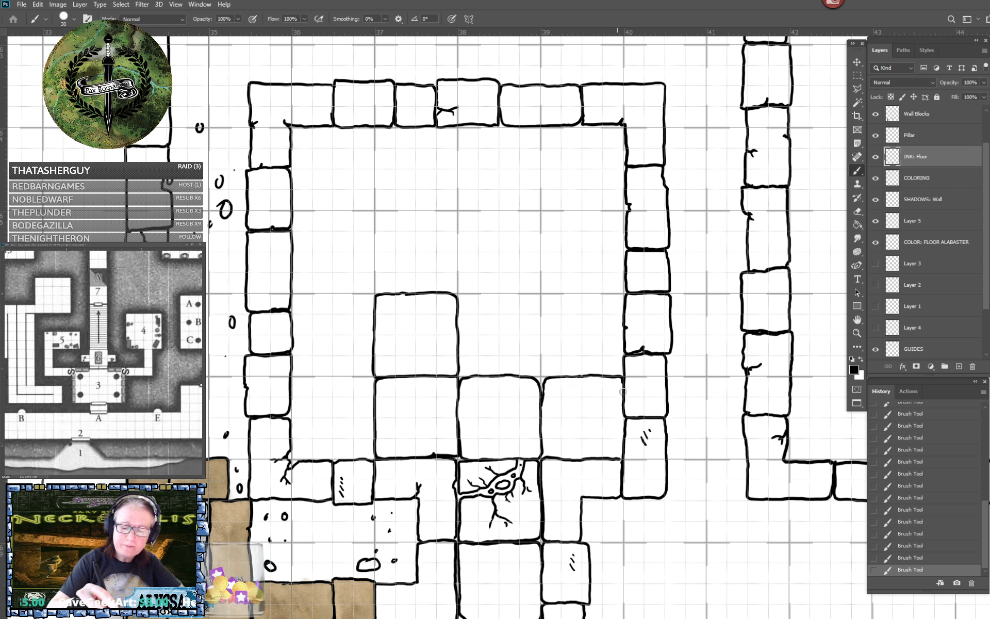
Finish the large room's lower-right corner tile and ink two square tiles above the lower row, extending the second row to the right wall.
{"action": "mouse_move", "coordinate": [544, 443]}
{"action": "left_mouse_down"}
{"action": "mouse_move", "coordinate": [556, 456]}
{"action": "mouse_move", "coordinate": [613, 455]}
{"action": "mouse_move", "coordinate": [623, 418]}
{"action": "left_mouse_up"}
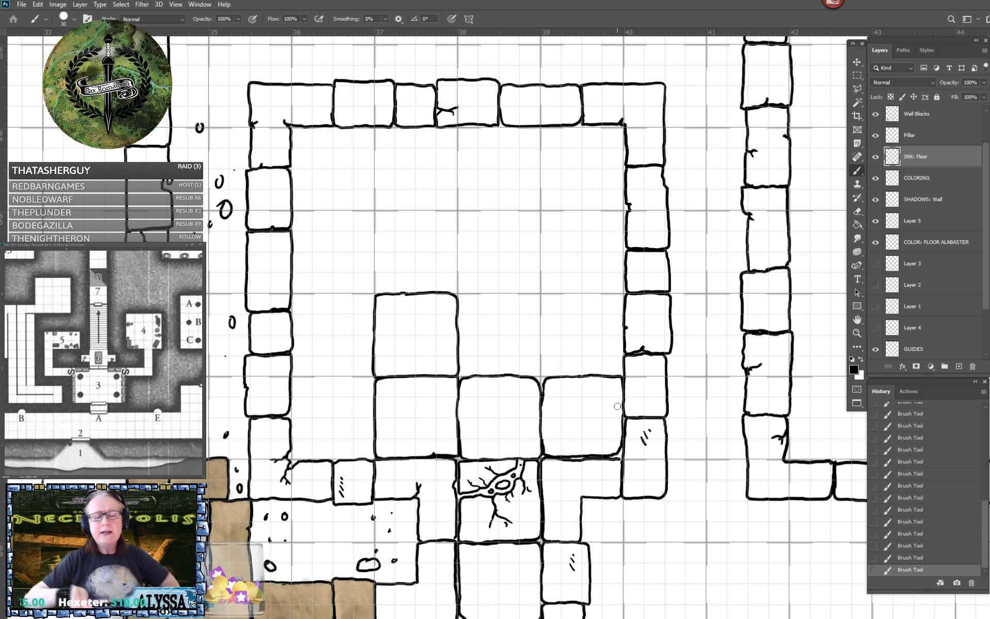
{"action": "scroll", "coordinate": [617, 406], "scroll_direction": "right", "scroll_amount": 1}
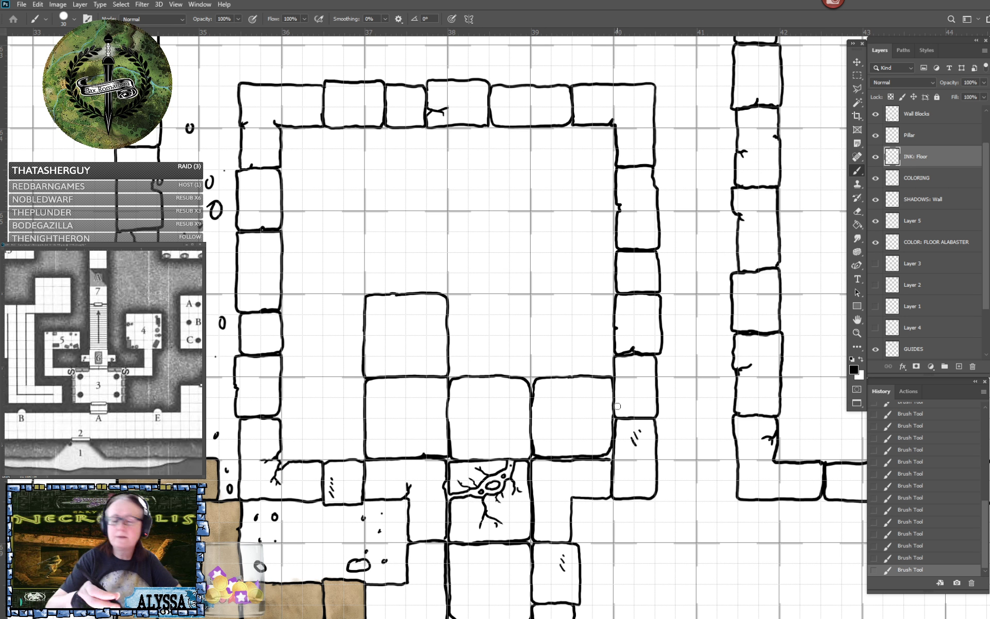
{"action": "mouse_move", "coordinate": [566, 294]}
{"action": "left_mouse_down"}
{"action": "mouse_move", "coordinate": [550, 293]}
{"action": "mouse_move", "coordinate": [531, 330]}
{"action": "mouse_move", "coordinate": [534, 373]}
{"action": "mouse_move", "coordinate": [614, 367]}
{"action": "left_mouse_up"}
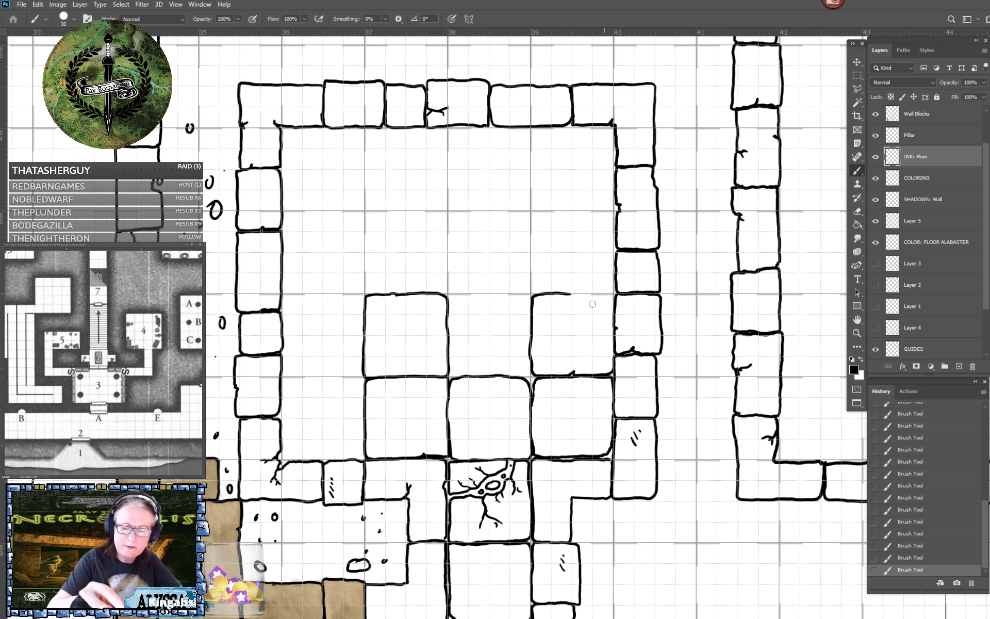
{"action": "mouse_move", "coordinate": [567, 294]}
{"action": "left_mouse_down"}
{"action": "mouse_move", "coordinate": [609, 294]}
{"action": "mouse_move", "coordinate": [614, 310]}
{"action": "left_mouse_up"}
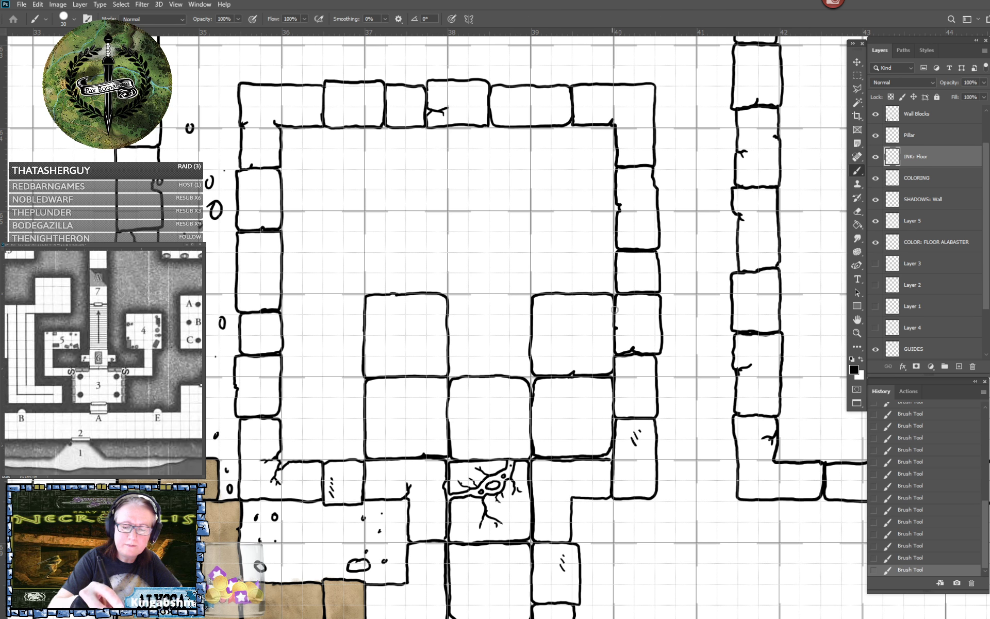
{"action": "mouse_move", "coordinate": [449, 332]}
{"action": "left_mouse_down"}
{"action": "mouse_move", "coordinate": [448, 299]}
{"action": "mouse_move", "coordinate": [530, 296]}
{"action": "mouse_move", "coordinate": [532, 309]}
{"action": "left_mouse_up"}
{"action": "mouse_move", "coordinate": [449, 330]}
{"action": "left_mouse_down"}
{"action": "mouse_move", "coordinate": [449, 375]}
{"action": "mouse_move", "coordinate": [521, 377]}
{"action": "mouse_move", "coordinate": [529, 367]}
{"action": "left_mouse_up"}
Ink two square floor tiles stacked along the large room's left wall, filling the left ends of the two lower rows.
{"action": "scroll", "coordinate": [545, 343], "scroll_direction": "left", "scroll_amount": 5}
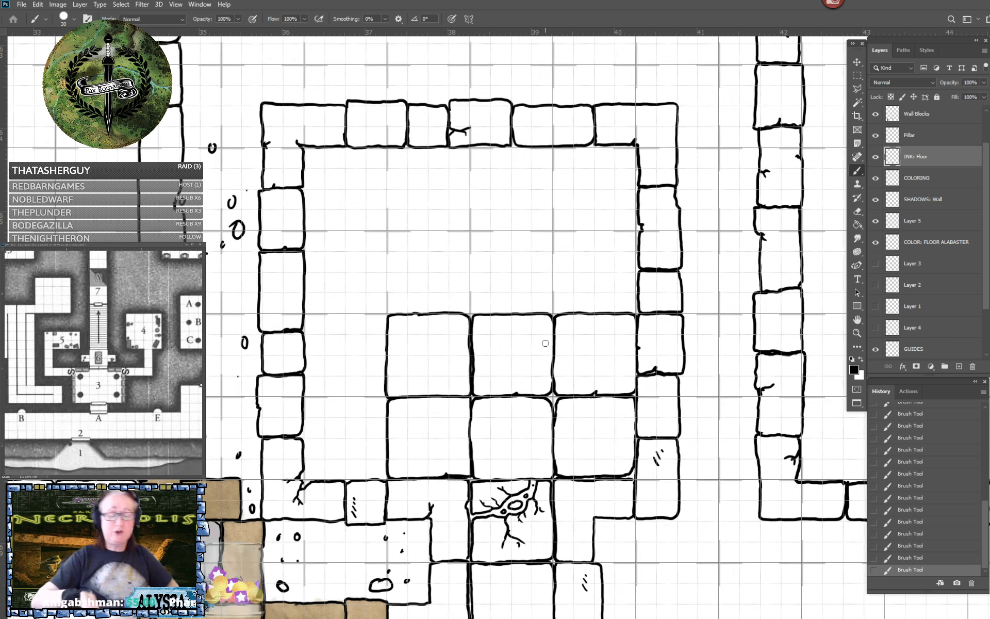
{"action": "scroll", "coordinate": [545, 343], "scroll_direction": "up", "scroll_amount": 1}
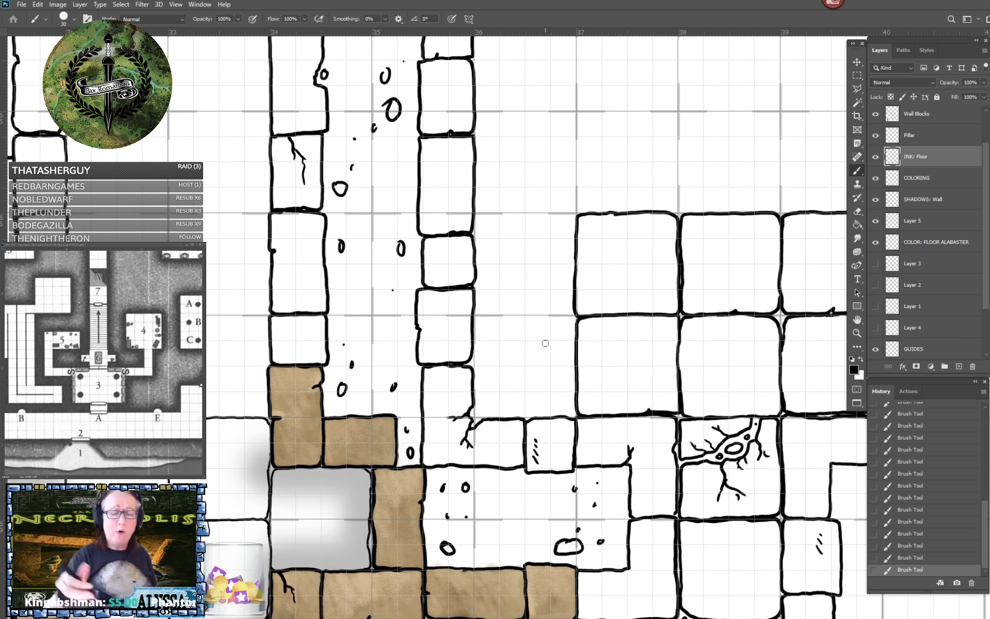
{"action": "mouse_move", "coordinate": [475, 346]}
{"action": "left_mouse_down"}
{"action": "mouse_move", "coordinate": [476, 317]}
{"action": "mouse_move", "coordinate": [493, 316]}
{"action": "mouse_move", "coordinate": [567, 316]}
{"action": "mouse_move", "coordinate": [575, 337]}
{"action": "left_mouse_up"}
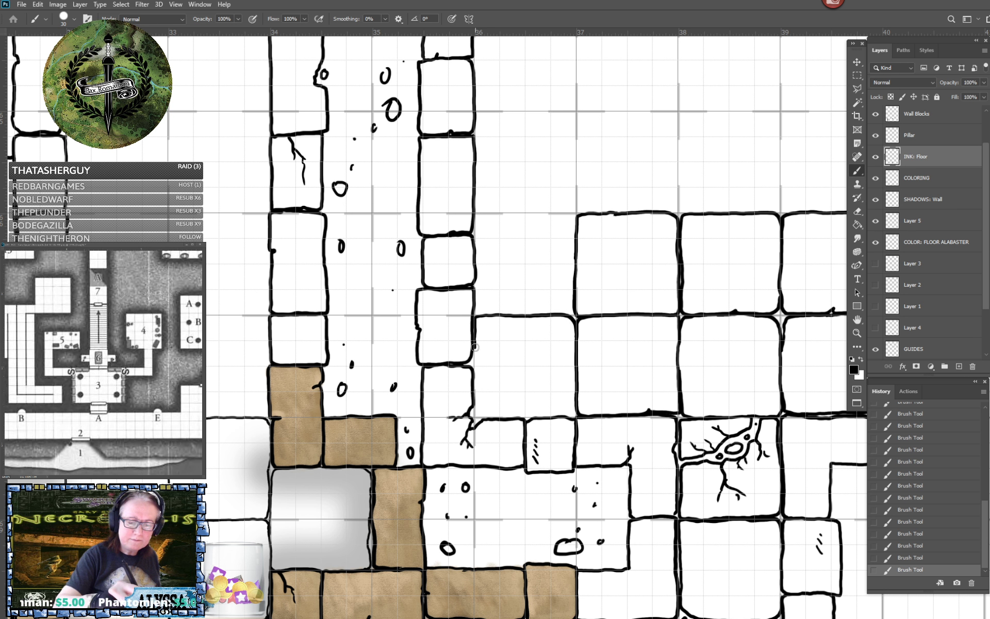
{"action": "mouse_move", "coordinate": [475, 344]}
{"action": "left_mouse_down"}
{"action": "mouse_move", "coordinate": [479, 413]}
{"action": "mouse_move", "coordinate": [572, 411]}
{"action": "mouse_move", "coordinate": [576, 318]}
{"action": "left_mouse_up"}
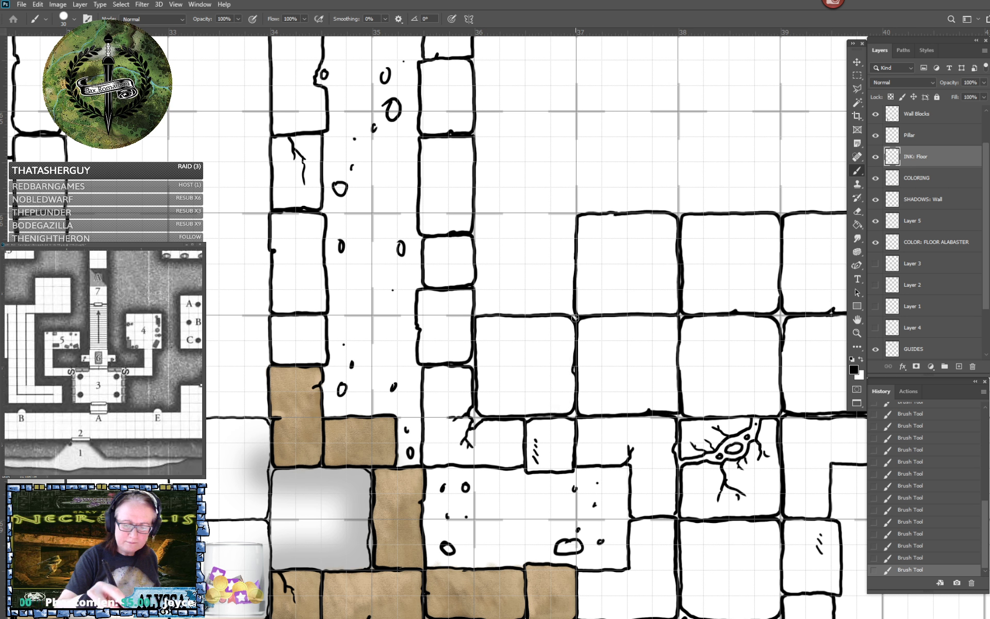
{"action": "scroll", "coordinate": [575, 316], "scroll_direction": "up", "scroll_amount": 3}
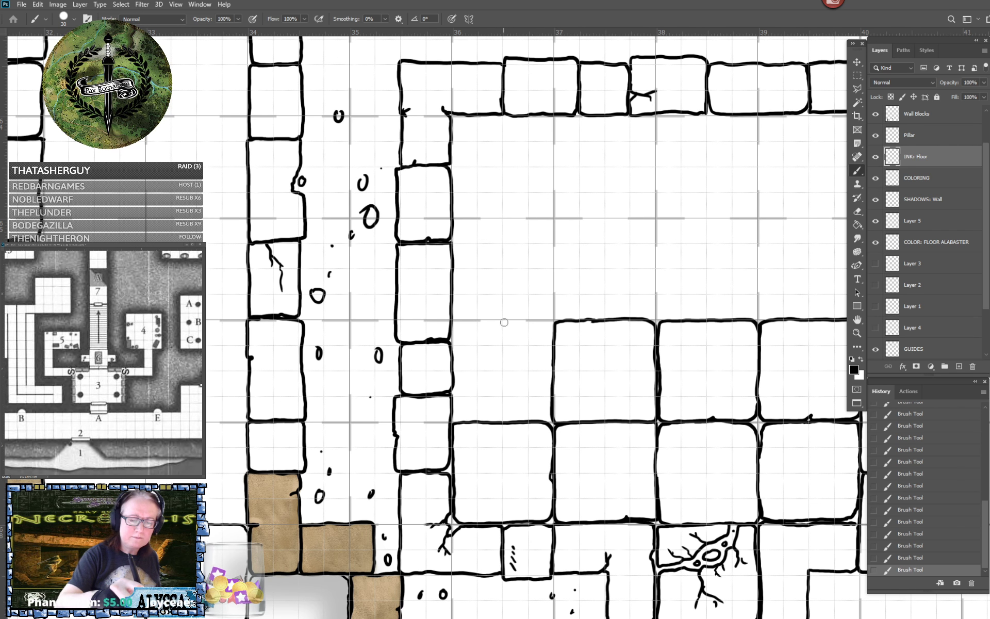
{"action": "mouse_move", "coordinate": [507, 320]}
{"action": "left_mouse_down"}
{"action": "mouse_move", "coordinate": [455, 322]}
{"action": "mouse_move", "coordinate": [457, 426]}
{"action": "left_mouse_up"}
{"action": "left_click_drag", "start_coordinate": [503, 320], "coordinate": [553, 328]}
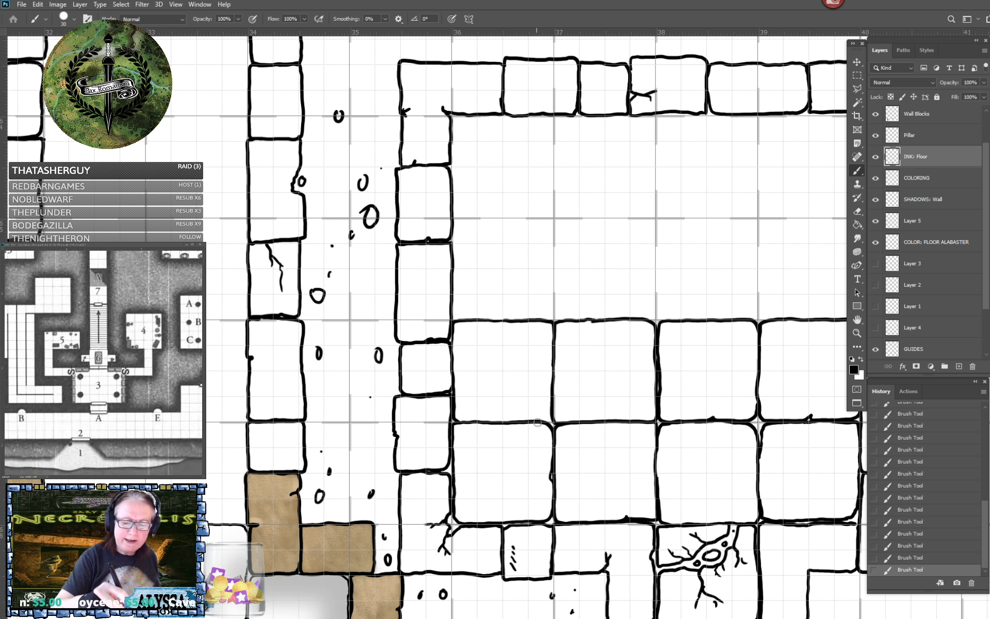
{"action": "scroll", "coordinate": [570, 353], "scroll_direction": "up", "scroll_amount": 1}
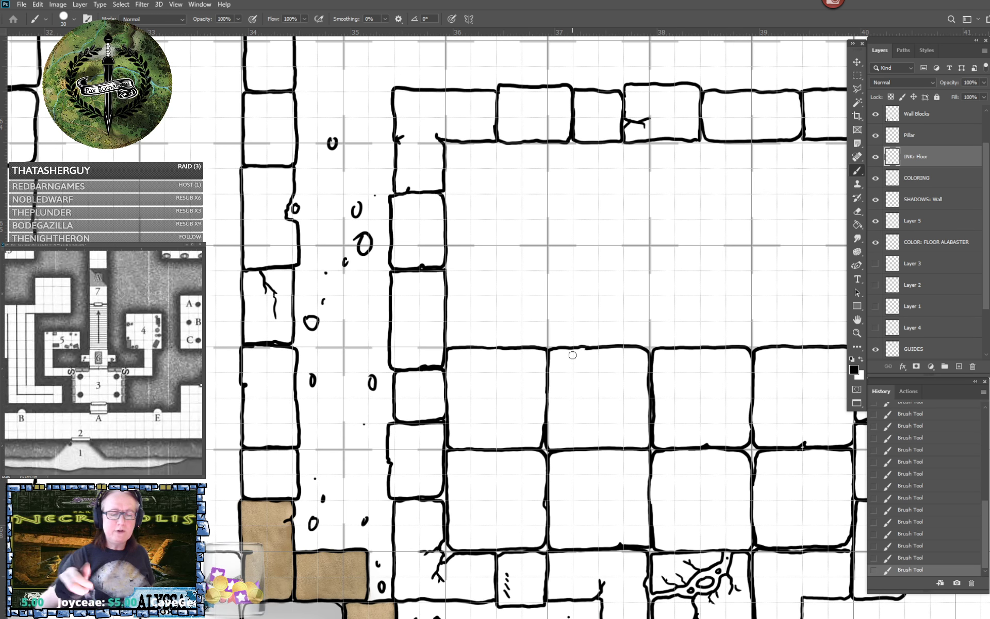
Ink the third row's first square tile against the left wall, with a short crack running in from its left edge.
{"action": "scroll", "coordinate": [572, 355], "scroll_direction": "up", "scroll_amount": 3}
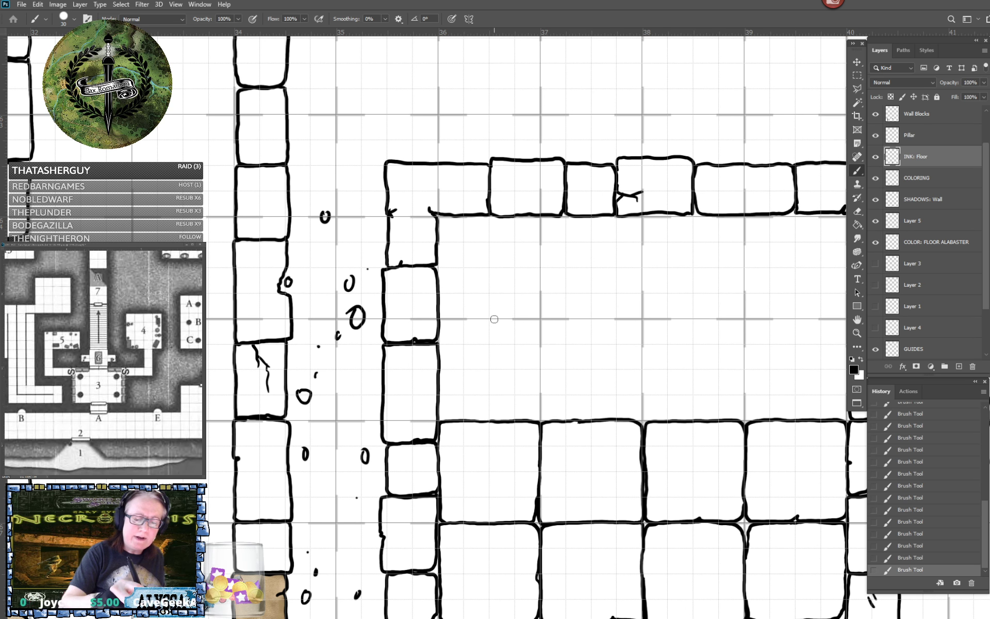
{"action": "mouse_move", "coordinate": [494, 319]}
{"action": "left_mouse_down"}
{"action": "mouse_move", "coordinate": [442, 321]}
{"action": "mouse_move", "coordinate": [443, 420]}
{"action": "left_mouse_up"}
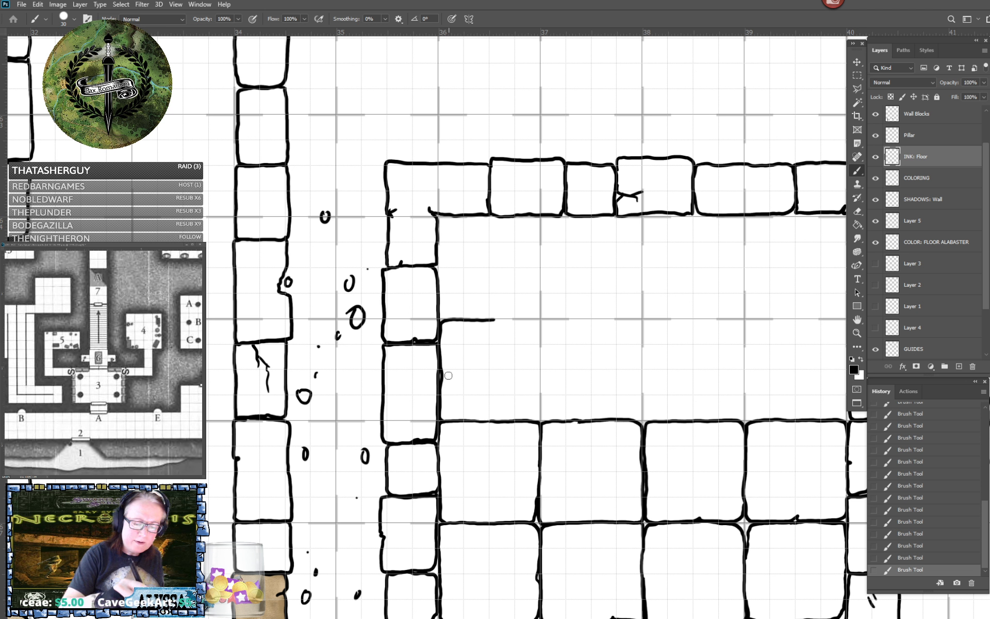
{"action": "left_click_drag", "start_coordinate": [442, 379], "coordinate": [463, 372]}
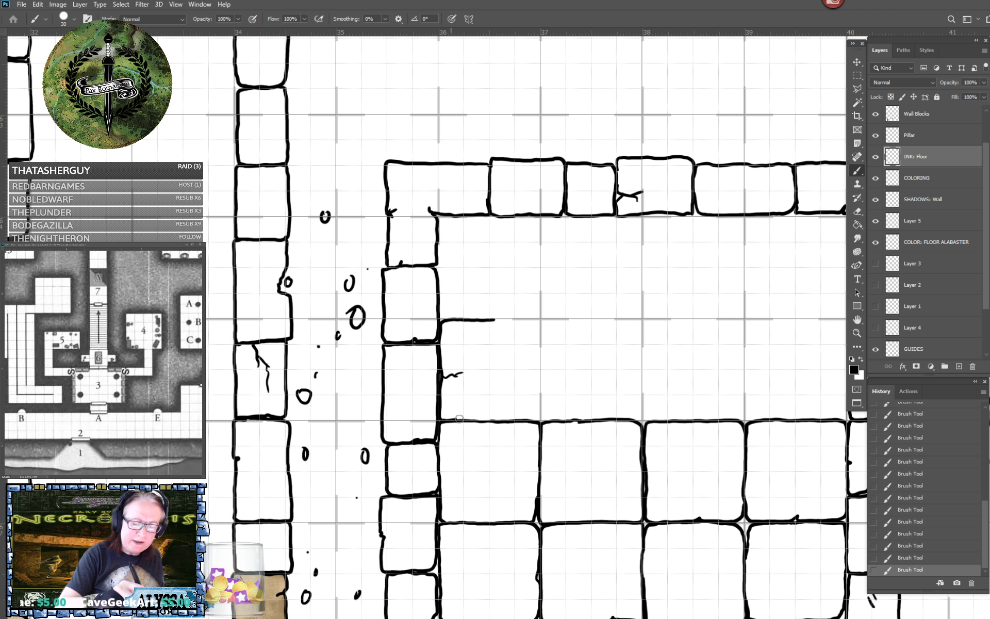
{"action": "left_click_drag", "start_coordinate": [459, 419], "coordinate": [521, 420]}
{"action": "left_click_drag", "start_coordinate": [538, 418], "coordinate": [541, 372]}
{"action": "mouse_move", "coordinate": [494, 320]}
{"action": "left_mouse_down"}
{"action": "mouse_move", "coordinate": [535, 323]}
{"action": "mouse_move", "coordinate": [541, 377]}
{"action": "left_mouse_up"}
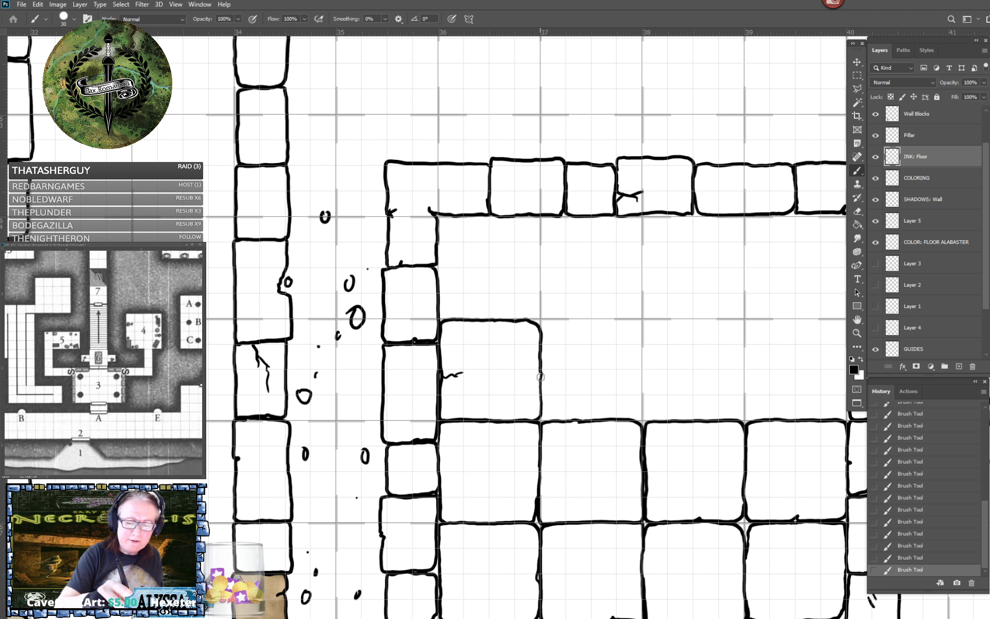
Ink the third row's second square tile, erasing a bit of stray ink and redrawing the line at its upper-left corner.
{"action": "left_click_drag", "start_coordinate": [560, 319], "coordinate": [545, 326]}
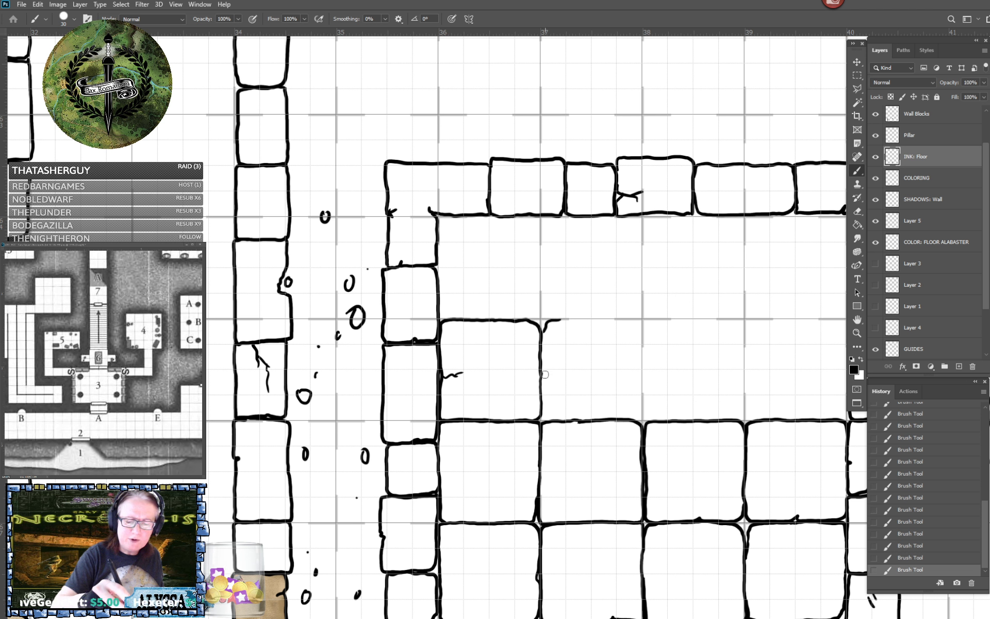
{"action": "mouse_move", "coordinate": [543, 380]}
{"action": "left_mouse_down"}
{"action": "mouse_move", "coordinate": [544, 415]}
{"action": "mouse_move", "coordinate": [556, 418]}
{"action": "mouse_move", "coordinate": [648, 411]}
{"action": "mouse_move", "coordinate": [640, 406]}
{"action": "left_mouse_up"}
{"action": "key", "text": "e"}
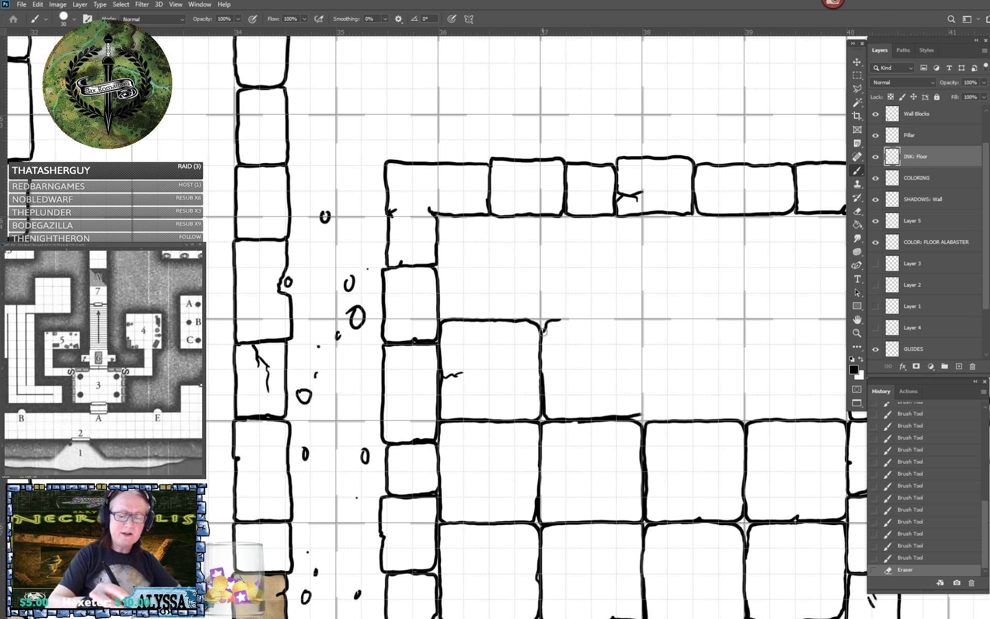
{"action": "mouse_move", "coordinate": [543, 332]}
{"action": "left_mouse_down"}
{"action": "mouse_move", "coordinate": [566, 321]}
{"action": "mouse_move", "coordinate": [638, 319]}
{"action": "mouse_move", "coordinate": [642, 415]}
{"action": "left_mouse_up"}
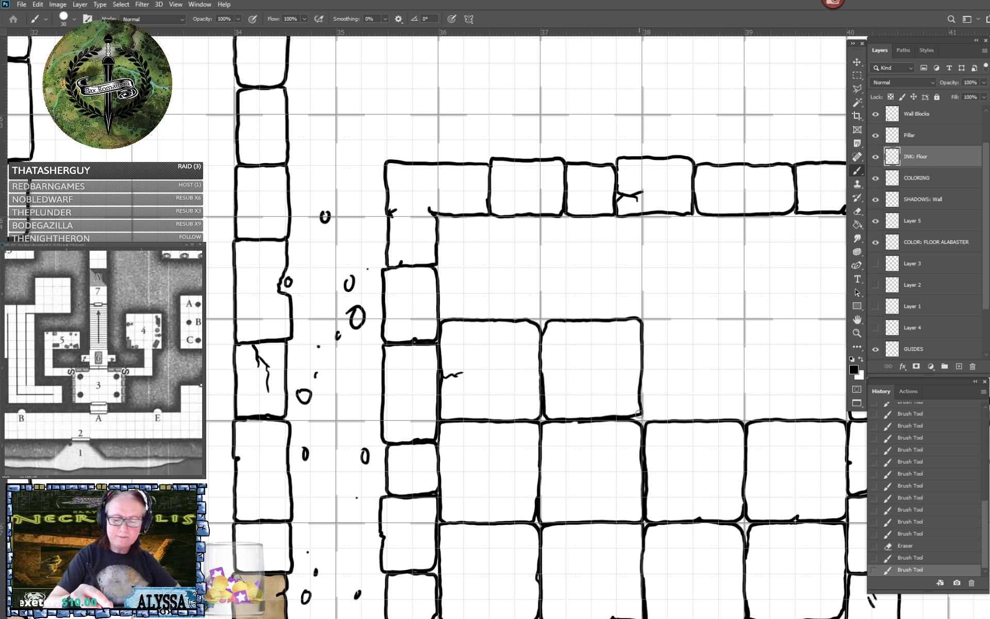
Ink the third row's last two square tiles, adding a pebble and branching crack at the upper edge of the one beside the right wall.
{"action": "left_click_drag", "start_coordinate": [717, 419], "coordinate": [625, 428]}
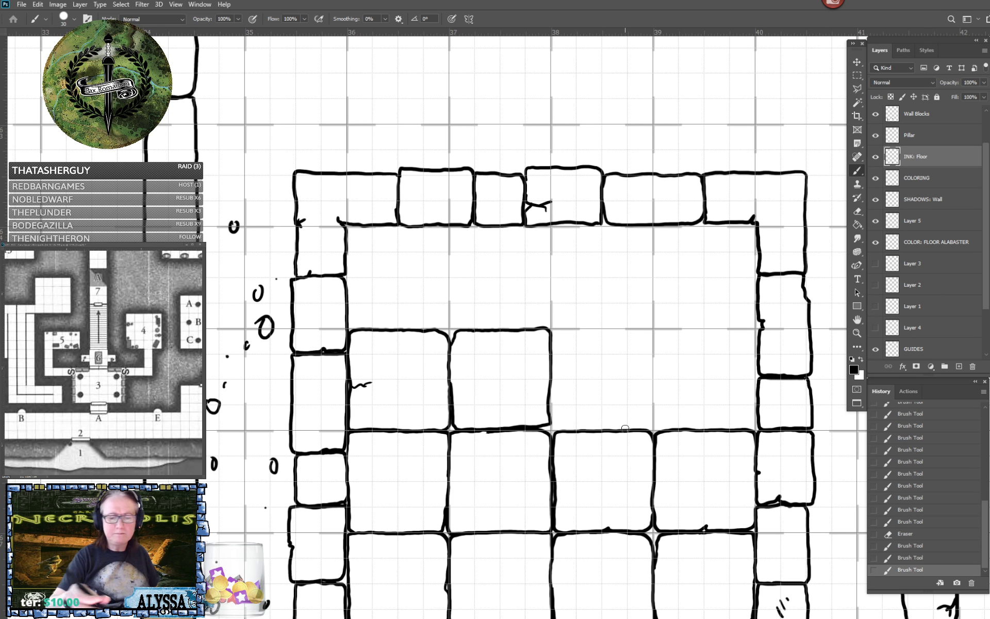
{"action": "mouse_move", "coordinate": [605, 330]}
{"action": "left_mouse_down"}
{"action": "mouse_move", "coordinate": [553, 343]}
{"action": "mouse_move", "coordinate": [552, 426]}
{"action": "left_mouse_up"}
{"action": "left_click", "coordinate": [910, 557]}
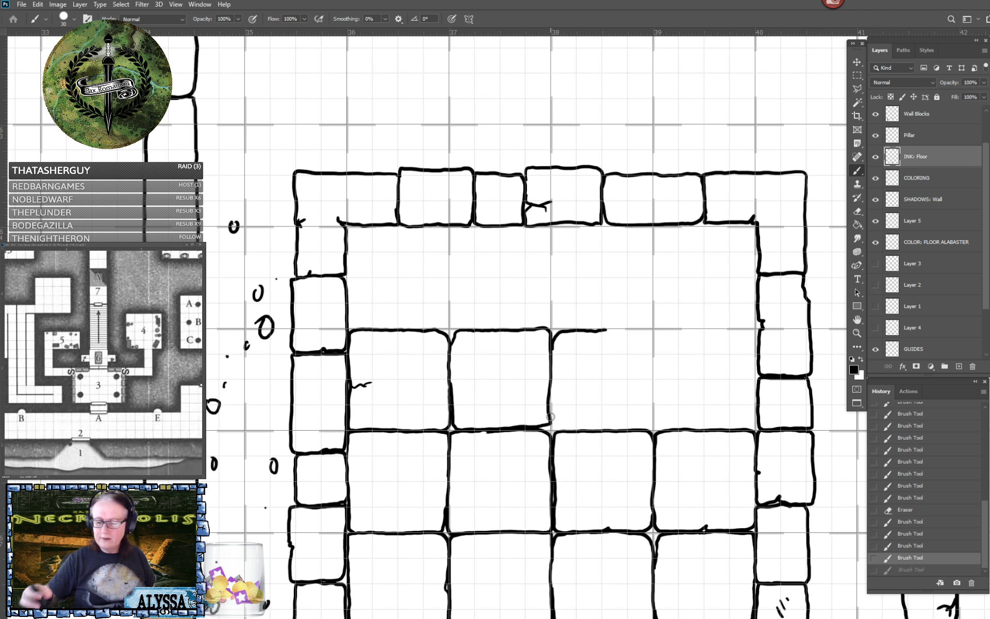
{"action": "scroll", "coordinate": [910, 550], "scroll_direction": "up", "scroll_amount": 3}
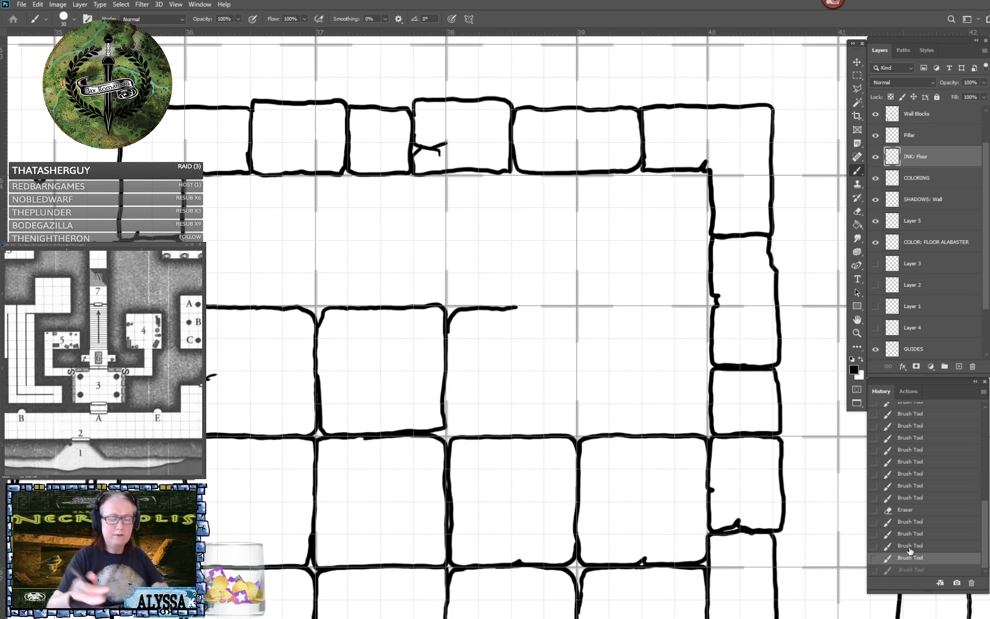
{"action": "mouse_move", "coordinate": [448, 330]}
{"action": "left_mouse_down"}
{"action": "mouse_move", "coordinate": [452, 431]}
{"action": "mouse_move", "coordinate": [571, 428]}
{"action": "mouse_move", "coordinate": [574, 310]}
{"action": "mouse_move", "coordinate": [513, 306]}
{"action": "left_mouse_up"}
{"action": "mouse_move", "coordinate": [618, 306]}
{"action": "left_mouse_down"}
{"action": "mouse_move", "coordinate": [582, 317]}
{"action": "mouse_move", "coordinate": [583, 428]}
{"action": "mouse_move", "coordinate": [695, 431]}
{"action": "mouse_move", "coordinate": [710, 413]}
{"action": "left_mouse_up"}
{"action": "mouse_move", "coordinate": [616, 307]}
{"action": "left_mouse_down"}
{"action": "mouse_move", "coordinate": [665, 312]}
{"action": "mouse_move", "coordinate": [673, 336]}
{"action": "mouse_move", "coordinate": [673, 323]}
{"action": "mouse_move", "coordinate": [691, 333]}
{"action": "mouse_move", "coordinate": [687, 345]}
{"action": "mouse_move", "coordinate": [676, 316]}
{"action": "mouse_move", "coordinate": [708, 310]}
{"action": "mouse_move", "coordinate": [671, 308]}
{"action": "left_mouse_up"}
{"action": "left_click_drag", "start_coordinate": [610, 241], "coordinate": [665, 310]}
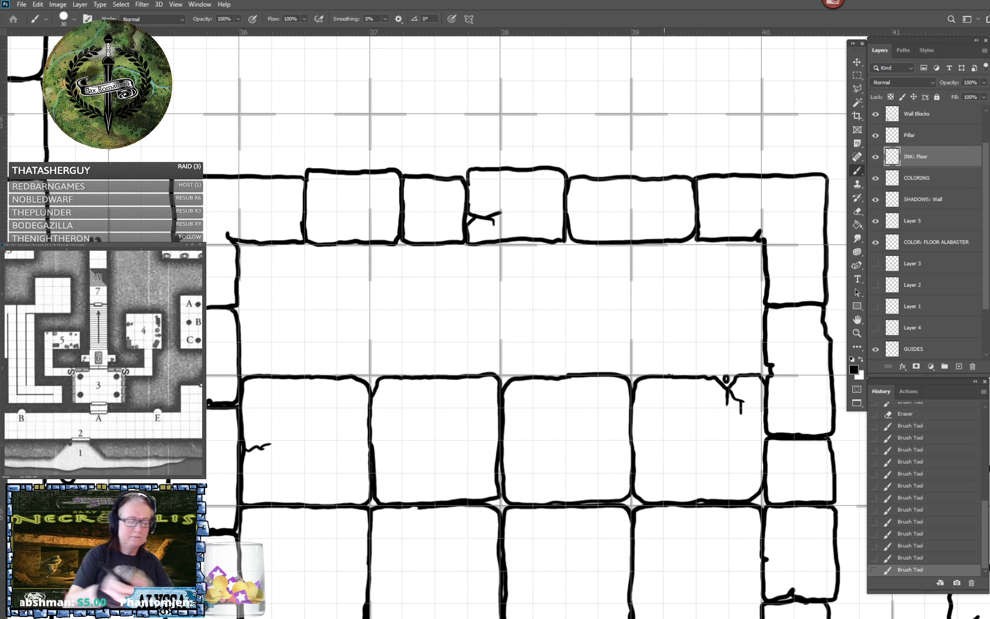
Ink the square floor tile in the large room's upper-left corner, with a small nick in its right edge.
{"action": "left_click_drag", "start_coordinate": [256, 245], "coordinate": [238, 264]}
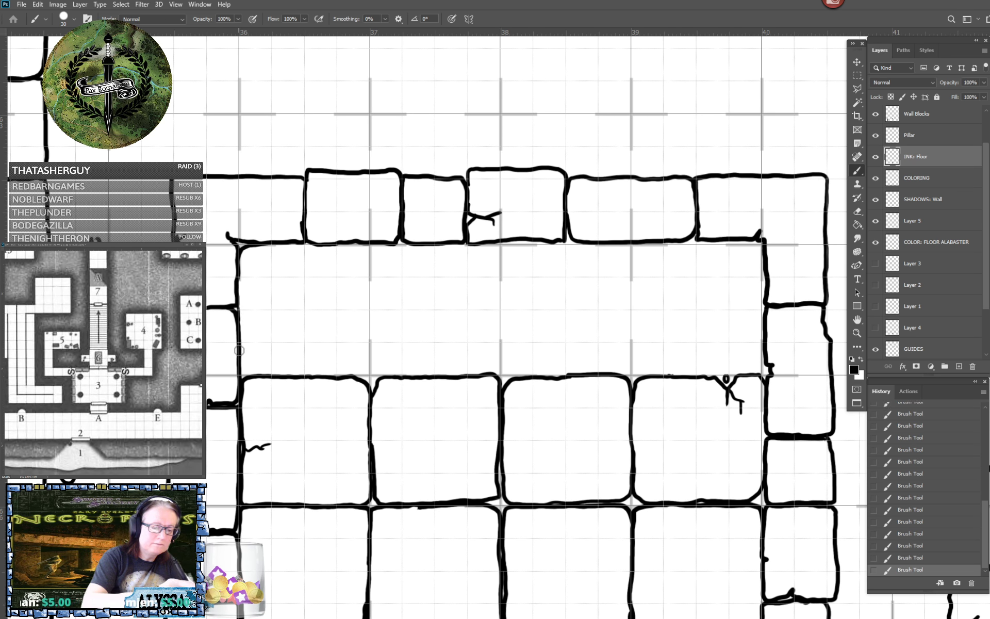
{"action": "left_click_drag", "start_coordinate": [241, 362], "coordinate": [248, 376]}
{"action": "left_click_drag", "start_coordinate": [368, 375], "coordinate": [368, 300]}
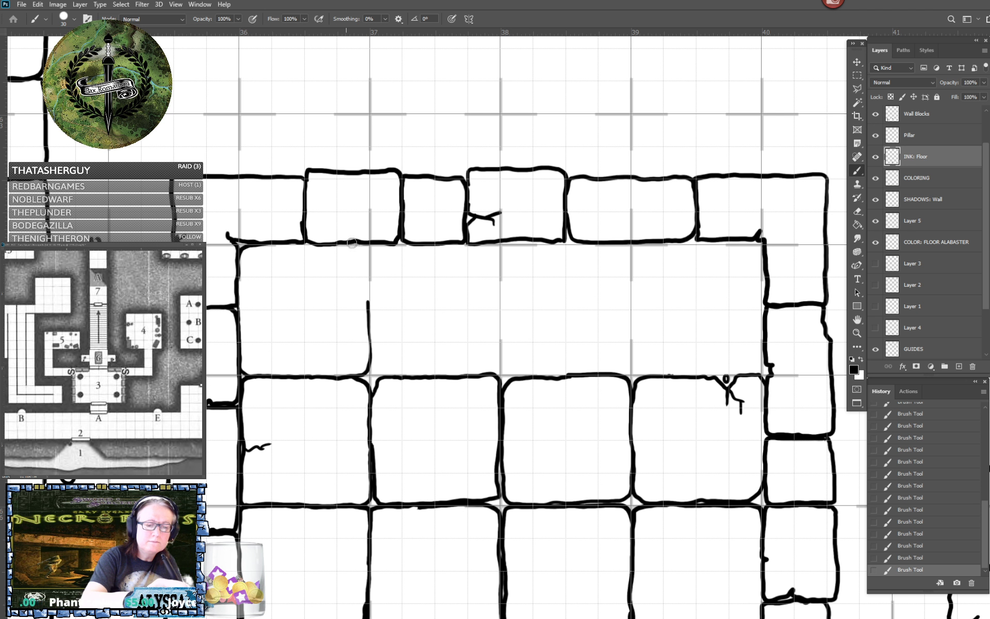
{"action": "mouse_move", "coordinate": [353, 245]}
{"action": "left_mouse_down"}
{"action": "mouse_move", "coordinate": [367, 250]}
{"action": "mouse_move", "coordinate": [368, 305]}
{"action": "left_mouse_up"}
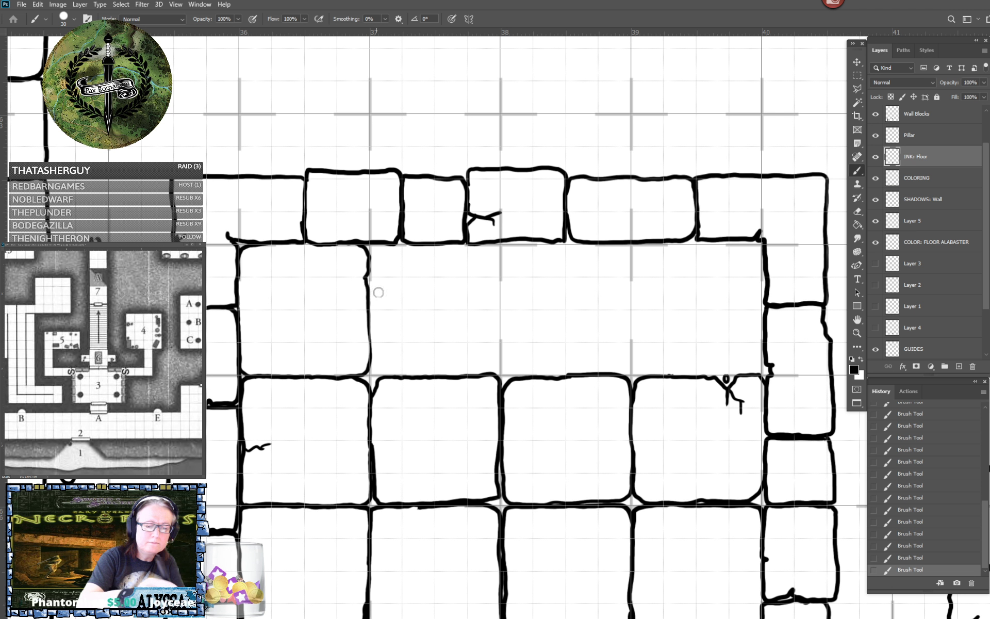
Ink the top row's second square tile with a forked crack branching from its left edge.
{"action": "mouse_move", "coordinate": [392, 244]}
{"action": "left_mouse_down"}
{"action": "mouse_move", "coordinate": [374, 257]}
{"action": "mouse_move", "coordinate": [369, 284]}
{"action": "mouse_move", "coordinate": [397, 311]}
{"action": "mouse_move", "coordinate": [372, 298]}
{"action": "left_mouse_up"}
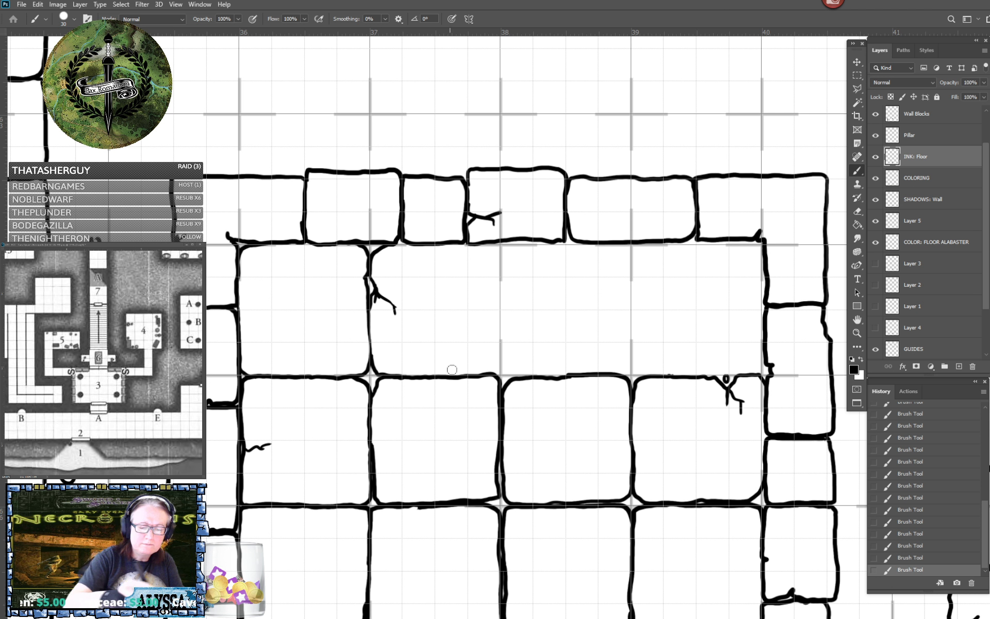
{"action": "mouse_move", "coordinate": [484, 373]}
{"action": "left_mouse_down"}
{"action": "mouse_move", "coordinate": [502, 354]}
{"action": "mouse_move", "coordinate": [500, 313]}
{"action": "left_mouse_up"}
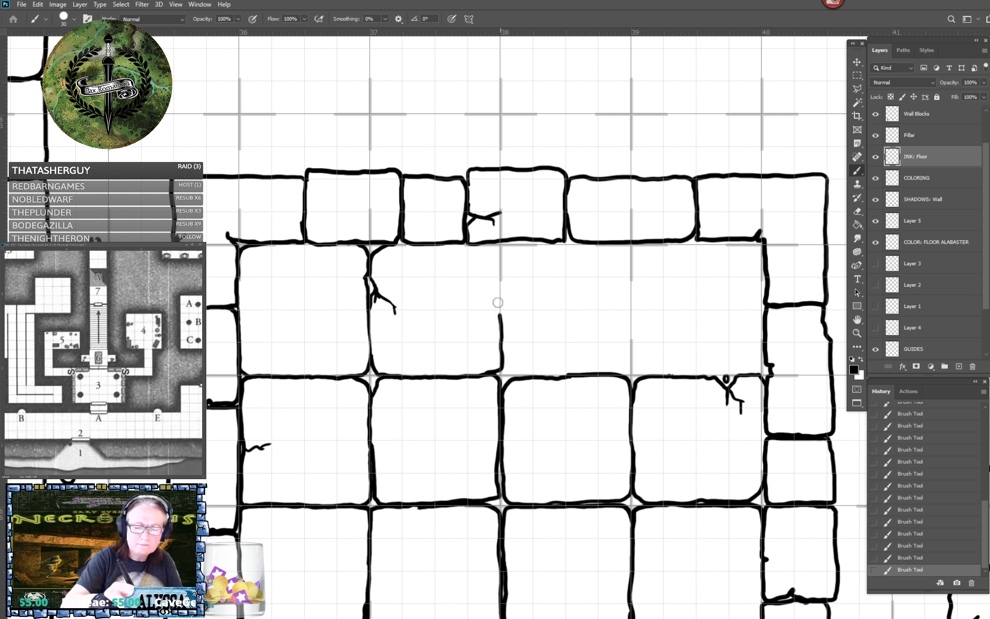
{"action": "left_click_drag", "start_coordinate": [500, 242], "coordinate": [499, 320]}
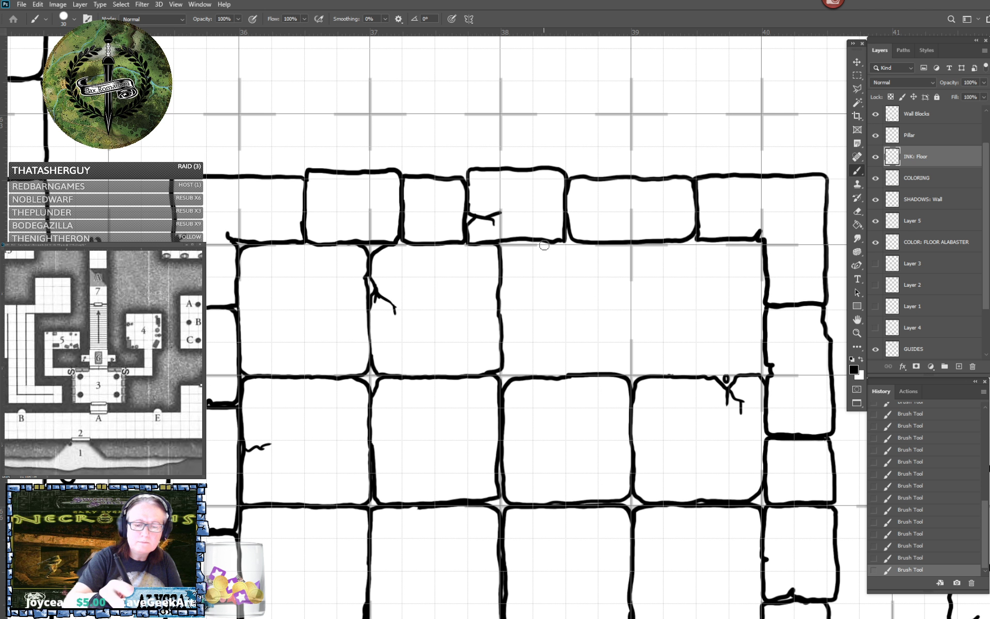
Ink the top row's third square tile and add a tiny crack near its upper-left corner.
{"action": "mouse_move", "coordinate": [544, 246]}
{"action": "left_mouse_down"}
{"action": "mouse_move", "coordinate": [508, 248]}
{"action": "mouse_move", "coordinate": [503, 362]}
{"action": "mouse_move", "coordinate": [513, 373]}
{"action": "mouse_move", "coordinate": [598, 372]}
{"action": "mouse_move", "coordinate": [621, 372]}
{"action": "mouse_move", "coordinate": [630, 360]}
{"action": "left_mouse_up"}
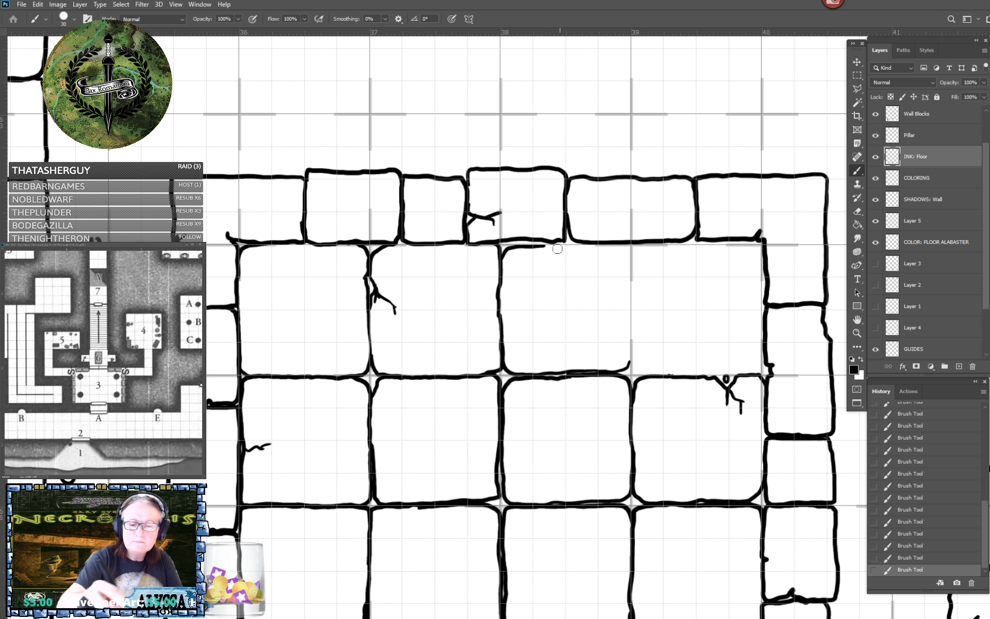
{"action": "mouse_move", "coordinate": [542, 246]}
{"action": "left_mouse_down"}
{"action": "mouse_move", "coordinate": [616, 247]}
{"action": "mouse_move", "coordinate": [627, 259]}
{"action": "mouse_move", "coordinate": [630, 363]}
{"action": "left_mouse_up"}
{"action": "scroll", "coordinate": [617, 377], "scroll_direction": "right", "scroll_amount": 4}
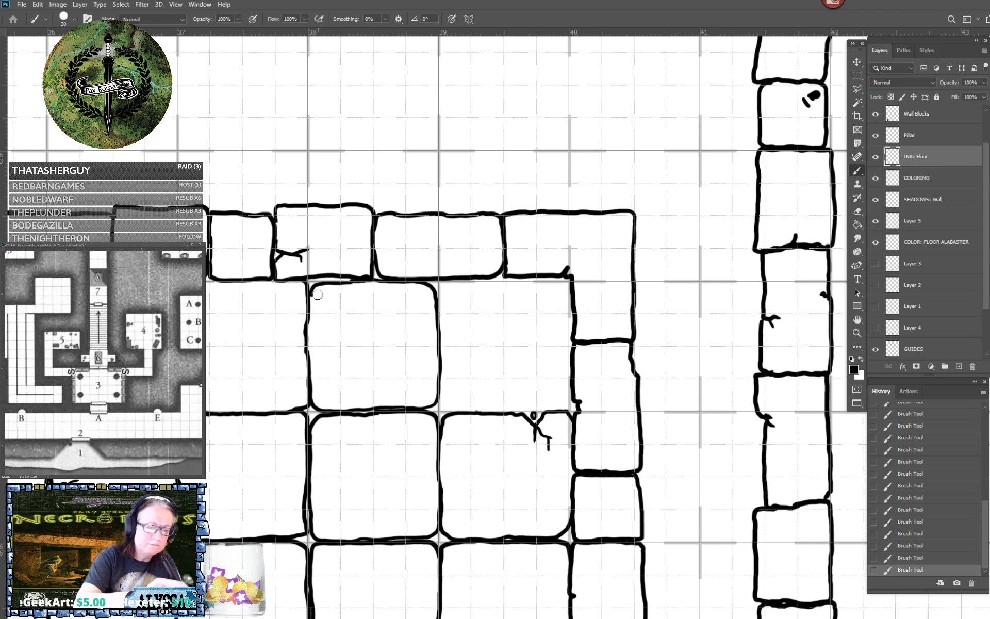
{"action": "left_click_drag", "start_coordinate": [312, 295], "coordinate": [325, 298]}
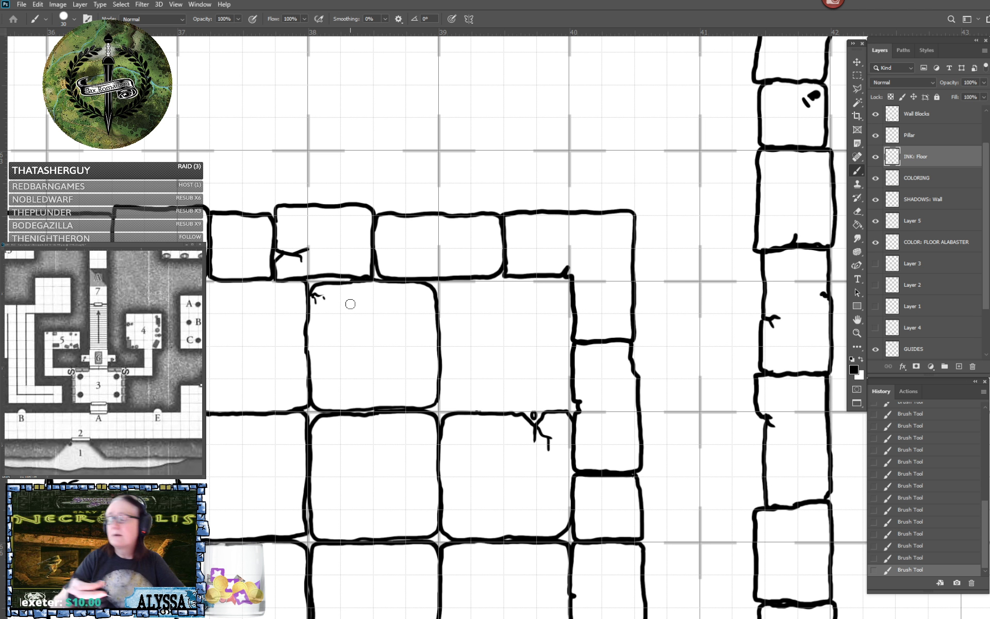
Ink the upper-right corner tile with its lower edge notched around the pebble, completing the large room's floor, and save the map.
{"action": "mouse_move", "coordinate": [439, 314]}
{"action": "left_mouse_down"}
{"action": "mouse_move", "coordinate": [446, 282]}
{"action": "mouse_move", "coordinate": [475, 279]}
{"action": "left_mouse_up"}
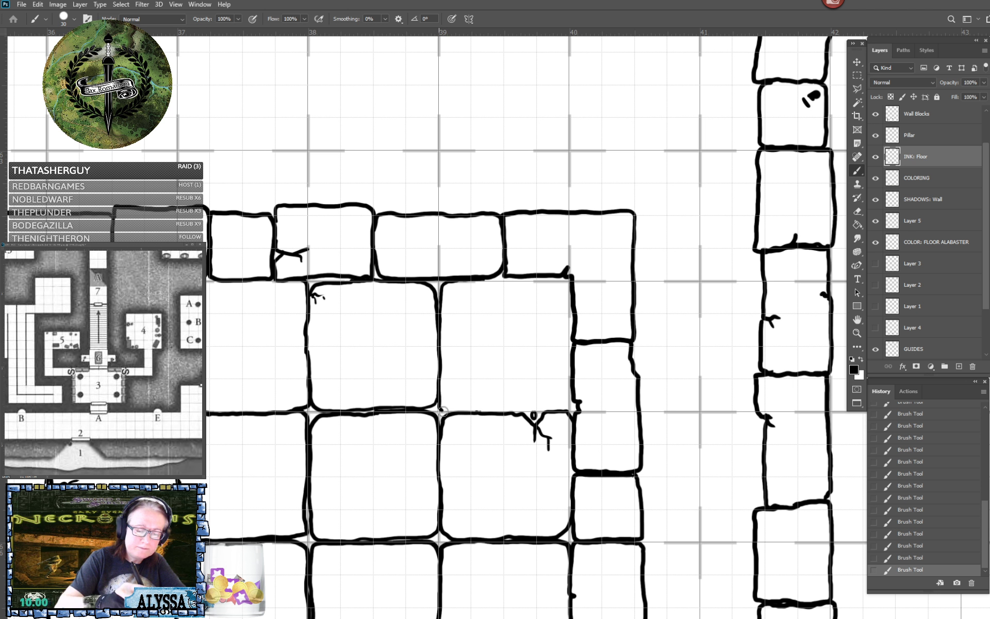
{"action": "mouse_move", "coordinate": [502, 412]}
{"action": "left_mouse_down"}
{"action": "mouse_move", "coordinate": [566, 405]}
{"action": "mouse_move", "coordinate": [573, 371]}
{"action": "mouse_move", "coordinate": [565, 281]}
{"action": "mouse_move", "coordinate": [485, 280]}
{"action": "left_mouse_up"}
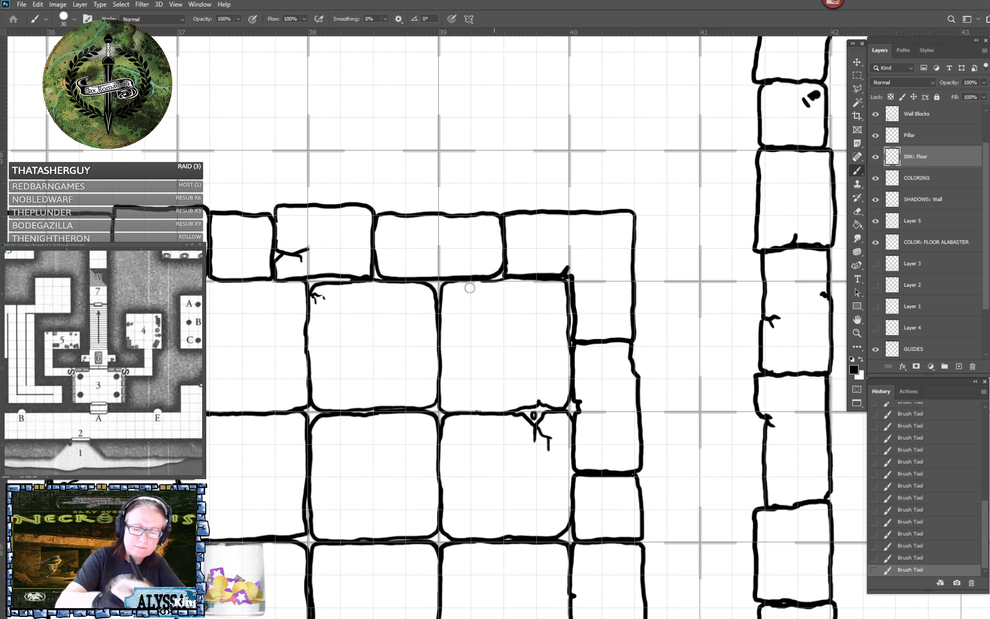
{"action": "scroll", "coordinate": [469, 288], "scroll_direction": "down", "scroll_amount": 6}
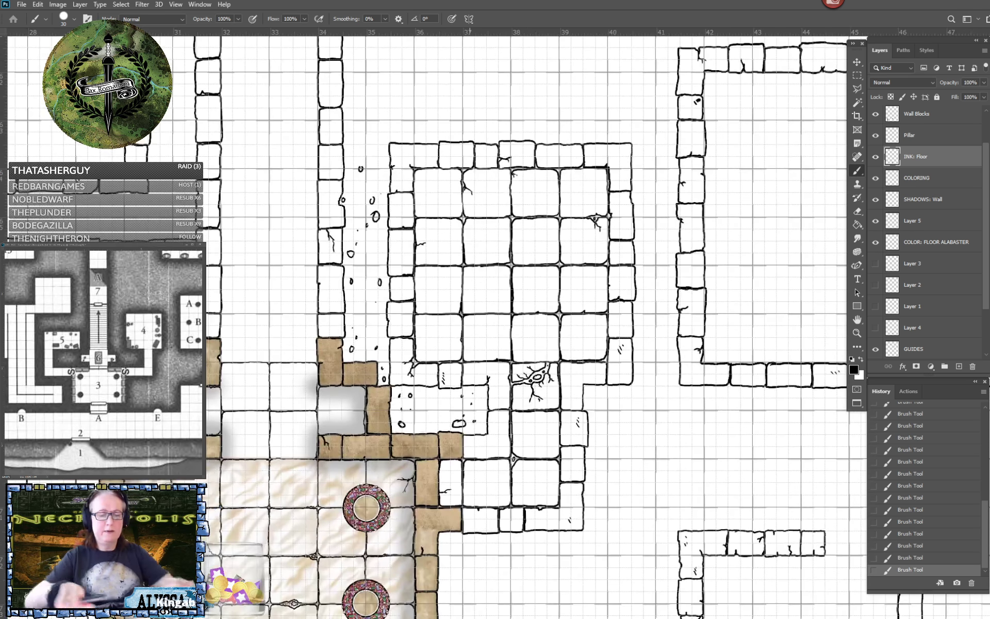
{"action": "scroll", "coordinate": [566, 528], "scroll_direction": "up", "scroll_amount": 3}
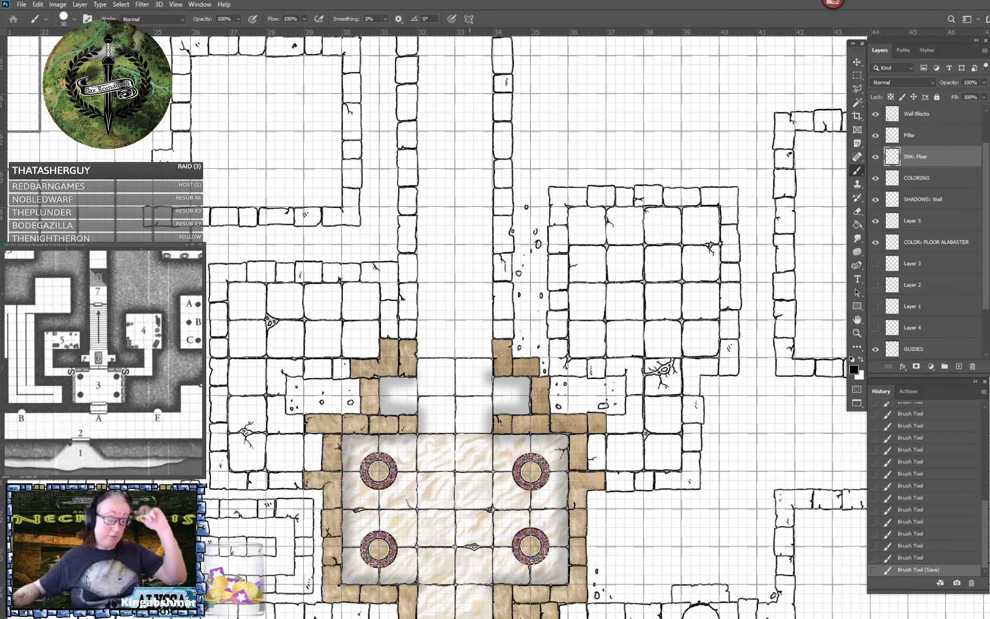
Examine the inked rooms, the long central corridor and the pillared hall for floor areas still lacking detail.
{"action": "scroll", "coordinate": [495, 310], "scroll_direction": "up", "scroll_amount": 3}
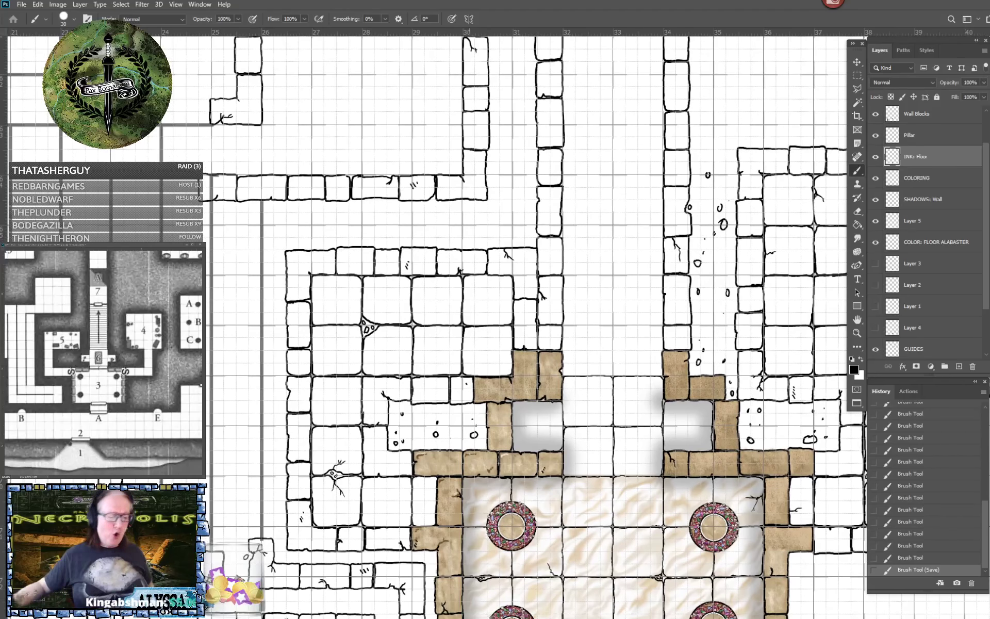
{"action": "scroll", "coordinate": [470, 330], "scroll_direction": "down", "scroll_amount": 3}
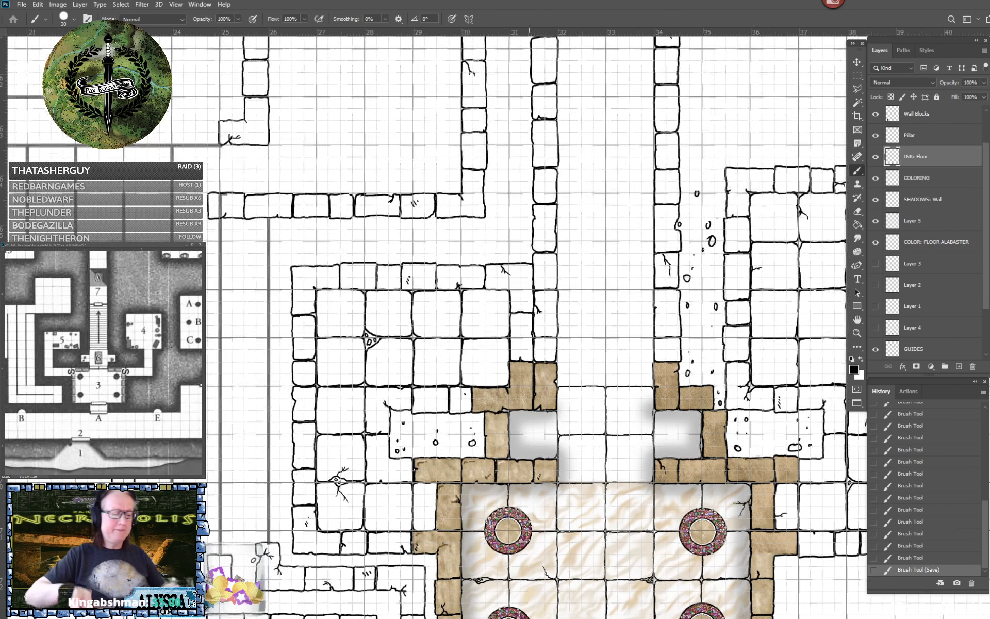
{"action": "scroll", "coordinate": [469, 330], "scroll_direction": "up", "scroll_amount": 2}
{"action": "left_click_drag", "start_coordinate": [470, 330], "coordinate": [433, 398]}
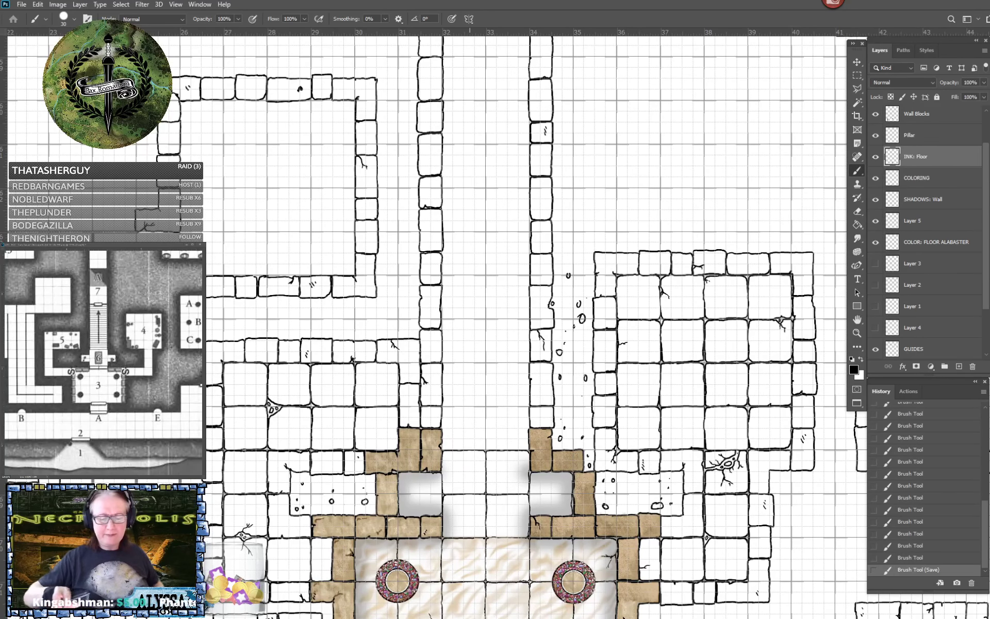
{"action": "scroll", "coordinate": [470, 413], "scroll_direction": "down", "scroll_amount": 3}
{"action": "scroll", "coordinate": [469, 438], "scroll_direction": "up", "scroll_amount": 2}
{"action": "left_click_drag", "start_coordinate": [470, 438], "coordinate": [472, 268]}
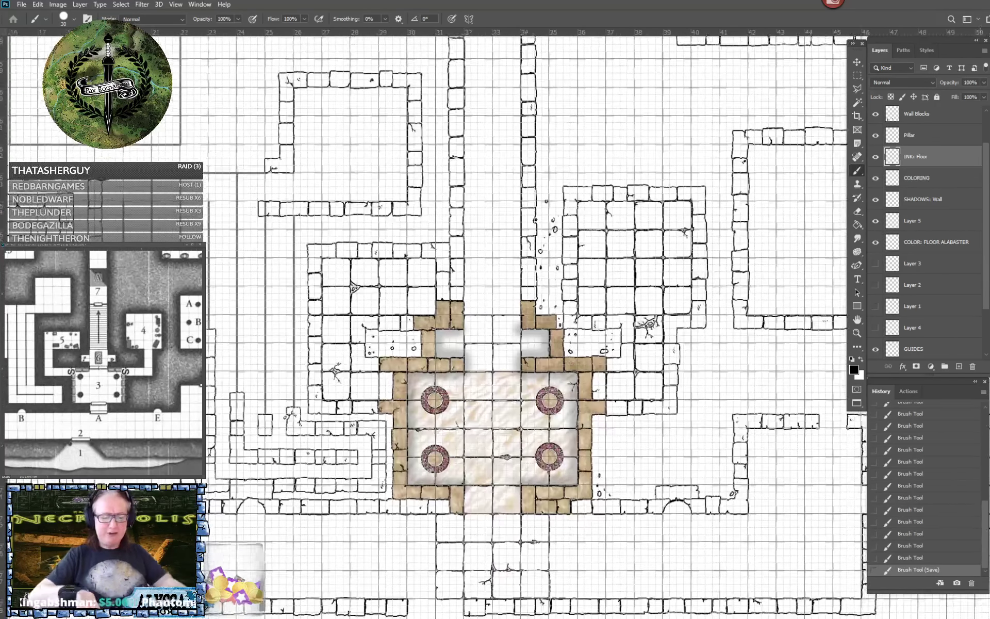
{"action": "scroll", "coordinate": [470, 330], "scroll_direction": "up", "scroll_amount": 1}
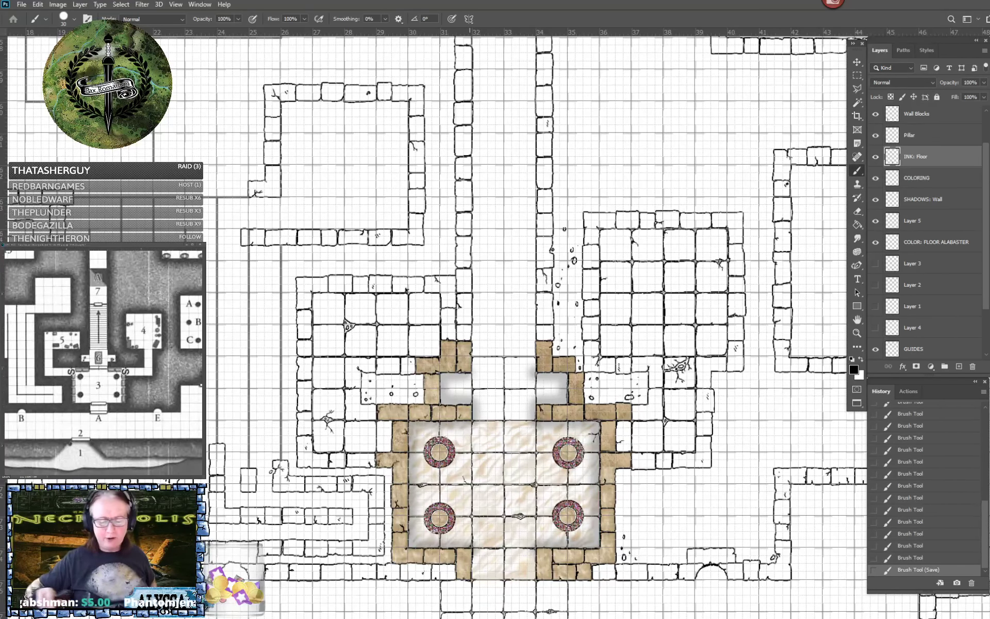
{"action": "scroll", "coordinate": [469, 412], "scroll_direction": "down", "scroll_amount": 3}
{"action": "scroll", "coordinate": [470, 412], "scroll_direction": "up", "scroll_amount": 2}
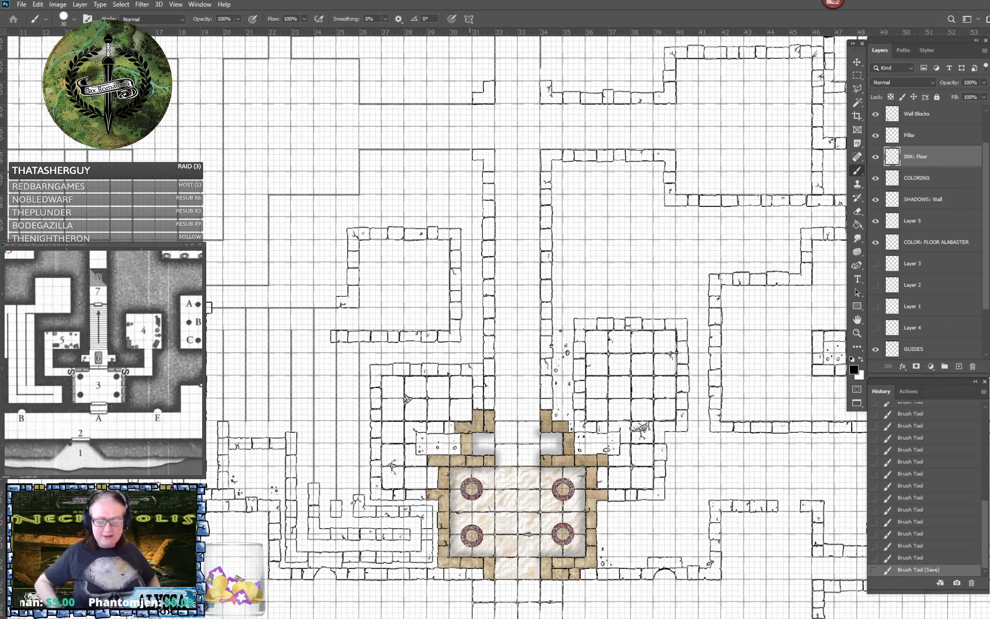
{"action": "scroll", "coordinate": [595, 259], "scroll_direction": "up", "scroll_amount": 3}
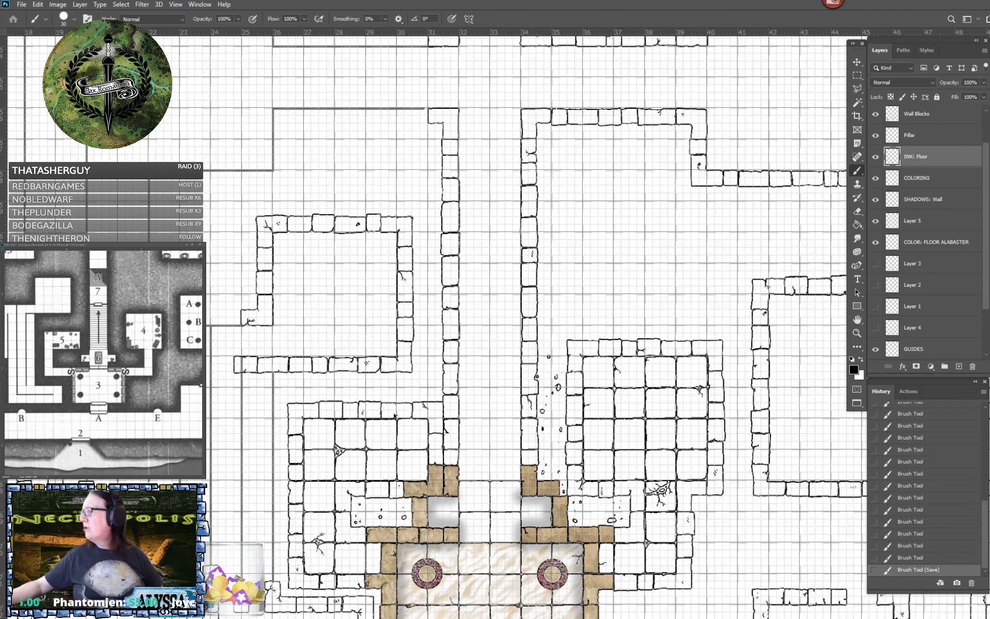
Shift the reference map to show areas 8, 9 and 10, and save the necropolis map.
{"action": "left_click", "coordinate": [131, 348]}
{"action": "left_click_drag", "start_coordinate": [109, 318], "coordinate": [102, 371]}
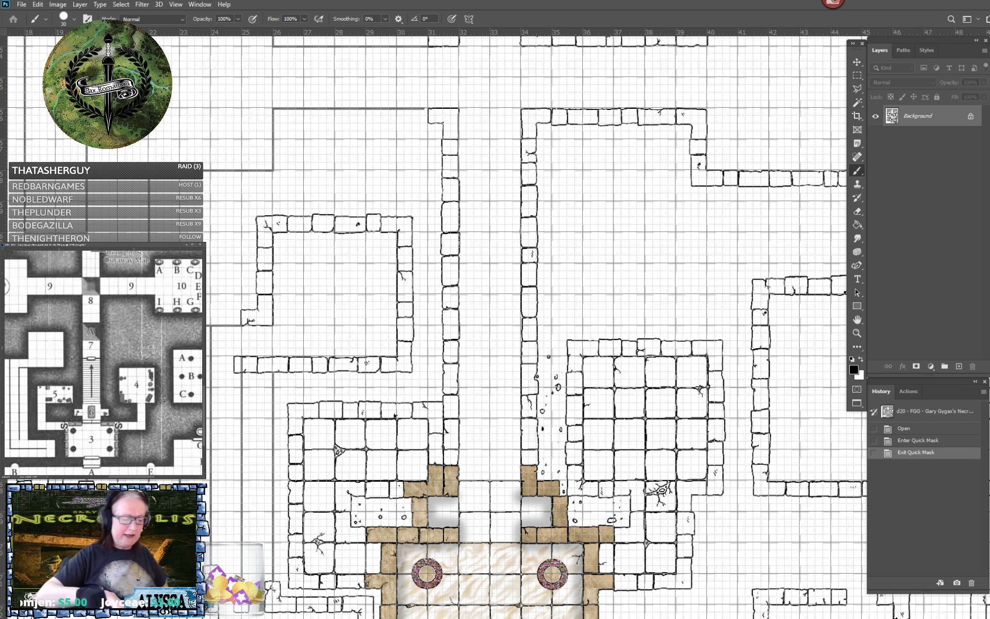
{"action": "left_click_drag", "start_coordinate": [464, 392], "coordinate": [495, 366]}
{"action": "key", "text": "ctrl+s"}
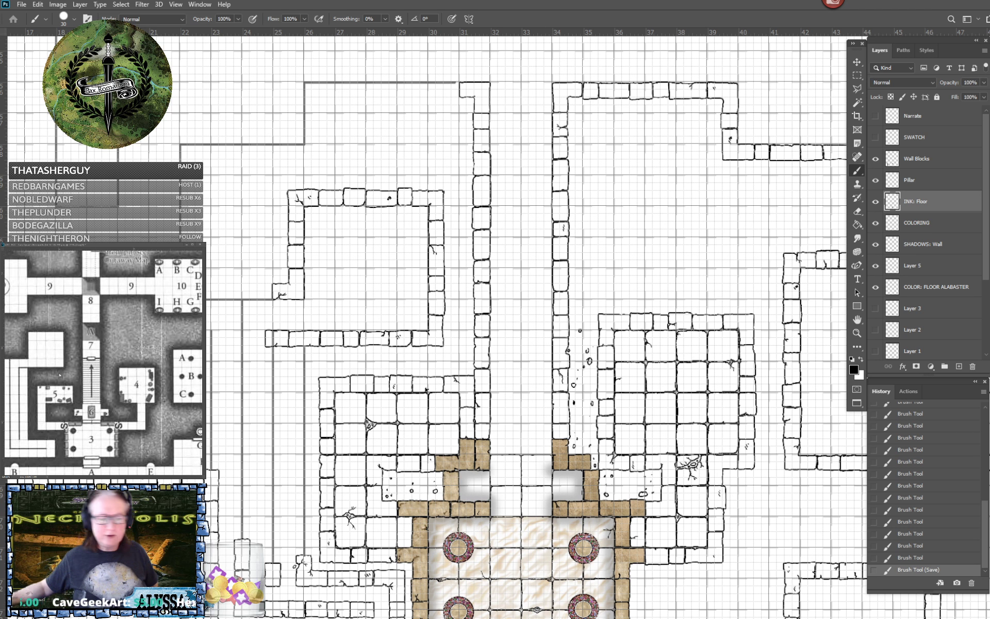
Ink small rubble stones along the bottom of the narrow winding corridor west of the pillared hall, including its lower-right corner.
{"action": "left_click_drag", "start_coordinate": [330, 516], "coordinate": [343, 362]}
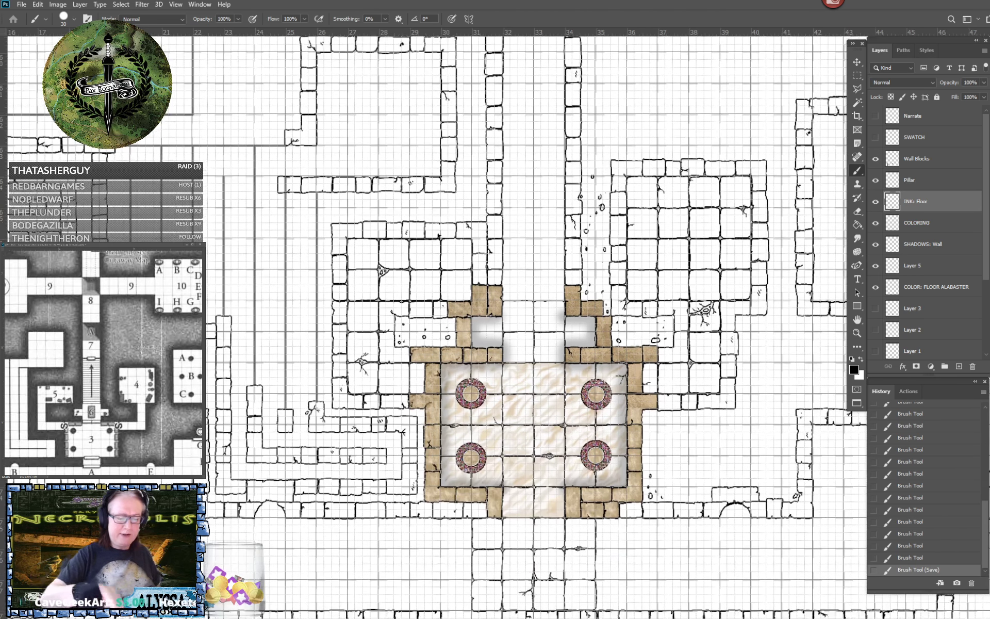
{"action": "left_click_drag", "start_coordinate": [265, 491], "coordinate": [301, 491]}
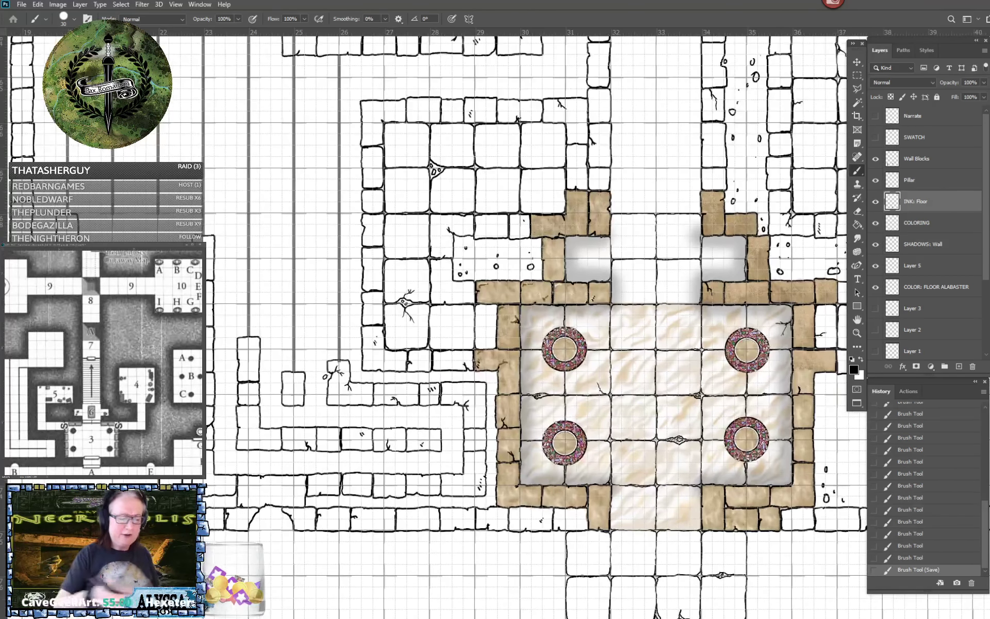
{"action": "left_click", "coordinate": [327, 501]}
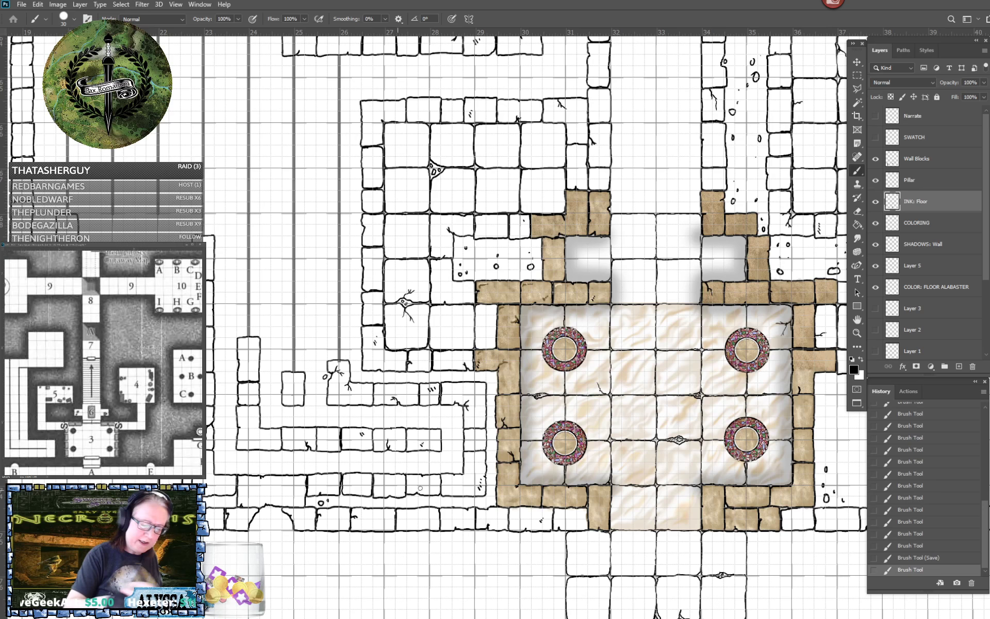
{"action": "left_click", "coordinate": [487, 501]}
{"action": "left_click", "coordinate": [491, 494]}
{"action": "left_click", "coordinate": [493, 495]}
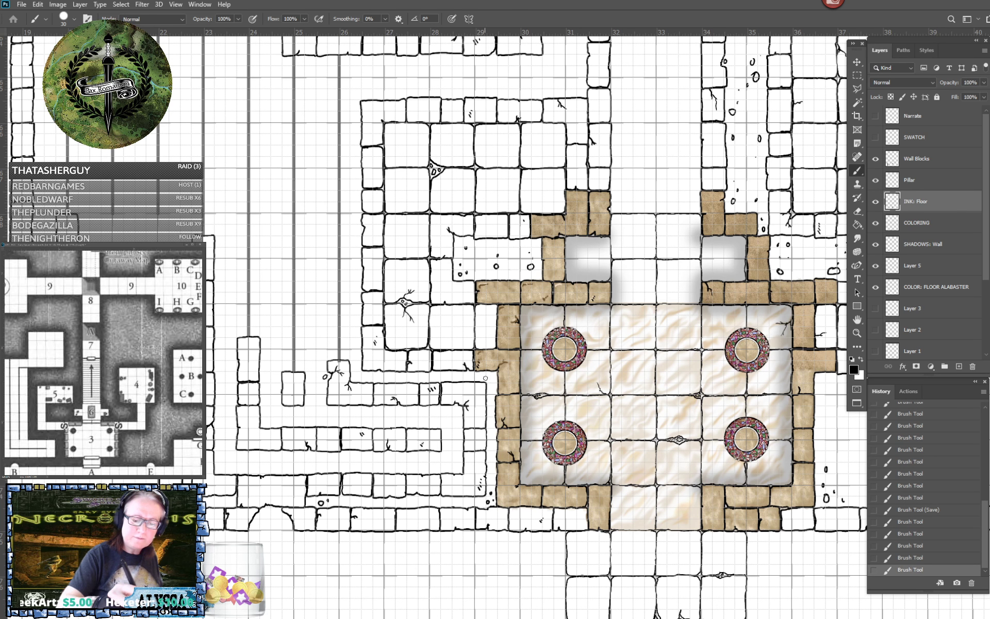
Ink a cluster of pebbles in the winding corridor's upper-right corner, against the pillared hall's west wall.
{"action": "left_click", "coordinate": [488, 379]}
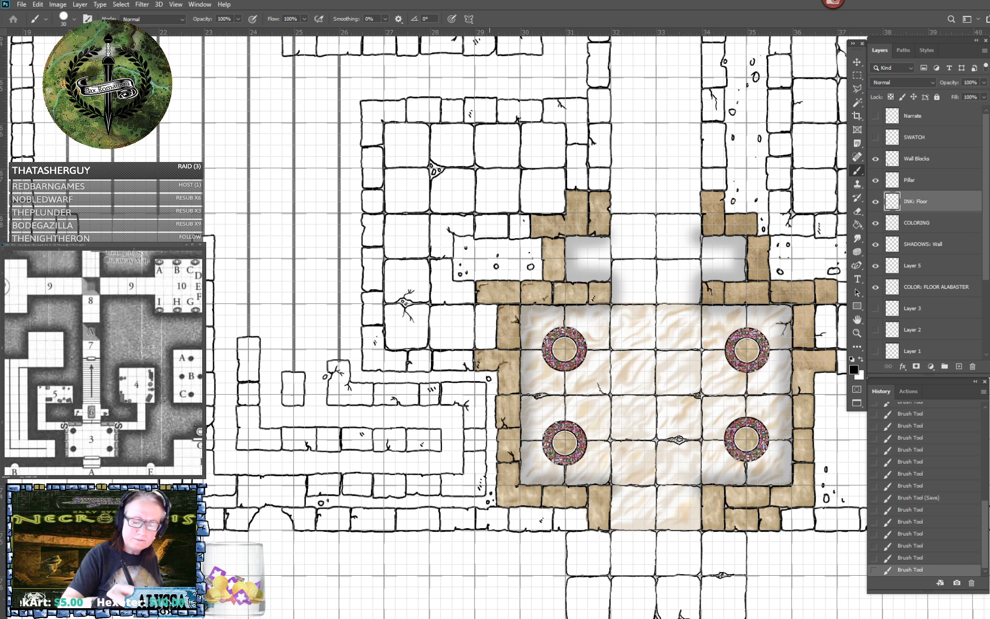
{"action": "left_click", "coordinate": [491, 388]}
{"action": "left_click", "coordinate": [501, 370]}
{"action": "left_click", "coordinate": [494, 380]}
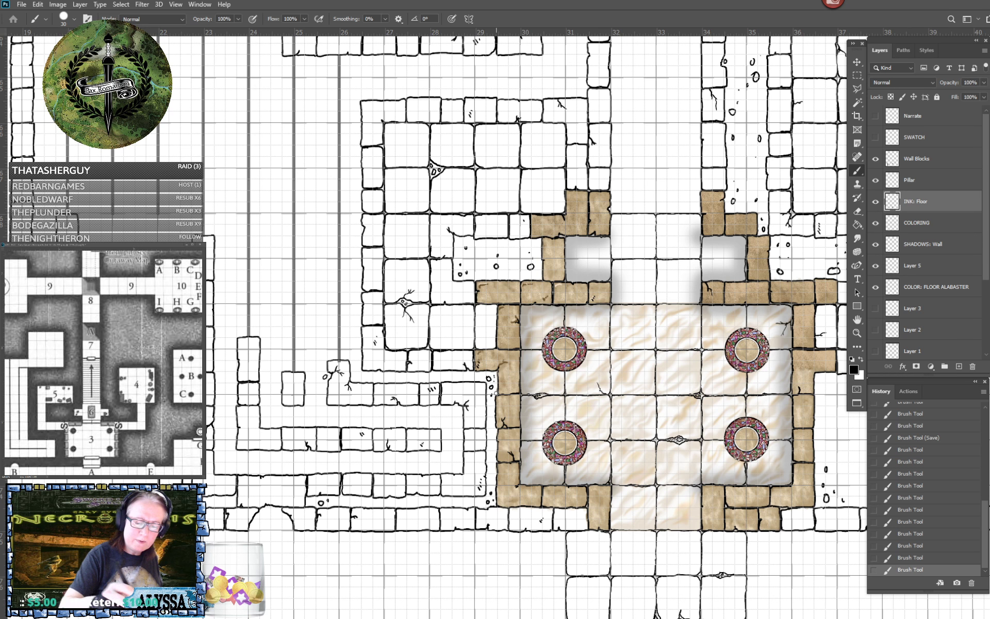
Ink a few pebbles beside the broken wall end below the lower-left corner of the western tiled room.
{"action": "left_click", "coordinate": [365, 378]}
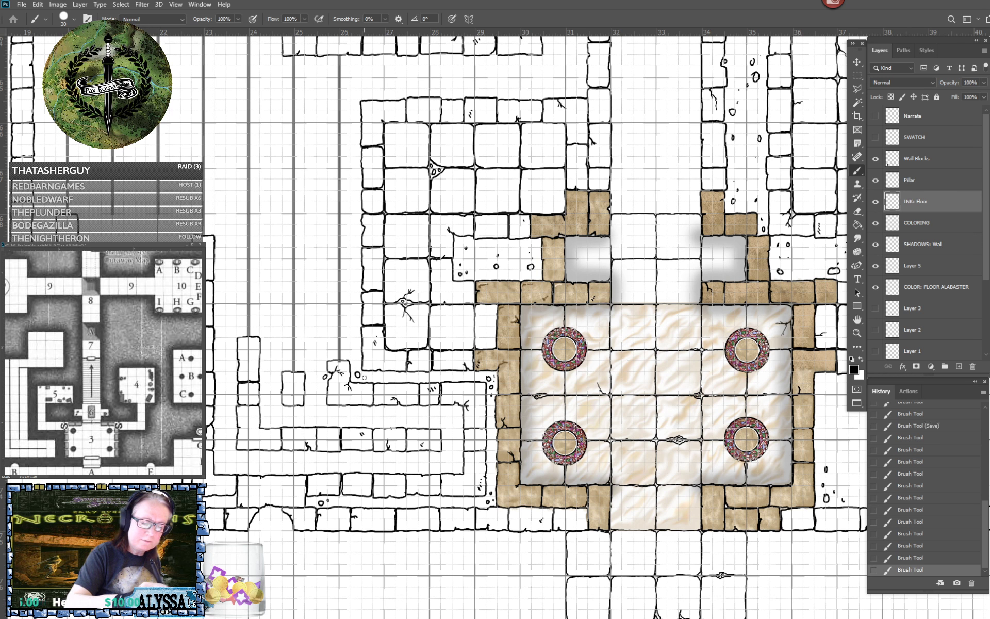
{"action": "left_click", "coordinate": [377, 378]}
{"action": "left_click", "coordinate": [376, 377]}
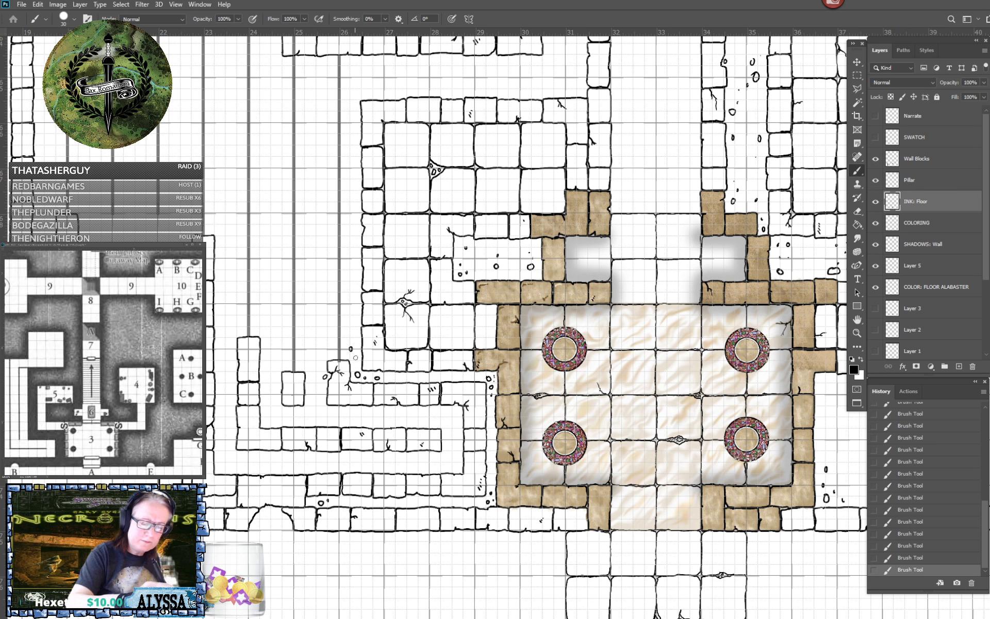
Ink pebbles and a square stone along the corridor above the western tiled room, continuing up the adjoining passage to a larger pitted stone.
{"action": "scroll", "coordinate": [369, 329], "scroll_direction": "up", "scroll_amount": 5}
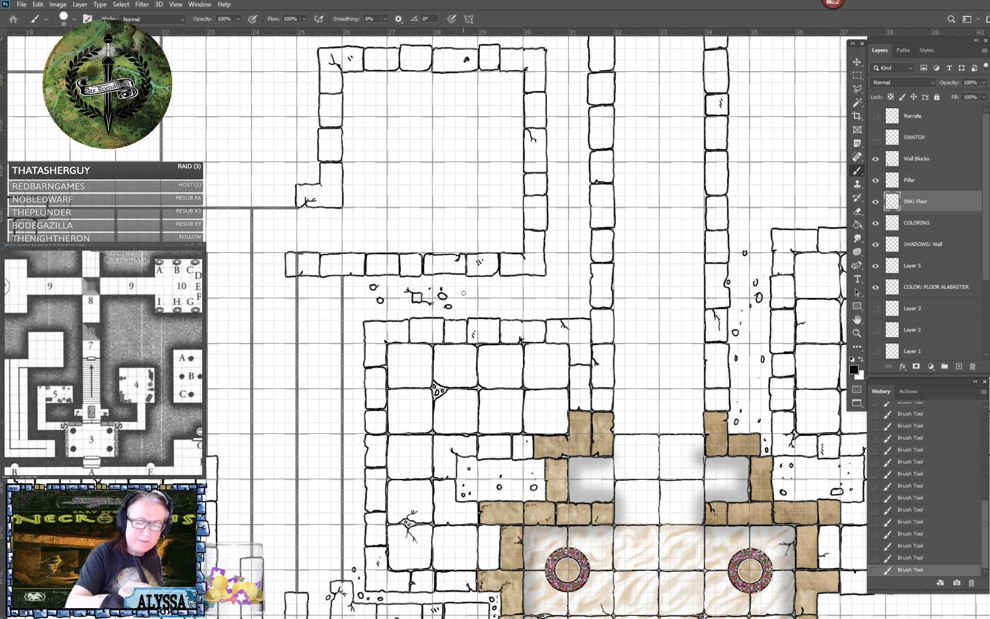
{"action": "left_click_drag", "start_coordinate": [442, 308], "coordinate": [438, 309]}
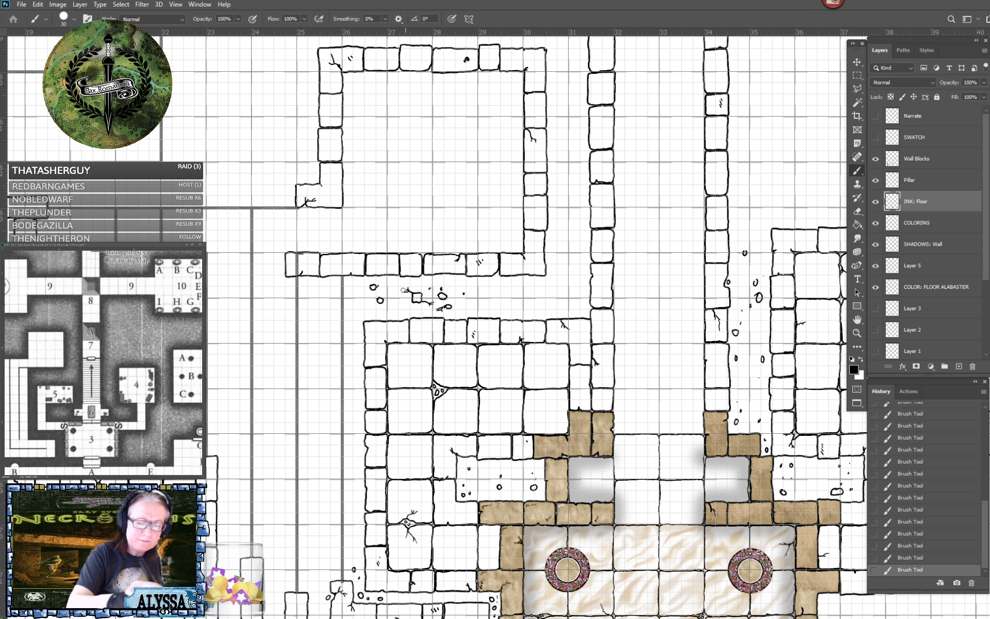
{"action": "left_click_drag", "start_coordinate": [378, 286], "coordinate": [385, 288]}
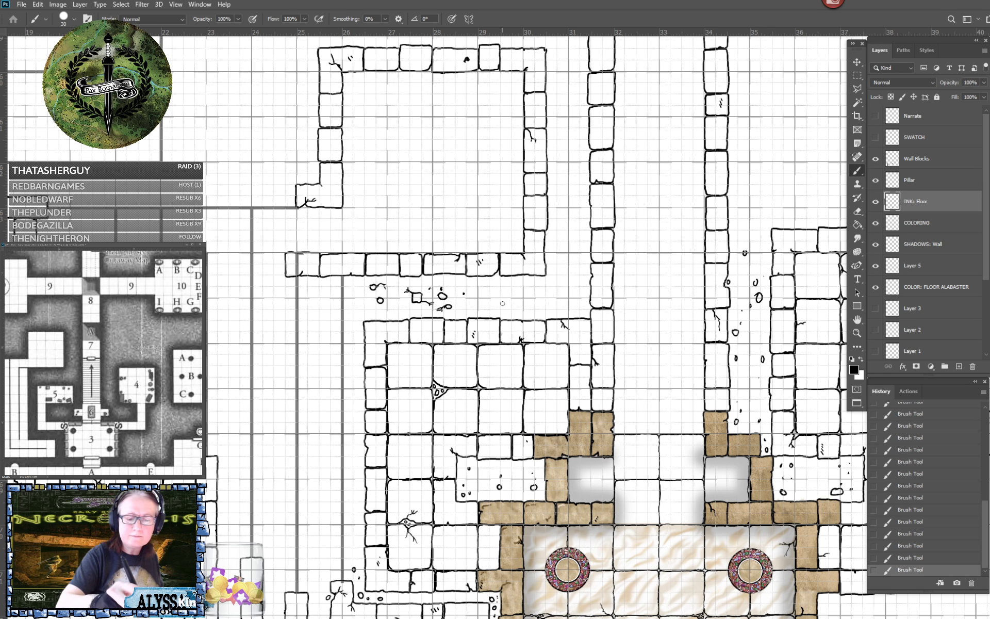
{"action": "mouse_move", "coordinate": [501, 303]}
{"action": "left_mouse_down"}
{"action": "mouse_move", "coordinate": [509, 295]}
{"action": "mouse_move", "coordinate": [517, 304]}
{"action": "mouse_move", "coordinate": [515, 294]}
{"action": "mouse_move", "coordinate": [492, 310]}
{"action": "left_mouse_up"}
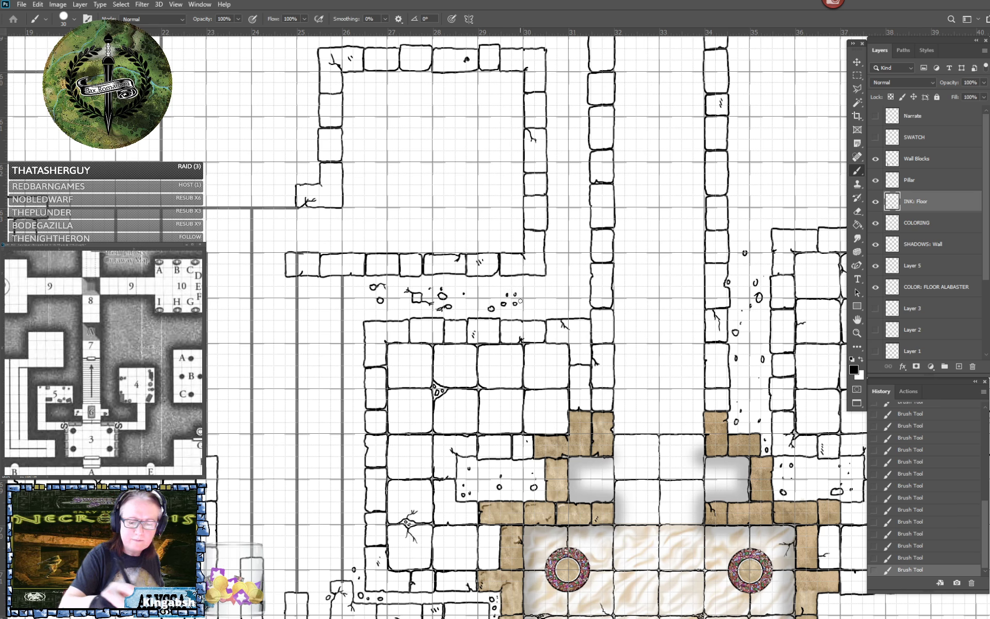
{"action": "mouse_move", "coordinate": [545, 288]}
{"action": "left_mouse_down"}
{"action": "mouse_move", "coordinate": [559, 307]}
{"action": "mouse_move", "coordinate": [559, 267]}
{"action": "mouse_move", "coordinate": [574, 252]}
{"action": "mouse_move", "coordinate": [564, 236]}
{"action": "mouse_move", "coordinate": [573, 229]}
{"action": "mouse_move", "coordinate": [568, 240]}
{"action": "mouse_move", "coordinate": [558, 219]}
{"action": "mouse_move", "coordinate": [567, 224]}
{"action": "mouse_move", "coordinate": [567, 215]}
{"action": "left_mouse_up"}
Examine the rubble-strewn passages, central corridor and pillared hall to decide which floor area needs inking.
{"action": "scroll", "coordinate": [571, 218], "scroll_direction": "down", "scroll_amount": 4}
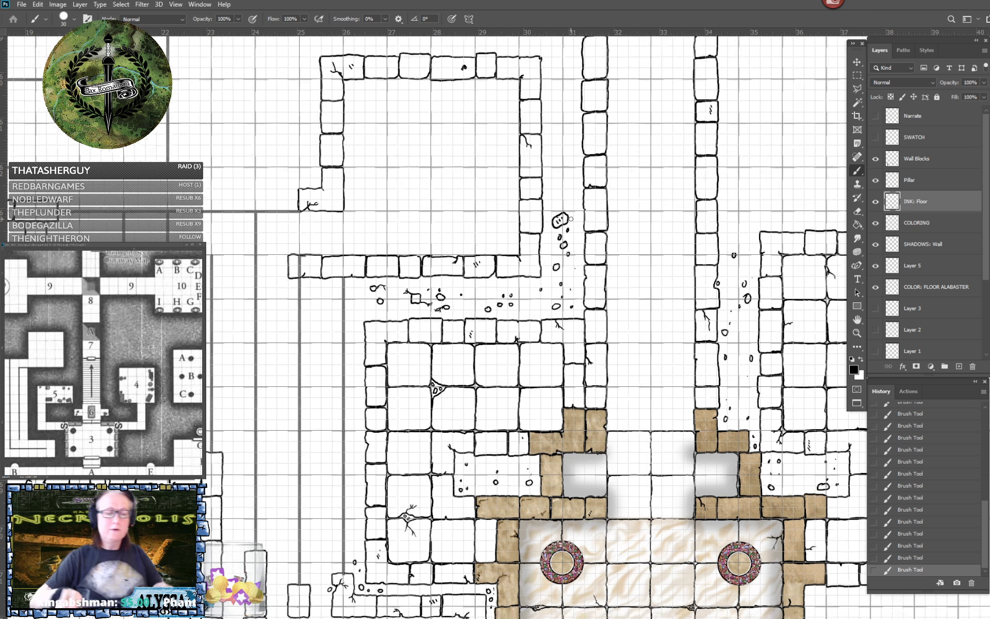
{"action": "scroll", "coordinate": [571, 218], "scroll_direction": "up", "scroll_amount": 2}
{"action": "scroll", "coordinate": [570, 218], "scroll_direction": "right", "scroll_amount": 2}
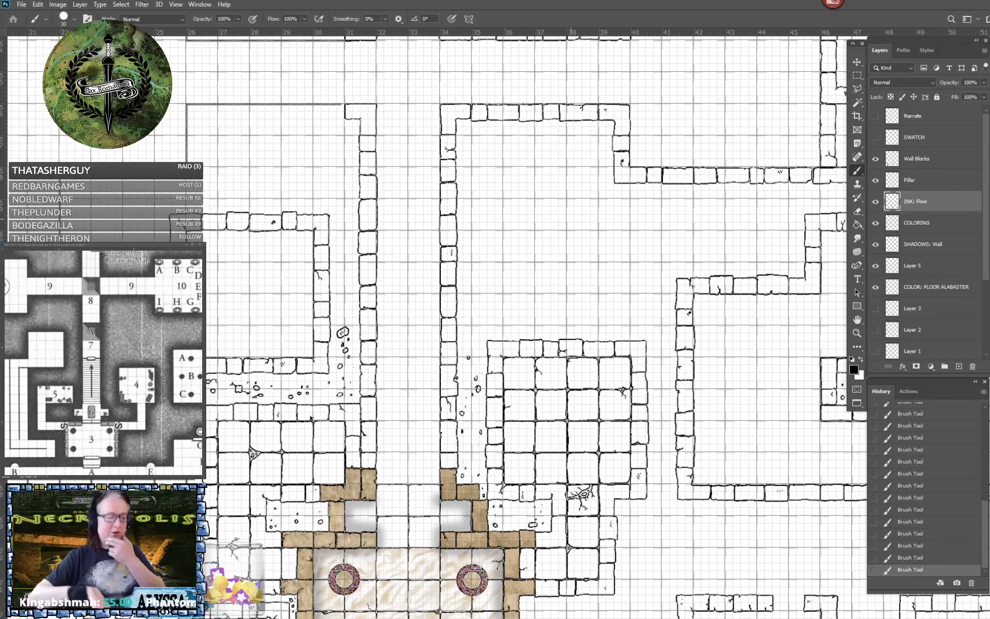
{"action": "scroll", "coordinate": [571, 219], "scroll_direction": "up", "scroll_amount": 1}
{"action": "scroll", "coordinate": [571, 219], "scroll_direction": "left", "scroll_amount": 2}
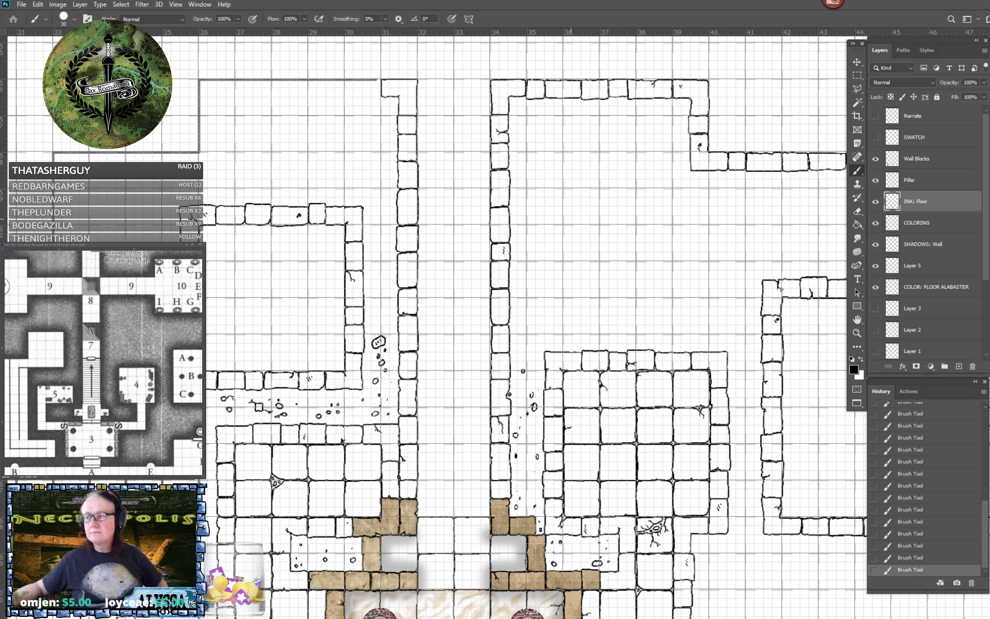
{"action": "scroll", "coordinate": [571, 219], "scroll_direction": "down", "scroll_amount": 2}
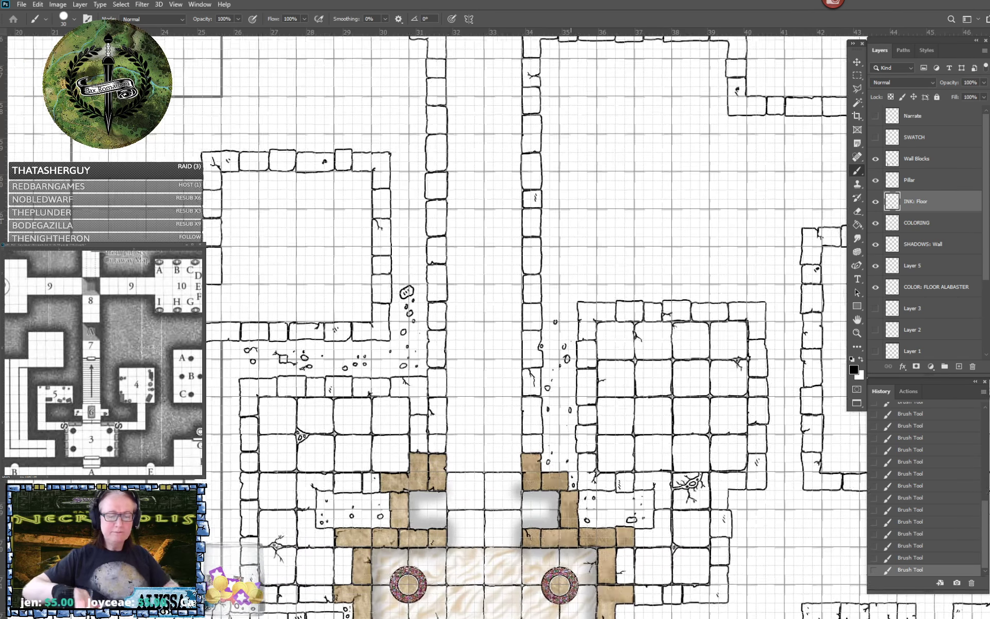
{"action": "scroll", "coordinate": [571, 219], "scroll_direction": "up", "scroll_amount": 3}
{"action": "scroll", "coordinate": [571, 220], "scroll_direction": "up", "scroll_amount": 1}
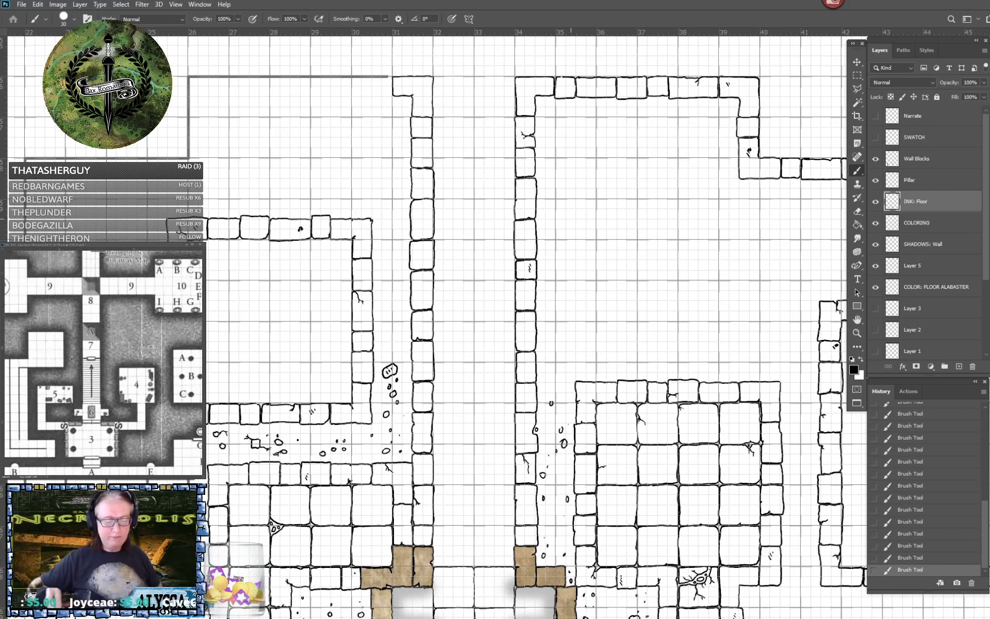
{"action": "scroll", "coordinate": [571, 219], "scroll_direction": "down", "scroll_amount": 6}
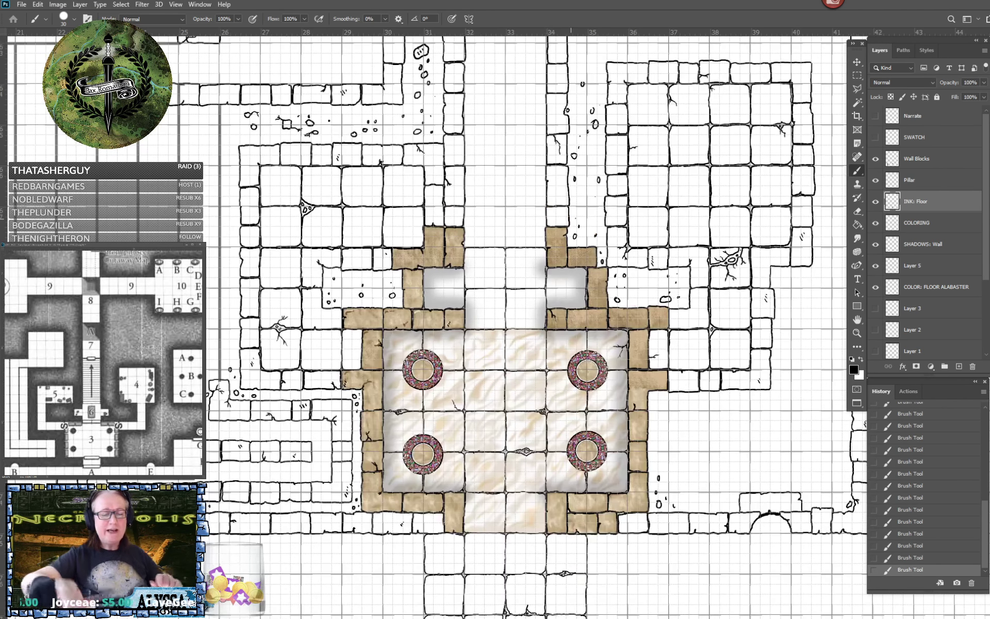
{"action": "scroll", "coordinate": [570, 219], "scroll_direction": "up", "scroll_amount": 2}
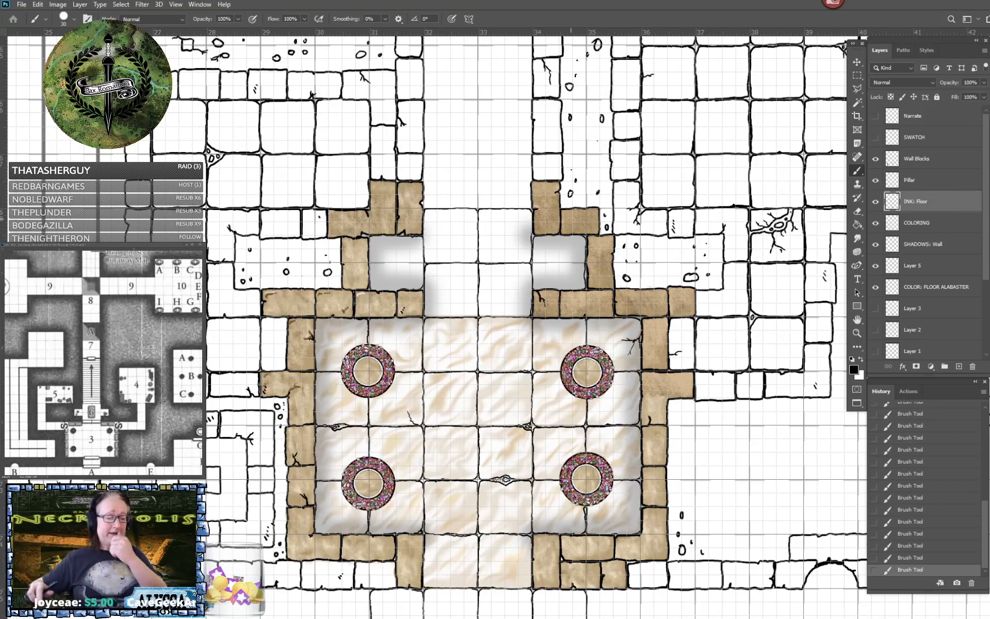
{"action": "scroll", "coordinate": [571, 219], "scroll_direction": "up", "scroll_amount": 2}
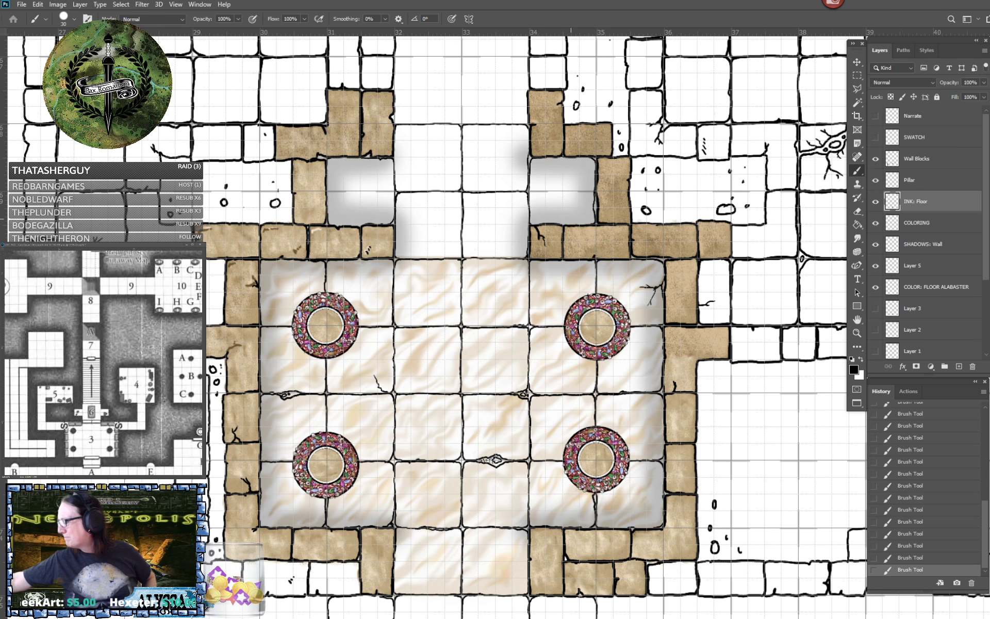
{"action": "left_click_drag", "start_coordinate": [571, 219], "coordinate": [600, 463]}
{"action": "scroll", "coordinate": [480, 442], "scroll_direction": "down", "scroll_amount": 2}
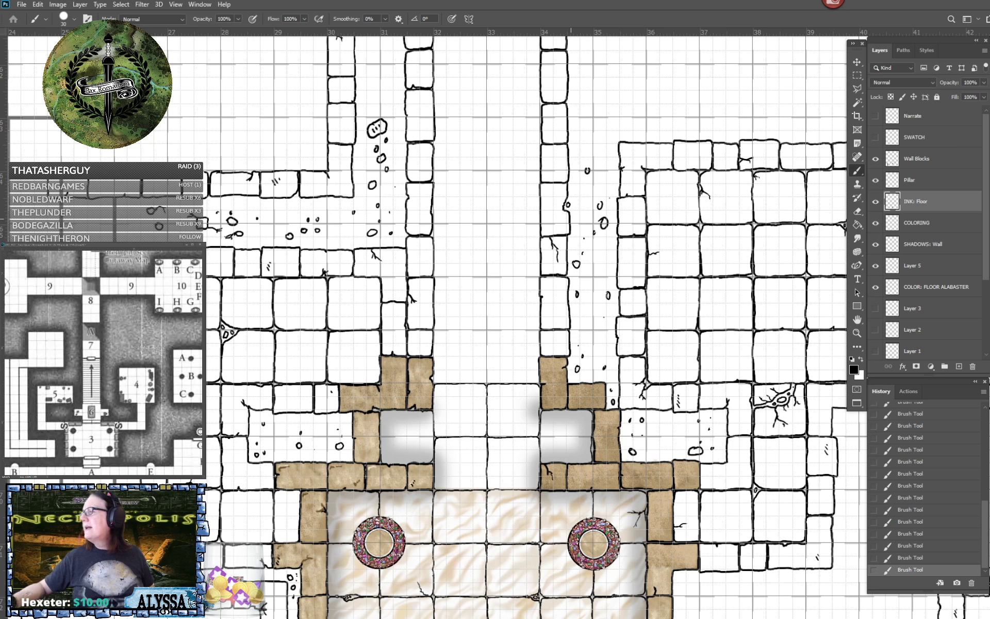
Compare the long central corridor north of the pillared hall with area 7 on the reference map.
{"action": "scroll", "coordinate": [571, 219], "scroll_direction": "down", "scroll_amount": 4}
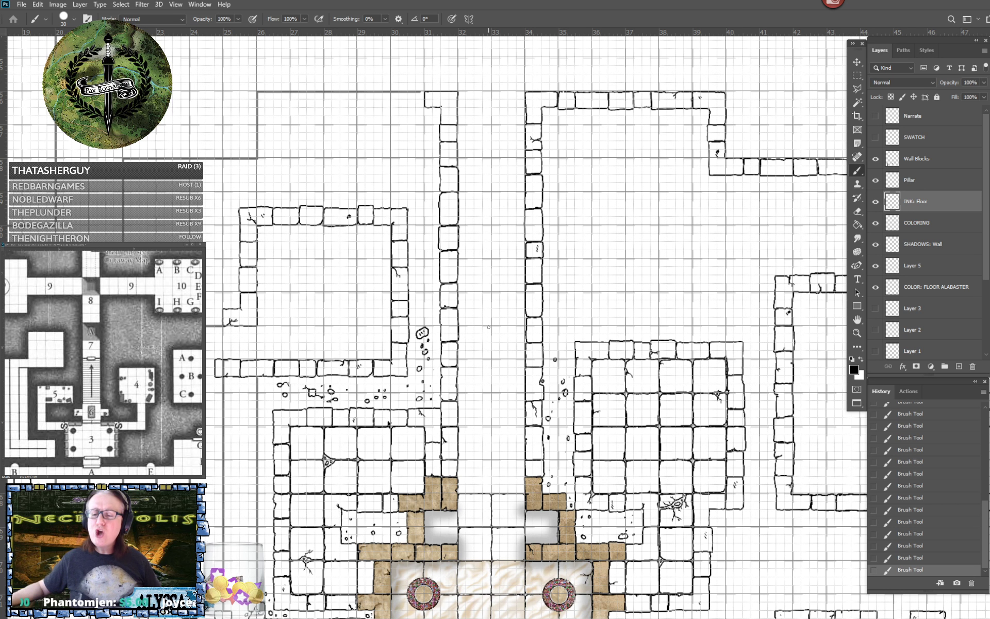
{"action": "scroll", "coordinate": [922, 262], "scroll_direction": "down", "scroll_amount": 1}
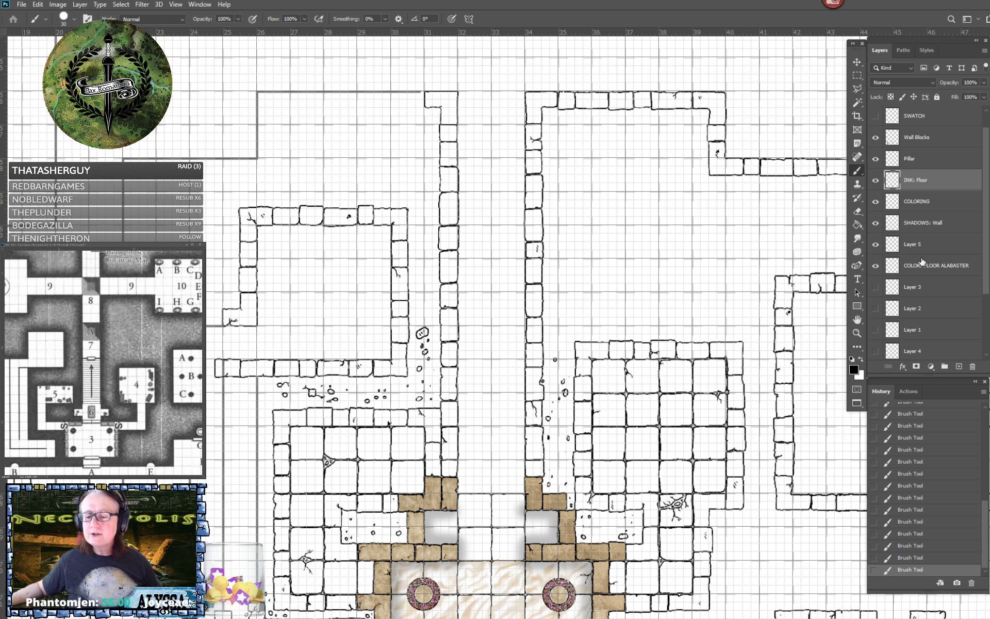
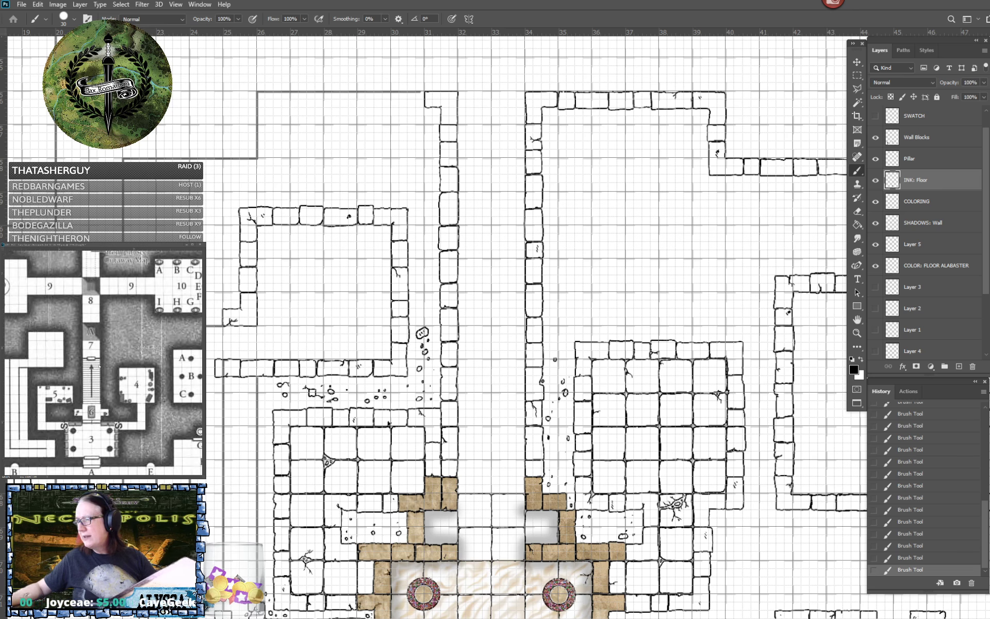
{"action": "left_click", "coordinate": [96, 361]}
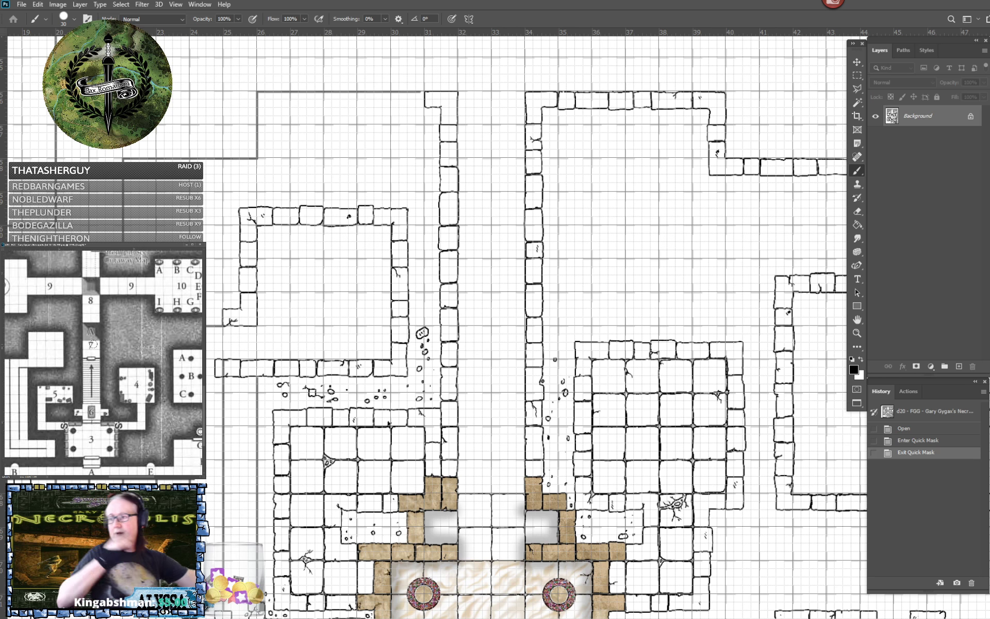
{"action": "key", "text": "ctrl+Tab"}
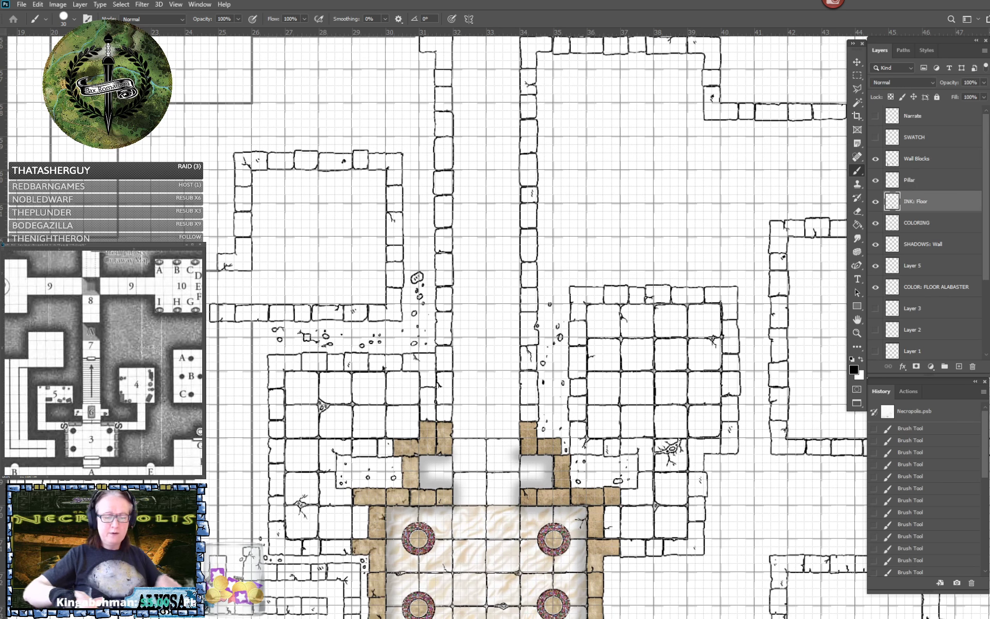
Ink two facing half-square blocks against the inner sides of the central corridor's walls on the Wall Blocks layer.
{"action": "left_click_drag", "start_coordinate": [485, 289], "coordinate": [505, 362]}
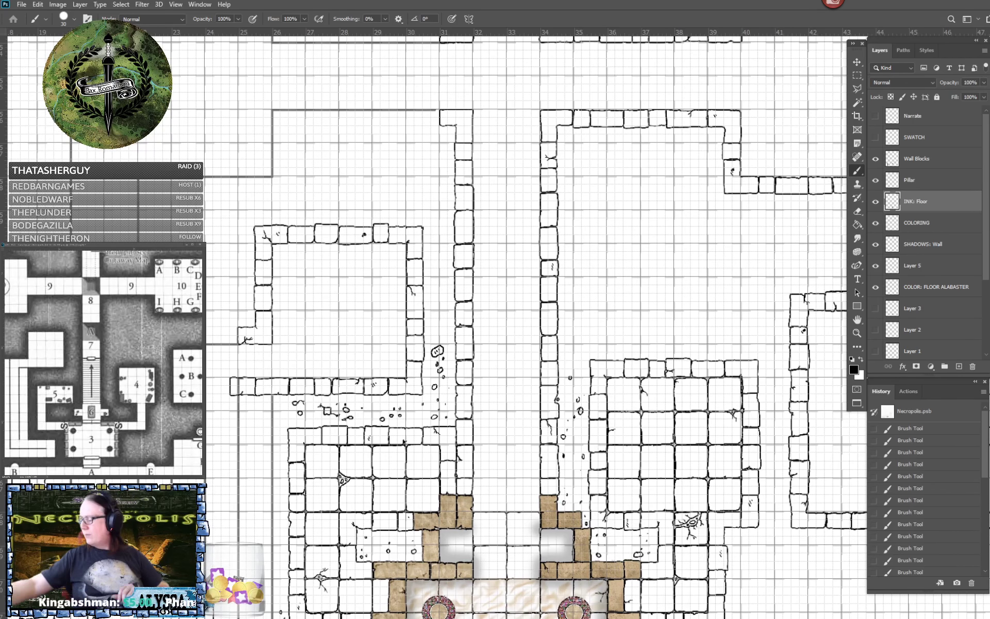
{"action": "scroll", "coordinate": [475, 305], "scroll_direction": "up", "scroll_amount": 5}
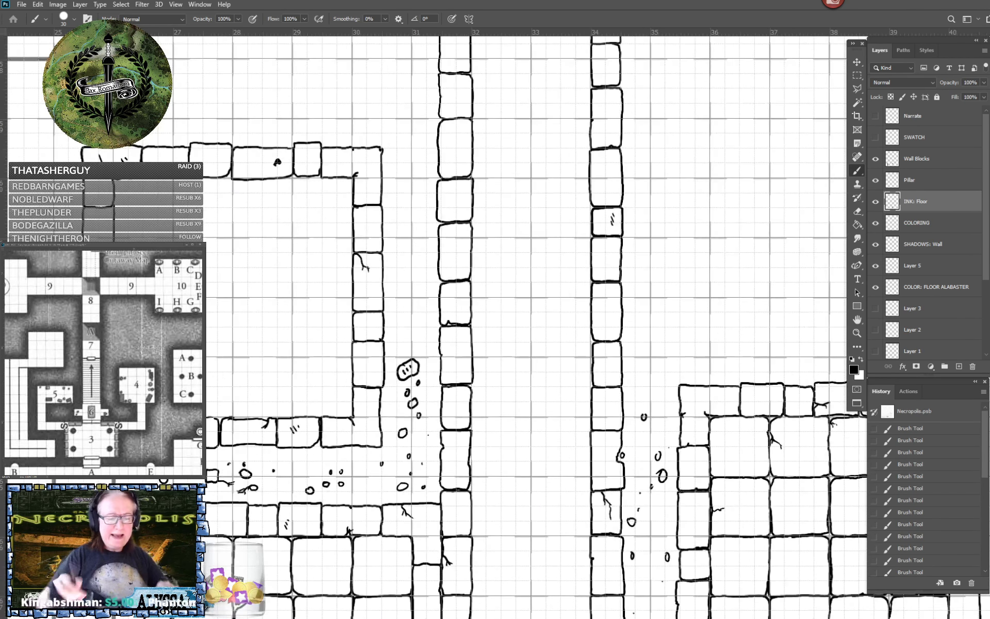
{"action": "scroll", "coordinate": [515, 423], "scroll_direction": "up", "scroll_amount": 1}
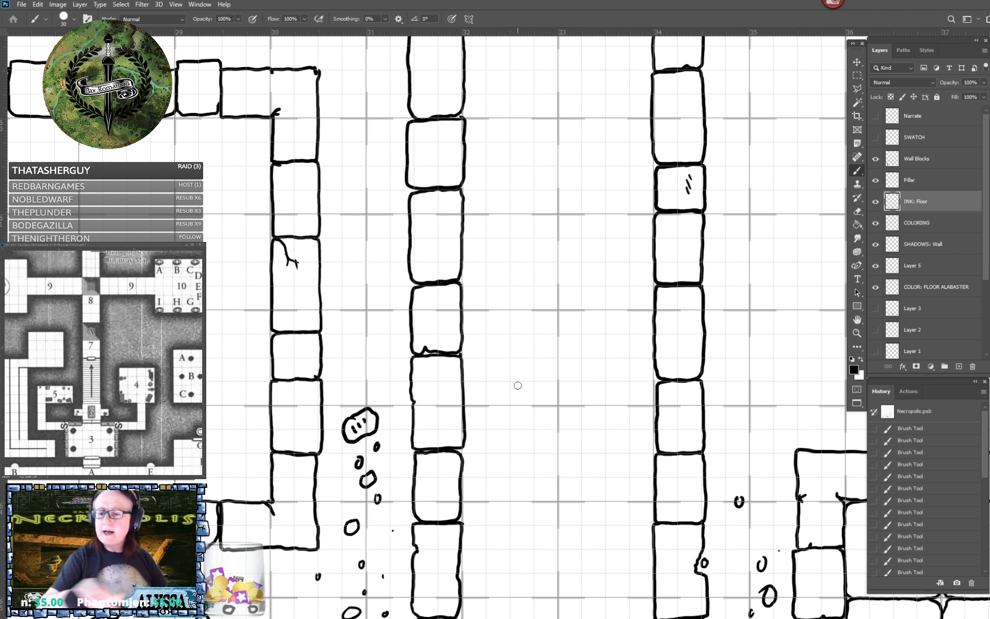
{"action": "double_click", "coordinate": [933, 157]}
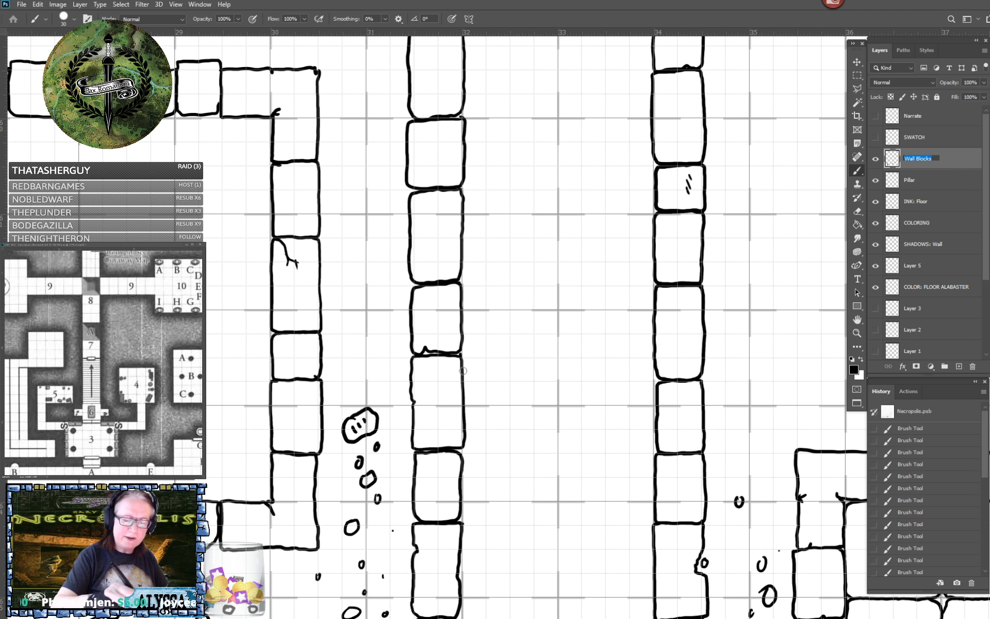
{"action": "key", "text": "Return"}
{"action": "mouse_move", "coordinate": [465, 374]}
{"action": "left_mouse_down"}
{"action": "mouse_move", "coordinate": [470, 355]}
{"action": "mouse_move", "coordinate": [508, 357]}
{"action": "mouse_move", "coordinate": [509, 399]}
{"action": "mouse_move", "coordinate": [464, 406]}
{"action": "mouse_move", "coordinate": [465, 373]}
{"action": "left_mouse_up"}
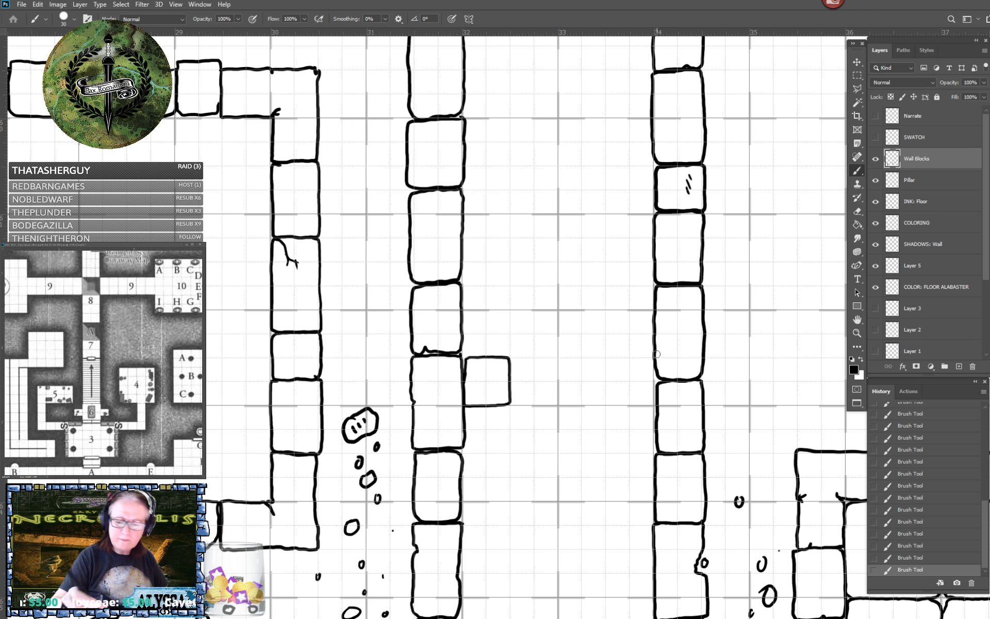
{"action": "mouse_move", "coordinate": [654, 357]}
{"action": "left_mouse_down"}
{"action": "mouse_move", "coordinate": [609, 358]}
{"action": "mouse_move", "coordinate": [610, 404]}
{"action": "mouse_move", "coordinate": [654, 401]}
{"action": "mouse_move", "coordinate": [653, 355]}
{"action": "left_mouse_up"}
{"action": "scroll", "coordinate": [556, 289], "scroll_direction": "down", "scroll_amount": 5}
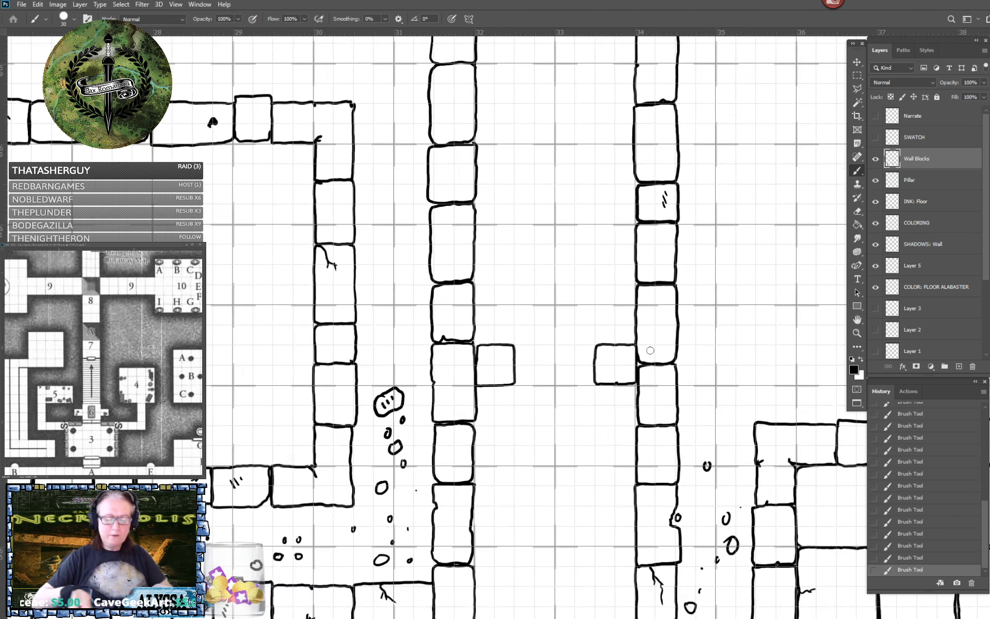
On the Wall Blocks layer, ink a straight-edged rectangle, two squares wide and half a square deep, across the corridor between the northern tan blocks.
{"action": "scroll", "coordinate": [556, 289], "scroll_direction": "up", "scroll_amount": 2}
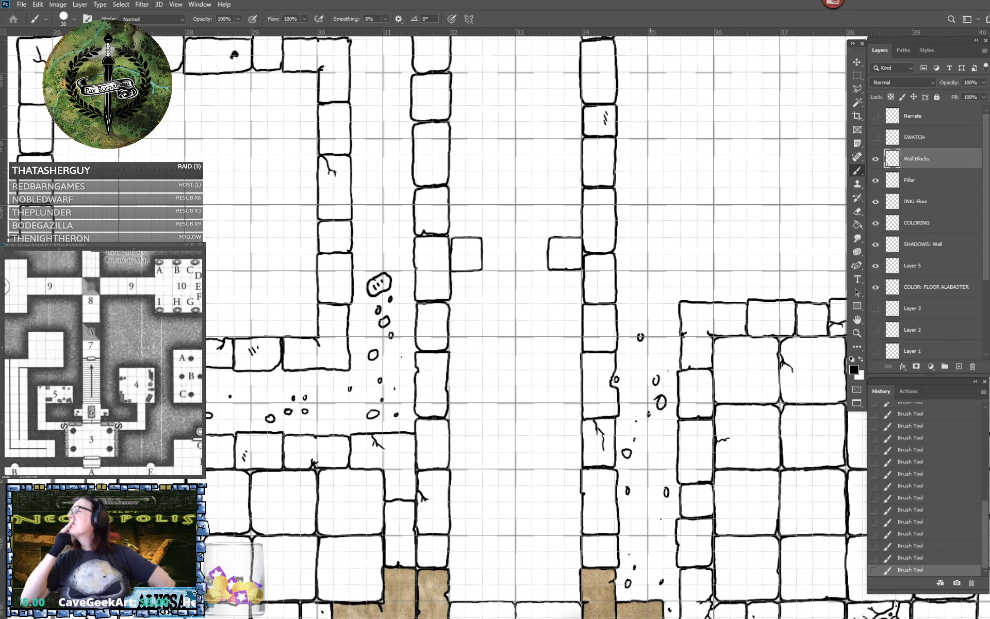
{"action": "scroll", "coordinate": [526, 325], "scroll_direction": "down", "scroll_amount": 2}
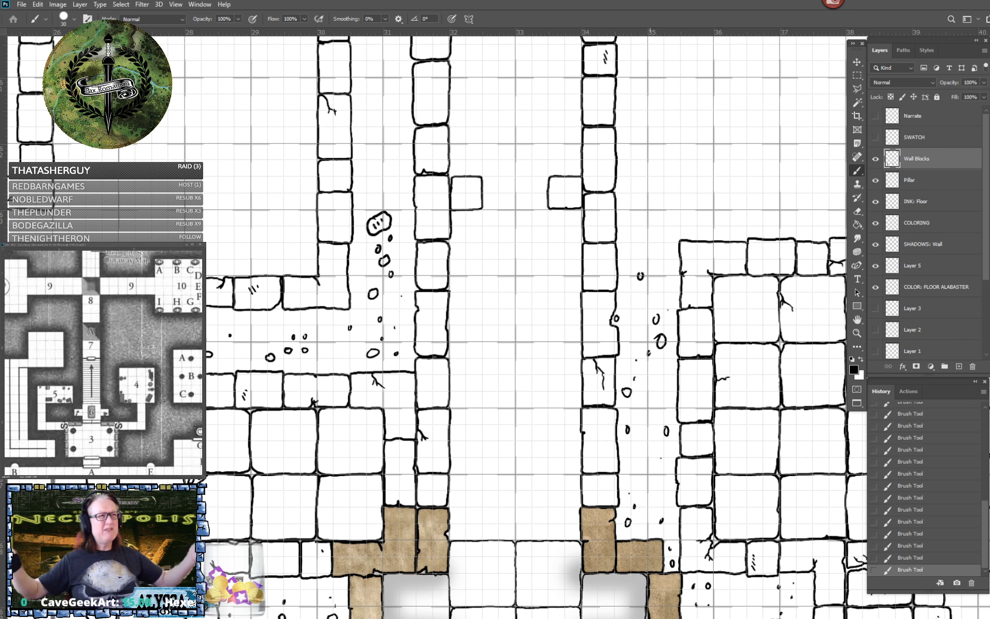
{"action": "scroll", "coordinate": [567, 289], "scroll_direction": "down", "scroll_amount": 3}
{"action": "scroll", "coordinate": [567, 289], "scroll_direction": "down", "scroll_amount": 2}
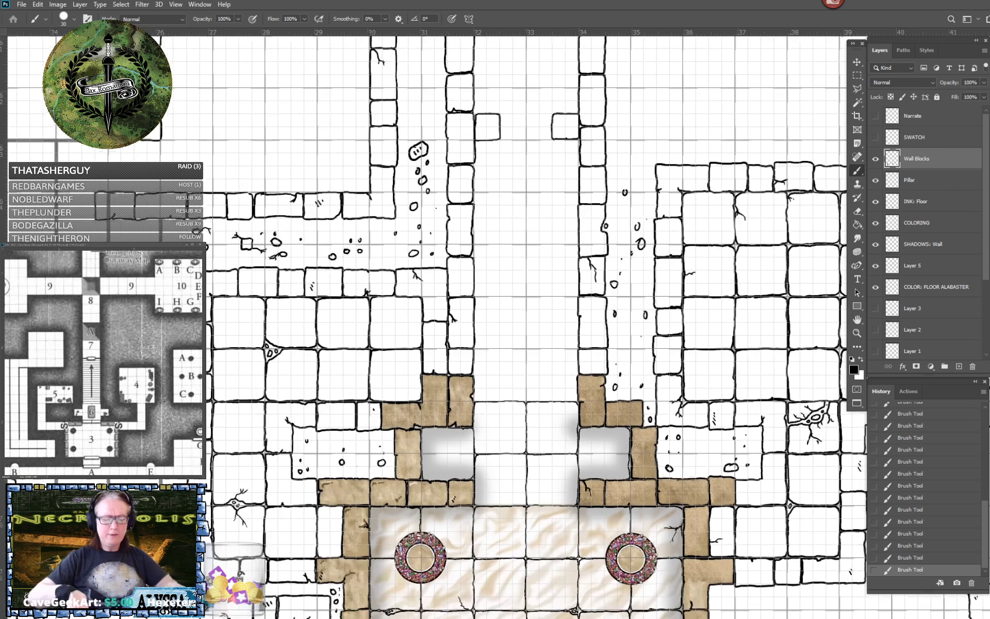
{"action": "scroll", "coordinate": [544, 289], "scroll_direction": "up", "scroll_amount": 3}
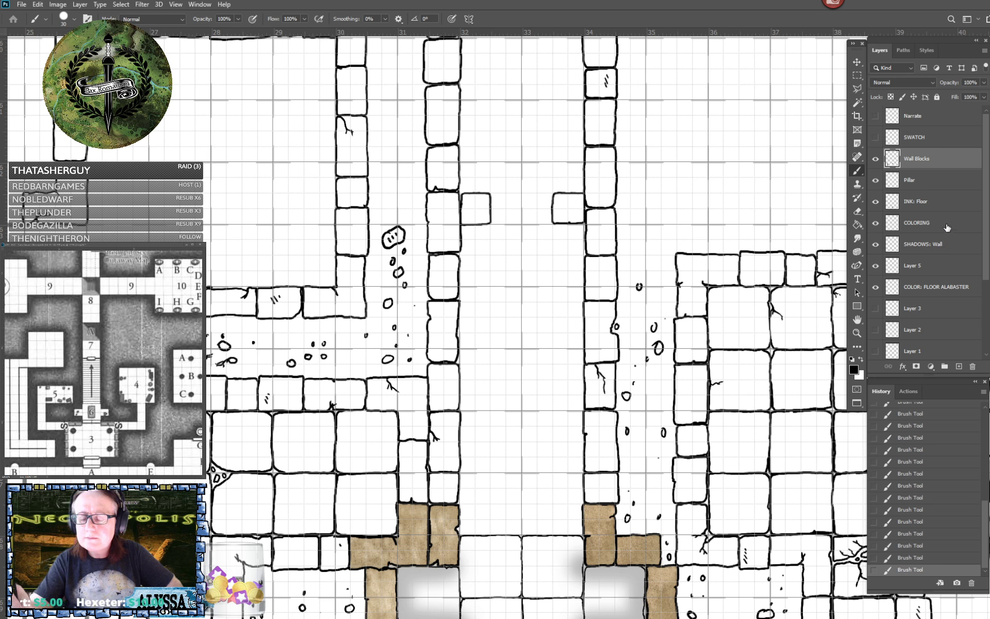
{"action": "left_click", "coordinate": [938, 204]}
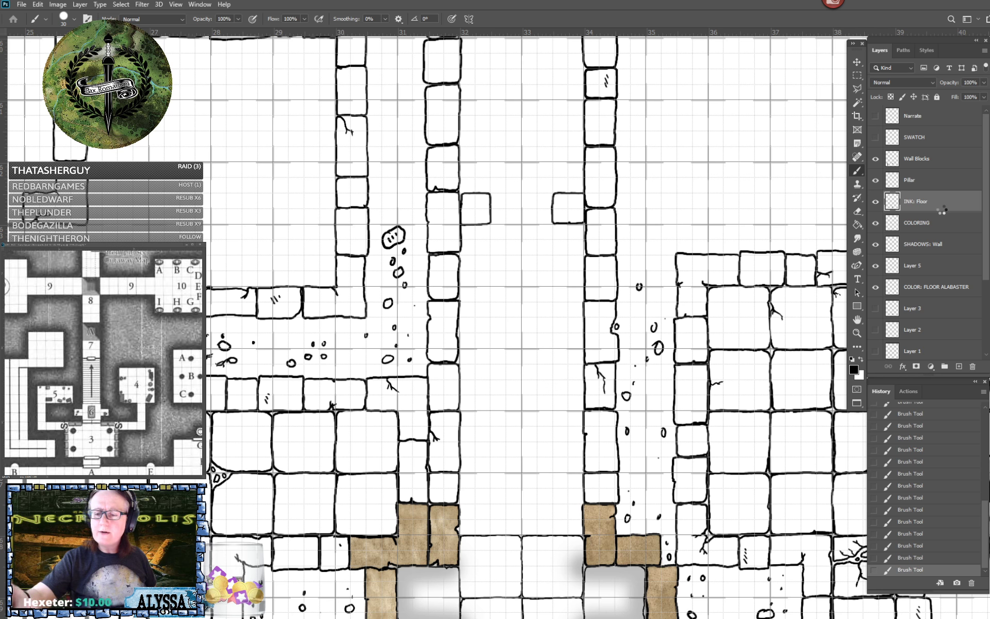
{"action": "left_click", "coordinate": [944, 162]}
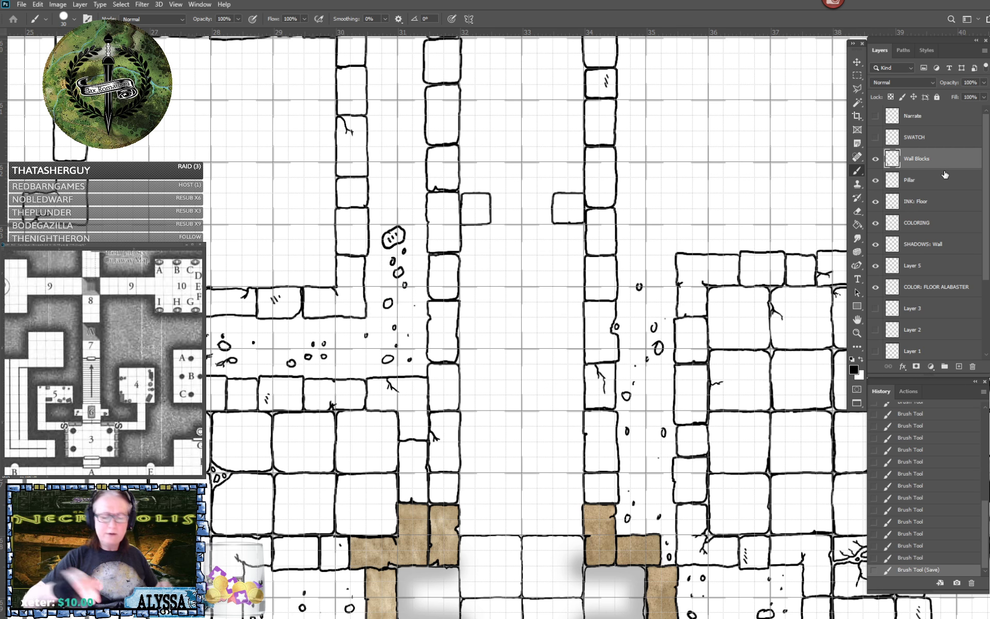
{"action": "scroll", "coordinate": [520, 325], "scroll_direction": "down", "scroll_amount": 3}
{"action": "scroll", "coordinate": [520, 325], "scroll_direction": "up", "scroll_amount": 3}
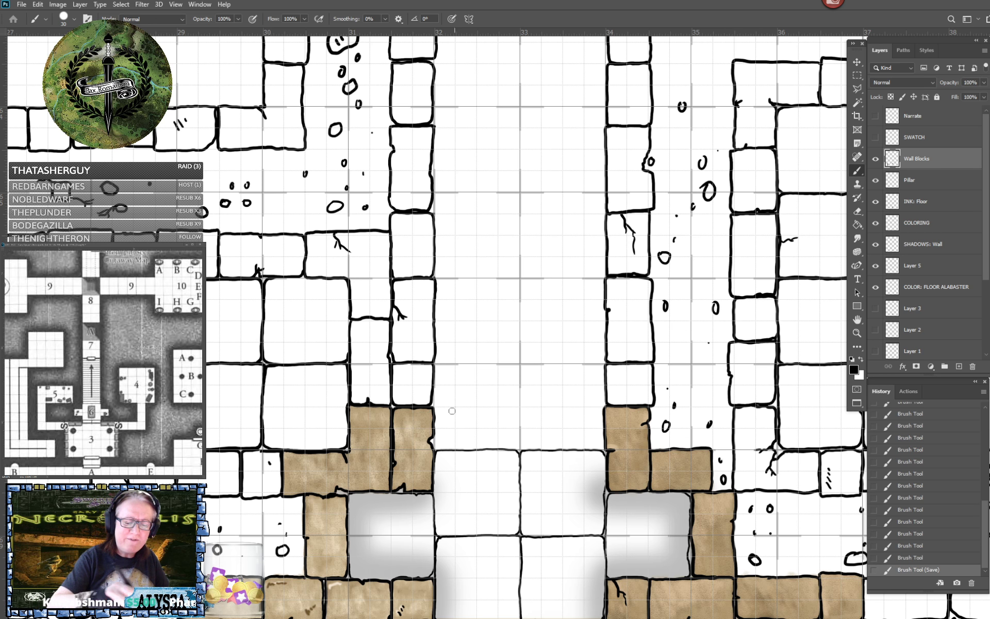
{"action": "left_click", "coordinate": [436, 426]}
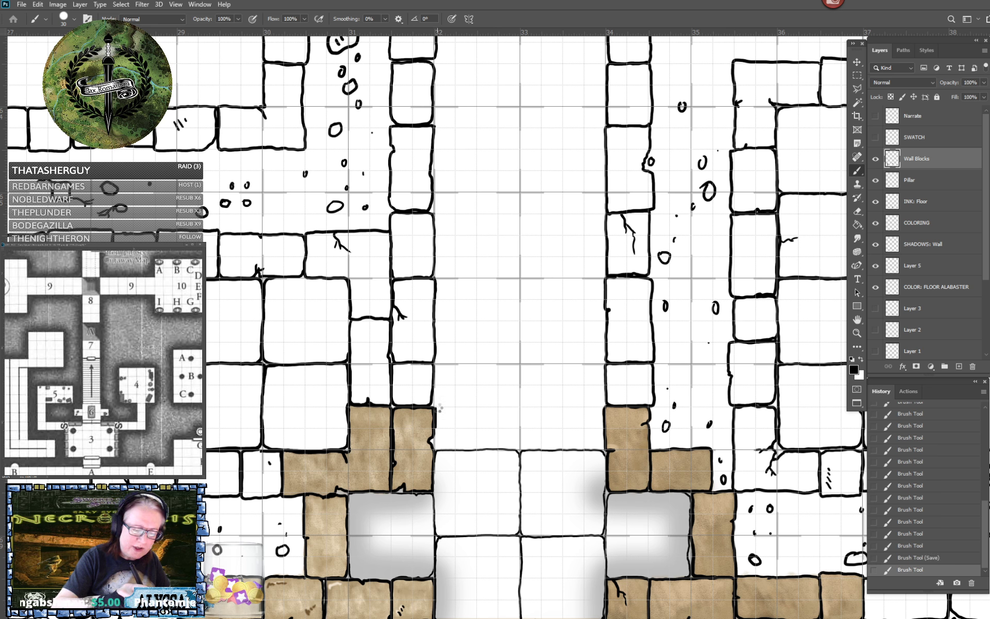
{"action": "left_click_drag", "start_coordinate": [437, 408], "coordinate": [470, 408]}
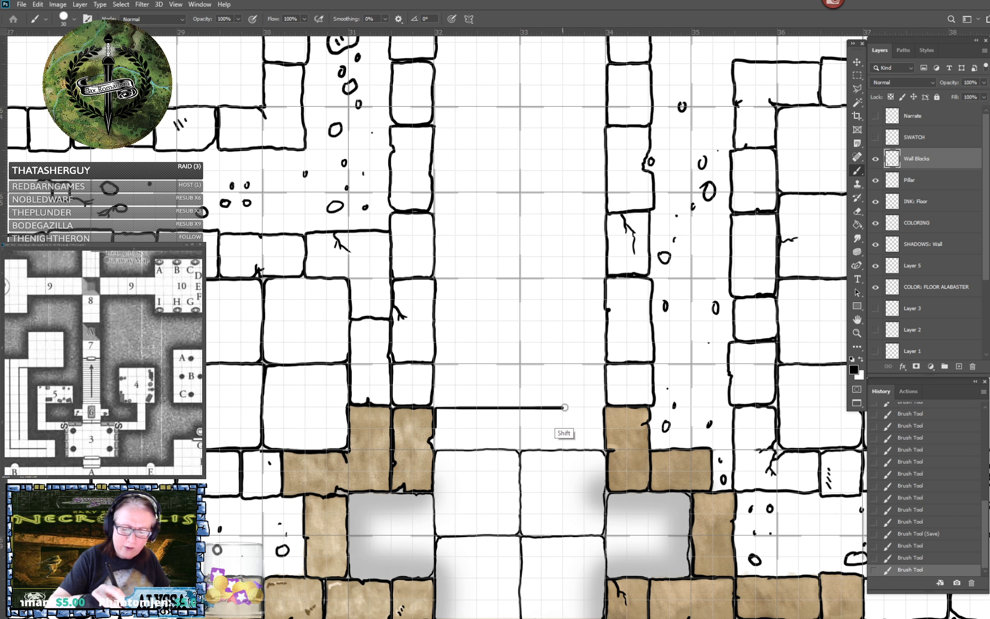
{"action": "left_click", "coordinate": [602, 407], "text": "shift"}
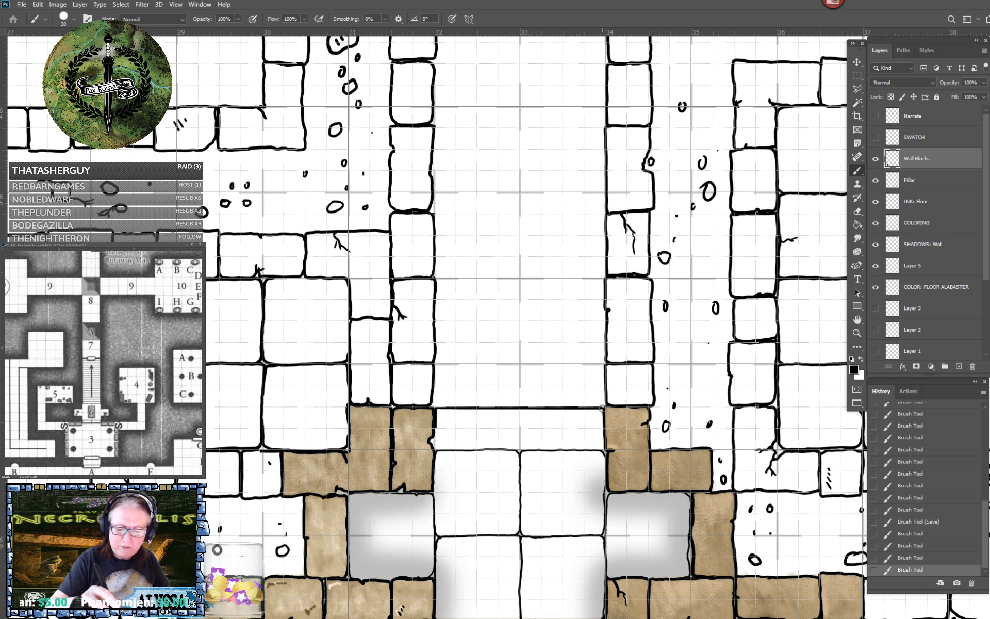
{"action": "mouse_move", "coordinate": [602, 408]}
{"action": "left_mouse_down"}
{"action": "mouse_move", "coordinate": [602, 447]}
{"action": "mouse_move", "coordinate": [436, 447]}
{"action": "mouse_move", "coordinate": [436, 431]}
{"action": "left_mouse_up"}
{"action": "left_click", "coordinate": [436, 446]}
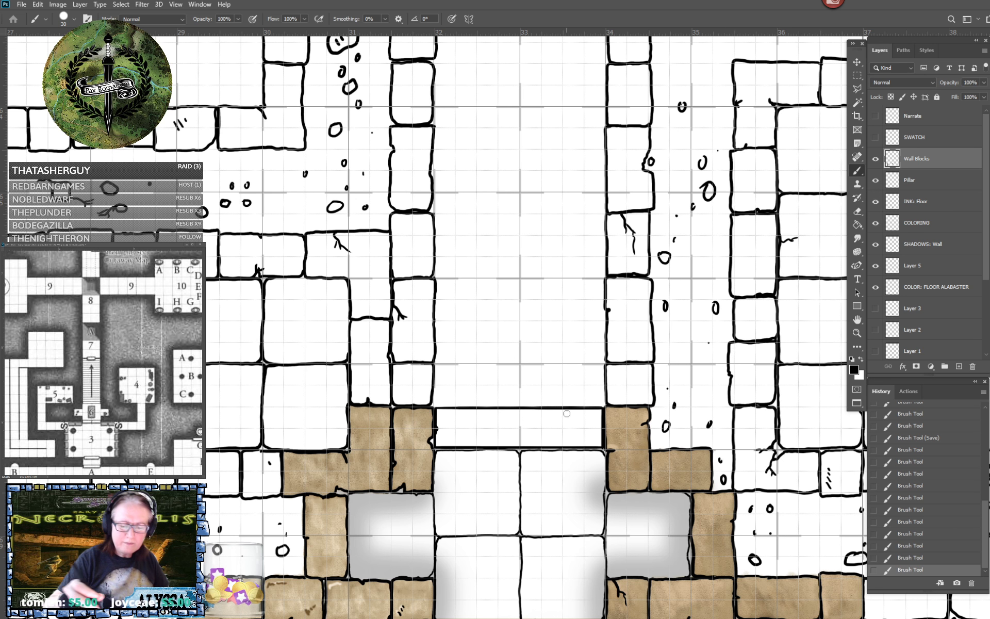
Examine the central corridor from the pillared hall's northern entrance up to the two facing blocks.
{"action": "scroll", "coordinate": [566, 413], "scroll_direction": "down", "scroll_amount": 4}
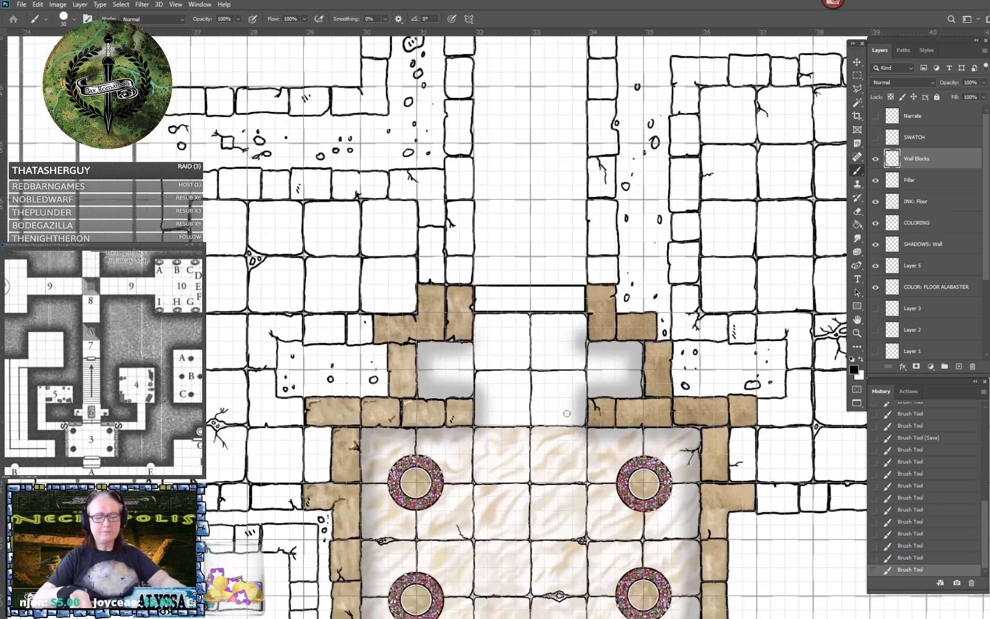
{"action": "left_click_drag", "start_coordinate": [567, 413], "coordinate": [556, 347]}
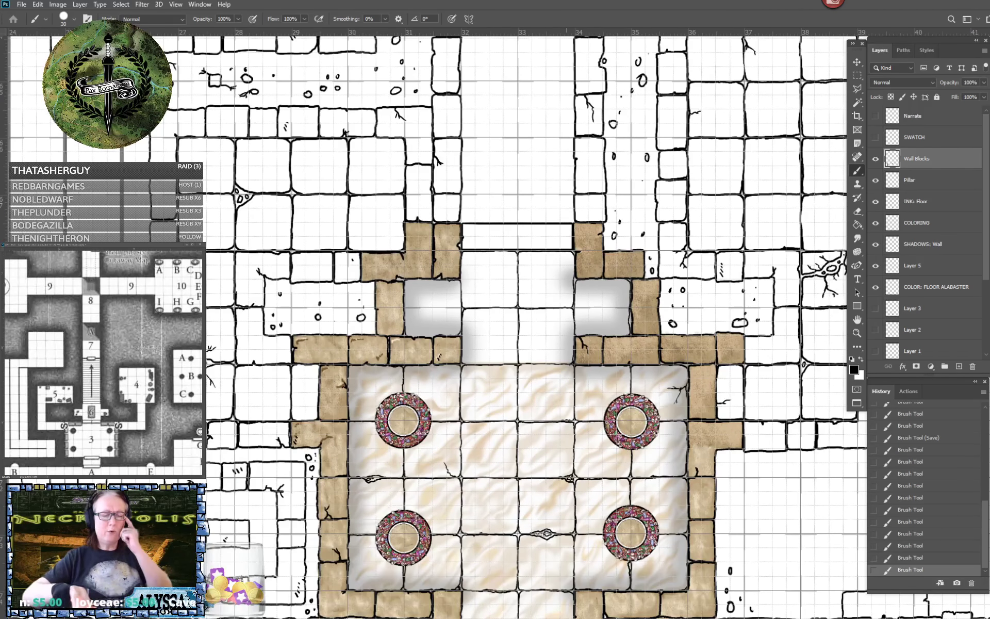
{"action": "scroll", "coordinate": [567, 371], "scroll_direction": "down", "scroll_amount": 3}
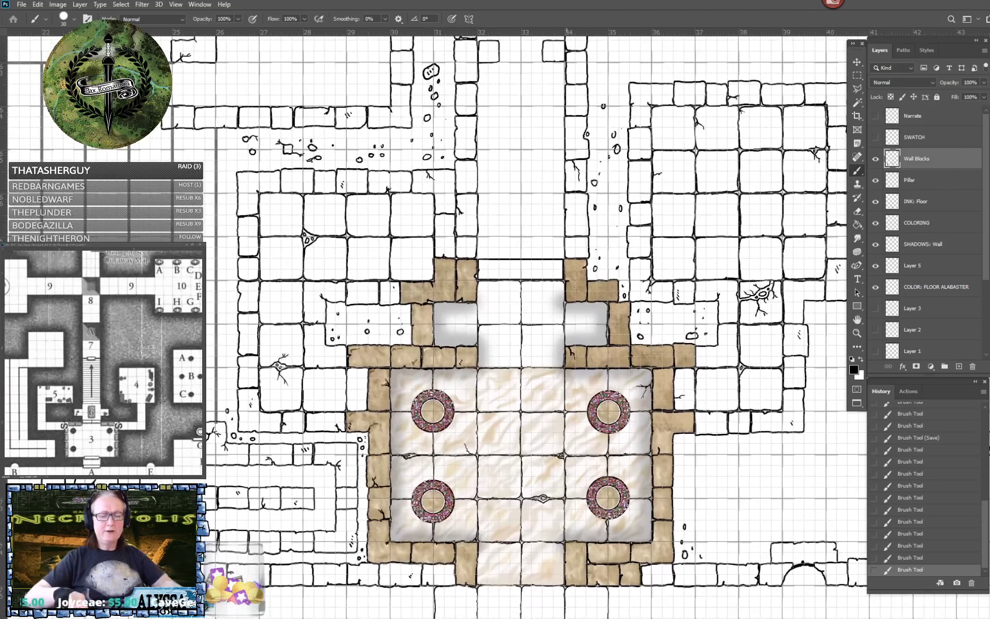
{"action": "left_click_drag", "start_coordinate": [567, 356], "coordinate": [573, 437]}
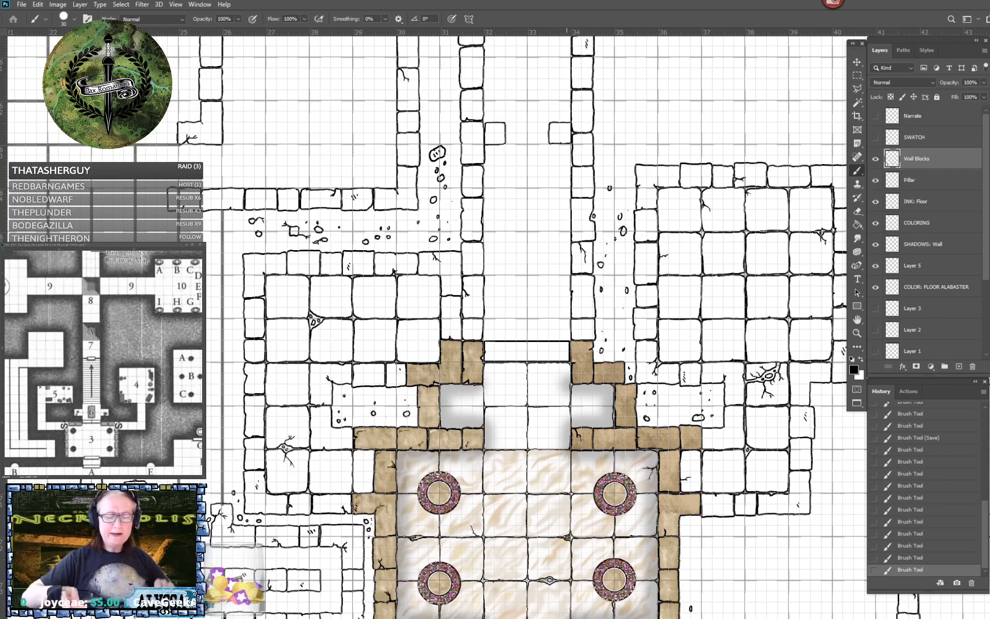
{"action": "scroll", "coordinate": [567, 438], "scroll_direction": "up", "scroll_amount": 4}
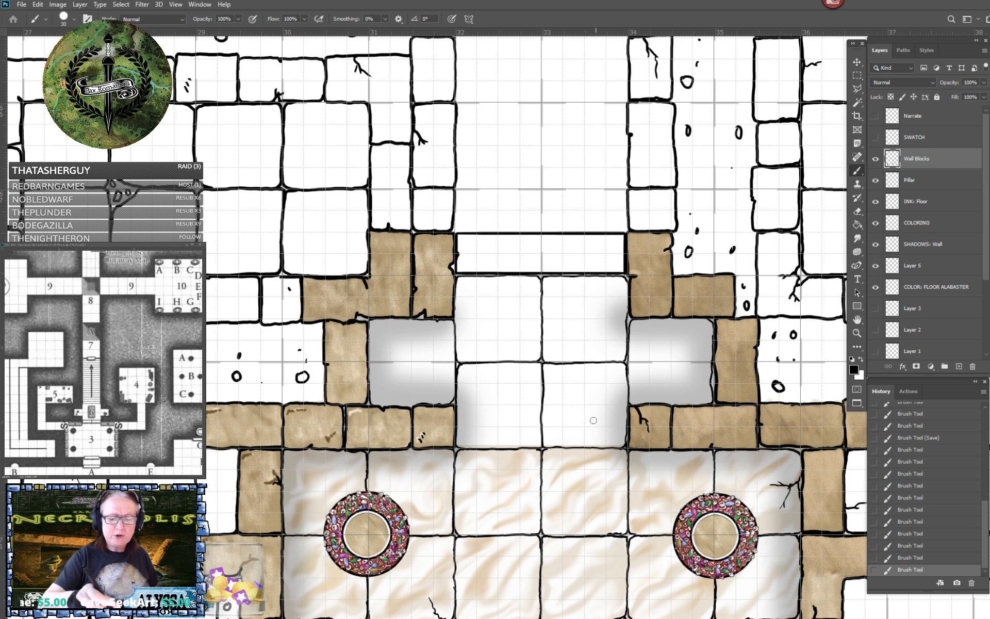
{"action": "scroll", "coordinate": [591, 420], "scroll_direction": "up", "scroll_amount": 3}
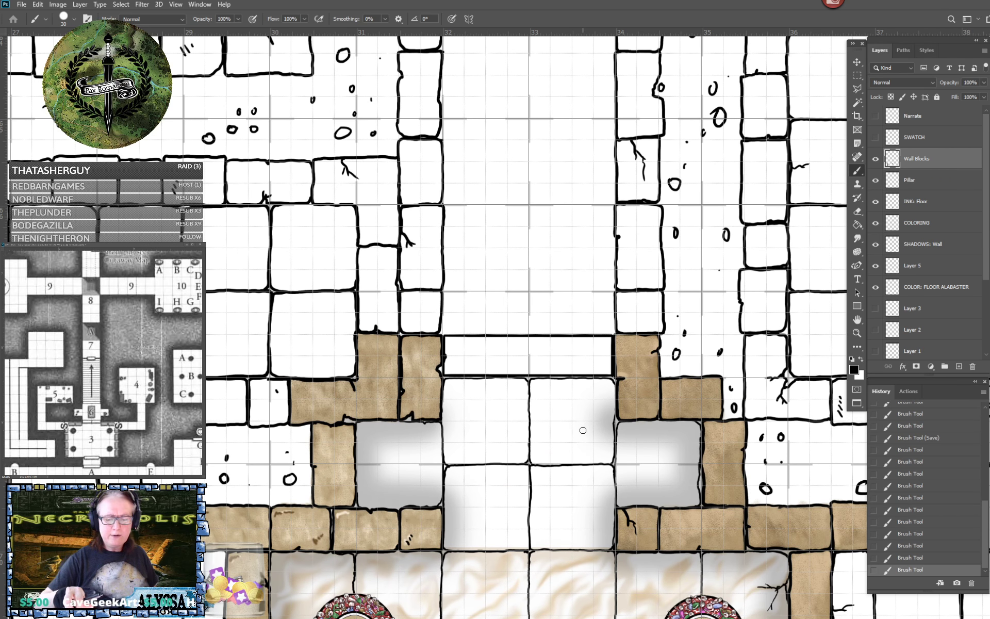
{"action": "scroll", "coordinate": [582, 430], "scroll_direction": "up", "scroll_amount": 5}
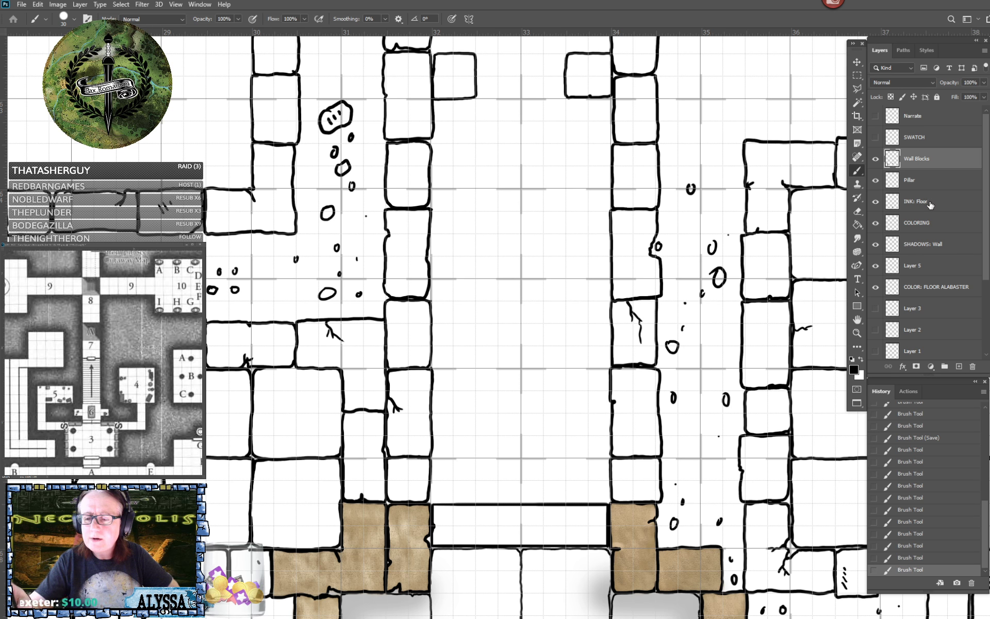
Show the Narrate layer and make it the active layer.
{"action": "left_click", "coordinate": [937, 202]}
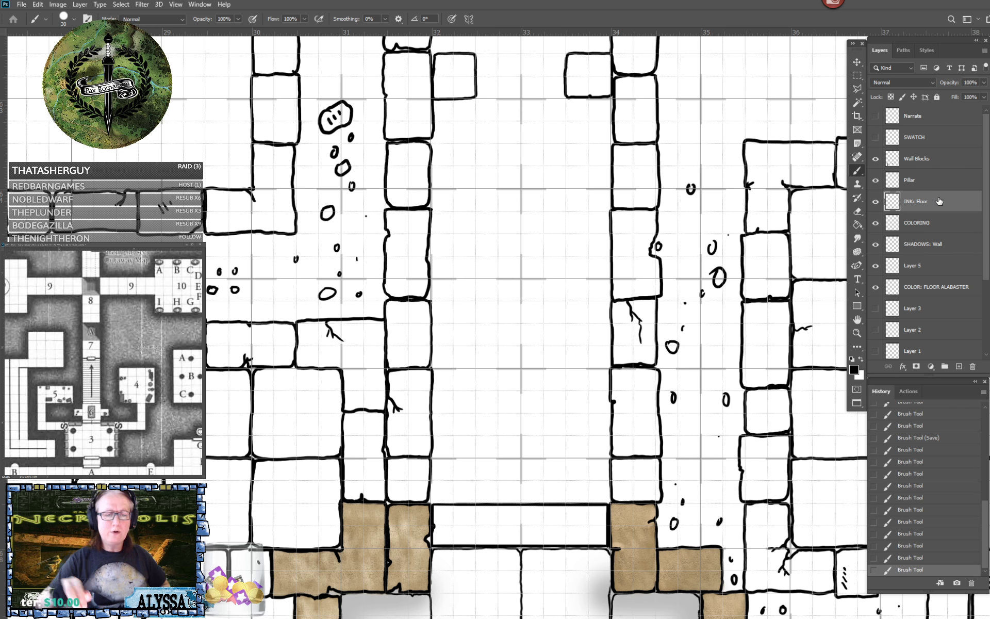
{"action": "scroll", "coordinate": [521, 325], "scroll_direction": "up", "scroll_amount": 3}
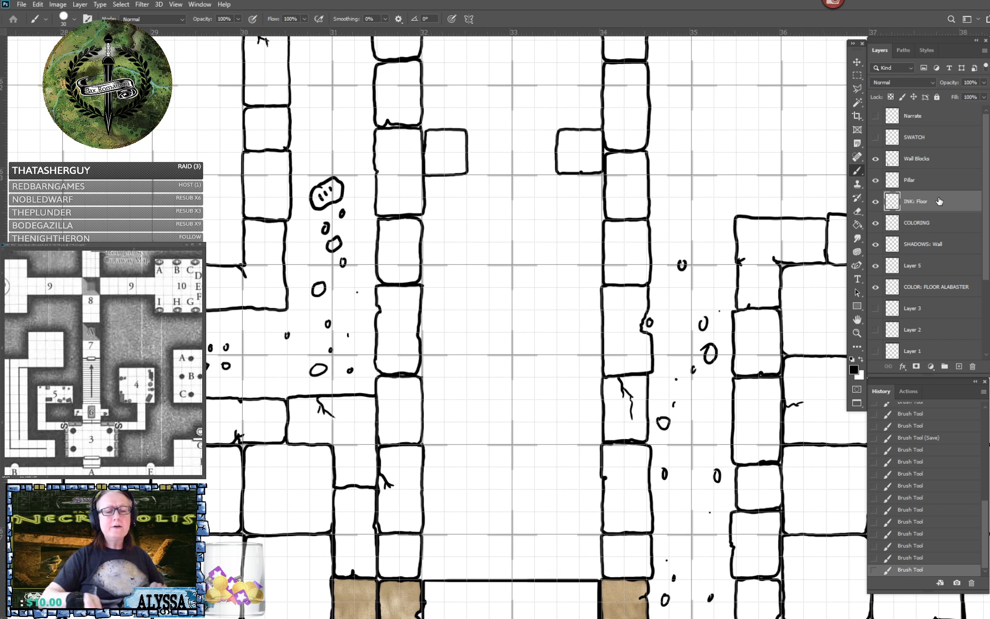
{"action": "scroll", "coordinate": [521, 325], "scroll_direction": "down", "scroll_amount": 1}
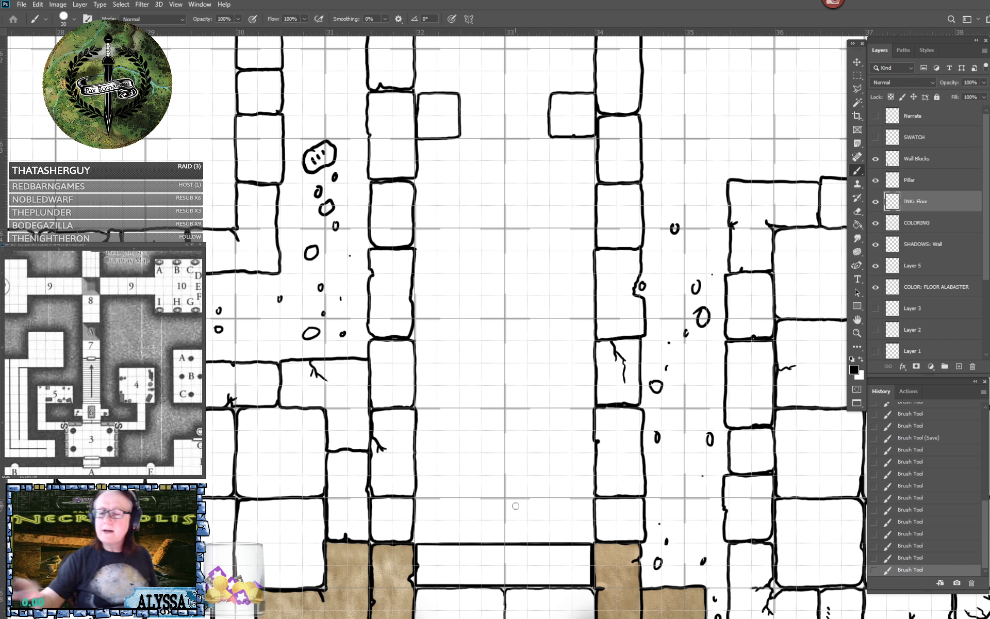
{"action": "left_click", "coordinate": [875, 116]}
{"action": "left_click", "coordinate": [926, 118]}
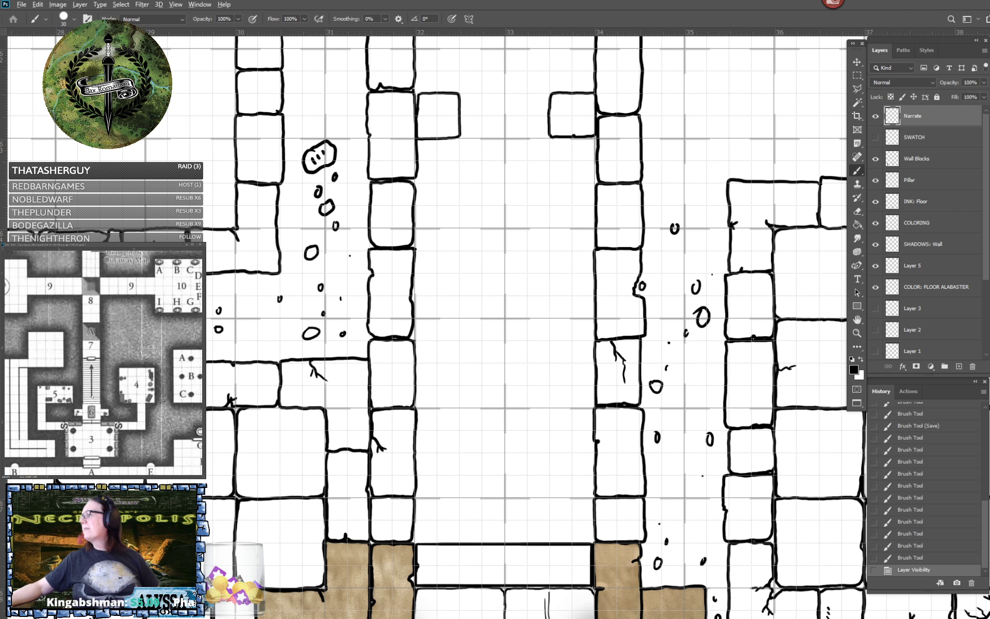
Examine the stairway between areas 6 and 7 on the reference map document.
{"action": "key", "text": "ctrl+minus"}
{"action": "left_click", "coordinate": [101, 393]}
{"action": "scroll", "coordinate": [100, 393], "scroll_direction": "down", "scroll_amount": 12}
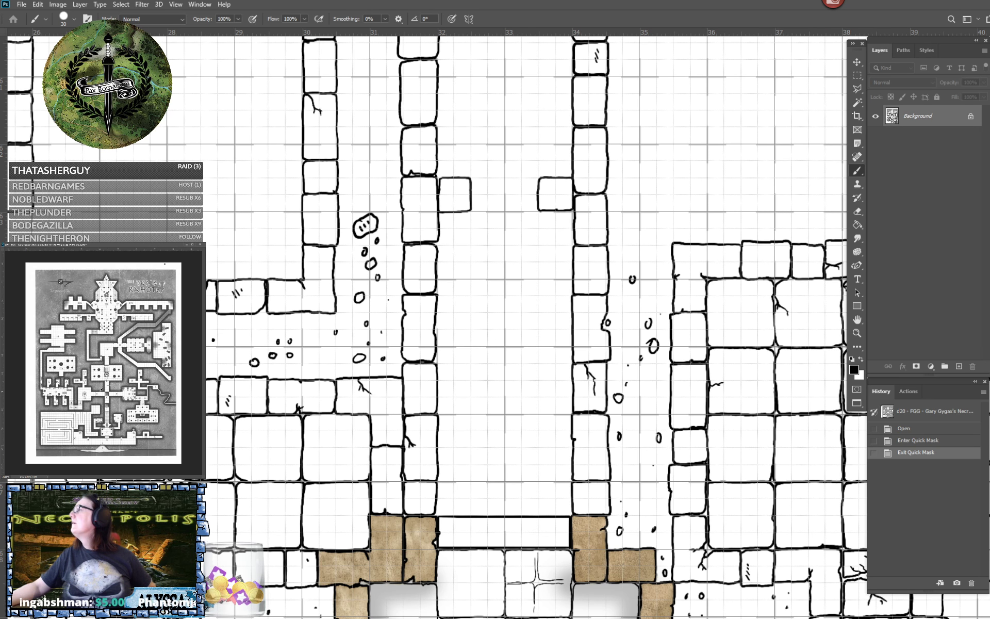
{"action": "scroll", "coordinate": [100, 392], "scroll_direction": "up", "scroll_amount": 10}
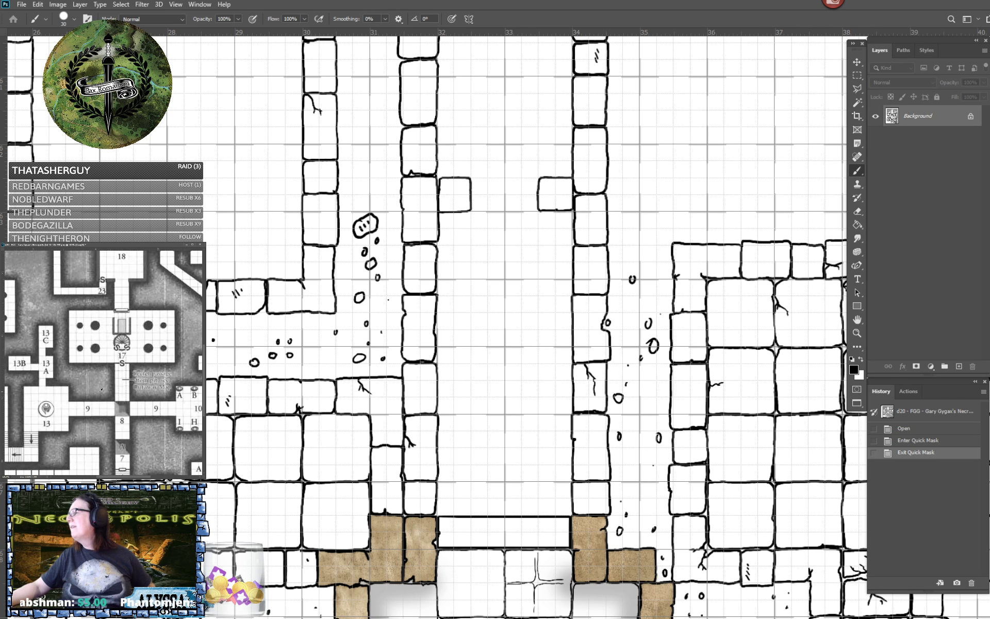
{"action": "left_click_drag", "start_coordinate": [52, 405], "coordinate": [57, 327]}
{"action": "left_click_drag", "start_coordinate": [139, 395], "coordinate": [108, 351]}
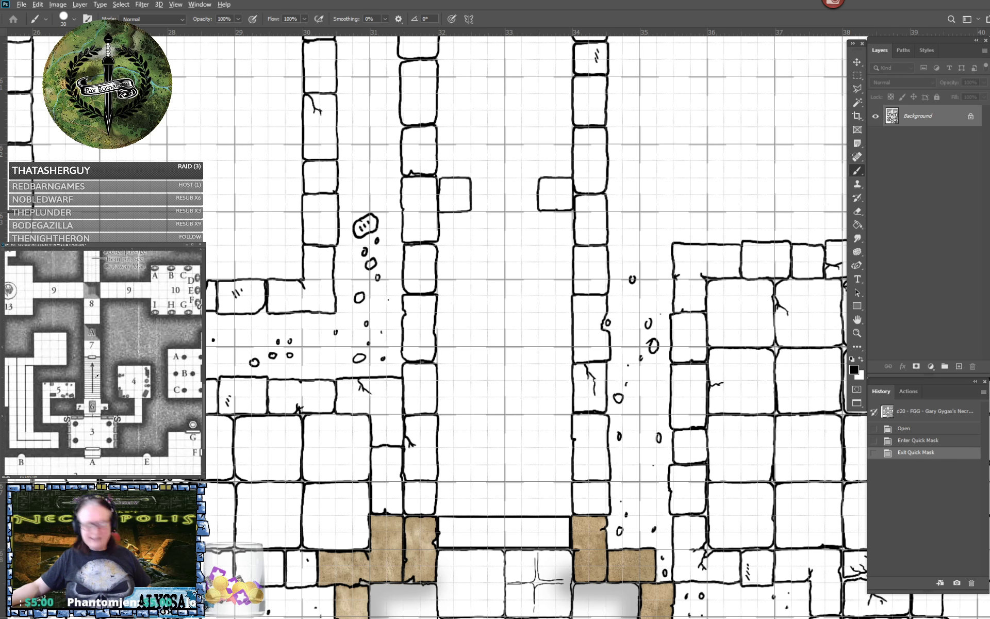
{"action": "scroll", "coordinate": [104, 375], "scroll_direction": "up", "scroll_amount": 5}
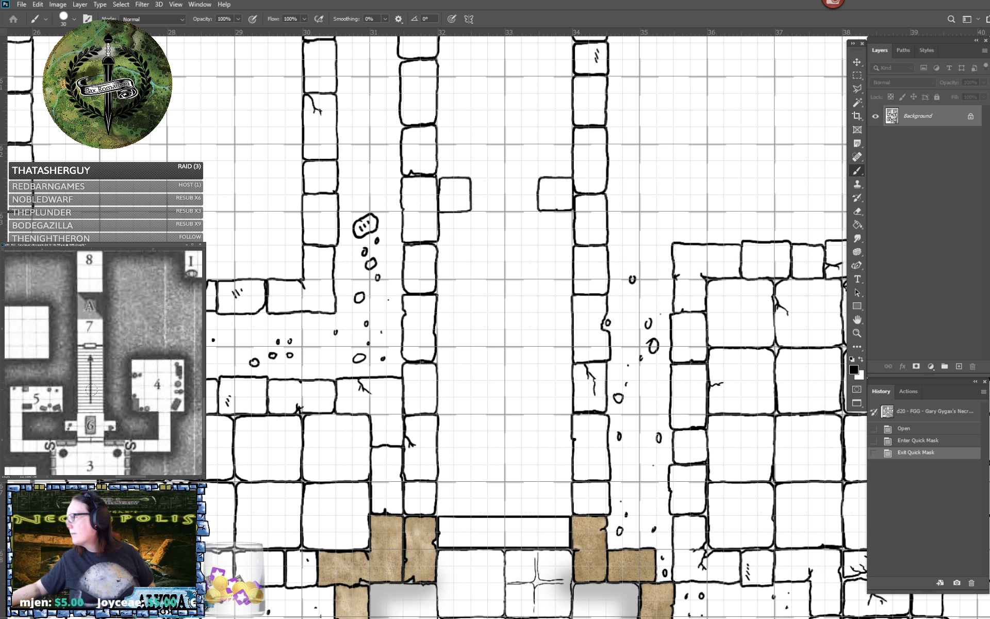
{"action": "scroll", "coordinate": [92, 389], "scroll_direction": "down", "scroll_amount": 2}
{"action": "left_click_drag", "start_coordinate": [94, 370], "coordinate": [91, 374]}
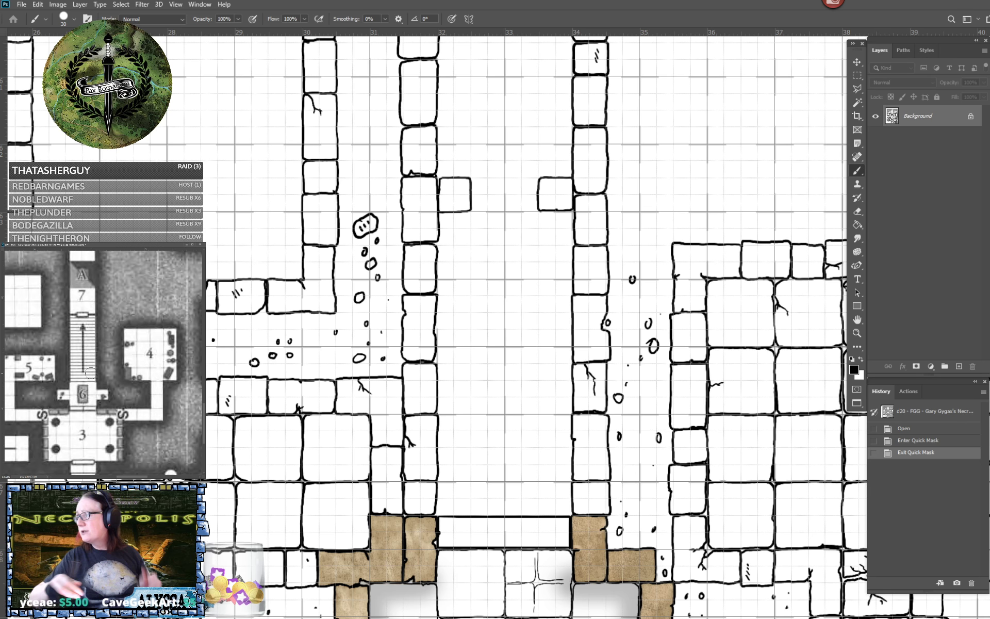
{"action": "left_click_drag", "start_coordinate": [506, 330], "coordinate": [545, 308]}
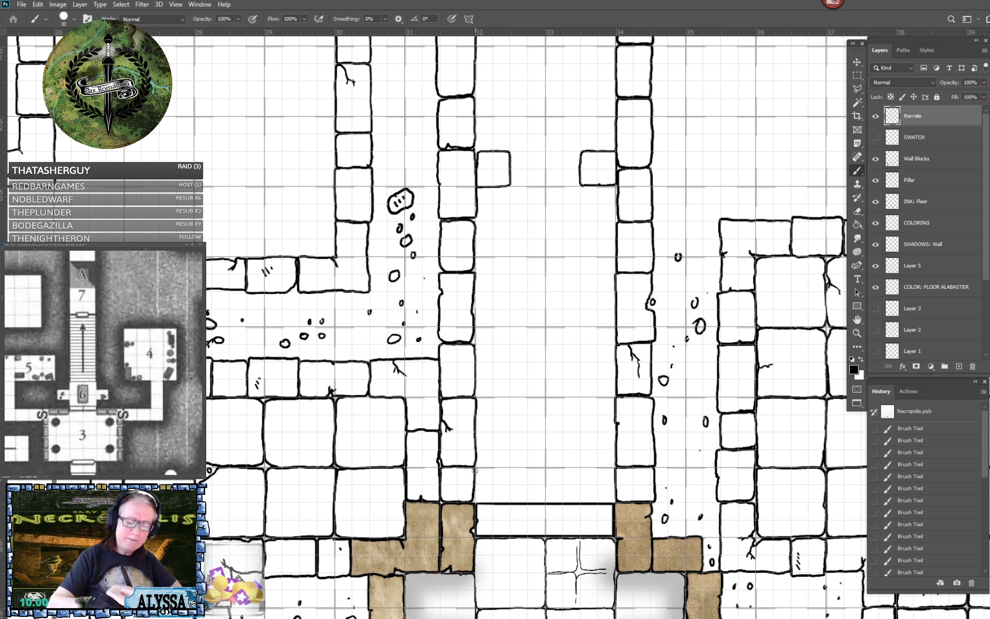
{"action": "left_click_drag", "start_coordinate": [474, 466], "coordinate": [546, 467]}
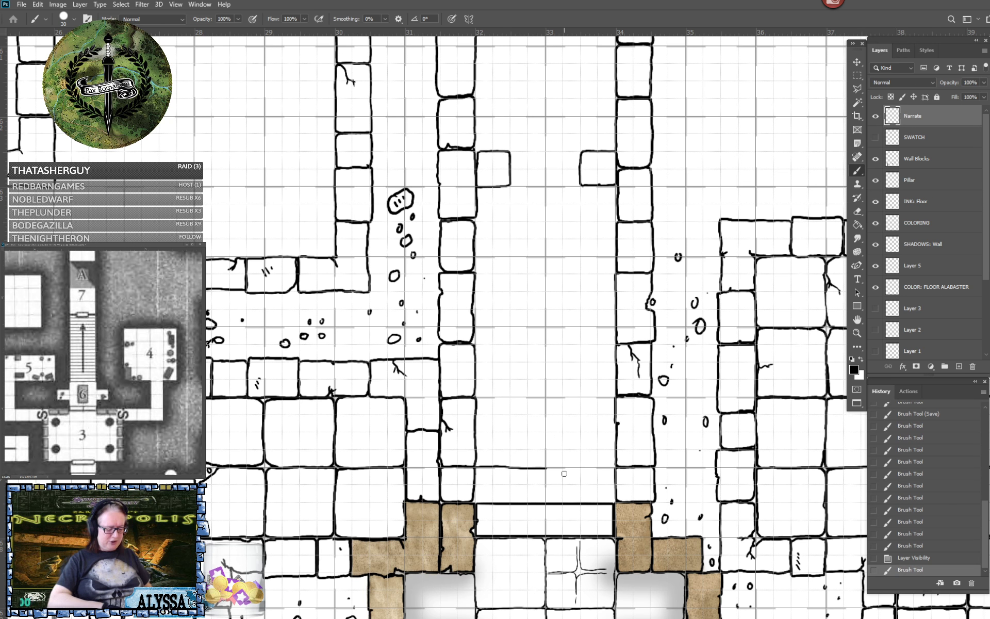
{"action": "key", "text": "ctrl+z"}
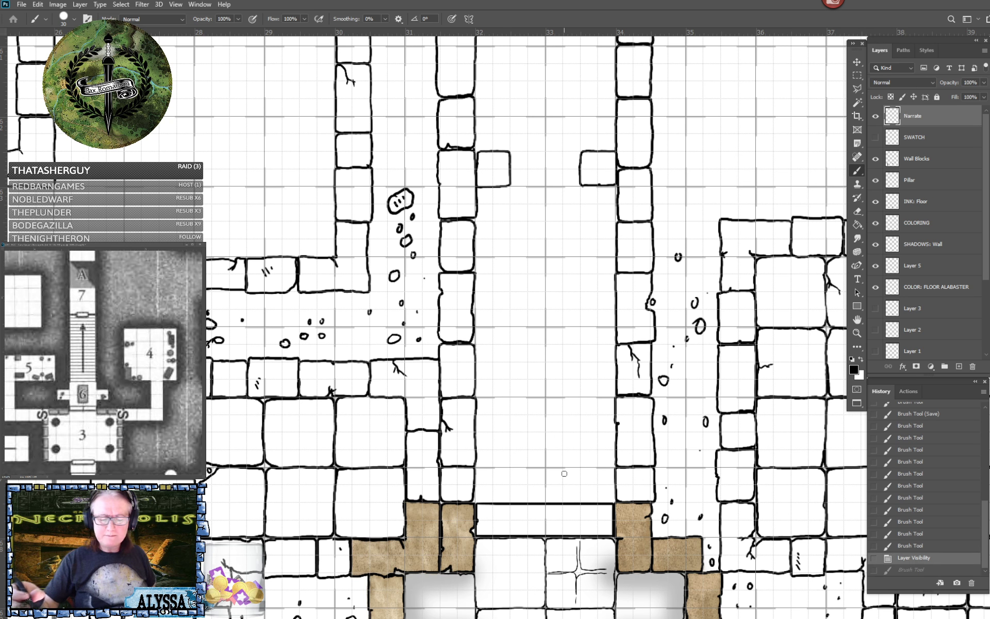
Set the foreground colour to red (#c74f4f) and draw a guide line across the corridor half a square north of the inked rectangle.
{"action": "left_click", "coordinate": [853, 369]}
{"action": "left_click_drag", "start_coordinate": [496, 424], "coordinate": [484, 414]}
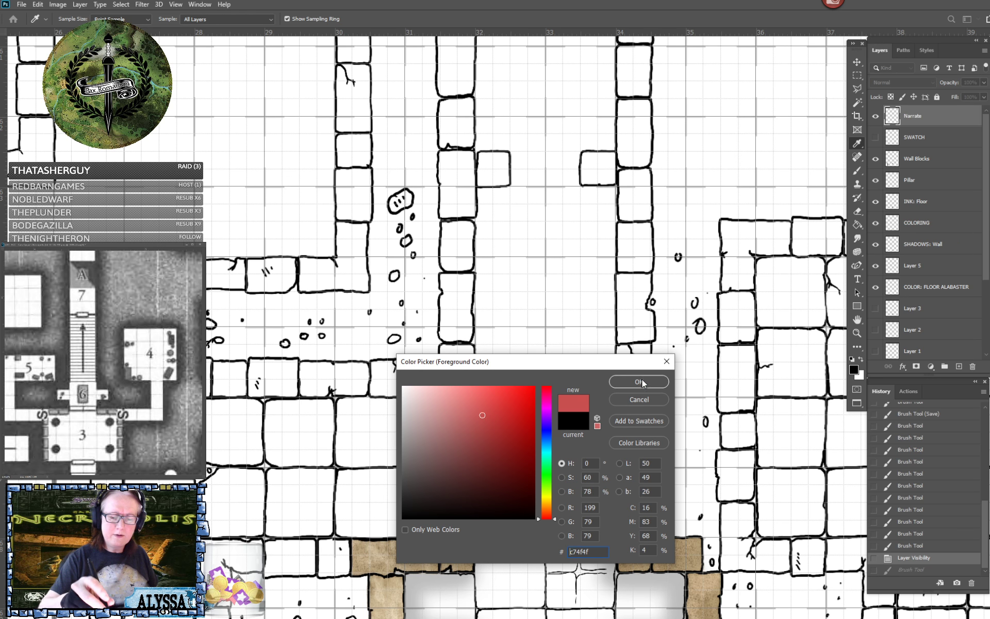
{"action": "left_click", "coordinate": [641, 382]}
{"action": "mouse_move", "coordinate": [475, 479]}
{"action": "left_mouse_down"}
{"action": "mouse_move", "coordinate": [481, 467]}
{"action": "mouse_move", "coordinate": [613, 471]}
{"action": "left_mouse_up"}
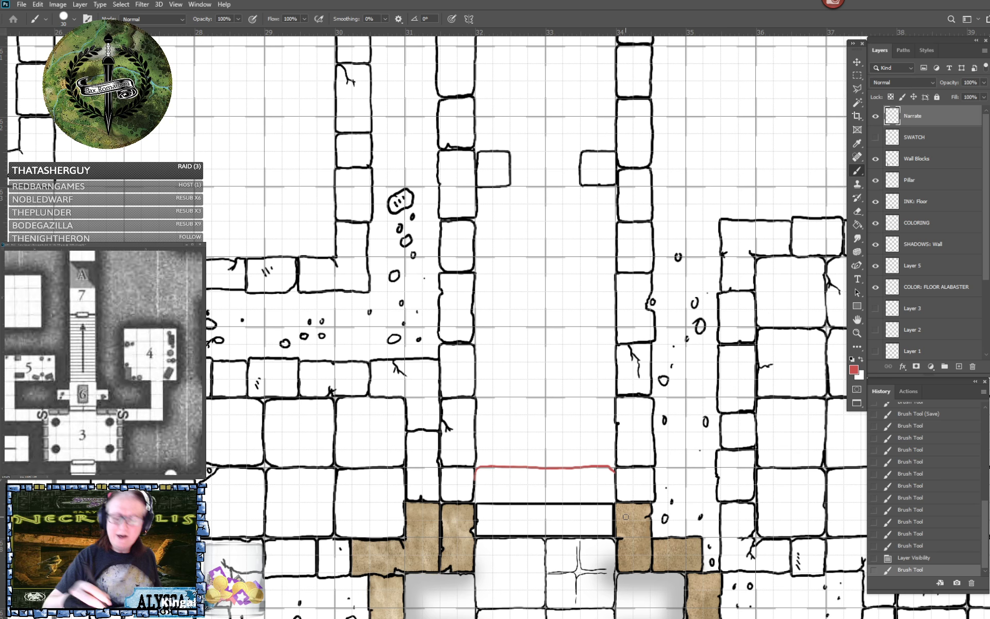
Give the Narrate layer a bright red Color Overlay in Normal blend mode at 100% opacity.
{"action": "double_click", "coordinate": [944, 118]}
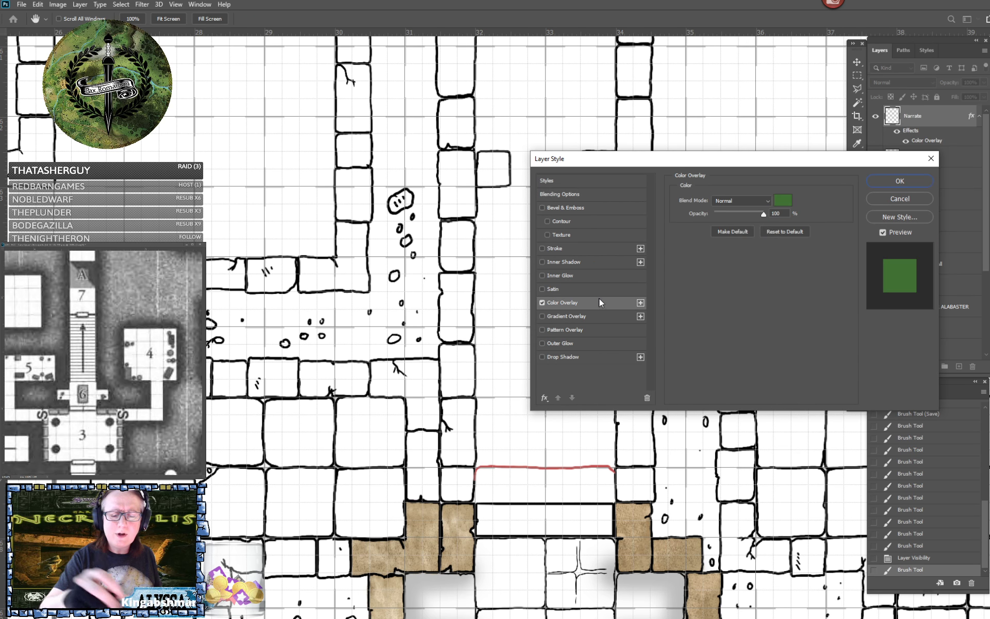
{"action": "left_click", "coordinate": [581, 303]}
{"action": "left_click", "coordinate": [782, 200]}
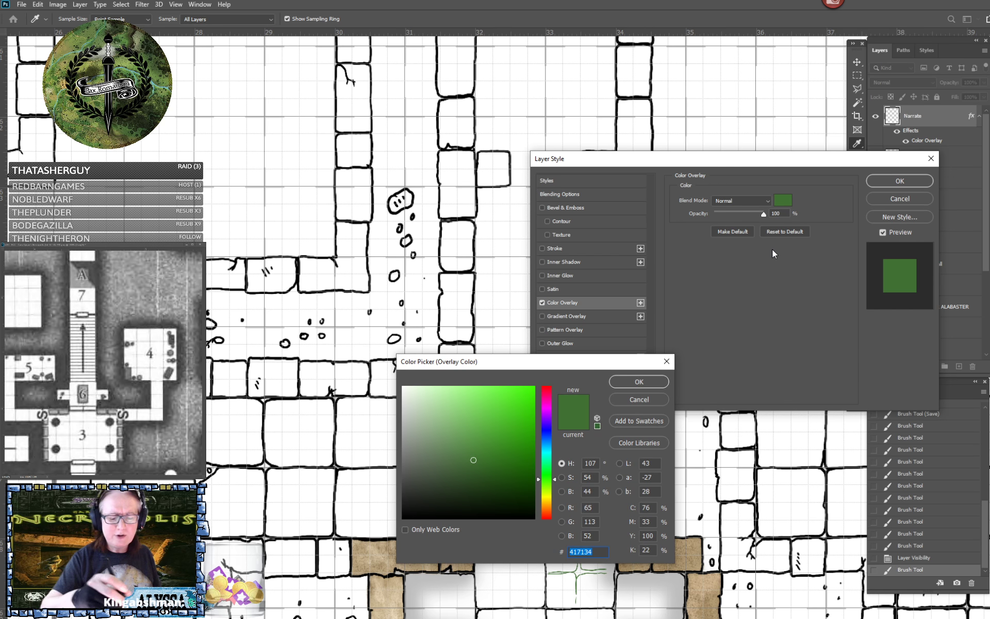
{"action": "left_click_drag", "start_coordinate": [547, 429], "coordinate": [546, 386]}
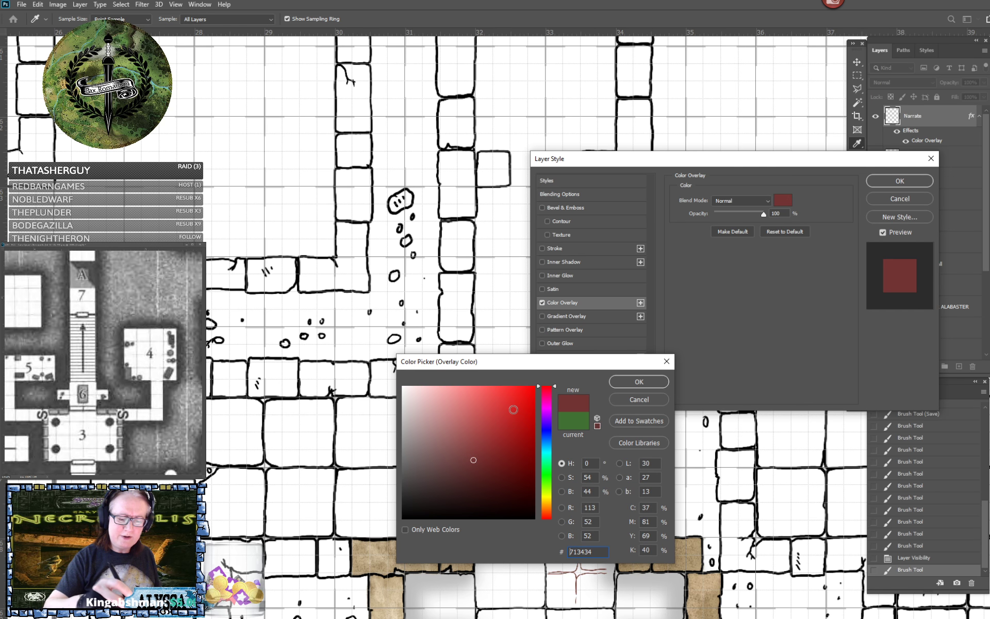
{"action": "left_click", "coordinate": [513, 409]}
{"action": "left_click", "coordinate": [639, 382]}
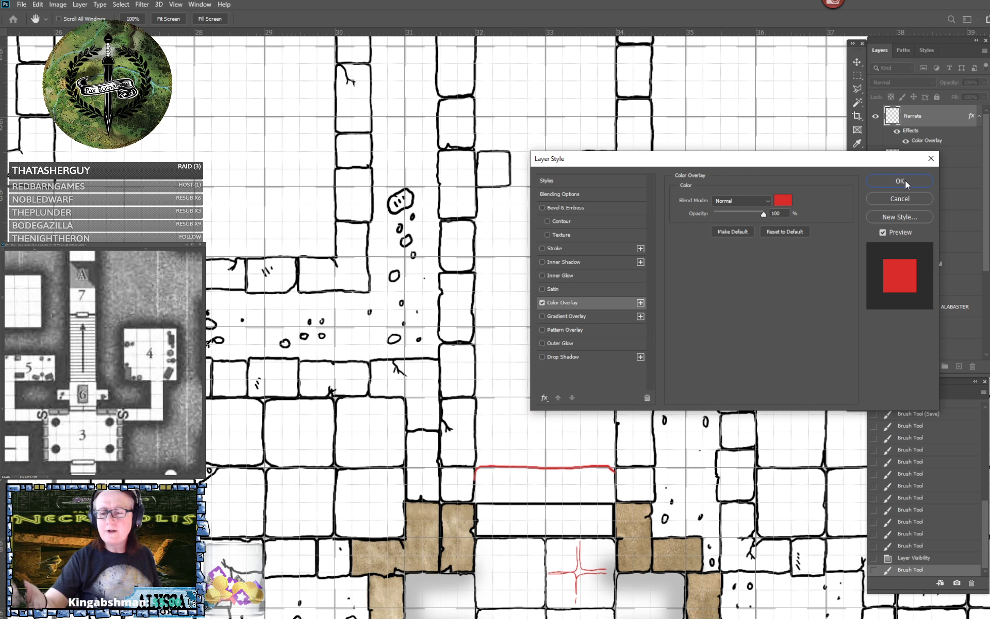
{"action": "left_click", "coordinate": [900, 181]}
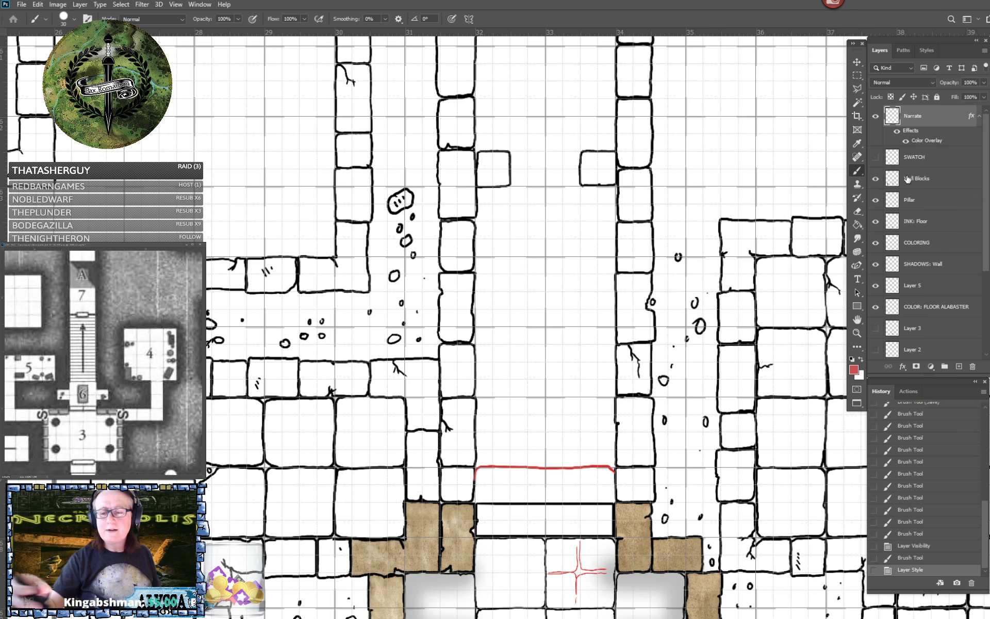
Sketch seven more step lines northward across the corridor at half-square intervals, erasing the extra line drawn along the facing blocks.
{"action": "left_click", "coordinate": [852, 360]}
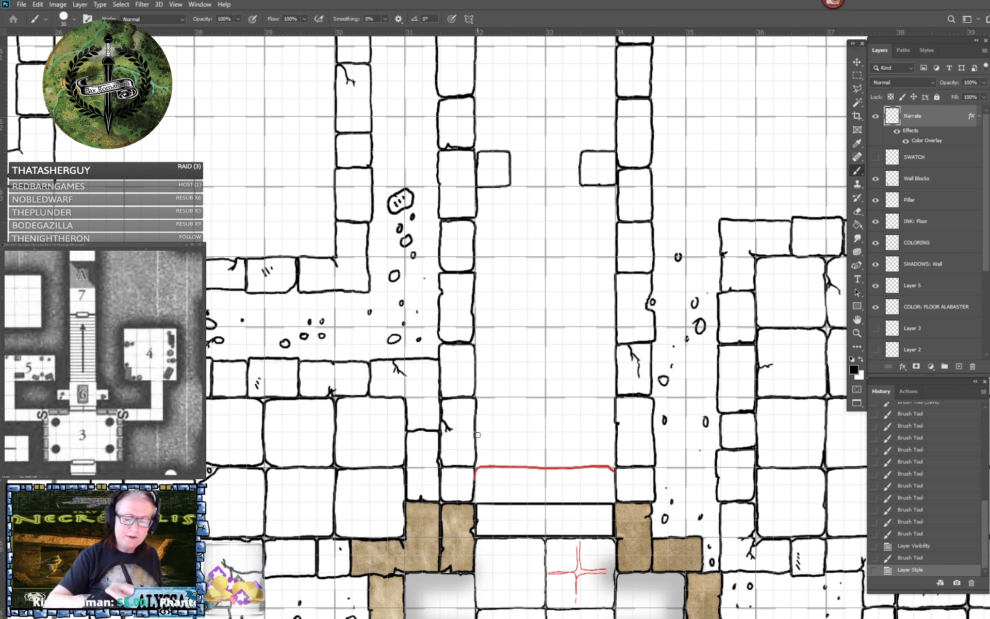
{"action": "left_click_drag", "start_coordinate": [478, 435], "coordinate": [609, 431]}
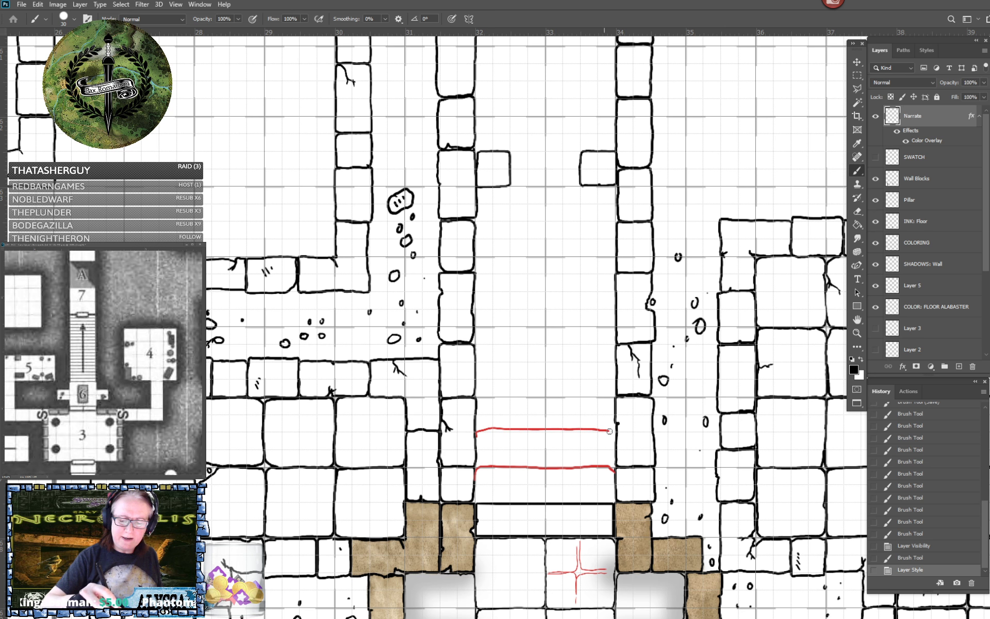
{"action": "left_click_drag", "start_coordinate": [477, 404], "coordinate": [614, 397]}
{"action": "mouse_move", "coordinate": [477, 377]}
{"action": "left_mouse_down"}
{"action": "mouse_move", "coordinate": [510, 359]}
{"action": "mouse_move", "coordinate": [616, 361]}
{"action": "left_mouse_up"}
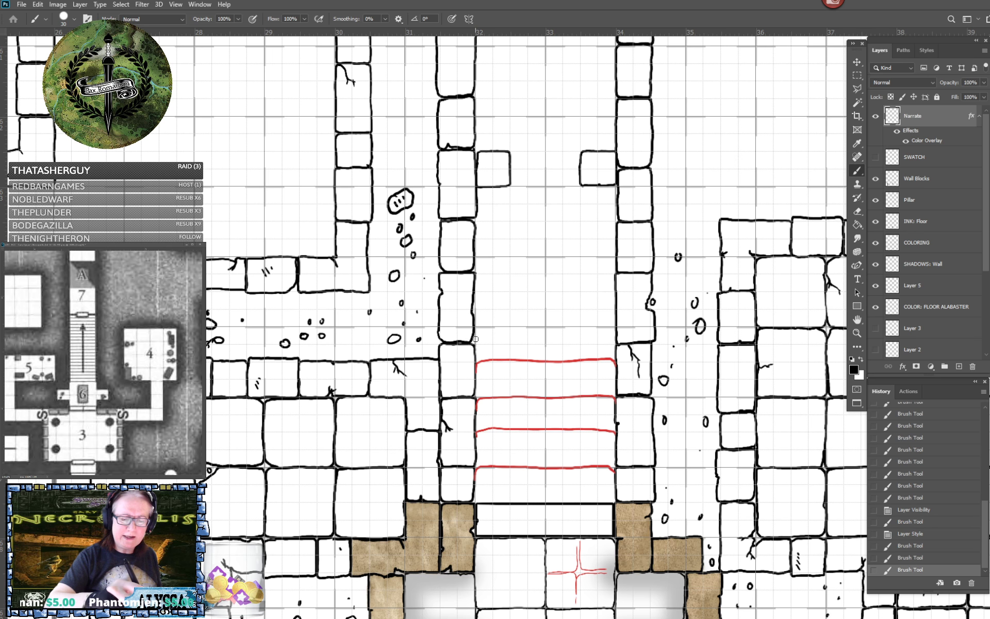
{"action": "mouse_move", "coordinate": [476, 339]}
{"action": "left_mouse_down"}
{"action": "mouse_move", "coordinate": [500, 326]}
{"action": "mouse_move", "coordinate": [616, 333]}
{"action": "left_mouse_up"}
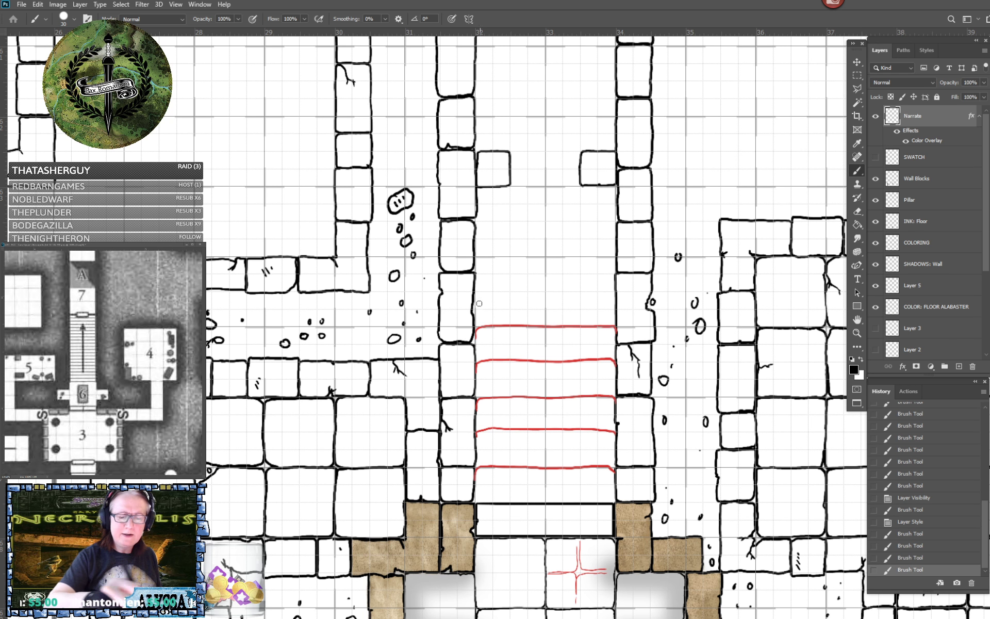
{"action": "mouse_move", "coordinate": [476, 302]}
{"action": "left_mouse_down"}
{"action": "mouse_move", "coordinate": [520, 290]}
{"action": "mouse_move", "coordinate": [614, 292]}
{"action": "left_mouse_up"}
{"action": "mouse_move", "coordinate": [476, 271]}
{"action": "left_mouse_down"}
{"action": "mouse_move", "coordinate": [480, 258]}
{"action": "mouse_move", "coordinate": [541, 254]}
{"action": "mouse_move", "coordinate": [601, 254]}
{"action": "mouse_move", "coordinate": [616, 266]}
{"action": "left_mouse_up"}
{"action": "mouse_move", "coordinate": [476, 241]}
{"action": "left_mouse_down"}
{"action": "mouse_move", "coordinate": [498, 220]}
{"action": "mouse_move", "coordinate": [616, 219]}
{"action": "mouse_move", "coordinate": [617, 228]}
{"action": "left_mouse_up"}
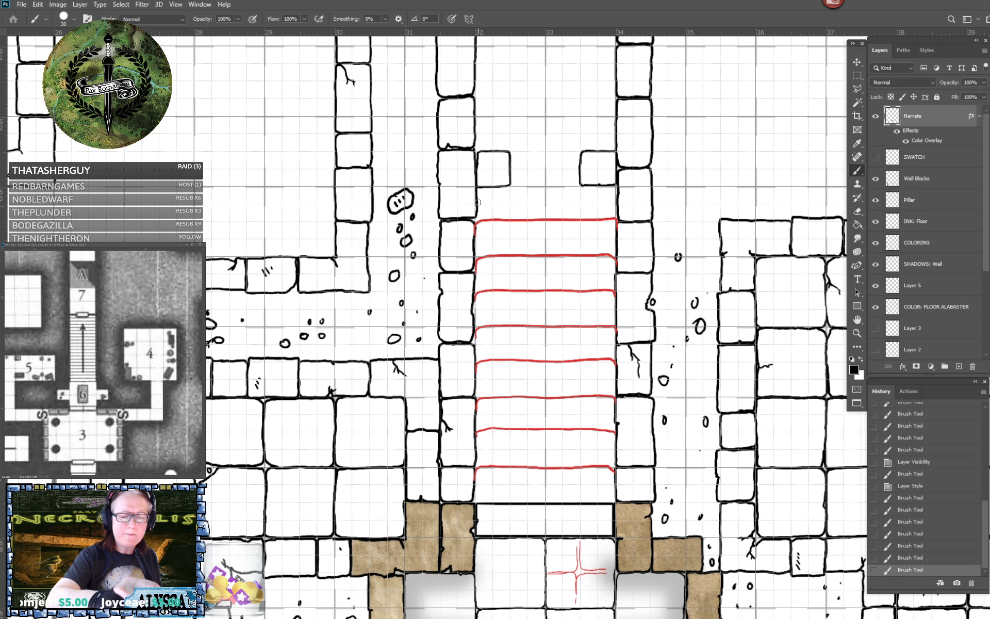
{"action": "mouse_move", "coordinate": [477, 204]}
{"action": "left_mouse_down"}
{"action": "mouse_move", "coordinate": [515, 184]}
{"action": "mouse_move", "coordinate": [574, 183]}
{"action": "mouse_move", "coordinate": [613, 185]}
{"action": "mouse_move", "coordinate": [618, 203]}
{"action": "left_mouse_up"}
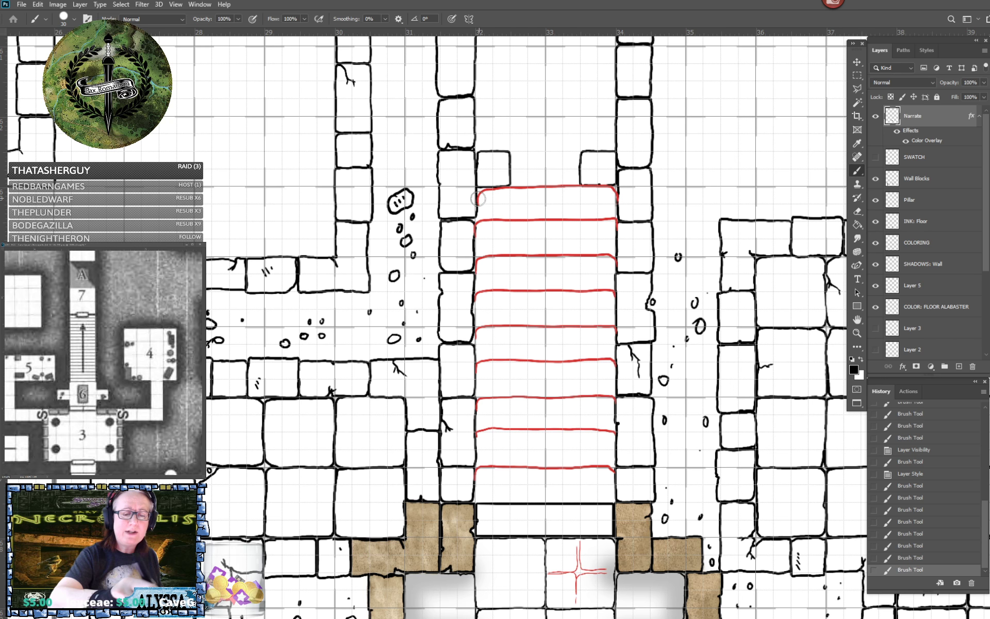
{"action": "left_click_drag", "start_coordinate": [478, 187], "coordinate": [609, 184]}
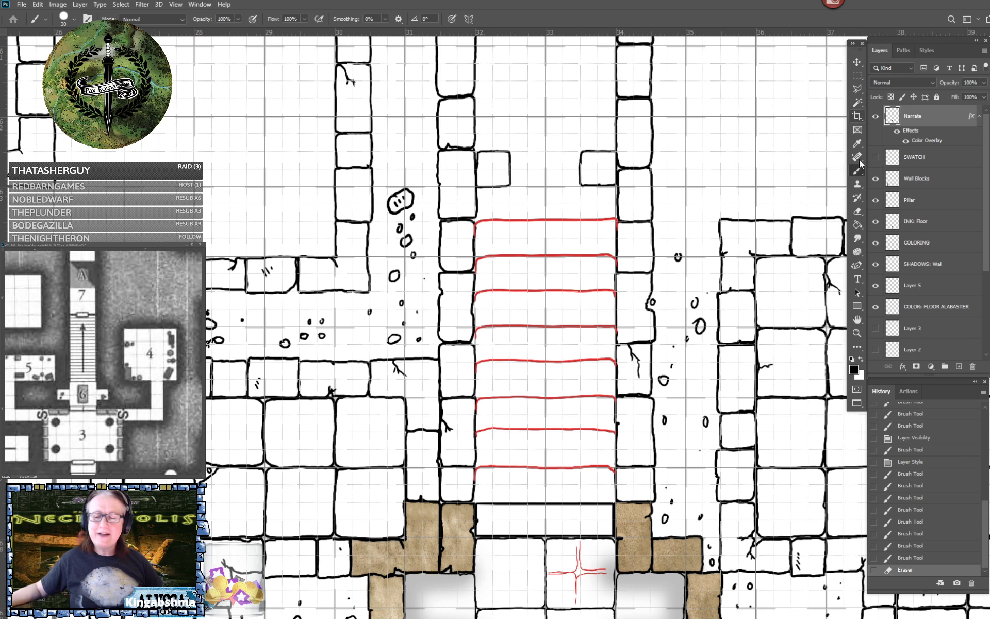
With a much smaller hard round brush, draw two straight guide lines from the lowest red line's ends to half a square inside the northernmost line's ends.
{"action": "left_click", "coordinate": [75, 20]}
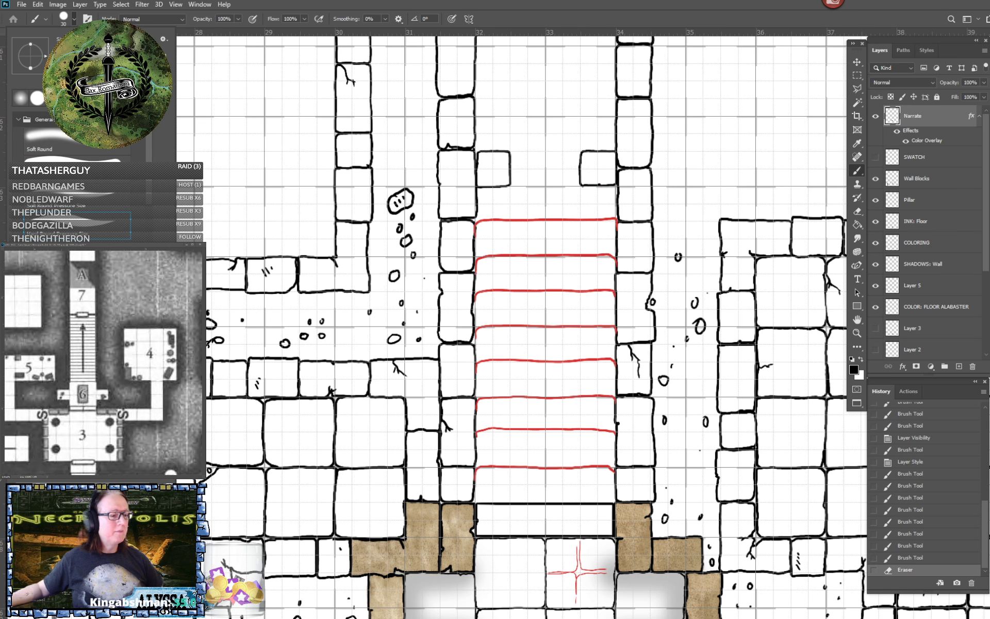
{"action": "left_click", "coordinate": [77, 169]}
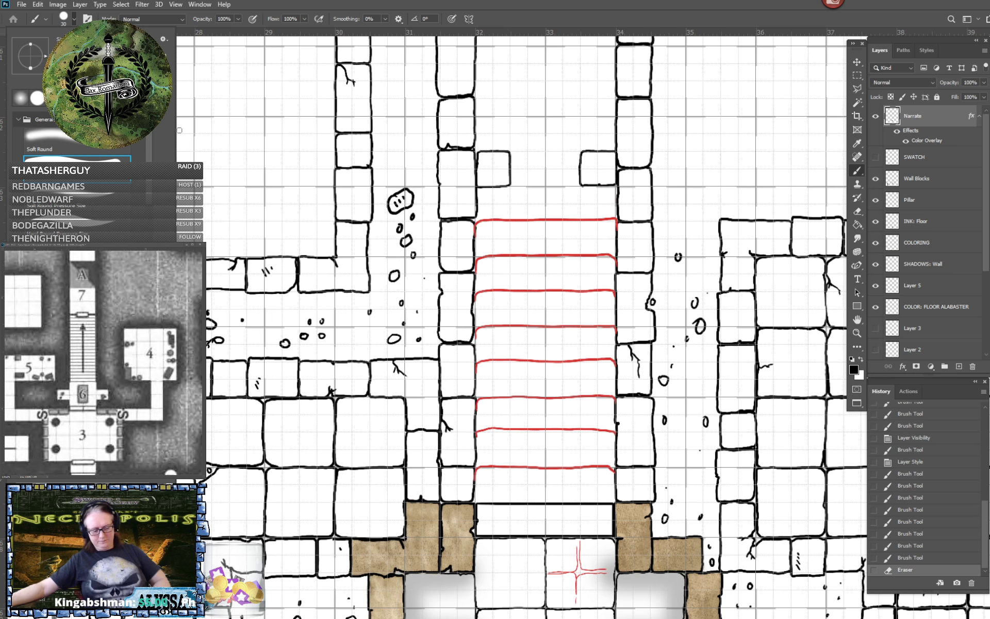
{"action": "key", "text": "bracketleft"}
{"action": "key", "text": "bracketleft"}
{"action": "key", "text": "bracketleft"}
{"action": "key", "text": "bracketleft"}
{"action": "key", "text": "bracketleft"}
{"action": "key", "text": "bracketleft"}
{"action": "key", "text": "bracketleft"}
{"action": "key", "text": "bracketleft"}
{"action": "key", "text": "bracketleft"}
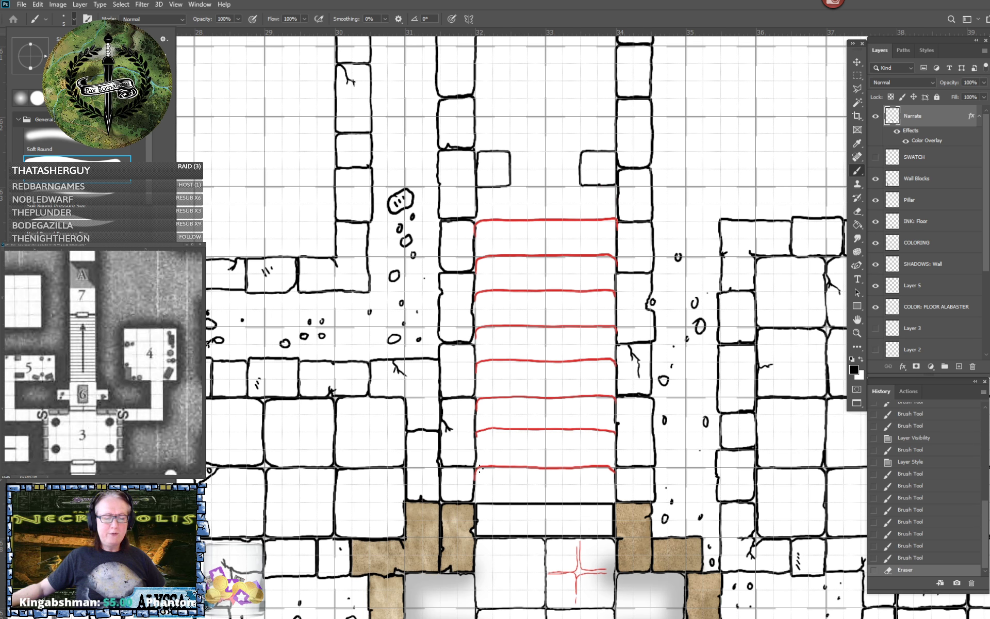
{"action": "left_click", "coordinate": [510, 314]}
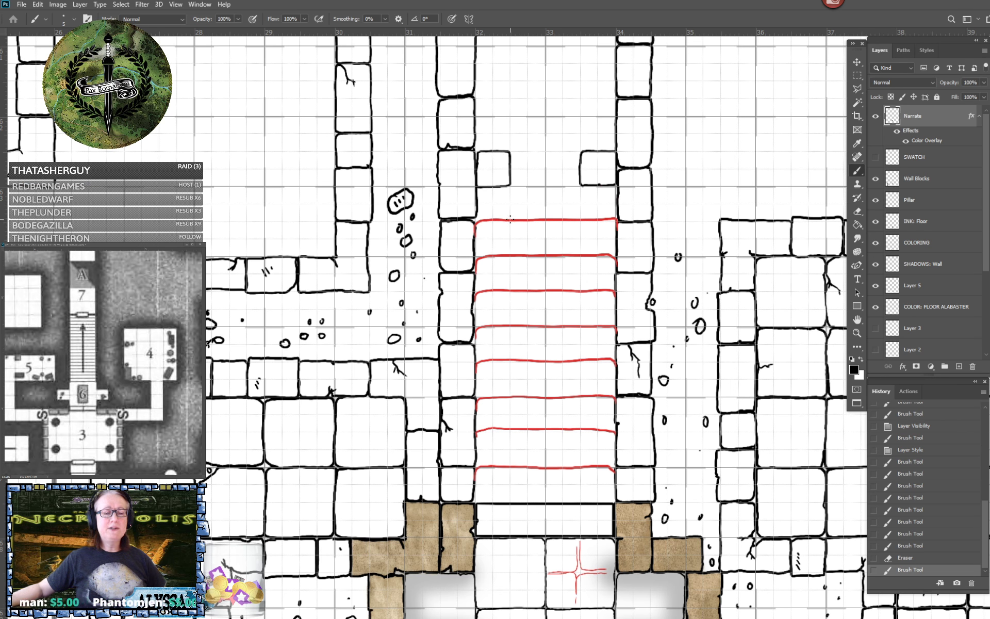
{"action": "left_click", "coordinate": [510, 219]}
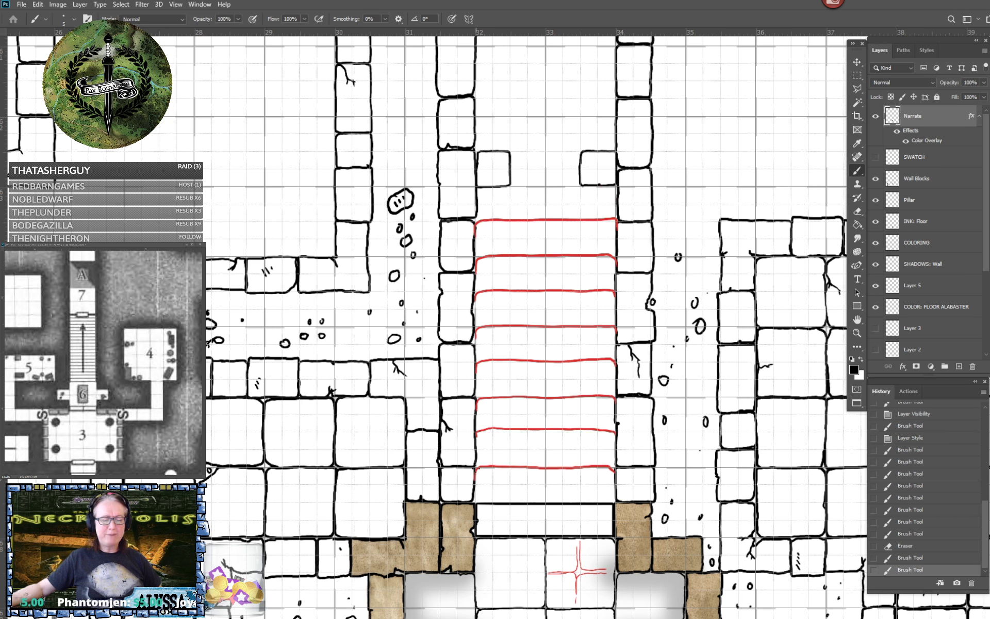
{"action": "left_click", "coordinate": [475, 481], "text": "shift"}
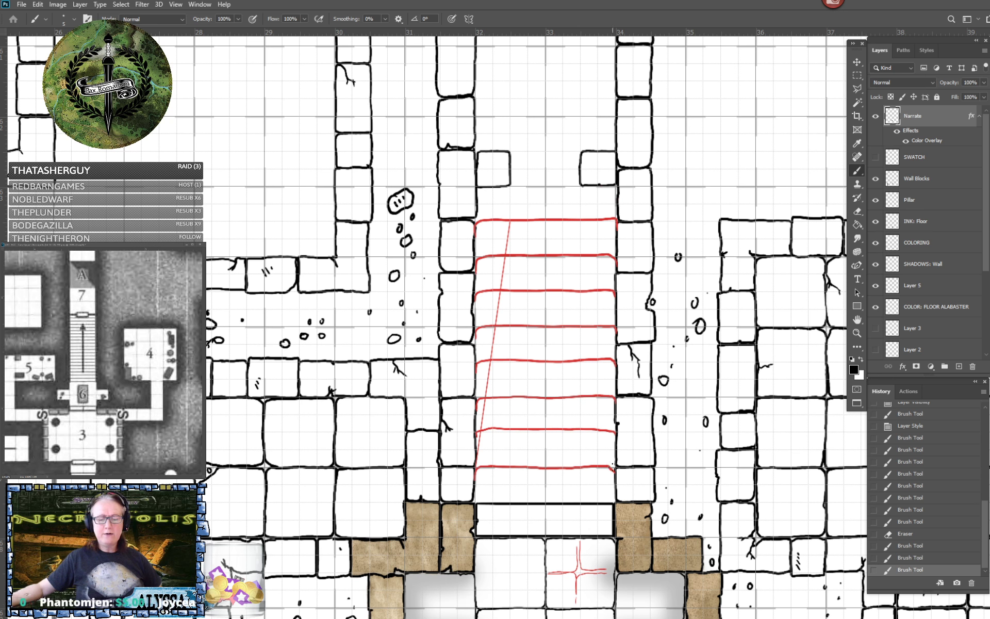
{"action": "left_click", "coordinate": [613, 468]}
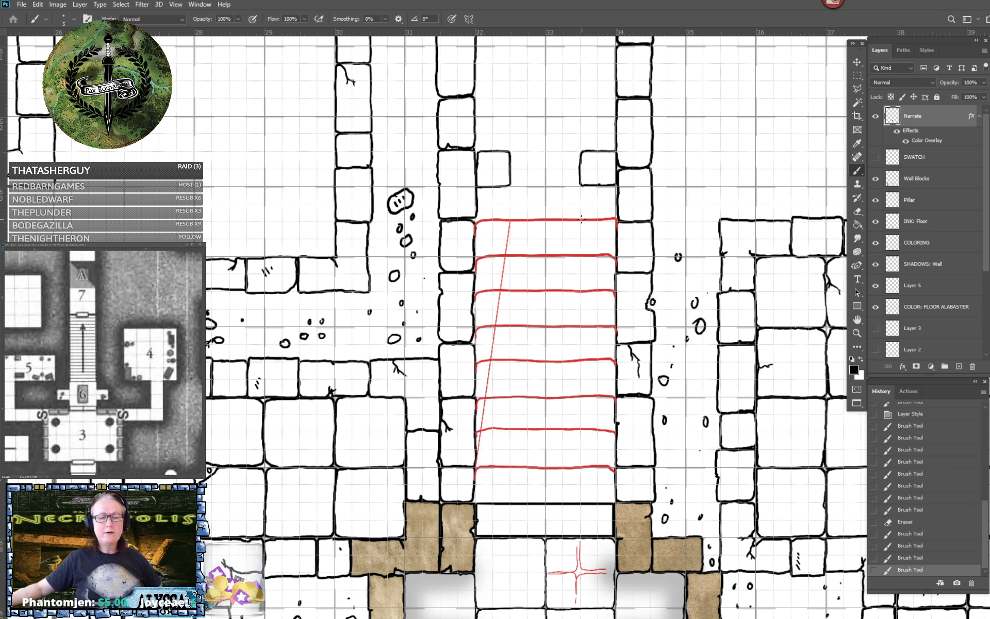
{"action": "left_click", "coordinate": [582, 220], "text": "shift"}
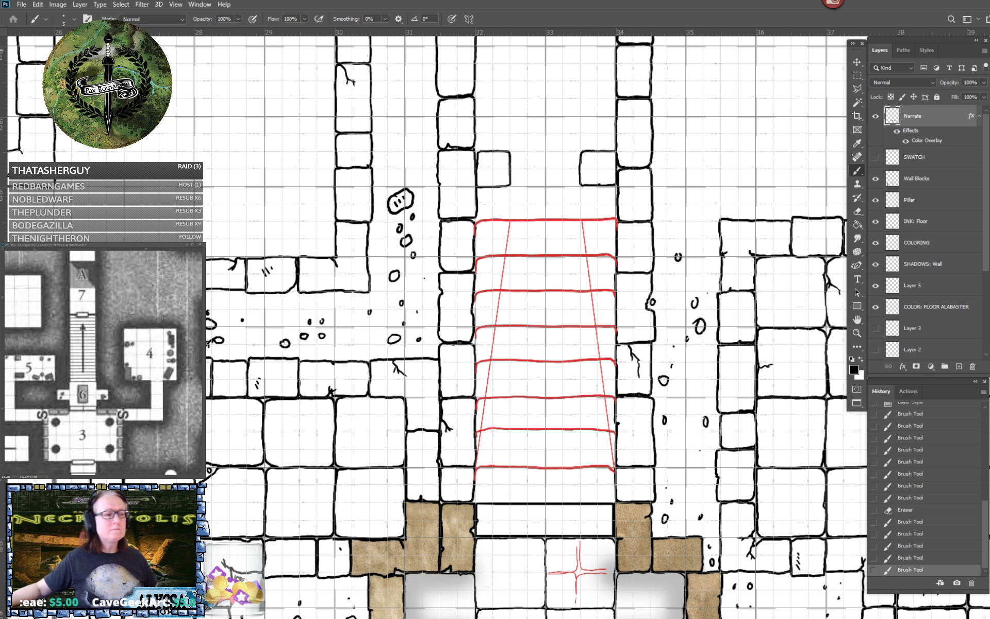
On the INK: Floor layer, ink the southernmost step line across the corridor using the pressure-sized hard round brush at size 30.
{"action": "left_click", "coordinate": [914, 222]}
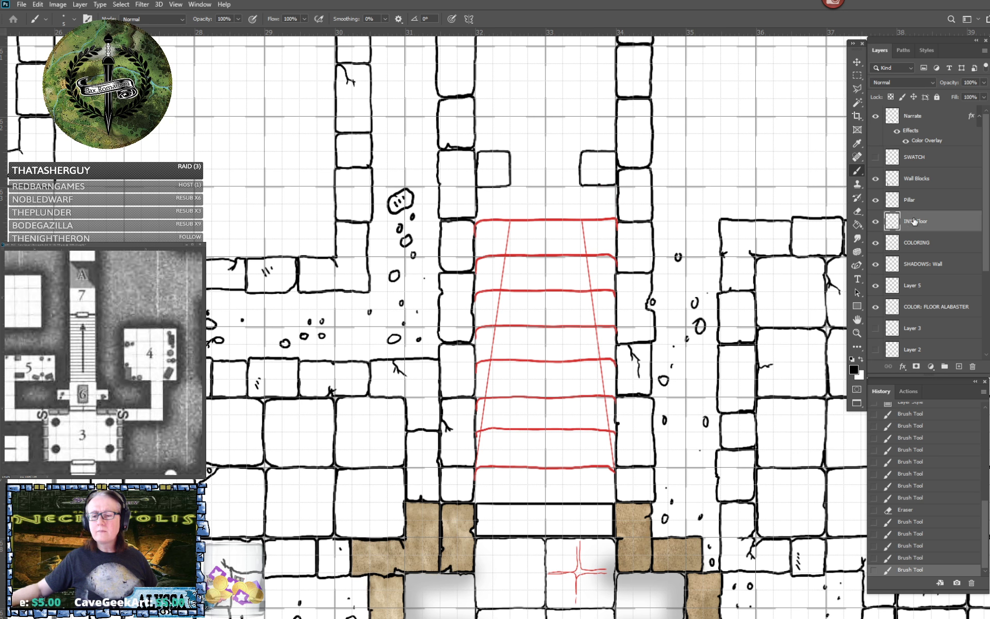
{"action": "left_click", "coordinate": [74, 20]}
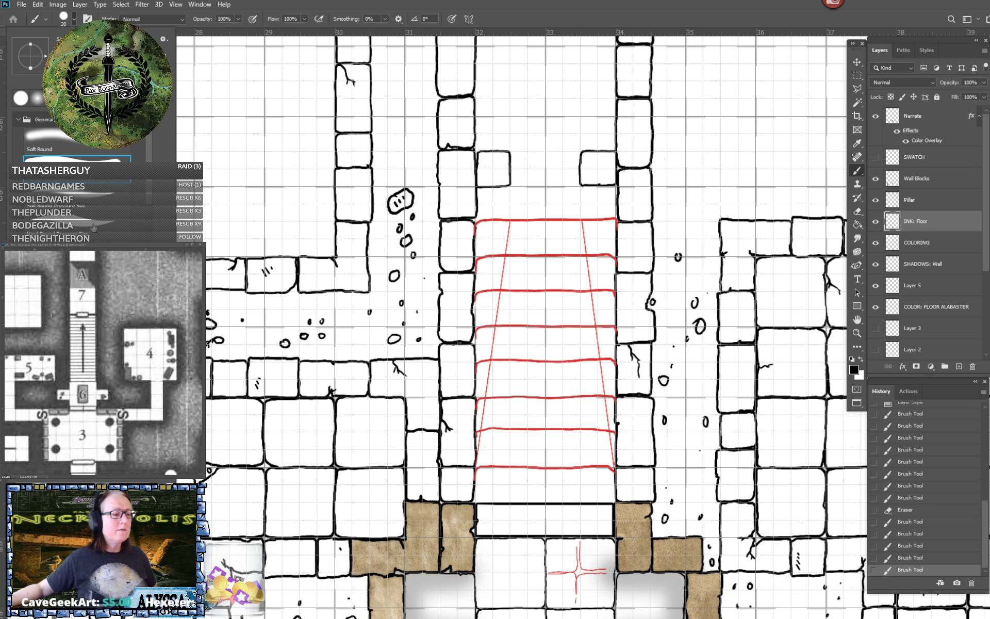
{"action": "left_click", "coordinate": [93, 229]}
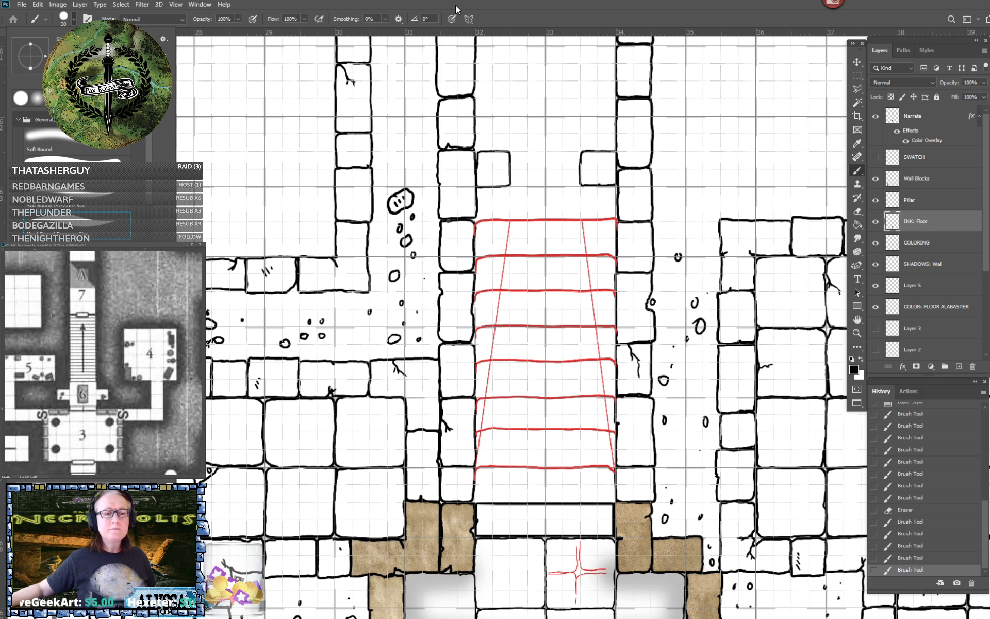
{"action": "left_click", "coordinate": [595, 16]}
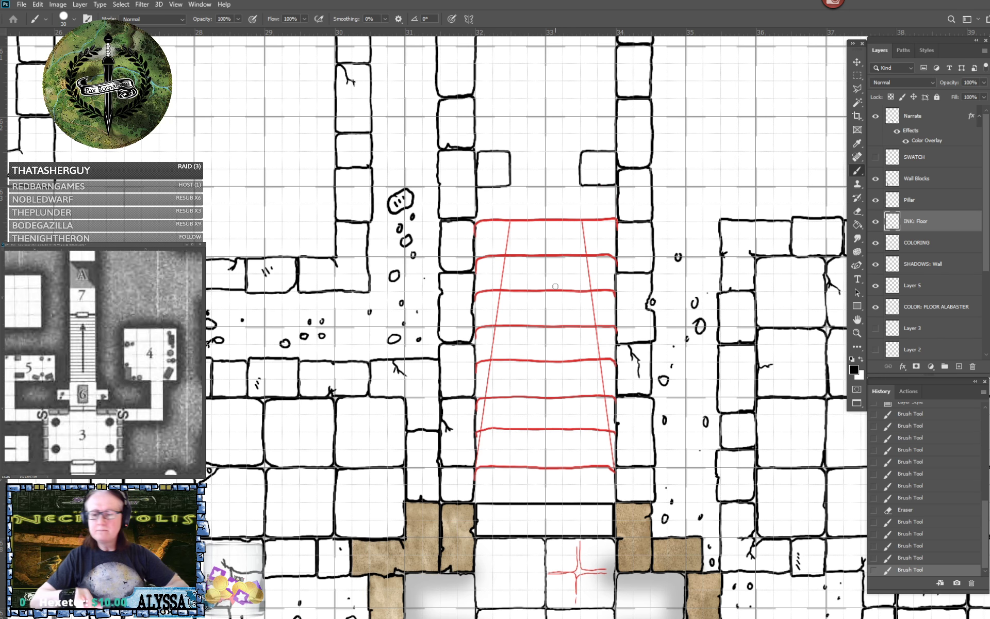
{"action": "scroll", "coordinate": [549, 493], "scroll_direction": "up", "scroll_amount": 2}
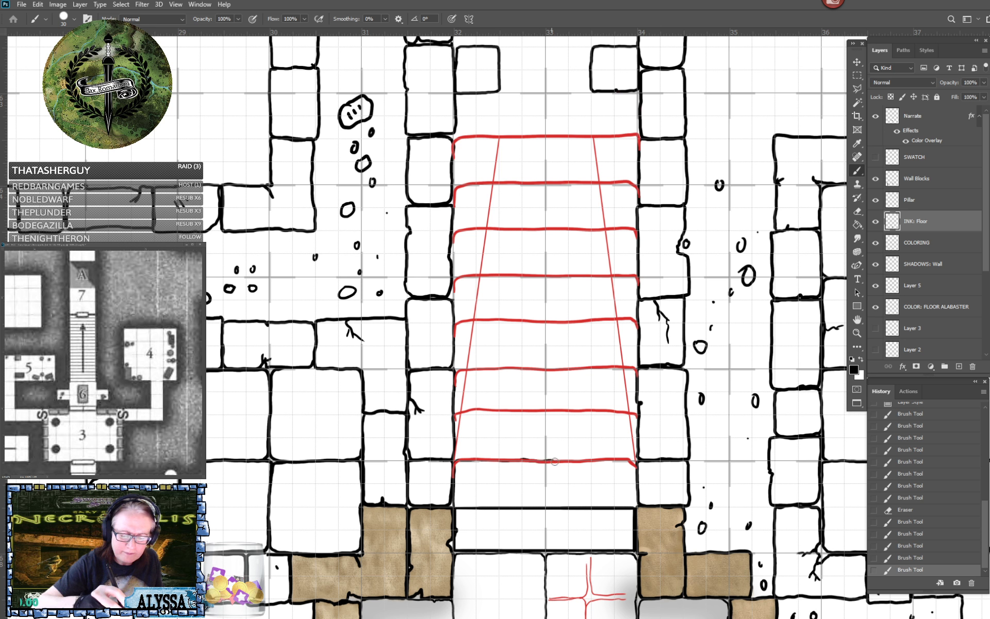
{"action": "mouse_move", "coordinate": [579, 463]}
{"action": "left_mouse_down"}
{"action": "mouse_move", "coordinate": [632, 462]}
{"action": "mouse_move", "coordinate": [639, 474]}
{"action": "left_mouse_up"}
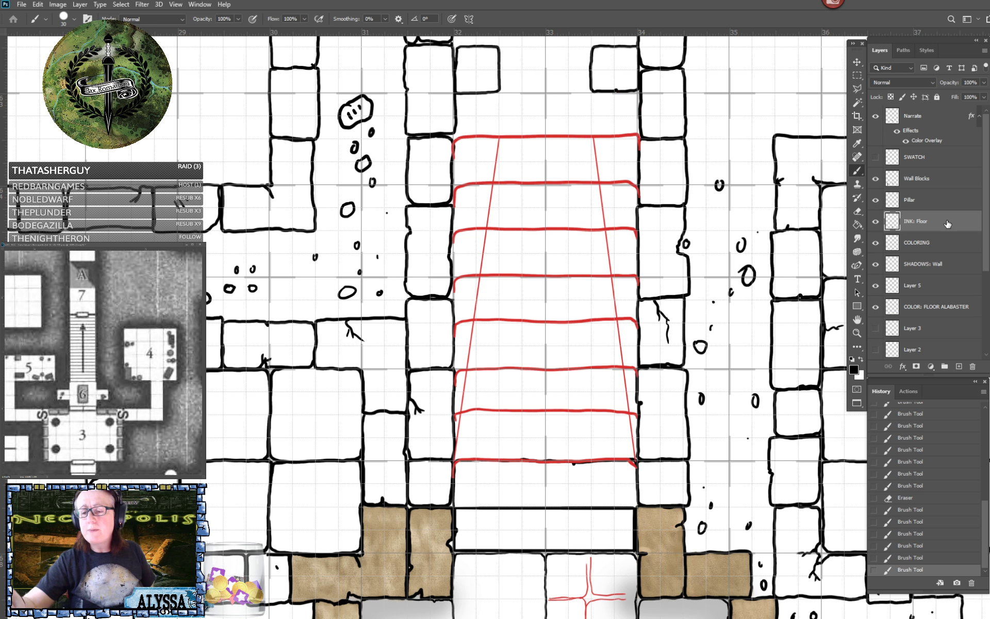
Reorder the layers so INK: Floor sits directly below COLORING and Narrate directly below INK: Floor.
{"action": "mouse_move", "coordinate": [947, 222]}
{"action": "left_mouse_down"}
{"action": "mouse_move", "coordinate": [946, 112]}
{"action": "mouse_move", "coordinate": [939, 245]}
{"action": "left_mouse_up"}
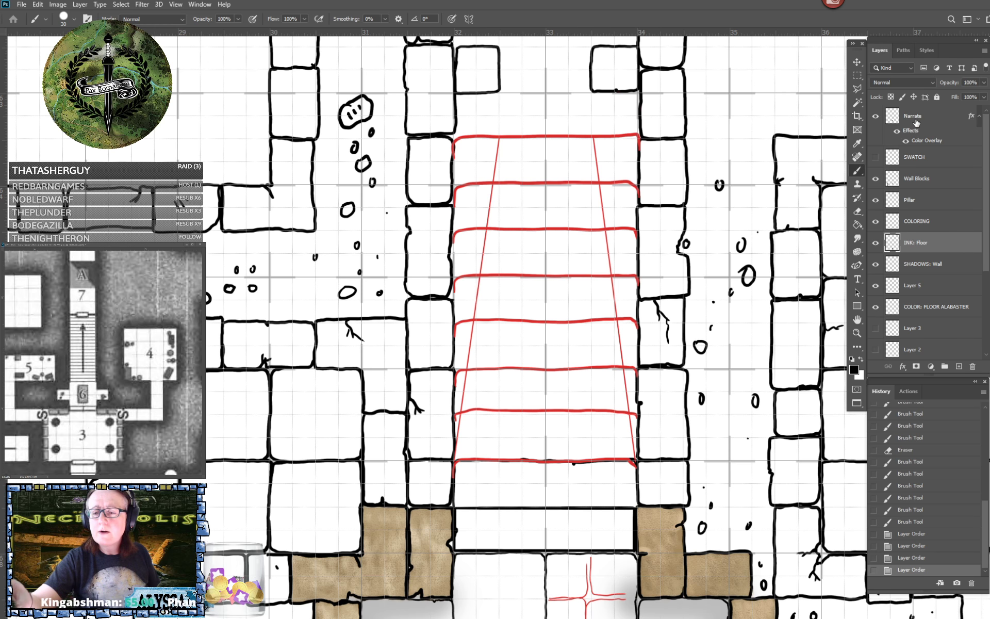
{"action": "left_click_drag", "start_coordinate": [926, 118], "coordinate": [927, 253]}
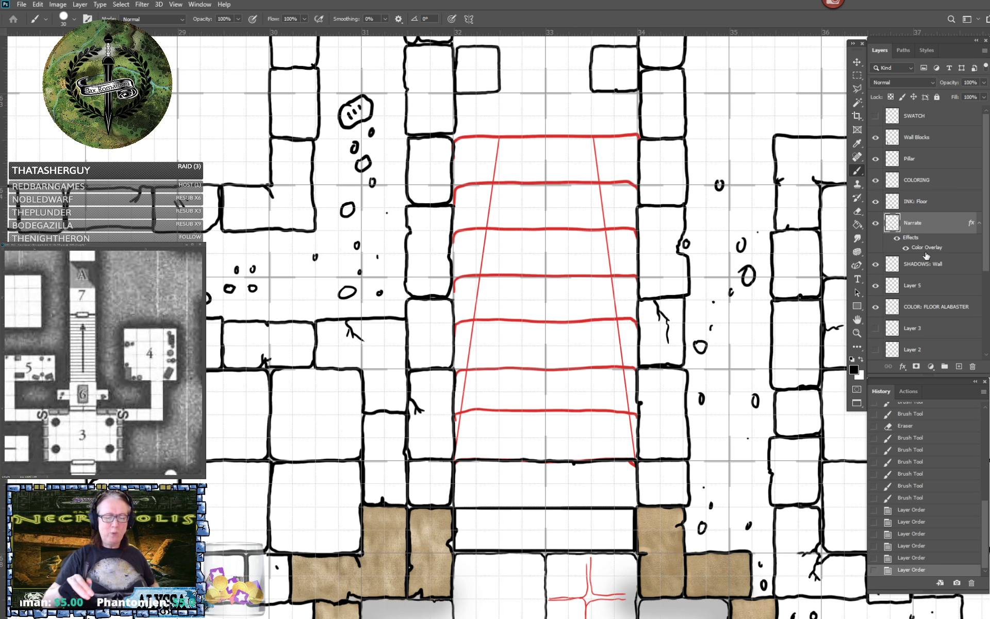
{"action": "left_click_drag", "start_coordinate": [545, 320], "coordinate": [520, 316]}
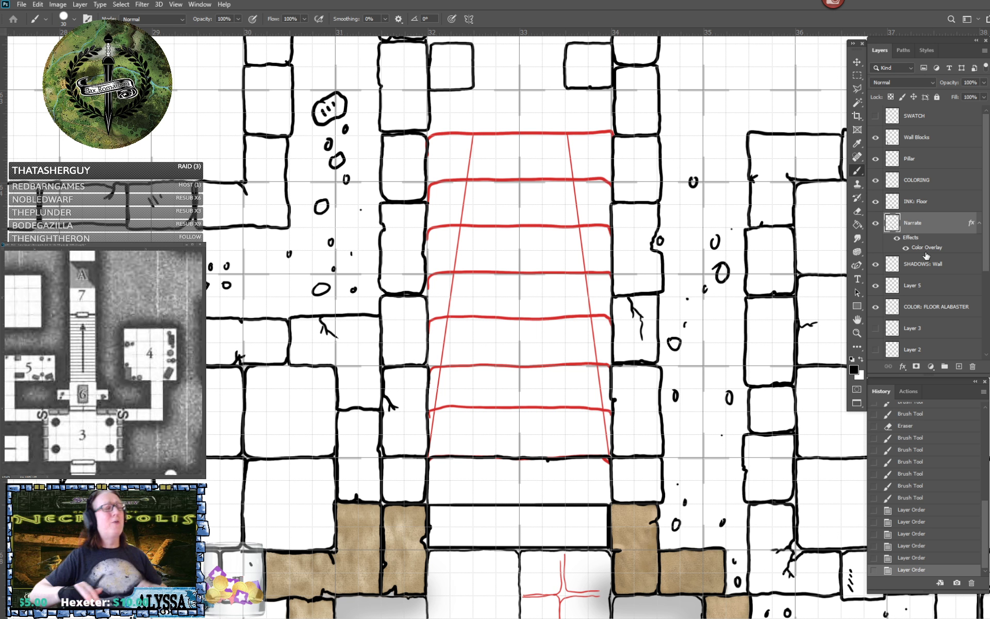
{"action": "key", "text": "ctrl+plus"}
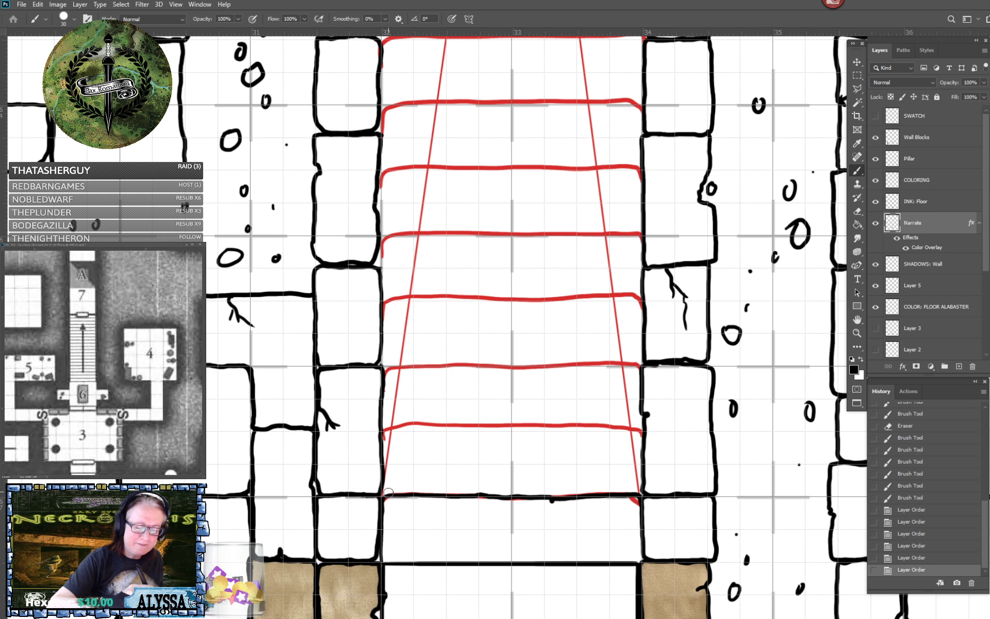
On the INK: Floor layer, ink the lowest step's two sides and upper edge, half a square deep, just inside the tapering red guides.
{"action": "left_click_drag", "start_coordinate": [388, 493], "coordinate": [395, 475]}
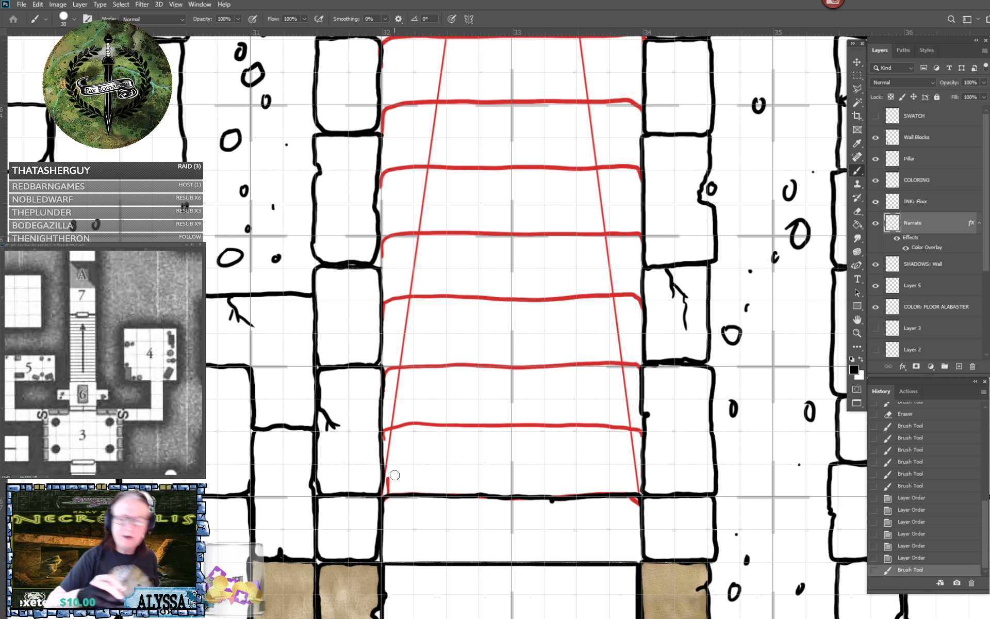
{"action": "left_click", "coordinate": [928, 203]}
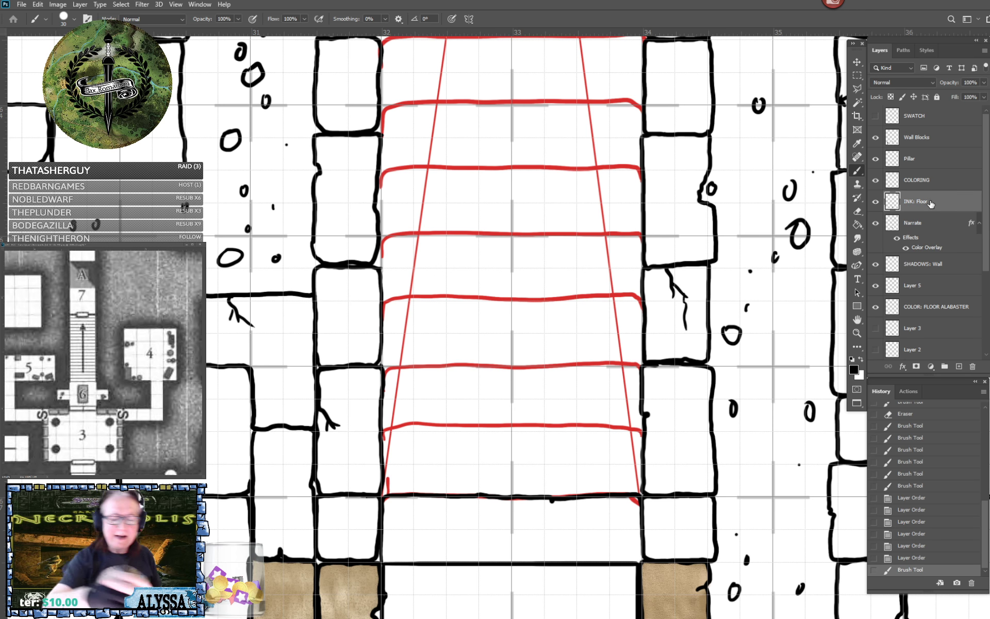
{"action": "left_click_drag", "start_coordinate": [389, 495], "coordinate": [387, 452]}
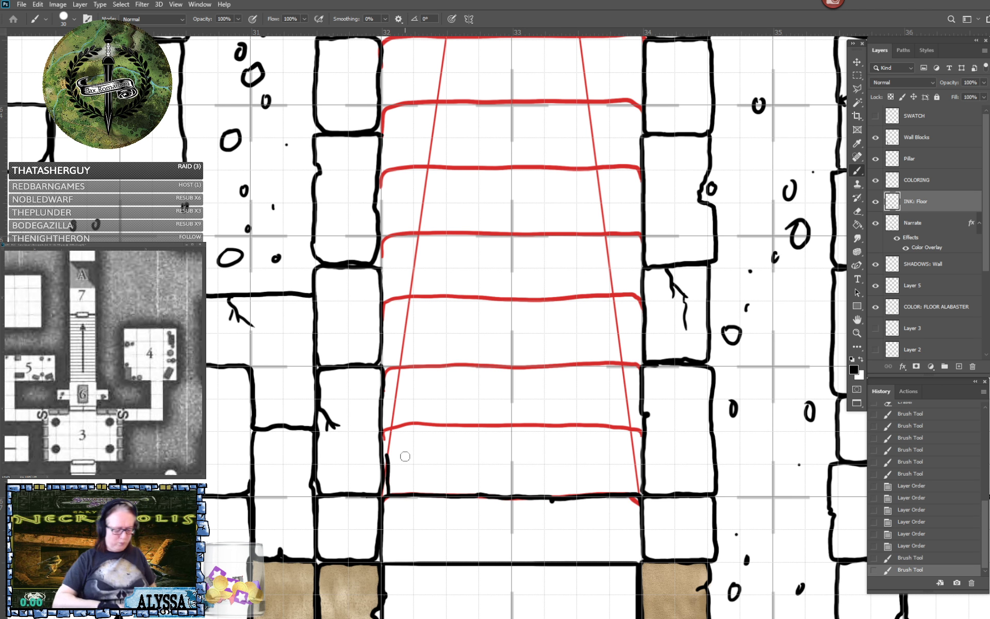
{"action": "key", "text": "ctrl+z"}
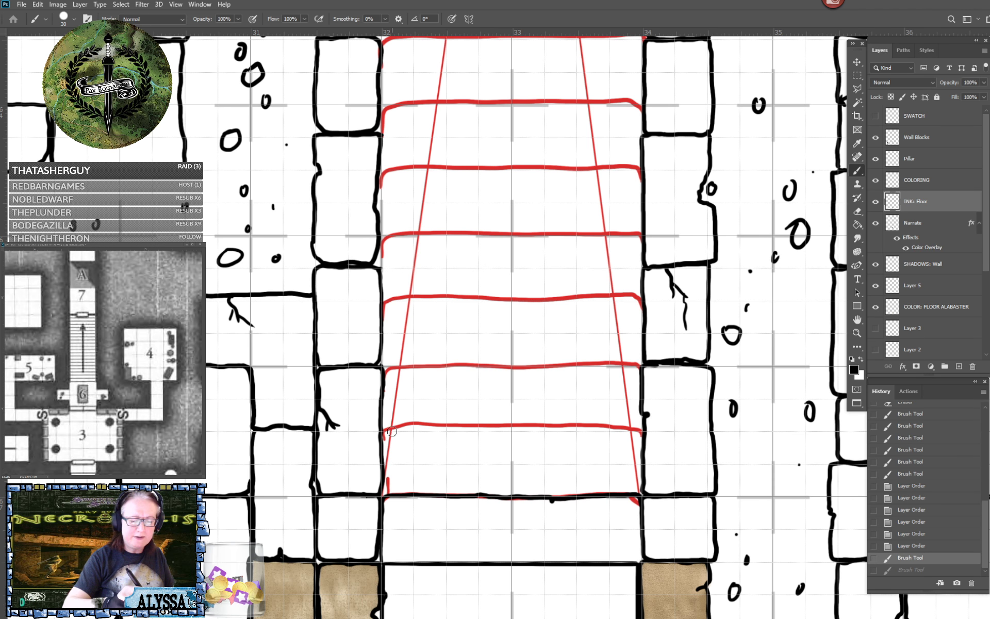
{"action": "left_click_drag", "start_coordinate": [390, 426], "coordinate": [389, 494]}
{"action": "mouse_move", "coordinate": [393, 429]}
{"action": "left_mouse_down"}
{"action": "mouse_move", "coordinate": [632, 430]}
{"action": "mouse_move", "coordinate": [634, 482]}
{"action": "left_mouse_up"}
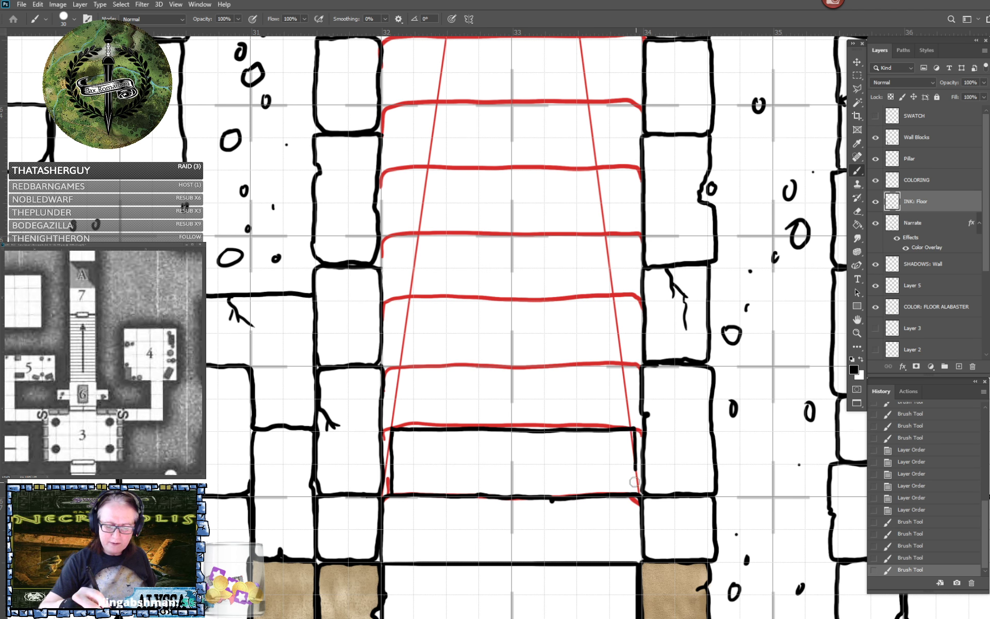
{"action": "scroll", "coordinate": [624, 475], "scroll_direction": "up", "scroll_amount": 1}
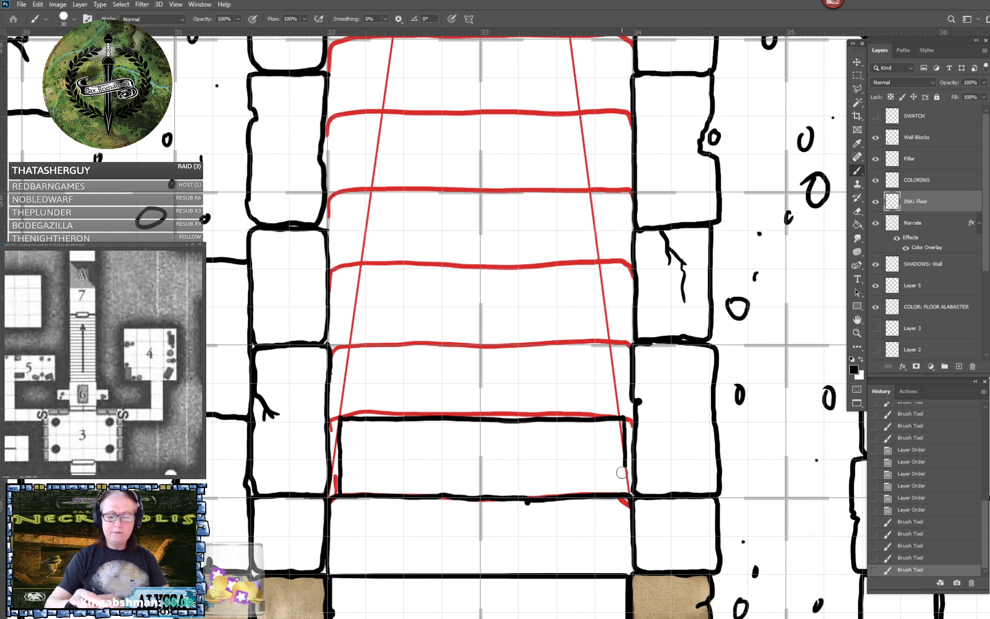
{"action": "left_click_drag", "start_coordinate": [624, 464], "coordinate": [625, 497]}
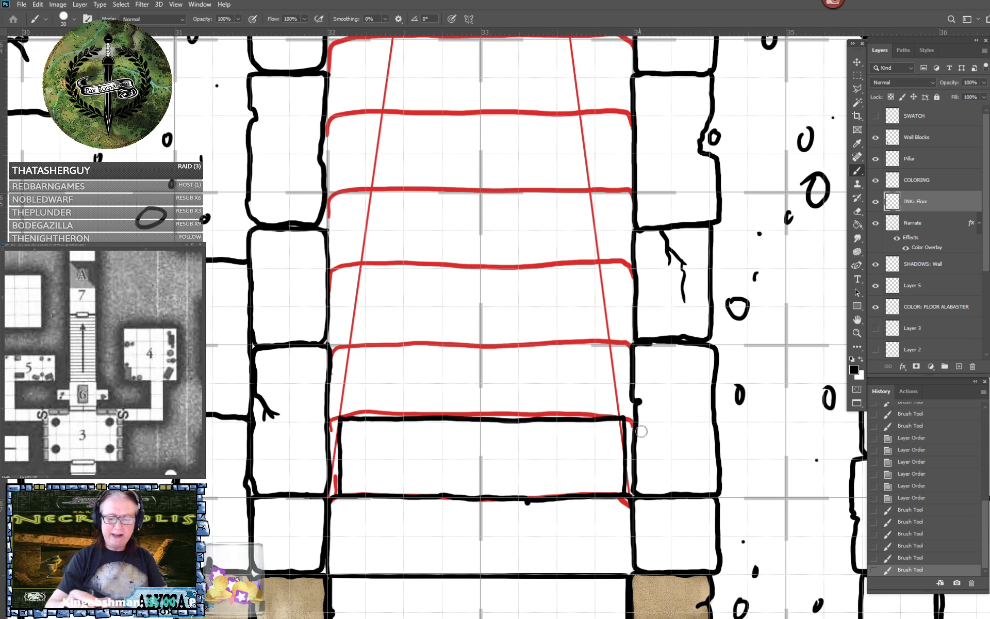
Ink the second and third steps above it, each half a square deep and narrowed to where the slanted guides cross its red line.
{"action": "scroll", "coordinate": [659, 332], "scroll_direction": "up", "scroll_amount": 1}
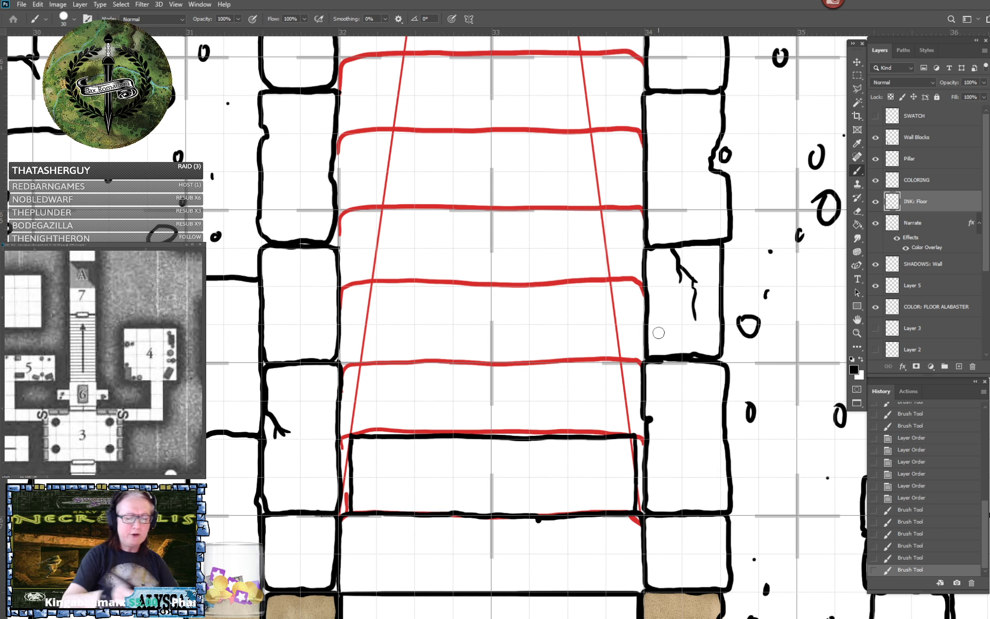
{"action": "left_click_drag", "start_coordinate": [360, 364], "coordinate": [361, 438]}
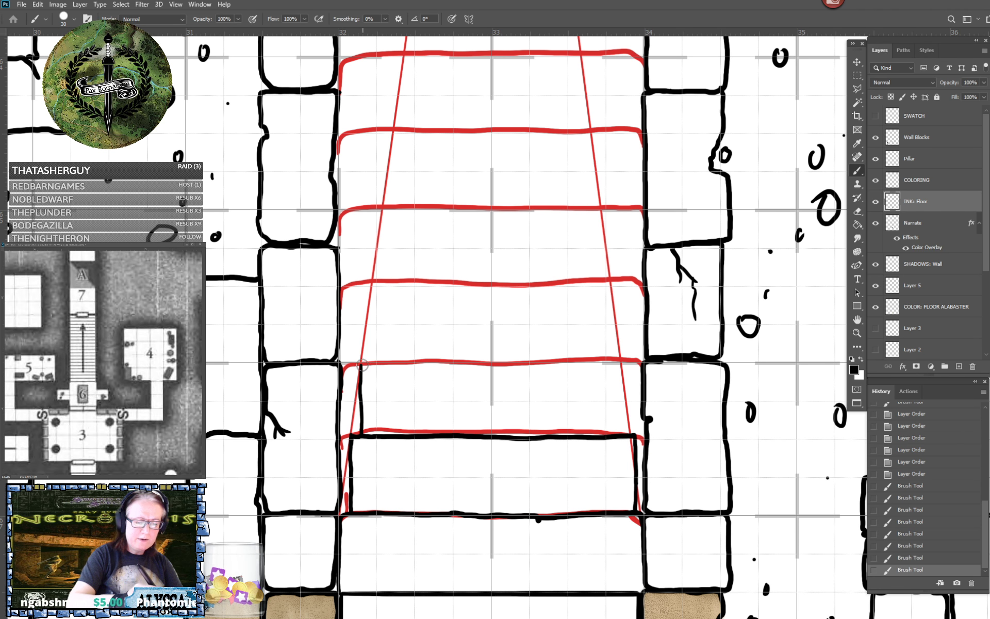
{"action": "mouse_move", "coordinate": [361, 364]}
{"action": "left_mouse_down"}
{"action": "mouse_move", "coordinate": [624, 359]}
{"action": "mouse_move", "coordinate": [626, 438]}
{"action": "left_mouse_up"}
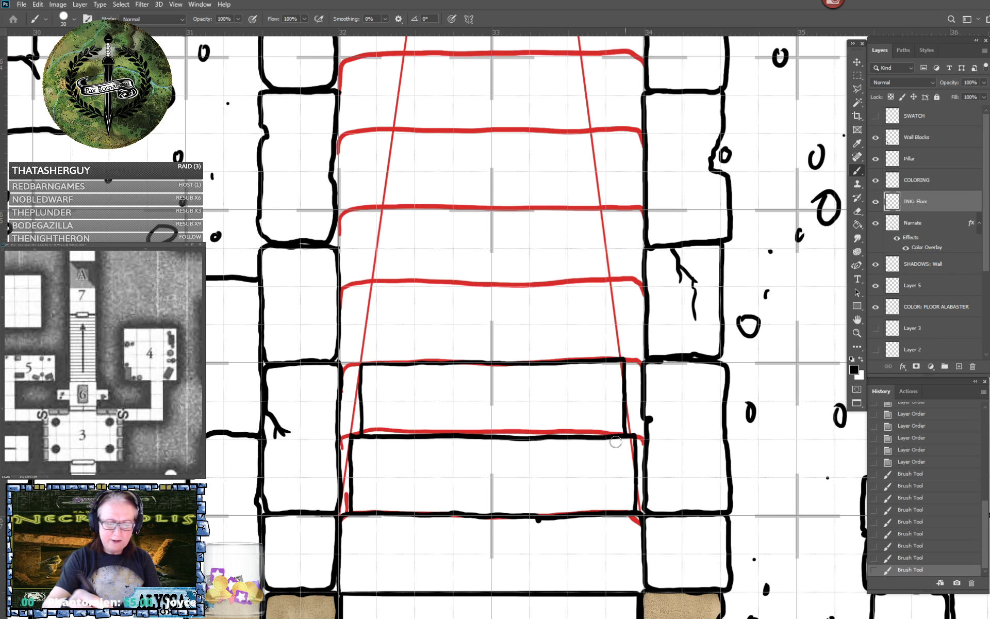
{"action": "scroll", "coordinate": [616, 441], "scroll_direction": "up", "scroll_amount": 3}
{"action": "scroll", "coordinate": [616, 441], "scroll_direction": "left", "scroll_amount": 1}
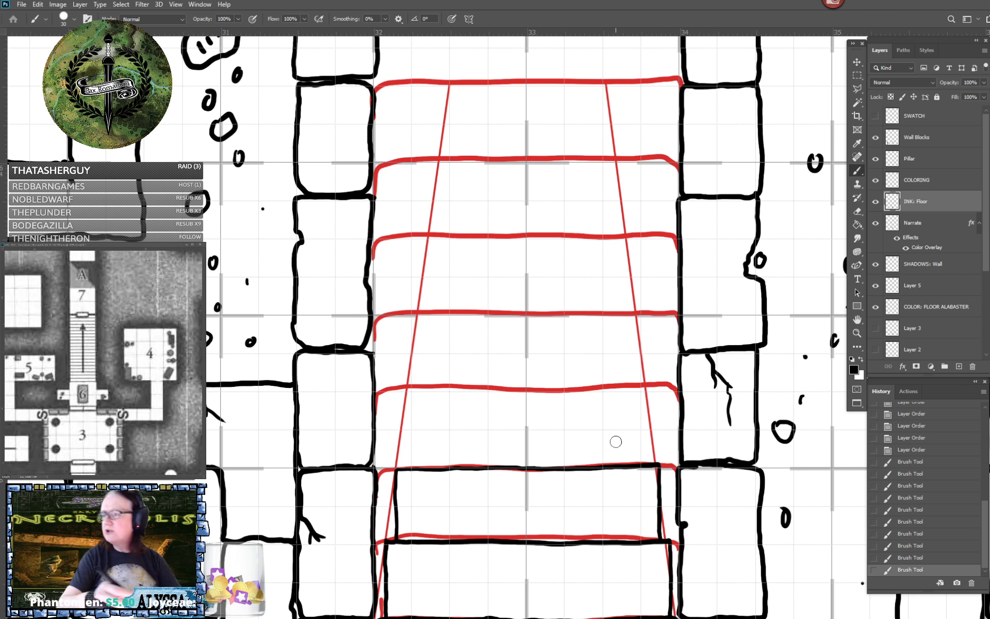
{"action": "scroll", "coordinate": [616, 441], "scroll_direction": "down", "scroll_amount": 1}
{"action": "scroll", "coordinate": [616, 441], "scroll_direction": "right", "scroll_amount": 1}
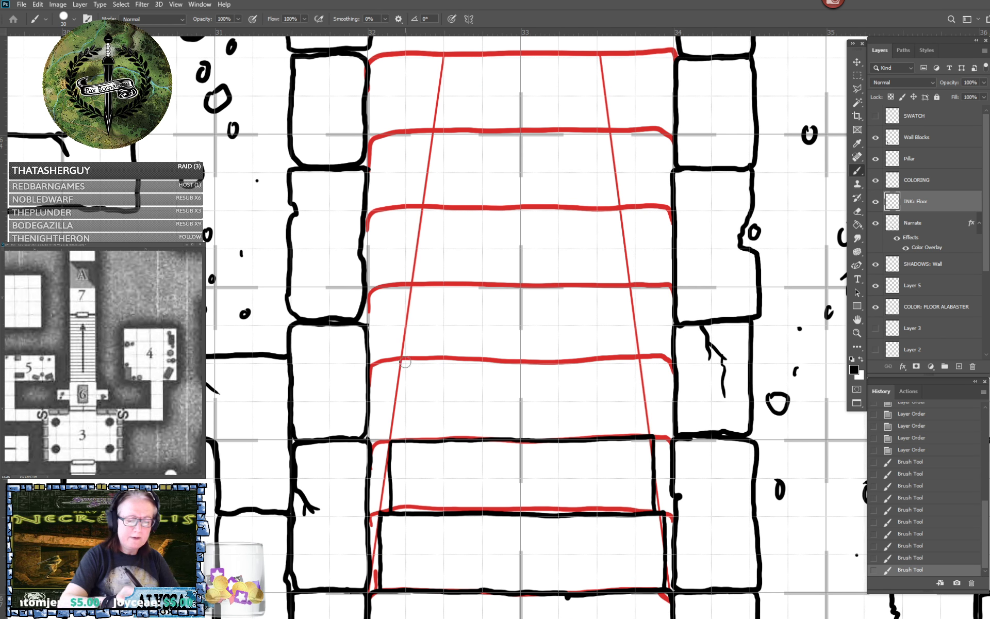
{"action": "left_click_drag", "start_coordinate": [401, 367], "coordinate": [401, 438]}
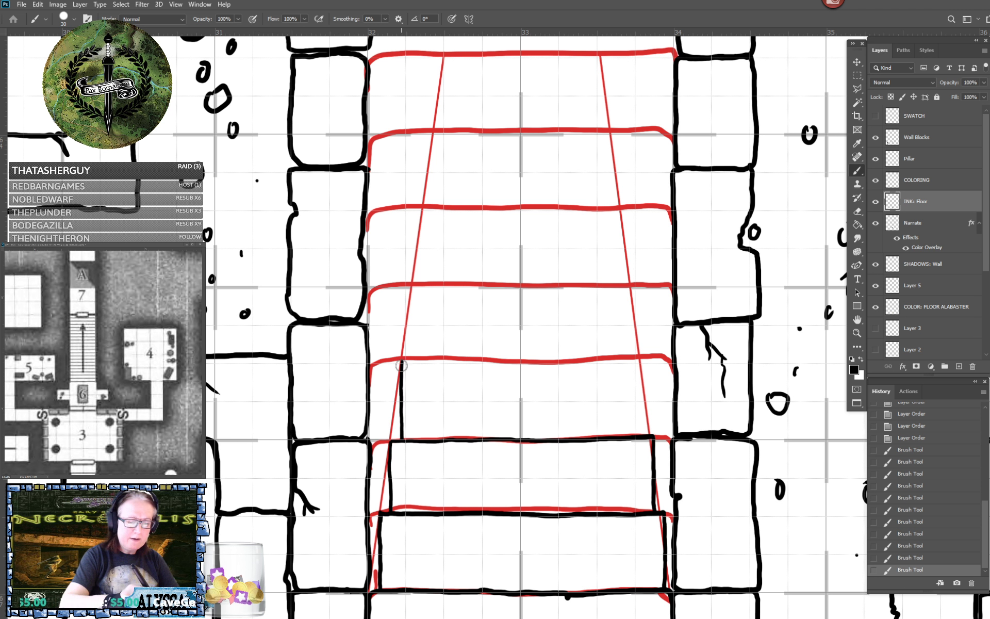
{"action": "mouse_move", "coordinate": [401, 362]}
{"action": "left_mouse_down"}
{"action": "mouse_move", "coordinate": [640, 361]}
{"action": "mouse_move", "coordinate": [635, 437]}
{"action": "left_mouse_up"}
Continue the stairway northward by inking the fourth, fifth and sixth steps, each narrowed to the slanted red guides.
{"action": "scroll", "coordinate": [635, 437], "scroll_direction": "up", "scroll_amount": 3}
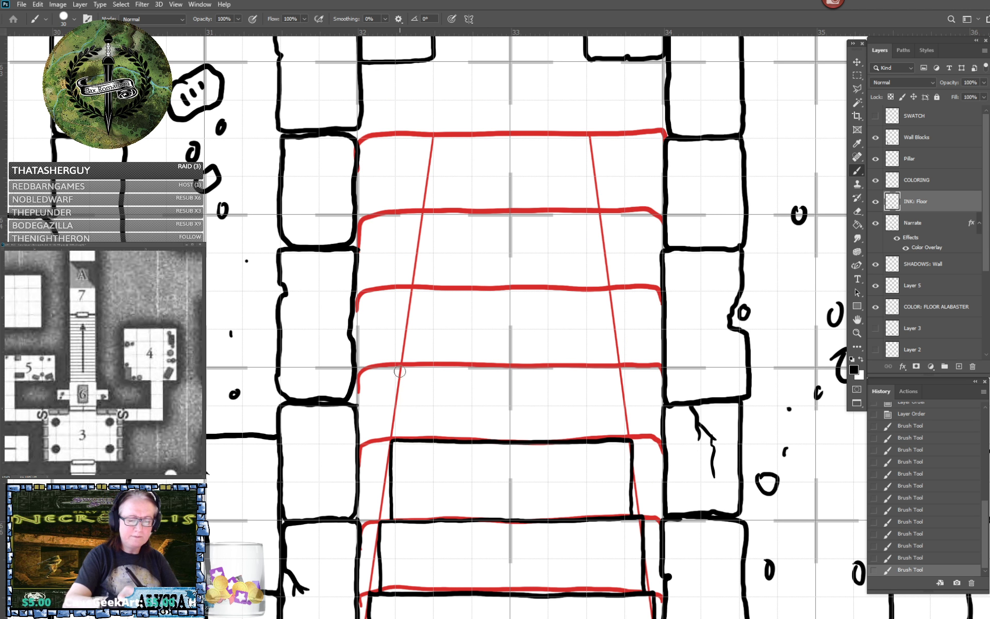
{"action": "left_click_drag", "start_coordinate": [401, 365], "coordinate": [402, 442]}
{"action": "mouse_move", "coordinate": [401, 367]}
{"action": "left_mouse_down"}
{"action": "mouse_move", "coordinate": [616, 367]}
{"action": "mouse_move", "coordinate": [621, 441]}
{"action": "left_mouse_up"}
{"action": "scroll", "coordinate": [614, 446], "scroll_direction": "down", "scroll_amount": 3}
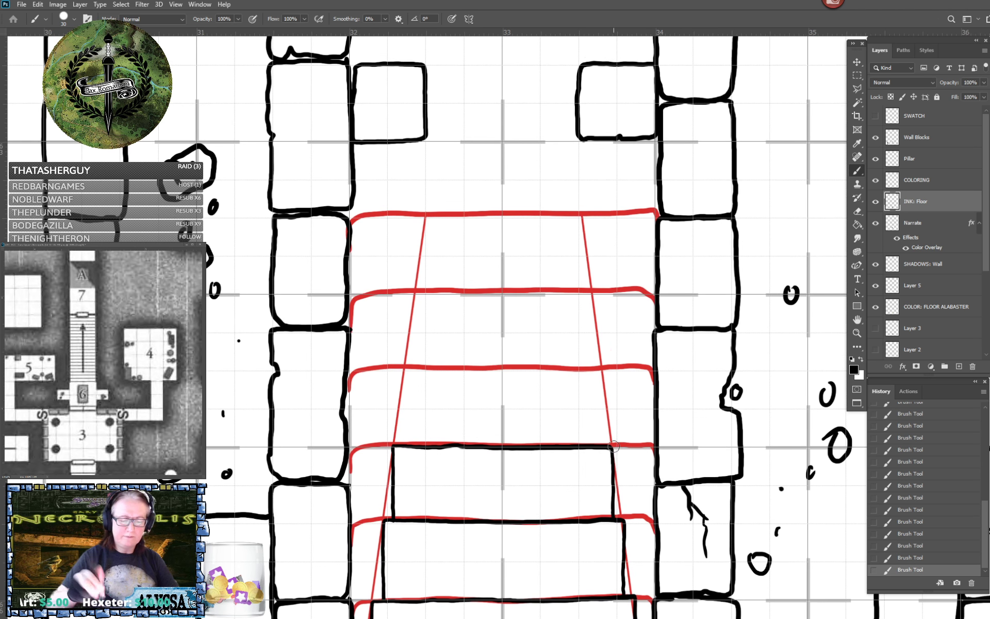
{"action": "left_click_drag", "start_coordinate": [405, 368], "coordinate": [405, 445]}
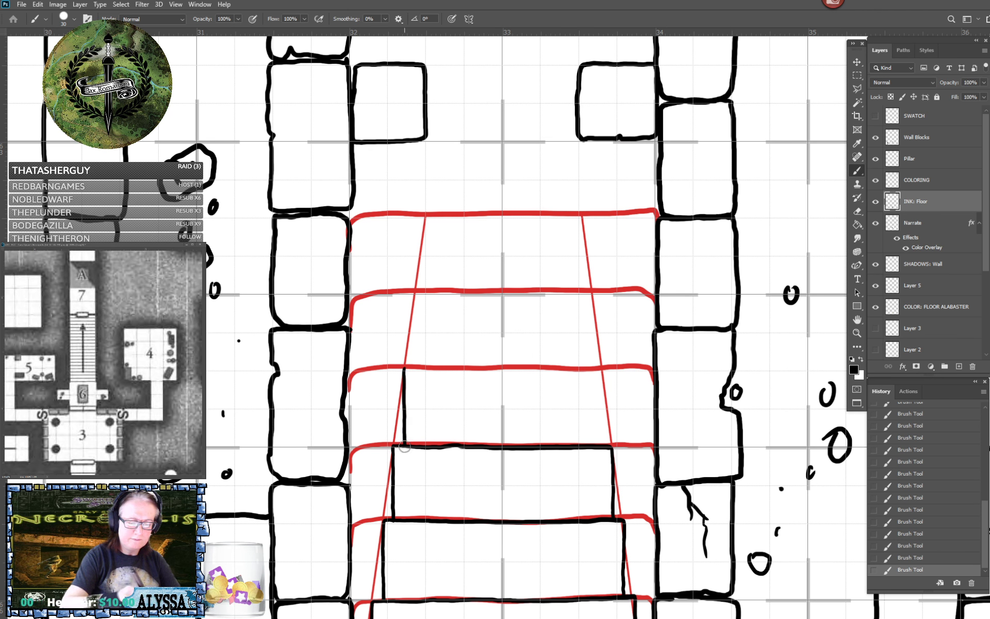
{"action": "mouse_move", "coordinate": [417, 368]}
{"action": "left_mouse_down"}
{"action": "mouse_move", "coordinate": [602, 371]}
{"action": "mouse_move", "coordinate": [603, 446]}
{"action": "left_mouse_up"}
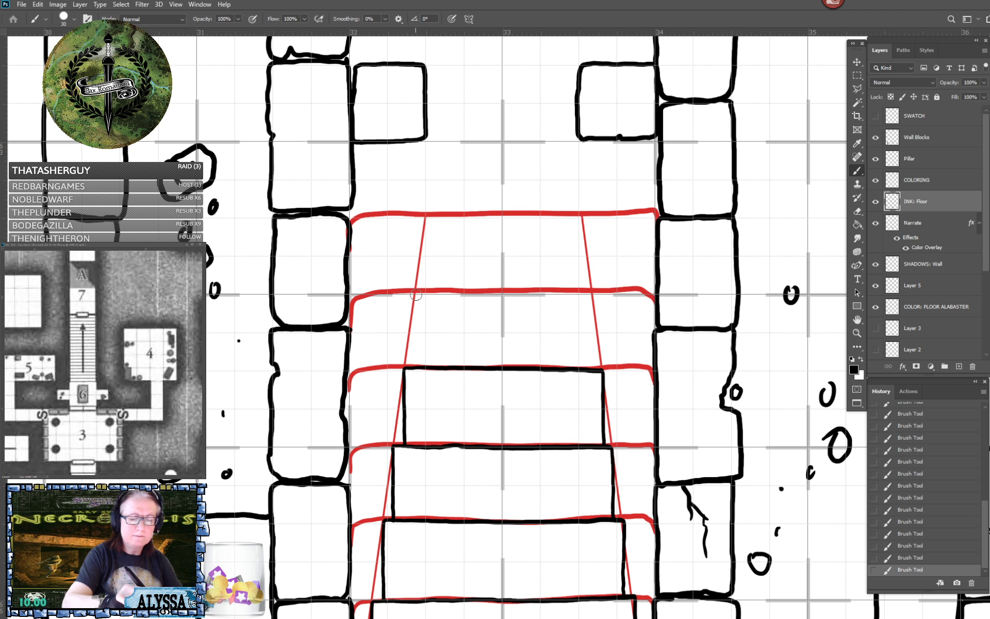
{"action": "left_click_drag", "start_coordinate": [416, 293], "coordinate": [416, 367]}
{"action": "mouse_move", "coordinate": [416, 293]}
{"action": "left_mouse_down"}
{"action": "mouse_move", "coordinate": [592, 293]}
{"action": "mouse_move", "coordinate": [591, 369]}
{"action": "left_mouse_up"}
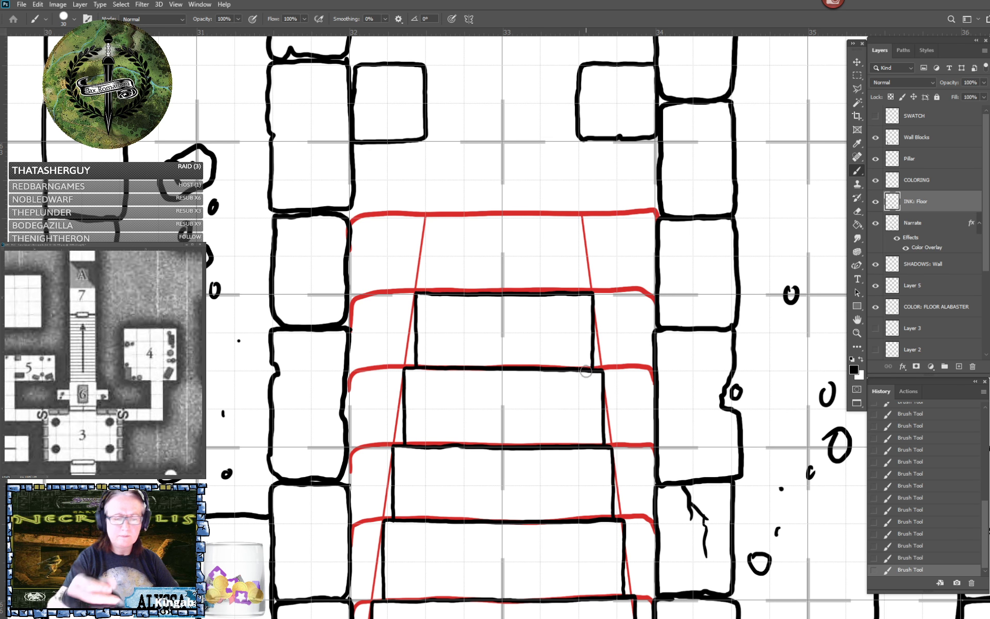
Ink the seventh, northernmost step about one square wide, then trim and touch up its upper west corner.
{"action": "scroll", "coordinate": [588, 369], "scroll_direction": "up", "scroll_amount": 3}
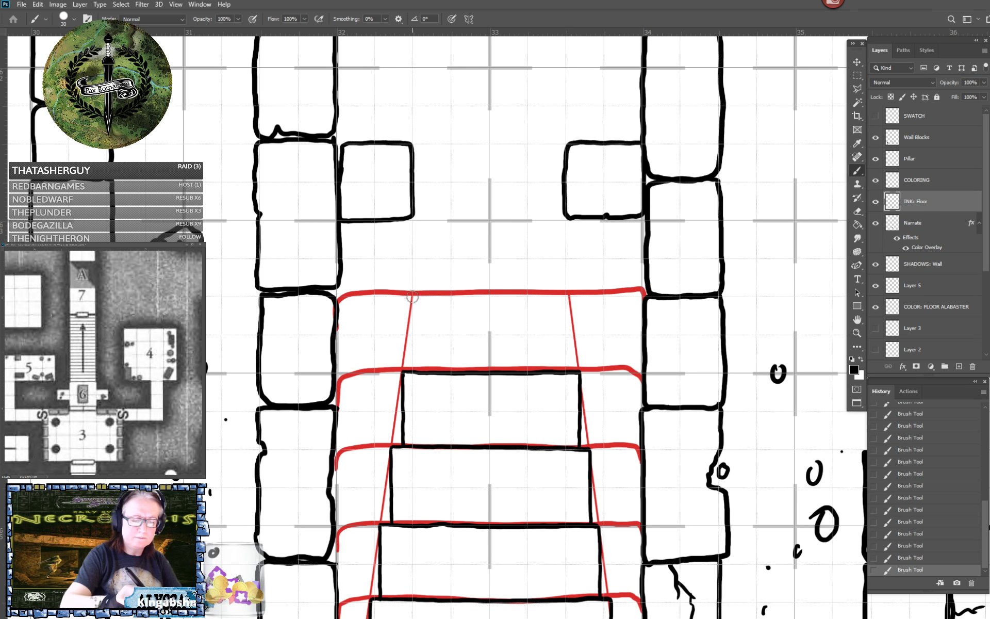
{"action": "left_click_drag", "start_coordinate": [412, 294], "coordinate": [413, 370]}
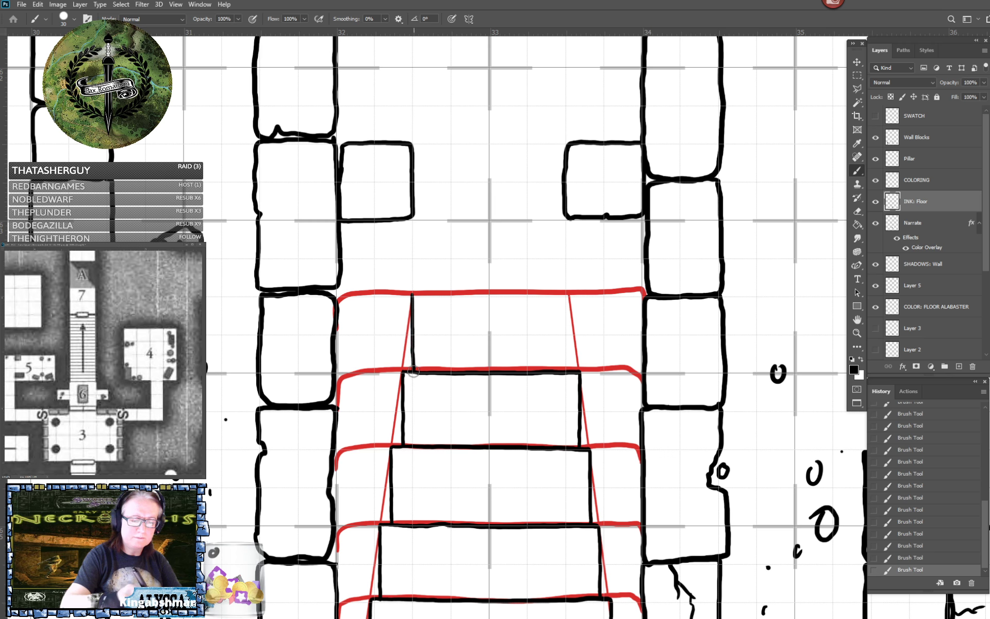
{"action": "left_click_drag", "start_coordinate": [569, 294], "coordinate": [569, 369]}
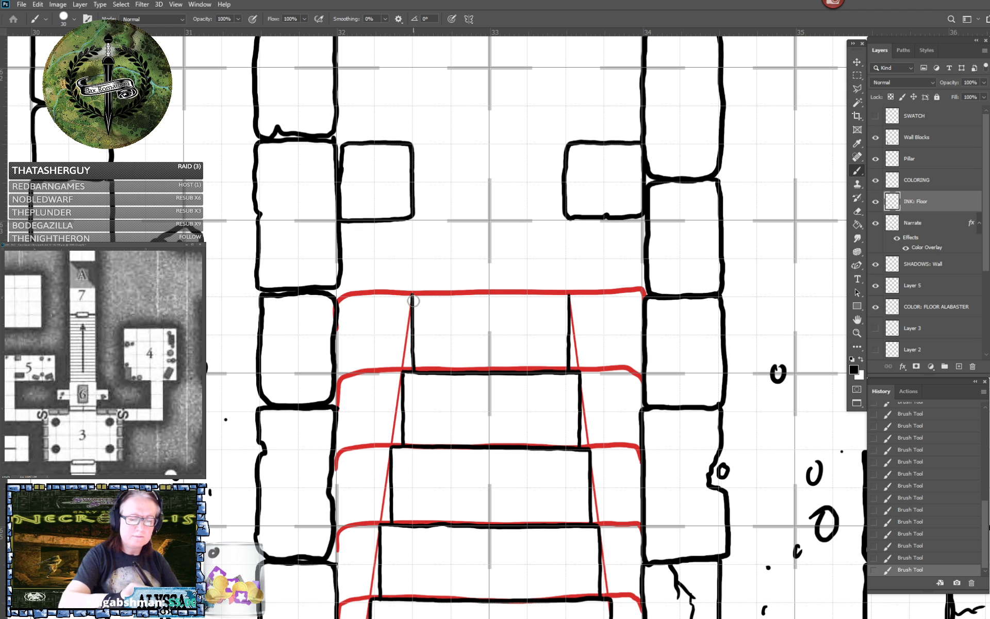
{"action": "left_click_drag", "start_coordinate": [418, 295], "coordinate": [570, 295]}
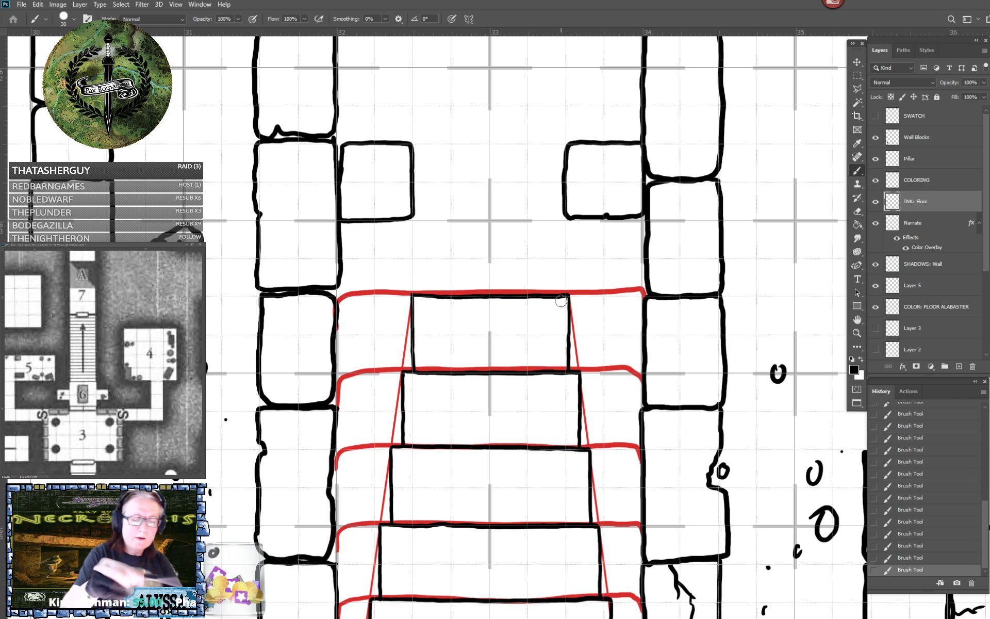
{"action": "key", "text": "e"}
{"action": "left_click_drag", "start_coordinate": [411, 286], "coordinate": [408, 290]}
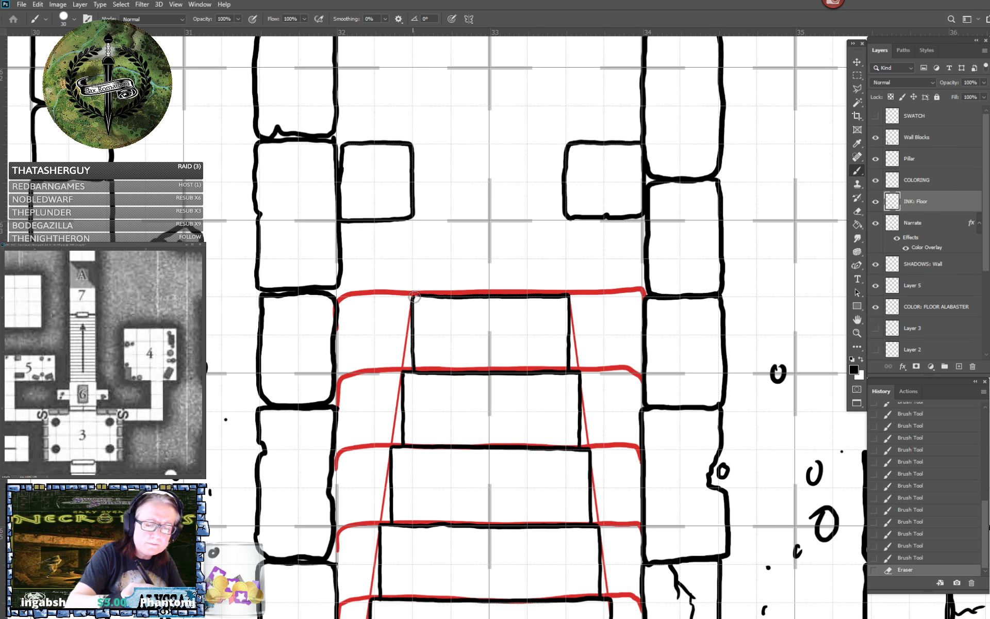
{"action": "left_click_drag", "start_coordinate": [419, 296], "coordinate": [422, 297]}
Hide the Narrate layer with the red guides, check the finished stairway against the surrounding map, and save the document.
{"action": "scroll", "coordinate": [433, 303], "scroll_direction": "down", "scroll_amount": 5}
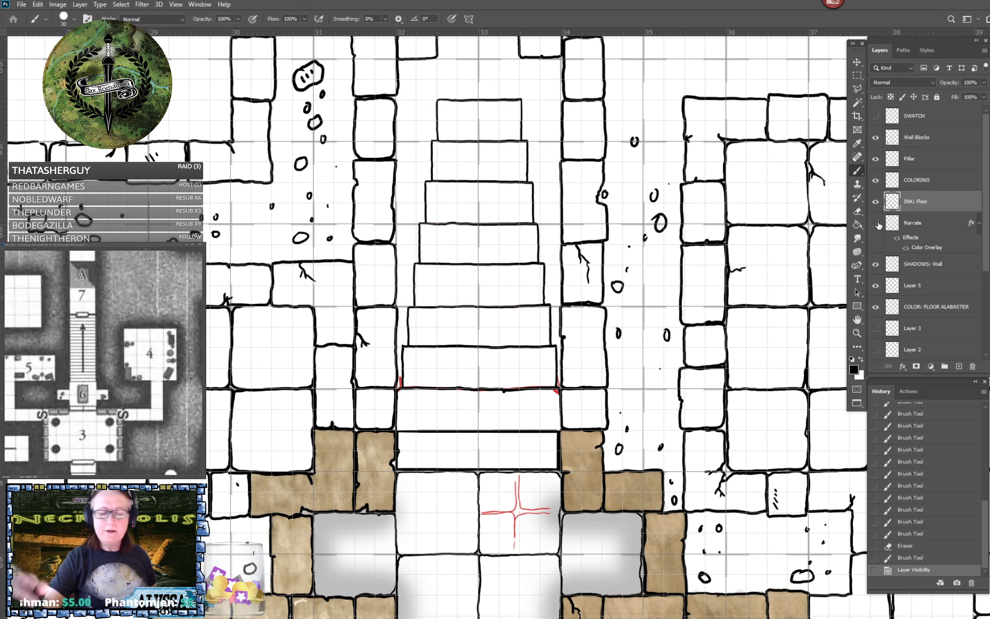
{"action": "left_click", "coordinate": [877, 223]}
{"action": "key", "text": "ctrl+minus"}
{"action": "scroll", "coordinate": [428, 325], "scroll_direction": "down", "scroll_amount": 5}
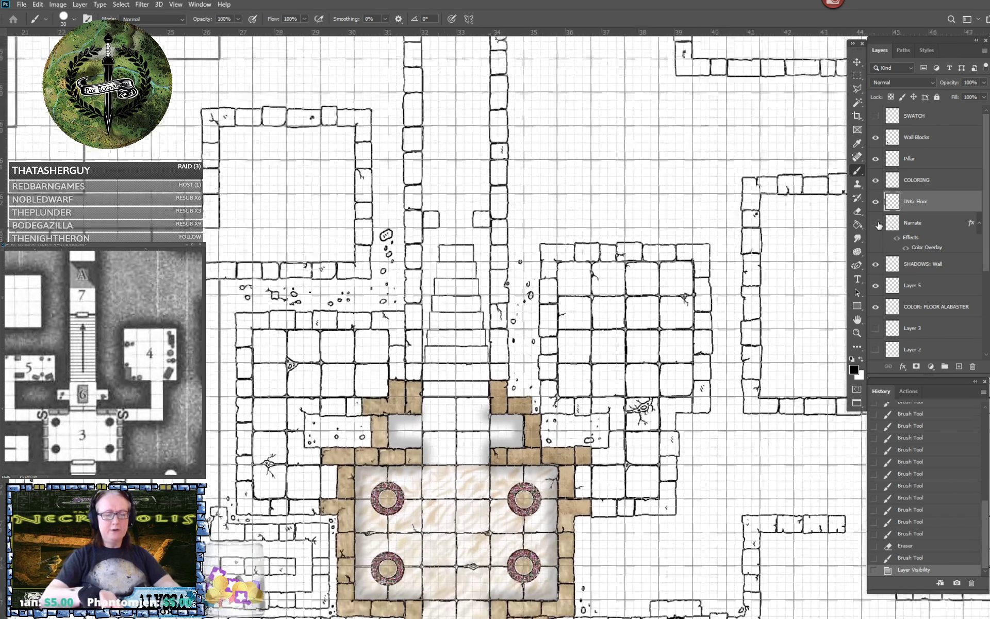
{"action": "scroll", "coordinate": [428, 325], "scroll_direction": "up", "scroll_amount": 3}
{"action": "scroll", "coordinate": [428, 325], "scroll_direction": "up", "scroll_amount": 1}
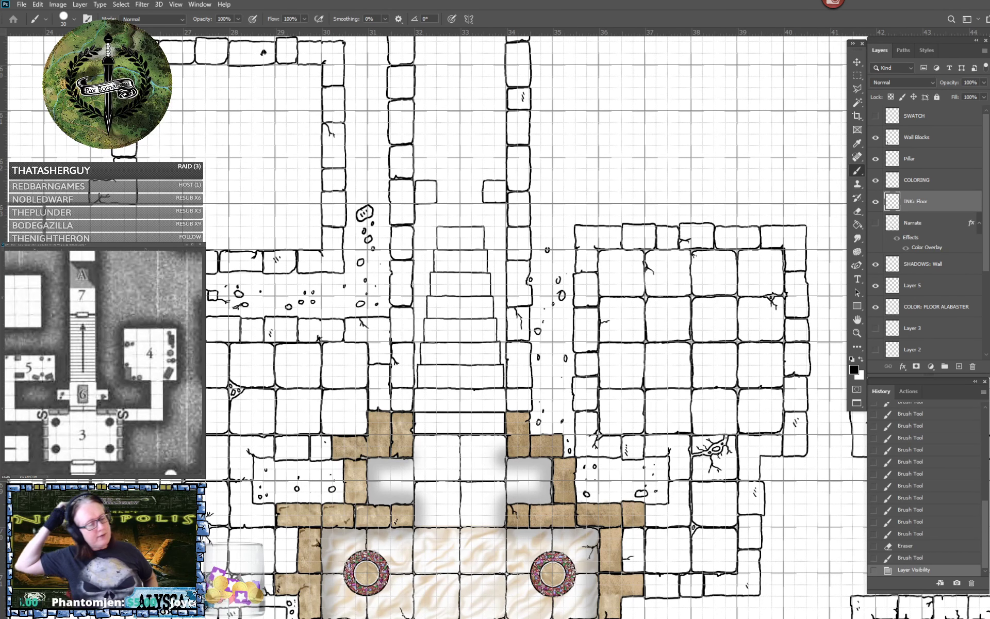
{"action": "key", "text": "ctrl+s"}
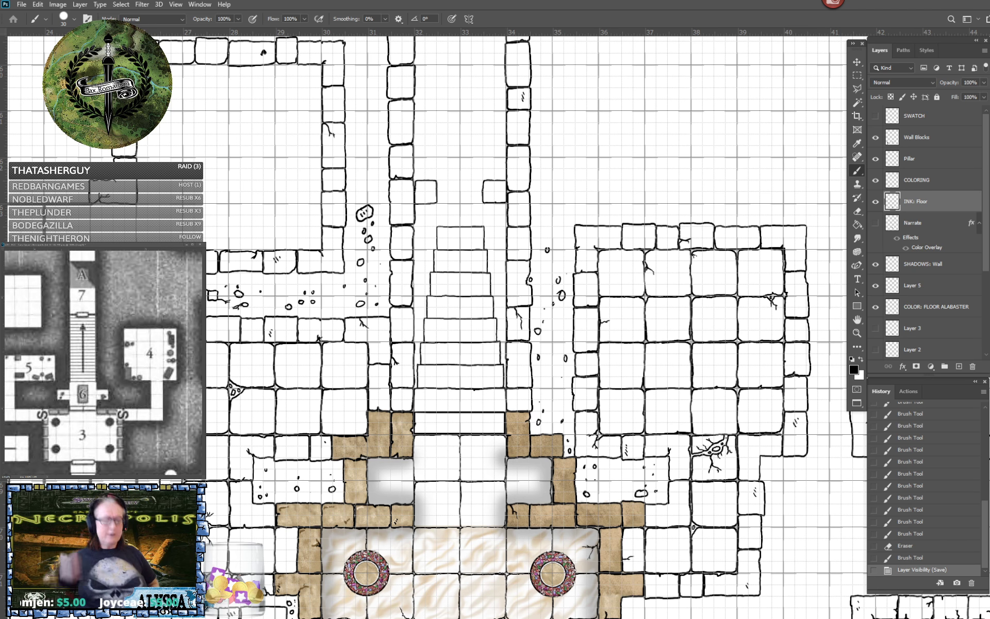
Show the SWATCH layer and move its Egyptian relief photo beside the stairway, over the northwest part of the eastern tiled room.
{"action": "left_click_drag", "start_coordinate": [495, 335], "coordinate": [482, 299]}
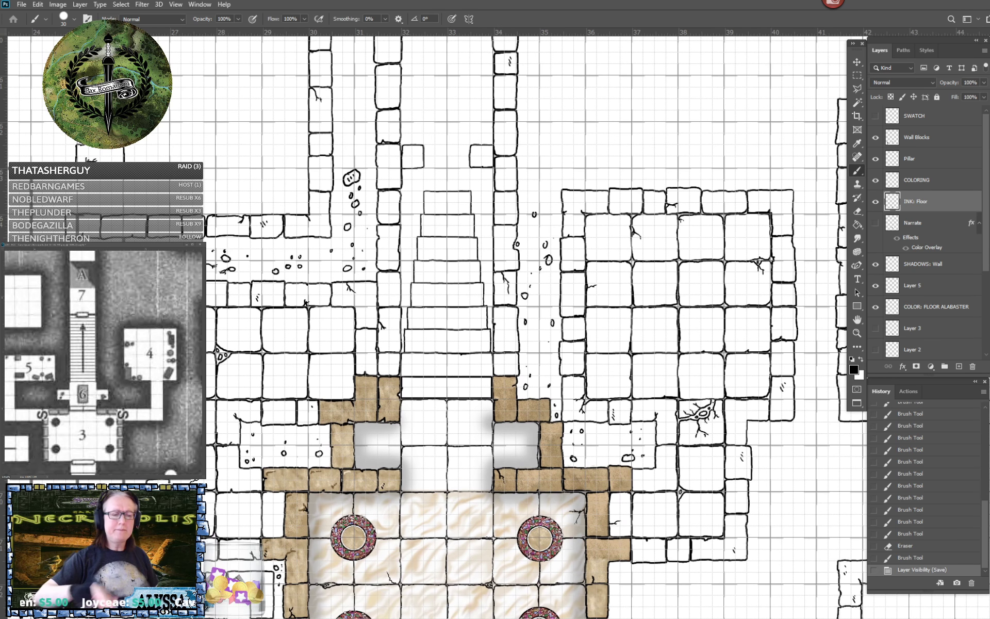
{"action": "scroll", "coordinate": [443, 171], "scroll_direction": "up", "scroll_amount": 3}
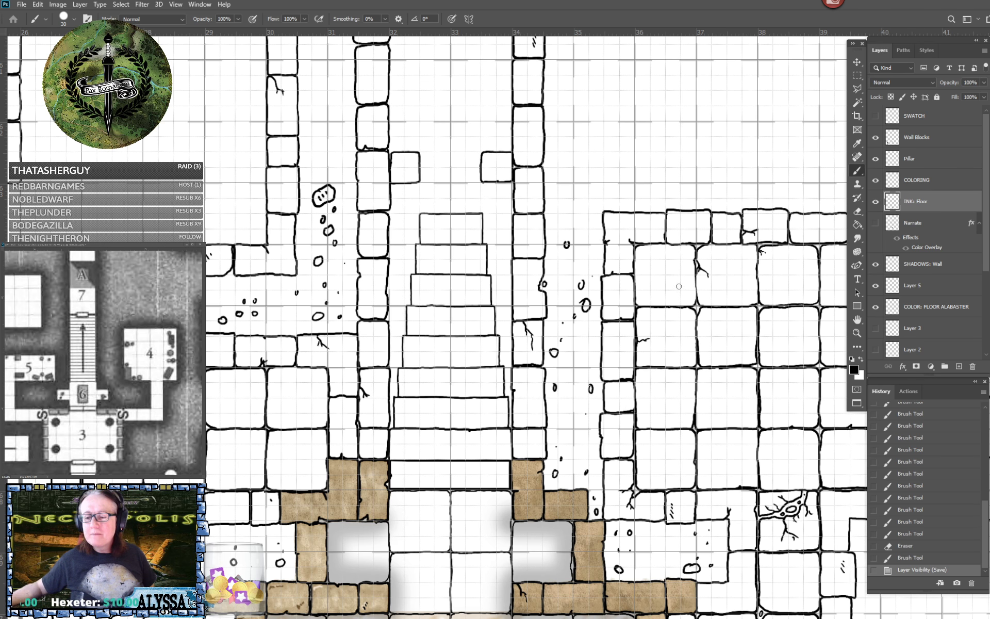
{"action": "left_click", "coordinate": [917, 181]}
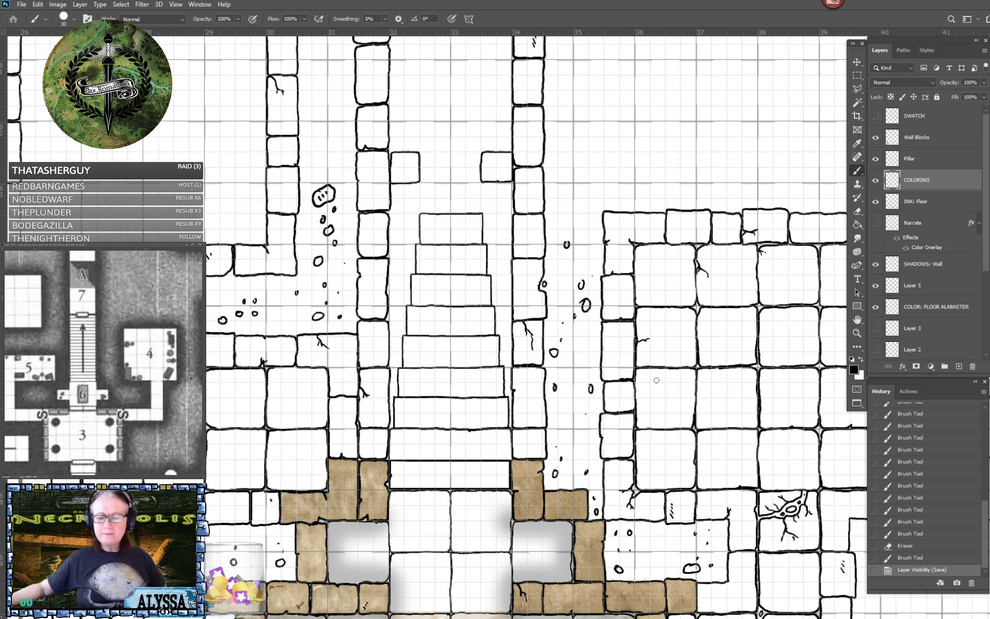
{"action": "left_click", "coordinate": [910, 117]}
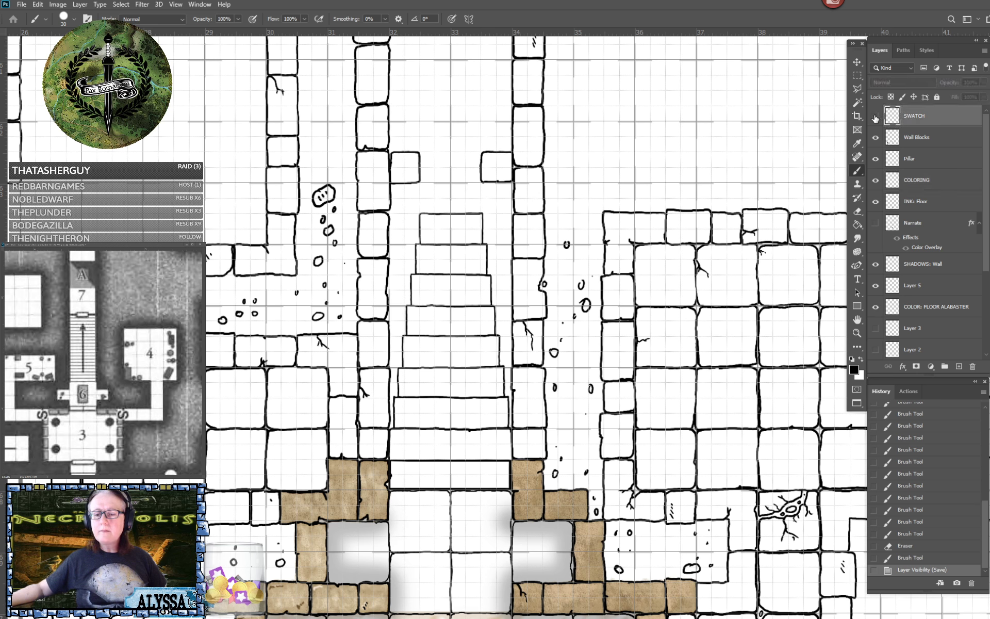
{"action": "left_click", "coordinate": [875, 116]}
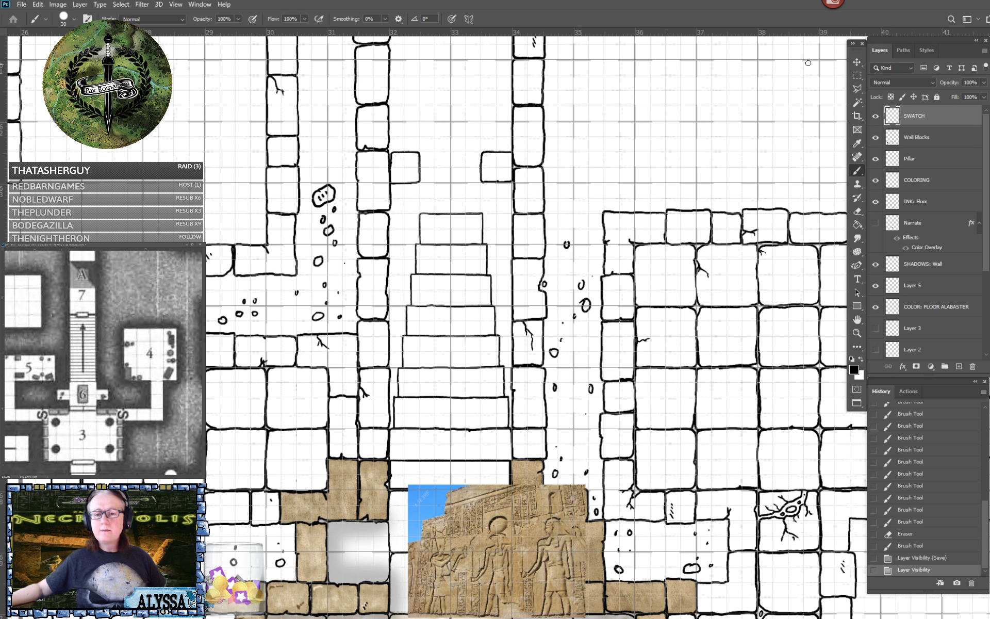
{"action": "left_click", "coordinate": [857, 62]}
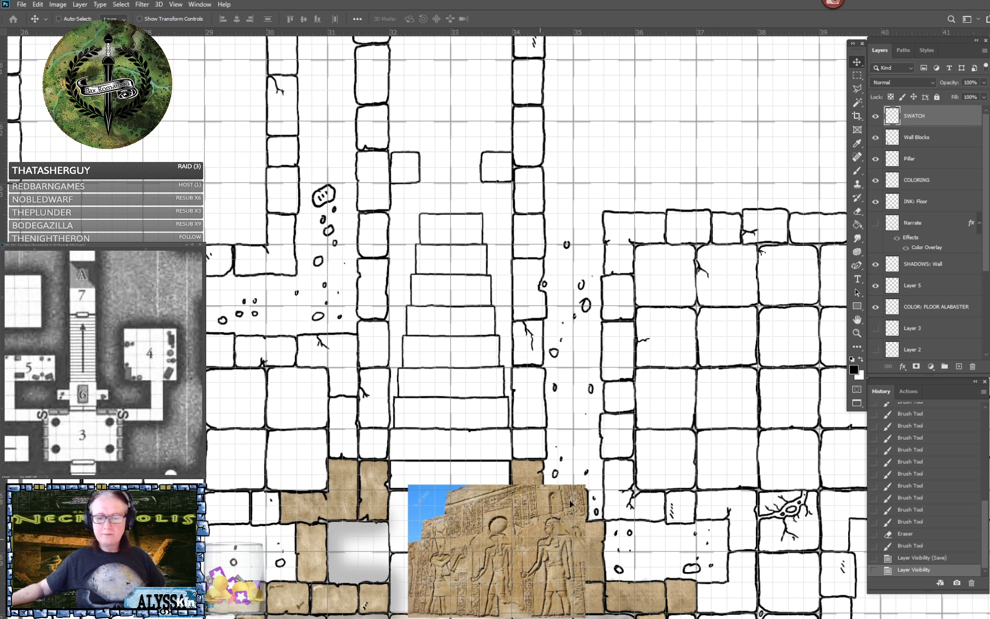
{"action": "left_click_drag", "start_coordinate": [555, 534], "coordinate": [692, 285]}
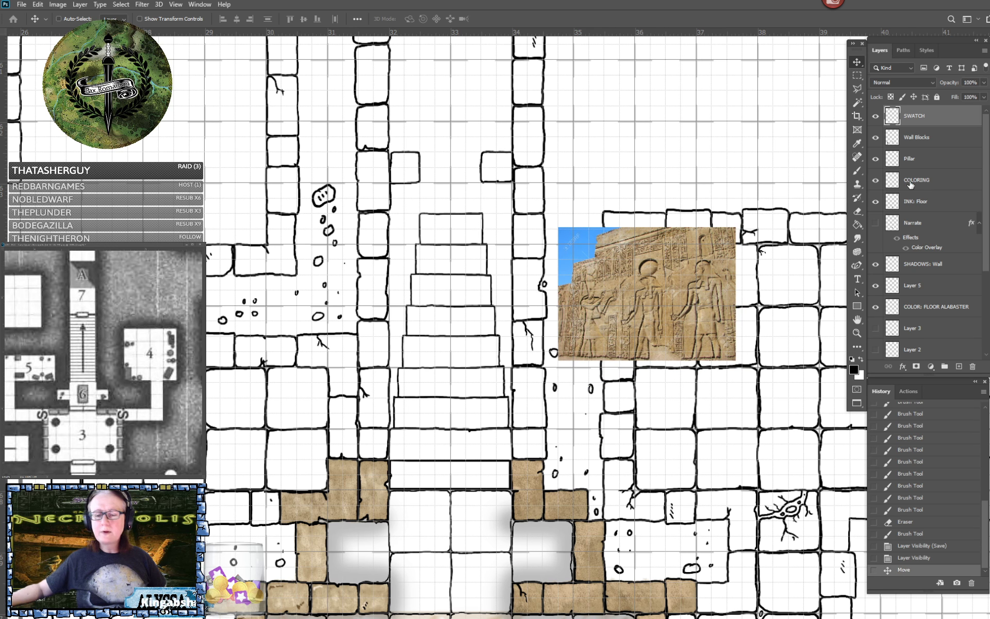
{"action": "key", "text": "ctrl+plus"}
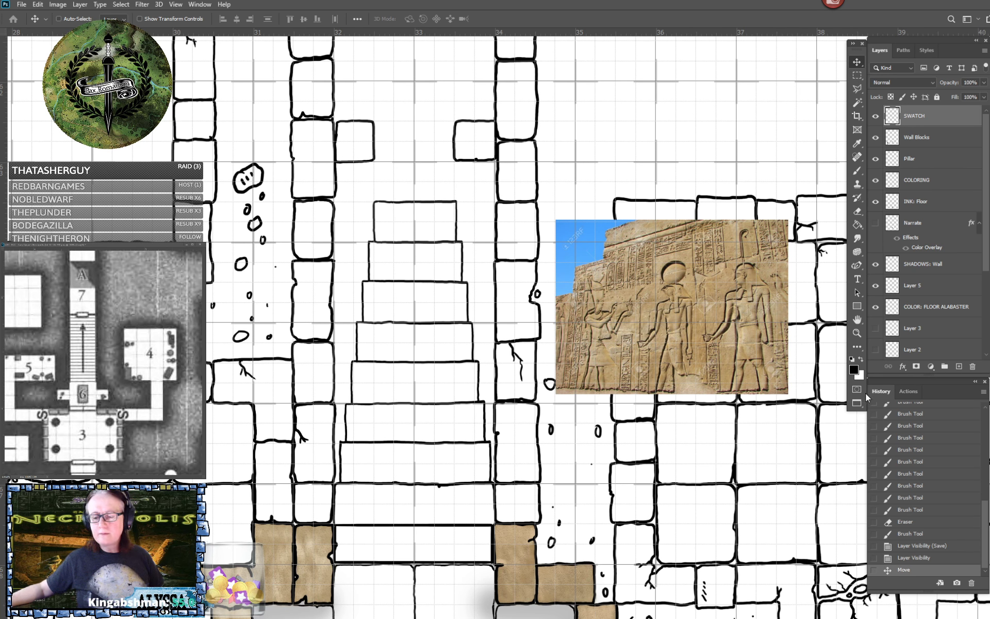
{"action": "left_click", "coordinate": [854, 369]}
{"action": "type", "text": "ffffff"}
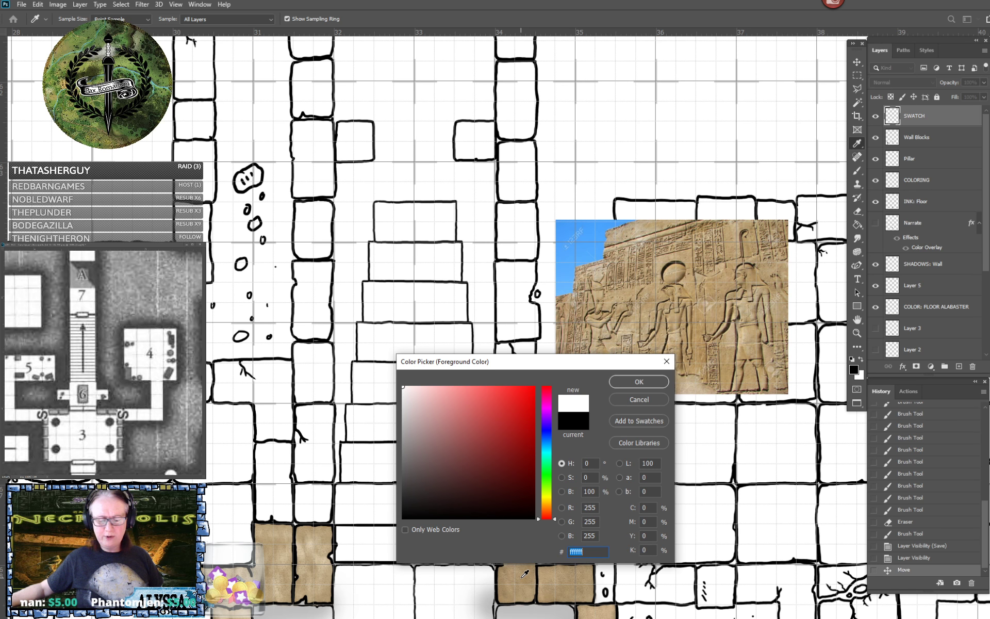
{"action": "left_click", "coordinate": [562, 507]}
{"action": "left_click", "coordinate": [550, 568]}
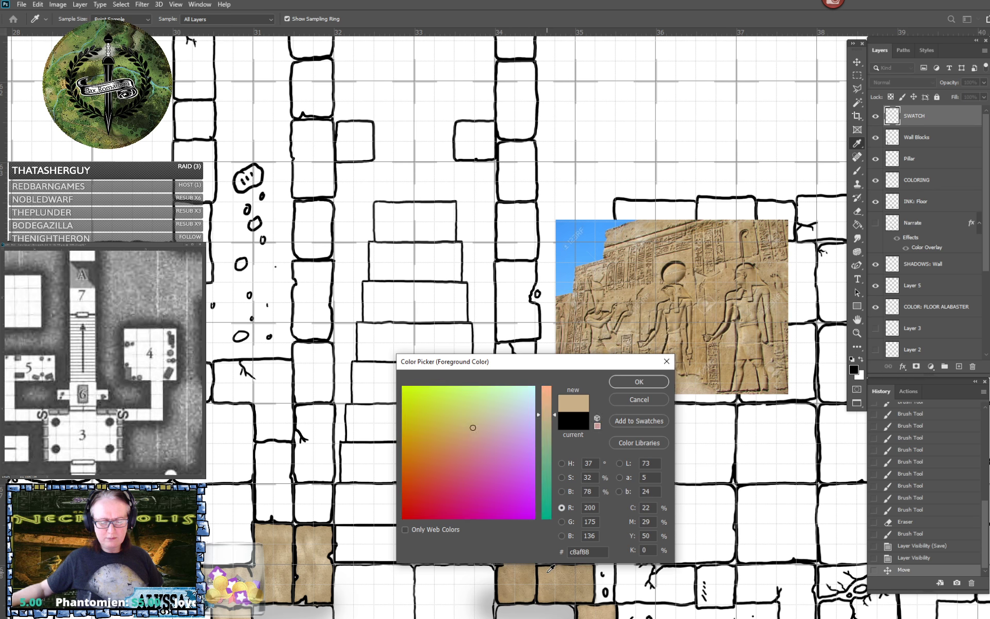
{"action": "left_click", "coordinate": [550, 568]}
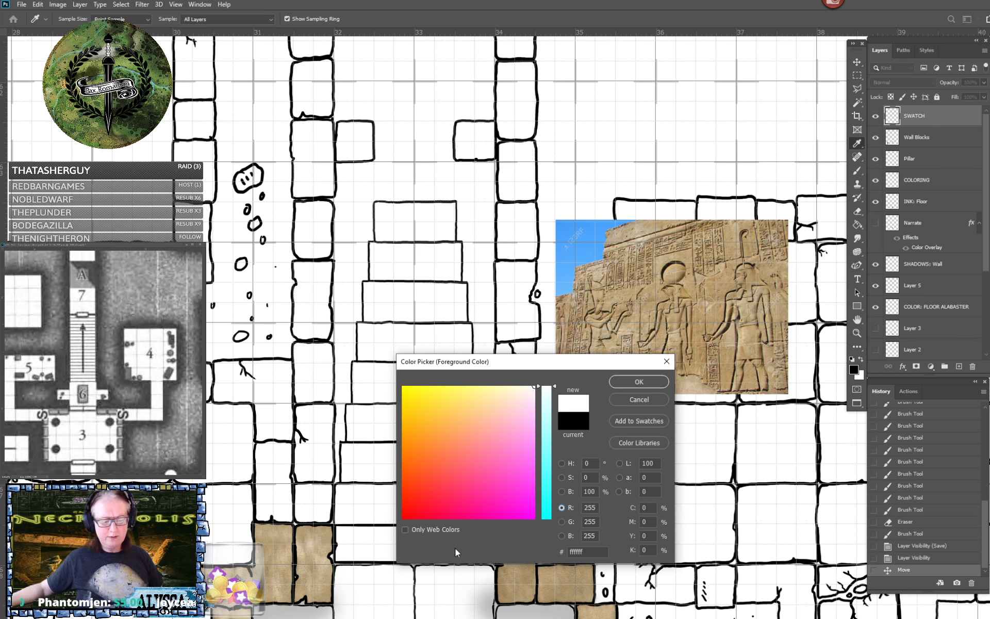
{"action": "left_click", "coordinate": [638, 400]}
{"action": "key", "text": "v"}
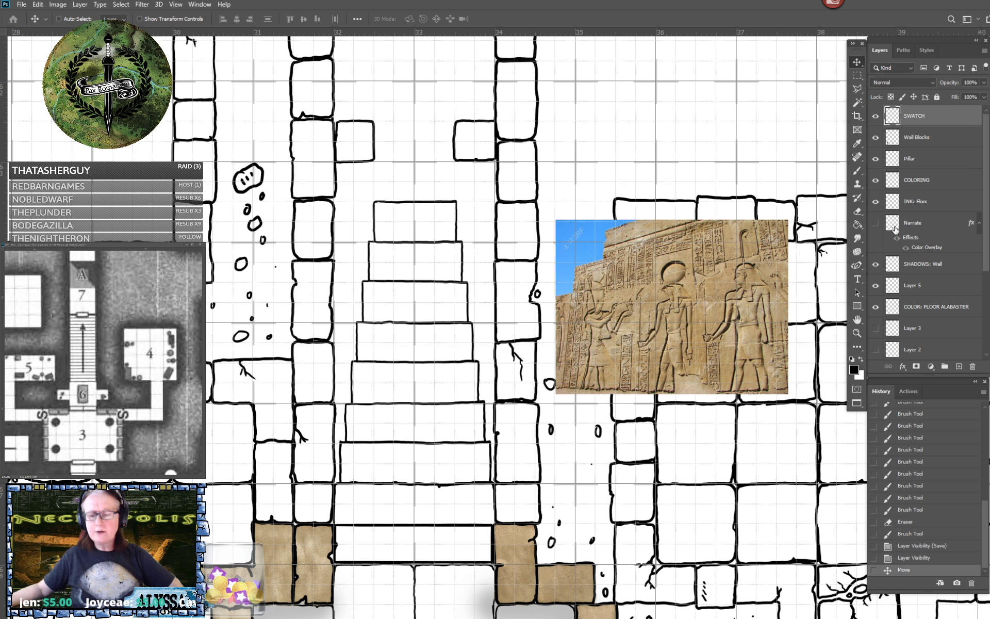
Select the COLORING layer and check the color values of the tan wall blocks at the foot of the stairway.
{"action": "left_click", "coordinate": [920, 181]}
{"action": "left_click", "coordinate": [854, 370]}
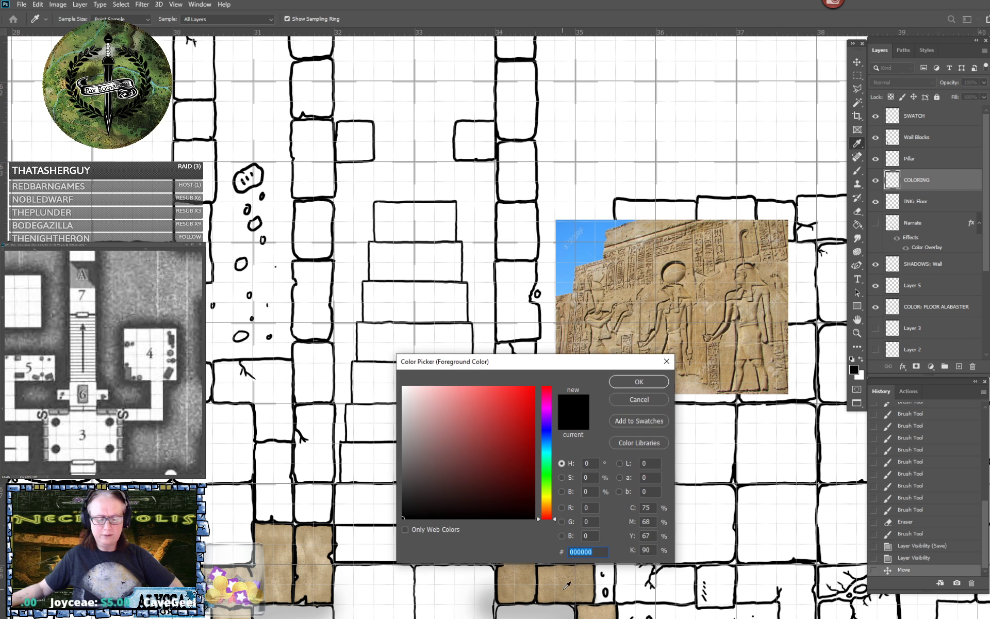
{"action": "type", "text": "ffffff"}
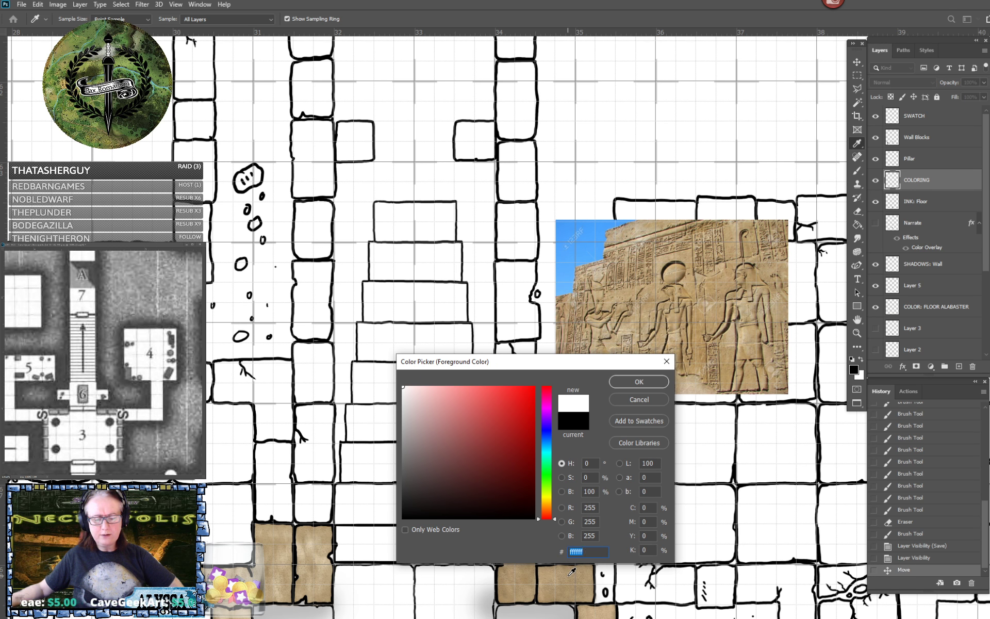
{"action": "left_click_drag", "start_coordinate": [524, 475], "coordinate": [499, 423]}
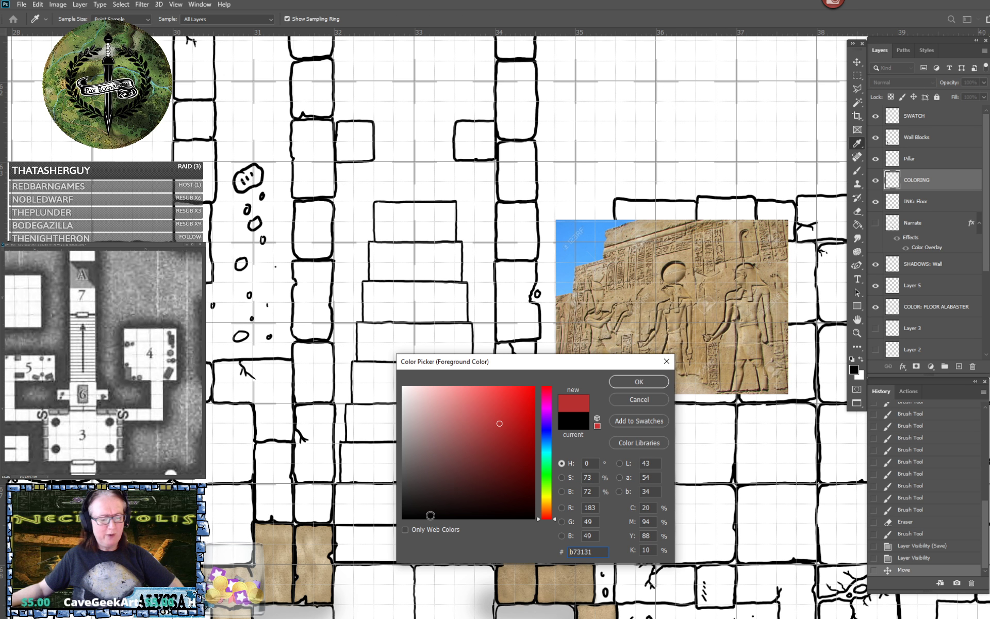
{"action": "left_click", "coordinate": [307, 531]}
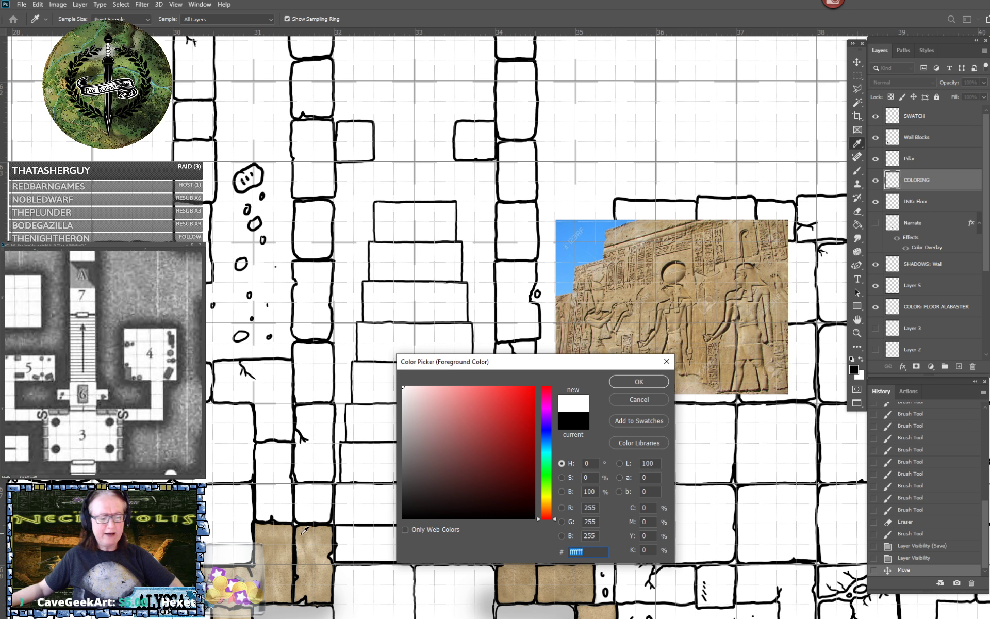
{"action": "left_click", "coordinate": [300, 535]}
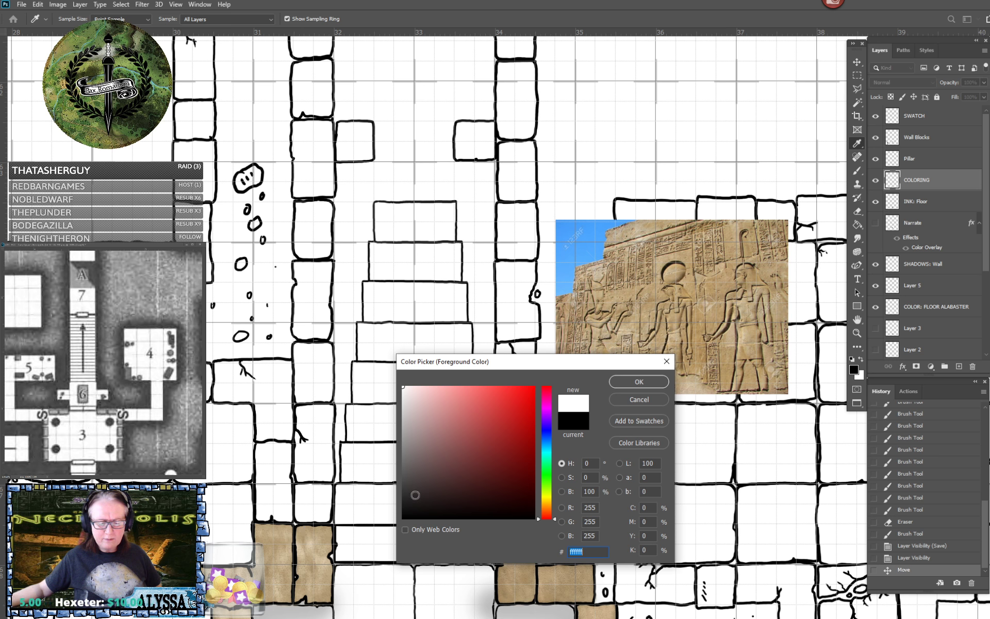
{"action": "mouse_move", "coordinate": [462, 436]}
{"action": "left_mouse_down"}
{"action": "mouse_move", "coordinate": [482, 465]}
{"action": "mouse_move", "coordinate": [500, 464]}
{"action": "mouse_move", "coordinate": [490, 427]}
{"action": "mouse_move", "coordinate": [424, 467]}
{"action": "left_mouse_up"}
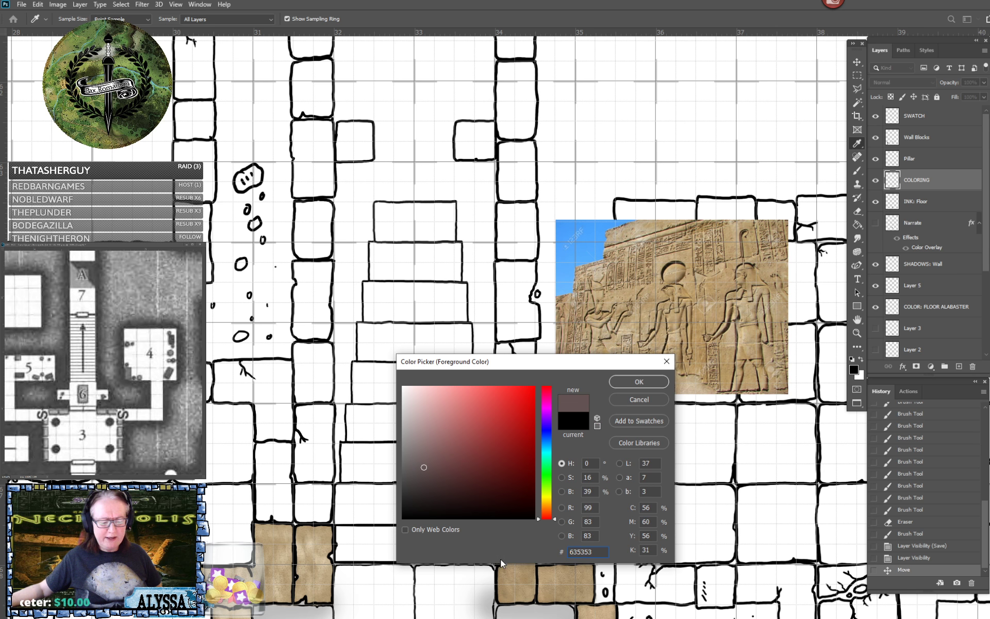
{"action": "left_click", "coordinate": [506, 572]}
{"action": "left_click", "coordinate": [506, 572]}
{"action": "left_click", "coordinate": [506, 572]}
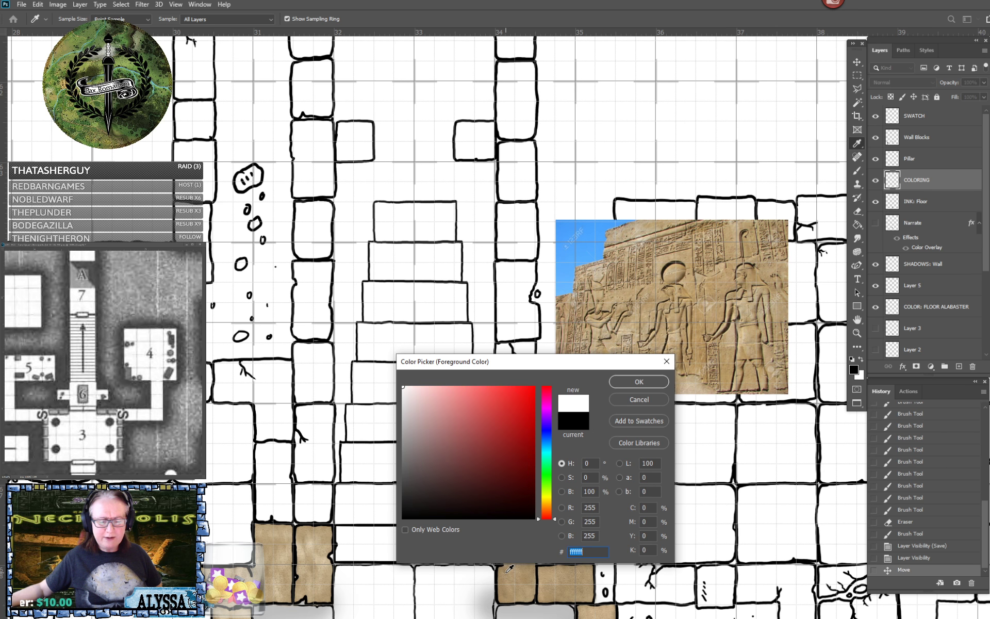
{"action": "left_click", "coordinate": [507, 571]}
{"action": "left_click", "coordinate": [509, 569]}
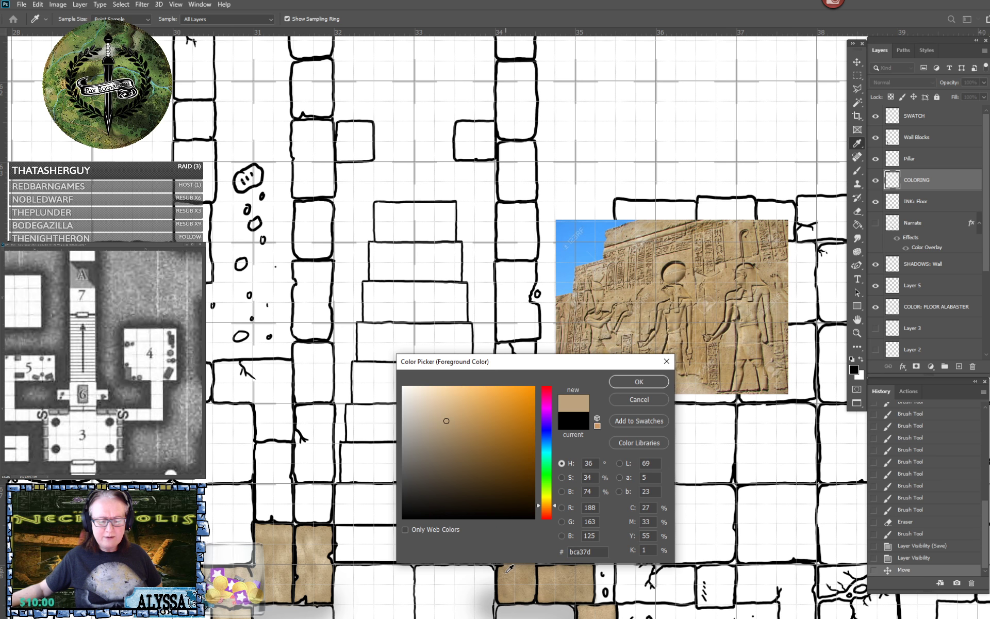
{"action": "left_click", "coordinate": [509, 569]}
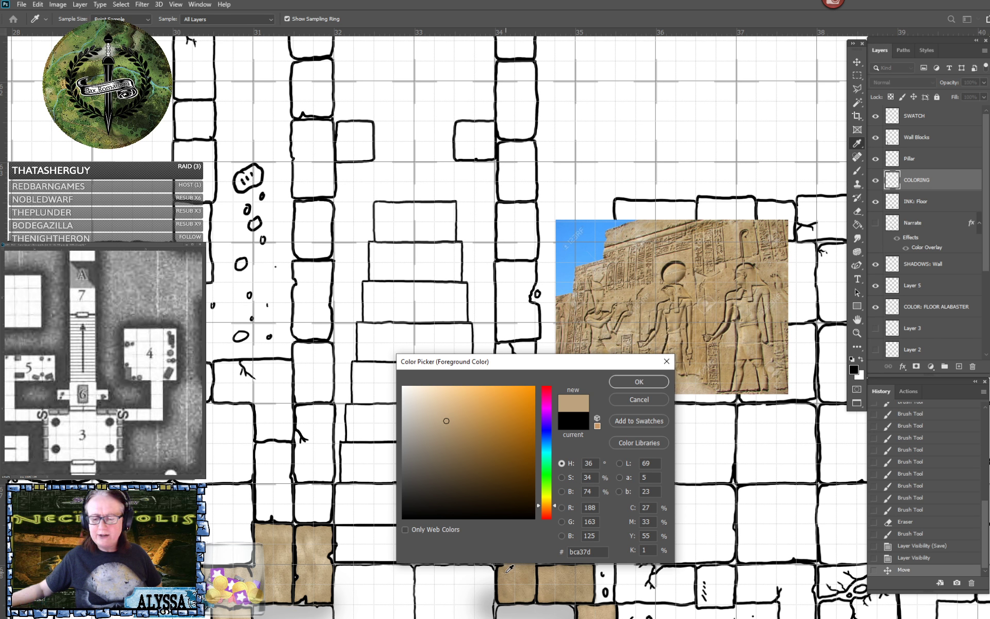
{"action": "left_click", "coordinate": [507, 573]}
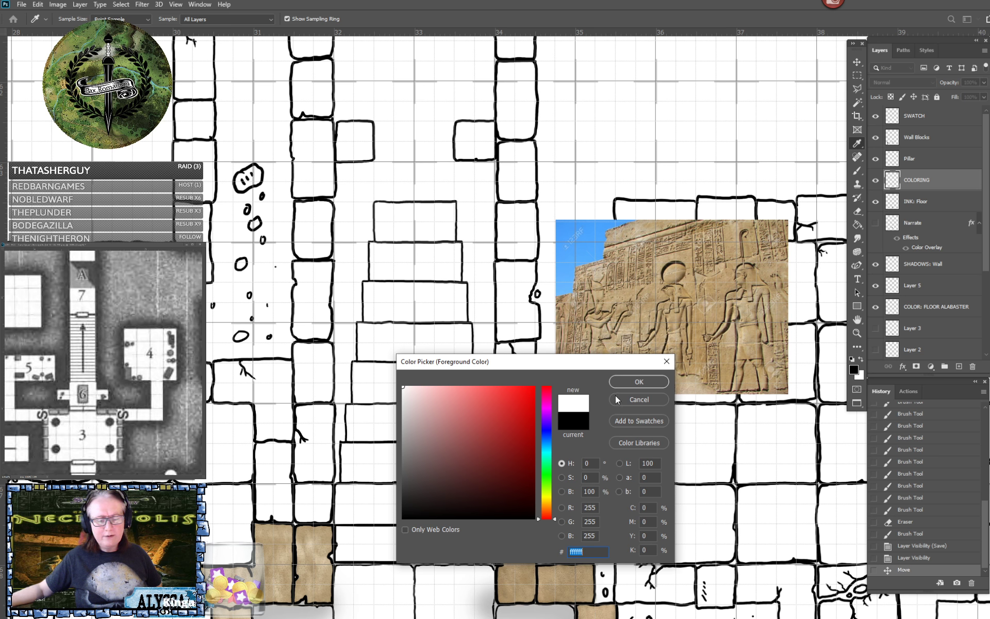
{"action": "left_click", "coordinate": [638, 400]}
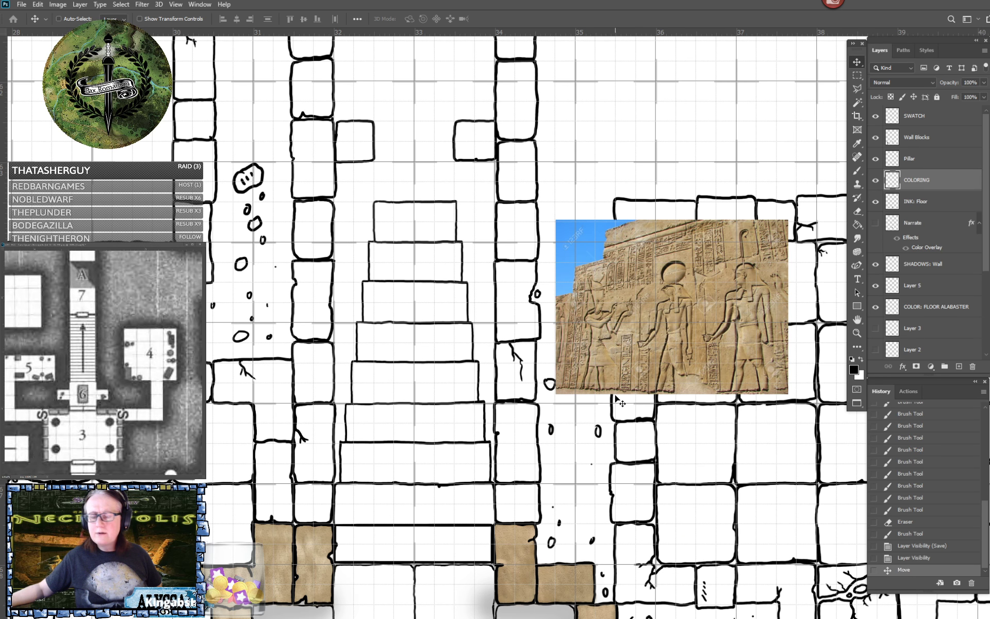
Switch to the reference map and sample the grey rock shading around its rooms to examine how bright it is.
{"action": "scroll", "coordinate": [618, 400], "scroll_direction": "down", "scroll_amount": 4}
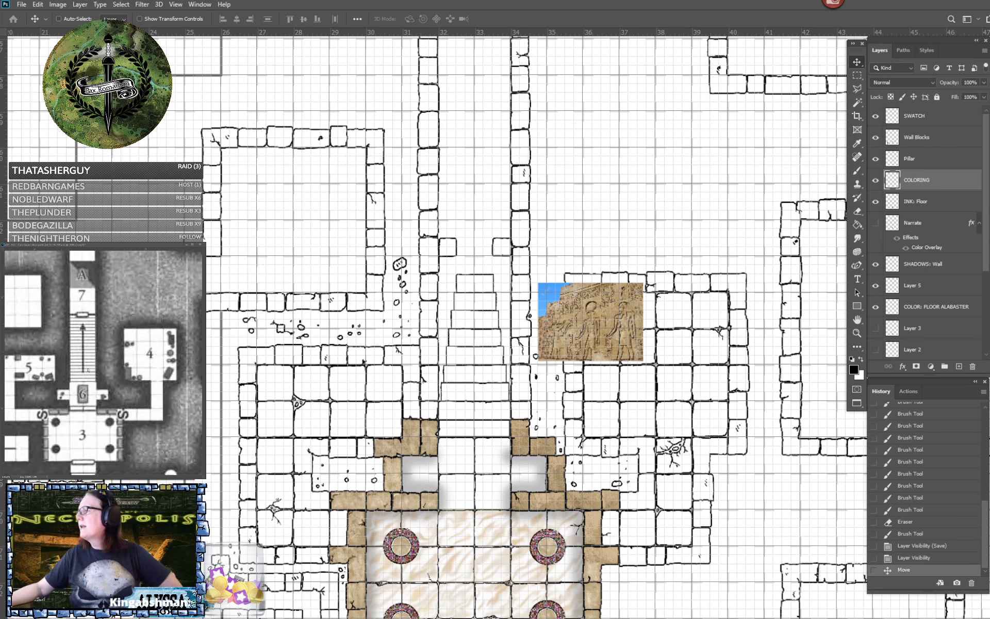
{"action": "left_click", "coordinate": [62, 372]}
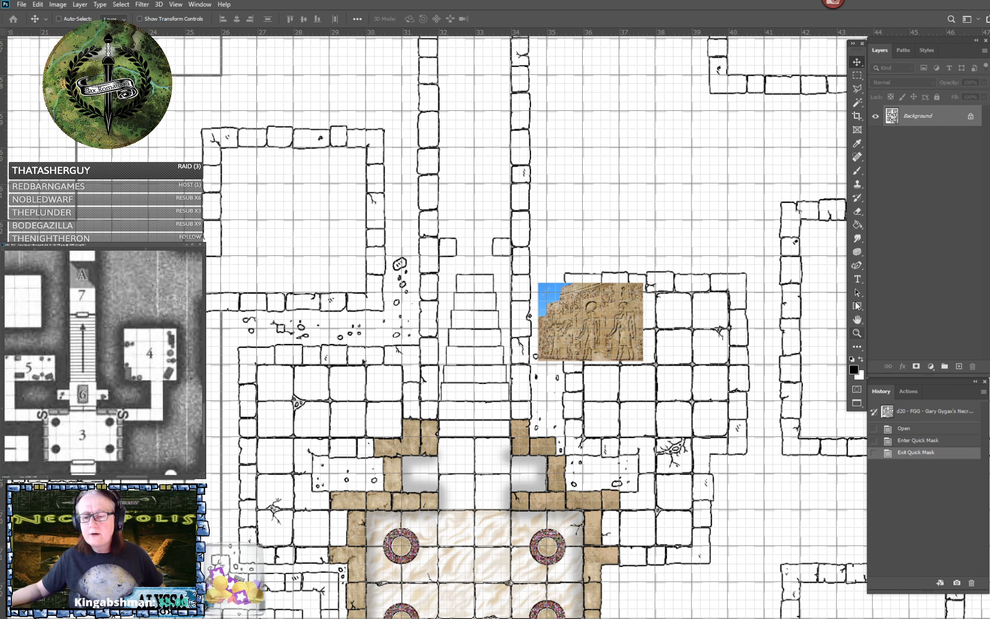
{"action": "left_click", "coordinate": [854, 369]}
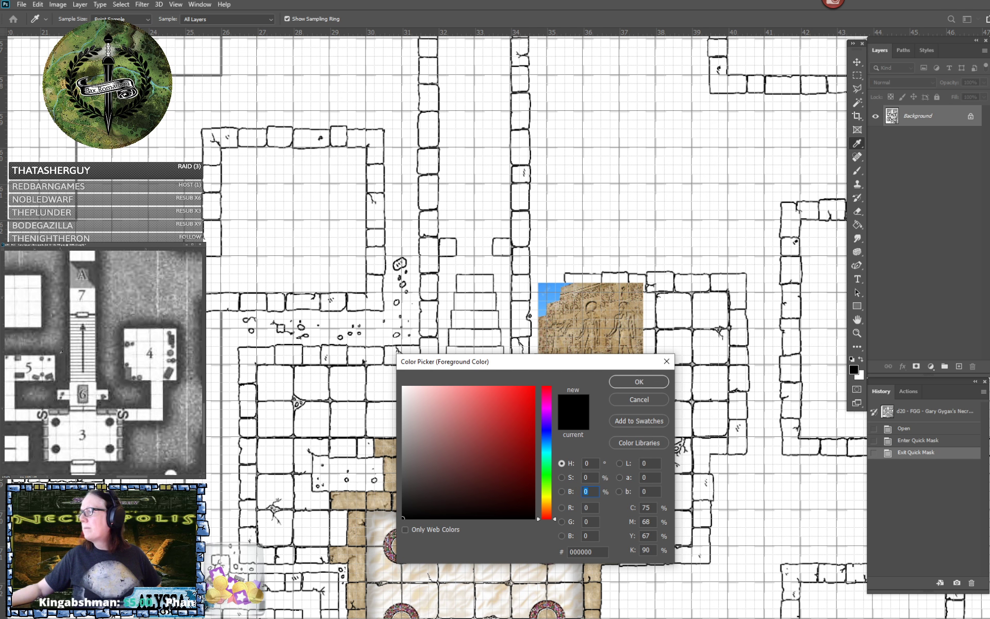
{"action": "type", "text": "59"}
{"action": "key", "text": "Down"}
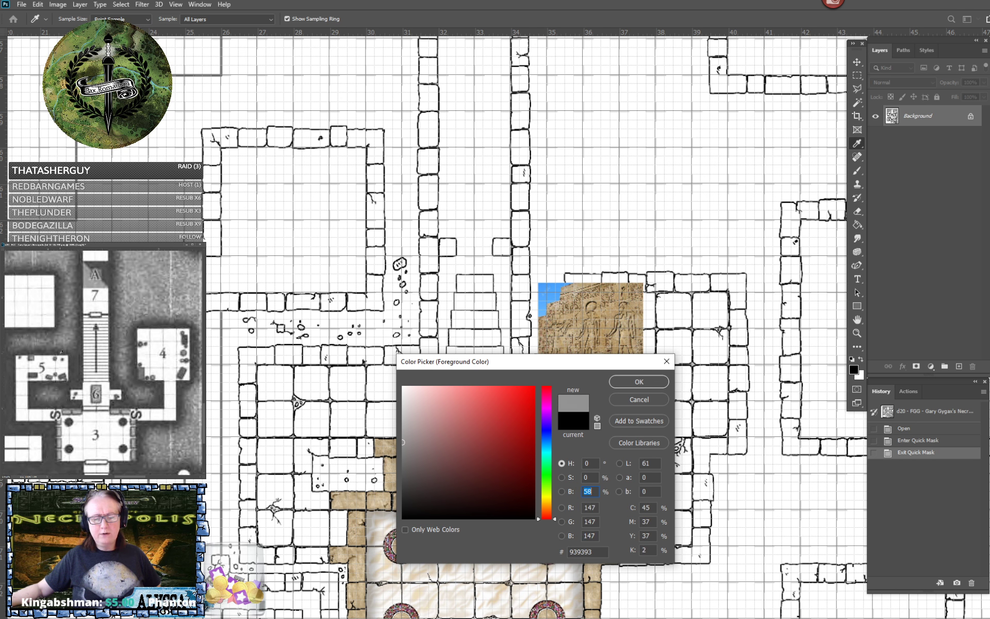
{"action": "scroll", "coordinate": [61, 352], "scroll_direction": "left", "scroll_amount": 1}
{"action": "left_click", "coordinate": [62, 351]}
{"action": "scroll", "coordinate": [61, 352], "scroll_direction": "left", "scroll_amount": 1}
{"action": "left_click", "coordinate": [62, 352]}
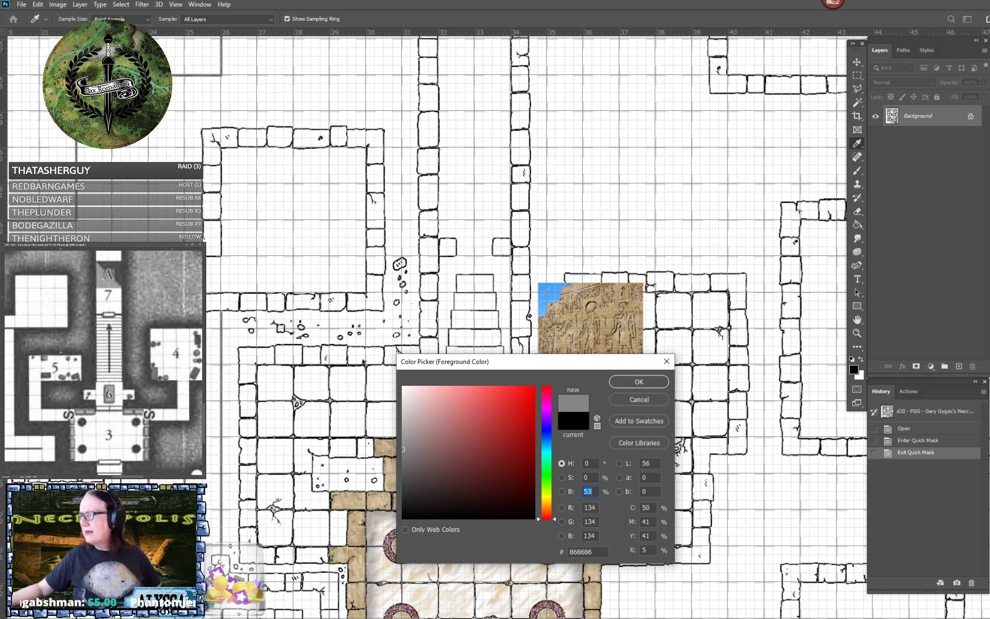
{"action": "left_click", "coordinate": [61, 352]}
{"action": "scroll", "coordinate": [62, 351], "scroll_direction": "left", "scroll_amount": 1}
{"action": "left_click", "coordinate": [62, 351]}
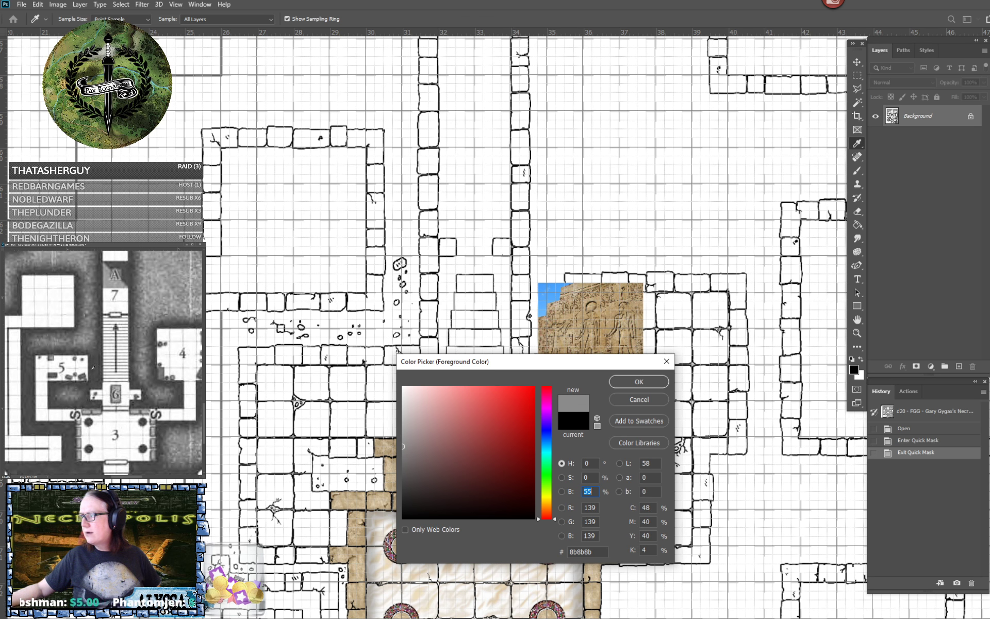
{"action": "scroll", "coordinate": [93, 367], "scroll_direction": "left", "scroll_amount": 1}
{"action": "scroll", "coordinate": [135, 370], "scroll_direction": "left", "scroll_amount": 1}
{"action": "left_click", "coordinate": [135, 371]}
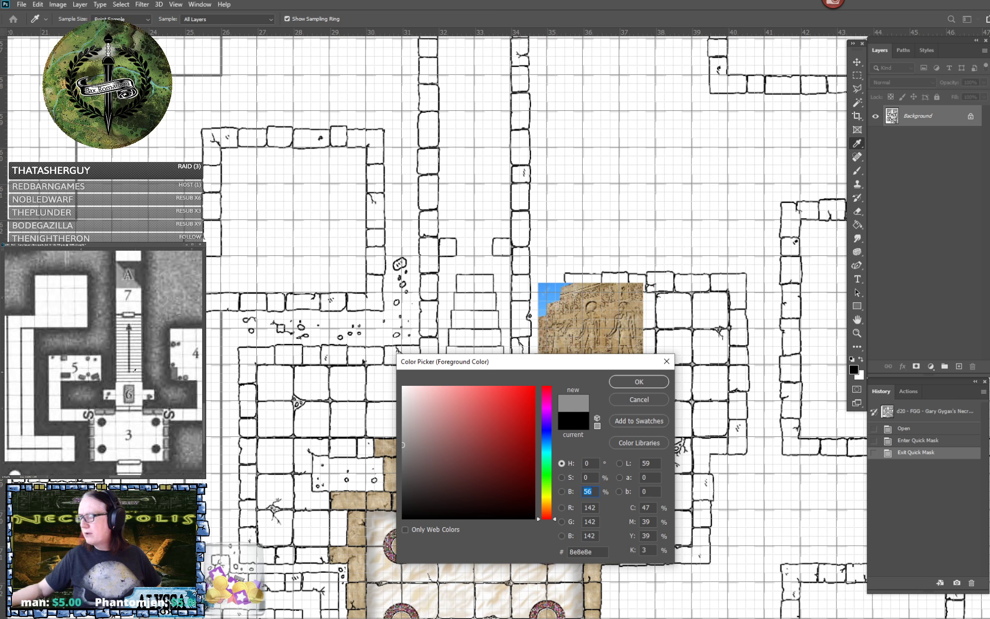
{"action": "left_click", "coordinate": [135, 371]}
{"action": "scroll", "coordinate": [154, 374], "scroll_direction": "left", "scroll_amount": 1}
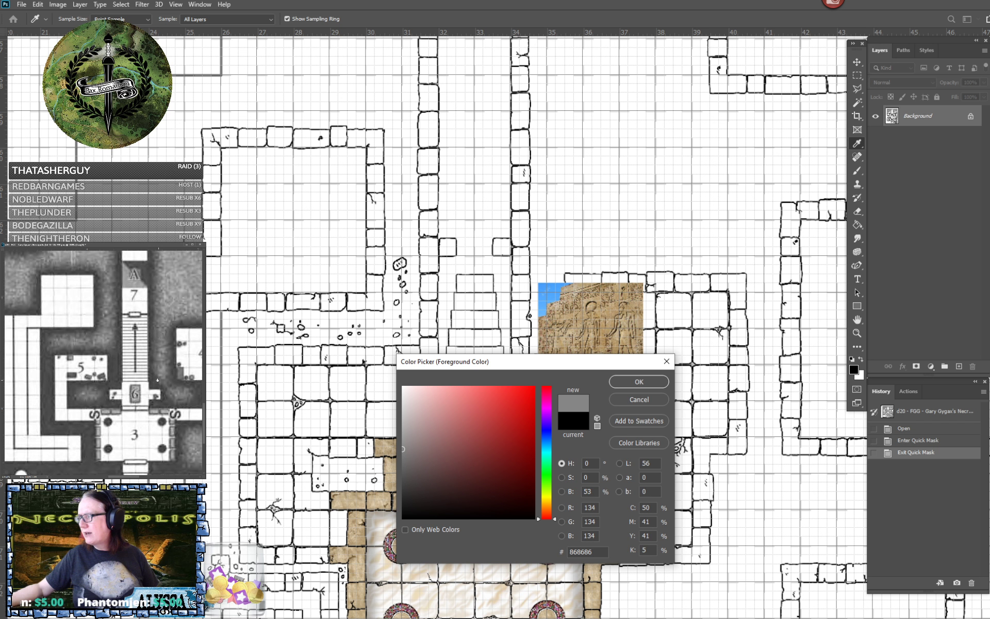
{"action": "left_click_drag", "start_coordinate": [161, 380], "coordinate": [110, 379]}
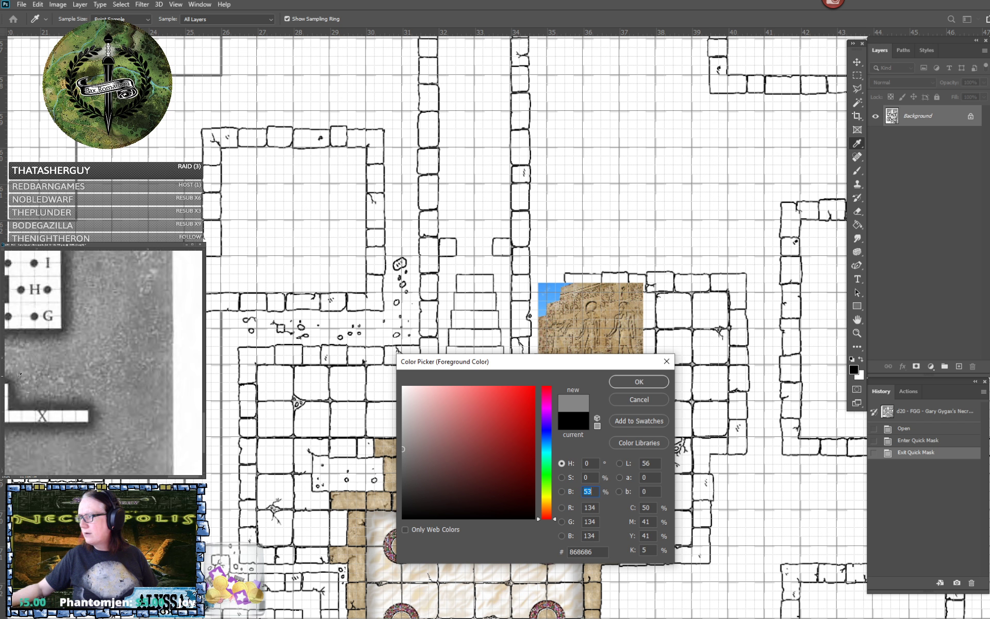
{"action": "left_click_drag", "start_coordinate": [20, 375], "coordinate": [133, 379]}
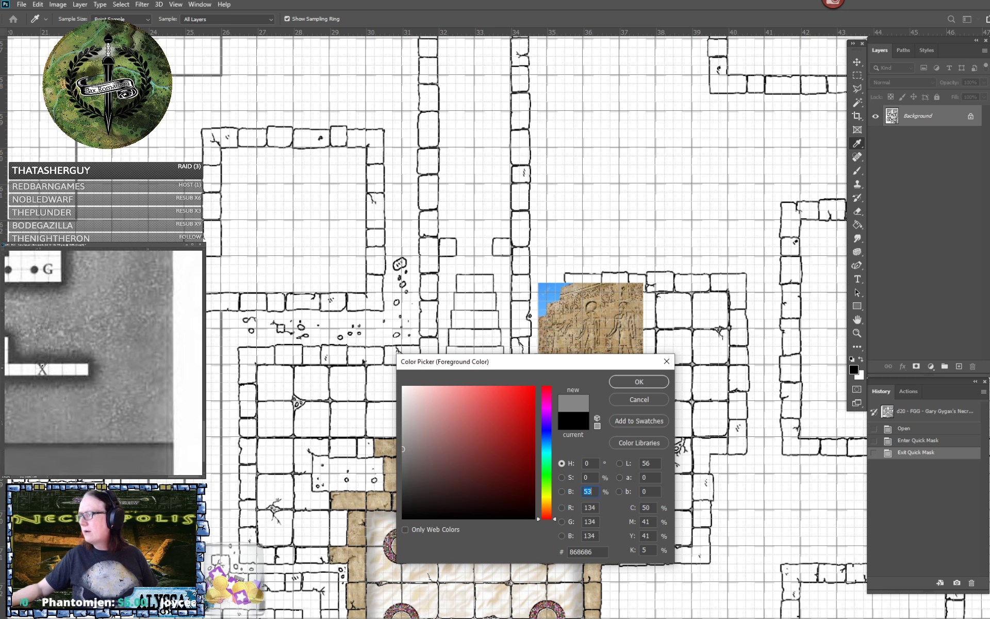
{"action": "key", "text": "Escape"}
{"action": "key", "text": "v"}
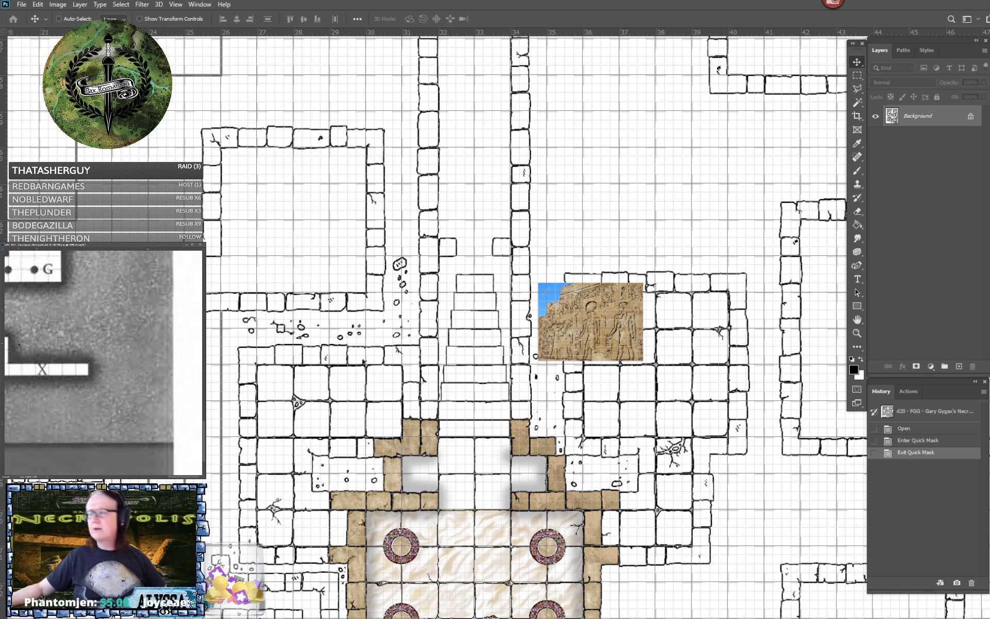
Compare the drawn necropolis map with the reference, zooming the reference out until the entire dungeon shows.
{"action": "left_click_drag", "start_coordinate": [34, 361], "coordinate": [121, 402]}
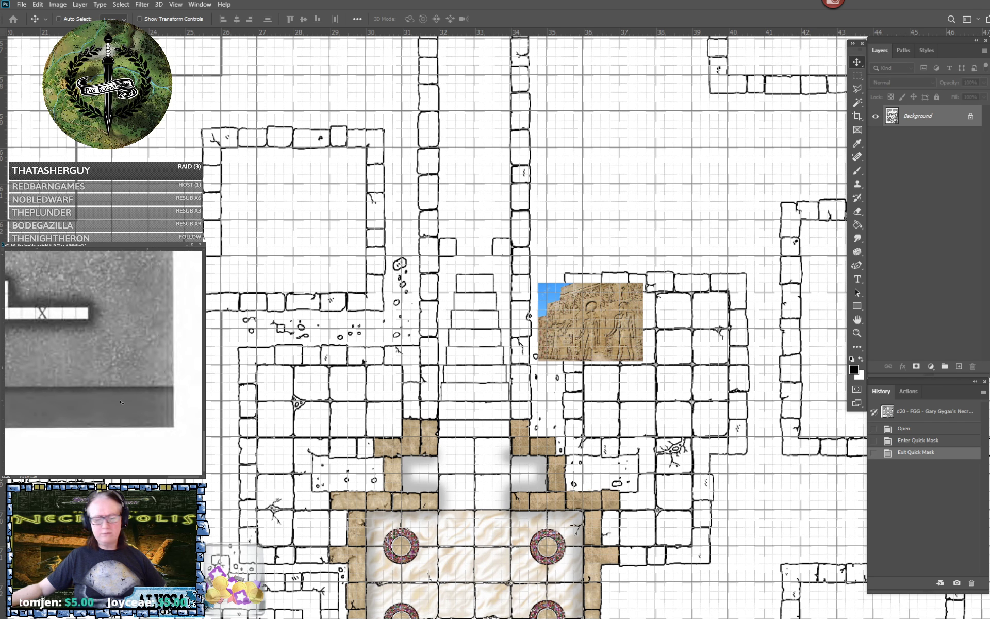
{"action": "left_click", "coordinate": [527, 489]}
{"action": "scroll", "coordinate": [527, 489], "scroll_direction": "down", "scroll_amount": 4}
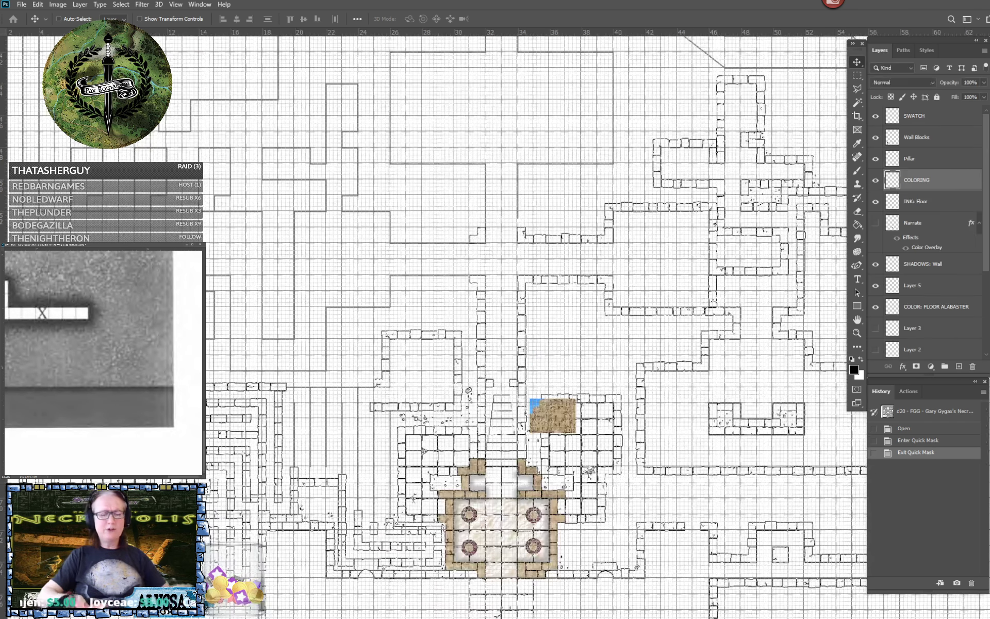
{"action": "scroll", "coordinate": [559, 583], "scroll_direction": "up", "scroll_amount": 4}
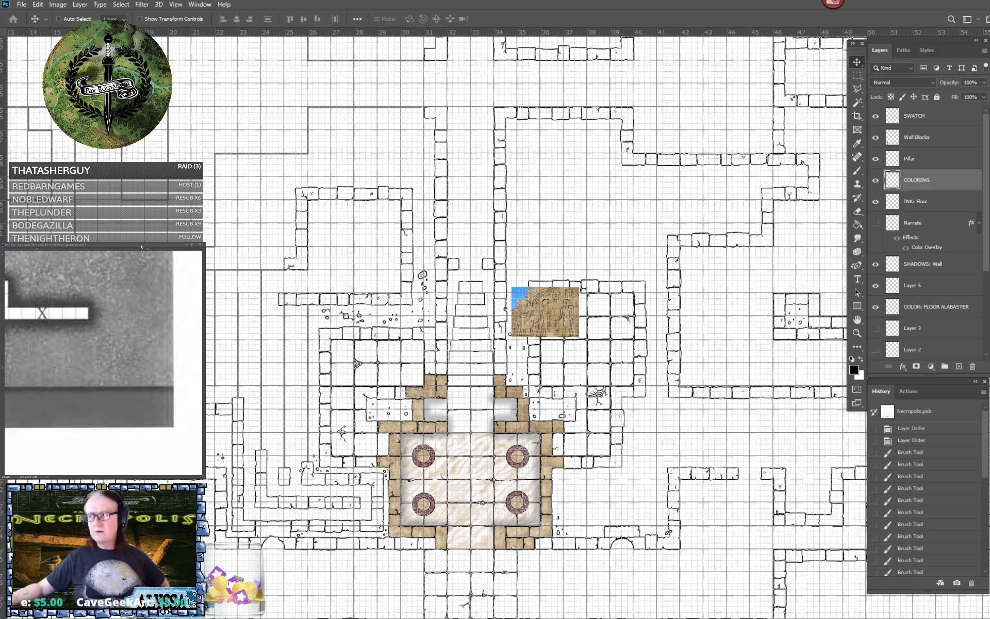
{"action": "left_click", "coordinate": [77, 342]}
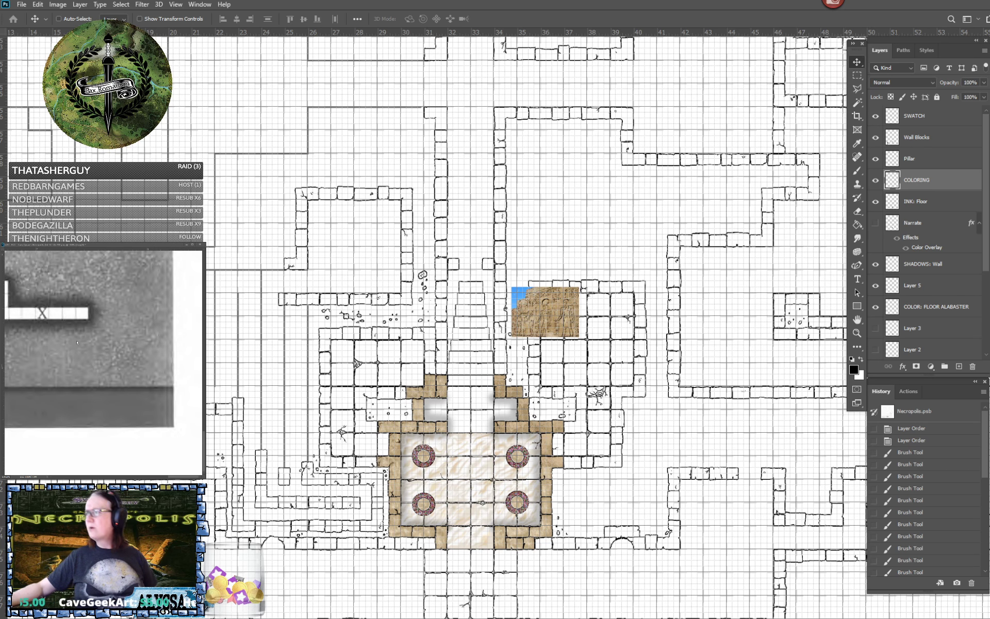
{"action": "scroll", "coordinate": [75, 342], "scroll_direction": "down", "scroll_amount": 10}
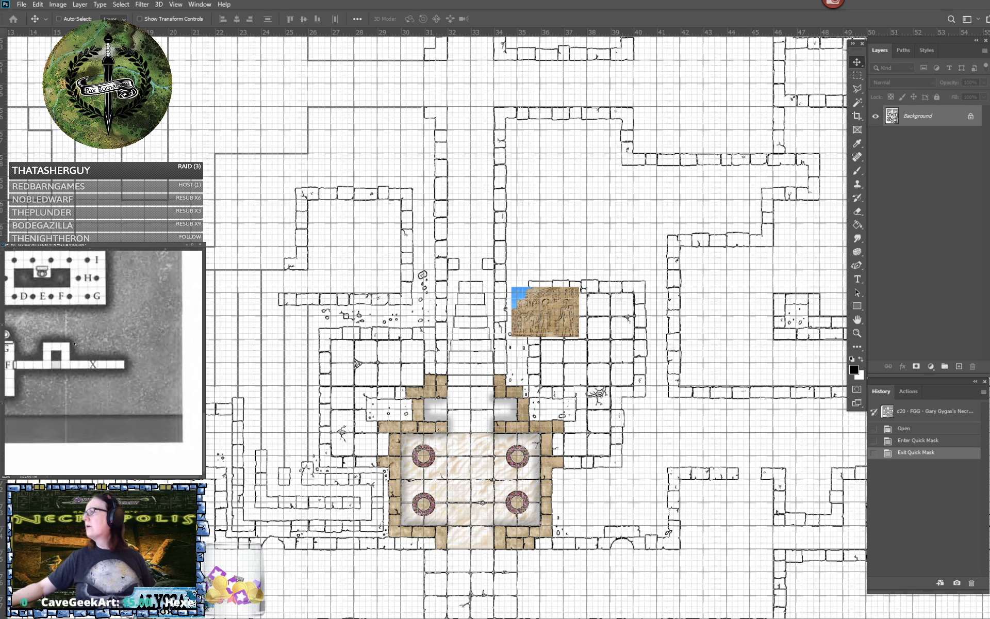
{"action": "scroll", "coordinate": [74, 344], "scroll_direction": "down", "scroll_amount": 3}
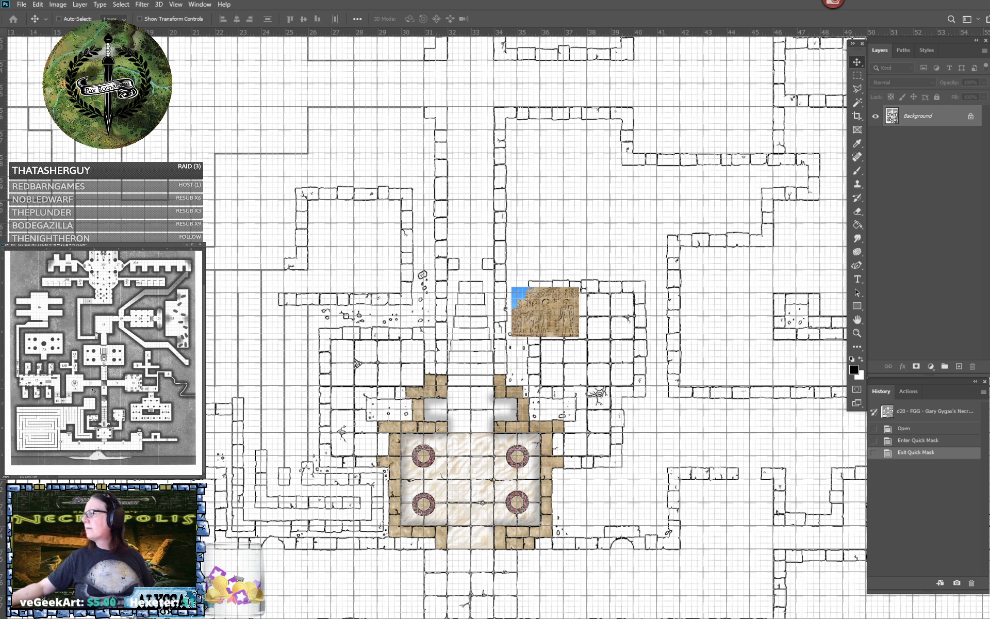
Return to the necropolis drawing and hide the SWATCH layer to clear the eastern tiled room.
{"action": "left_click", "coordinate": [570, 368]}
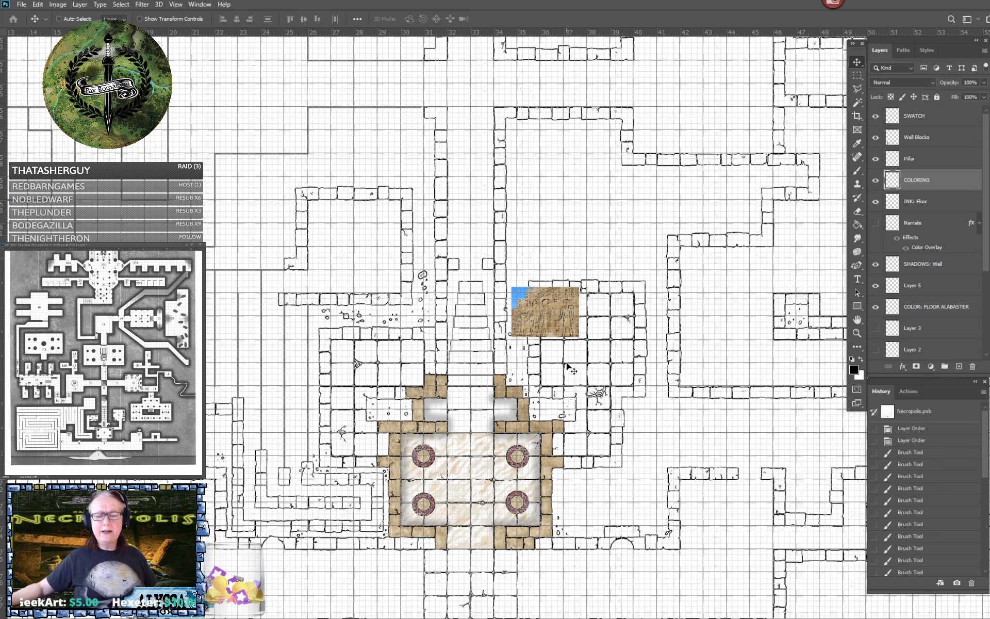
{"action": "scroll", "coordinate": [567, 365], "scroll_direction": "up", "scroll_amount": 8}
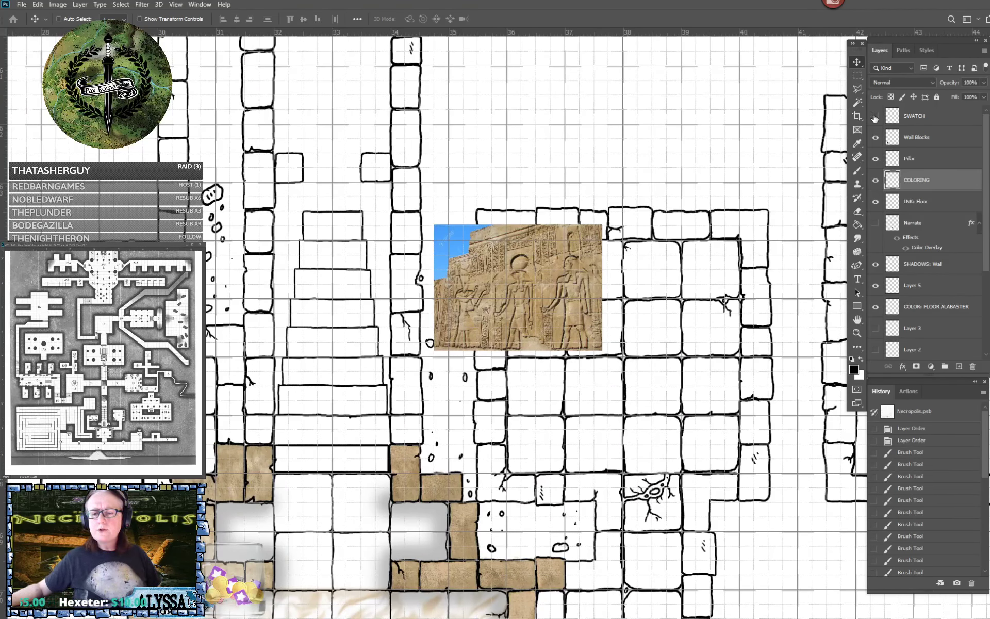
{"action": "left_click", "coordinate": [875, 116]}
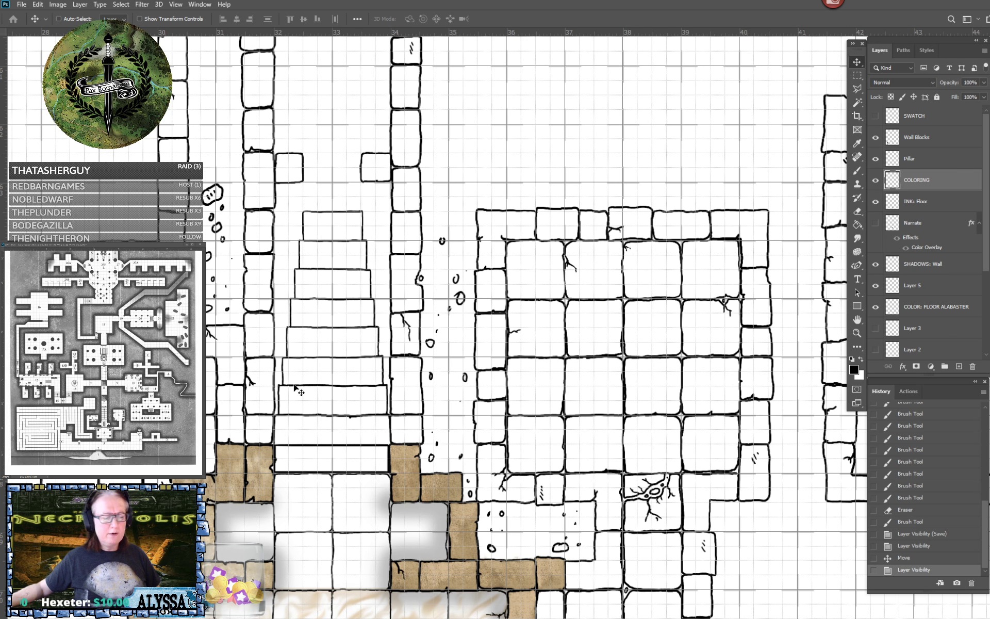
{"action": "left_click", "coordinate": [854, 369]}
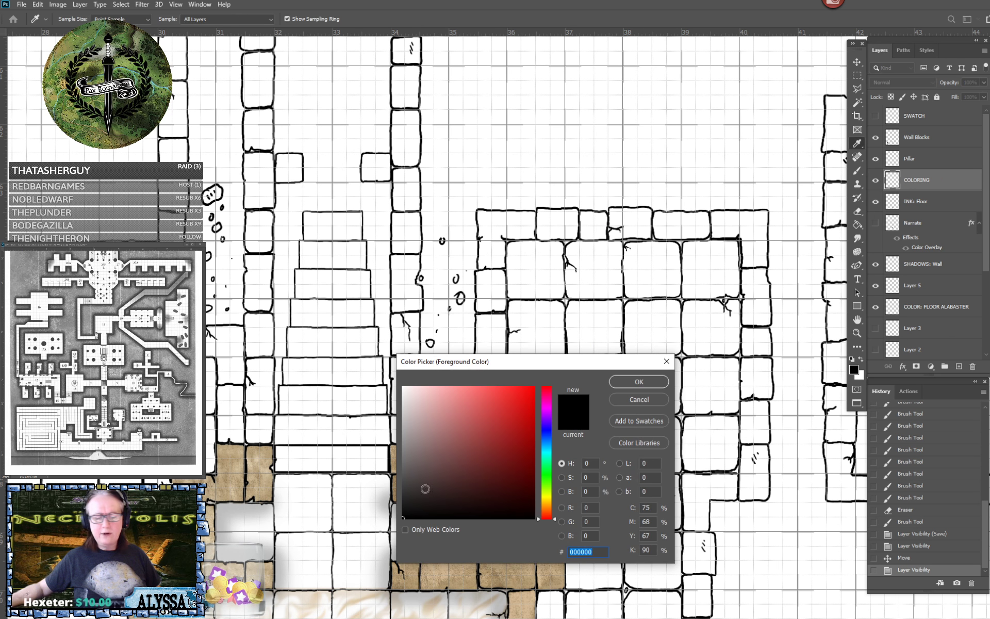
{"action": "left_click_drag", "start_coordinate": [413, 579], "coordinate": [413, 577]}
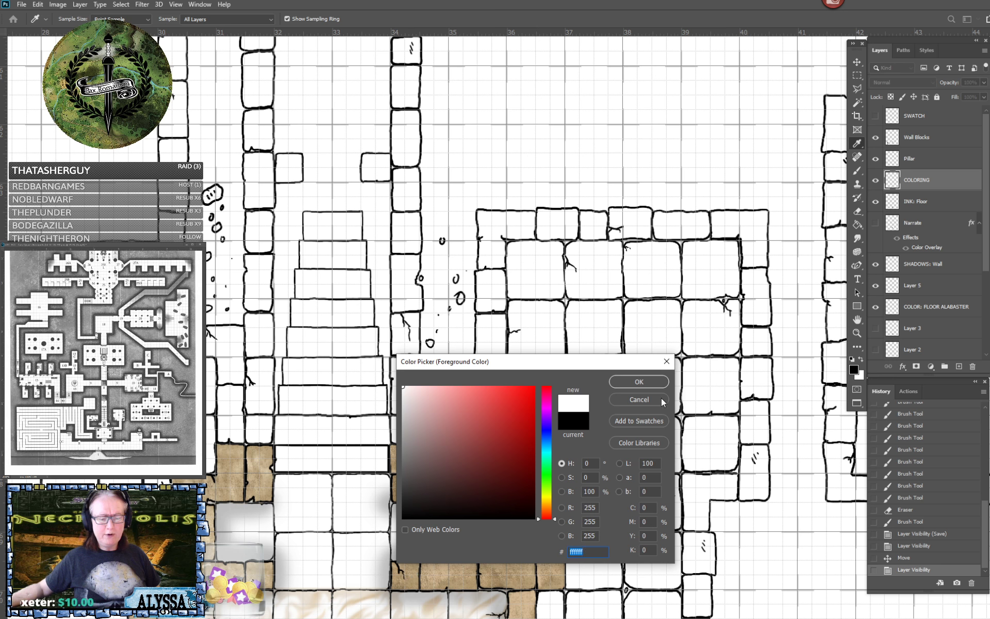
{"action": "left_click", "coordinate": [642, 400]}
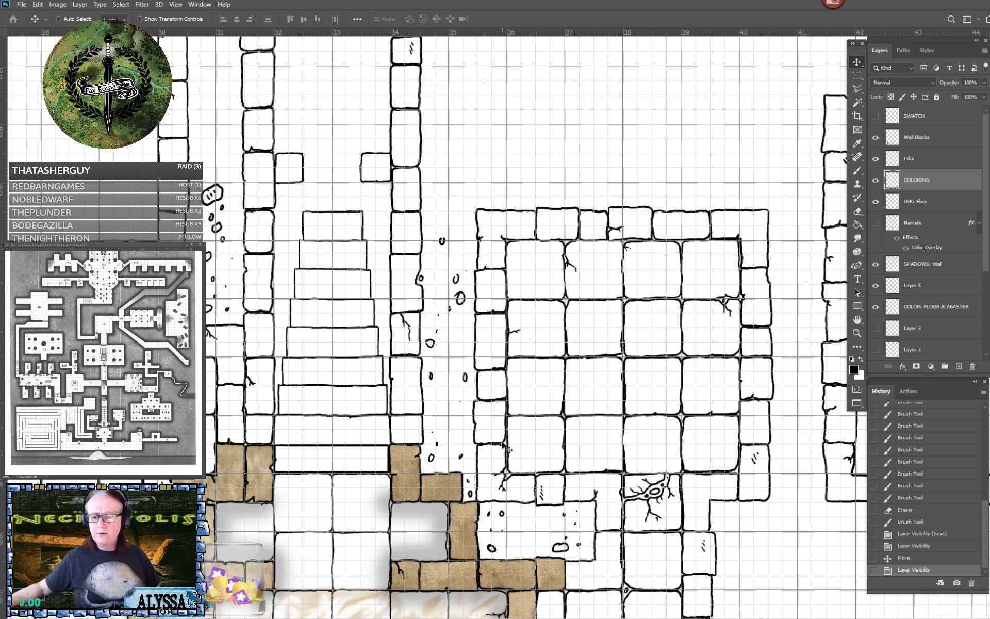
Set the foreground color to a muted olive, hex 898652.
{"action": "left_click", "coordinate": [854, 369]}
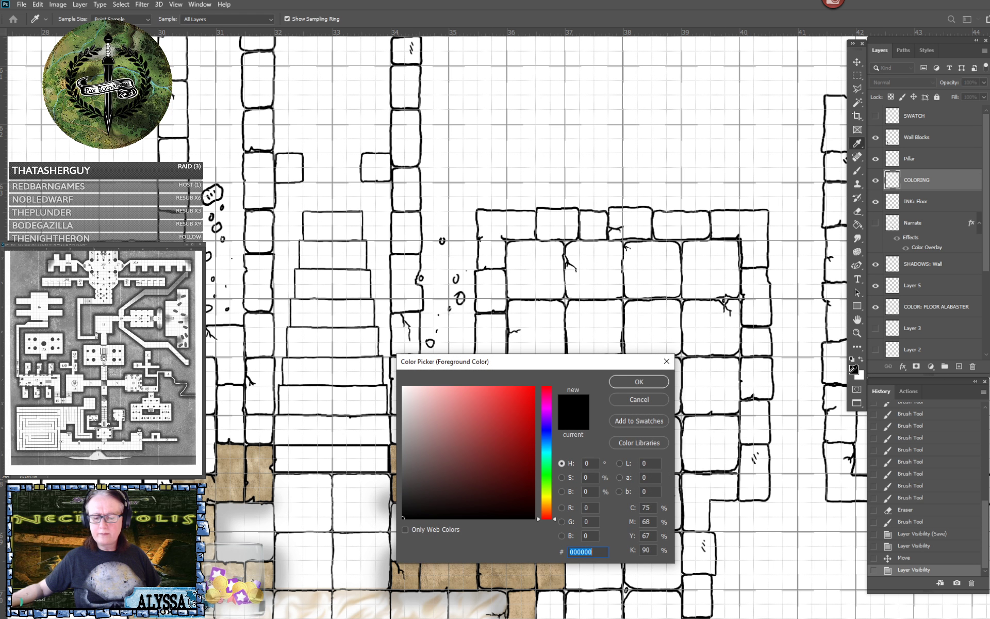
{"action": "left_click_drag", "start_coordinate": [552, 440], "coordinate": [548, 496]}
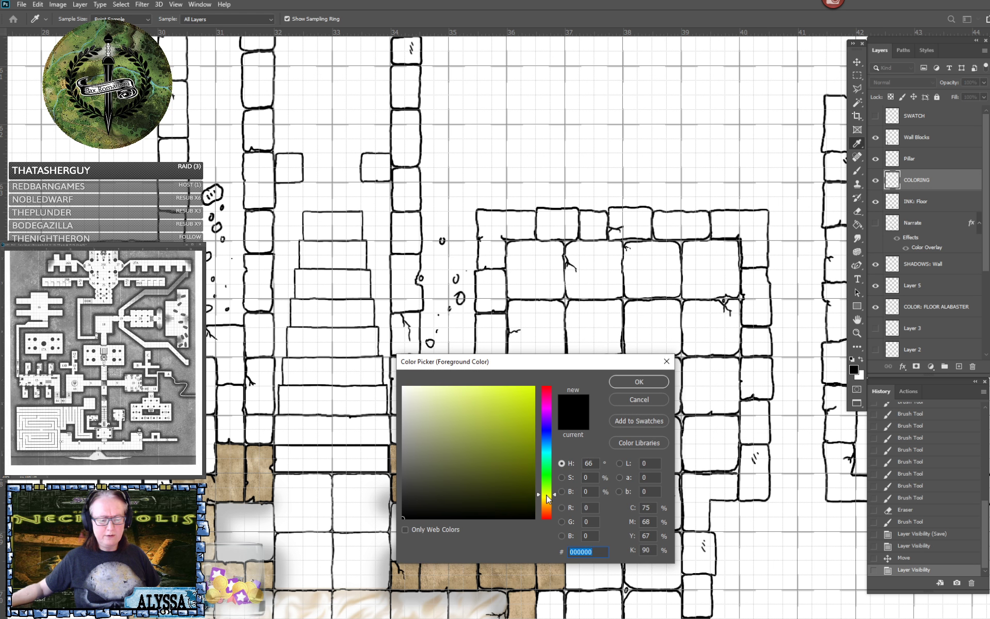
{"action": "mouse_move", "coordinate": [508, 462]}
{"action": "left_mouse_down"}
{"action": "mouse_move", "coordinate": [426, 457]}
{"action": "mouse_move", "coordinate": [465, 458]}
{"action": "left_mouse_up"}
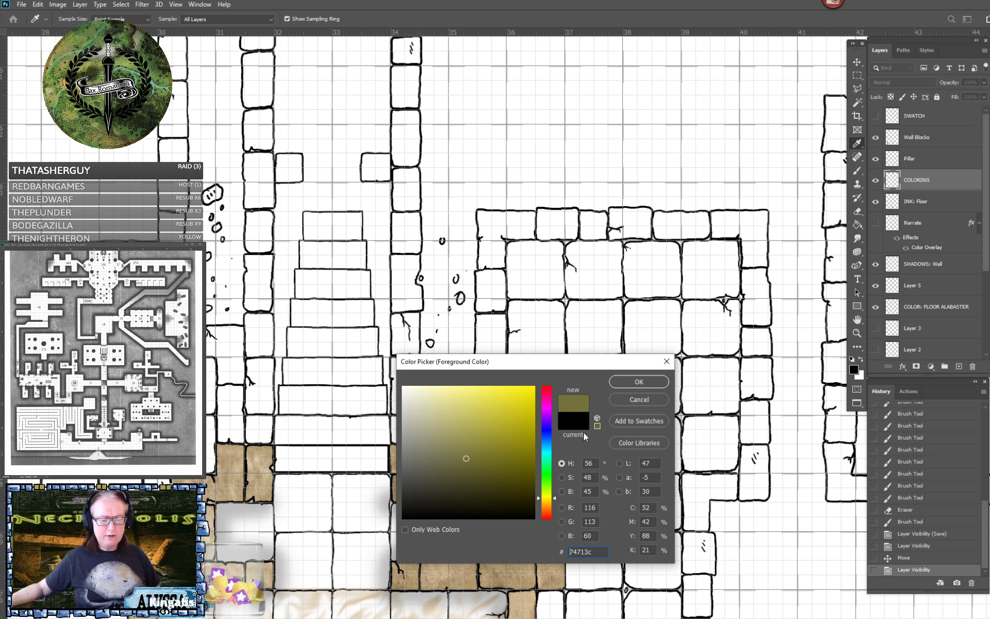
{"action": "left_click", "coordinate": [456, 447]}
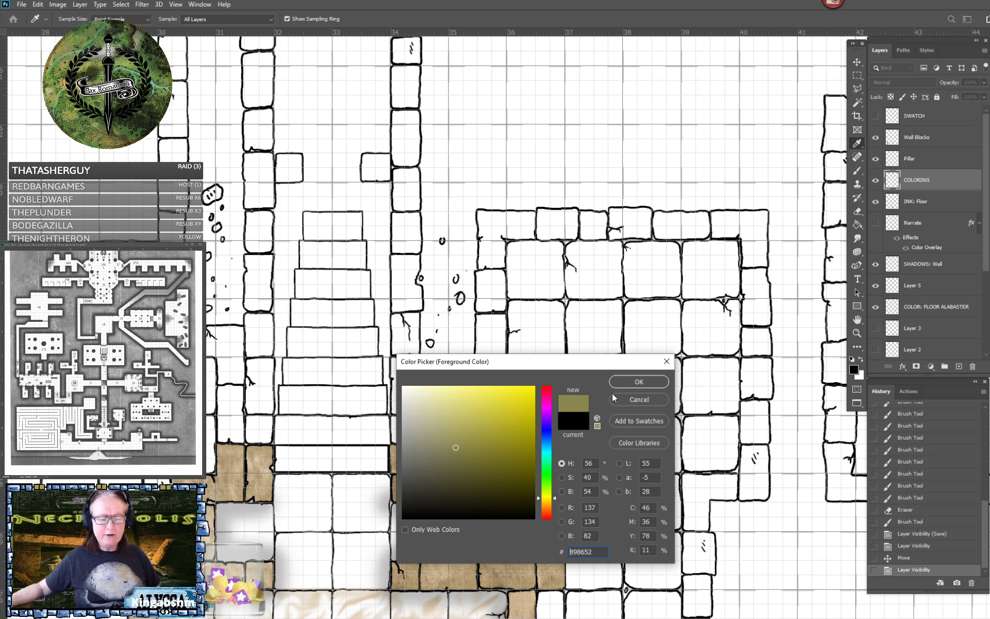
{"action": "left_click", "coordinate": [636, 383]}
{"action": "key", "text": "v"}
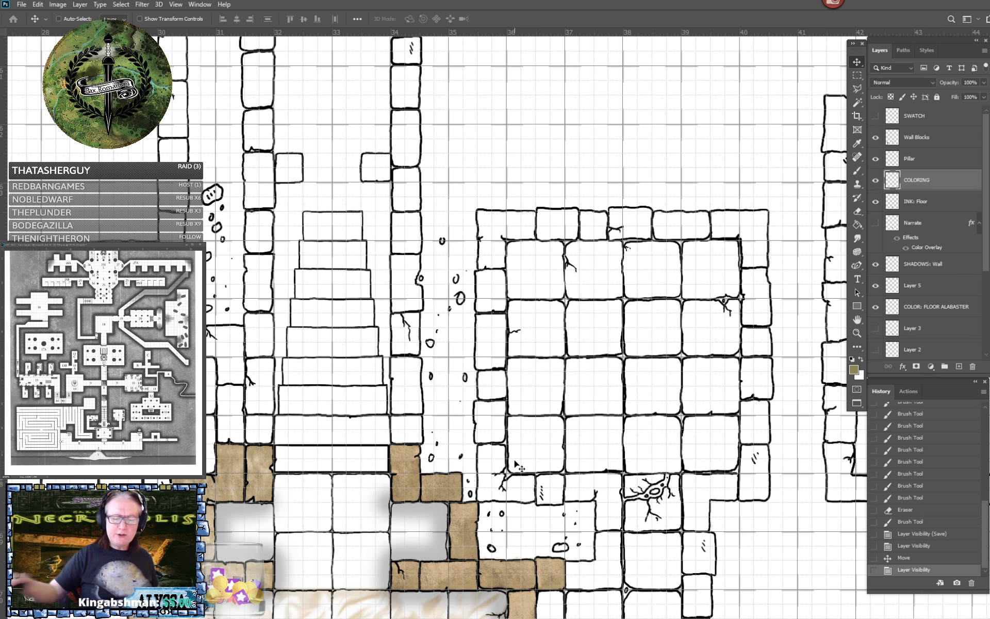
Sample tan tones from the colored wall blocks at the foot of the stairway and set the foreground color to b59d76.
{"action": "scroll", "coordinate": [581, 458], "scroll_direction": "up", "scroll_amount": 1}
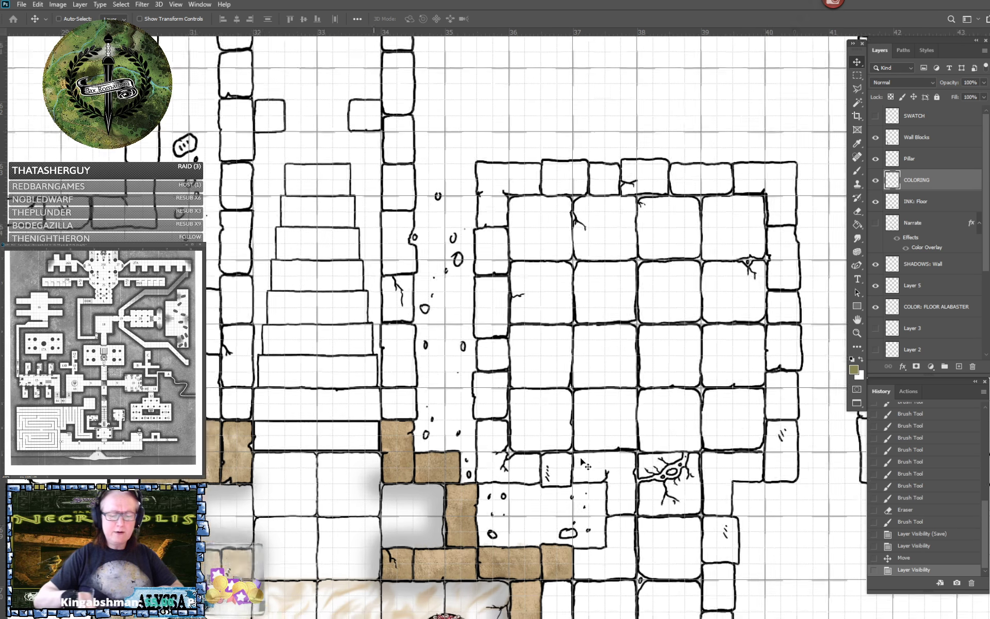
{"action": "scroll", "coordinate": [581, 461], "scroll_direction": "up", "scroll_amount": 3}
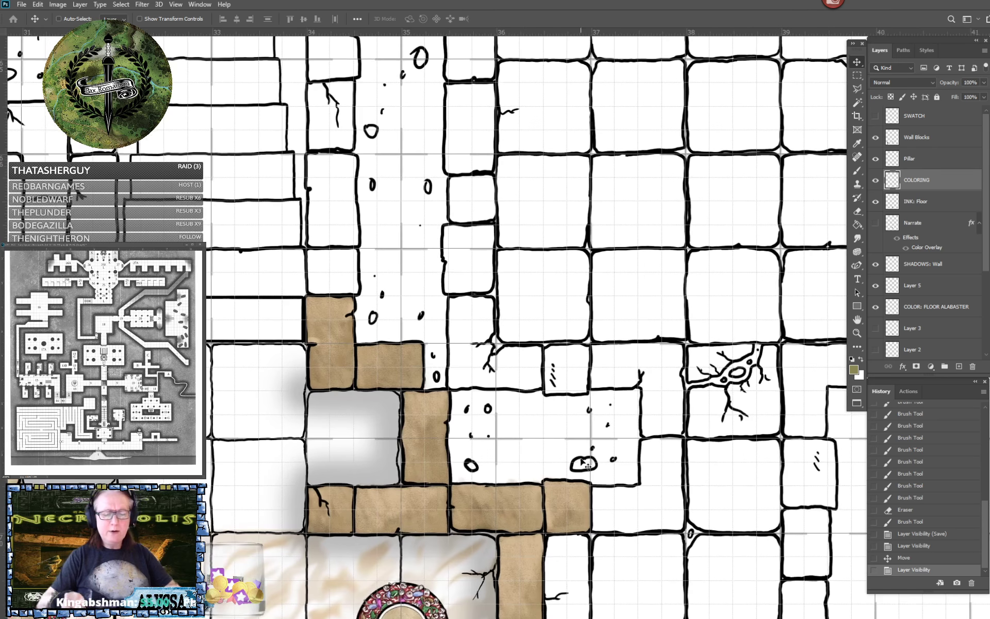
{"action": "left_click", "coordinate": [854, 370]}
{"action": "left_click", "coordinate": [381, 361]}
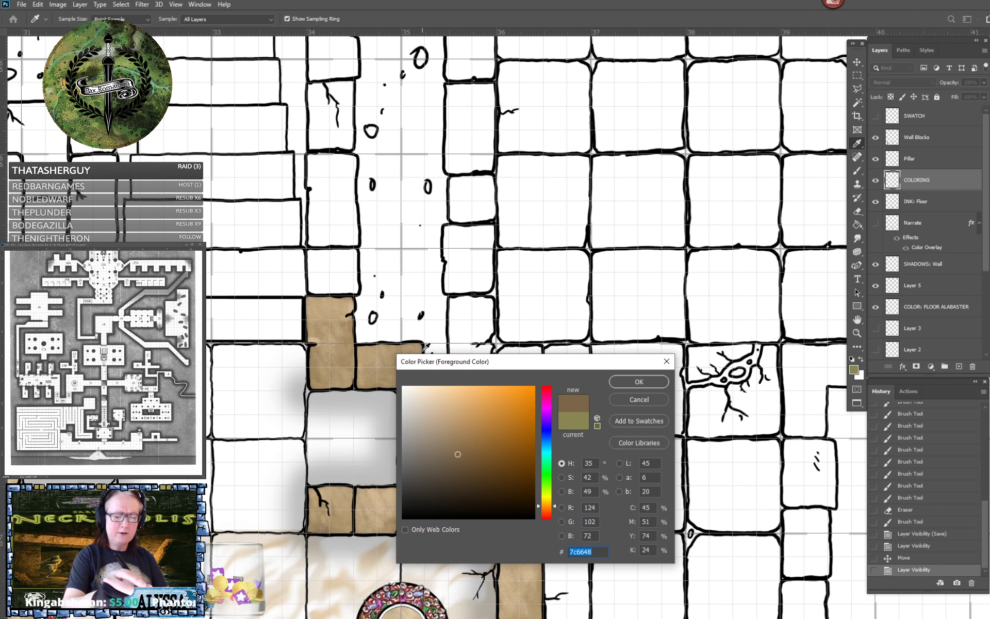
{"action": "left_click", "coordinate": [345, 329]}
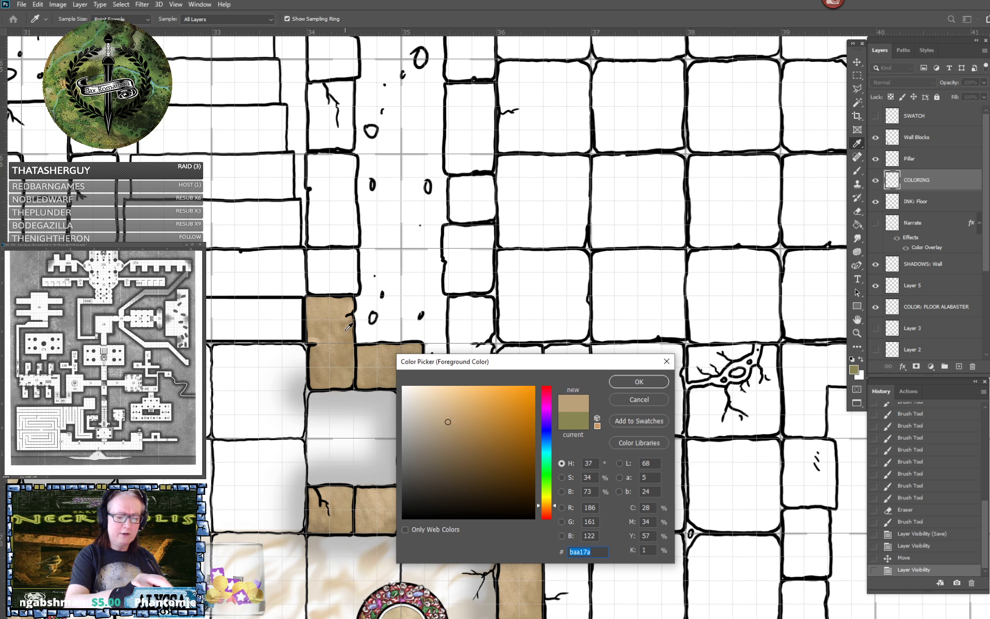
{"action": "left_click", "coordinate": [376, 494]}
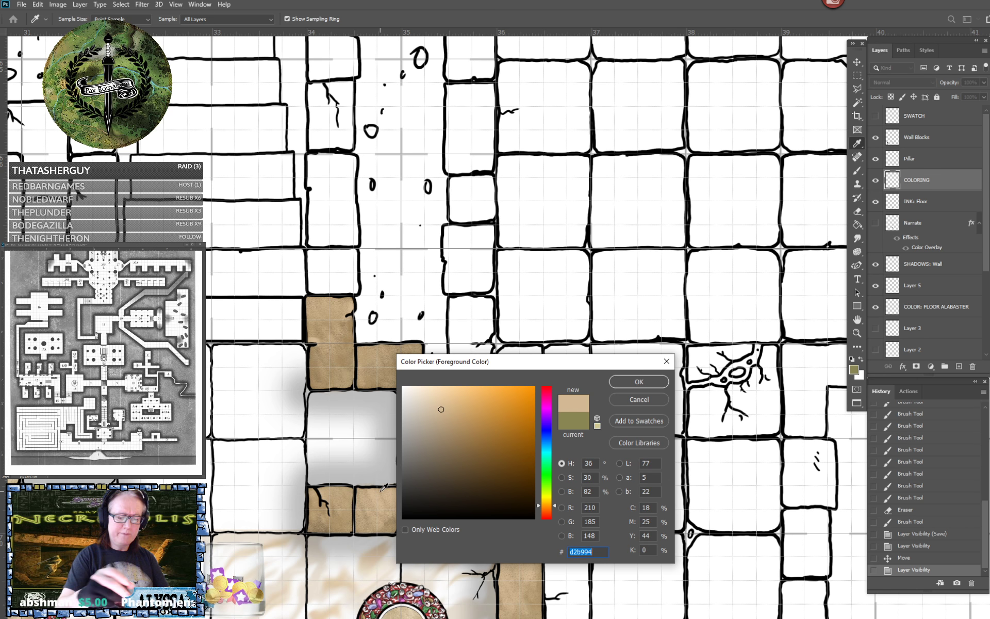
{"action": "left_click", "coordinate": [539, 570]}
{"action": "left_click", "coordinate": [390, 351]}
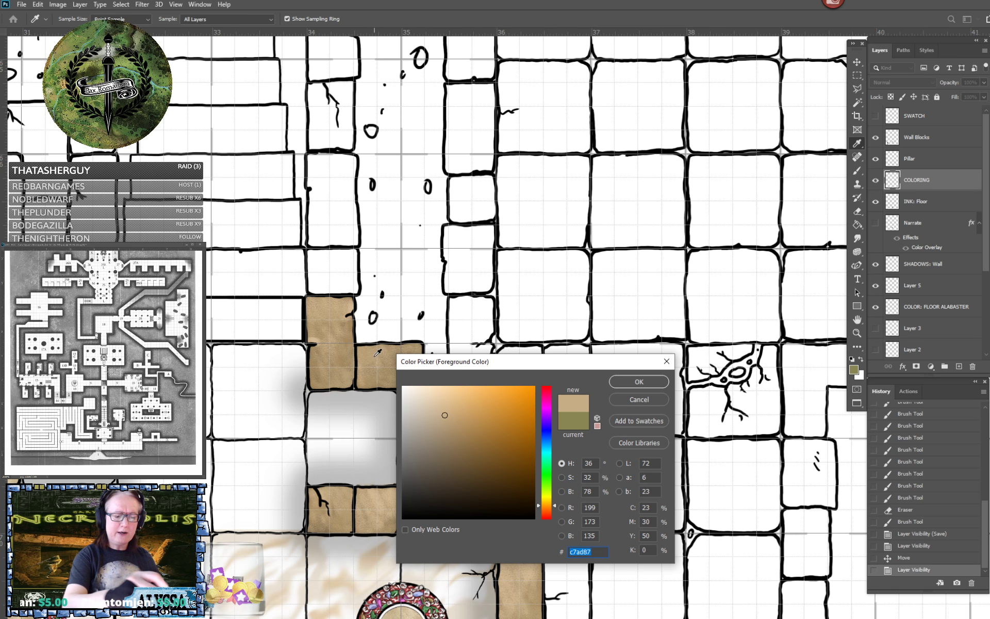
{"action": "left_click", "coordinate": [392, 355]}
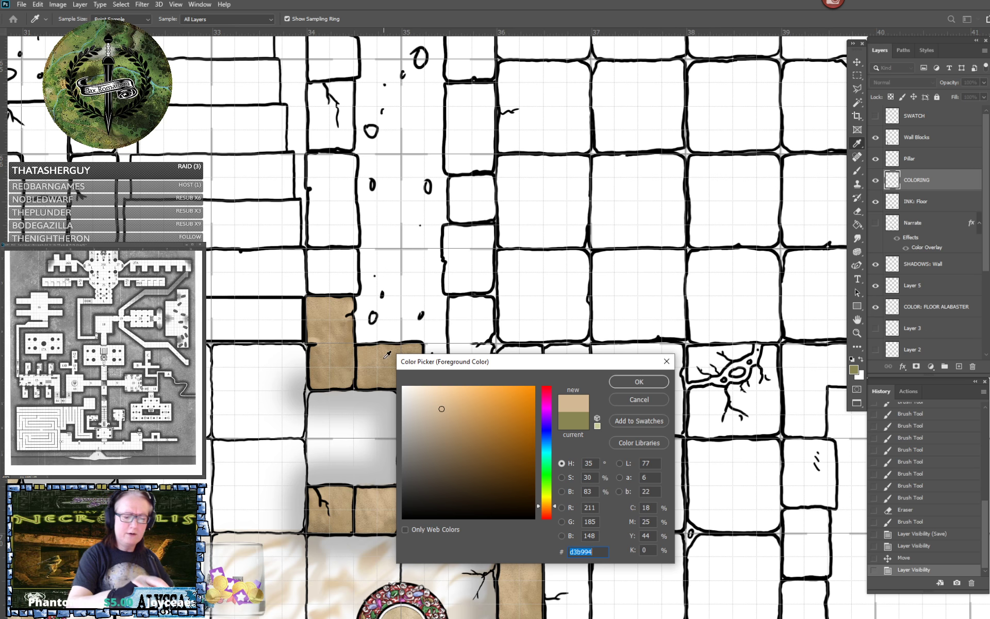
{"action": "left_click", "coordinate": [388, 376]}
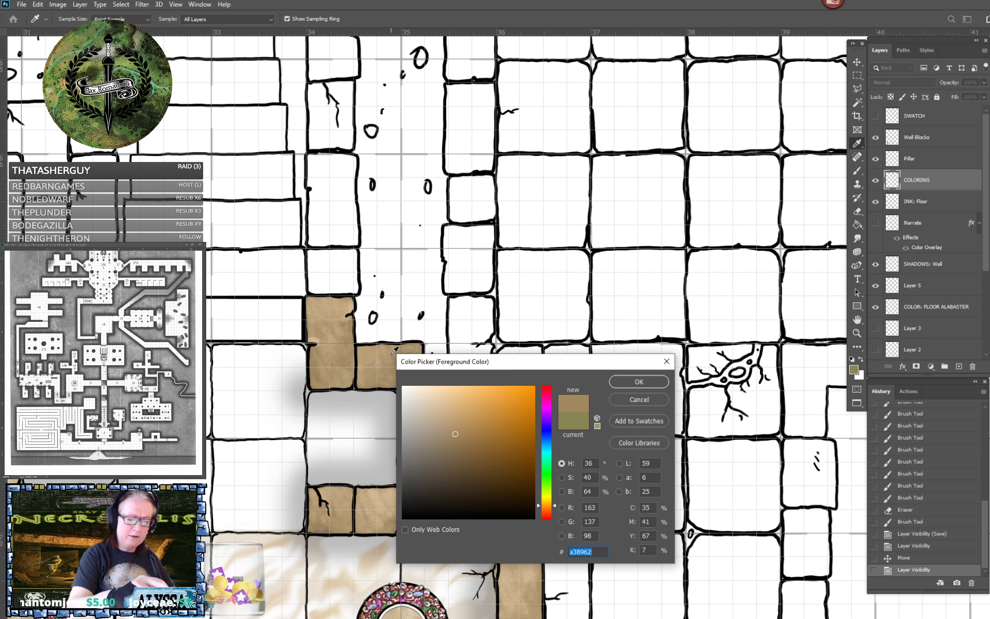
{"action": "left_click", "coordinate": [389, 357]}
{"action": "left_click", "coordinate": [388, 374]}
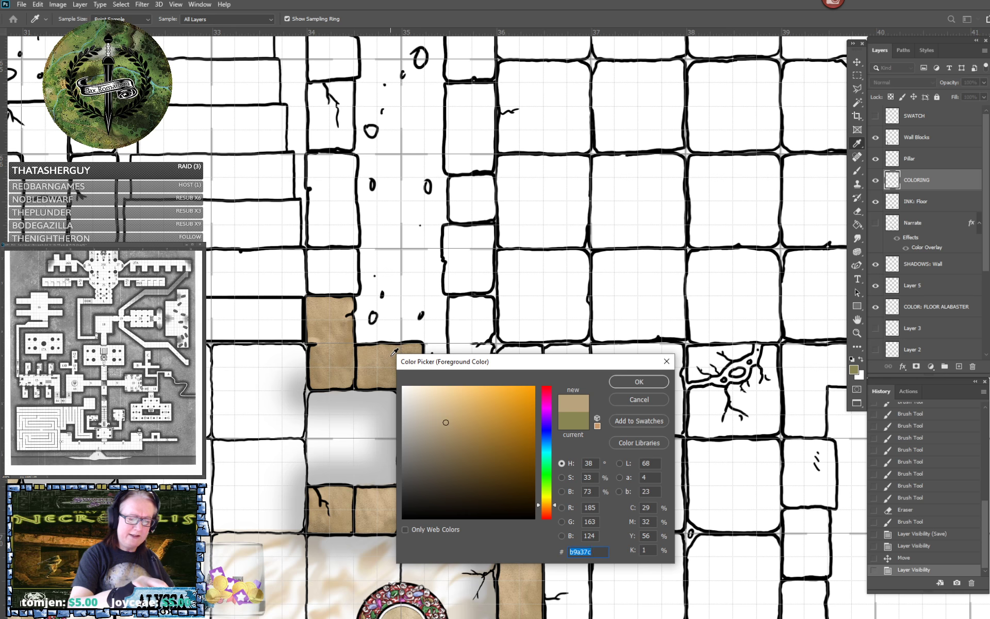
{"action": "left_click", "coordinate": [392, 375]}
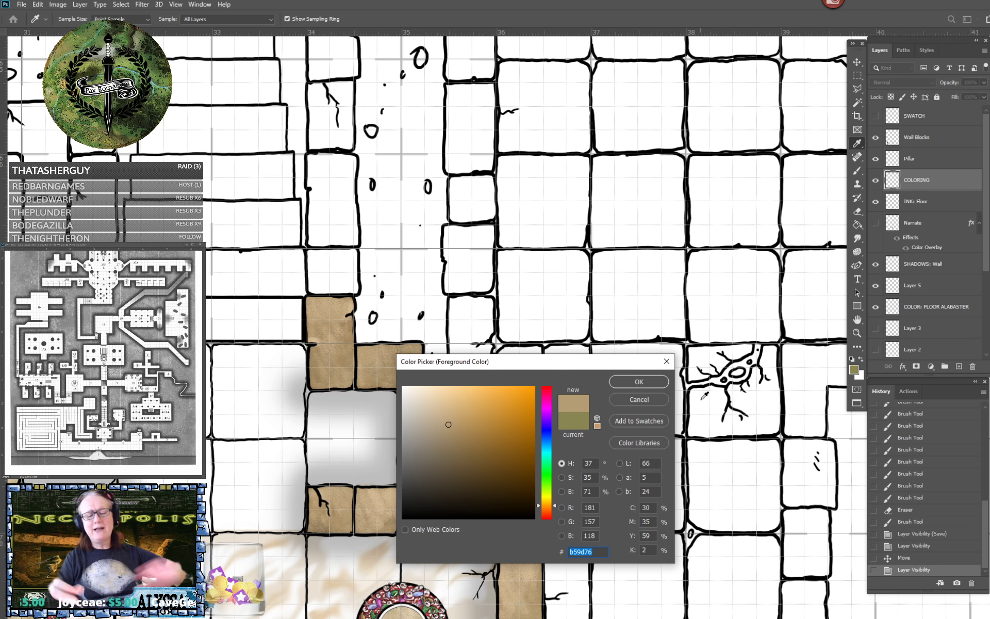
{"action": "left_click", "coordinate": [652, 383]}
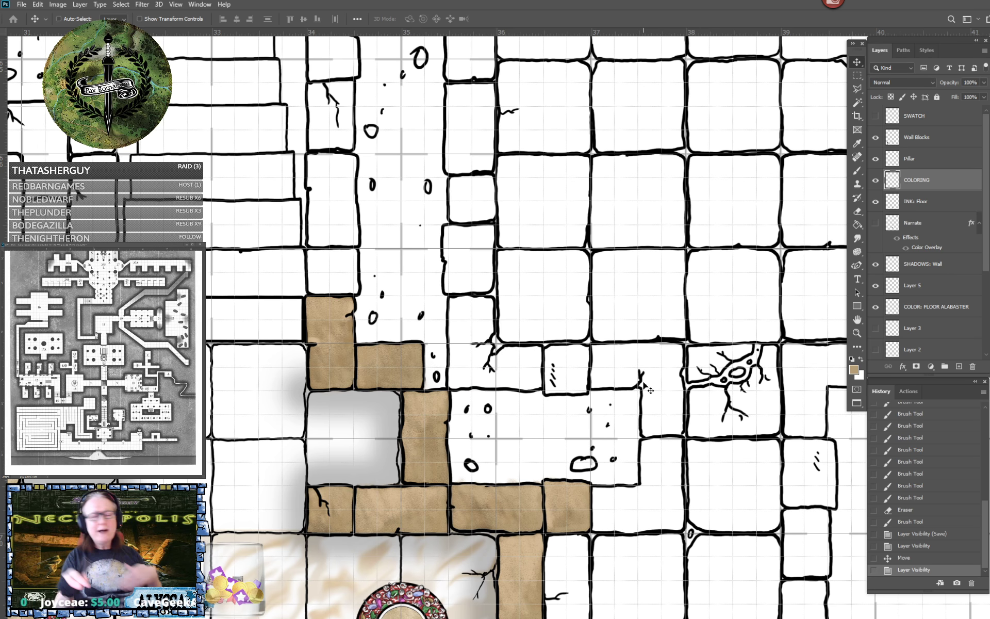
With the Brush tool on the COLORING layer, paint tan the first three uncolored wall blocks along the stairway's east side, going up.
{"action": "scroll", "coordinate": [644, 386], "scroll_direction": "left", "scroll_amount": 2}
{"action": "scroll", "coordinate": [644, 386], "scroll_direction": "up", "scroll_amount": 1}
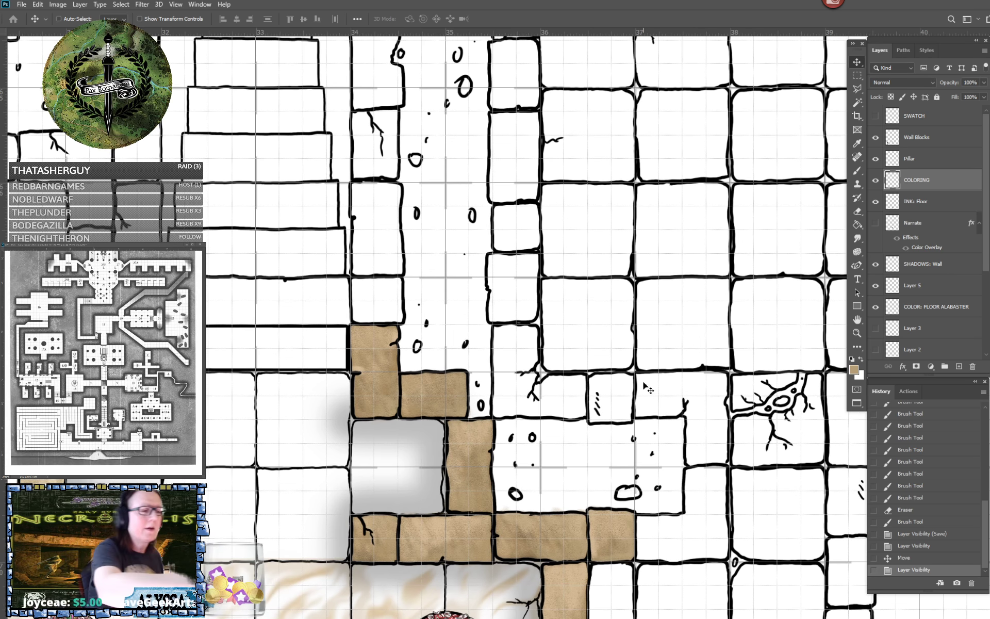
{"action": "left_click", "coordinate": [854, 173]}
{"action": "left_click", "coordinate": [75, 20]}
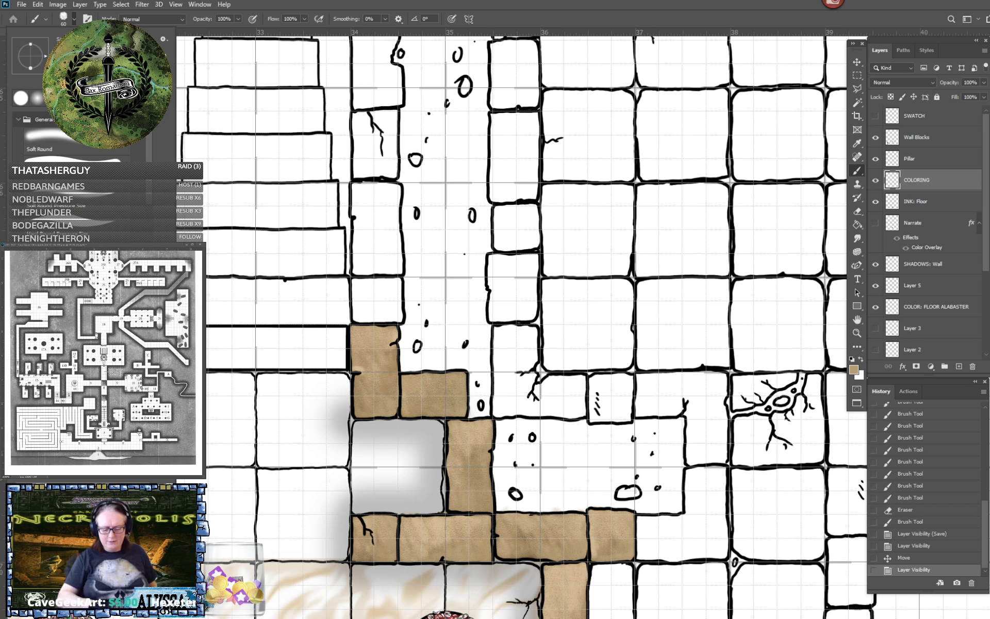
{"action": "key", "text": "Return"}
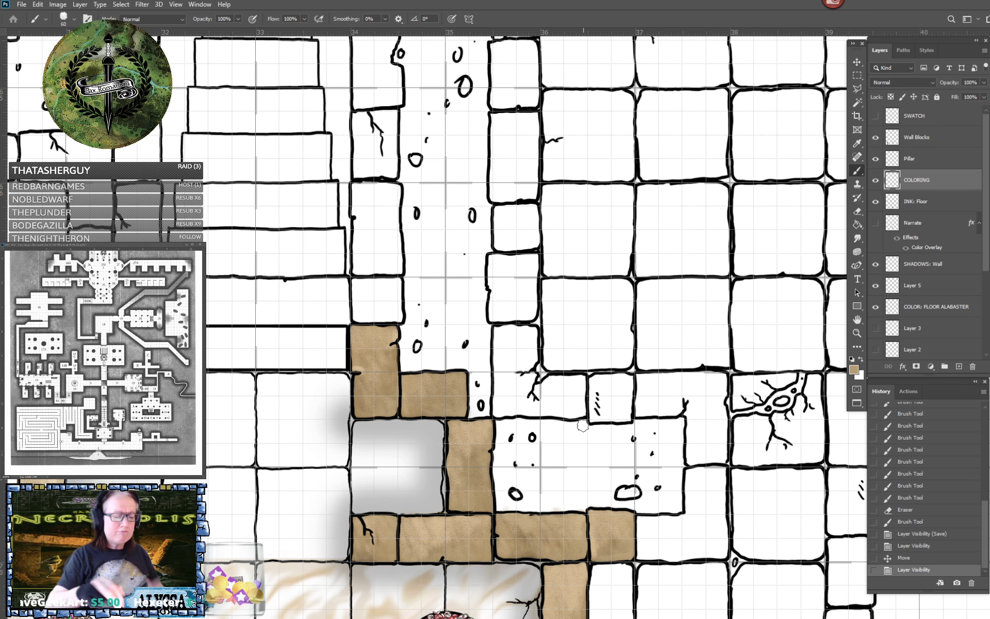
{"action": "scroll", "coordinate": [583, 425], "scroll_direction": "left", "scroll_amount": 3}
{"action": "scroll", "coordinate": [583, 426], "scroll_direction": "up", "scroll_amount": 3}
{"action": "scroll", "coordinate": [583, 426], "scroll_direction": "up", "scroll_amount": 1}
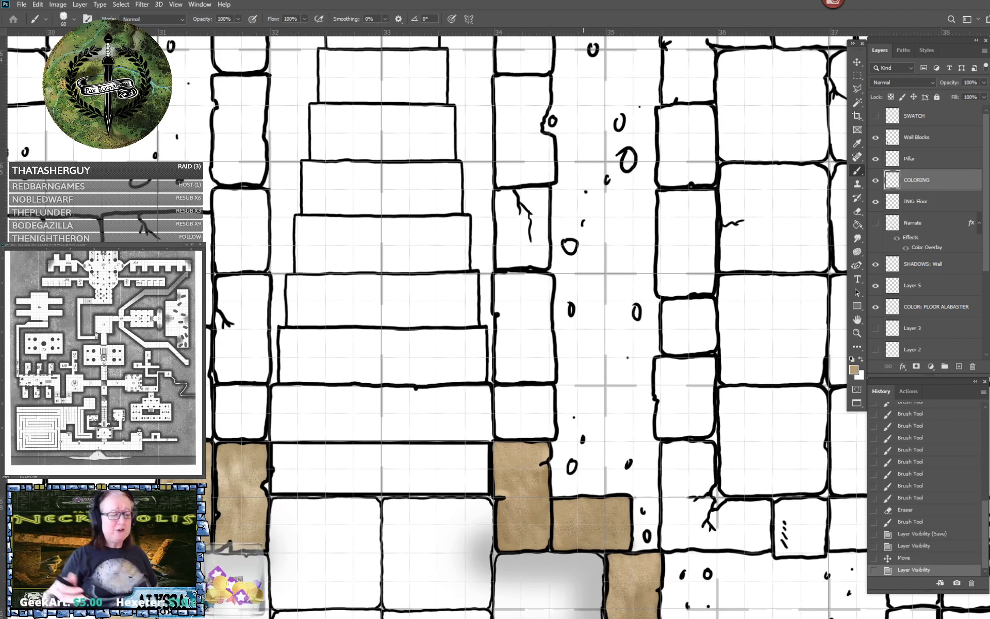
{"action": "mouse_move", "coordinate": [511, 406]}
{"action": "left_mouse_down"}
{"action": "mouse_move", "coordinate": [513, 391]}
{"action": "mouse_move", "coordinate": [497, 397]}
{"action": "mouse_move", "coordinate": [496, 431]}
{"action": "mouse_move", "coordinate": [516, 424]}
{"action": "mouse_move", "coordinate": [544, 434]}
{"action": "mouse_move", "coordinate": [550, 399]}
{"action": "mouse_move", "coordinate": [505, 392]}
{"action": "mouse_move", "coordinate": [514, 410]}
{"action": "mouse_move", "coordinate": [524, 395]}
{"action": "mouse_move", "coordinate": [539, 412]}
{"action": "mouse_move", "coordinate": [552, 396]}
{"action": "left_mouse_up"}
{"action": "mouse_move", "coordinate": [499, 349]}
{"action": "left_mouse_down"}
{"action": "mouse_move", "coordinate": [500, 369]}
{"action": "mouse_move", "coordinate": [535, 359]}
{"action": "mouse_move", "coordinate": [548, 371]}
{"action": "mouse_move", "coordinate": [551, 344]}
{"action": "mouse_move", "coordinate": [550, 356]}
{"action": "left_mouse_up"}
{"action": "left_click_drag", "start_coordinate": [559, 295], "coordinate": [552, 356]}
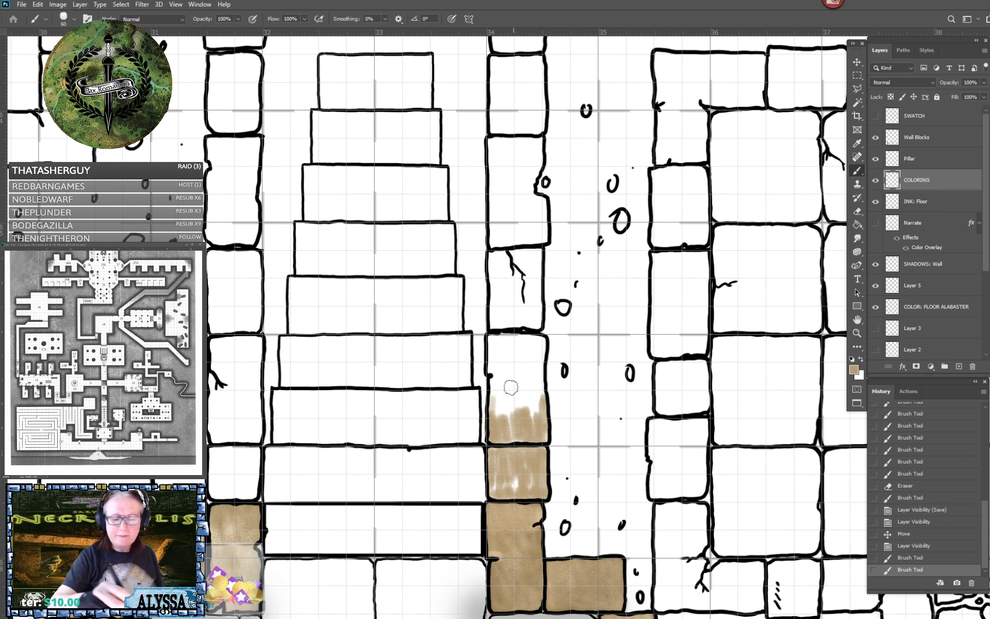
{"action": "mouse_move", "coordinate": [493, 384]}
{"action": "left_mouse_down"}
{"action": "mouse_move", "coordinate": [499, 412]}
{"action": "mouse_move", "coordinate": [505, 383]}
{"action": "mouse_move", "coordinate": [512, 402]}
{"action": "mouse_move", "coordinate": [524, 385]}
{"action": "mouse_move", "coordinate": [533, 401]}
{"action": "mouse_move", "coordinate": [539, 338]}
{"action": "mouse_move", "coordinate": [497, 341]}
{"action": "mouse_move", "coordinate": [492, 359]}
{"action": "mouse_move", "coordinate": [506, 371]}
{"action": "mouse_move", "coordinate": [513, 353]}
{"action": "mouse_move", "coordinate": [497, 343]}
{"action": "mouse_move", "coordinate": [508, 335]}
{"action": "mouse_move", "coordinate": [529, 365]}
{"action": "mouse_move", "coordinate": [530, 343]}
{"action": "mouse_move", "coordinate": [526, 398]}
{"action": "mouse_move", "coordinate": [536, 412]}
{"action": "mouse_move", "coordinate": [539, 341]}
{"action": "left_mouse_up"}
{"action": "mouse_move", "coordinate": [509, 298]}
{"action": "left_mouse_down"}
{"action": "mouse_move", "coordinate": [493, 328]}
{"action": "mouse_move", "coordinate": [503, 306]}
{"action": "mouse_move", "coordinate": [541, 327]}
{"action": "mouse_move", "coordinate": [527, 281]}
{"action": "mouse_move", "coordinate": [493, 271]}
{"action": "mouse_move", "coordinate": [493, 295]}
{"action": "mouse_move", "coordinate": [496, 259]}
{"action": "mouse_move", "coordinate": [504, 279]}
{"action": "mouse_move", "coordinate": [513, 263]}
{"action": "mouse_move", "coordinate": [499, 250]}
{"action": "mouse_move", "coordinate": [515, 291]}
{"action": "mouse_move", "coordinate": [514, 254]}
{"action": "mouse_move", "coordinate": [527, 278]}
{"action": "mouse_move", "coordinate": [524, 253]}
{"action": "mouse_move", "coordinate": [534, 253]}
{"action": "mouse_move", "coordinate": [534, 281]}
{"action": "mouse_move", "coordinate": [540, 249]}
{"action": "mouse_move", "coordinate": [540, 272]}
{"action": "mouse_move", "coordinate": [518, 284]}
{"action": "mouse_move", "coordinate": [515, 300]}
{"action": "mouse_move", "coordinate": [534, 305]}
{"action": "left_mouse_up"}
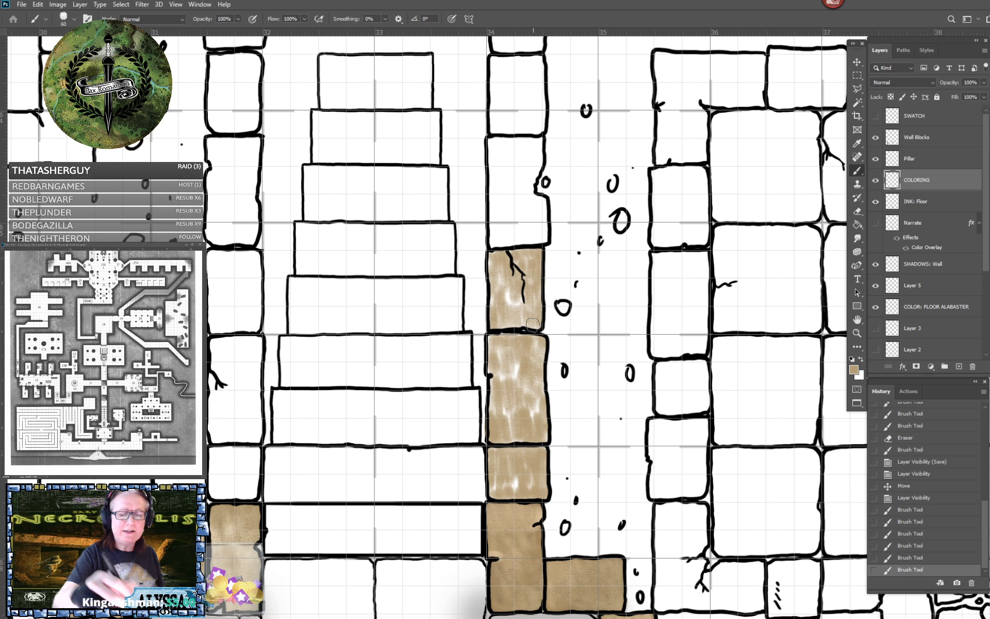
Continue the tan up the stairway's east wall, filling the notched block and the two blocks above it.
{"action": "scroll", "coordinate": [533, 330], "scroll_direction": "up", "scroll_amount": 3}
{"action": "mouse_move", "coordinate": [494, 344]}
{"action": "left_mouse_down"}
{"action": "mouse_move", "coordinate": [490, 398]}
{"action": "mouse_move", "coordinate": [506, 385]}
{"action": "mouse_move", "coordinate": [495, 398]}
{"action": "mouse_move", "coordinate": [510, 400]}
{"action": "mouse_move", "coordinate": [518, 384]}
{"action": "mouse_move", "coordinate": [533, 397]}
{"action": "mouse_move", "coordinate": [539, 362]}
{"action": "mouse_move", "coordinate": [527, 338]}
{"action": "mouse_move", "coordinate": [497, 366]}
{"action": "mouse_move", "coordinate": [502, 356]}
{"action": "mouse_move", "coordinate": [507, 376]}
{"action": "mouse_move", "coordinate": [523, 366]}
{"action": "mouse_move", "coordinate": [532, 378]}
{"action": "mouse_move", "coordinate": [507, 353]}
{"action": "mouse_move", "coordinate": [520, 324]}
{"action": "mouse_move", "coordinate": [528, 331]}
{"action": "mouse_move", "coordinate": [531, 298]}
{"action": "mouse_move", "coordinate": [486, 298]}
{"action": "mouse_move", "coordinate": [487, 312]}
{"action": "mouse_move", "coordinate": [500, 312]}
{"action": "mouse_move", "coordinate": [502, 297]}
{"action": "mouse_move", "coordinate": [524, 312]}
{"action": "mouse_move", "coordinate": [490, 321]}
{"action": "mouse_move", "coordinate": [486, 342]}
{"action": "mouse_move", "coordinate": [498, 350]}
{"action": "mouse_move", "coordinate": [510, 316]}
{"action": "mouse_move", "coordinate": [516, 339]}
{"action": "left_mouse_up"}
{"action": "scroll", "coordinate": [516, 338], "scroll_direction": "up", "scroll_amount": 3}
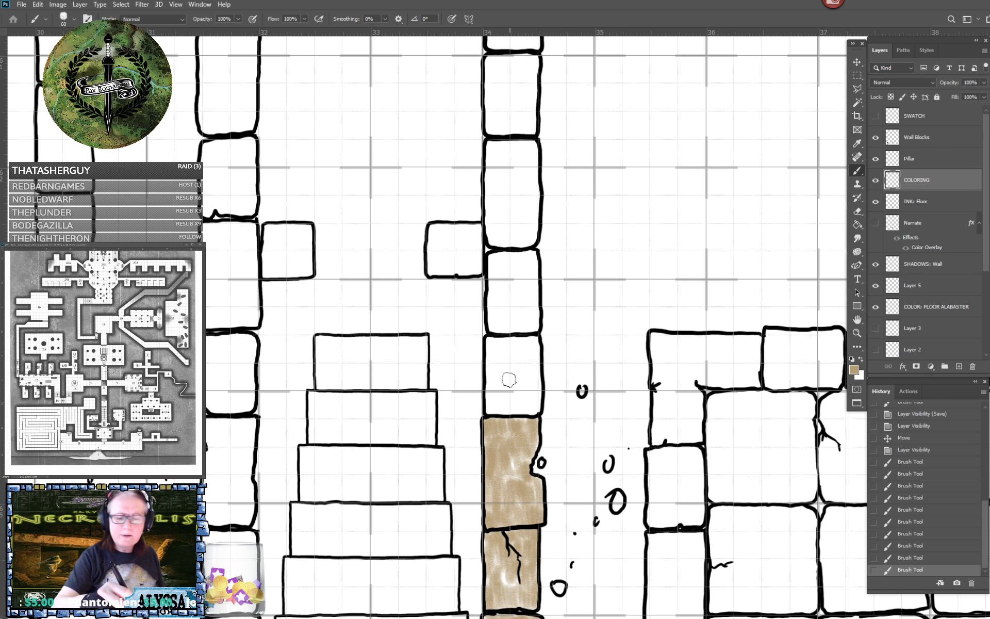
{"action": "mouse_move", "coordinate": [489, 401]}
{"action": "left_mouse_down"}
{"action": "mouse_move", "coordinate": [510, 408]}
{"action": "mouse_move", "coordinate": [513, 392]}
{"action": "mouse_move", "coordinate": [524, 414]}
{"action": "mouse_move", "coordinate": [489, 409]}
{"action": "mouse_move", "coordinate": [527, 414]}
{"action": "mouse_move", "coordinate": [538, 402]}
{"action": "mouse_move", "coordinate": [532, 376]}
{"action": "mouse_move", "coordinate": [526, 387]}
{"action": "mouse_move", "coordinate": [502, 364]}
{"action": "mouse_move", "coordinate": [490, 379]}
{"action": "mouse_move", "coordinate": [487, 349]}
{"action": "mouse_move", "coordinate": [508, 362]}
{"action": "mouse_move", "coordinate": [519, 350]}
{"action": "mouse_move", "coordinate": [534, 375]}
{"action": "mouse_move", "coordinate": [538, 348]}
{"action": "mouse_move", "coordinate": [492, 342]}
{"action": "mouse_move", "coordinate": [509, 346]}
{"action": "mouse_move", "coordinate": [512, 387]}
{"action": "mouse_move", "coordinate": [523, 374]}
{"action": "mouse_move", "coordinate": [536, 391]}
{"action": "mouse_move", "coordinate": [536, 371]}
{"action": "left_mouse_up"}
{"action": "mouse_move", "coordinate": [506, 276]}
{"action": "left_mouse_down"}
{"action": "mouse_move", "coordinate": [494, 319]}
{"action": "mouse_move", "coordinate": [503, 330]}
{"action": "mouse_move", "coordinate": [518, 314]}
{"action": "mouse_move", "coordinate": [533, 325]}
{"action": "mouse_move", "coordinate": [535, 310]}
{"action": "mouse_move", "coordinate": [512, 290]}
{"action": "mouse_move", "coordinate": [514, 303]}
{"action": "mouse_move", "coordinate": [529, 298]}
{"action": "mouse_move", "coordinate": [526, 271]}
{"action": "mouse_move", "coordinate": [491, 287]}
{"action": "mouse_move", "coordinate": [495, 258]}
{"action": "mouse_move", "coordinate": [534, 257]}
{"action": "mouse_move", "coordinate": [504, 253]}
{"action": "left_mouse_up"}
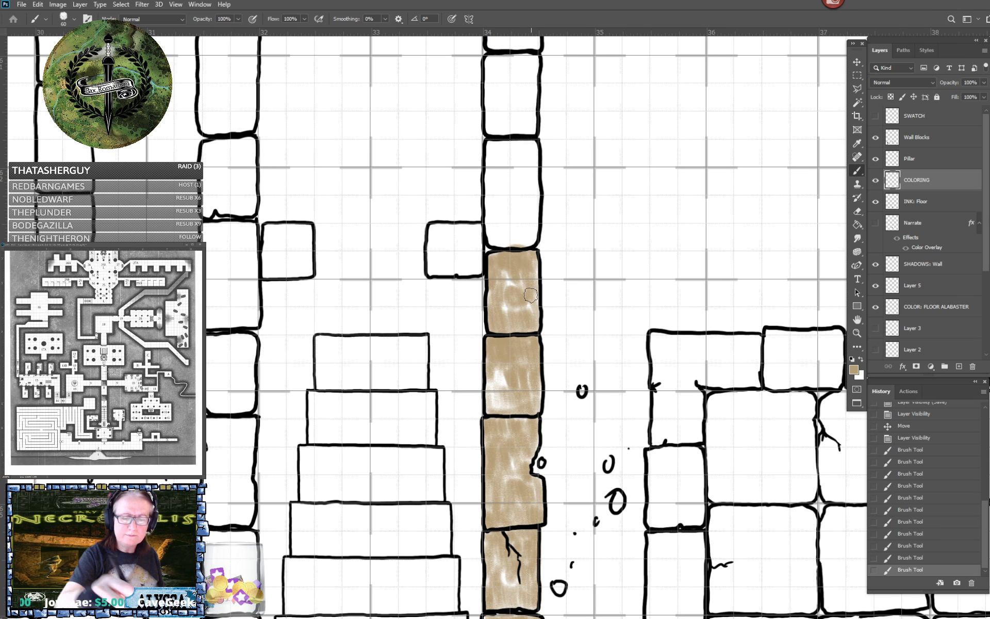
Paint tan the next east wall block and the two small blocks projecting into the passage above the stairs, erasing any overspill.
{"action": "left_click_drag", "start_coordinate": [530, 295], "coordinate": [540, 445]}
{"action": "mouse_move", "coordinate": [452, 399]}
{"action": "left_mouse_down"}
{"action": "mouse_move", "coordinate": [441, 419]}
{"action": "mouse_move", "coordinate": [469, 419]}
{"action": "left_mouse_up"}
{"action": "mouse_move", "coordinate": [483, 411]}
{"action": "left_mouse_down"}
{"action": "mouse_move", "coordinate": [472, 397]}
{"action": "mouse_move", "coordinate": [485, 392]}
{"action": "mouse_move", "coordinate": [461, 379]}
{"action": "mouse_move", "coordinate": [439, 406]}
{"action": "mouse_move", "coordinate": [464, 379]}
{"action": "mouse_move", "coordinate": [449, 413]}
{"action": "mouse_move", "coordinate": [482, 407]}
{"action": "mouse_move", "coordinate": [507, 353]}
{"action": "mouse_move", "coordinate": [500, 390]}
{"action": "mouse_move", "coordinate": [517, 373]}
{"action": "mouse_move", "coordinate": [531, 391]}
{"action": "mouse_move", "coordinate": [544, 369]}
{"action": "mouse_move", "coordinate": [514, 369]}
{"action": "mouse_move", "coordinate": [545, 334]}
{"action": "mouse_move", "coordinate": [498, 336]}
{"action": "mouse_move", "coordinate": [509, 340]}
{"action": "mouse_move", "coordinate": [526, 322]}
{"action": "mouse_move", "coordinate": [544, 330]}
{"action": "mouse_move", "coordinate": [544, 301]}
{"action": "mouse_move", "coordinate": [499, 317]}
{"action": "mouse_move", "coordinate": [498, 299]}
{"action": "mouse_move", "coordinate": [535, 298]}
{"action": "mouse_move", "coordinate": [522, 308]}
{"action": "mouse_move", "coordinate": [547, 353]}
{"action": "mouse_move", "coordinate": [744, 304]}
{"action": "left_mouse_up"}
{"action": "mouse_move", "coordinate": [481, 335]}
{"action": "left_mouse_down"}
{"action": "mouse_move", "coordinate": [485, 316]}
{"action": "mouse_move", "coordinate": [478, 345]}
{"action": "mouse_move", "coordinate": [521, 338]}
{"action": "left_mouse_up"}
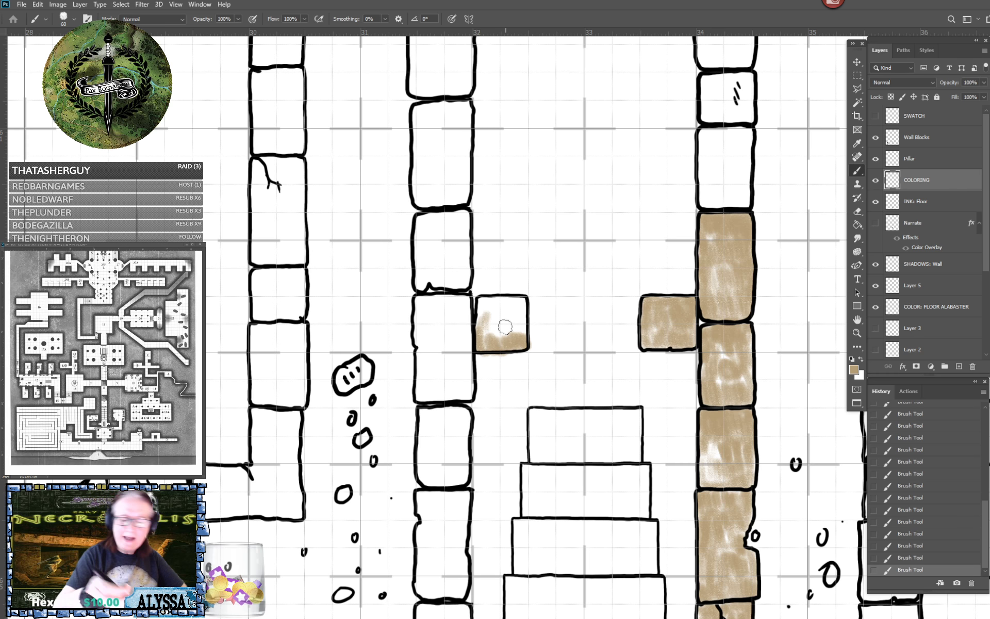
{"action": "key", "text": "e"}
{"action": "mouse_move", "coordinate": [497, 356]}
{"action": "left_mouse_down"}
{"action": "mouse_move", "coordinate": [472, 362]}
{"action": "mouse_move", "coordinate": [482, 306]}
{"action": "mouse_move", "coordinate": [500, 331]}
{"action": "mouse_move", "coordinate": [505, 321]}
{"action": "mouse_move", "coordinate": [484, 306]}
{"action": "mouse_move", "coordinate": [509, 316]}
{"action": "mouse_move", "coordinate": [514, 335]}
{"action": "mouse_move", "coordinate": [520, 313]}
{"action": "mouse_move", "coordinate": [501, 302]}
{"action": "mouse_move", "coordinate": [513, 301]}
{"action": "mouse_move", "coordinate": [490, 305]}
{"action": "left_mouse_up"}
Paint tan the stairway's west wall from the projecting block down to the already colored blocks, including the adjoining outer block at the base.
{"action": "mouse_move", "coordinate": [420, 343]}
{"action": "left_mouse_down"}
{"action": "mouse_move", "coordinate": [420, 396]}
{"action": "mouse_move", "coordinate": [427, 385]}
{"action": "mouse_move", "coordinate": [444, 394]}
{"action": "mouse_move", "coordinate": [448, 384]}
{"action": "mouse_move", "coordinate": [460, 398]}
{"action": "mouse_move", "coordinate": [460, 375]}
{"action": "mouse_move", "coordinate": [424, 368]}
{"action": "mouse_move", "coordinate": [446, 378]}
{"action": "mouse_move", "coordinate": [447, 352]}
{"action": "mouse_move", "coordinate": [467, 380]}
{"action": "mouse_move", "coordinate": [470, 364]}
{"action": "mouse_move", "coordinate": [418, 331]}
{"action": "mouse_move", "coordinate": [417, 348]}
{"action": "mouse_move", "coordinate": [439, 324]}
{"action": "mouse_move", "coordinate": [460, 352]}
{"action": "mouse_move", "coordinate": [466, 324]}
{"action": "mouse_move", "coordinate": [466, 345]}
{"action": "mouse_move", "coordinate": [465, 305]}
{"action": "mouse_move", "coordinate": [418, 300]}
{"action": "mouse_move", "coordinate": [439, 324]}
{"action": "mouse_move", "coordinate": [444, 303]}
{"action": "mouse_move", "coordinate": [457, 310]}
{"action": "mouse_move", "coordinate": [429, 302]}
{"action": "left_mouse_up"}
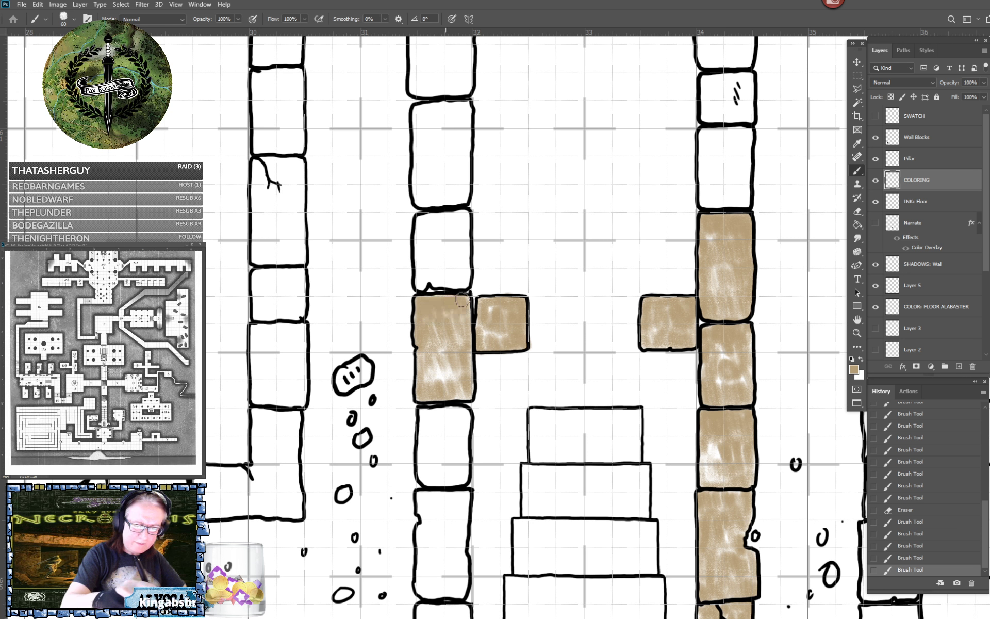
{"action": "mouse_move", "coordinate": [435, 431]}
{"action": "left_mouse_down"}
{"action": "mouse_move", "coordinate": [426, 480]}
{"action": "mouse_move", "coordinate": [435, 482]}
{"action": "mouse_move", "coordinate": [466, 472]}
{"action": "mouse_move", "coordinate": [442, 451]}
{"action": "mouse_move", "coordinate": [461, 446]}
{"action": "mouse_move", "coordinate": [449, 430]}
{"action": "mouse_move", "coordinate": [428, 438]}
{"action": "mouse_move", "coordinate": [424, 425]}
{"action": "mouse_move", "coordinate": [461, 426]}
{"action": "mouse_move", "coordinate": [464, 409]}
{"action": "mouse_move", "coordinate": [423, 412]}
{"action": "mouse_move", "coordinate": [460, 416]}
{"action": "mouse_move", "coordinate": [471, 460]}
{"action": "mouse_move", "coordinate": [408, 274]}
{"action": "left_mouse_up"}
{"action": "mouse_move", "coordinate": [367, 328]}
{"action": "left_mouse_down"}
{"action": "mouse_move", "coordinate": [357, 397]}
{"action": "mouse_move", "coordinate": [382, 382]}
{"action": "mouse_move", "coordinate": [398, 397]}
{"action": "mouse_move", "coordinate": [391, 364]}
{"action": "mouse_move", "coordinate": [374, 370]}
{"action": "mouse_move", "coordinate": [395, 370]}
{"action": "mouse_move", "coordinate": [395, 359]}
{"action": "mouse_move", "coordinate": [363, 341]}
{"action": "mouse_move", "coordinate": [357, 351]}
{"action": "mouse_move", "coordinate": [363, 326]}
{"action": "mouse_move", "coordinate": [382, 347]}
{"action": "mouse_move", "coordinate": [394, 327]}
{"action": "mouse_move", "coordinate": [360, 314]}
{"action": "mouse_move", "coordinate": [376, 309]}
{"action": "mouse_move", "coordinate": [359, 299]}
{"action": "mouse_move", "coordinate": [400, 299]}
{"action": "left_mouse_up"}
{"action": "mouse_move", "coordinate": [366, 423]}
{"action": "left_mouse_down"}
{"action": "mouse_move", "coordinate": [361, 479]}
{"action": "mouse_move", "coordinate": [371, 467]}
{"action": "mouse_move", "coordinate": [379, 487]}
{"action": "mouse_move", "coordinate": [392, 487]}
{"action": "mouse_move", "coordinate": [399, 472]}
{"action": "mouse_move", "coordinate": [381, 444]}
{"action": "mouse_move", "coordinate": [375, 450]}
{"action": "mouse_move", "coordinate": [401, 462]}
{"action": "mouse_move", "coordinate": [389, 427]}
{"action": "mouse_move", "coordinate": [382, 436]}
{"action": "mouse_move", "coordinate": [402, 432]}
{"action": "mouse_move", "coordinate": [398, 416]}
{"action": "mouse_move", "coordinate": [370, 412]}
{"action": "mouse_move", "coordinate": [404, 413]}
{"action": "mouse_move", "coordinate": [355, 416]}
{"action": "mouse_move", "coordinate": [355, 440]}
{"action": "mouse_move", "coordinate": [375, 421]}
{"action": "mouse_move", "coordinate": [385, 433]}
{"action": "mouse_move", "coordinate": [359, 413]}
{"action": "mouse_move", "coordinate": [390, 416]}
{"action": "mouse_move", "coordinate": [374, 399]}
{"action": "mouse_move", "coordinate": [371, 456]}
{"action": "mouse_move", "coordinate": [383, 460]}
{"action": "mouse_move", "coordinate": [388, 442]}
{"action": "mouse_move", "coordinate": [412, 456]}
{"action": "mouse_move", "coordinate": [412, 438]}
{"action": "mouse_move", "coordinate": [386, 435]}
{"action": "mouse_move", "coordinate": [397, 438]}
{"action": "mouse_move", "coordinate": [408, 416]}
{"action": "mouse_move", "coordinate": [415, 431]}
{"action": "mouse_move", "coordinate": [378, 391]}
{"action": "mouse_move", "coordinate": [394, 407]}
{"action": "mouse_move", "coordinate": [397, 393]}
{"action": "mouse_move", "coordinate": [419, 409]}
{"action": "mouse_move", "coordinate": [411, 368]}
{"action": "mouse_move", "coordinate": [396, 380]}
{"action": "mouse_move", "coordinate": [369, 369]}
{"action": "mouse_move", "coordinate": [412, 379]}
{"action": "left_mouse_up"}
{"action": "scroll", "coordinate": [384, 416], "scroll_direction": "down", "scroll_amount": 3}
{"action": "mouse_move", "coordinate": [381, 494]}
{"action": "left_mouse_down"}
{"action": "mouse_move", "coordinate": [391, 519]}
{"action": "mouse_move", "coordinate": [404, 508]}
{"action": "mouse_move", "coordinate": [373, 474]}
{"action": "mouse_move", "coordinate": [382, 474]}
{"action": "mouse_move", "coordinate": [409, 492]}
{"action": "mouse_move", "coordinate": [411, 506]}
{"action": "mouse_move", "coordinate": [414, 474]}
{"action": "left_mouse_up"}
{"action": "mouse_move", "coordinate": [351, 479]}
{"action": "left_mouse_down"}
{"action": "mouse_move", "coordinate": [317, 494]}
{"action": "mouse_move", "coordinate": [329, 511]}
{"action": "mouse_move", "coordinate": [356, 488]}
{"action": "mouse_move", "coordinate": [315, 458]}
{"action": "mouse_move", "coordinate": [346, 485]}
{"action": "mouse_move", "coordinate": [347, 462]}
{"action": "mouse_move", "coordinate": [317, 426]}
{"action": "mouse_move", "coordinate": [352, 441]}
{"action": "mouse_move", "coordinate": [315, 425]}
{"action": "mouse_move", "coordinate": [333, 412]}
{"action": "mouse_move", "coordinate": [359, 415]}
{"action": "mouse_move", "coordinate": [360, 444]}
{"action": "mouse_move", "coordinate": [349, 193]}
{"action": "left_mouse_up"}
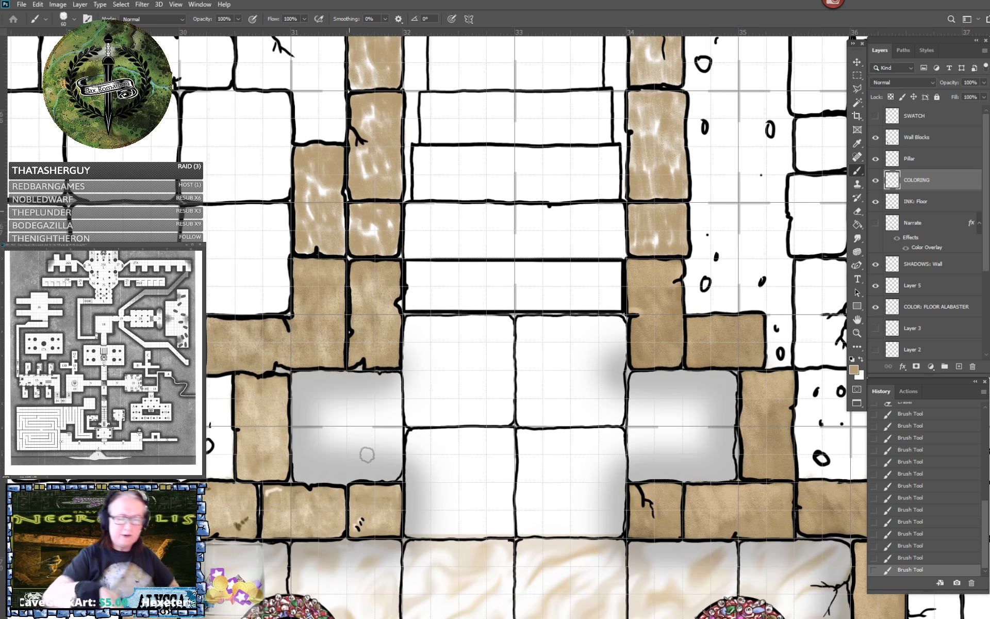
Examine the colored pillar hall below the stairway, comparing its alabaster floor, decorated pillars and tan wall blocks at different magnifications.
{"action": "scroll", "coordinate": [433, 328], "scroll_direction": "down", "scroll_amount": 4}
{"action": "scroll", "coordinate": [433, 327], "scroll_direction": "down", "scroll_amount": 5}
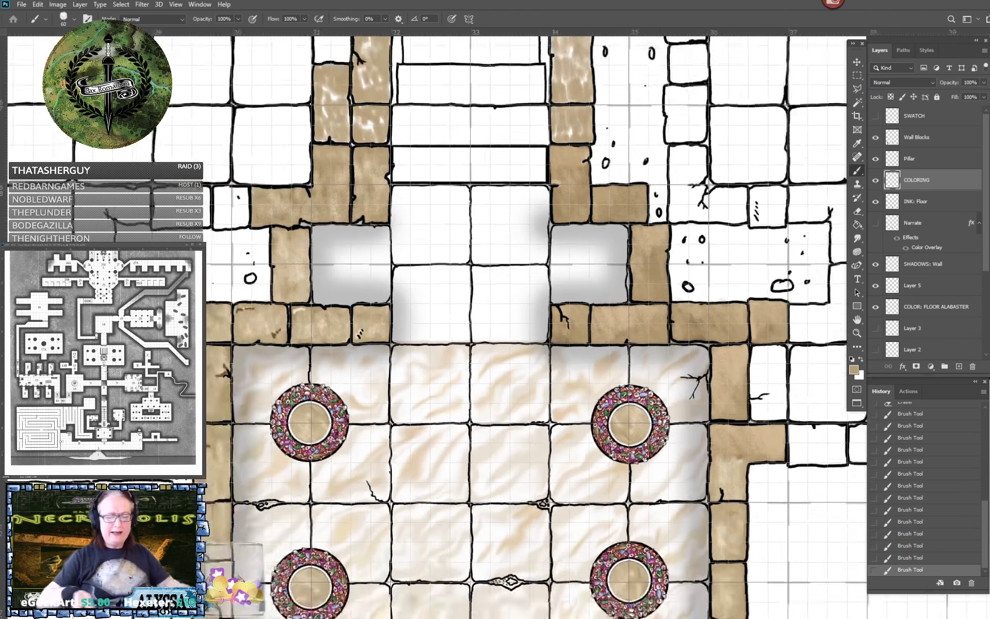
{"action": "scroll", "coordinate": [433, 327], "scroll_direction": "down", "scroll_amount": 2}
{"action": "scroll", "coordinate": [433, 327], "scroll_direction": "up", "scroll_amount": 5}
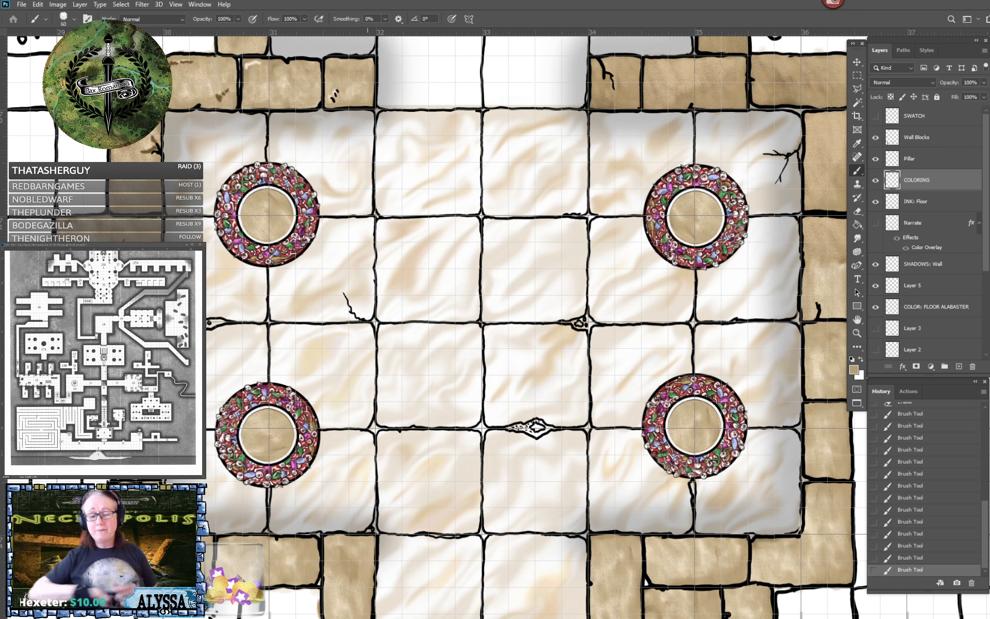
{"action": "scroll", "coordinate": [777, 448], "scroll_direction": "up", "scroll_amount": 5}
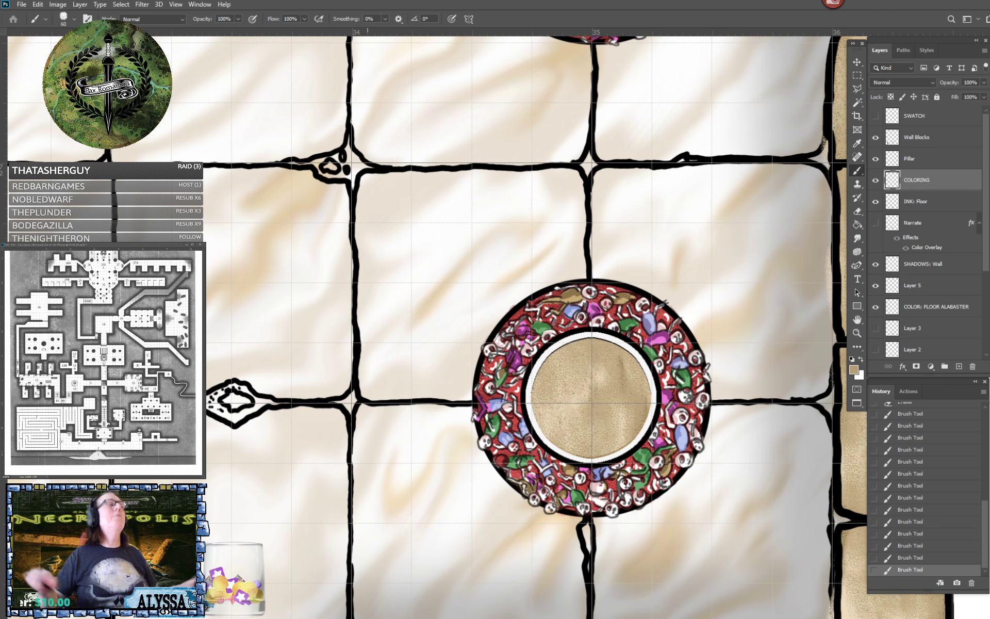
{"action": "left_click_drag", "start_coordinate": [368, 604], "coordinate": [514, 526]}
{"action": "scroll", "coordinate": [531, 527], "scroll_direction": "down", "scroll_amount": 2}
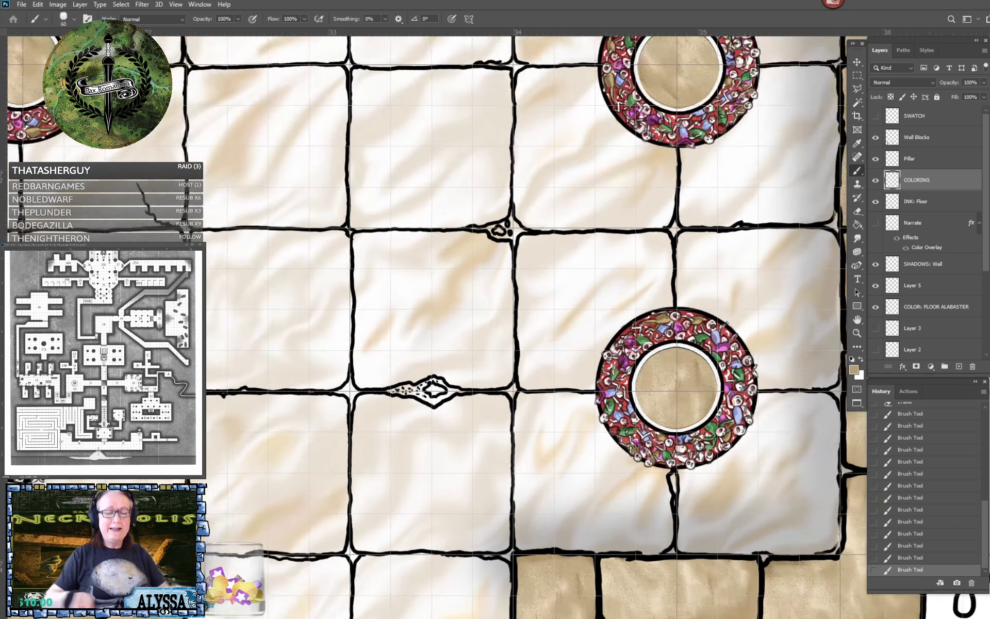
{"action": "scroll", "coordinate": [500, 518], "scroll_direction": "down", "scroll_amount": 3}
{"action": "scroll", "coordinate": [500, 508], "scroll_direction": "up", "scroll_amount": 1}
{"action": "scroll", "coordinate": [662, 367], "scroll_direction": "down", "scroll_amount": 1}
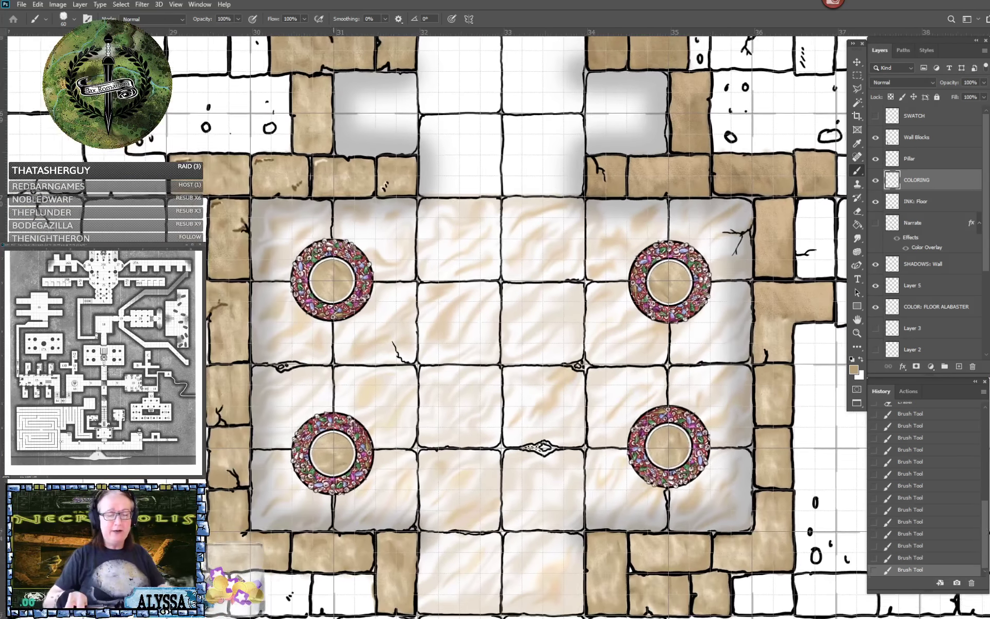
Add a new layer directly beneath the COLORING layer and set the foreground color to pale tan #e1d0b5.
{"action": "scroll", "coordinate": [706, 353], "scroll_direction": "up", "scroll_amount": 1}
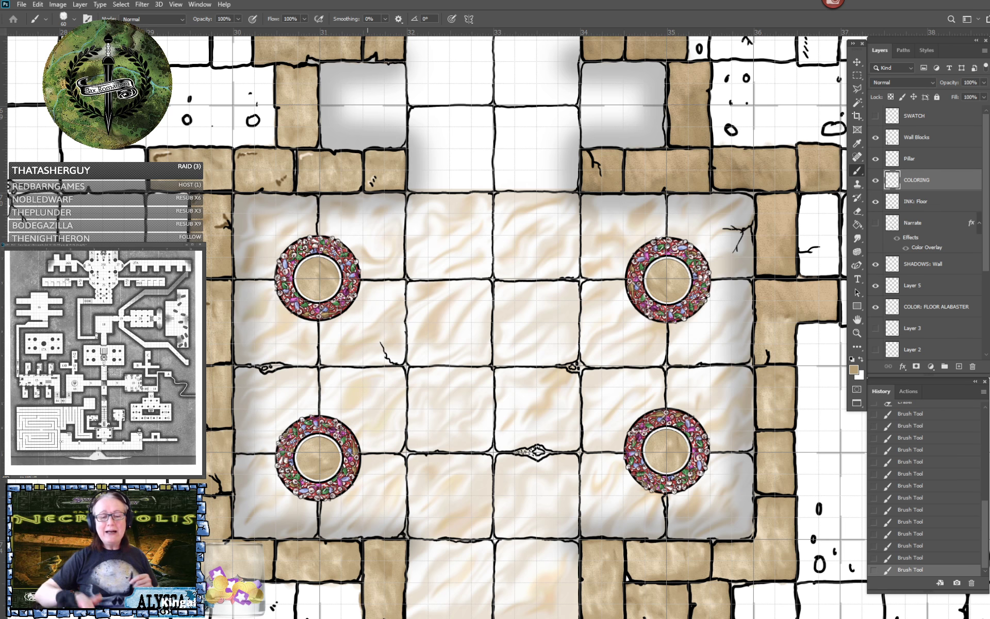
{"action": "scroll", "coordinate": [495, 330], "scroll_direction": "down", "scroll_amount": 1}
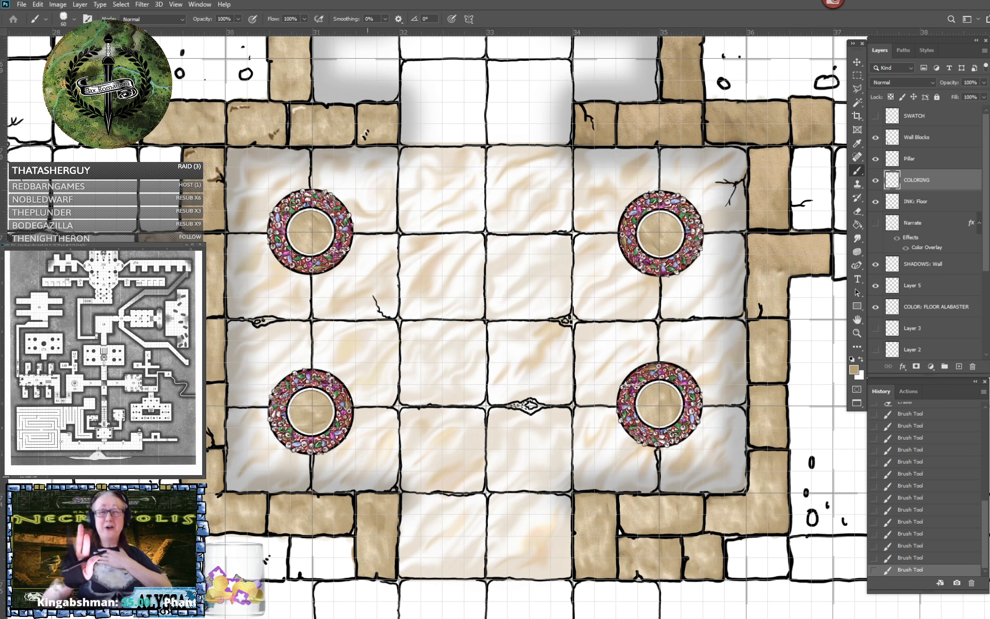
{"action": "left_click_drag", "start_coordinate": [431, 152], "coordinate": [378, 522]}
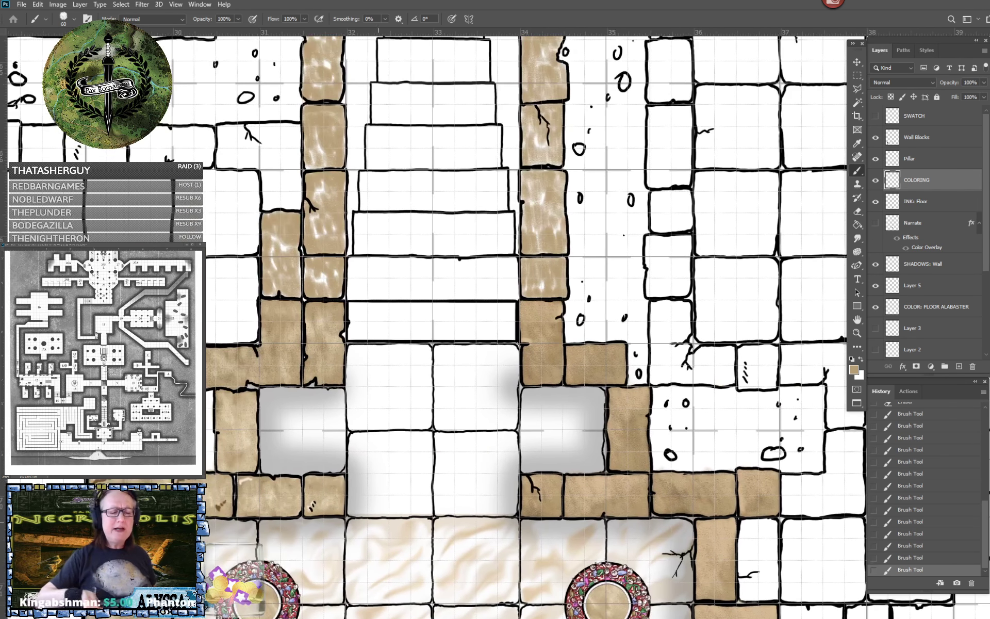
{"action": "left_click_drag", "start_coordinate": [368, 268], "coordinate": [374, 398]}
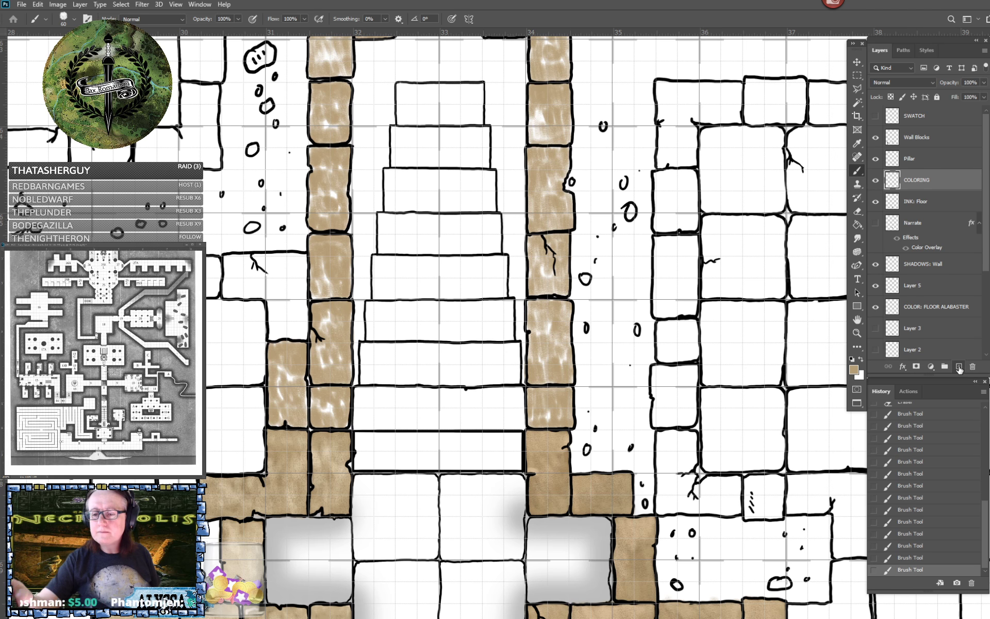
{"action": "left_click", "coordinate": [958, 366]}
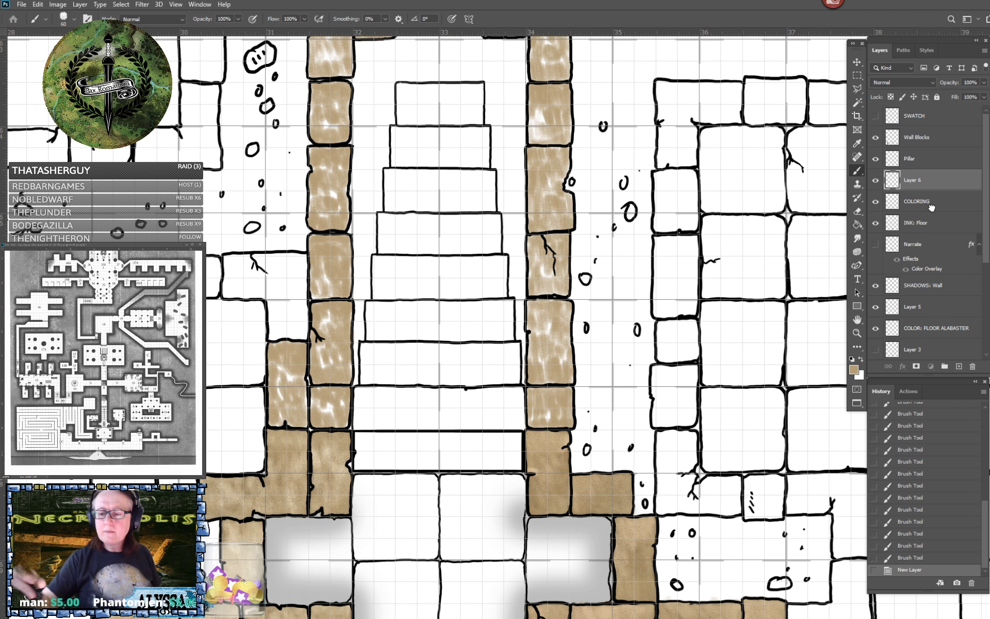
{"action": "left_click_drag", "start_coordinate": [931, 207], "coordinate": [928, 212]}
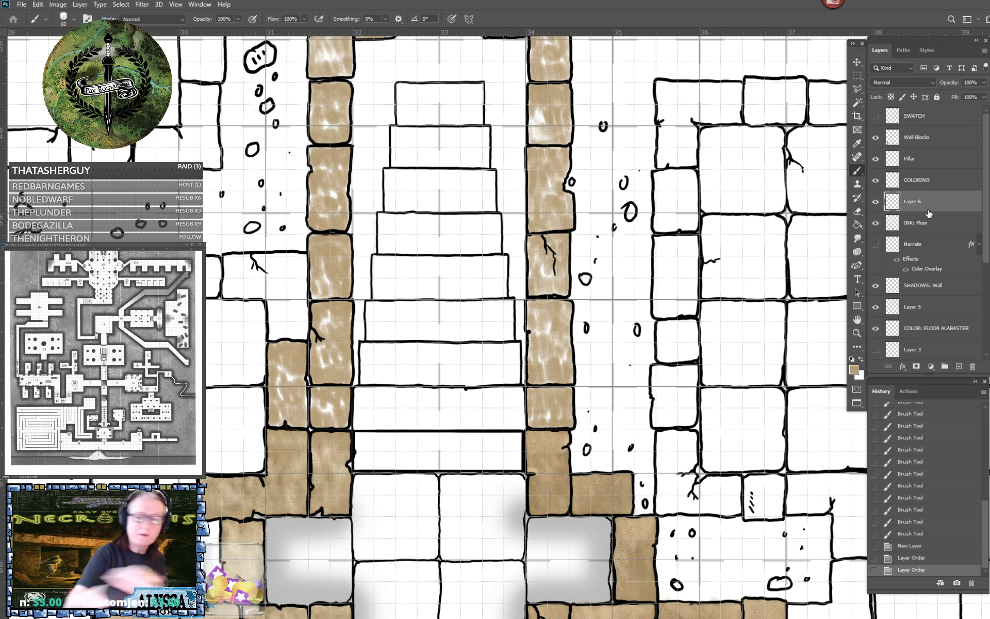
{"action": "left_click", "coordinate": [854, 371]}
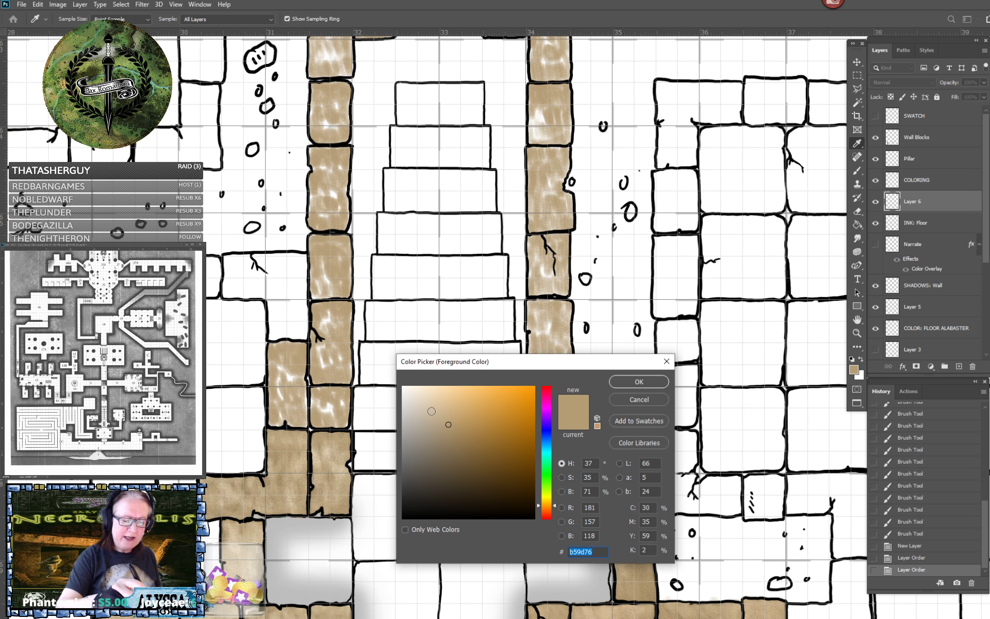
{"action": "left_click", "coordinate": [430, 401]}
{"action": "left_click", "coordinate": [638, 381]}
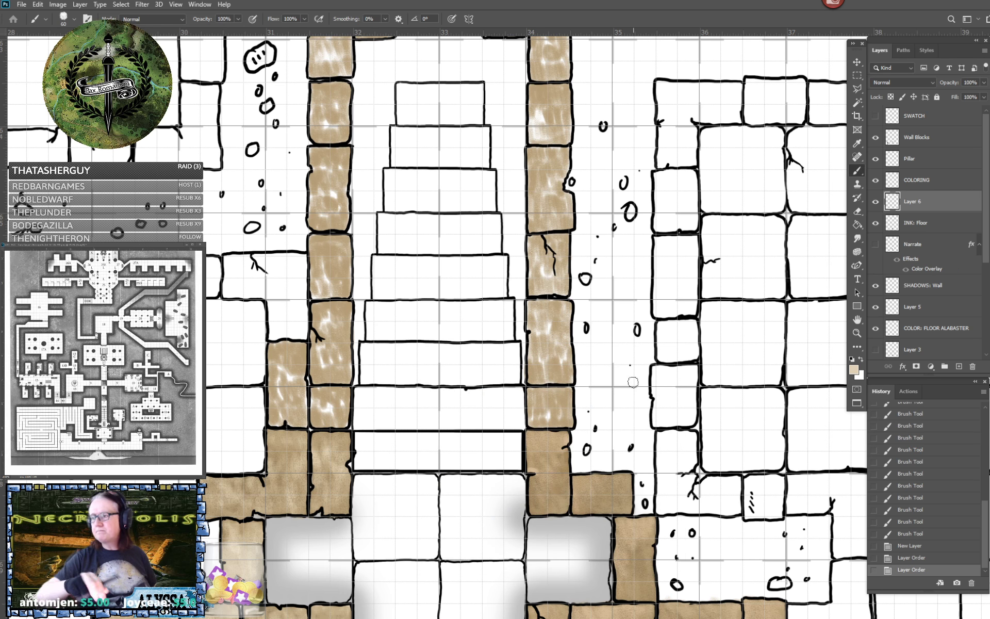
Brush pale tan over the white gaps in the stairway's east wall blocks, from the base up to the small projecting block.
{"action": "scroll", "coordinate": [633, 382], "scroll_direction": "up", "scroll_amount": 2}
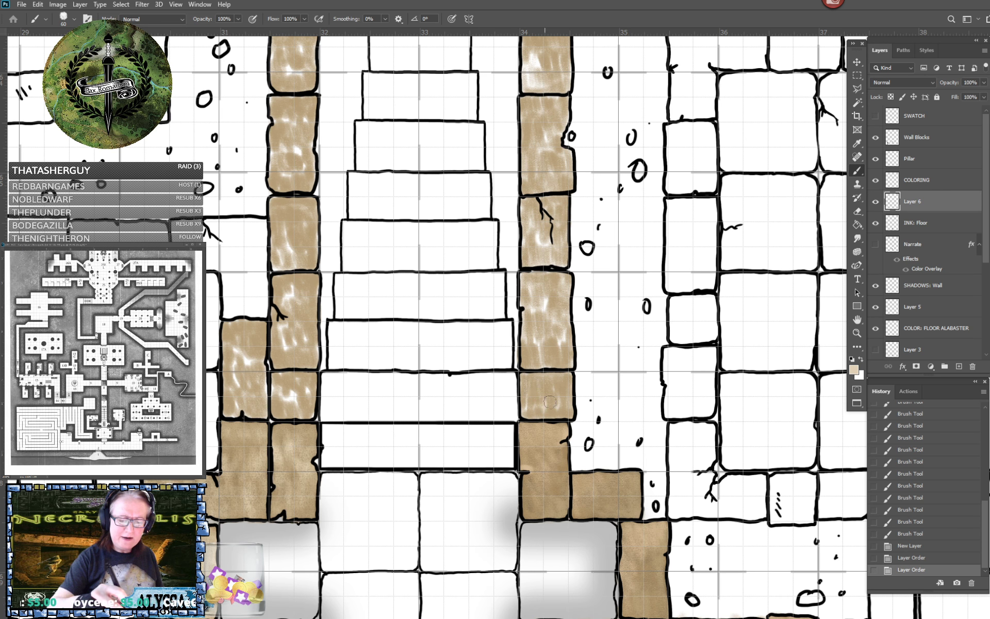
{"action": "mouse_move", "coordinate": [526, 344]}
{"action": "left_mouse_down"}
{"action": "mouse_move", "coordinate": [529, 335]}
{"action": "mouse_move", "coordinate": [552, 344]}
{"action": "mouse_move", "coordinate": [567, 337]}
{"action": "left_mouse_up"}
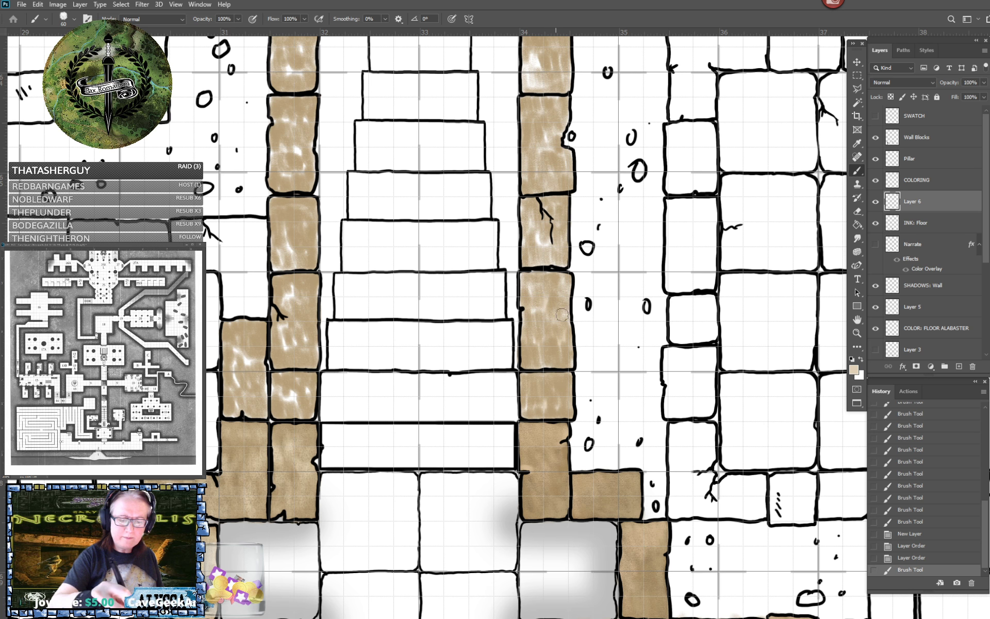
{"action": "mouse_move", "coordinate": [553, 275]}
{"action": "left_mouse_down"}
{"action": "mouse_move", "coordinate": [524, 244]}
{"action": "mouse_move", "coordinate": [536, 236]}
{"action": "mouse_move", "coordinate": [551, 260]}
{"action": "left_mouse_up"}
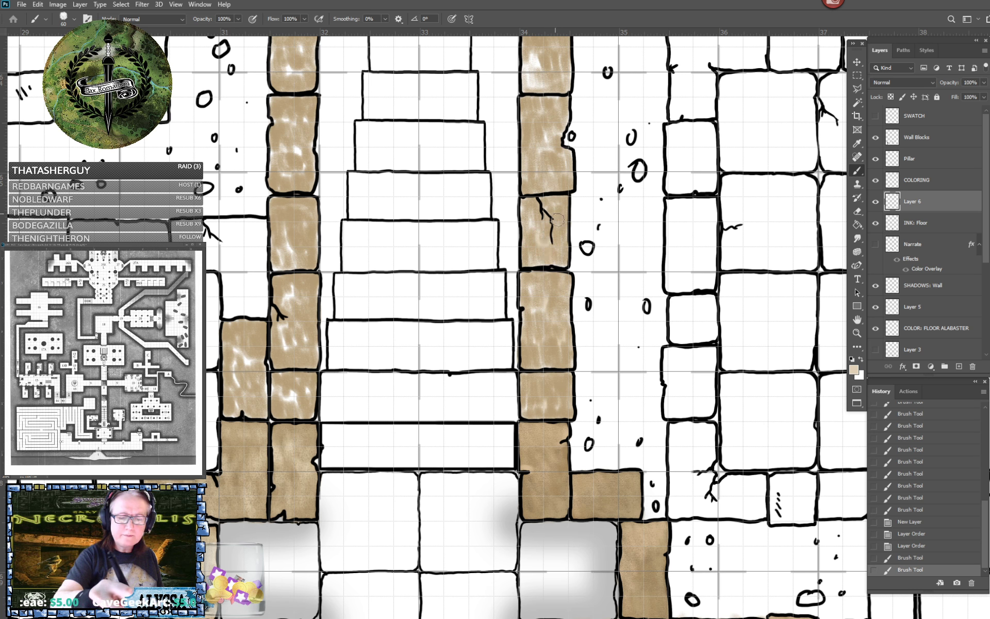
{"action": "left_click_drag", "start_coordinate": [565, 206], "coordinate": [543, 441]}
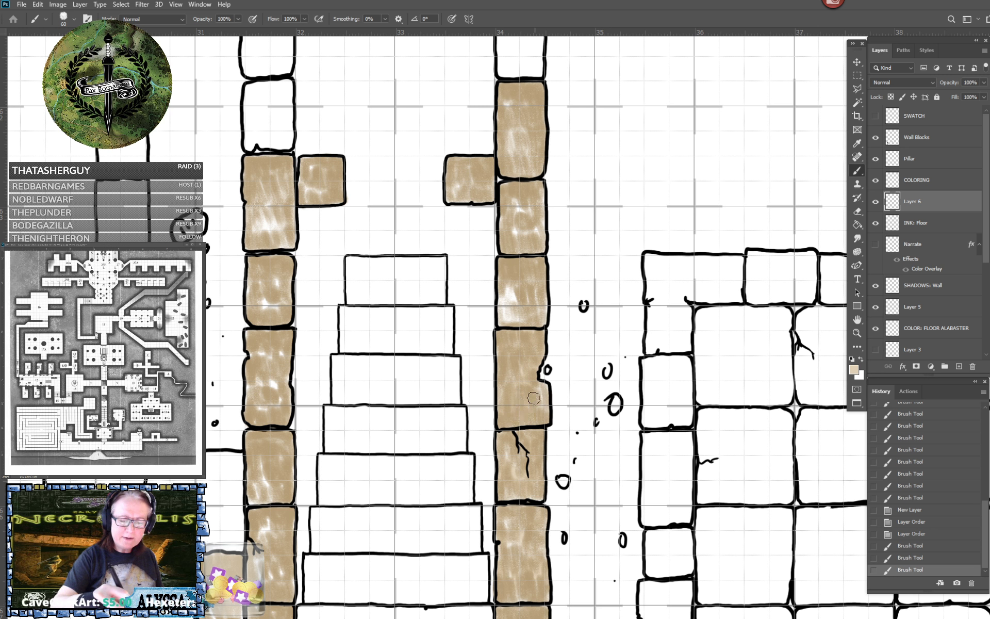
{"action": "left_click_drag", "start_coordinate": [544, 390], "coordinate": [534, 335]}
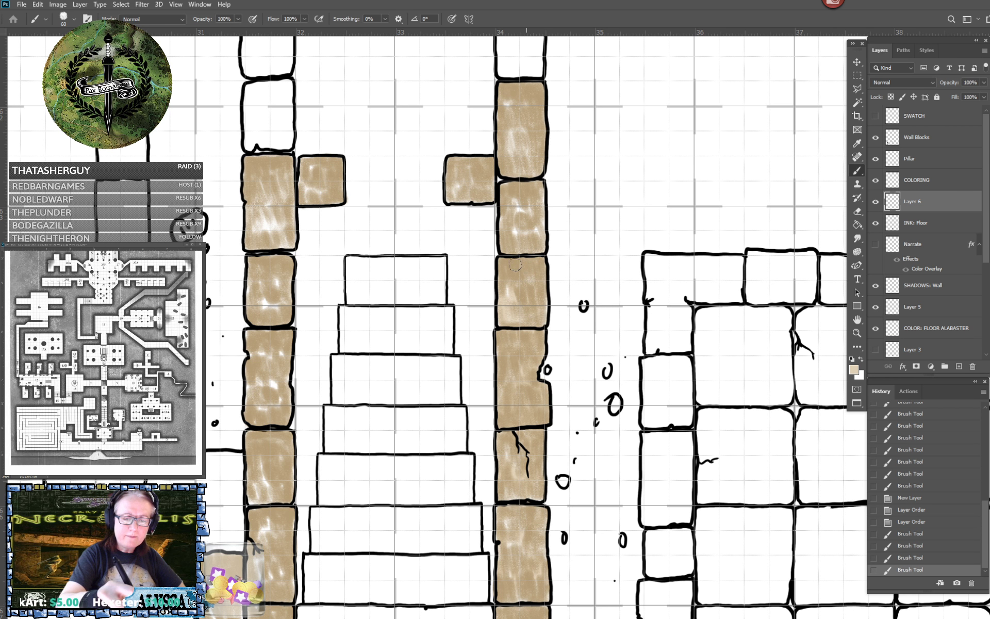
{"action": "mouse_move", "coordinate": [534, 308]}
{"action": "left_mouse_down"}
{"action": "mouse_move", "coordinate": [509, 212]}
{"action": "mouse_move", "coordinate": [542, 196]}
{"action": "mouse_move", "coordinate": [510, 150]}
{"action": "mouse_move", "coordinate": [527, 159]}
{"action": "left_mouse_up"}
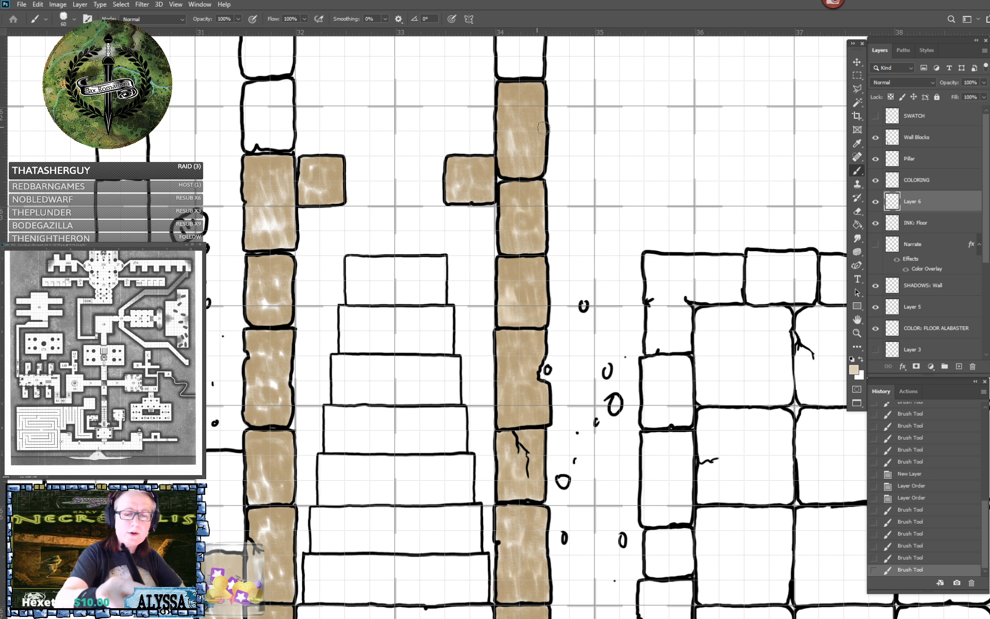
{"action": "left_click_drag", "start_coordinate": [530, 171], "coordinate": [531, 176]}
{"action": "left_click_drag", "start_coordinate": [459, 189], "coordinate": [449, 179]}
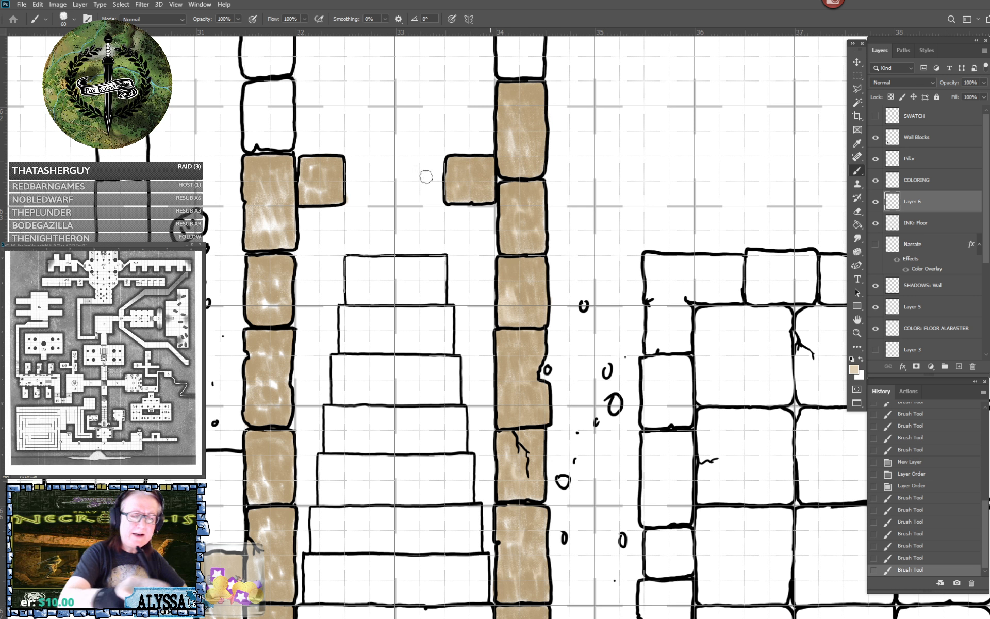
Soften the upper west wall with pale tan, covering the small projecting block and the wall blocks down to mid-stairway.
{"action": "mouse_move", "coordinate": [308, 167]}
{"action": "left_mouse_down"}
{"action": "mouse_move", "coordinate": [304, 197]}
{"action": "mouse_move", "coordinate": [324, 176]}
{"action": "left_mouse_up"}
{"action": "mouse_move", "coordinate": [266, 221]}
{"action": "left_mouse_down"}
{"action": "mouse_move", "coordinate": [284, 243]}
{"action": "mouse_move", "coordinate": [286, 175]}
{"action": "mouse_move", "coordinate": [265, 186]}
{"action": "mouse_move", "coordinate": [248, 178]}
{"action": "mouse_move", "coordinate": [263, 162]}
{"action": "mouse_move", "coordinate": [285, 175]}
{"action": "left_mouse_up"}
{"action": "mouse_move", "coordinate": [246, 289]}
{"action": "left_mouse_down"}
{"action": "mouse_move", "coordinate": [281, 308]}
{"action": "mouse_move", "coordinate": [286, 272]}
{"action": "left_mouse_up"}
{"action": "mouse_move", "coordinate": [261, 366]}
{"action": "left_mouse_down"}
{"action": "mouse_move", "coordinate": [251, 383]}
{"action": "mouse_move", "coordinate": [253, 359]}
{"action": "mouse_move", "coordinate": [270, 359]}
{"action": "mouse_move", "coordinate": [248, 335]}
{"action": "left_mouse_up"}
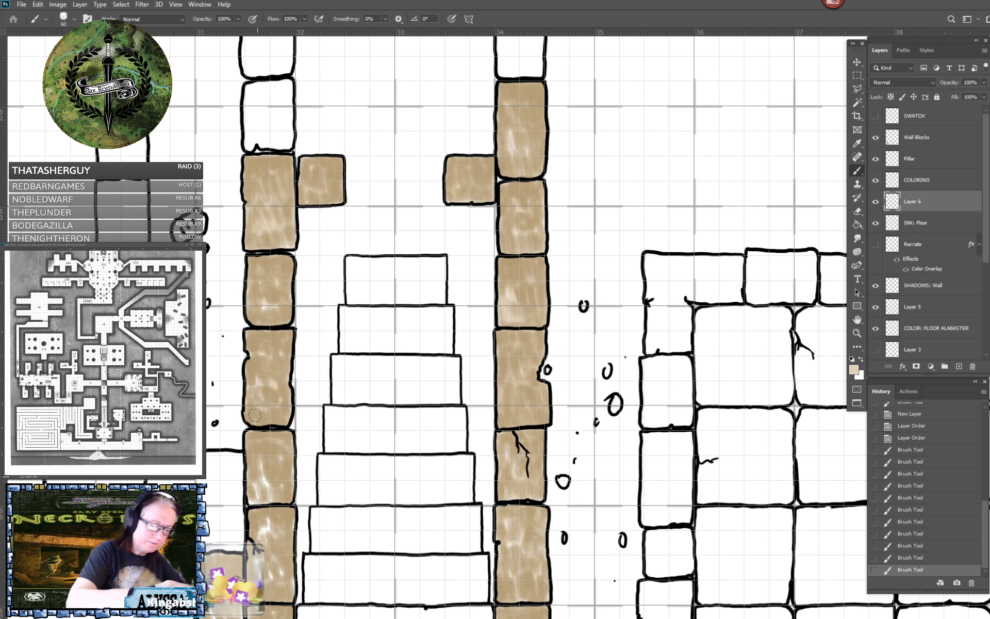
{"action": "left_click_drag", "start_coordinate": [291, 404], "coordinate": [290, 412]}
{"action": "mouse_move", "coordinate": [259, 461]}
{"action": "left_mouse_down"}
{"action": "mouse_move", "coordinate": [252, 499]}
{"action": "mouse_move", "coordinate": [262, 498]}
{"action": "mouse_move", "coordinate": [257, 448]}
{"action": "mouse_move", "coordinate": [292, 476]}
{"action": "mouse_move", "coordinate": [284, 447]}
{"action": "left_mouse_up"}
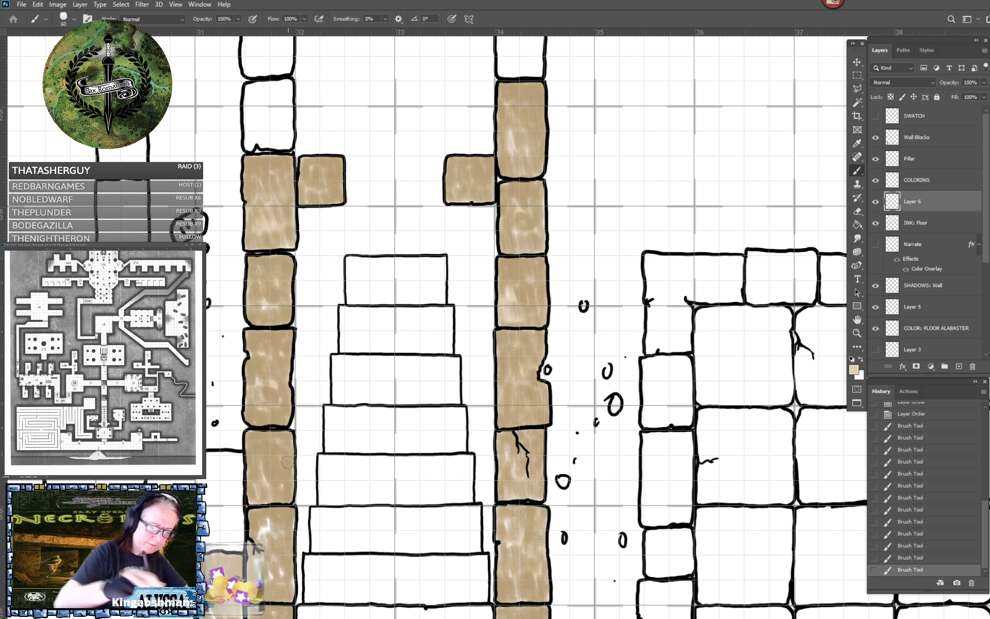
Continue the pale tan down the stairway's lower west wall, including the cracked block and the adjoining outer block.
{"action": "left_click_drag", "start_coordinate": [222, 606], "coordinate": [288, 462]}
{"action": "mouse_move", "coordinate": [337, 400]}
{"action": "left_mouse_down"}
{"action": "mouse_move", "coordinate": [330, 387]}
{"action": "mouse_move", "coordinate": [327, 433]}
{"action": "mouse_move", "coordinate": [350, 425]}
{"action": "mouse_move", "coordinate": [353, 459]}
{"action": "mouse_move", "coordinate": [357, 378]}
{"action": "mouse_move", "coordinate": [349, 396]}
{"action": "left_mouse_up"}
{"action": "mouse_move", "coordinate": [270, 451]}
{"action": "left_mouse_down"}
{"action": "mouse_move", "coordinate": [287, 438]}
{"action": "mouse_move", "coordinate": [271, 419]}
{"action": "left_mouse_up"}
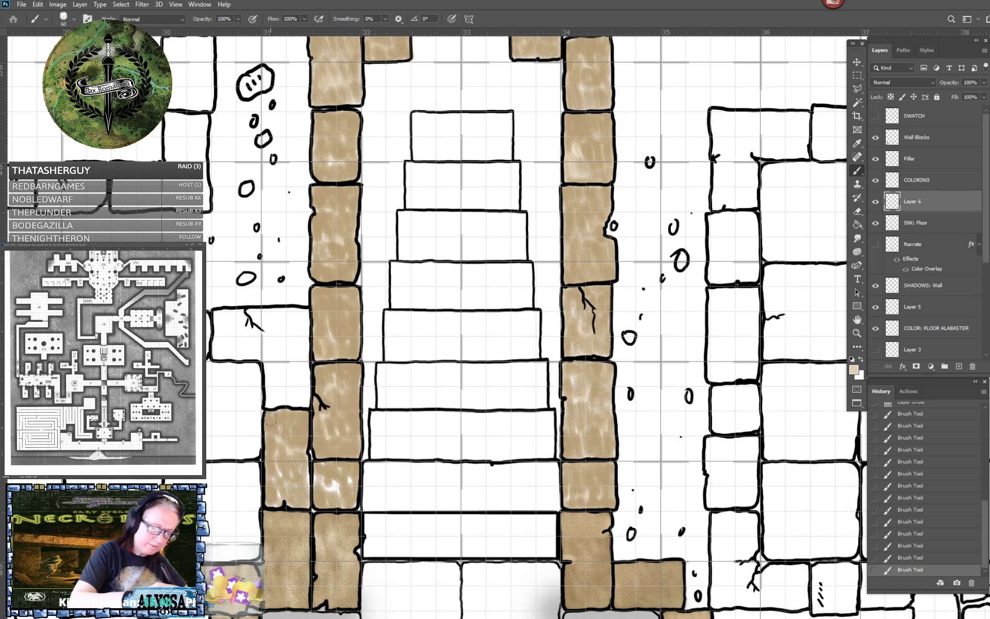
{"action": "mouse_move", "coordinate": [270, 496]}
{"action": "left_mouse_down"}
{"action": "mouse_move", "coordinate": [294, 471]}
{"action": "mouse_move", "coordinate": [303, 499]}
{"action": "mouse_move", "coordinate": [306, 459]}
{"action": "mouse_move", "coordinate": [302, 496]}
{"action": "mouse_move", "coordinate": [318, 500]}
{"action": "mouse_move", "coordinate": [317, 475]}
{"action": "mouse_move", "coordinate": [341, 500]}
{"action": "mouse_move", "coordinate": [353, 479]}
{"action": "mouse_move", "coordinate": [355, 506]}
{"action": "left_mouse_up"}
{"action": "left_click_drag", "start_coordinate": [346, 575], "coordinate": [372, 435]}
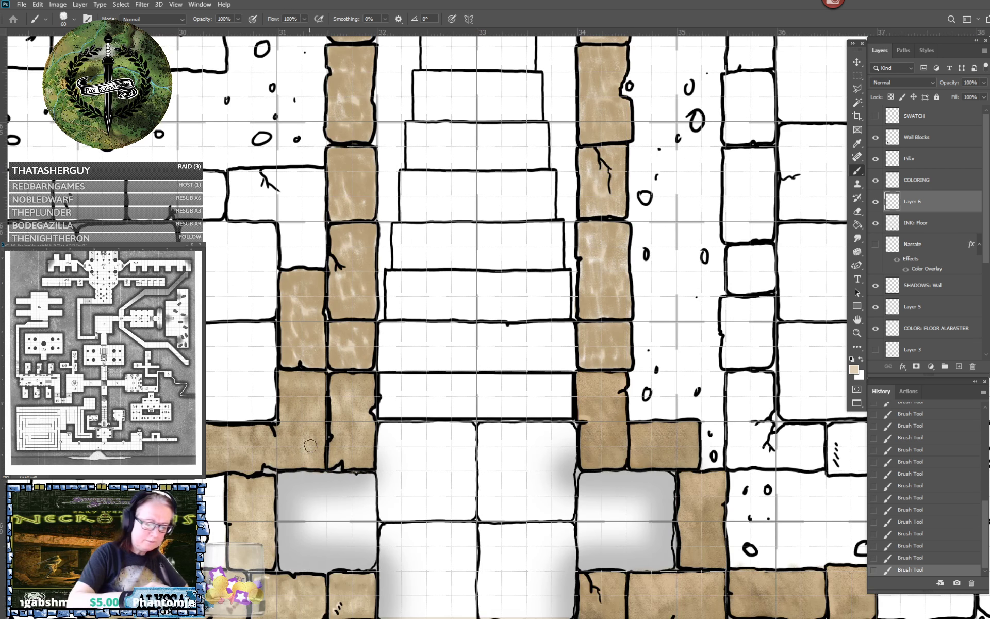
{"action": "scroll", "coordinate": [317, 422], "scroll_direction": "down", "scroll_amount": 1}
{"action": "mouse_move", "coordinate": [338, 528]}
{"action": "left_mouse_down"}
{"action": "mouse_move", "coordinate": [316, 420]}
{"action": "mouse_move", "coordinate": [294, 393]}
{"action": "mouse_move", "coordinate": [334, 514]}
{"action": "left_mouse_up"}
Add another new layer directly beneath Layer 6 and set the foreground color to dark brown #79623b.
{"action": "left_click_drag", "start_coordinate": [318, 171], "coordinate": [317, 315]}
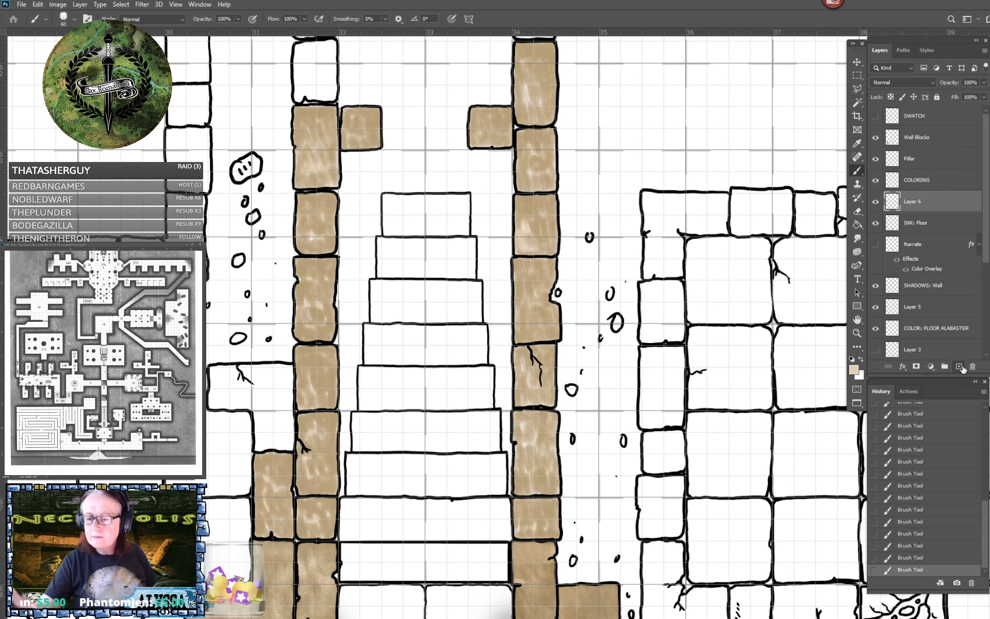
{"action": "left_click", "coordinate": [960, 367]}
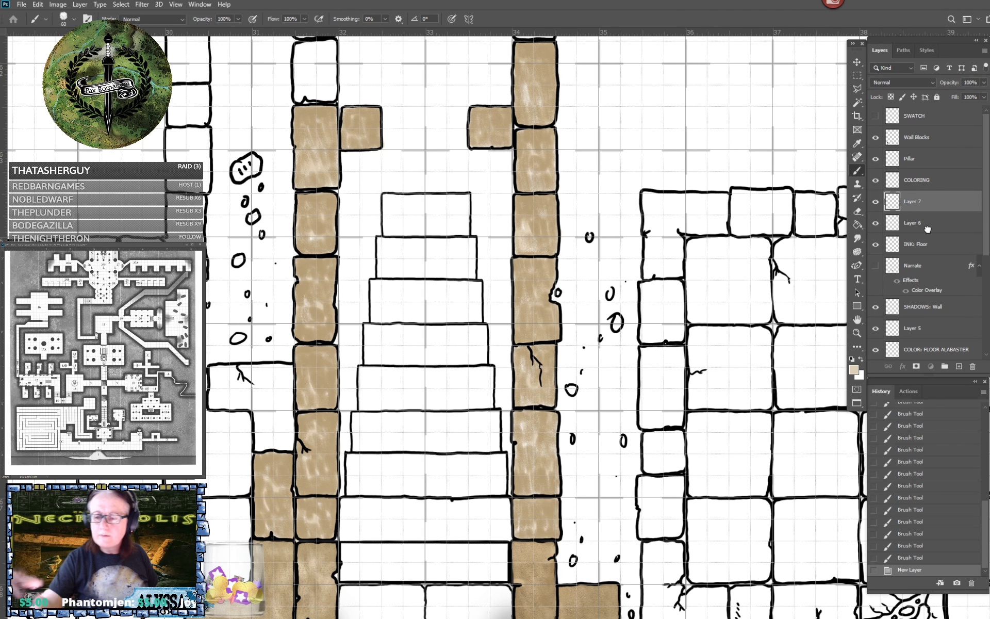
{"action": "left_click_drag", "start_coordinate": [927, 229], "coordinate": [923, 234]}
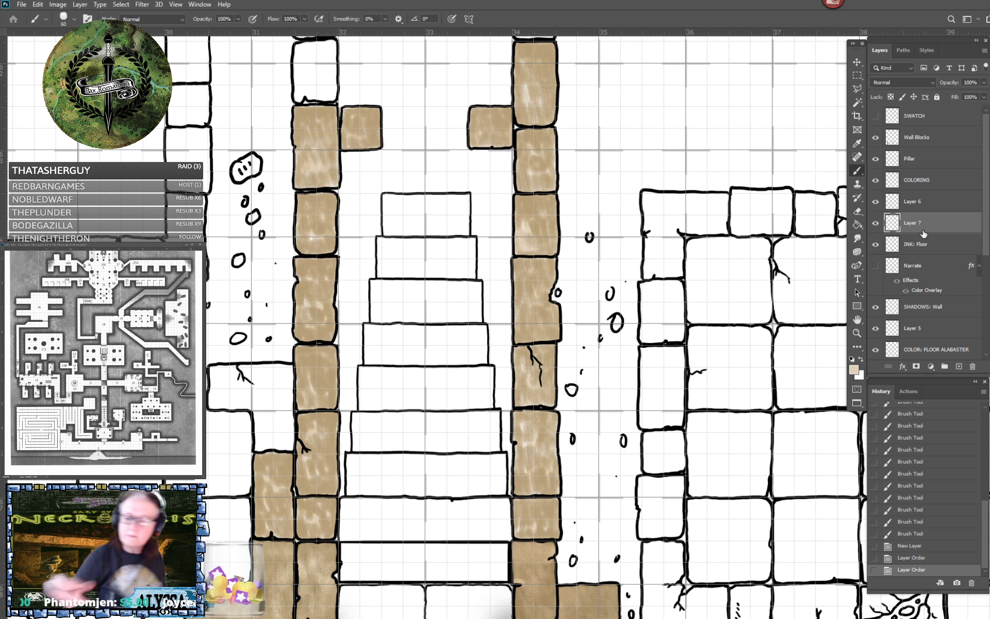
{"action": "left_click", "coordinate": [853, 369]}
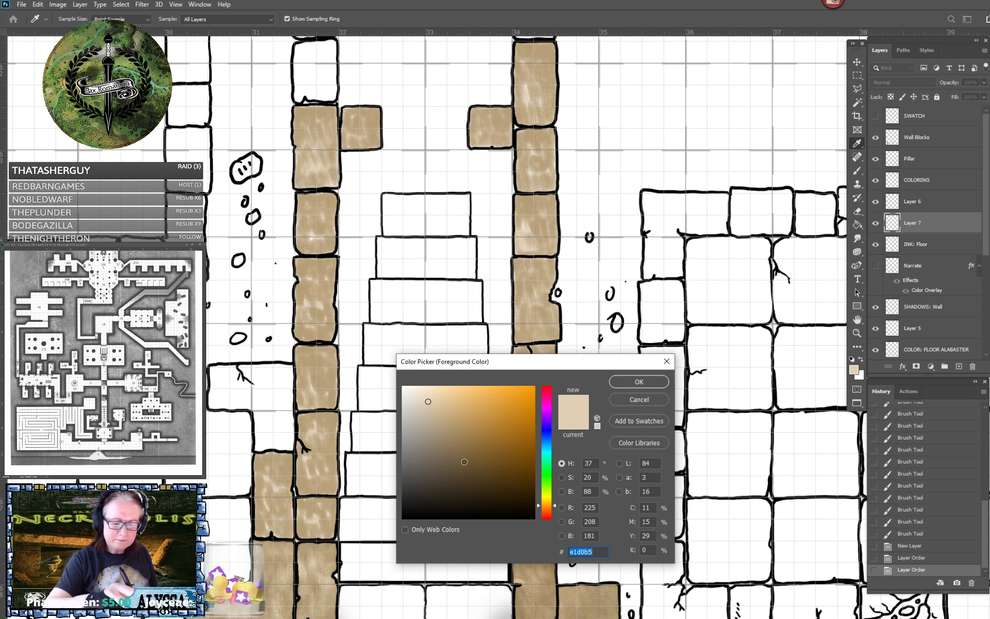
{"action": "left_click_drag", "start_coordinate": [464, 461], "coordinate": [471, 452]}
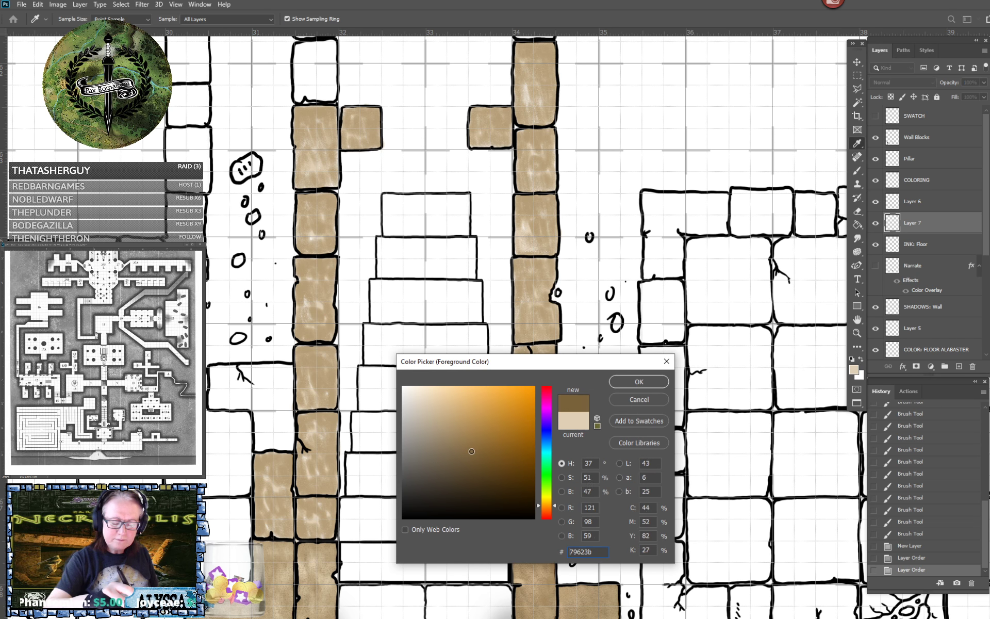
{"action": "left_click", "coordinate": [646, 386]}
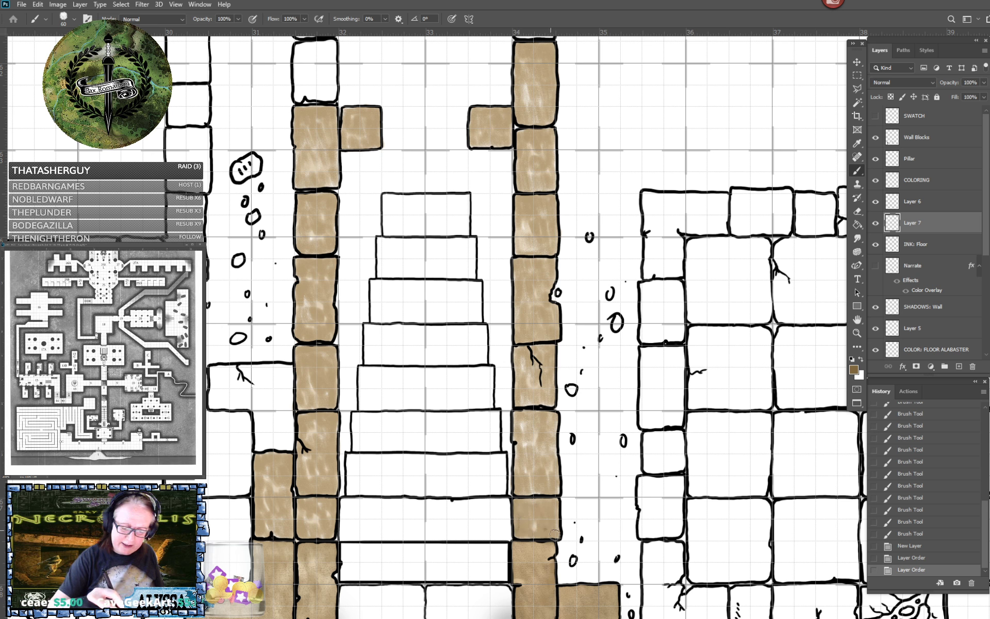
Brush dark brown mottling onto the stairway's east wall blocks, working from the base up past the cracked and notched blocks.
{"action": "mouse_move", "coordinate": [555, 533]}
{"action": "left_mouse_down"}
{"action": "mouse_move", "coordinate": [537, 500]}
{"action": "mouse_move", "coordinate": [525, 531]}
{"action": "mouse_move", "coordinate": [531, 515]}
{"action": "left_mouse_up"}
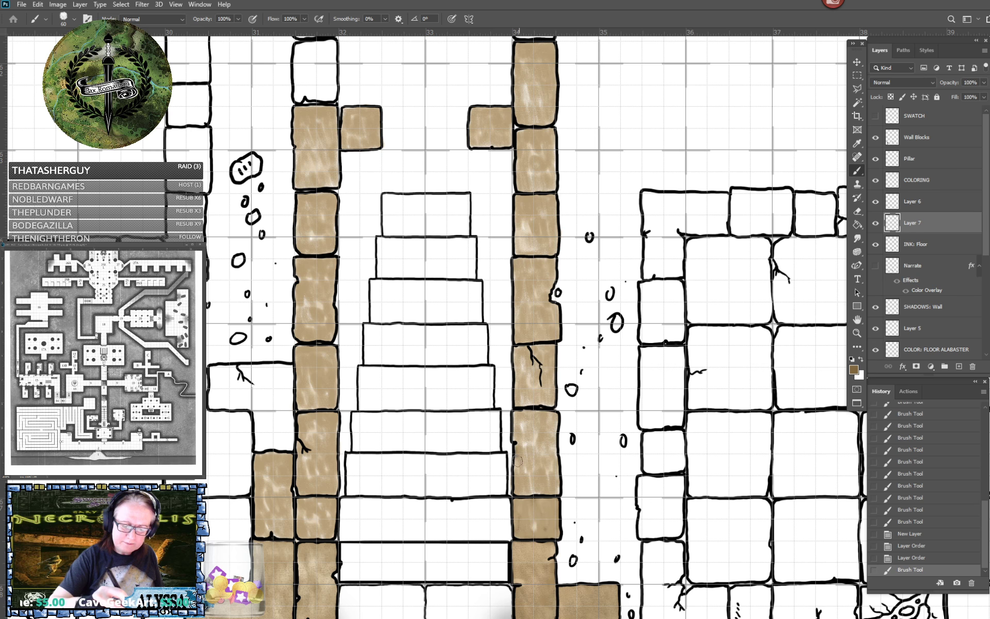
{"action": "mouse_move", "coordinate": [517, 461]}
{"action": "left_mouse_down"}
{"action": "mouse_move", "coordinate": [517, 414]}
{"action": "mouse_move", "coordinate": [524, 432]}
{"action": "mouse_move", "coordinate": [523, 413]}
{"action": "mouse_move", "coordinate": [546, 433]}
{"action": "mouse_move", "coordinate": [551, 419]}
{"action": "mouse_move", "coordinate": [550, 437]}
{"action": "mouse_move", "coordinate": [533, 443]}
{"action": "mouse_move", "coordinate": [542, 472]}
{"action": "mouse_move", "coordinate": [524, 462]}
{"action": "mouse_move", "coordinate": [520, 440]}
{"action": "mouse_move", "coordinate": [522, 495]}
{"action": "mouse_move", "coordinate": [534, 494]}
{"action": "mouse_move", "coordinate": [526, 459]}
{"action": "mouse_move", "coordinate": [541, 493]}
{"action": "mouse_move", "coordinate": [554, 472]}
{"action": "left_mouse_up"}
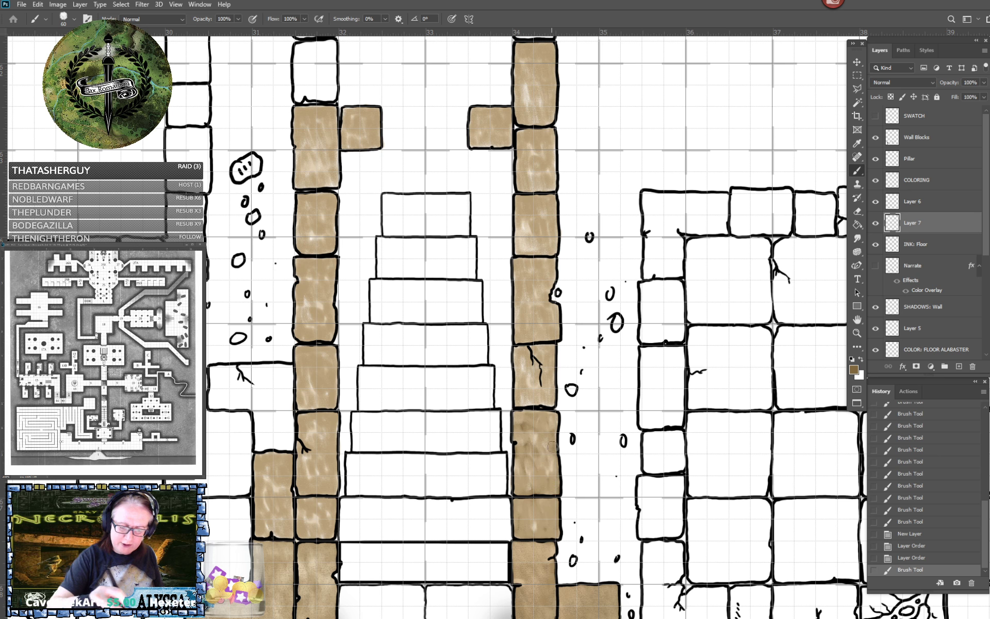
{"action": "mouse_move", "coordinate": [524, 368]}
{"action": "left_mouse_down"}
{"action": "mouse_move", "coordinate": [518, 405]}
{"action": "mouse_move", "coordinate": [534, 376]}
{"action": "mouse_move", "coordinate": [522, 401]}
{"action": "mouse_move", "coordinate": [551, 399]}
{"action": "mouse_move", "coordinate": [552, 363]}
{"action": "mouse_move", "coordinate": [526, 351]}
{"action": "mouse_move", "coordinate": [519, 358]}
{"action": "left_mouse_up"}
{"action": "mouse_move", "coordinate": [541, 394]}
{"action": "left_mouse_down"}
{"action": "mouse_move", "coordinate": [485, 374]}
{"action": "mouse_move", "coordinate": [503, 386]}
{"action": "mouse_move", "coordinate": [526, 361]}
{"action": "mouse_move", "coordinate": [486, 375]}
{"action": "mouse_move", "coordinate": [488, 404]}
{"action": "mouse_move", "coordinate": [507, 372]}
{"action": "mouse_move", "coordinate": [512, 393]}
{"action": "mouse_move", "coordinate": [522, 378]}
{"action": "mouse_move", "coordinate": [514, 399]}
{"action": "mouse_move", "coordinate": [489, 403]}
{"action": "mouse_move", "coordinate": [488, 420]}
{"action": "mouse_move", "coordinate": [494, 431]}
{"action": "mouse_move", "coordinate": [509, 401]}
{"action": "mouse_move", "coordinate": [521, 429]}
{"action": "mouse_move", "coordinate": [524, 415]}
{"action": "mouse_move", "coordinate": [490, 441]}
{"action": "mouse_move", "coordinate": [523, 432]}
{"action": "left_mouse_up"}
{"action": "scroll", "coordinate": [538, 371], "scroll_direction": "up", "scroll_amount": 3}
{"action": "mouse_move", "coordinate": [498, 329]}
{"action": "left_mouse_down"}
{"action": "mouse_move", "coordinate": [488, 353]}
{"action": "mouse_move", "coordinate": [495, 328]}
{"action": "mouse_move", "coordinate": [507, 352]}
{"action": "mouse_move", "coordinate": [518, 314]}
{"action": "mouse_move", "coordinate": [521, 357]}
{"action": "mouse_move", "coordinate": [524, 305]}
{"action": "mouse_move", "coordinate": [490, 303]}
{"action": "mouse_move", "coordinate": [496, 330]}
{"action": "mouse_move", "coordinate": [514, 321]}
{"action": "mouse_move", "coordinate": [490, 284]}
{"action": "left_mouse_up"}
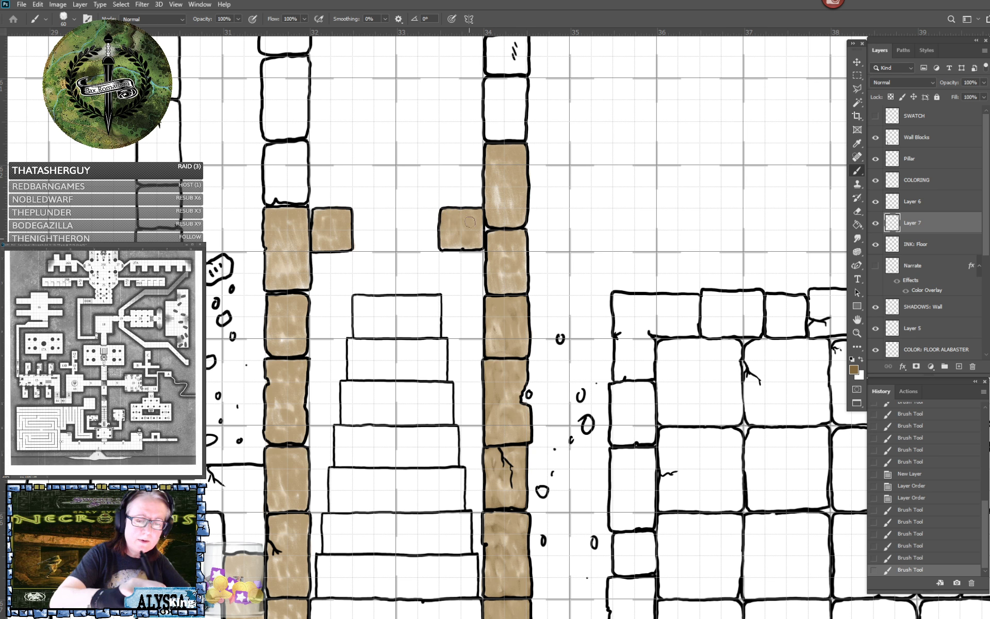
Add dark brown mottling to the east wall's small projecting block, the topmost colored block and the block directly below it.
{"action": "left_click", "coordinate": [469, 221]}
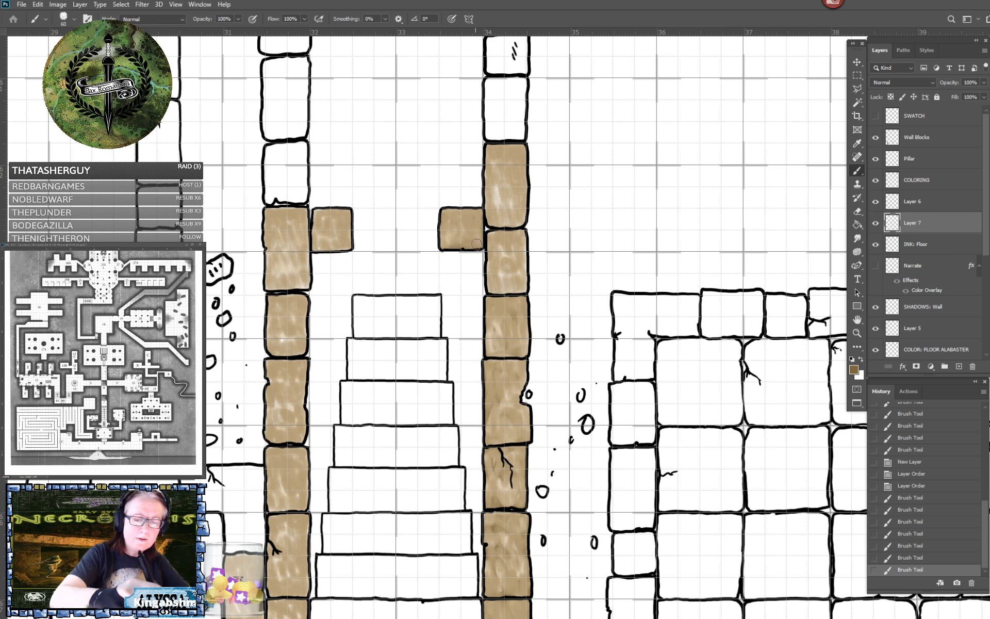
{"action": "left_click", "coordinate": [477, 243]}
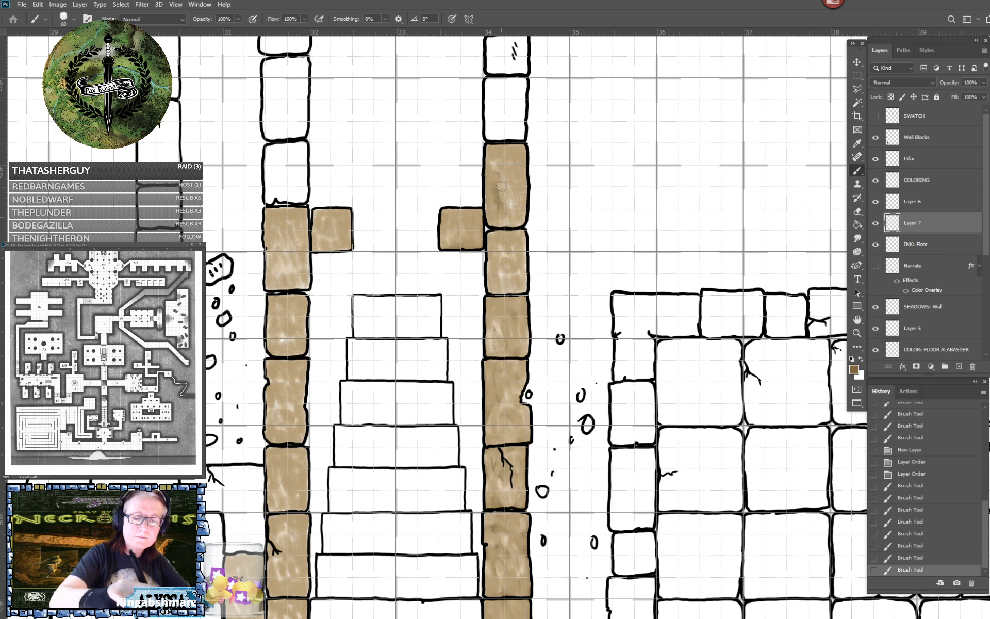
{"action": "mouse_move", "coordinate": [501, 186]}
{"action": "left_mouse_down"}
{"action": "mouse_move", "coordinate": [517, 209]}
{"action": "mouse_move", "coordinate": [520, 173]}
{"action": "mouse_move", "coordinate": [499, 150]}
{"action": "left_mouse_up"}
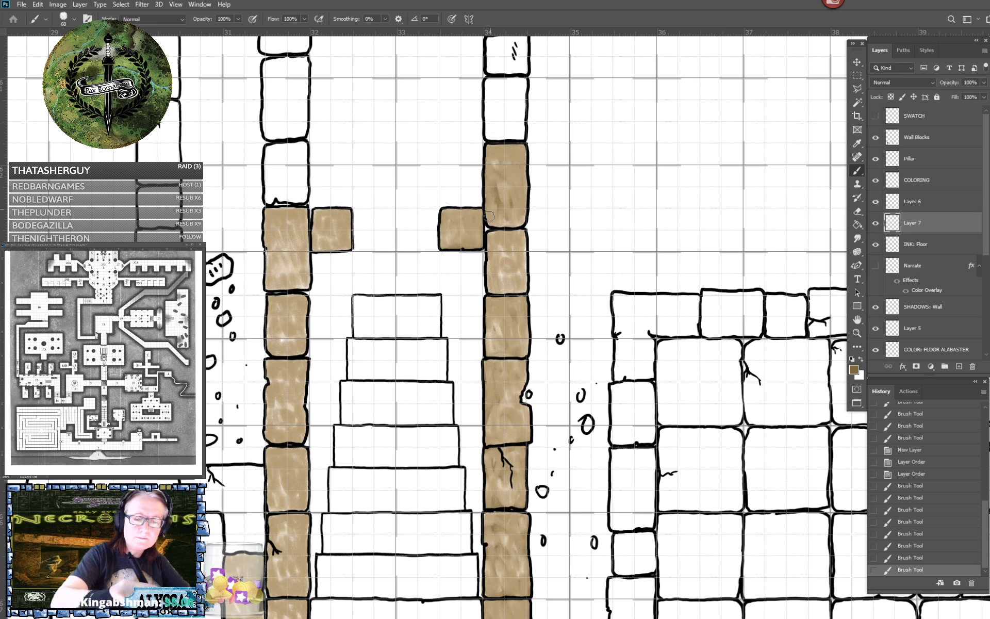
{"action": "mouse_move", "coordinate": [489, 216]}
{"action": "left_mouse_down"}
{"action": "mouse_move", "coordinate": [493, 271]}
{"action": "mouse_move", "coordinate": [498, 246]}
{"action": "mouse_move", "coordinate": [514, 279]}
{"action": "mouse_move", "coordinate": [523, 235]}
{"action": "mouse_move", "coordinate": [511, 237]}
{"action": "mouse_move", "coordinate": [499, 277]}
{"action": "mouse_move", "coordinate": [507, 255]}
{"action": "mouse_move", "coordinate": [491, 237]}
{"action": "mouse_move", "coordinate": [495, 290]}
{"action": "left_mouse_up"}
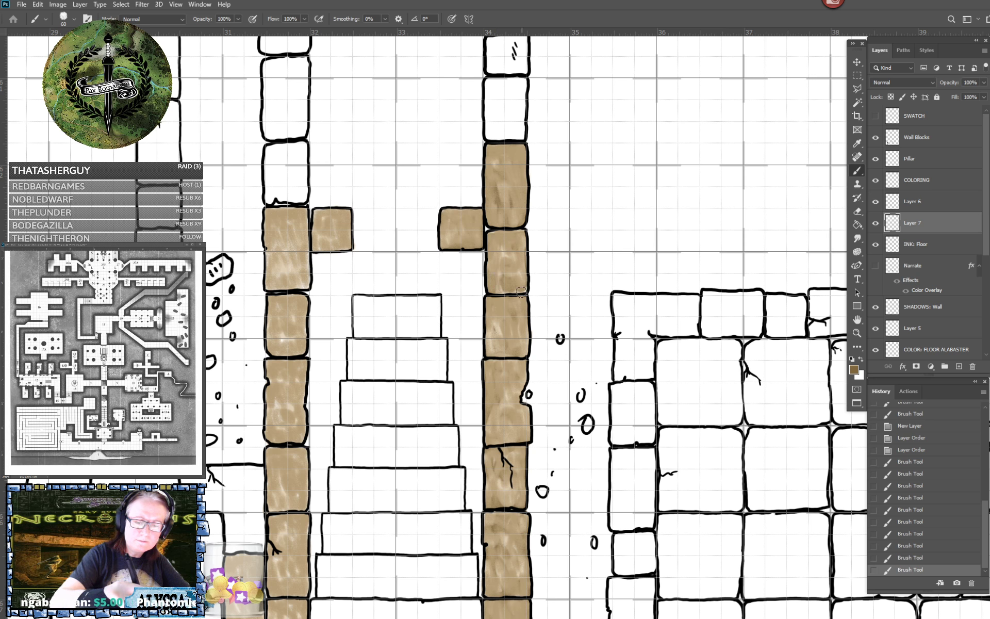
Mottle the west wall with dark brown, from the small projecting block and its neighboring tall block down the next two wall blocks.
{"action": "scroll", "coordinate": [545, 263], "scroll_direction": "up", "scroll_amount": 2}
{"action": "scroll", "coordinate": [545, 263], "scroll_direction": "left", "scroll_amount": 3}
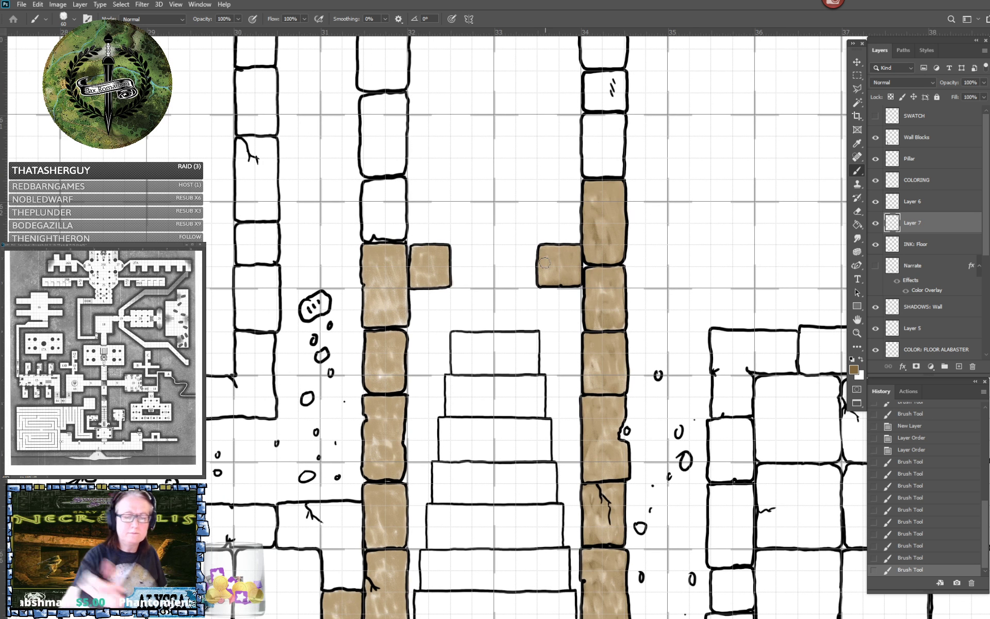
{"action": "mouse_move", "coordinate": [426, 253]}
{"action": "left_mouse_down"}
{"action": "mouse_move", "coordinate": [428, 279]}
{"action": "mouse_move", "coordinate": [440, 258]}
{"action": "mouse_move", "coordinate": [428, 256]}
{"action": "mouse_move", "coordinate": [418, 279]}
{"action": "mouse_move", "coordinate": [440, 284]}
{"action": "mouse_move", "coordinate": [440, 254]}
{"action": "left_mouse_up"}
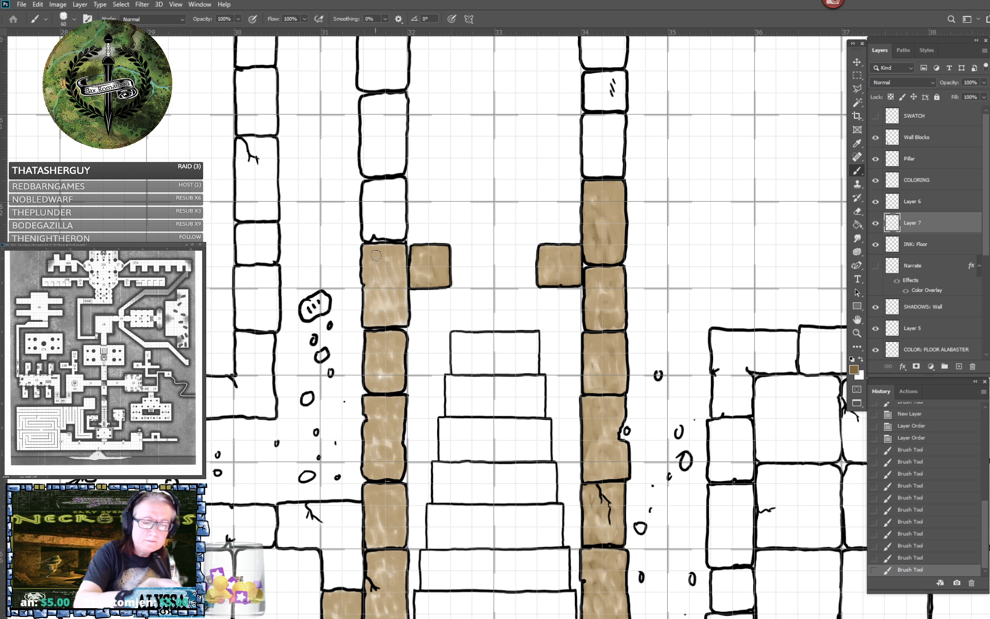
{"action": "mouse_move", "coordinate": [366, 257]}
{"action": "left_mouse_down"}
{"action": "mouse_move", "coordinate": [384, 278]}
{"action": "mouse_move", "coordinate": [401, 247]}
{"action": "mouse_move", "coordinate": [381, 248]}
{"action": "left_mouse_up"}
{"action": "mouse_move", "coordinate": [371, 292]}
{"action": "left_mouse_down"}
{"action": "mouse_move", "coordinate": [394, 307]}
{"action": "mouse_move", "coordinate": [402, 282]}
{"action": "left_mouse_up"}
{"action": "mouse_move", "coordinate": [369, 319]}
{"action": "left_mouse_down"}
{"action": "mouse_move", "coordinate": [403, 320]}
{"action": "mouse_move", "coordinate": [405, 289]}
{"action": "left_mouse_up"}
{"action": "mouse_move", "coordinate": [385, 365]}
{"action": "left_mouse_down"}
{"action": "mouse_move", "coordinate": [388, 344]}
{"action": "mouse_move", "coordinate": [370, 337]}
{"action": "mouse_move", "coordinate": [369, 372]}
{"action": "mouse_move", "coordinate": [380, 352]}
{"action": "mouse_move", "coordinate": [395, 372]}
{"action": "mouse_move", "coordinate": [394, 333]}
{"action": "mouse_move", "coordinate": [381, 338]}
{"action": "mouse_move", "coordinate": [369, 374]}
{"action": "mouse_move", "coordinate": [384, 383]}
{"action": "mouse_move", "coordinate": [395, 352]}
{"action": "mouse_move", "coordinate": [390, 385]}
{"action": "mouse_move", "coordinate": [374, 383]}
{"action": "mouse_move", "coordinate": [397, 389]}
{"action": "mouse_move", "coordinate": [400, 370]}
{"action": "left_mouse_up"}
{"action": "mouse_move", "coordinate": [369, 417]}
{"action": "left_mouse_down"}
{"action": "mouse_move", "coordinate": [367, 400]}
{"action": "mouse_move", "coordinate": [382, 430]}
{"action": "mouse_move", "coordinate": [402, 404]}
{"action": "mouse_move", "coordinate": [380, 463]}
{"action": "mouse_move", "coordinate": [400, 432]}
{"action": "left_mouse_up"}
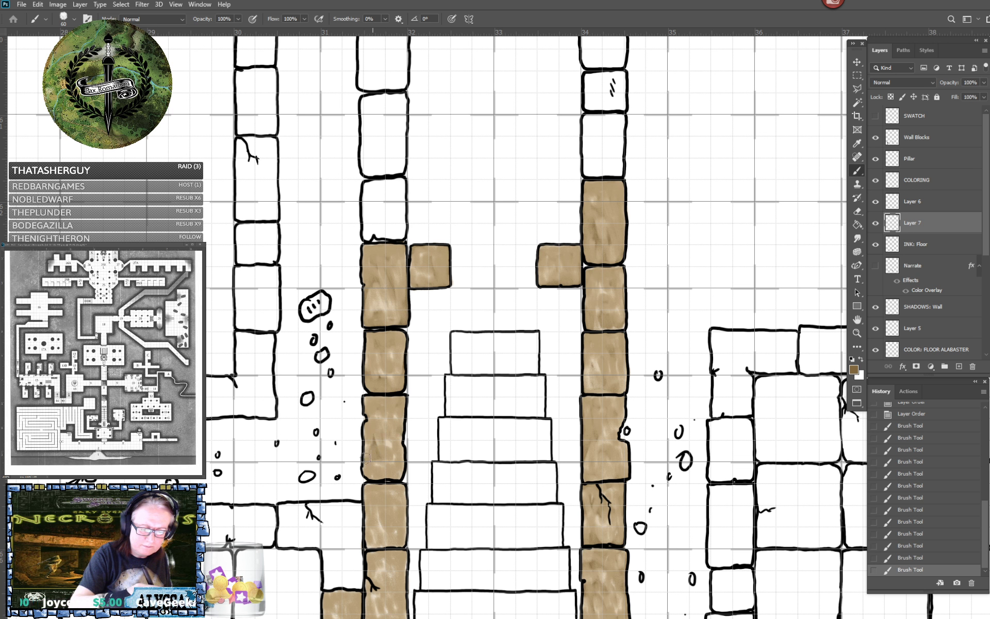
{"action": "mouse_move", "coordinate": [395, 448]}
{"action": "left_mouse_down"}
{"action": "mouse_move", "coordinate": [397, 478]}
{"action": "mouse_move", "coordinate": [397, 445]}
{"action": "left_mouse_up"}
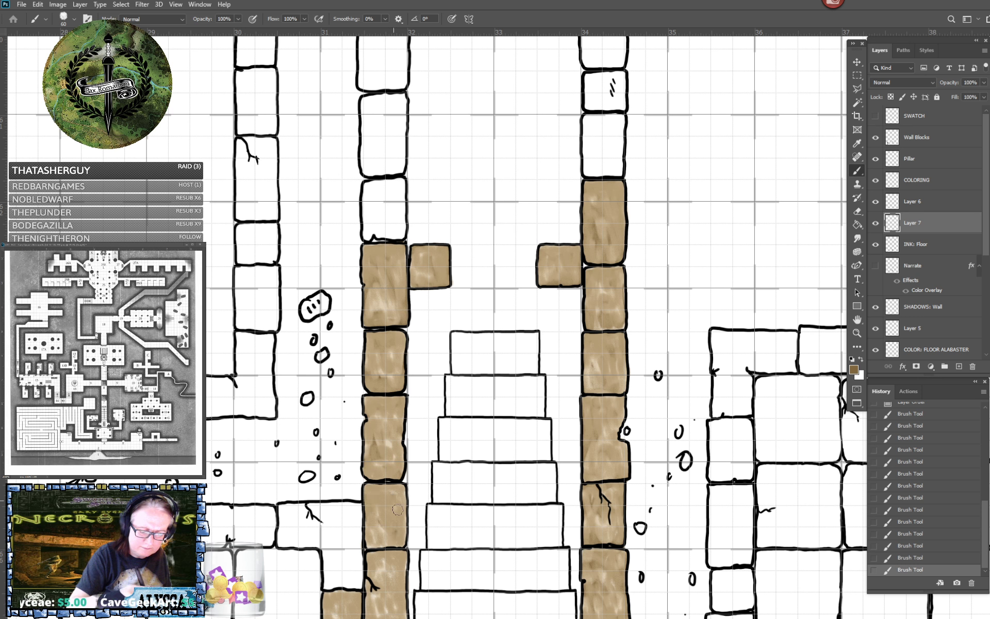
Brush brown shading onto the lower wall blocks along the staircase's left side on Layer 7.
{"action": "scroll", "coordinate": [400, 500], "scroll_direction": "down", "scroll_amount": 3}
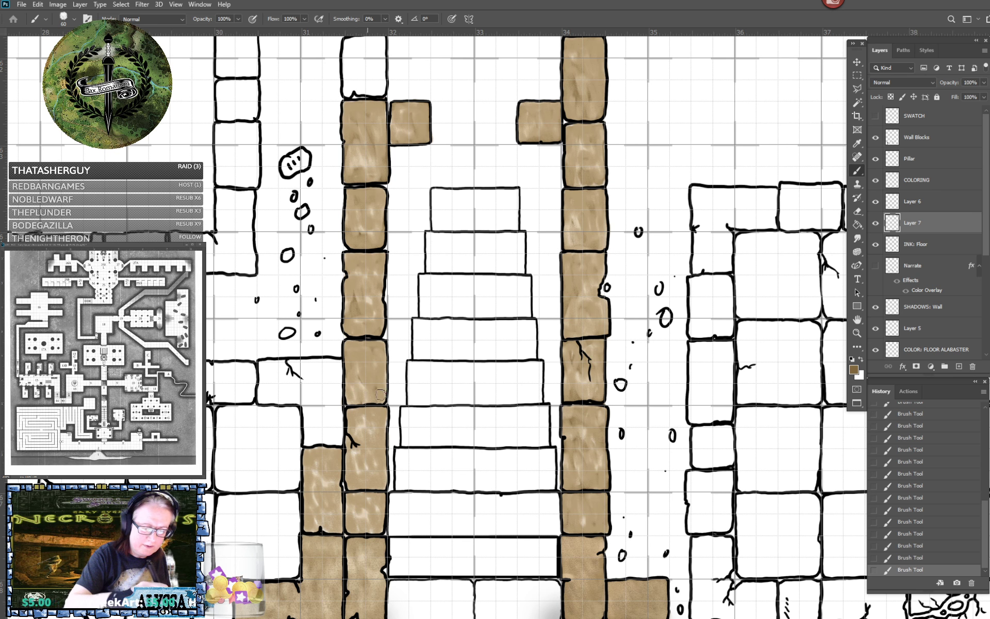
{"action": "mouse_move", "coordinate": [361, 426]}
{"action": "left_mouse_down"}
{"action": "mouse_move", "coordinate": [355, 435]}
{"action": "mouse_move", "coordinate": [369, 436]}
{"action": "mouse_move", "coordinate": [382, 415]}
{"action": "left_mouse_up"}
{"action": "left_click_drag", "start_coordinate": [359, 470], "coordinate": [351, 447]}
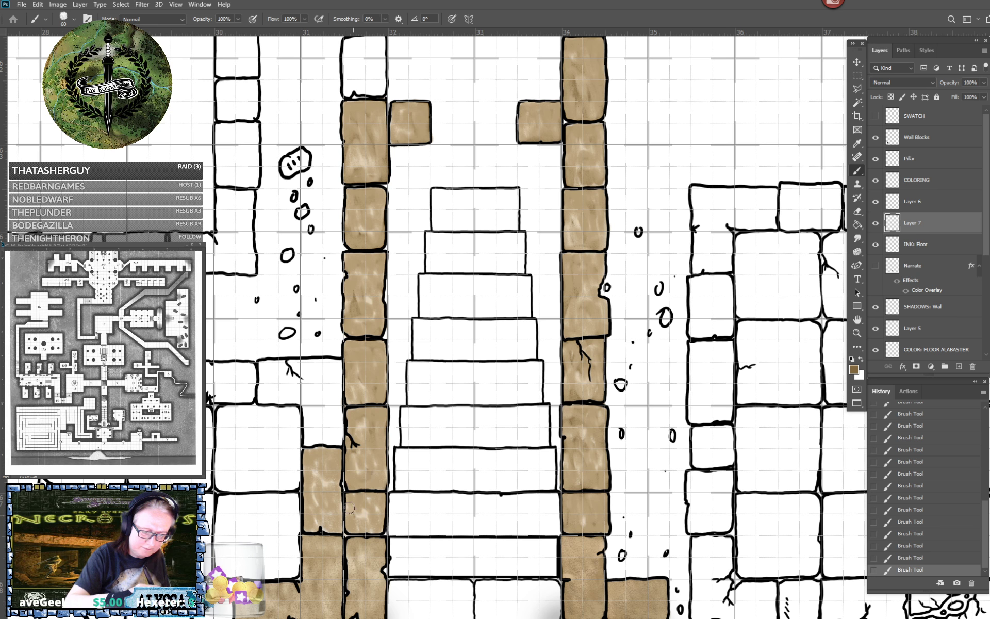
{"action": "mouse_move", "coordinate": [349, 508]}
{"action": "left_mouse_down"}
{"action": "mouse_move", "coordinate": [354, 528]}
{"action": "mouse_move", "coordinate": [320, 524]}
{"action": "mouse_move", "coordinate": [330, 520]}
{"action": "left_mouse_up"}
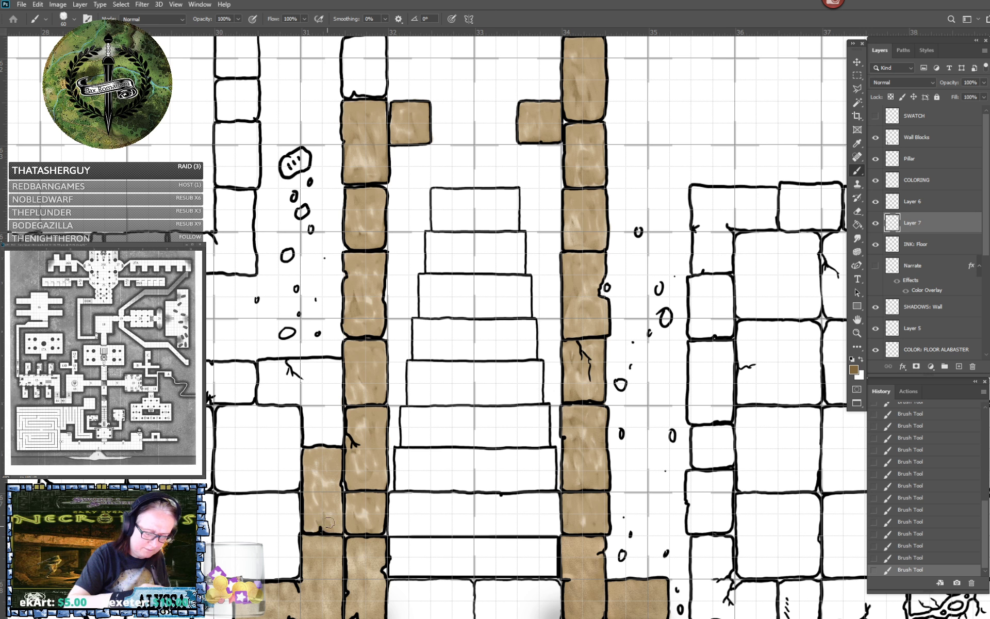
{"action": "mouse_move", "coordinate": [334, 481]}
{"action": "left_mouse_down"}
{"action": "mouse_move", "coordinate": [339, 528]}
{"action": "mouse_move", "coordinate": [325, 458]}
{"action": "left_mouse_up"}
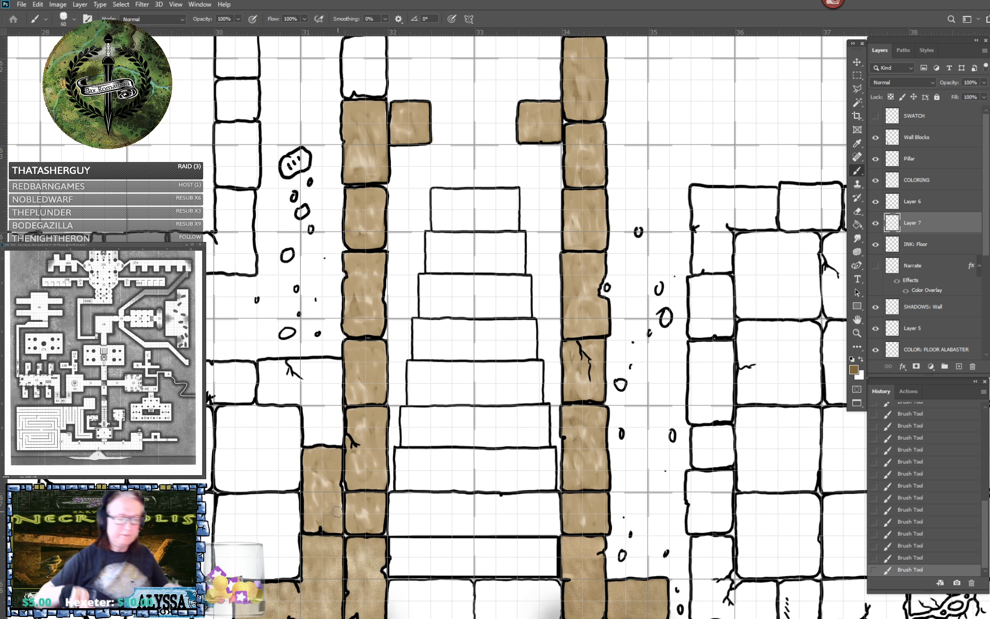
{"action": "scroll", "coordinate": [337, 512], "scroll_direction": "down", "scroll_amount": 5}
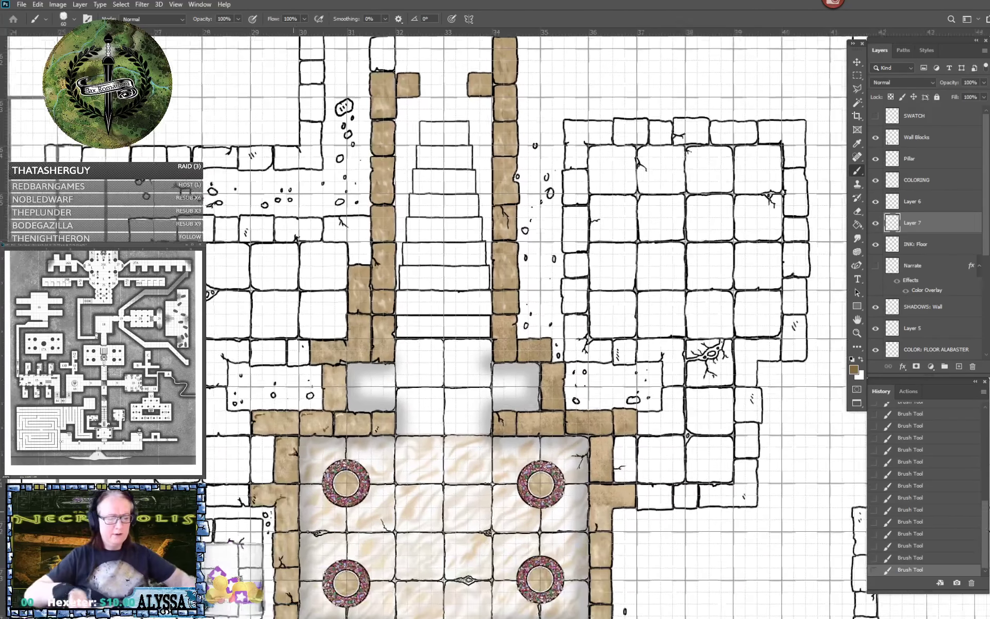
{"action": "scroll", "coordinate": [338, 512], "scroll_direction": "up", "scroll_amount": 4}
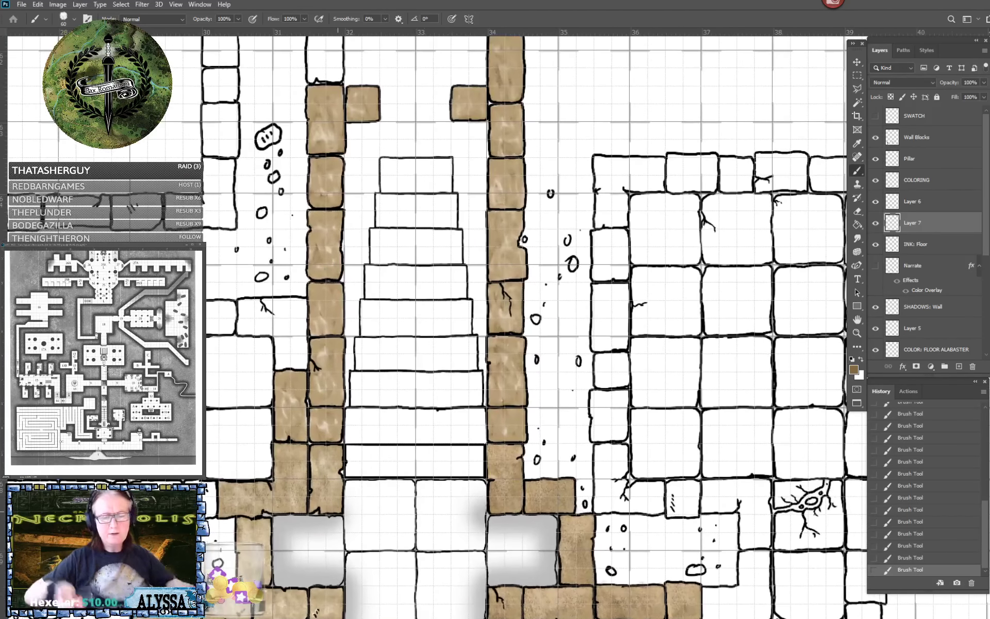
Make COLORING the active layer, set the foreground color to a light tan, and enlarge the brush to 125.
{"action": "left_click", "coordinate": [922, 180]}
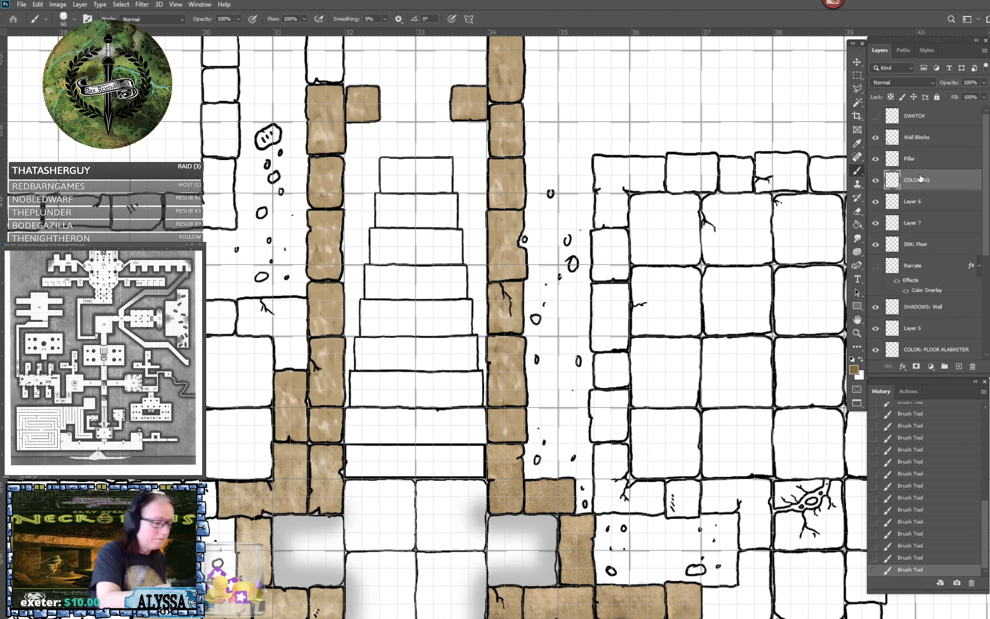
{"action": "left_click", "coordinate": [853, 369]}
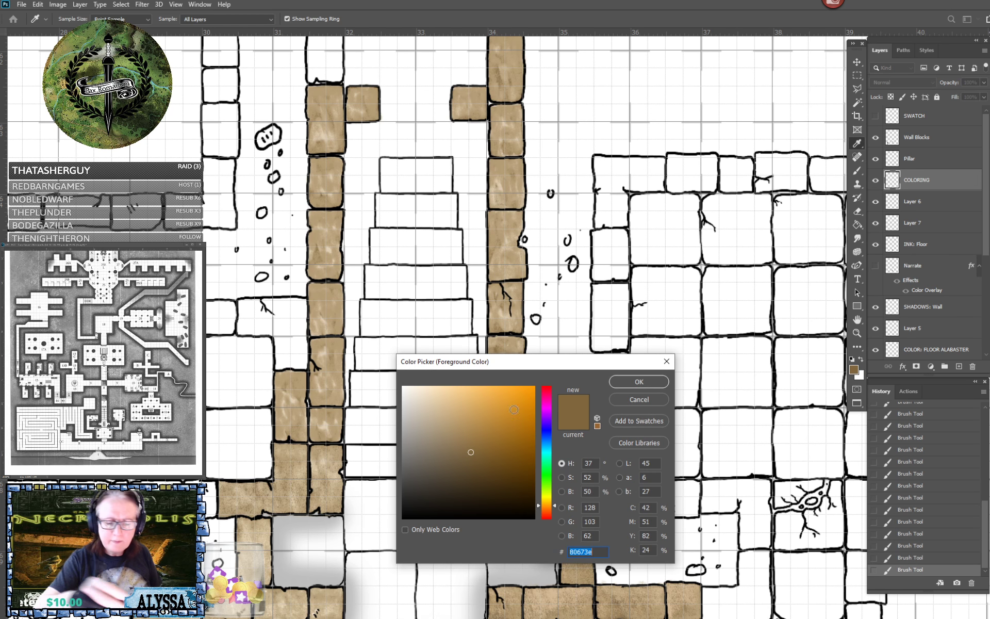
{"action": "left_click", "coordinate": [439, 413]}
{"action": "left_click", "coordinate": [638, 383]}
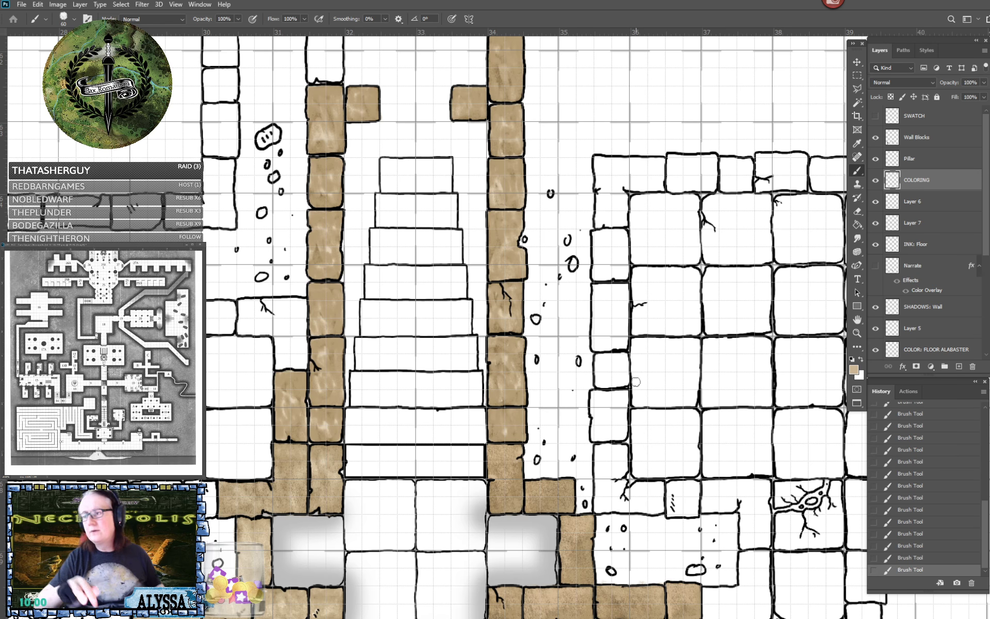
{"action": "key", "text": "ctrl+plus"}
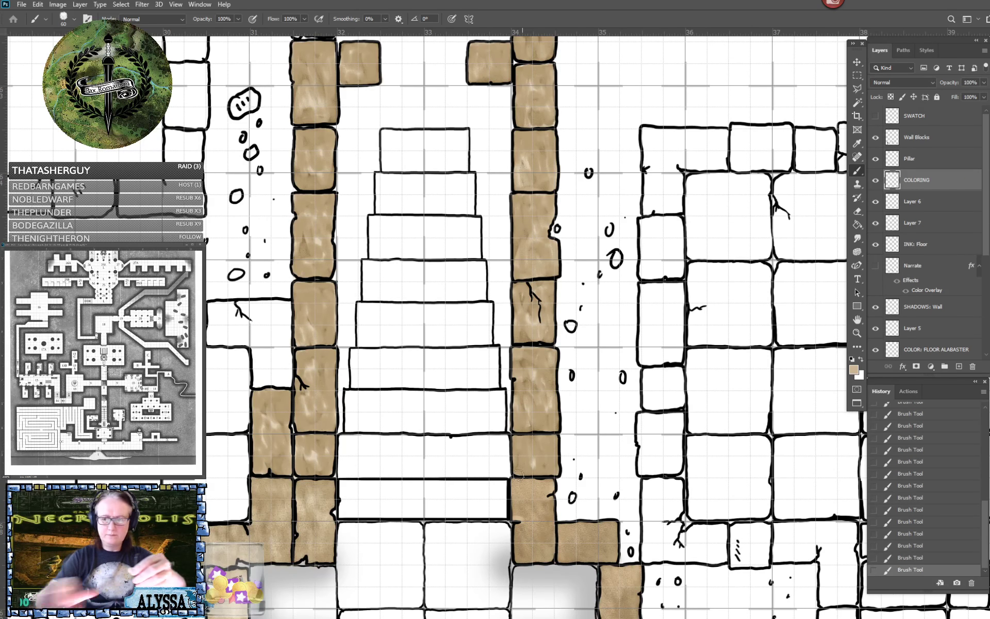
{"action": "key", "text": "bracketright"}
{"action": "key", "text": "bracketright"}
{"action": "key", "text": "bracketright"}
{"action": "key", "text": "bracketright"}
{"action": "key", "text": "bracketright"}
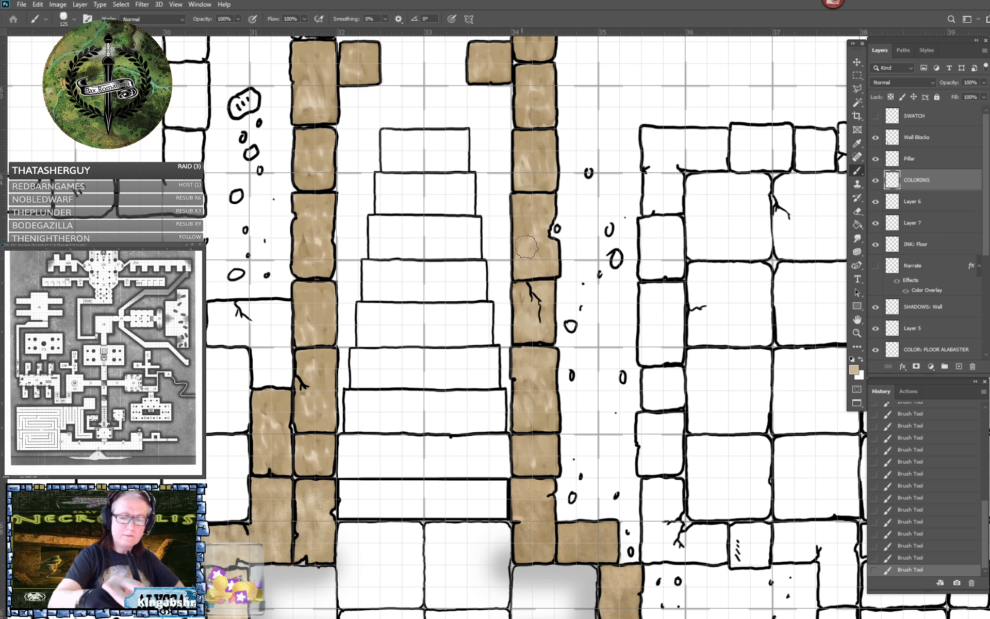
Check the coloured walls around the staircase and pillared hall, and save the document.
{"action": "scroll", "coordinate": [564, 199], "scroll_direction": "up", "scroll_amount": 3}
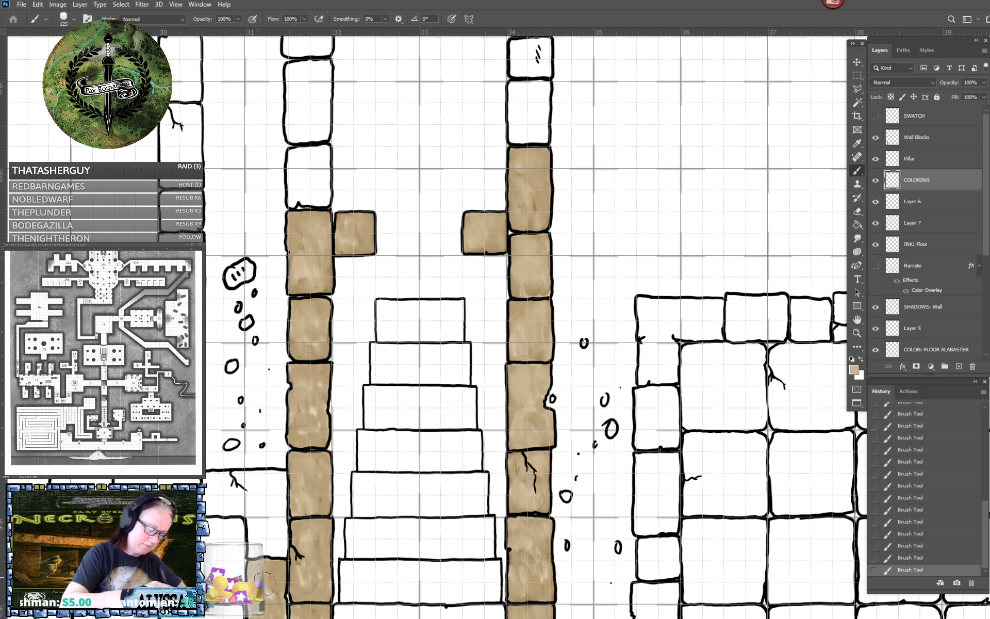
{"action": "scroll", "coordinate": [265, 582], "scroll_direction": "down", "scroll_amount": 5}
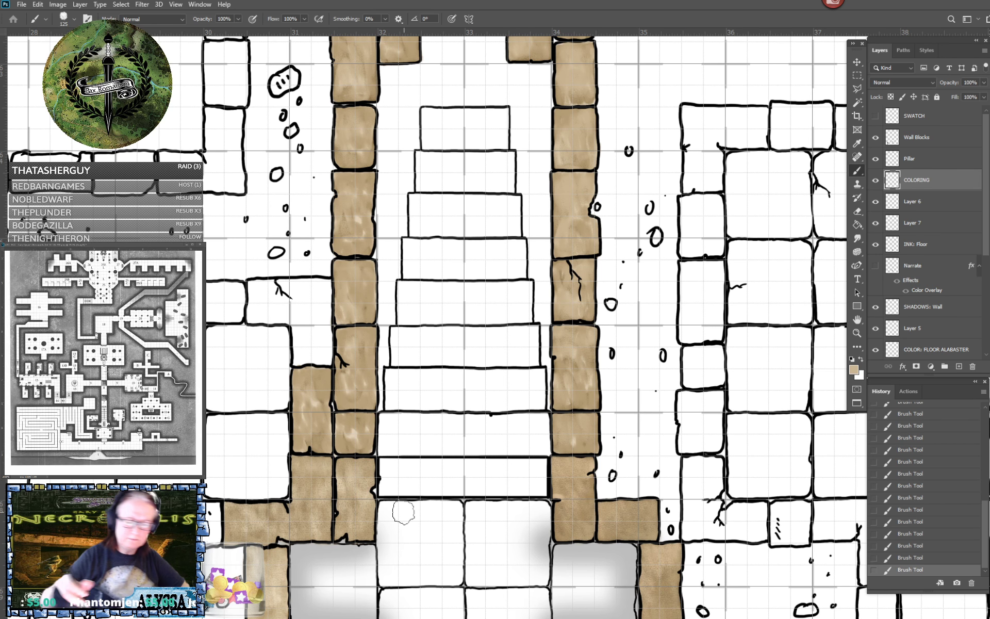
{"action": "scroll", "coordinate": [402, 510], "scroll_direction": "down", "scroll_amount": 5}
{"action": "scroll", "coordinate": [495, 381], "scroll_direction": "up", "scroll_amount": 2}
{"action": "scroll", "coordinate": [466, 381], "scroll_direction": "up", "scroll_amount": 2}
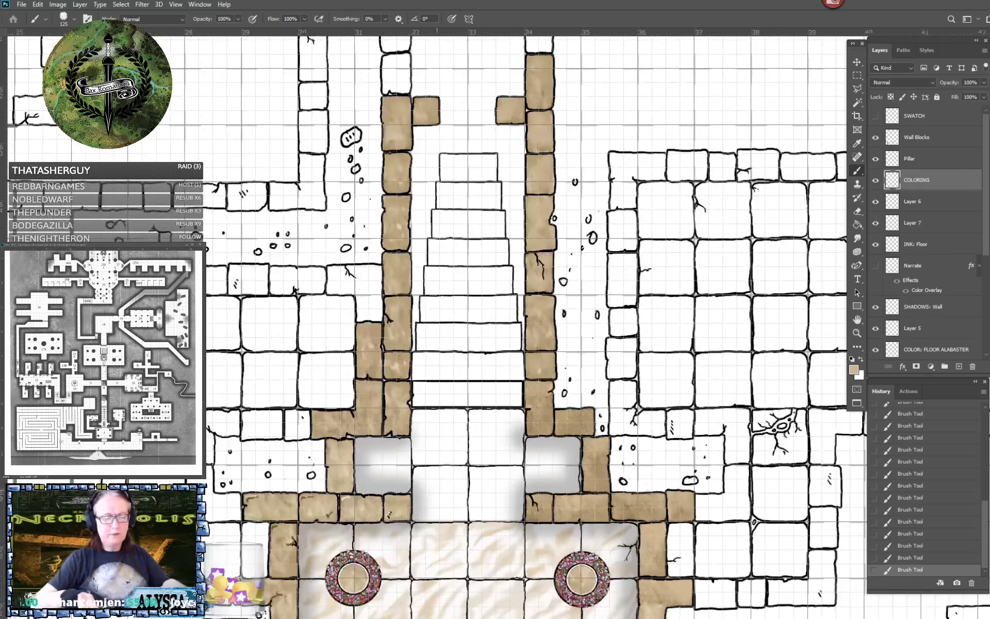
{"action": "scroll", "coordinate": [466, 382], "scroll_direction": "down", "scroll_amount": 3}
{"action": "scroll", "coordinate": [466, 381], "scroll_direction": "up", "scroll_amount": 2}
{"action": "scroll", "coordinate": [466, 382], "scroll_direction": "down", "scroll_amount": 1}
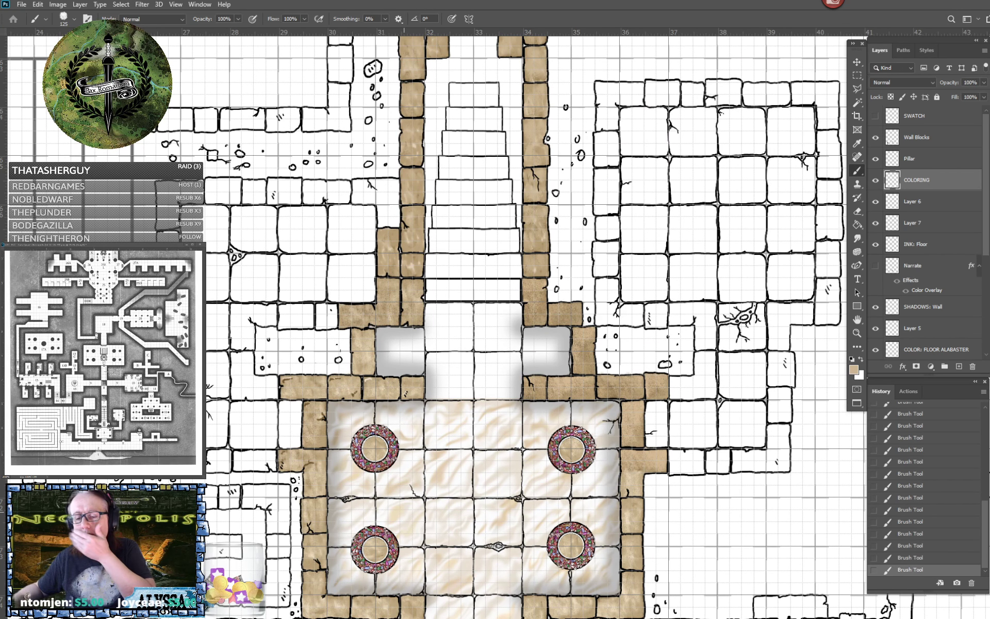
{"action": "key", "text": "ctrl+s"}
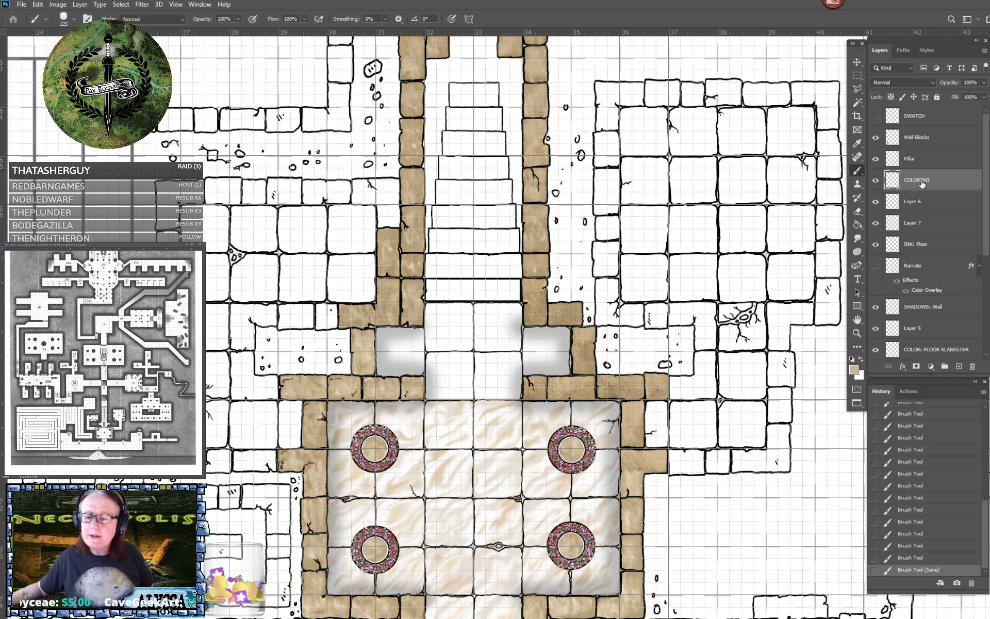
Group the COLORING, Layer 6 and Layer 7 layers and name the group WALL COLORING.
{"action": "left_click", "coordinate": [920, 226], "text": "shift"}
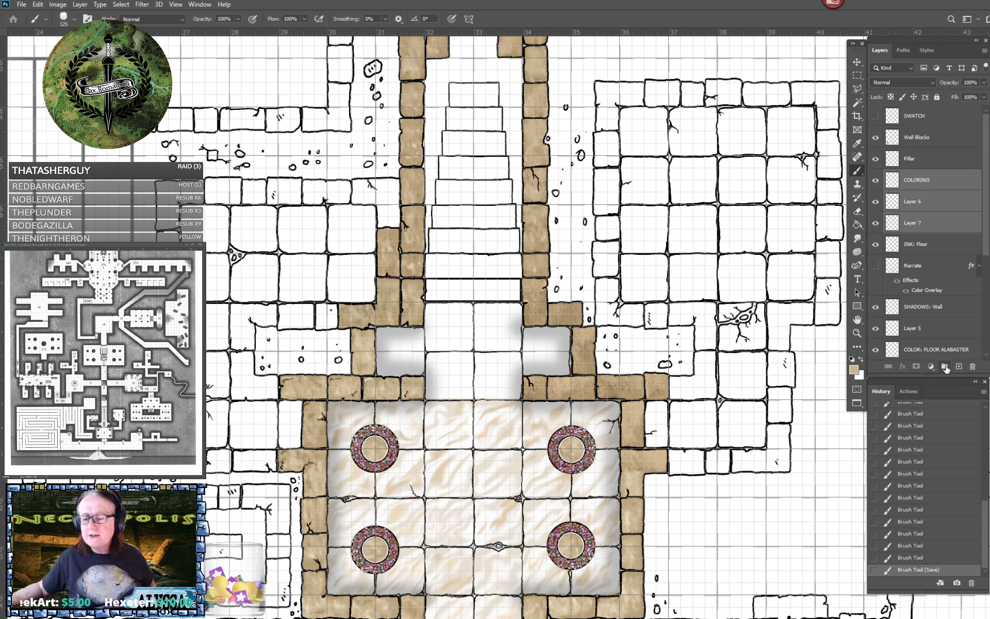
{"action": "key", "text": "ctrl+g"}
{"action": "double_click", "coordinate": [915, 176]}
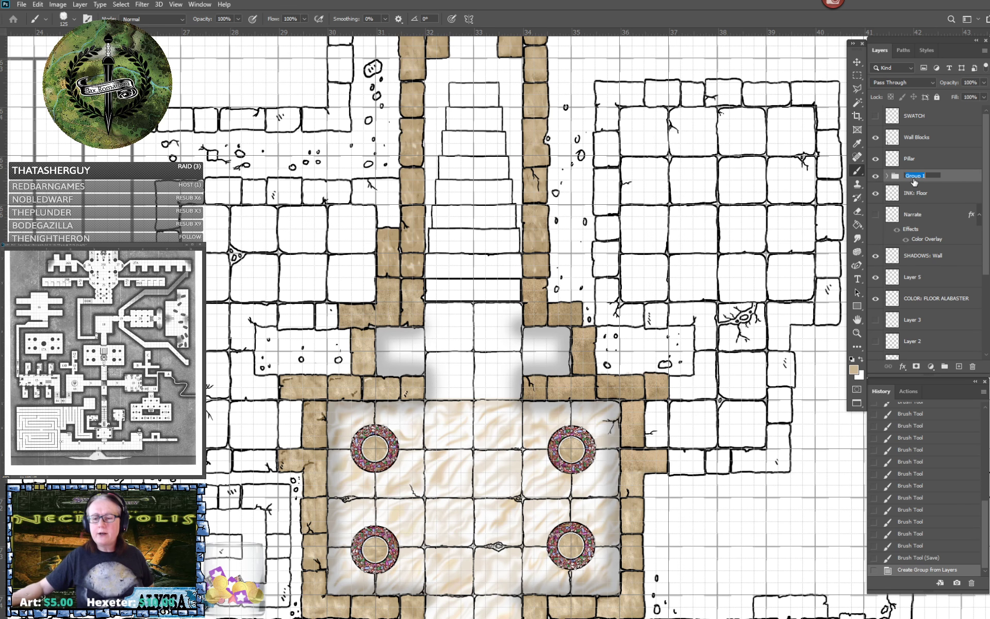
{"action": "type", "text": "WALL"}
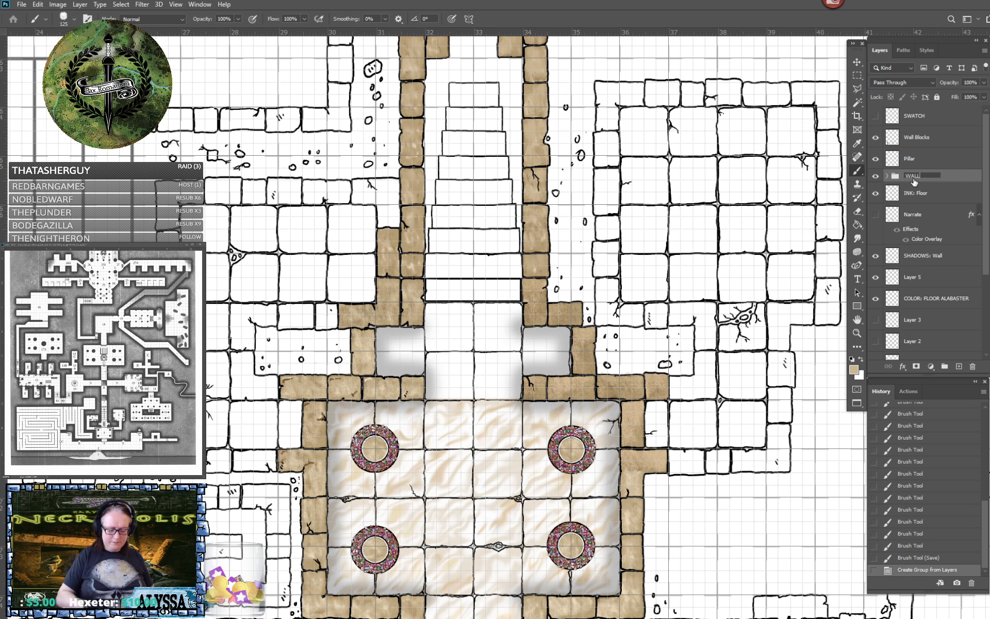
{"action": "type", "text": " COLORING"}
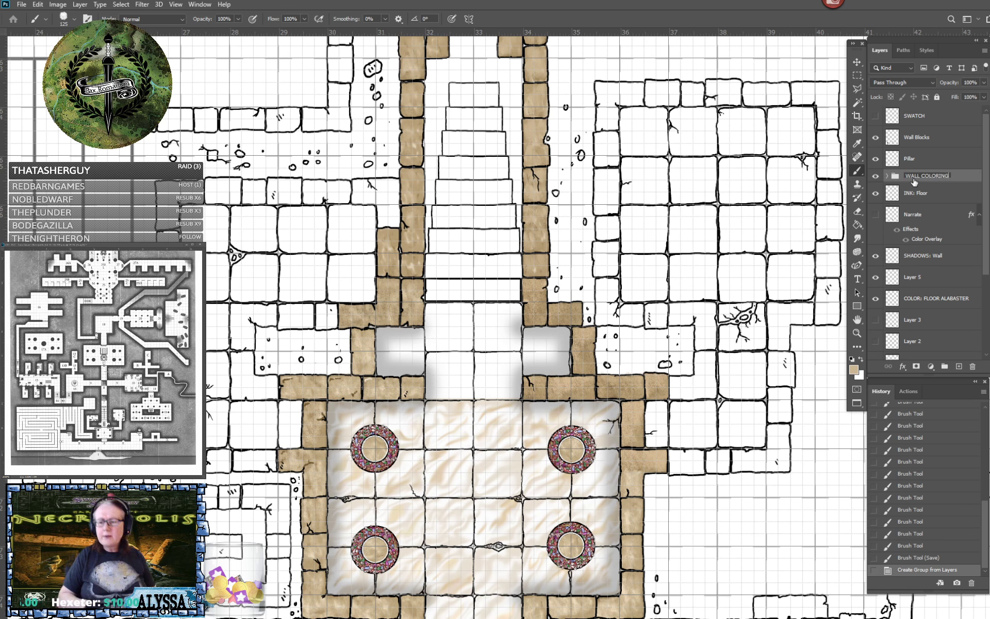
{"action": "key", "text": "Return"}
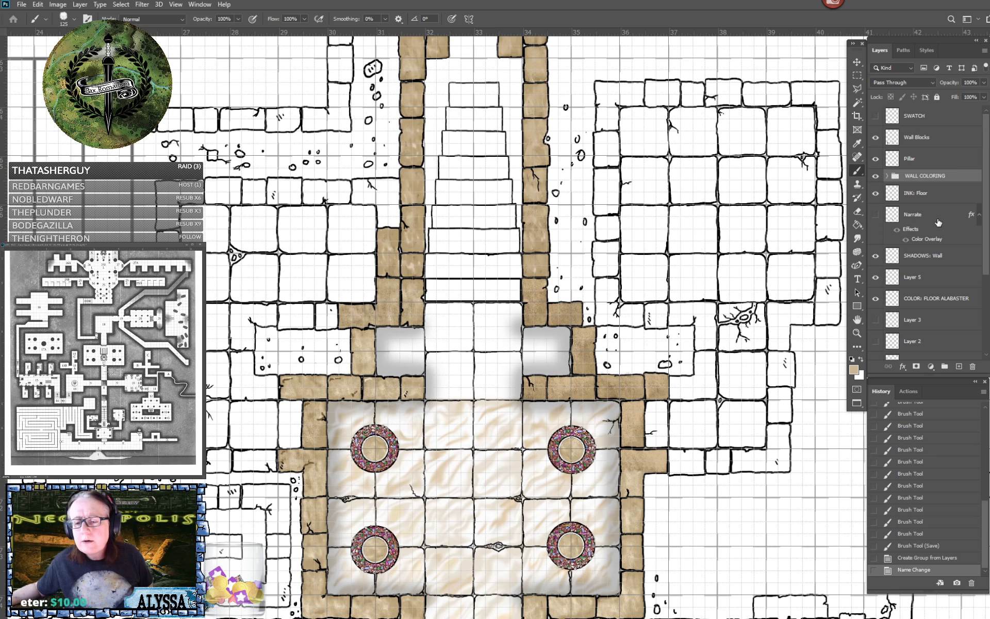
Toggle the visibility of Layer 3, Layer 2, Layer 1 and Layer 4 in turn to check what each contains.
{"action": "left_click", "coordinate": [932, 262]}
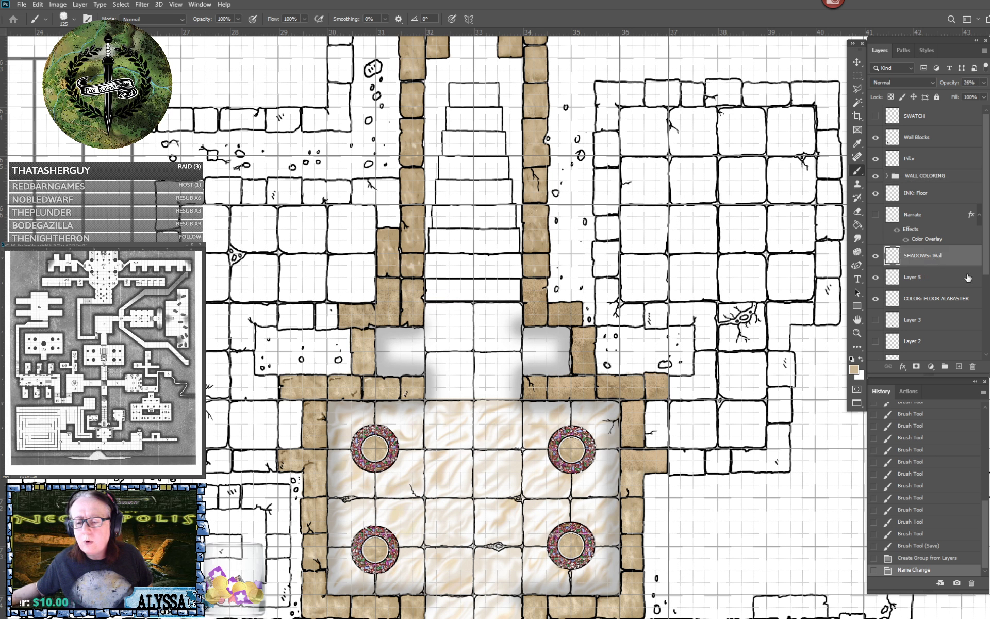
{"action": "left_click", "coordinate": [947, 280]}
{"action": "scroll", "coordinate": [924, 316], "scroll_direction": "down", "scroll_amount": 2}
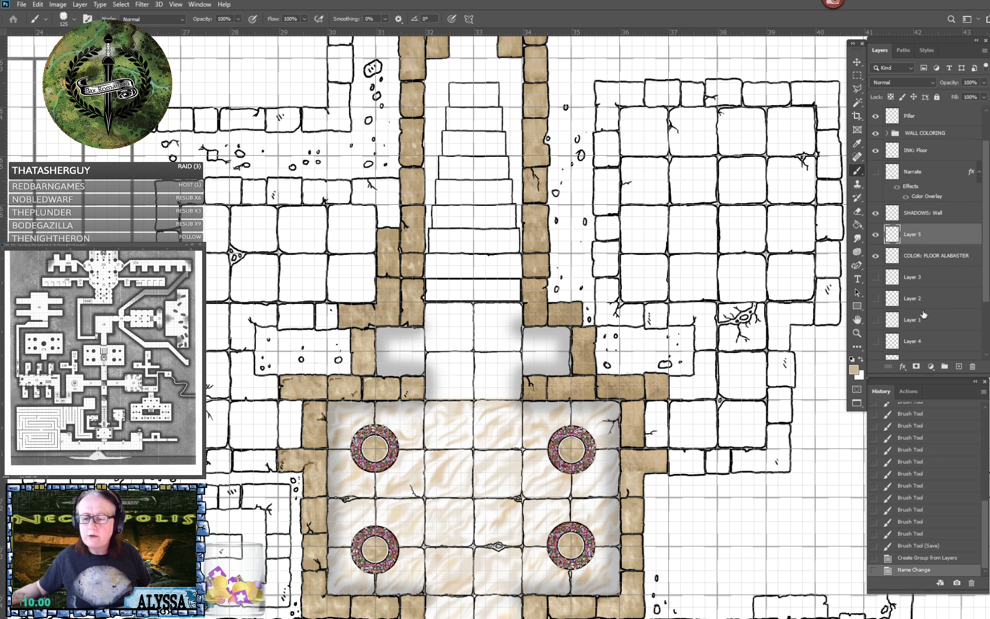
{"action": "left_click", "coordinate": [875, 278]}
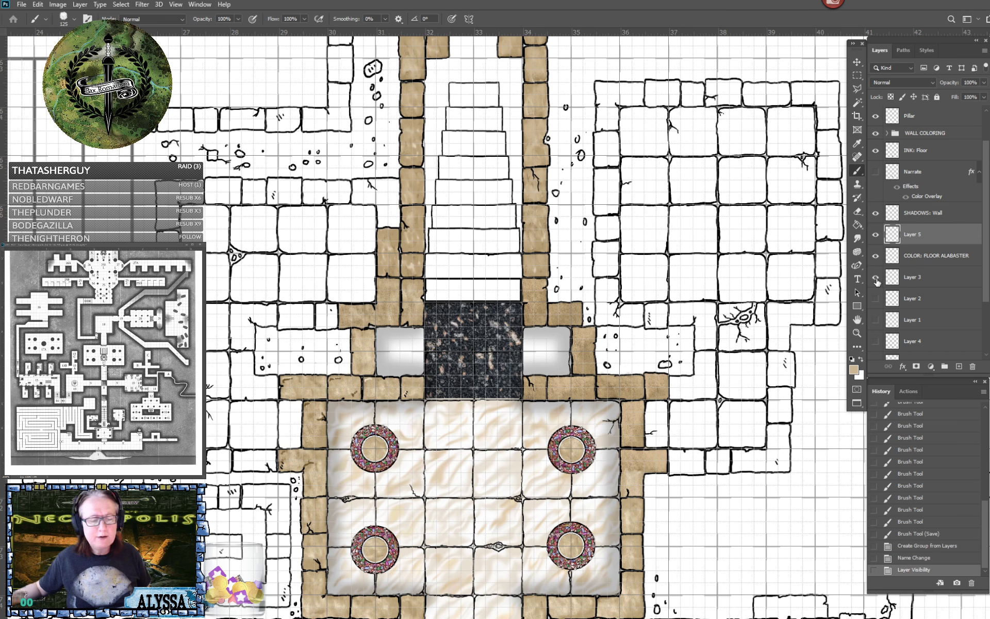
{"action": "left_click", "coordinate": [876, 278]}
{"action": "left_click", "coordinate": [876, 299]}
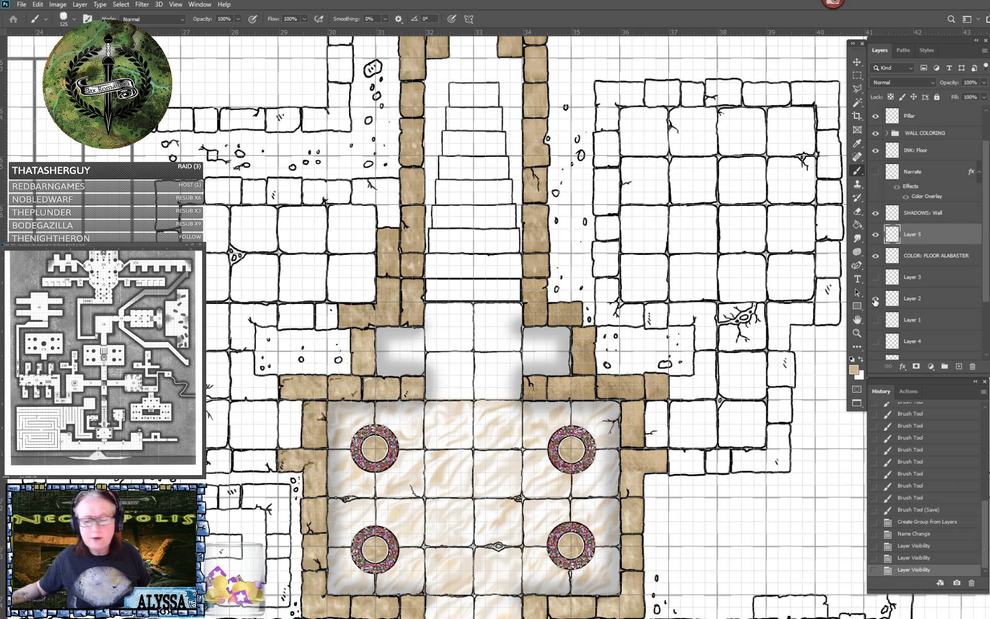
{"action": "left_click", "coordinate": [876, 299]}
{"action": "left_click", "coordinate": [876, 319]}
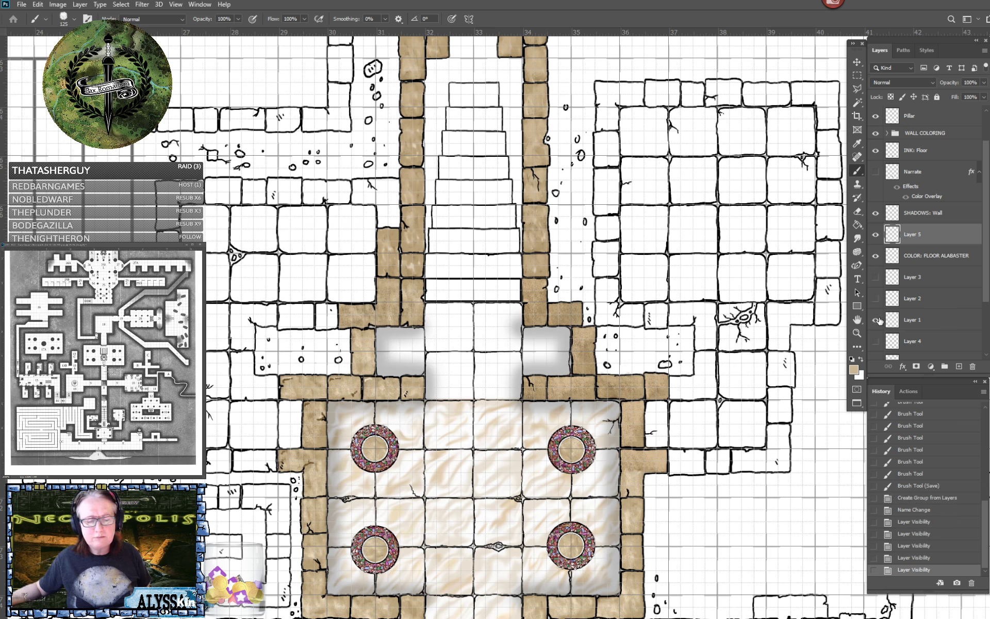
{"action": "left_click", "coordinate": [876, 320]}
{"action": "left_click", "coordinate": [875, 341]}
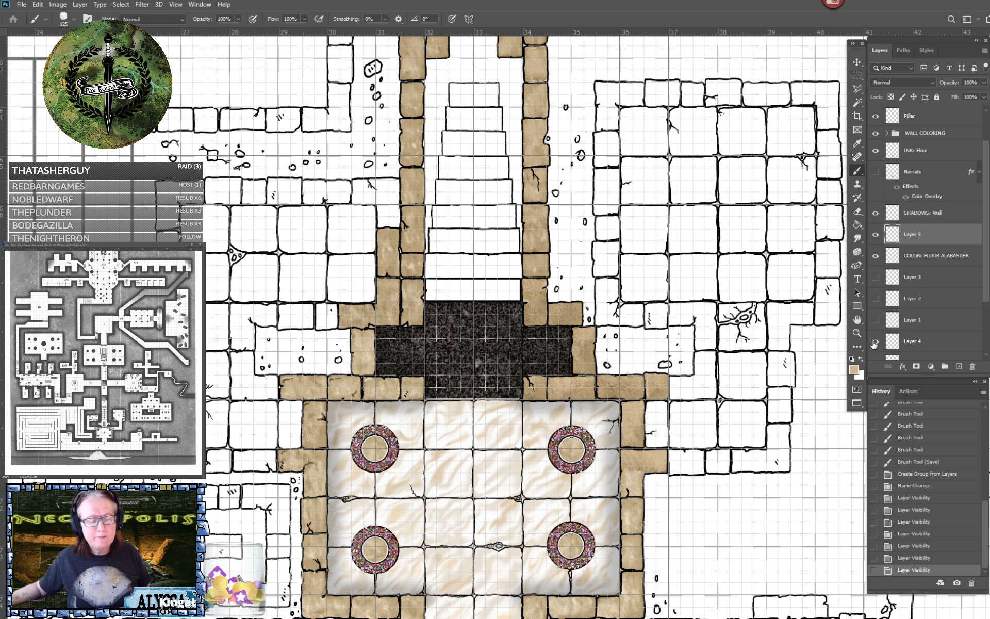
{"action": "left_click", "coordinate": [875, 341]}
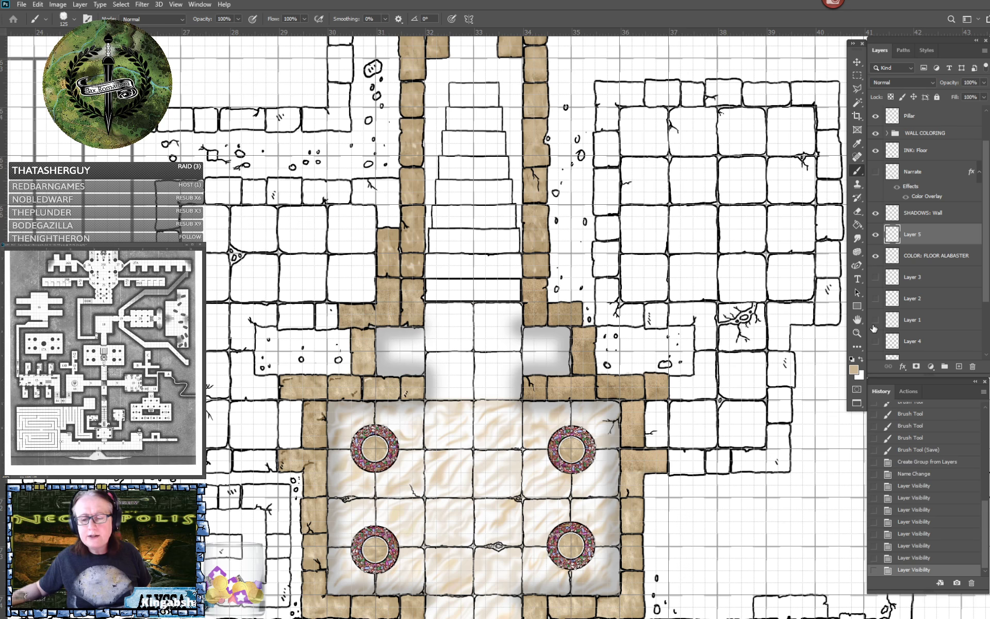
Show Layer 1 and Layer 2 and examine the wider map for any content on them.
{"action": "left_click", "coordinate": [875, 319]}
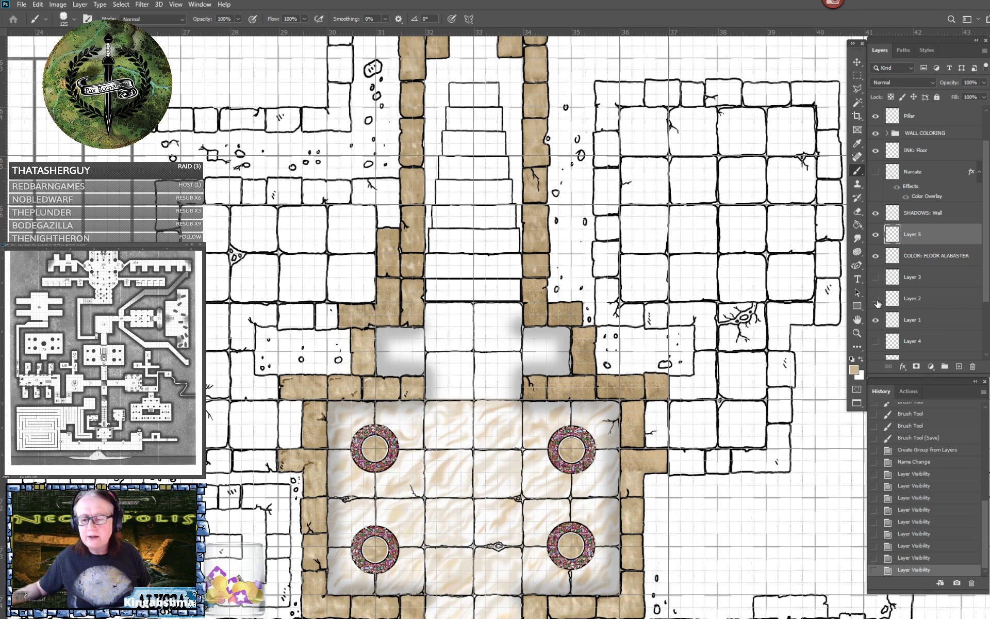
{"action": "left_click", "coordinate": [876, 299]}
{"action": "key", "text": "ctrl+minus"}
{"action": "key", "text": "ctrl+minus"}
{"action": "key", "text": "ctrl+minus"}
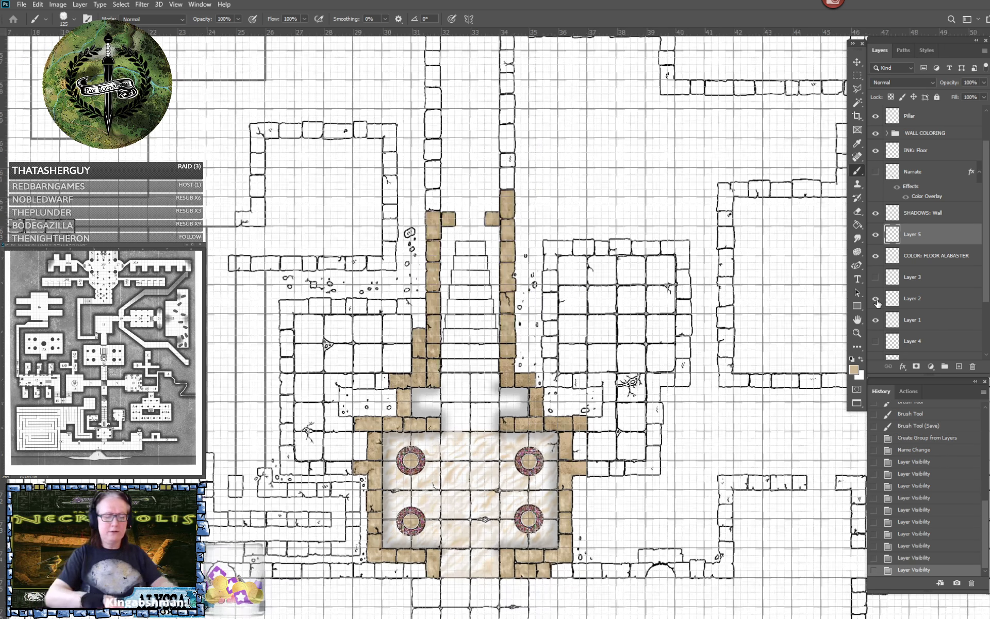
{"action": "scroll", "coordinate": [437, 311], "scroll_direction": "left", "scroll_amount": 1}
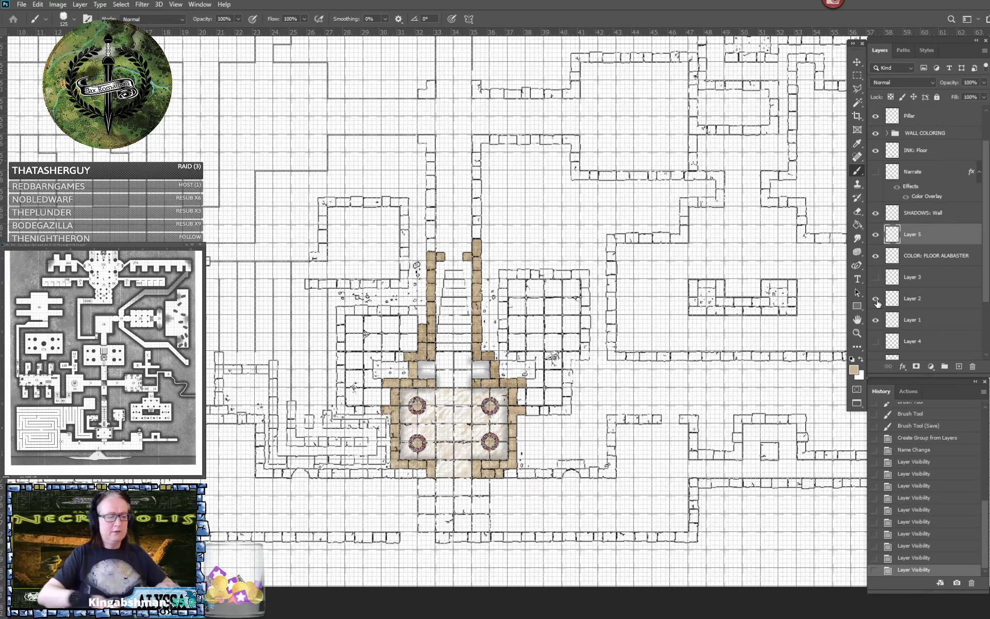
{"action": "key", "text": "ctrl+plus"}
{"action": "key", "text": "ctrl+plus"}
{"action": "key", "text": "ctrl+plus"}
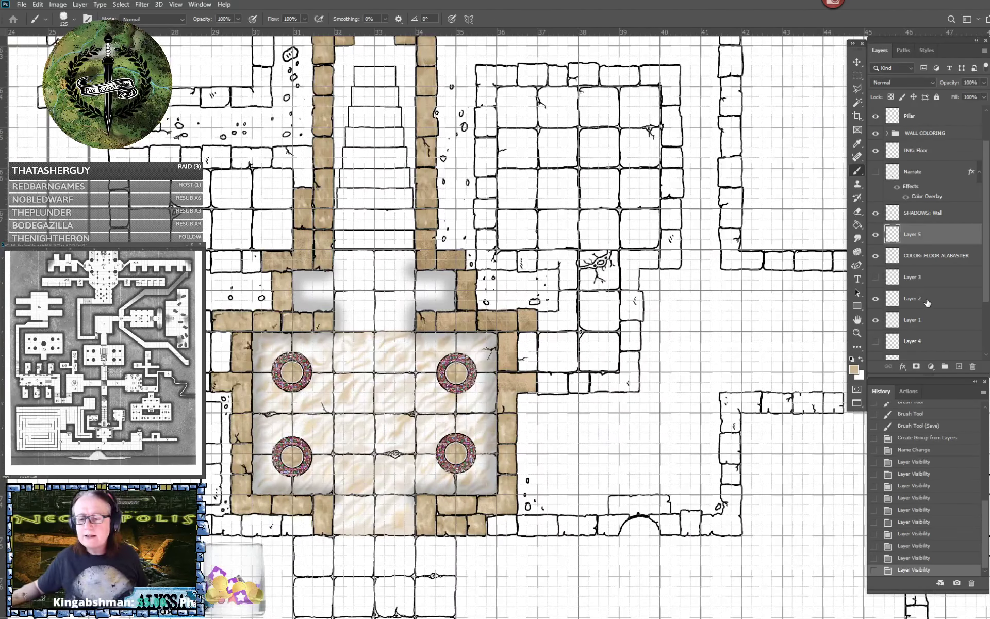
Delete Layer 1 and Layer 2, and make Layer 4 with the dark floor texture visible.
{"action": "left_click", "coordinate": [927, 303]}
{"action": "left_click", "coordinate": [929, 320], "text": "shift"}
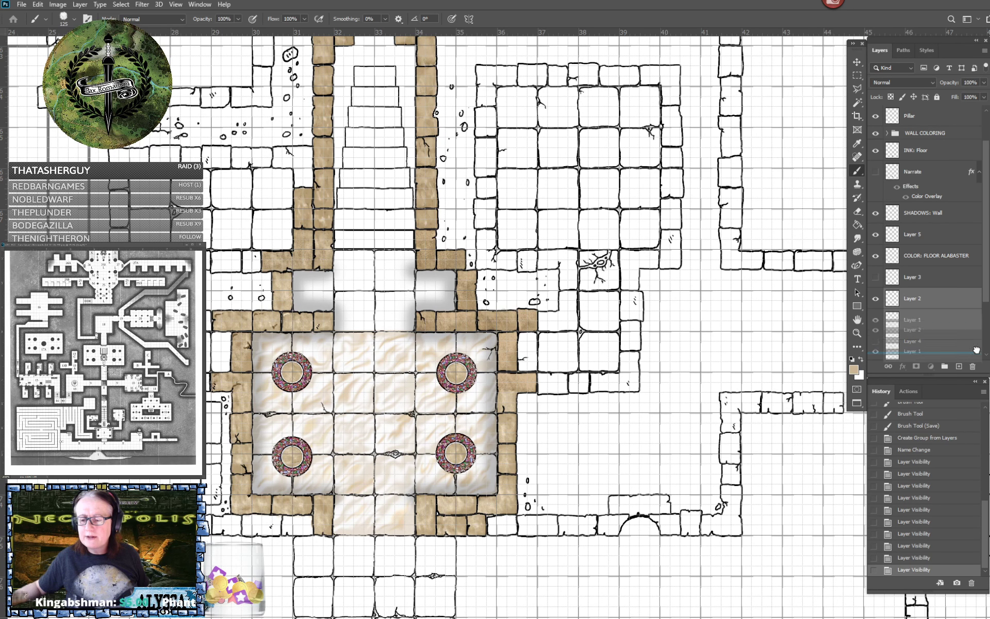
{"action": "left_click_drag", "start_coordinate": [930, 319], "coordinate": [972, 365]}
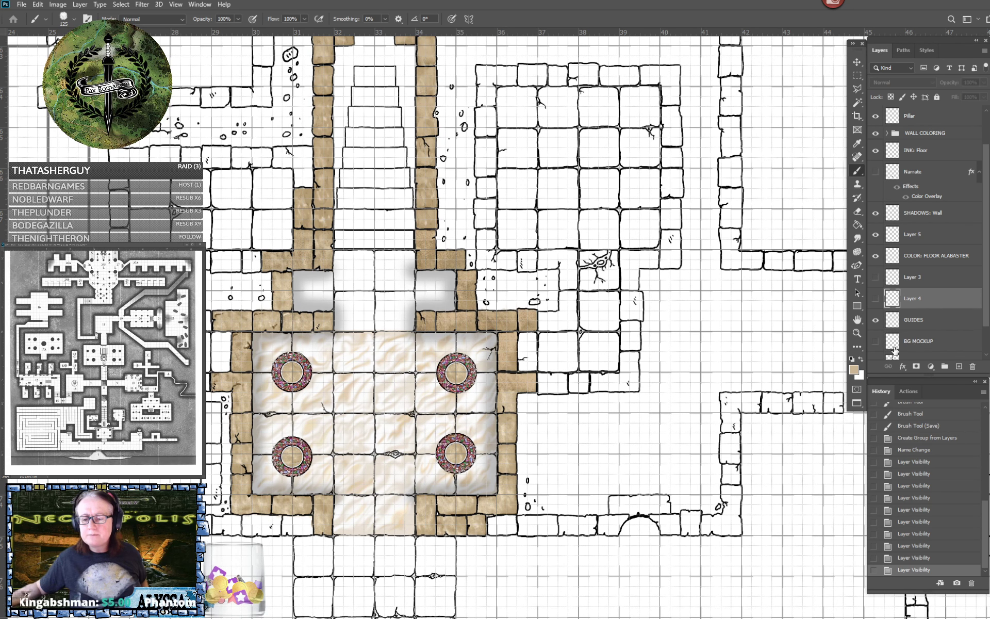
{"action": "left_click", "coordinate": [876, 299]}
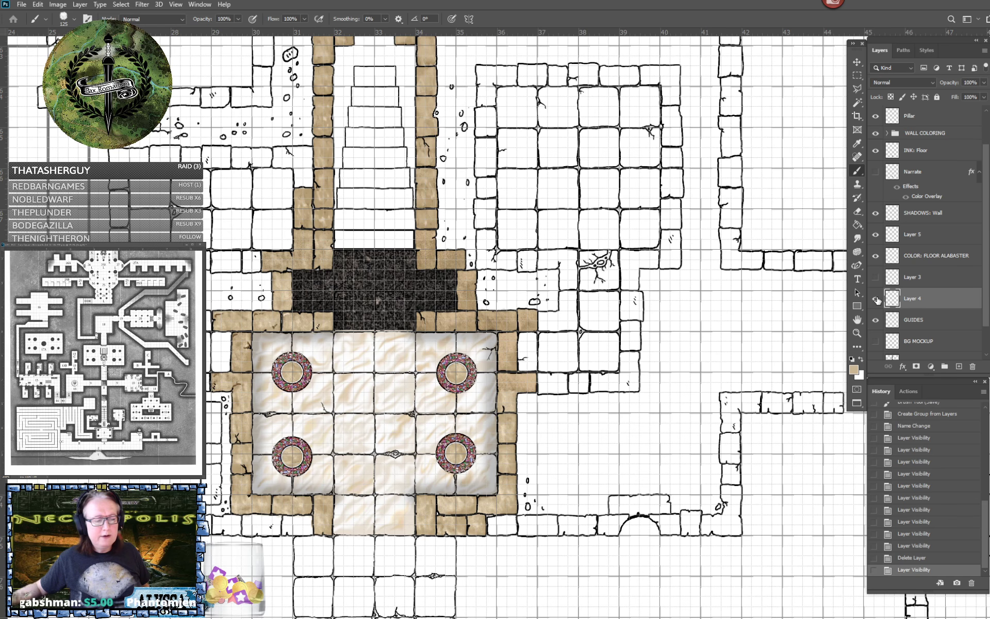
Hide Layer 4 and show Layer 3 to compare them, and delete both layers.
{"action": "left_click", "coordinate": [876, 299]}
{"action": "left_click", "coordinate": [876, 277]}
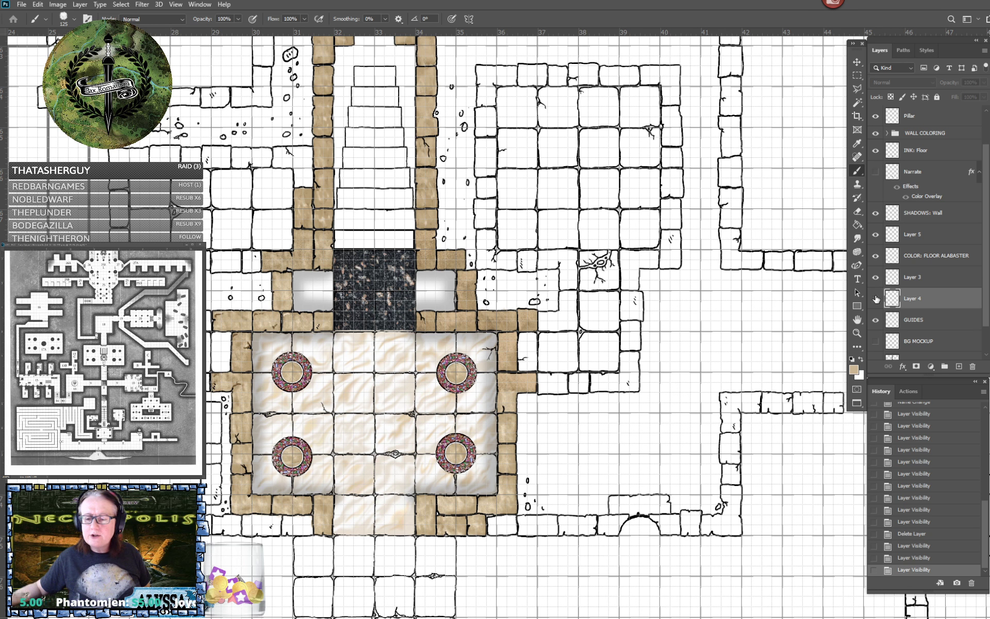
{"action": "left_click", "coordinate": [920, 282]}
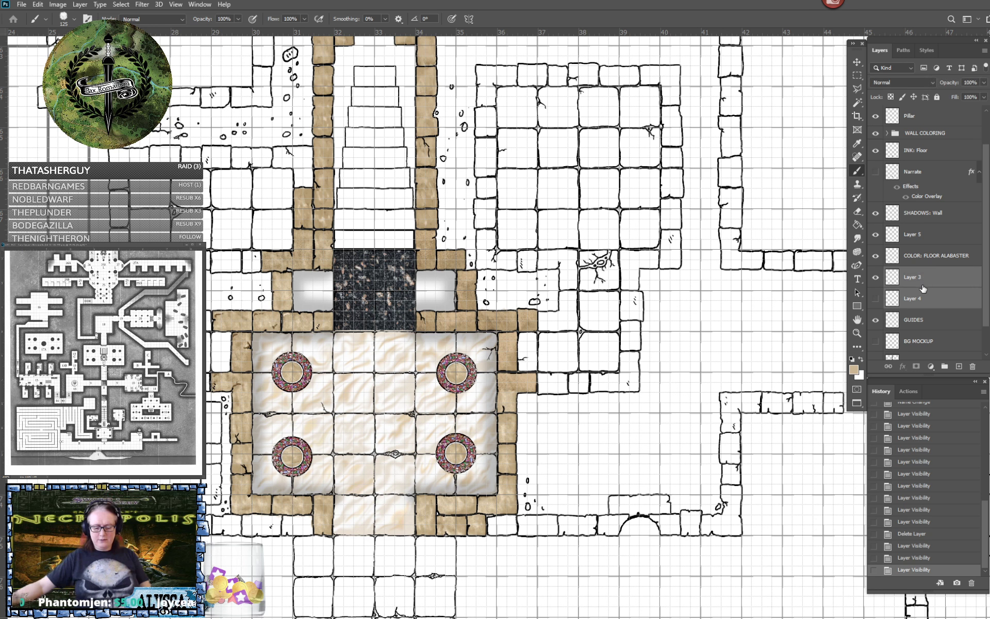
{"action": "key", "text": "Delete"}
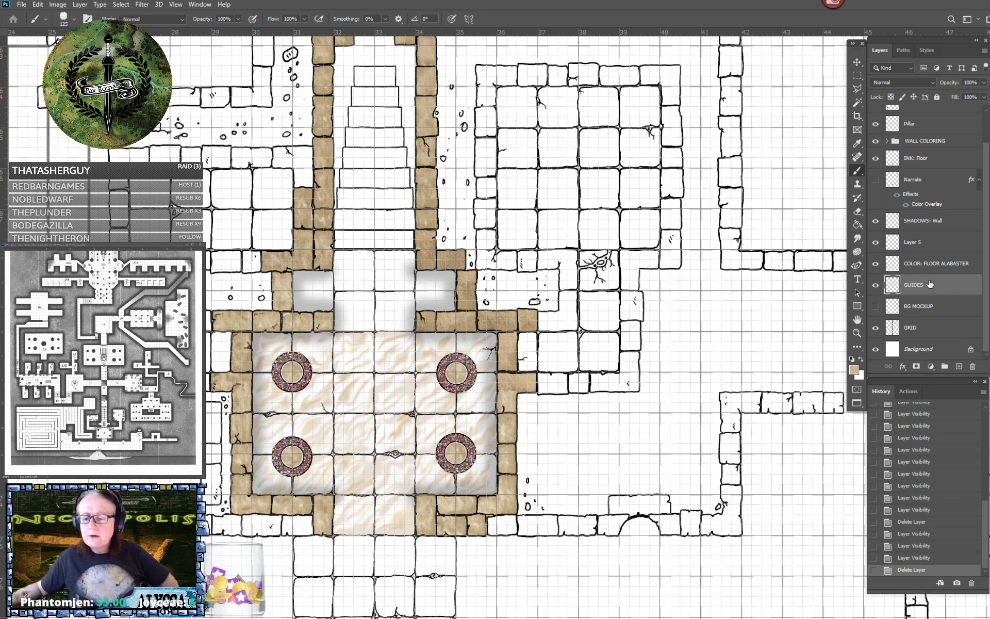
Rename the COLOR: FLOOR ALABASTER layer as COLOR: FLOOR.
{"action": "left_click", "coordinate": [933, 267]}
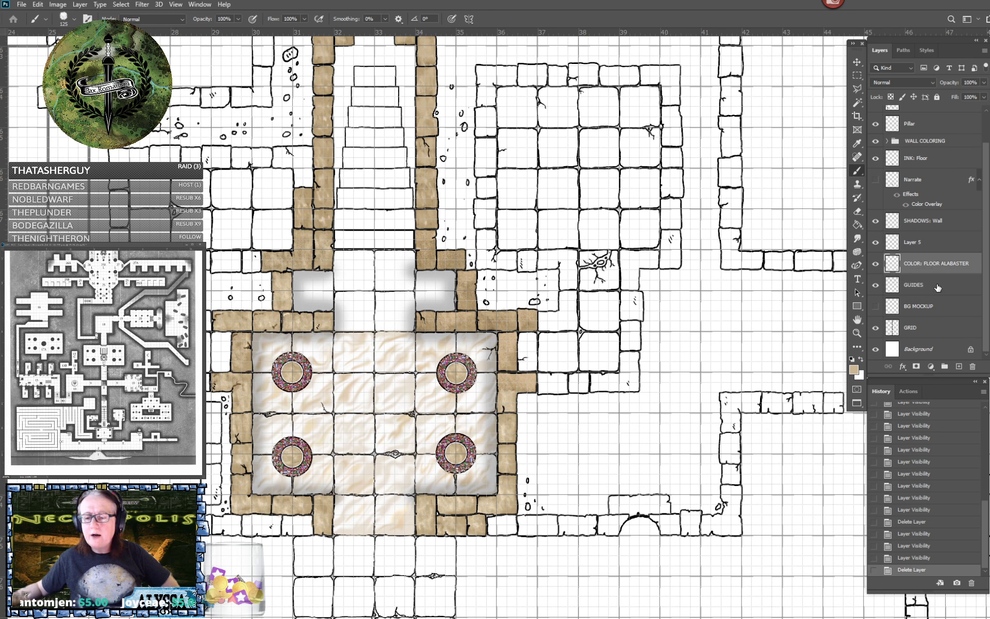
{"action": "double_click", "coordinate": [930, 264]}
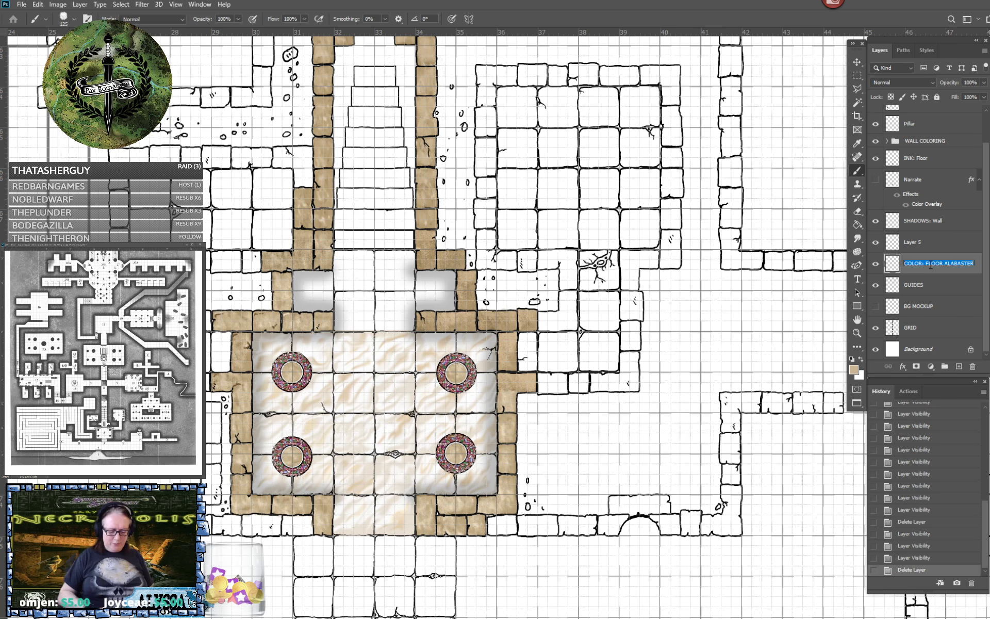
{"action": "type", "text": "COLOR: FLOOR"}
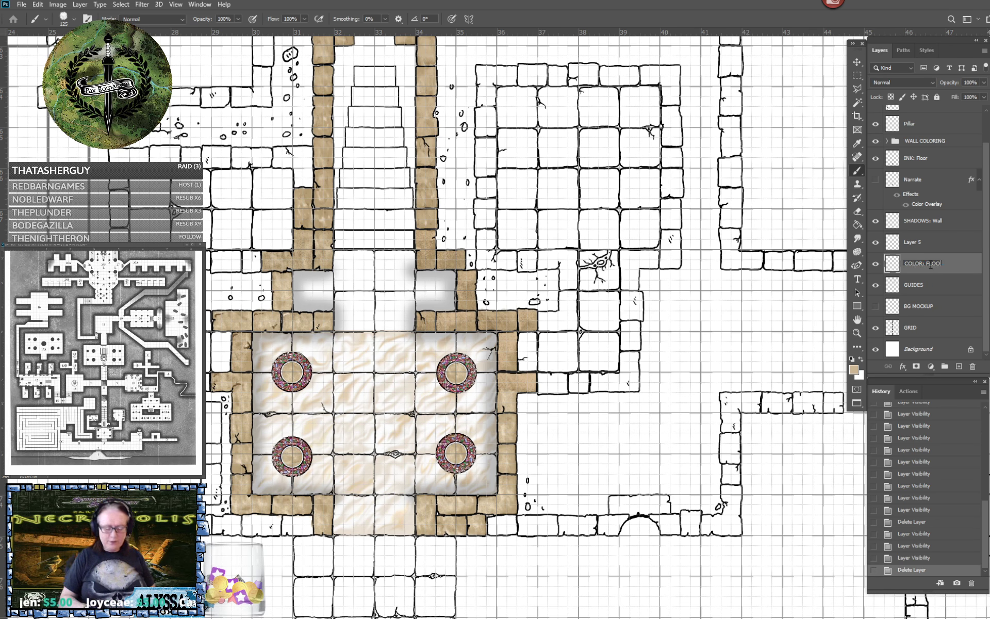
{"action": "key", "text": "Return"}
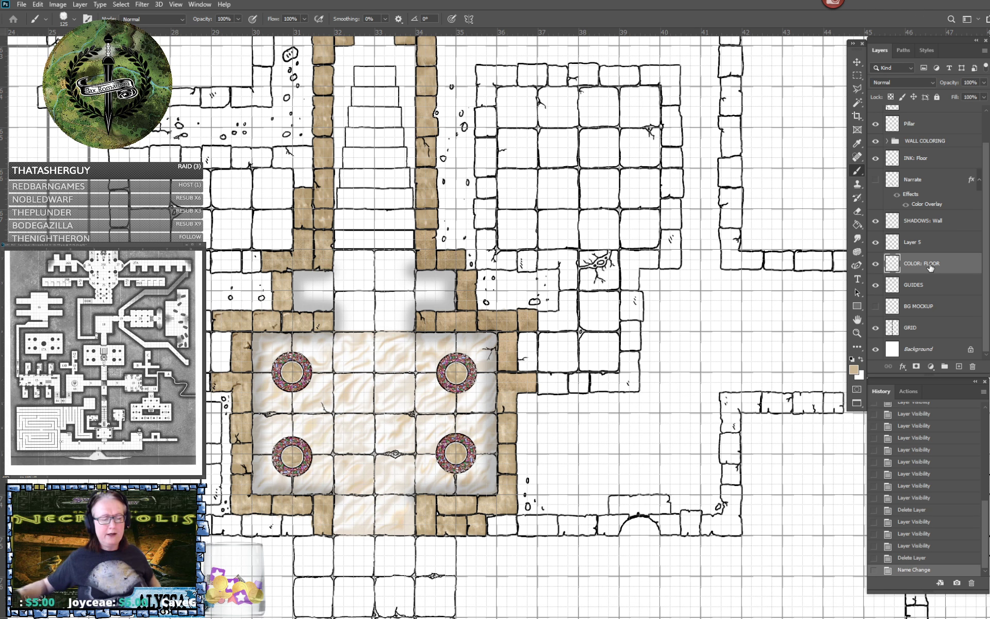
Examine the uncoloured floor at the foot of the stairs and the matching numbered area on the reference map.
{"action": "scroll", "coordinate": [443, 325], "scroll_direction": "up", "scroll_amount": 4}
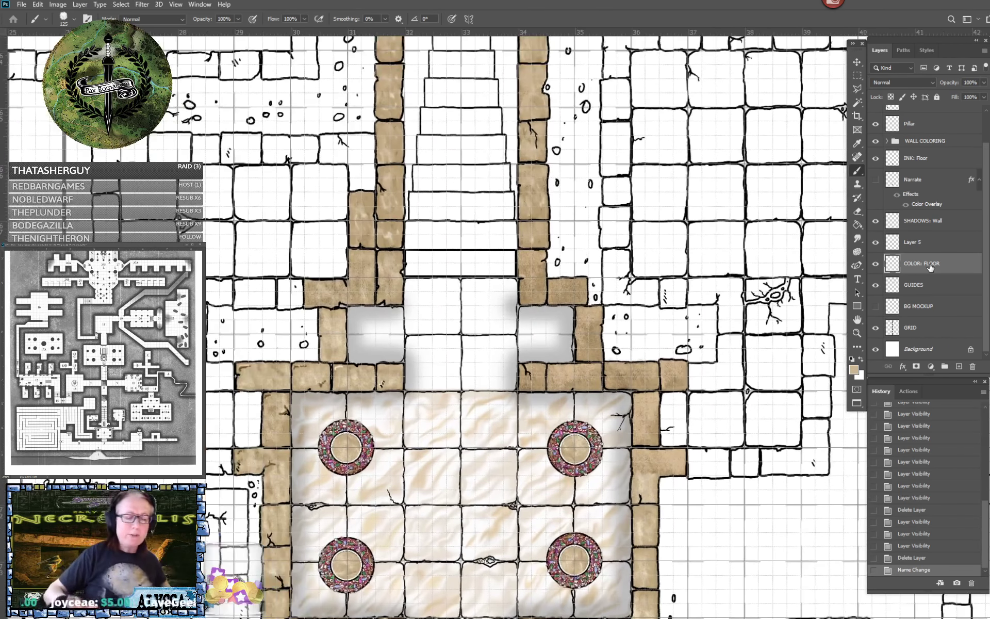
{"action": "key", "text": "ctrl+plus"}
{"action": "scroll", "coordinate": [931, 267], "scroll_direction": "up", "scroll_amount": 2}
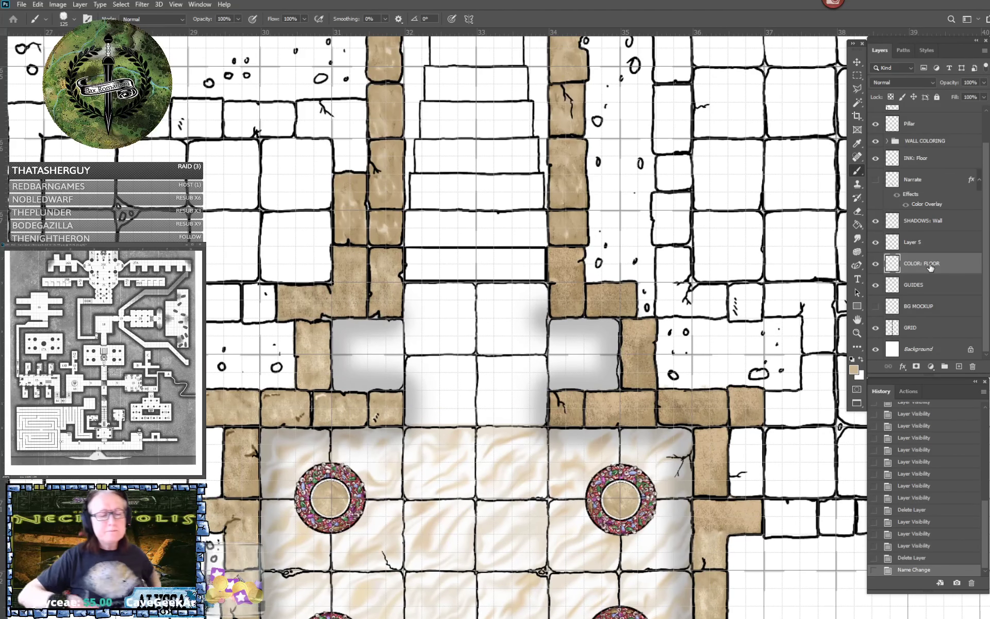
{"action": "scroll", "coordinate": [931, 267], "scroll_direction": "up", "scroll_amount": 2}
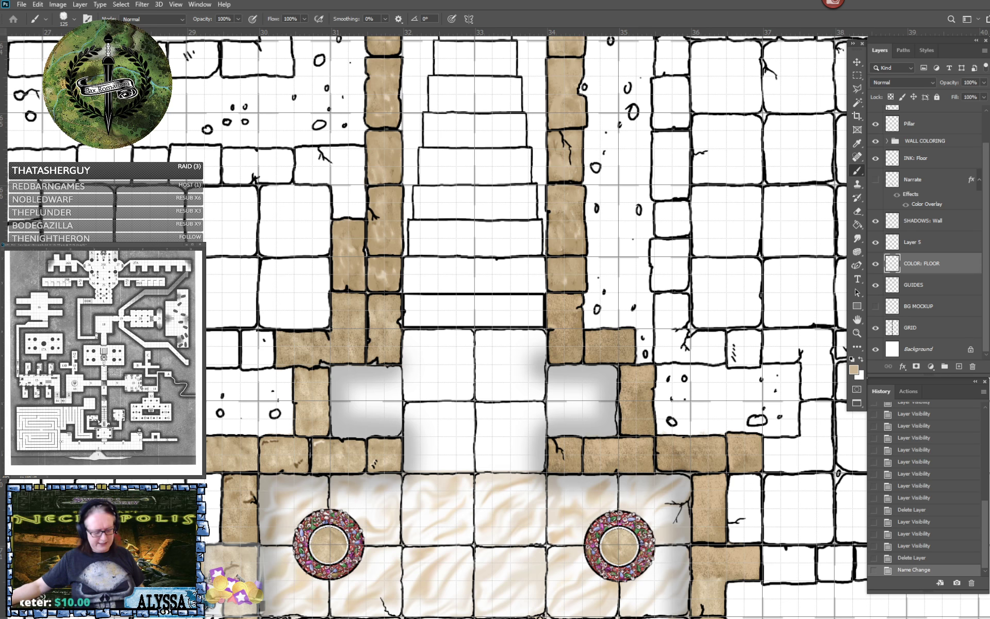
{"action": "left_click", "coordinate": [99, 422]}
{"action": "scroll", "coordinate": [108, 423], "scroll_direction": "up", "scroll_amount": 3}
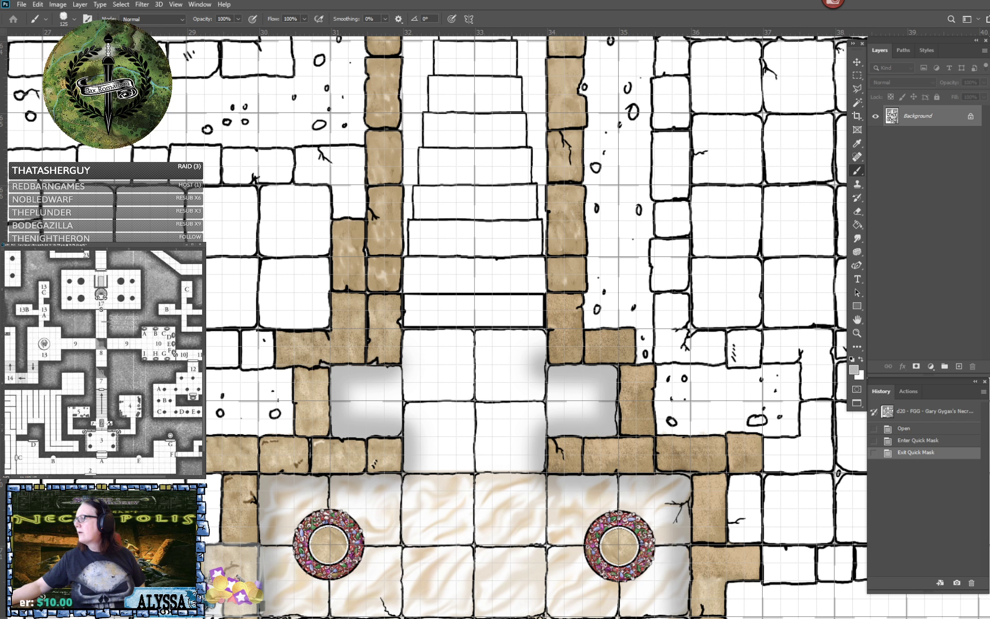
{"action": "scroll", "coordinate": [103, 423], "scroll_direction": "up", "scroll_amount": 3}
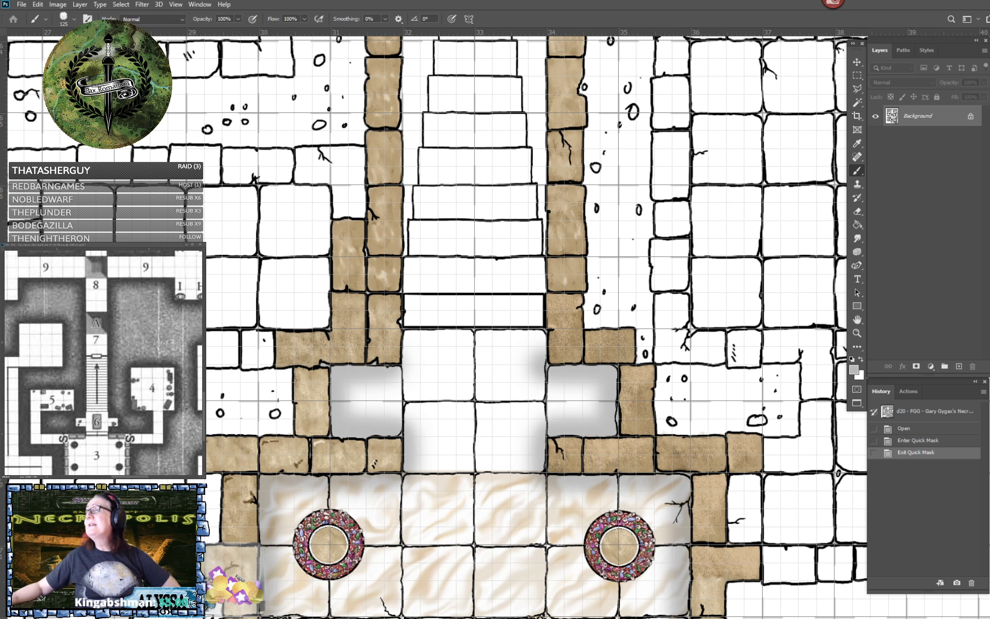
Switch to the browser, view the Anhara Black Granite image among the black granite results, and return to Photoshop.
{"action": "left_click_drag", "start_coordinate": [989, 57], "coordinate": [515, 1]}
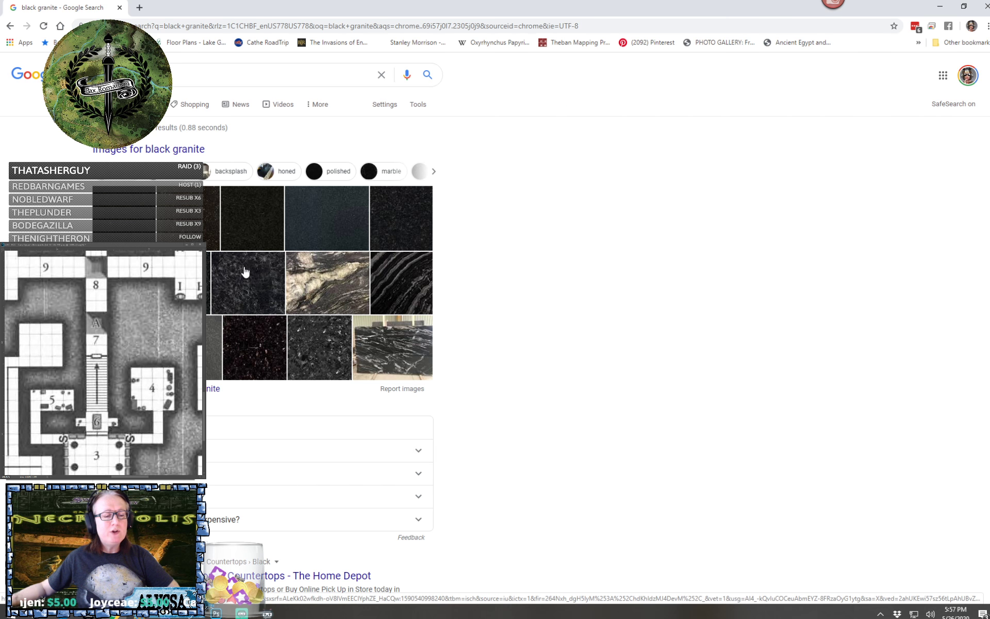
{"action": "left_click", "coordinate": [273, 288]}
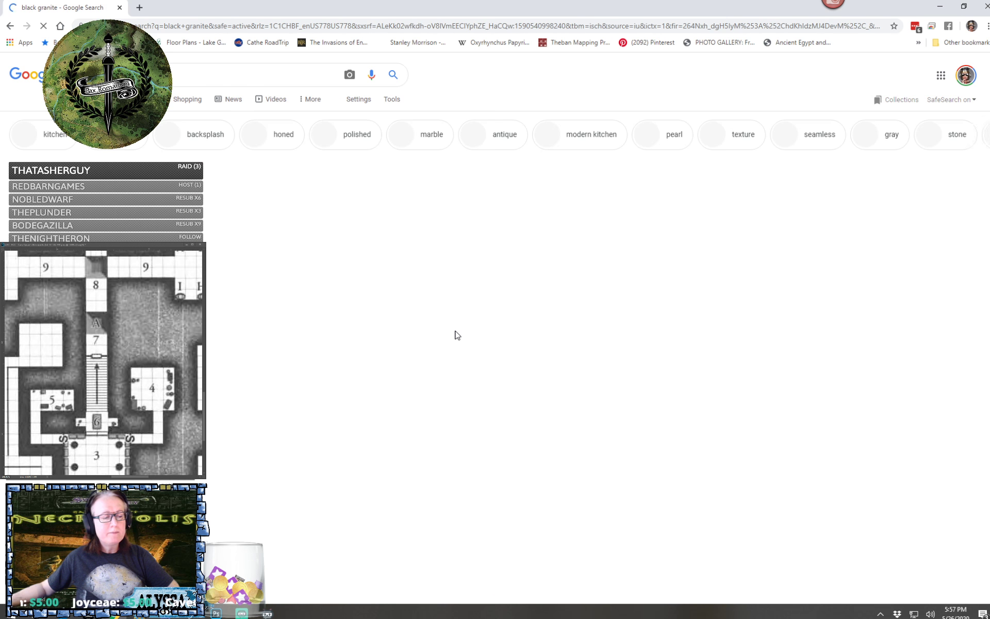
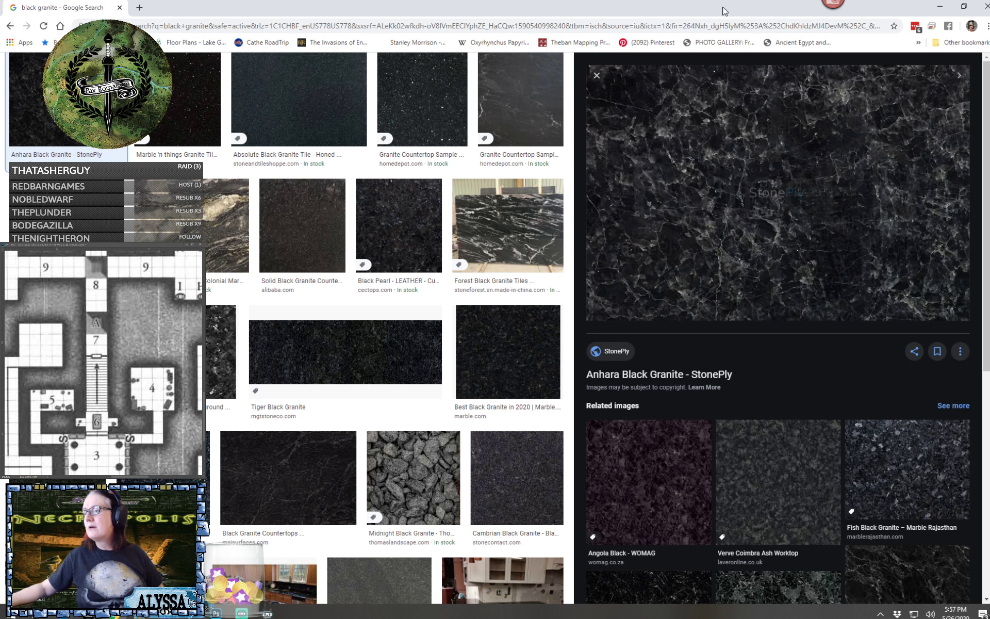
{"action": "key", "text": "alt+Tab"}
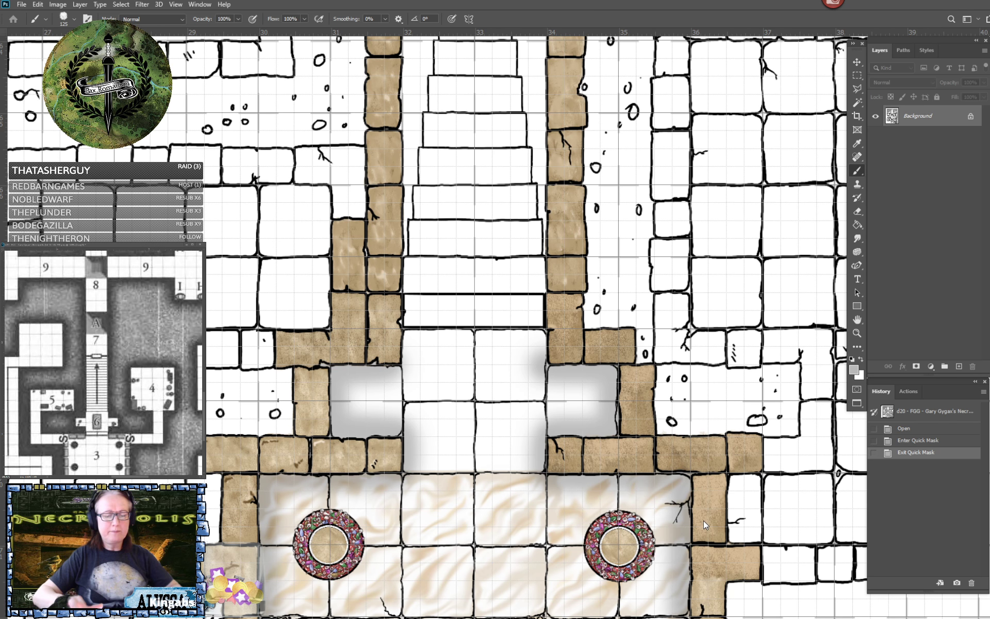
Set the foreground colour to 000000 and add a new layer above COLOR: FLOOR.
{"action": "scroll", "coordinate": [703, 521], "scroll_direction": "up", "scroll_amount": 5}
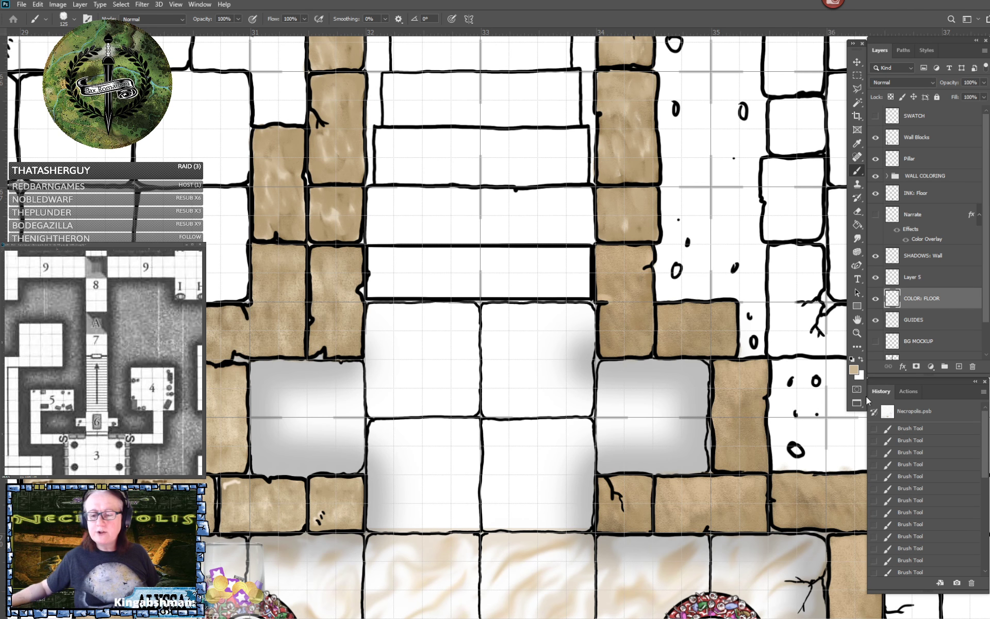
{"action": "left_click", "coordinate": [852, 370]}
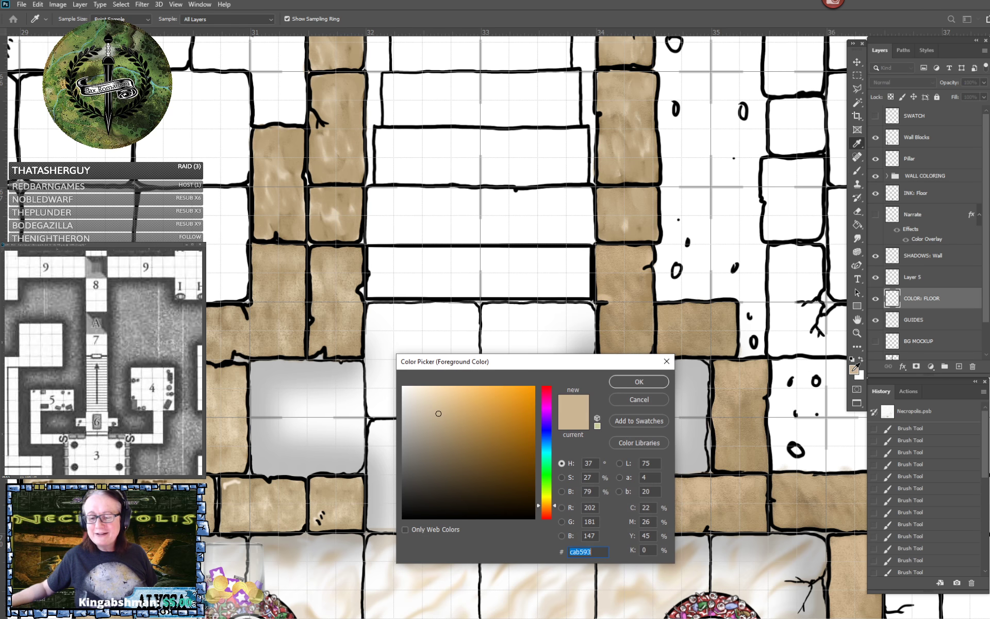
{"action": "type", "text": "000000"}
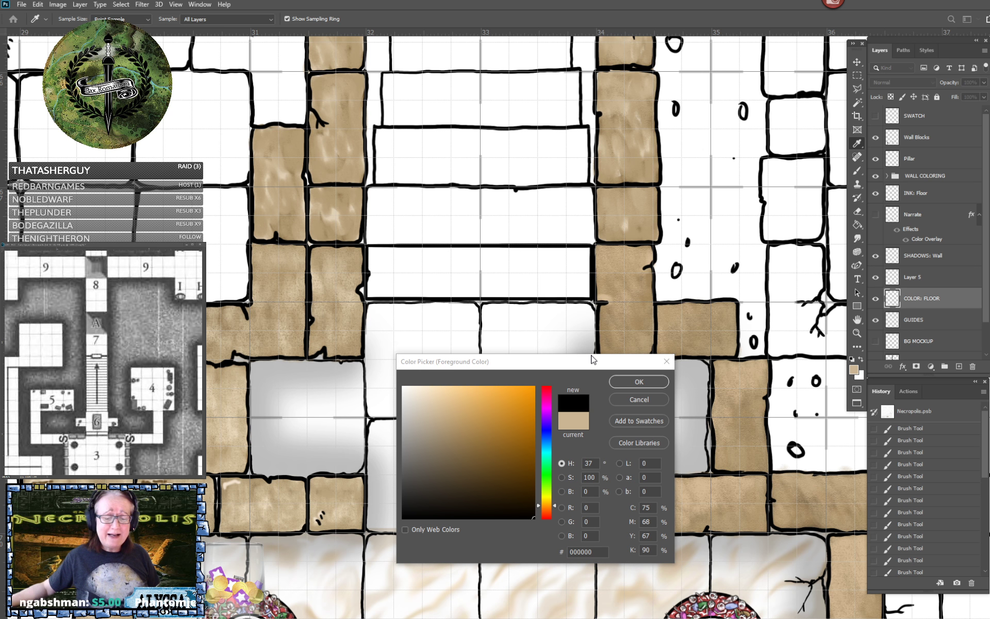
{"action": "left_click", "coordinate": [622, 381]}
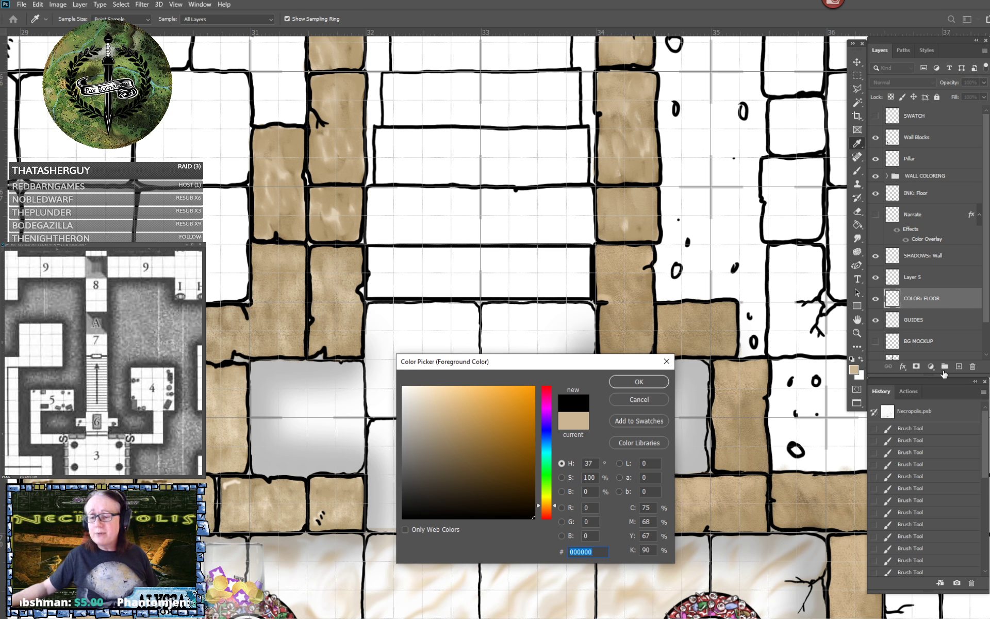
{"action": "left_click", "coordinate": [639, 382]}
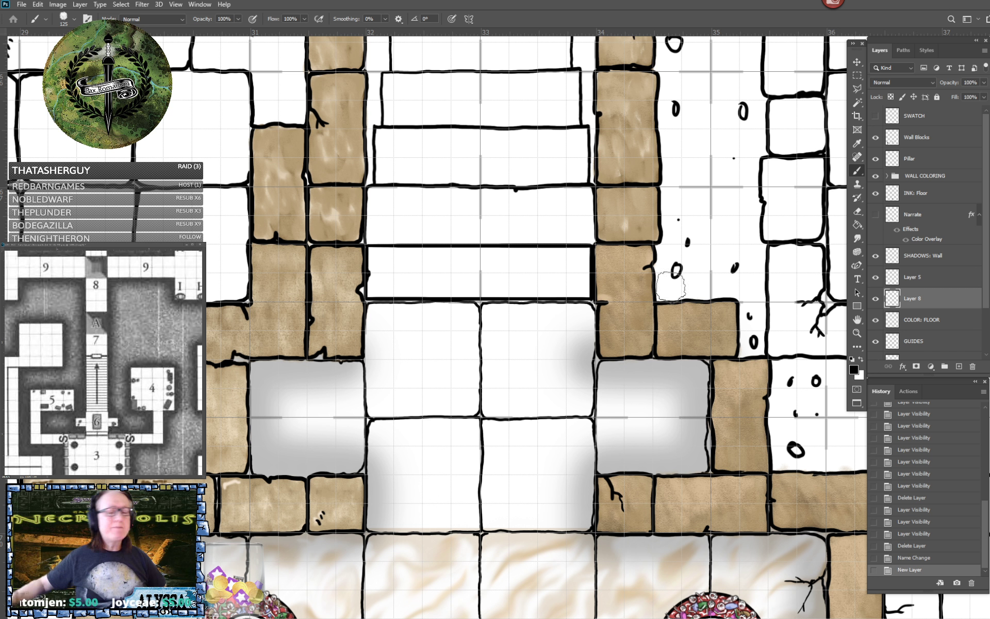
Outline the floor at the foot of the stairs and its right alcove with the Polygonal Lasso, following the inked walls.
{"action": "left_click", "coordinate": [856, 89]}
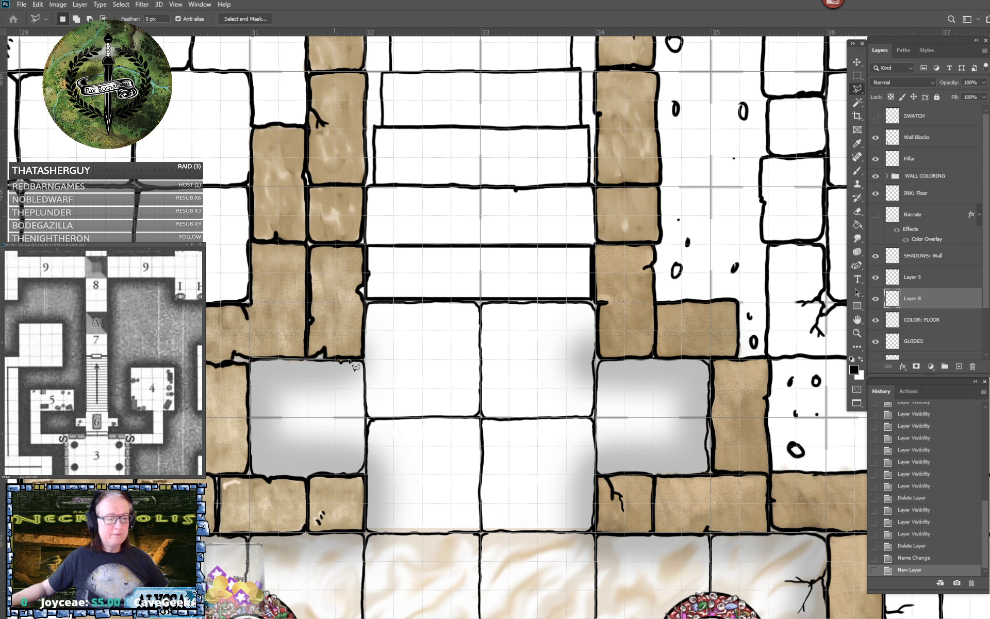
{"action": "left_click", "coordinate": [365, 361]}
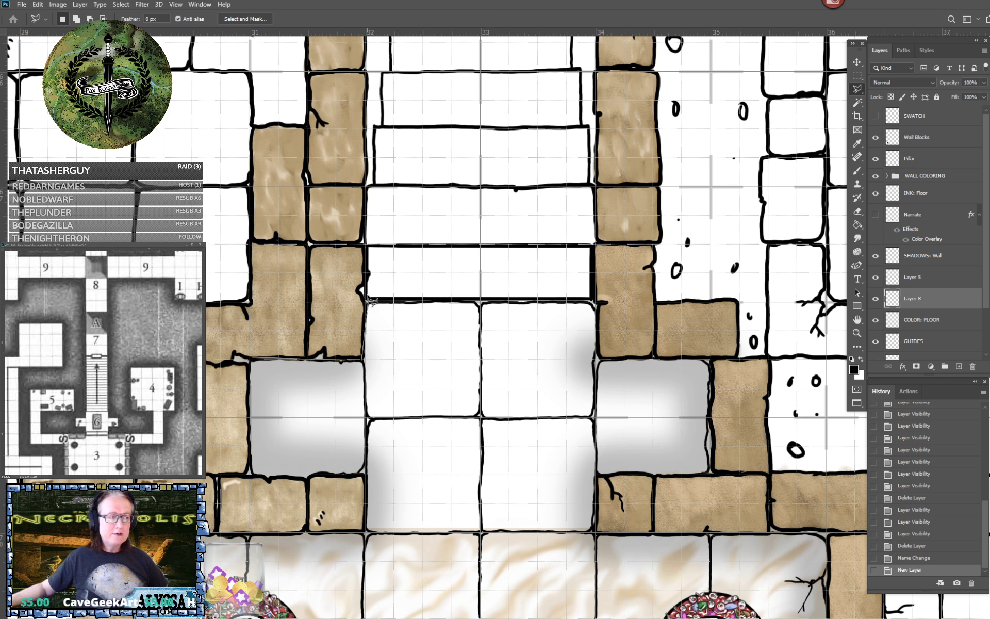
{"action": "left_click", "coordinate": [369, 301]}
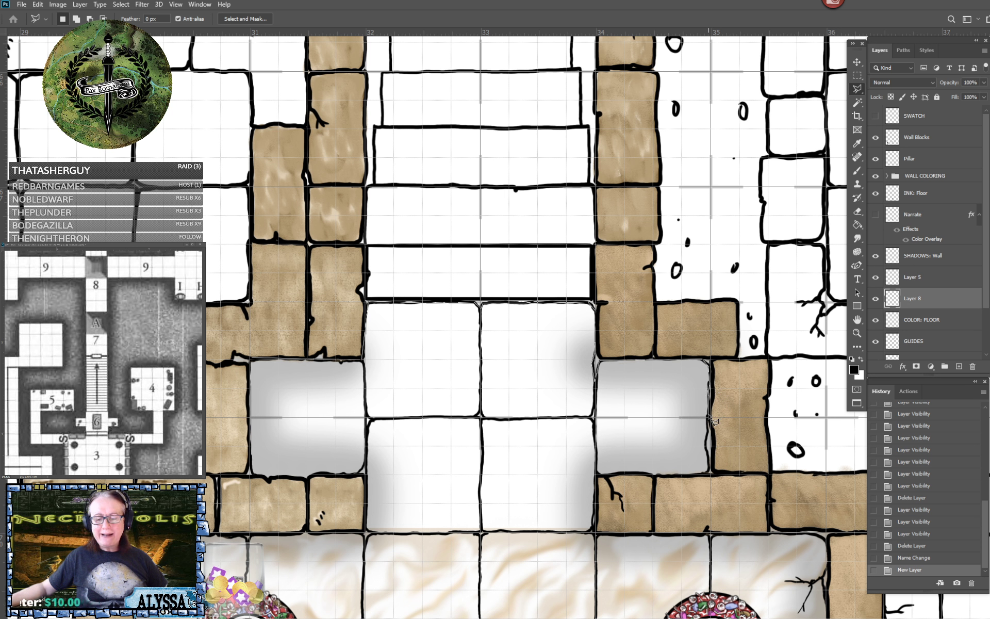
{"action": "left_click", "coordinate": [708, 472]}
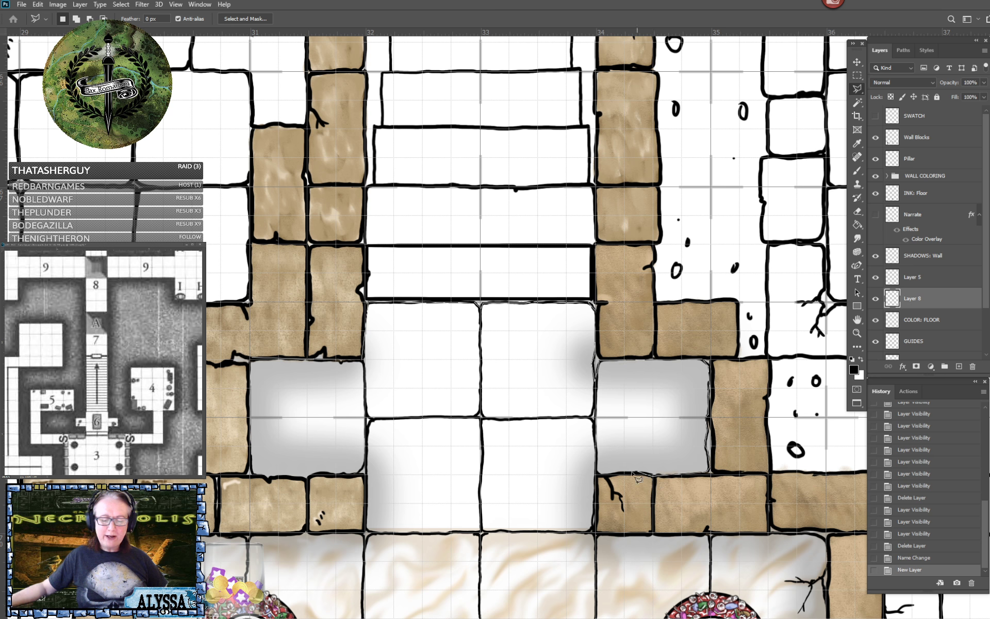
{"action": "left_click", "coordinate": [595, 474]}
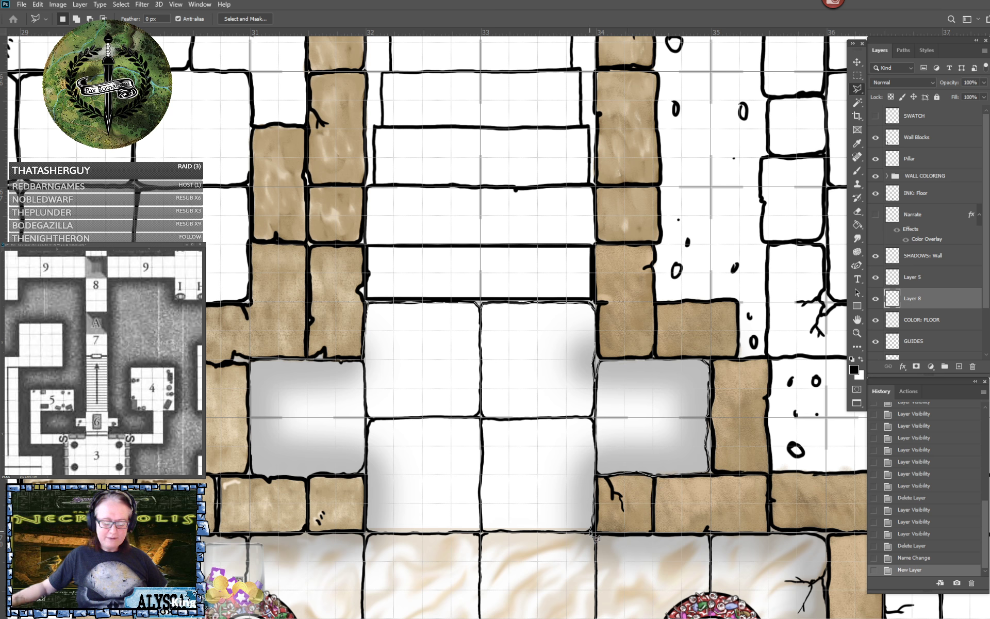
{"action": "left_click", "coordinate": [593, 533]}
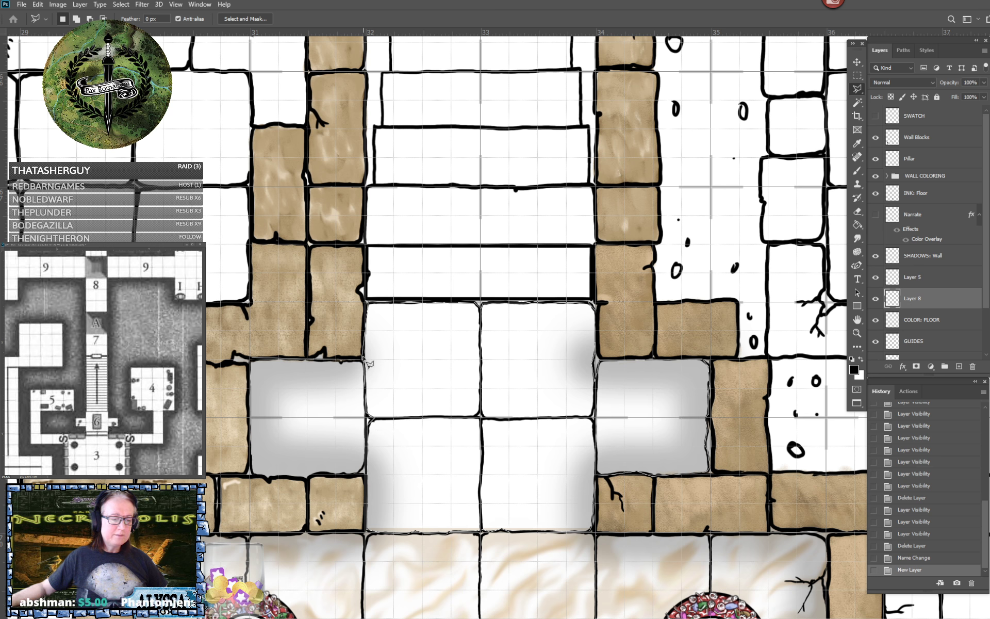
{"action": "double_click", "coordinate": [366, 329]}
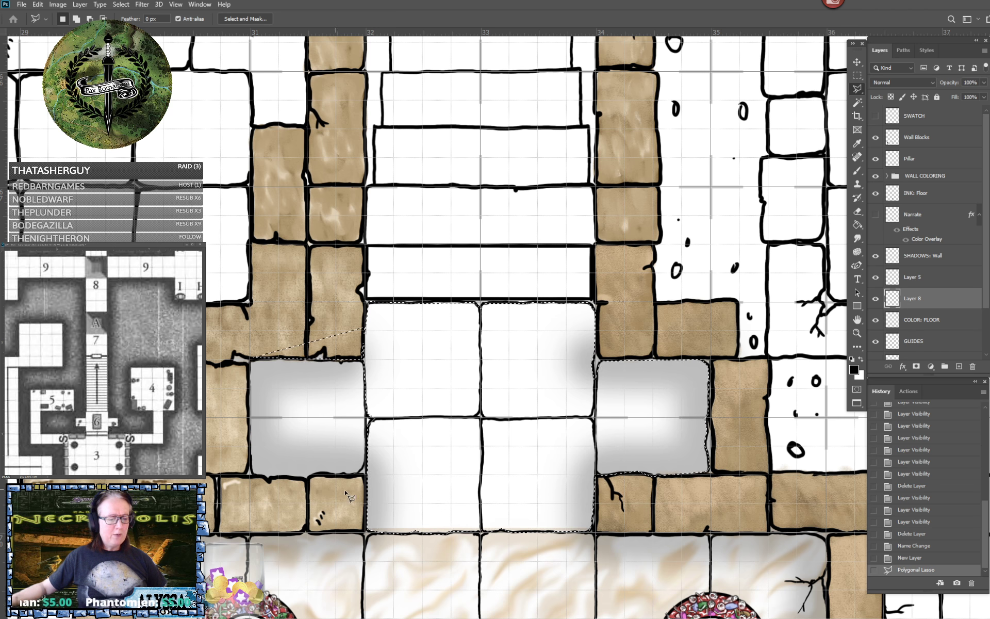
Add the left alcove's floor to the existing lasso selection.
{"action": "key", "text": "shift"}
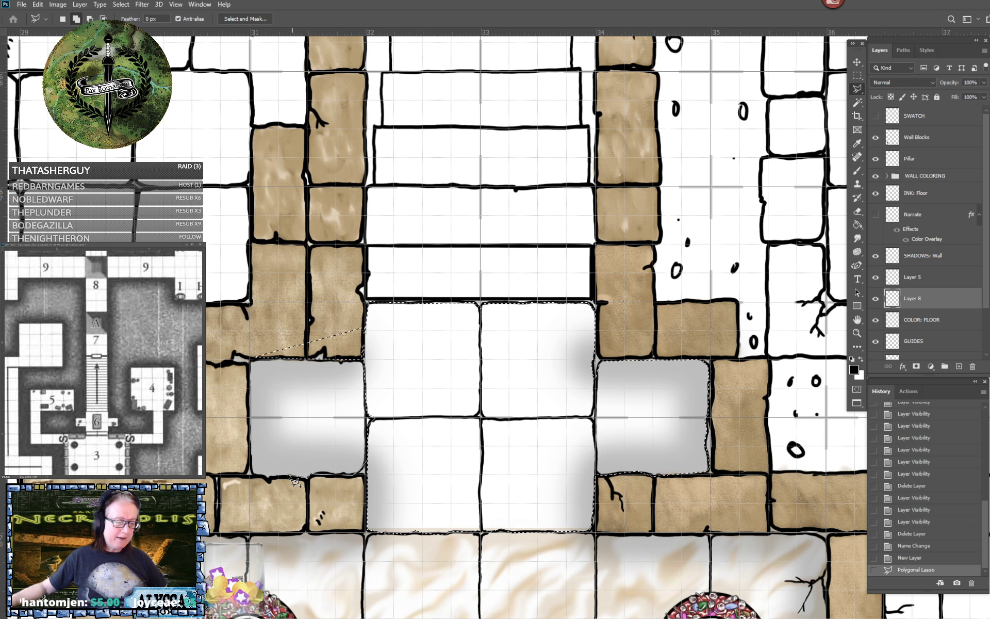
{"action": "left_click", "coordinate": [252, 473]}
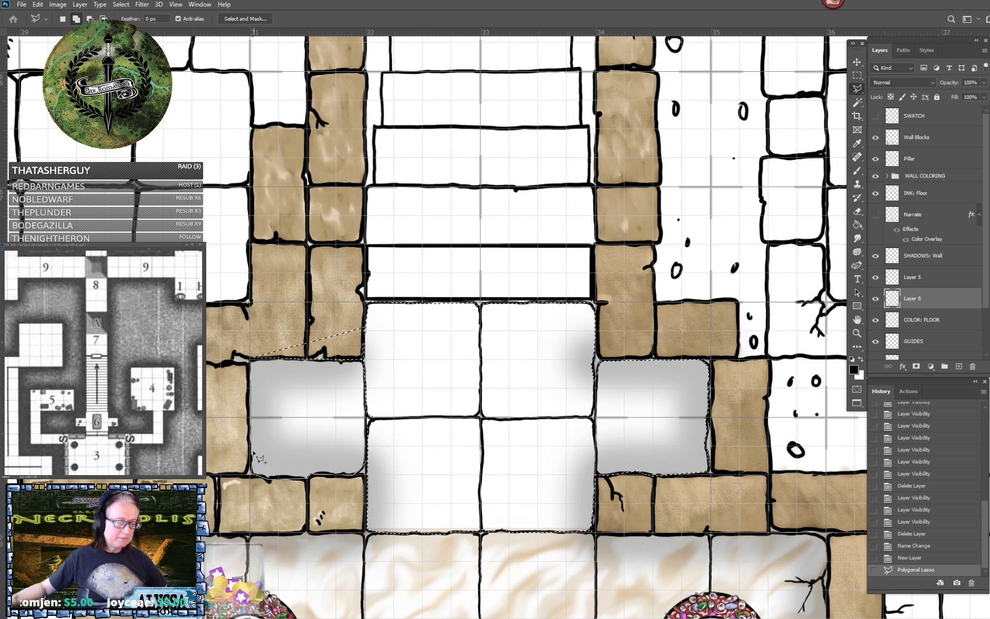
{"action": "left_click", "coordinate": [253, 359]}
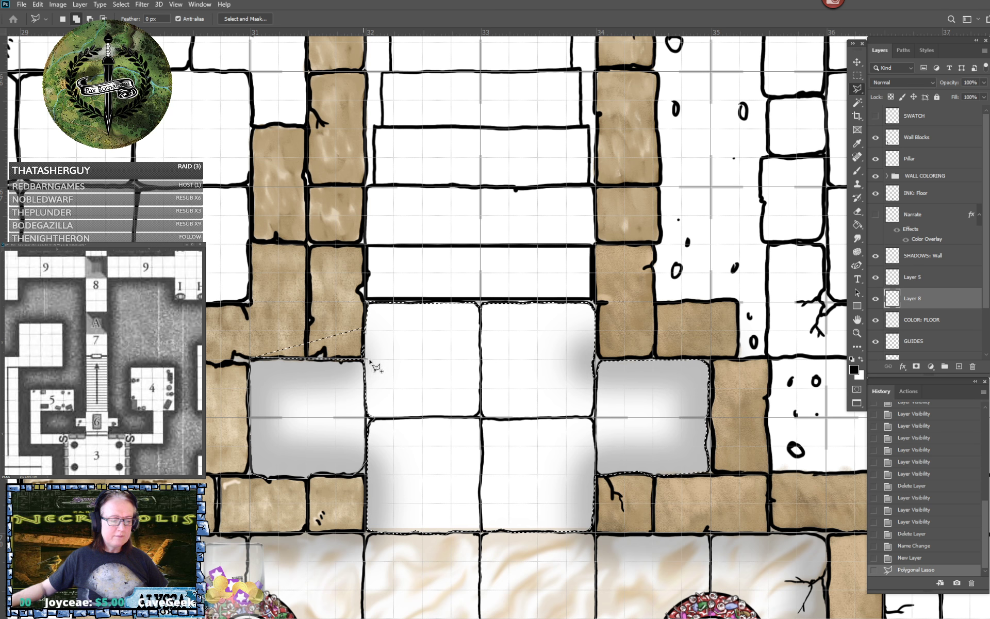
{"action": "double_click", "coordinate": [368, 472]}
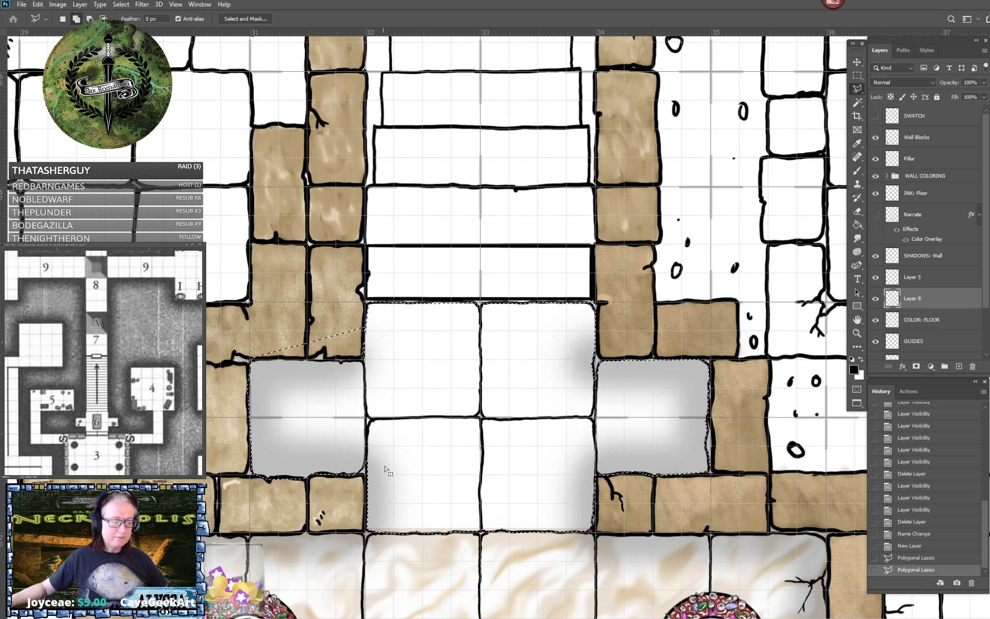
Subtract the stray wedge over the wall above the left alcove from the selection and fill the selected floor with black.
{"action": "left_click", "coordinate": [251, 359], "text": "alt"}
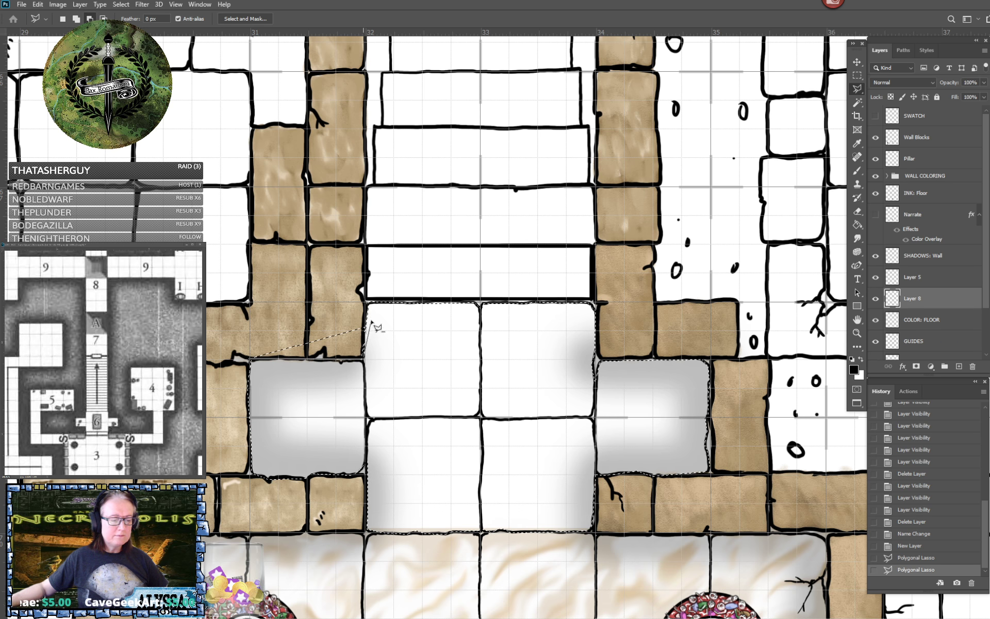
{"action": "double_click", "coordinate": [234, 323]}
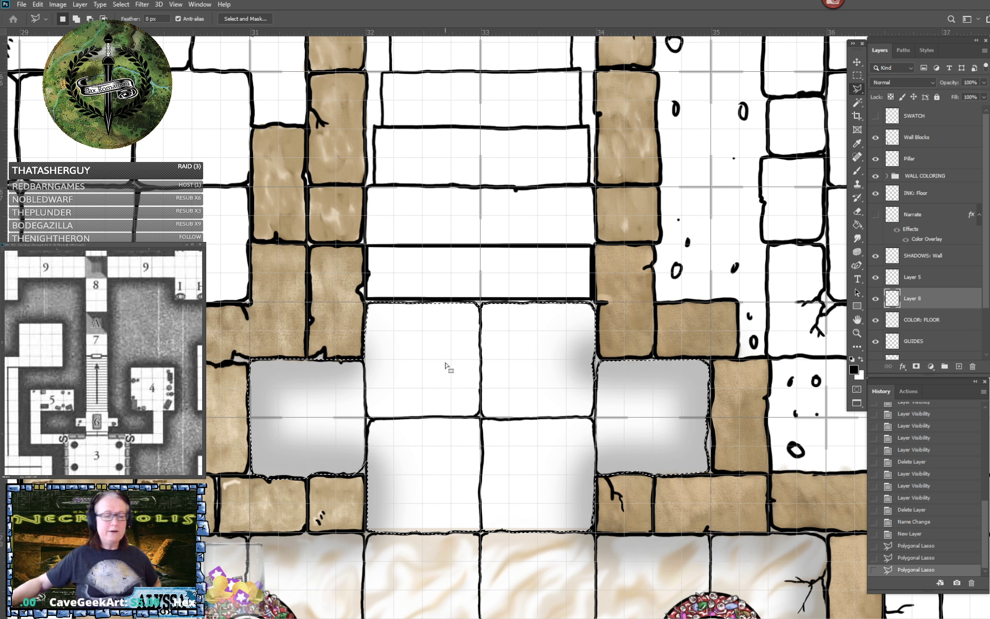
{"action": "left_click", "coordinate": [857, 225]}
{"action": "left_click", "coordinate": [533, 408]}
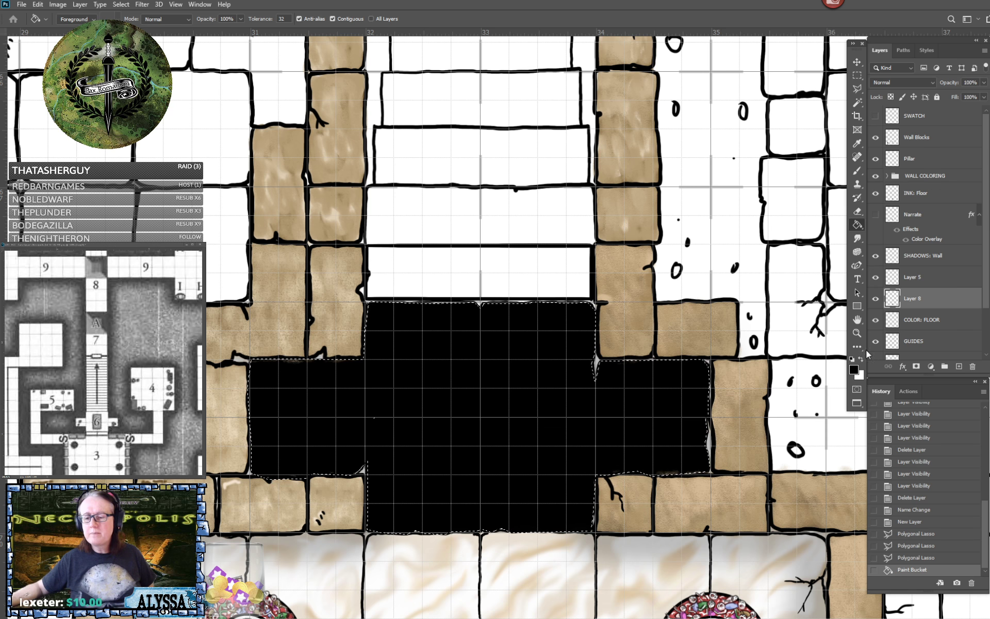
Check what Layer 5 holds by toggling its visibility, move the black floor layer above it and add a new layer on top.
{"action": "left_click", "coordinate": [875, 278]}
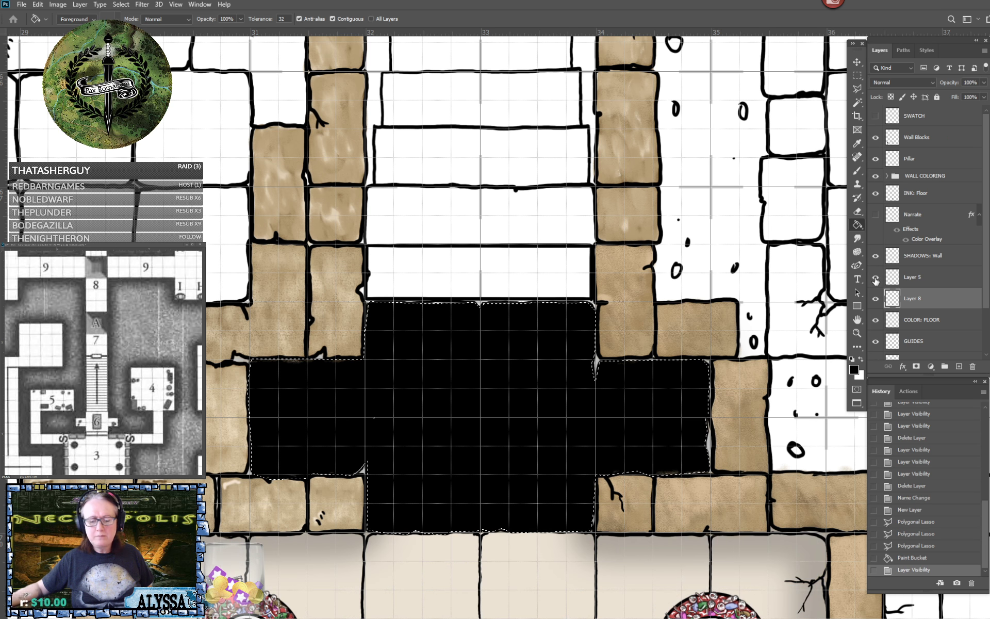
{"action": "left_click", "coordinate": [876, 279]}
{"action": "left_click", "coordinate": [875, 279]}
{"action": "left_click", "coordinate": [876, 278]}
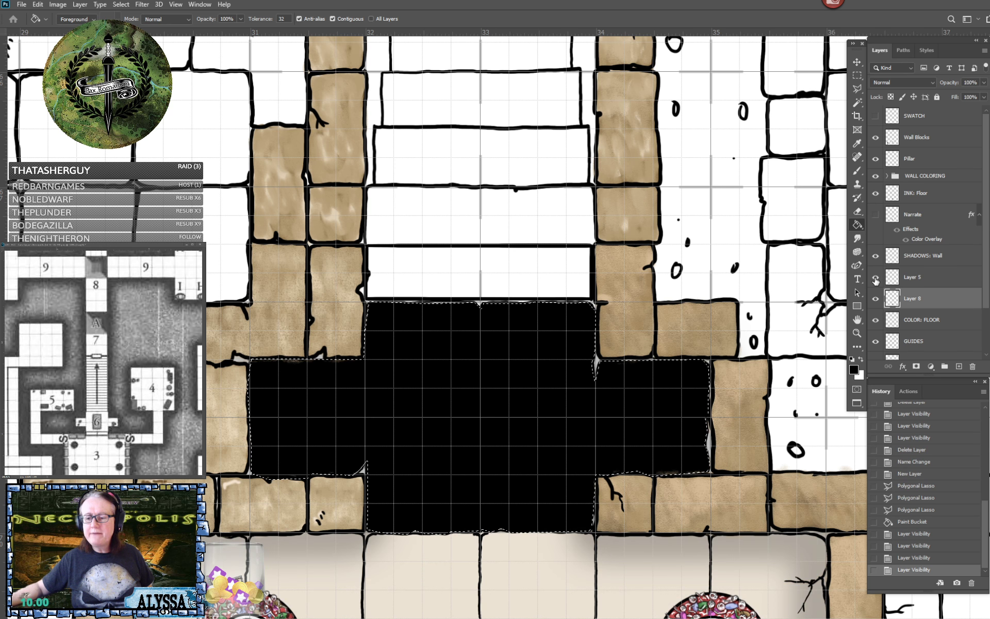
{"action": "left_click", "coordinate": [875, 278]}
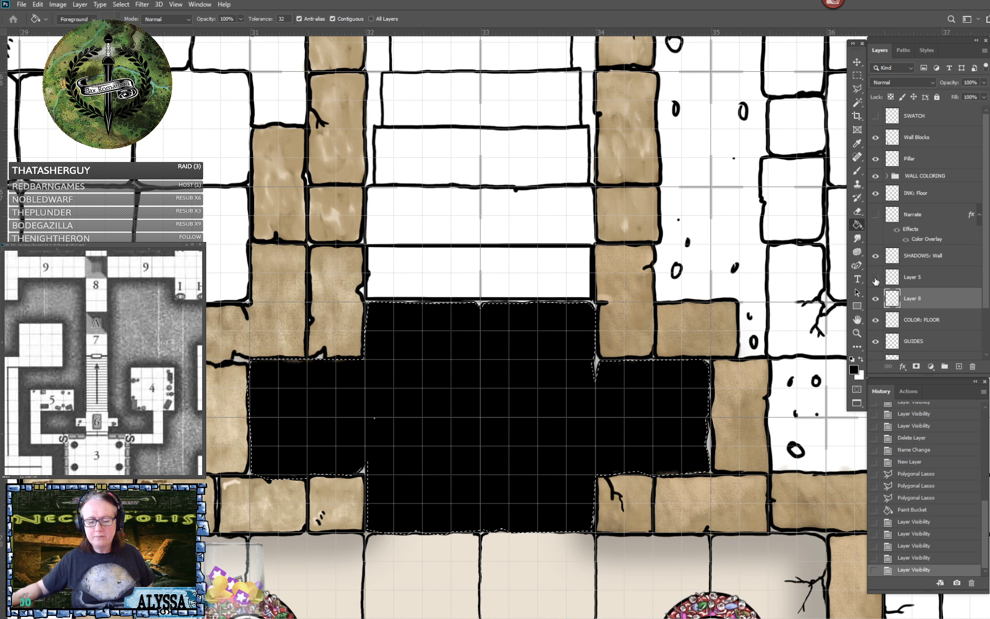
{"action": "left_click", "coordinate": [875, 279]}
{"action": "left_click_drag", "start_coordinate": [942, 298], "coordinate": [937, 278]}
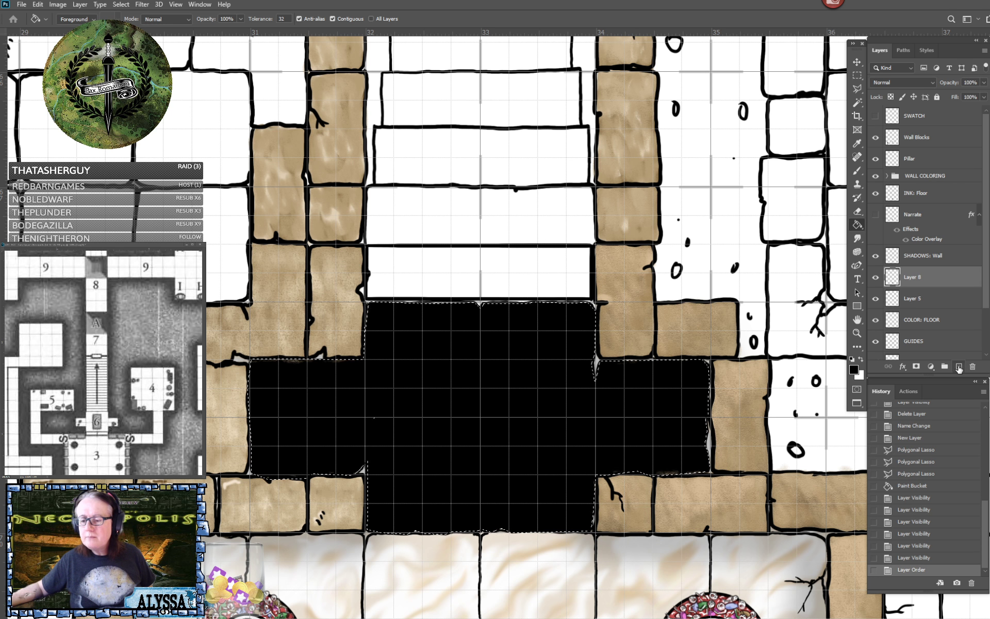
{"action": "left_click", "coordinate": [959, 366]}
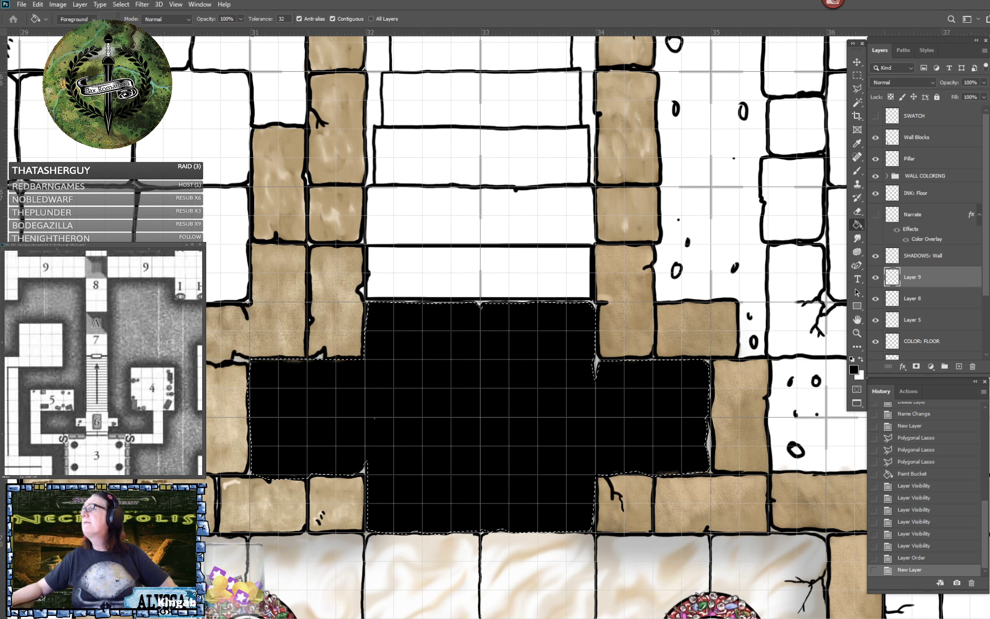
{"action": "key", "text": "ctrl+d"}
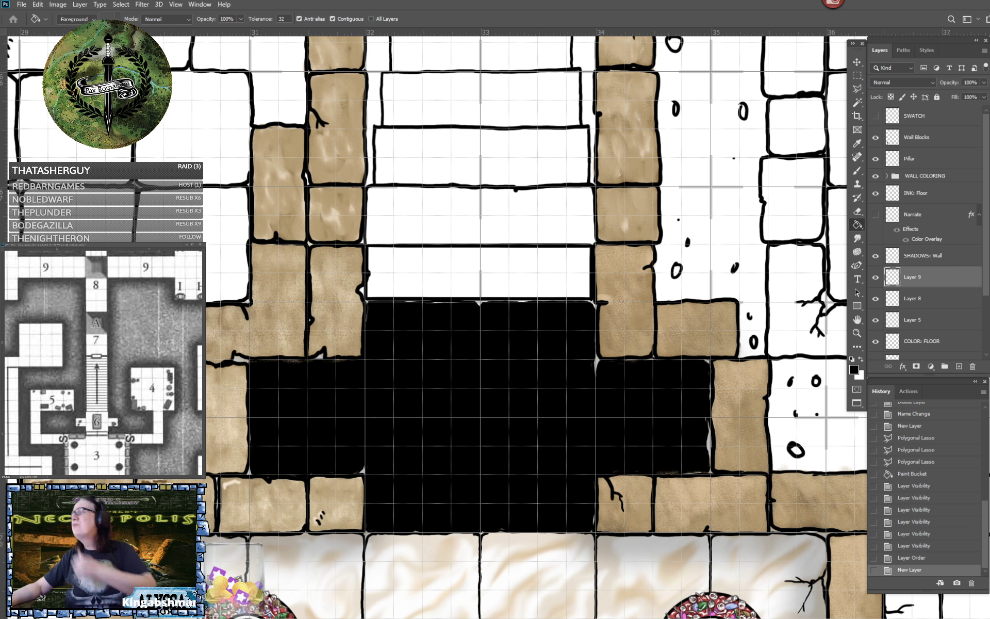
Set the foreground colour to the light grey bbbaba.
{"action": "left_click", "coordinate": [853, 369]}
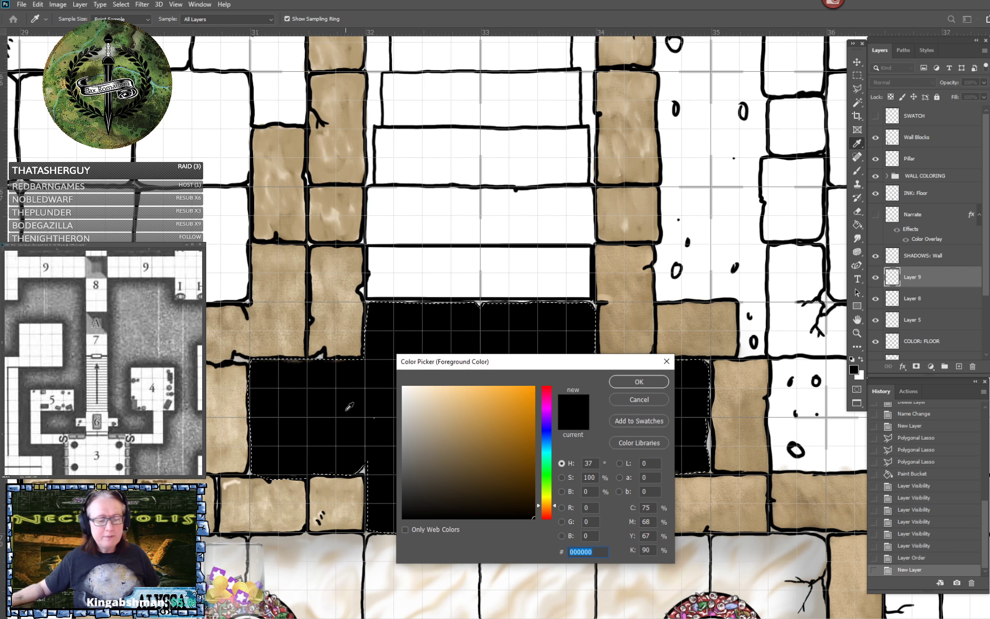
{"action": "left_click_drag", "start_coordinate": [413, 412], "coordinate": [392, 371]}
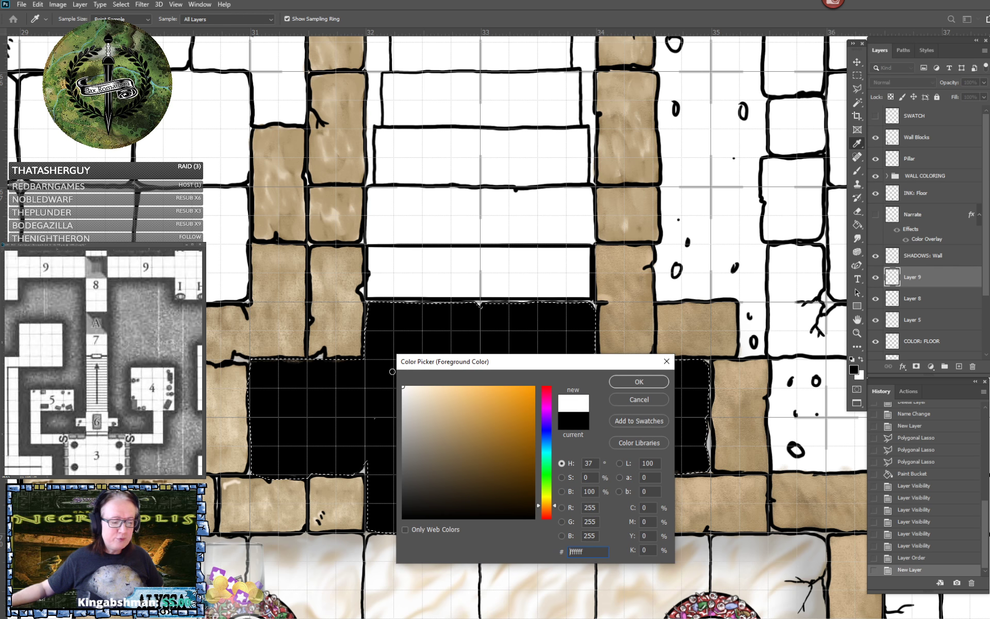
{"action": "left_click", "coordinate": [403, 421]}
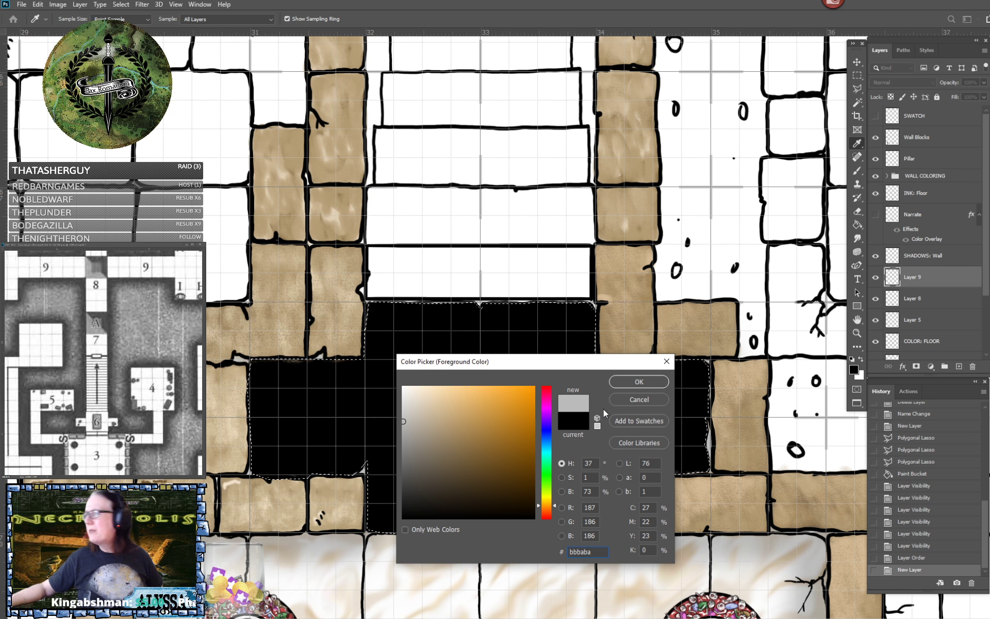
{"action": "left_click", "coordinate": [633, 382]}
{"action": "key", "text": "g"}
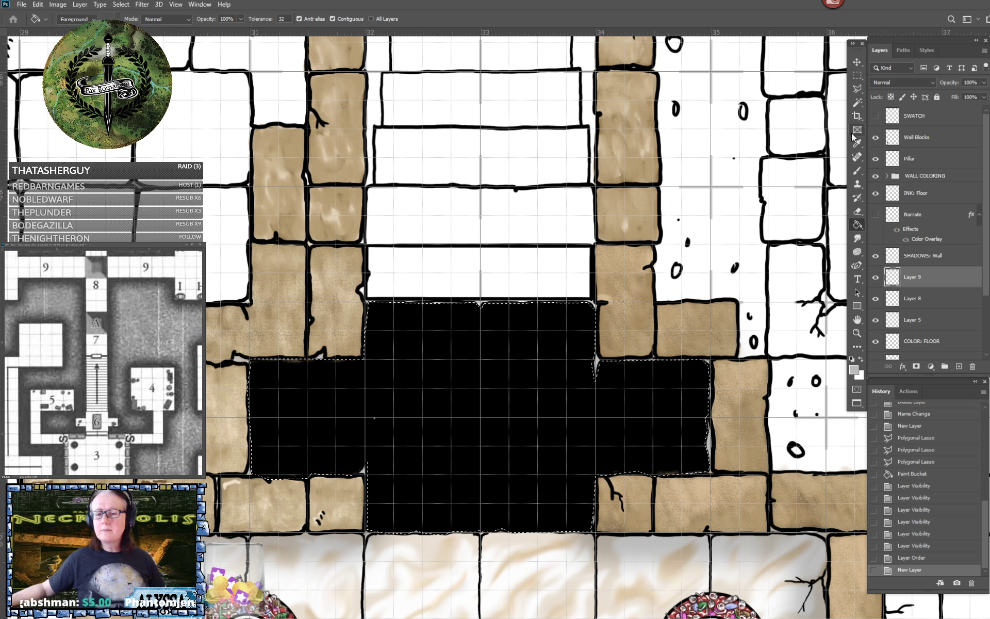
Switch to the Brush tool and choose the Stone 1 brush from the 20 Stone Brushes set.
{"action": "left_click", "coordinate": [857, 170]}
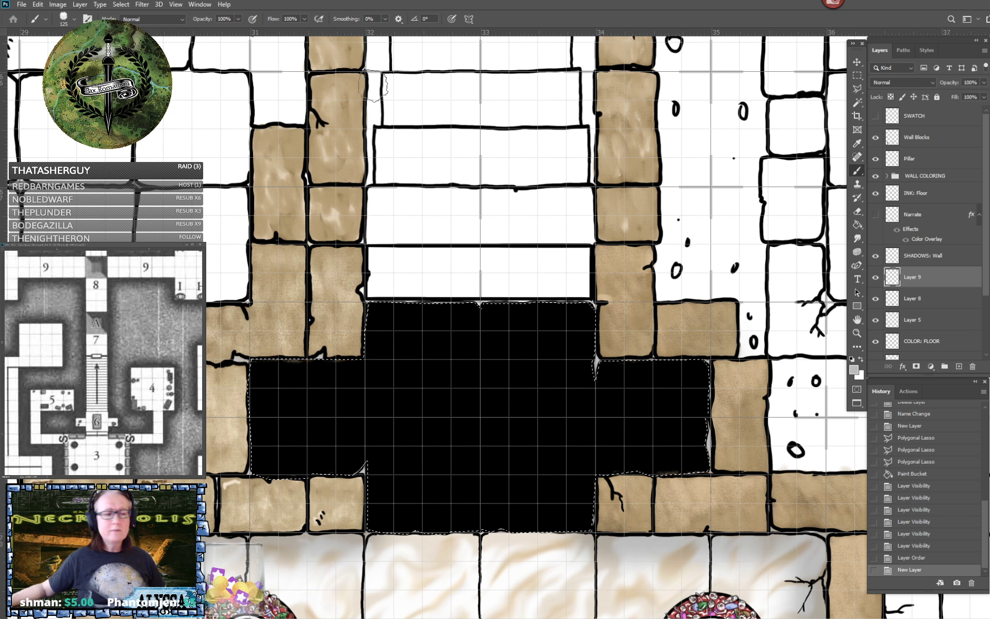
{"action": "left_click", "coordinate": [74, 19]}
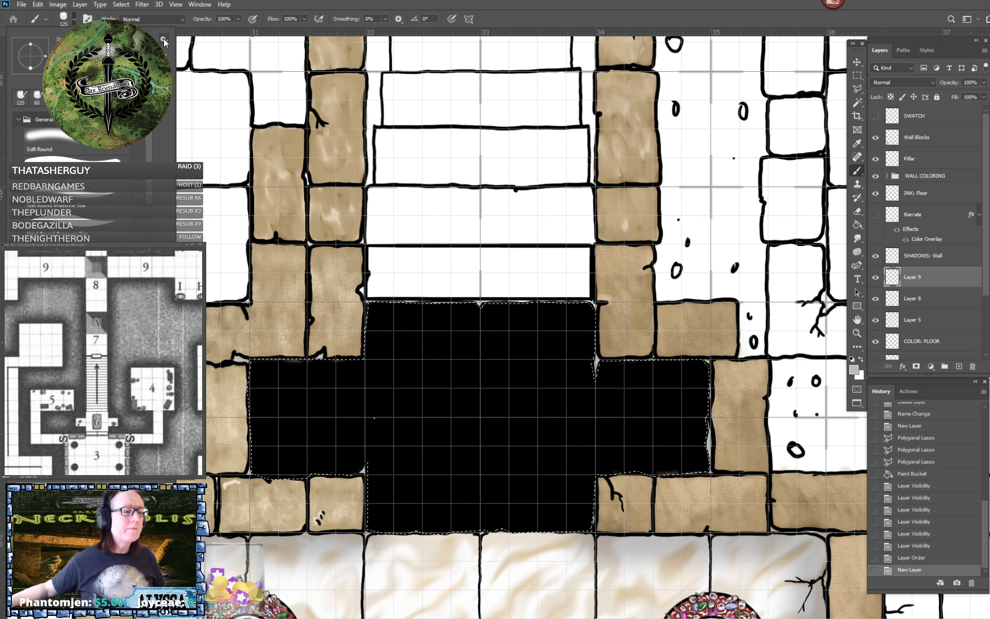
{"action": "left_click", "coordinate": [200, 4]}
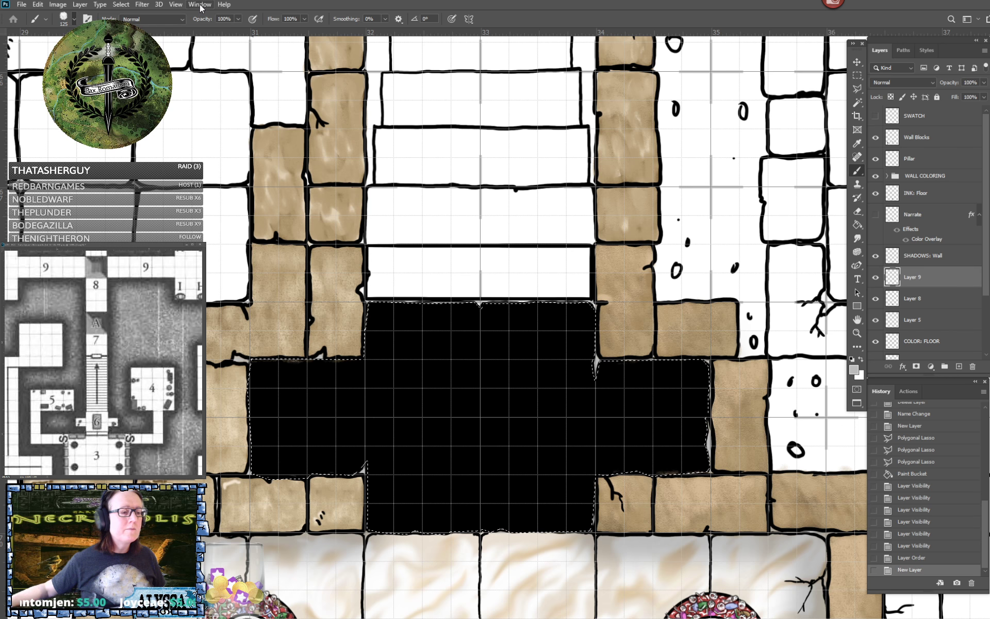
{"action": "left_click", "coordinate": [200, 4]}
{"action": "left_click", "coordinate": [230, 105]}
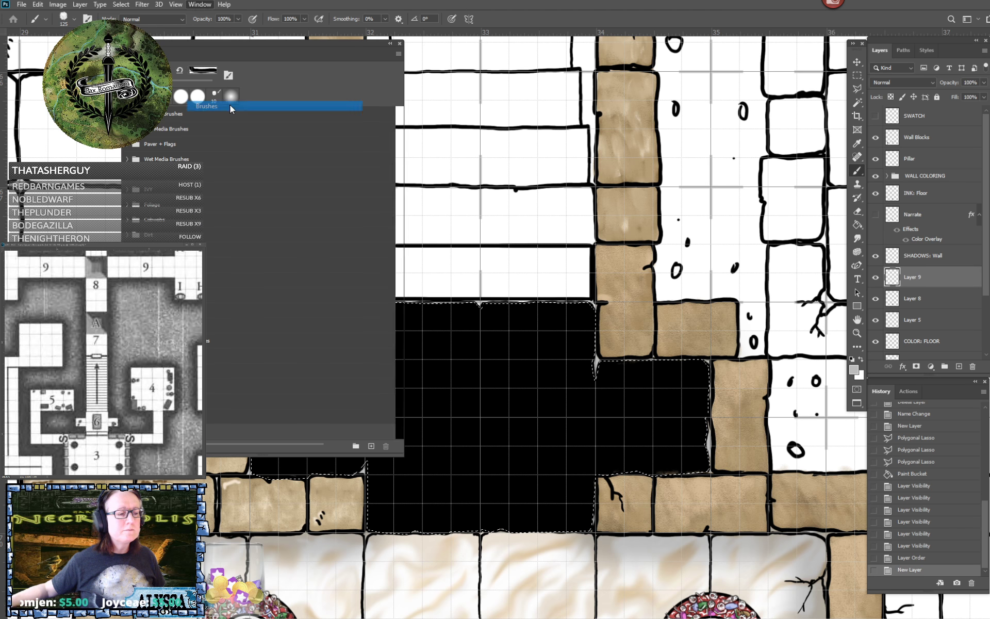
{"action": "mouse_move", "coordinate": [258, 45]}
{"action": "left_mouse_down"}
{"action": "mouse_move", "coordinate": [588, 70]}
{"action": "mouse_move", "coordinate": [518, 95]}
{"action": "left_mouse_up"}
{"action": "scroll", "coordinate": [457, 397], "scroll_direction": "down", "scroll_amount": 2}
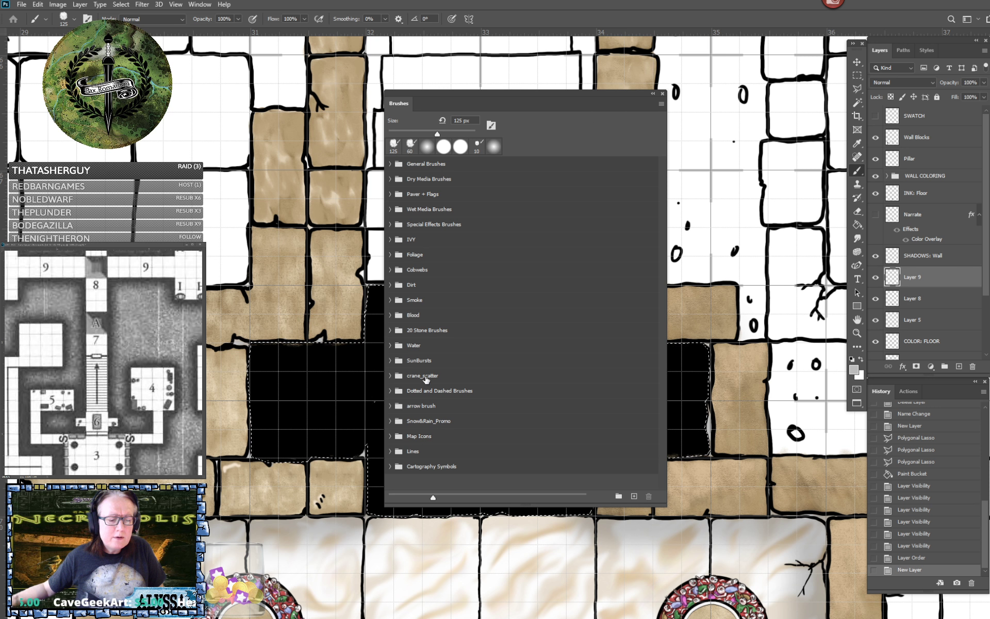
{"action": "left_click", "coordinate": [390, 330]}
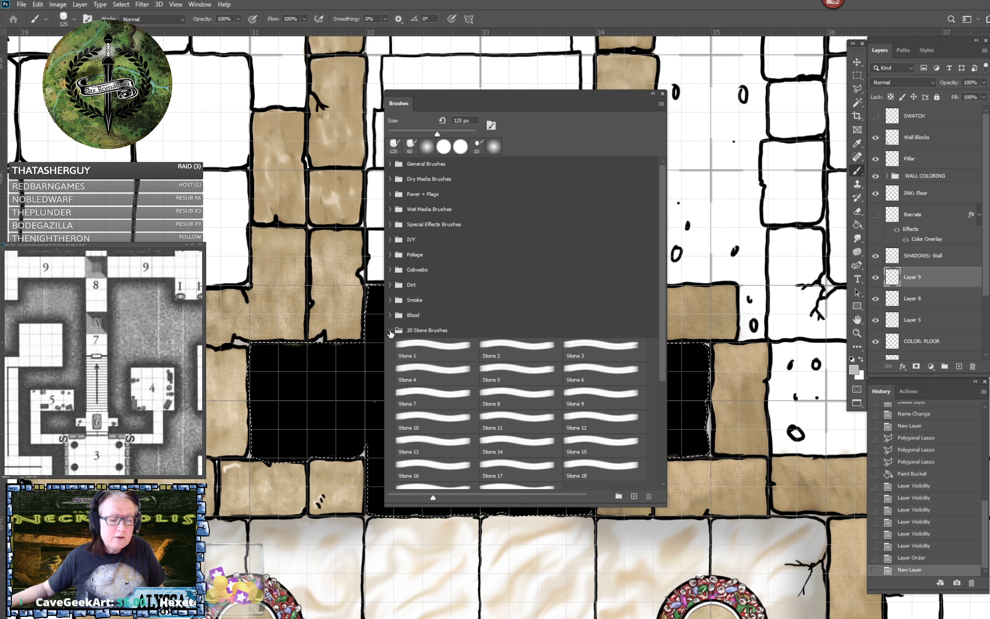
{"action": "left_click", "coordinate": [419, 344]}
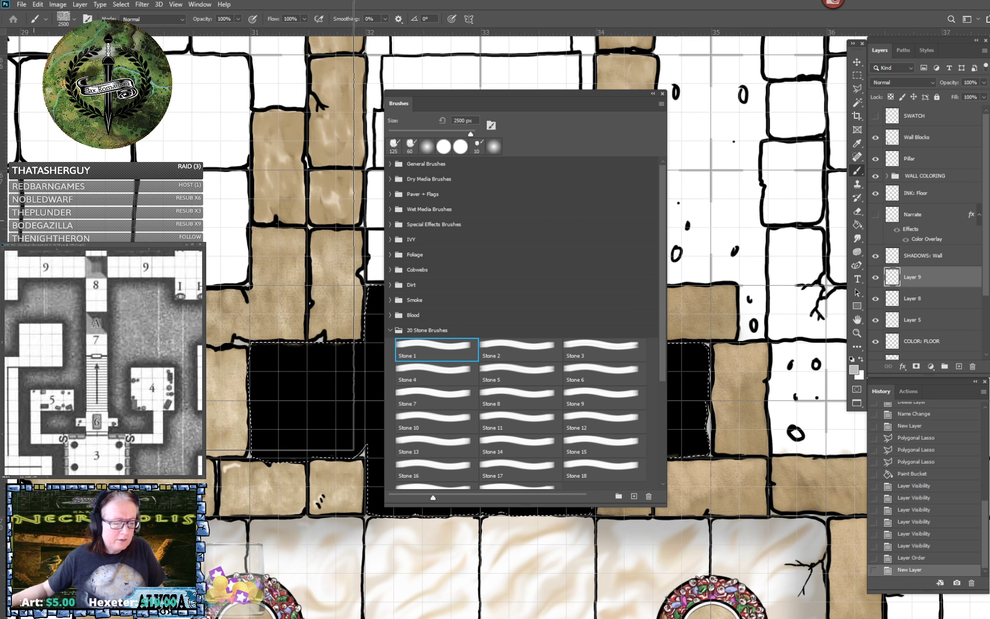
Try stamping the Stone 1 texture inside the floor selection, then with the whole canvas selected over the black floor.
{"action": "left_click", "coordinate": [33, 122]}
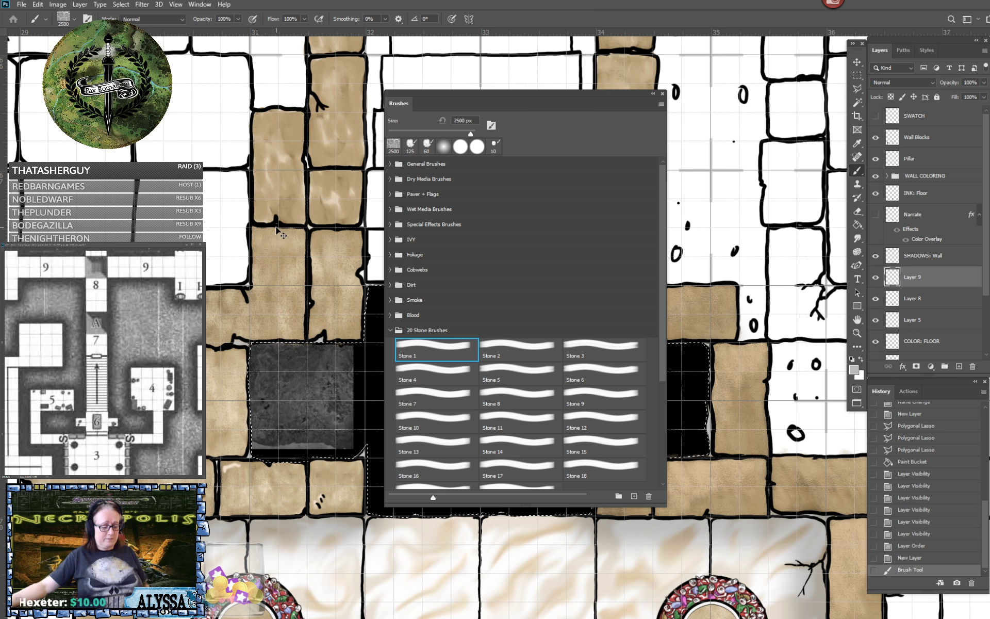
{"action": "key", "text": "ctrl+a"}
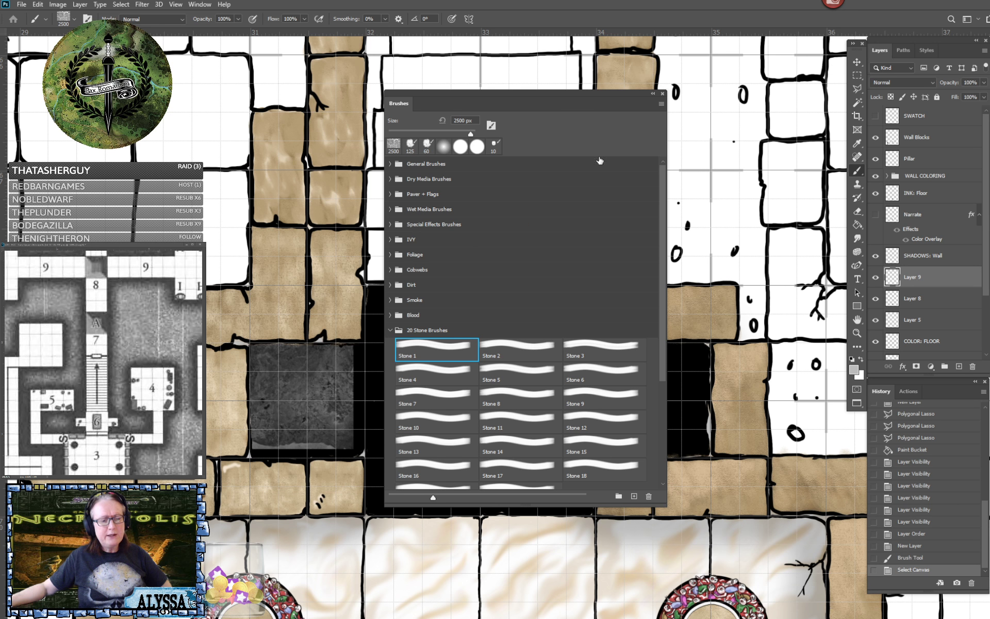
{"action": "left_click", "coordinate": [653, 95]}
{"action": "left_click", "coordinate": [493, 337]}
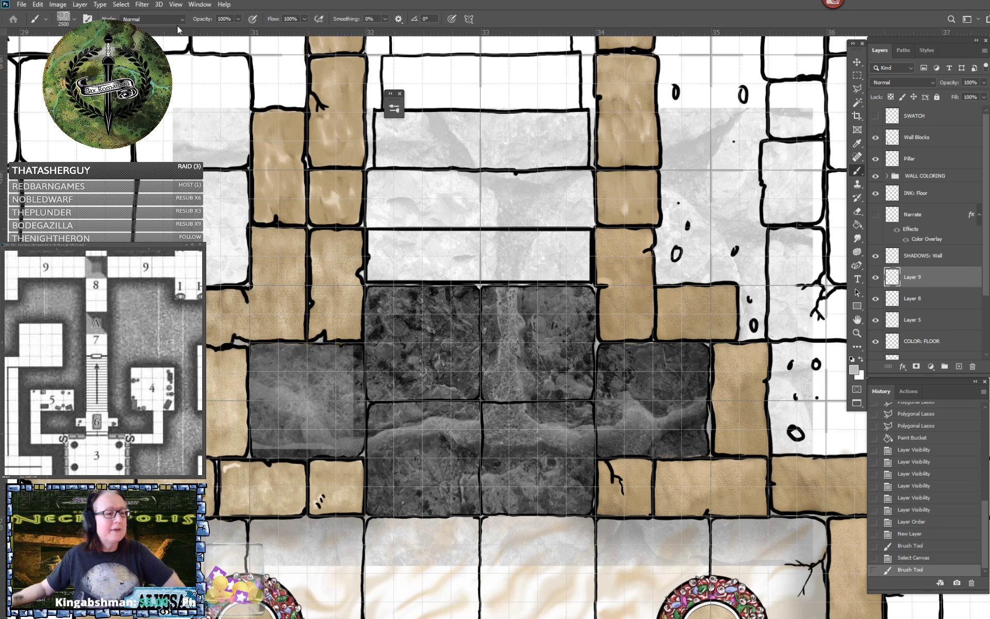
Switch to a 32 px round brush and undo the stone stamps and the canvas selection, returning to the empty new layer.
{"action": "left_click", "coordinate": [75, 19]}
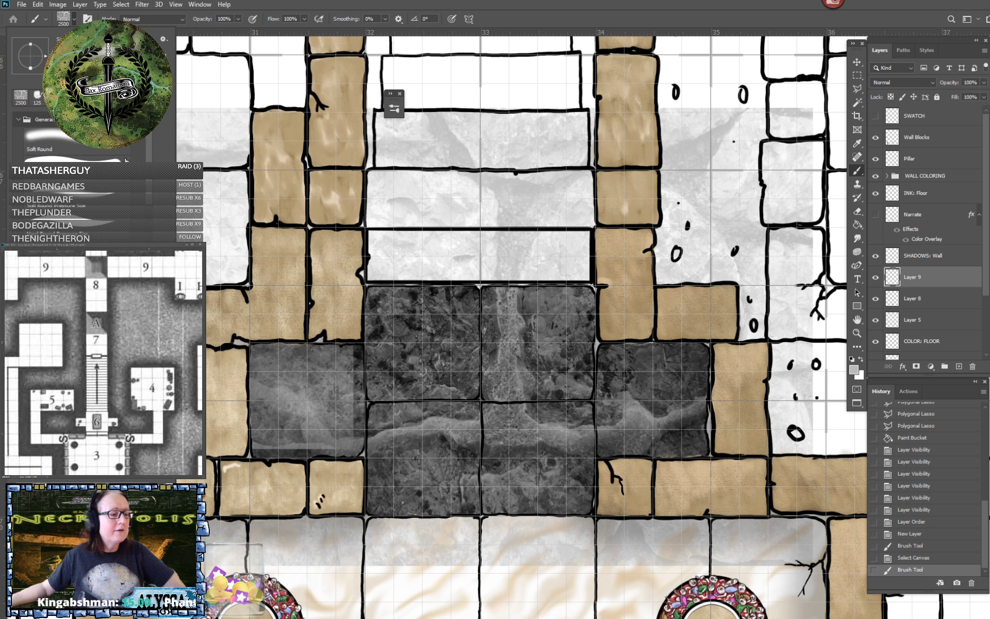
{"action": "left_click", "coordinate": [95, 230]}
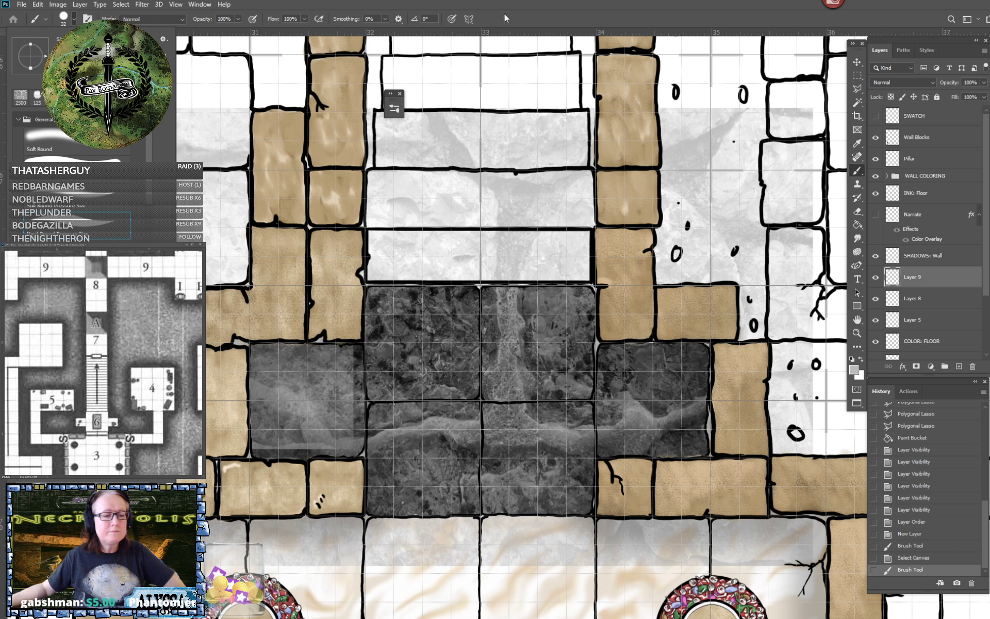
{"action": "left_click", "coordinate": [528, 19]}
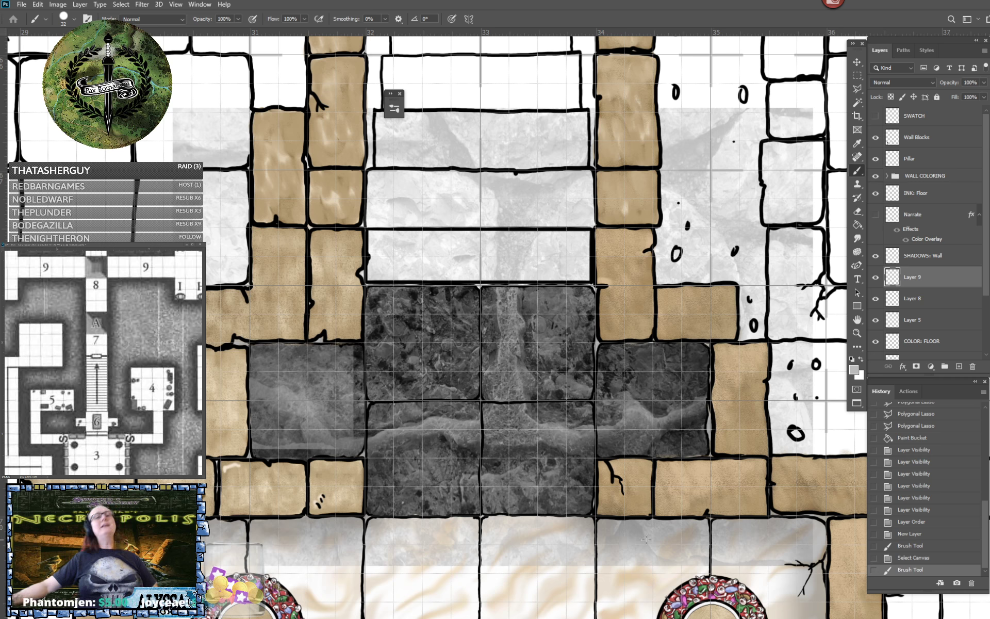
{"action": "left_click", "coordinate": [912, 545]}
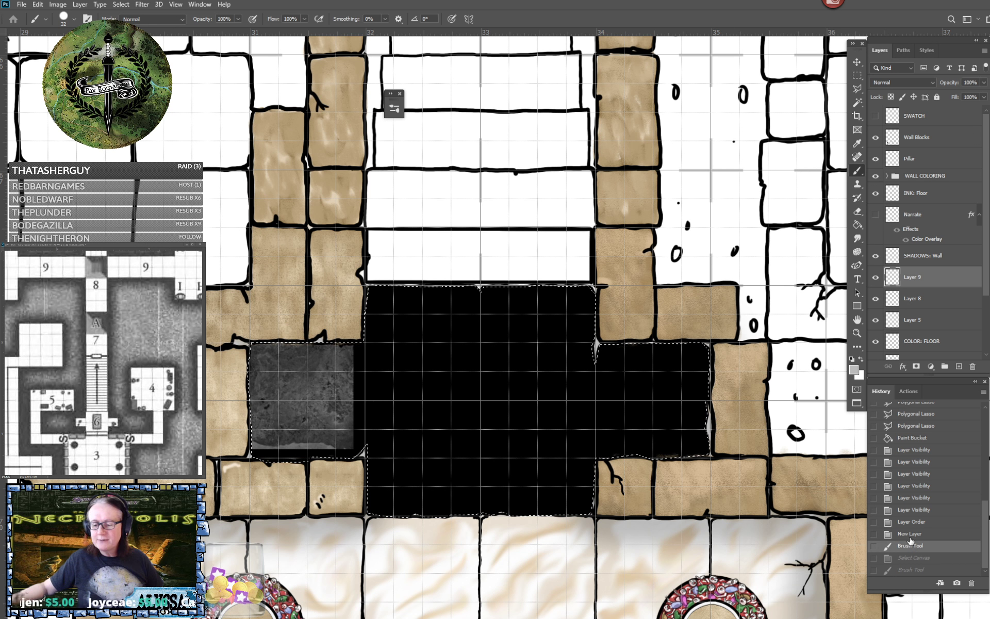
{"action": "left_click", "coordinate": [911, 535]}
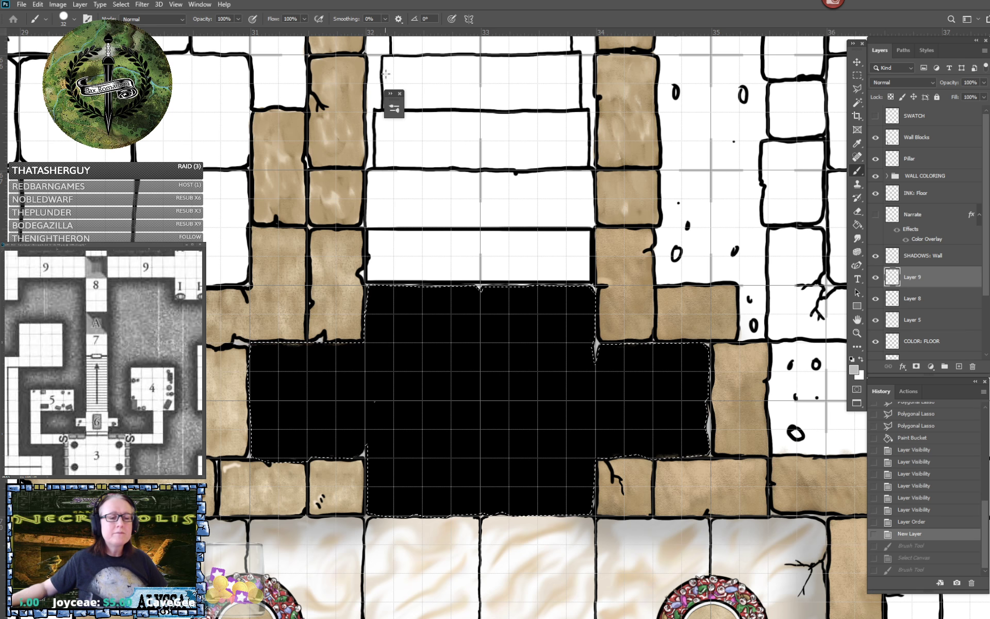
Try brushes 90, 89, 88 and 87 from the Smoke set, previewing the size of brush 90 over the map.
{"action": "left_click", "coordinate": [391, 94]}
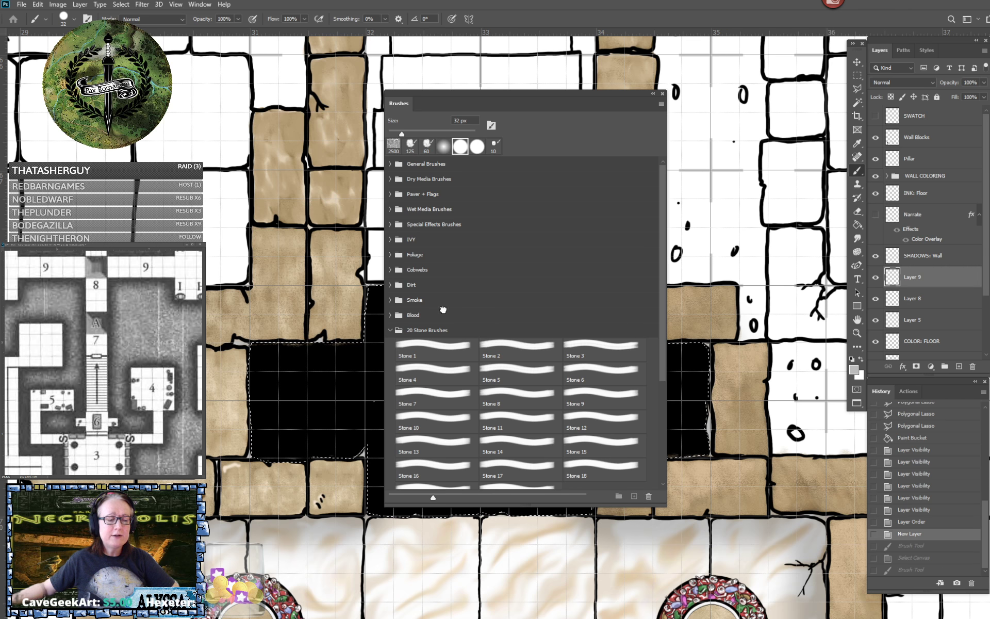
{"action": "left_click", "coordinate": [436, 302]}
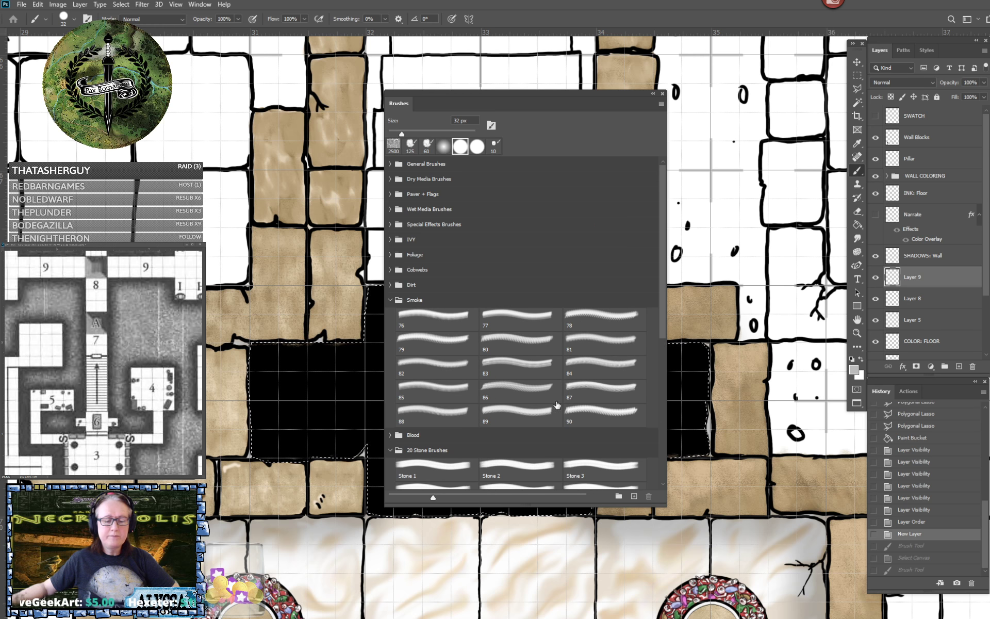
{"action": "left_click", "coordinate": [588, 415]}
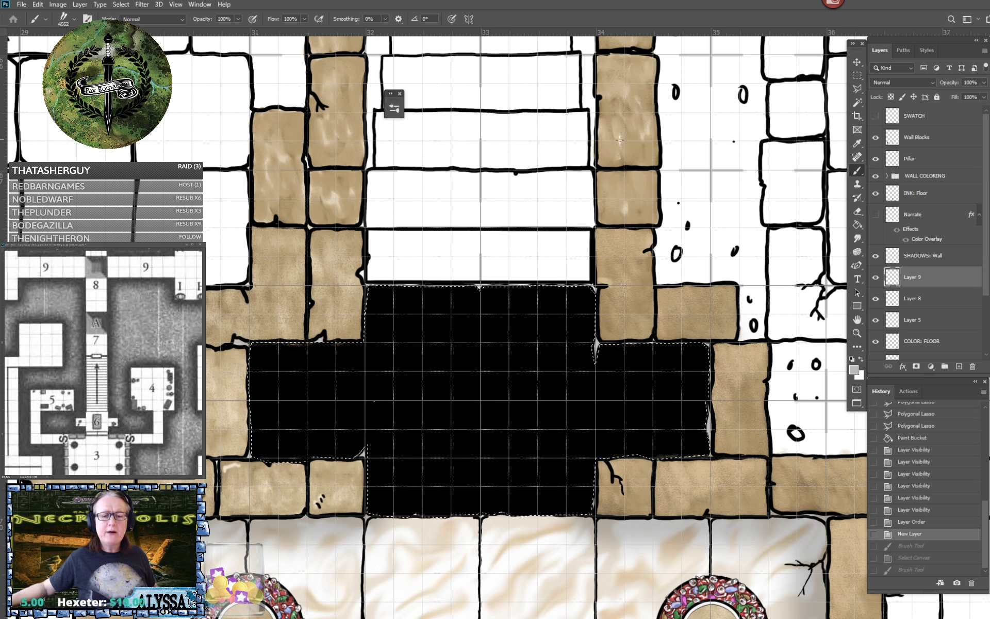
{"action": "left_click", "coordinate": [653, 94]}
{"action": "scroll", "coordinate": [608, 148], "scroll_direction": "down", "scroll_amount": 5}
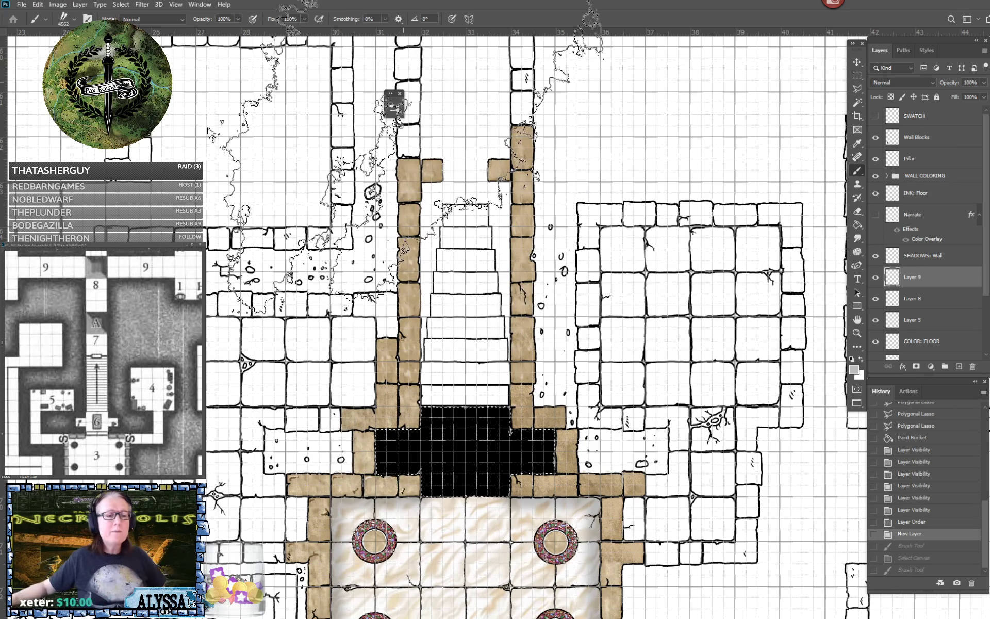
{"action": "left_click", "coordinate": [394, 107]}
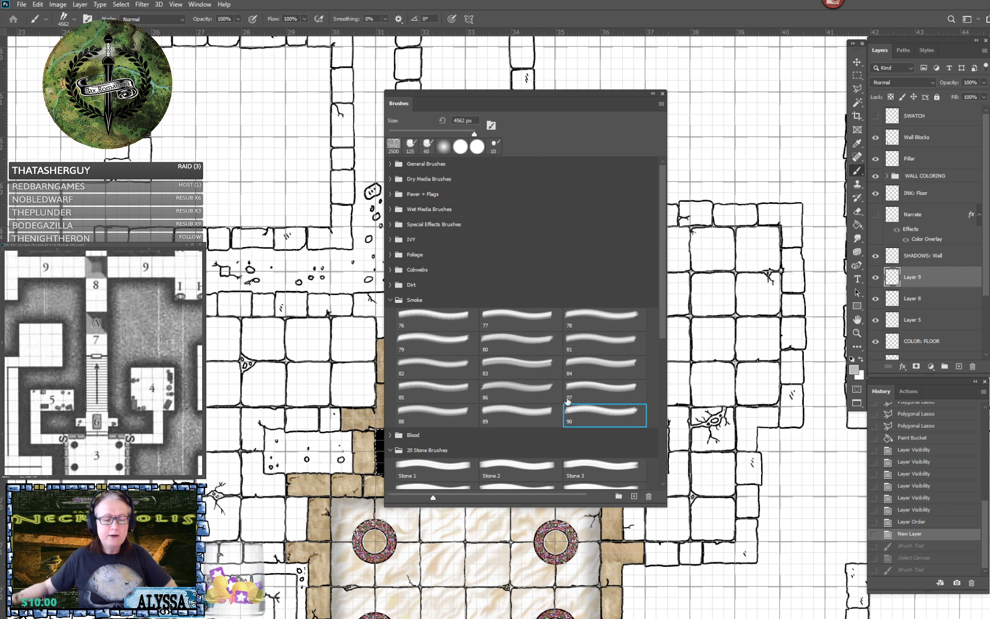
{"action": "left_click", "coordinate": [542, 412]}
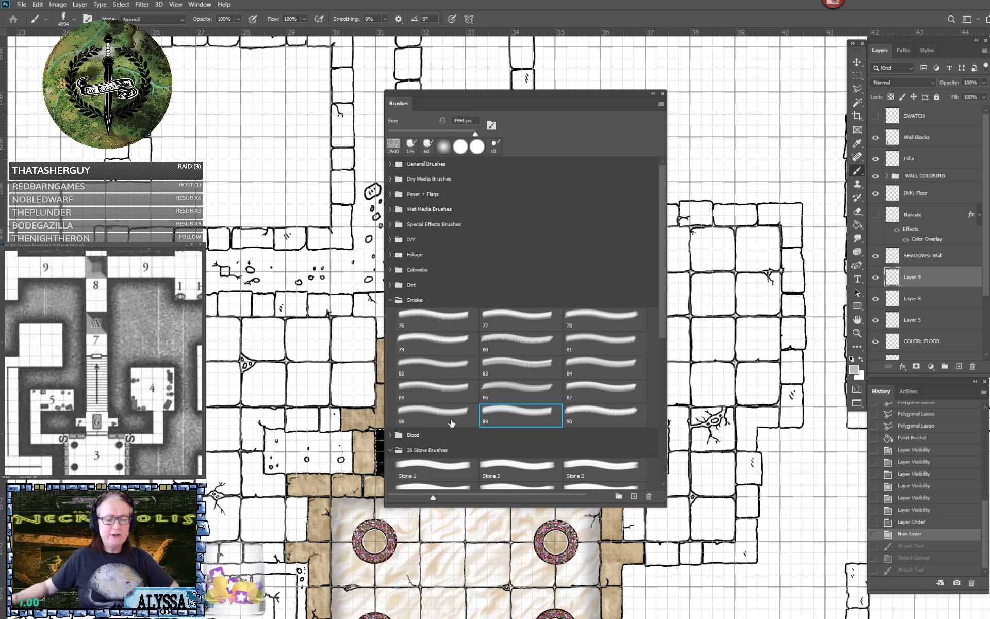
{"action": "left_click", "coordinate": [433, 415]}
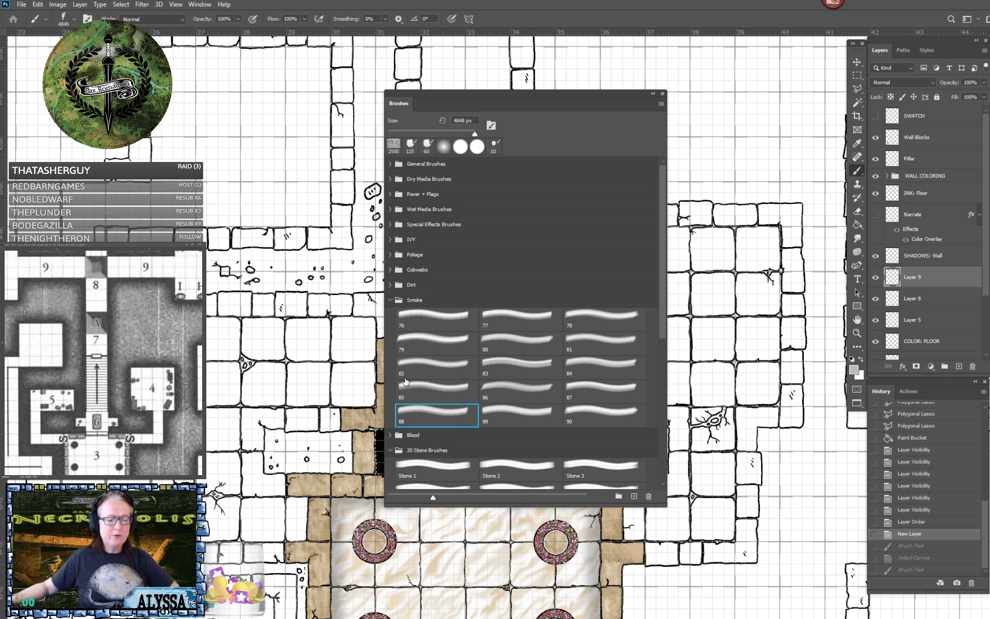
{"action": "left_click", "coordinate": [582, 389]}
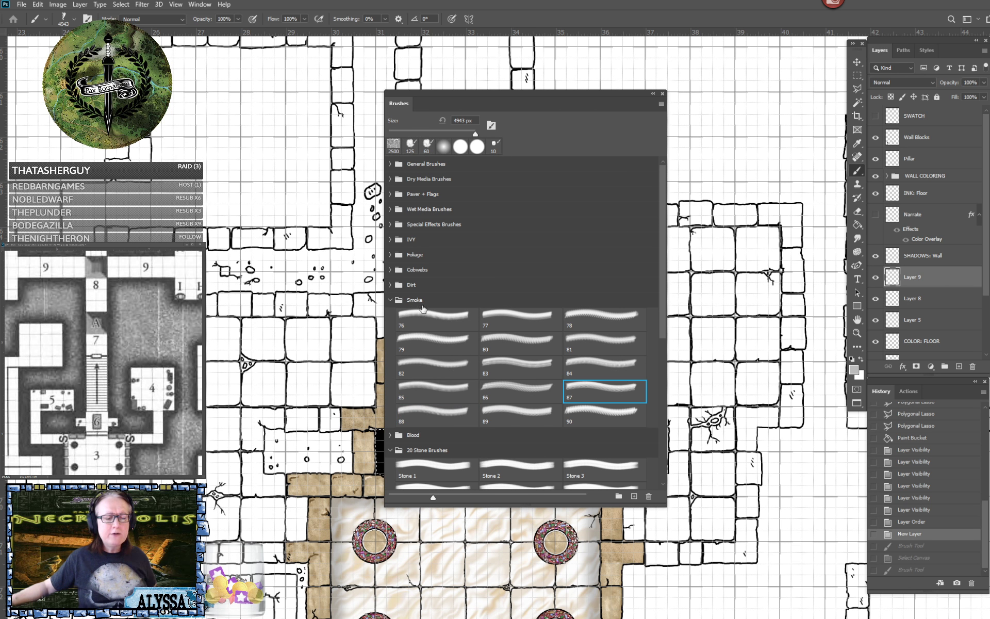
Choose the 015.jpg brush from the Dirt set.
{"action": "left_click", "coordinate": [390, 302]}
{"action": "left_click", "coordinate": [390, 285]}
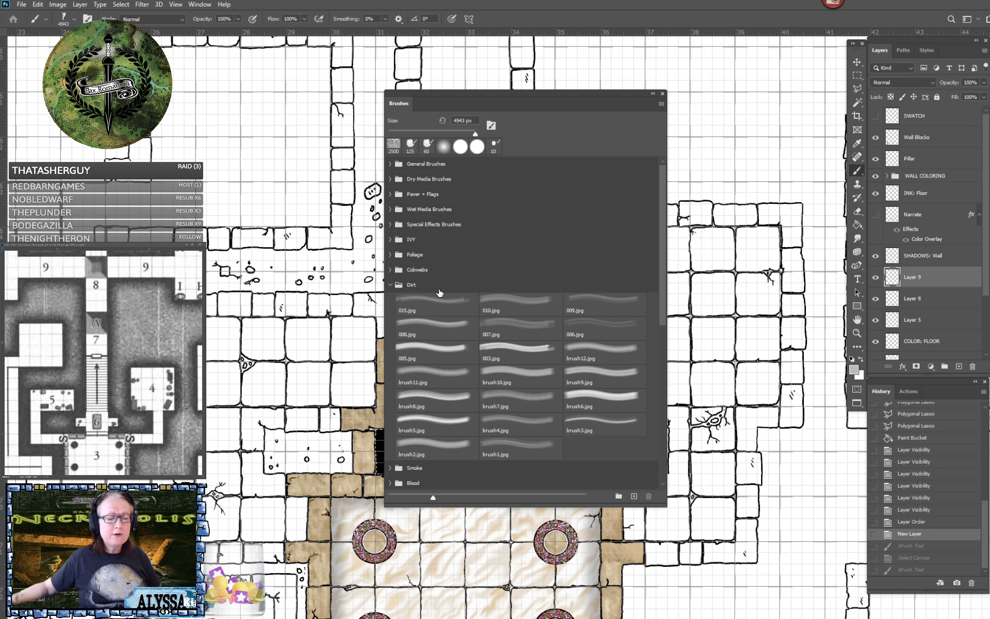
{"action": "left_click", "coordinate": [437, 298]}
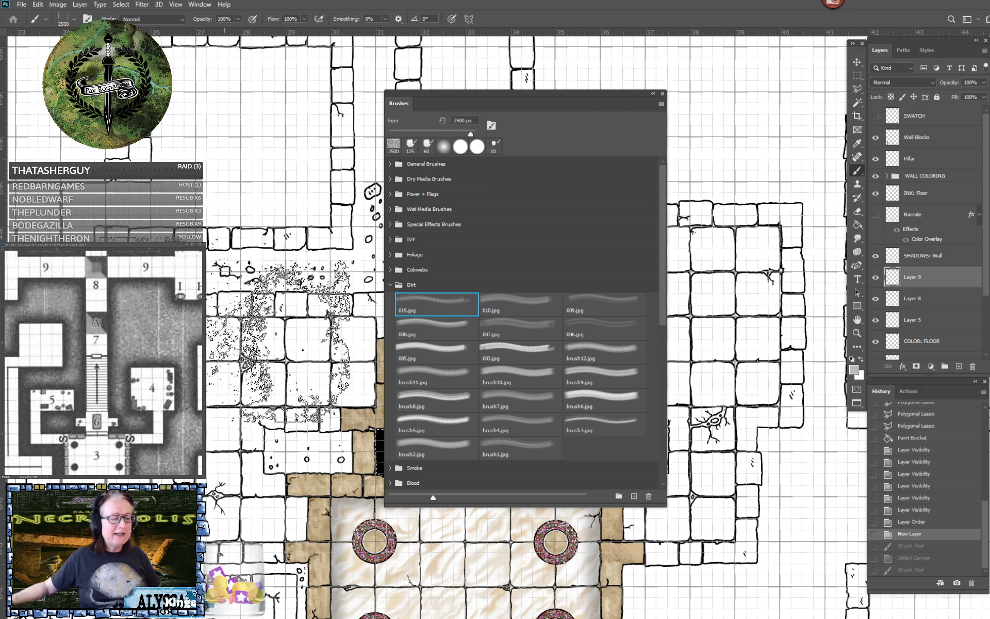
Try stamping the Dirt brushes 010.jpg at 2500 px and 009.jpg at 2465 px on the black floor, undoing each stamp.
{"action": "left_click", "coordinate": [518, 304]}
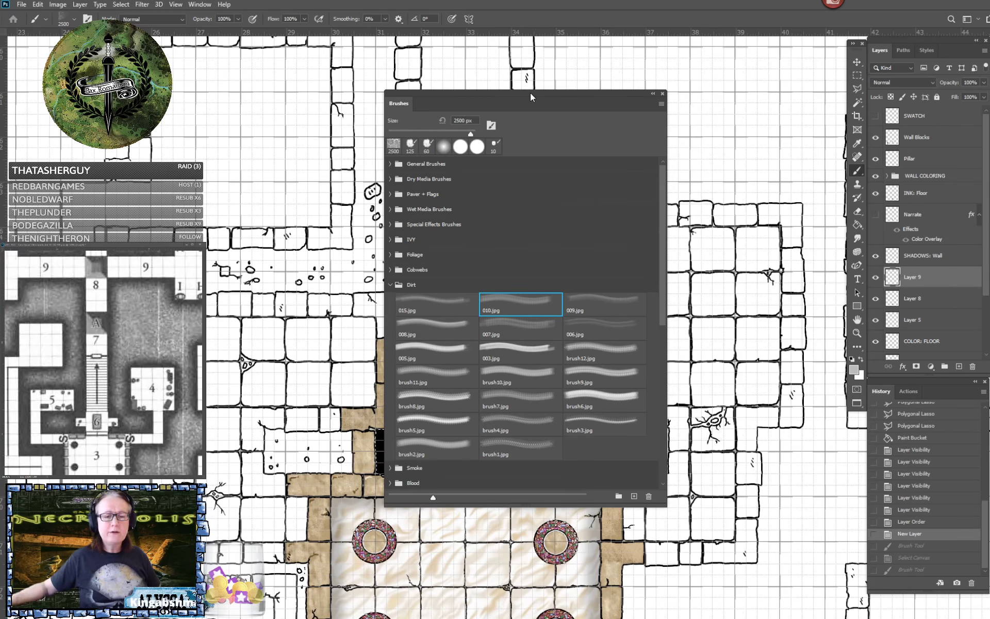
{"action": "left_click_drag", "start_coordinate": [530, 92], "coordinate": [758, 94]}
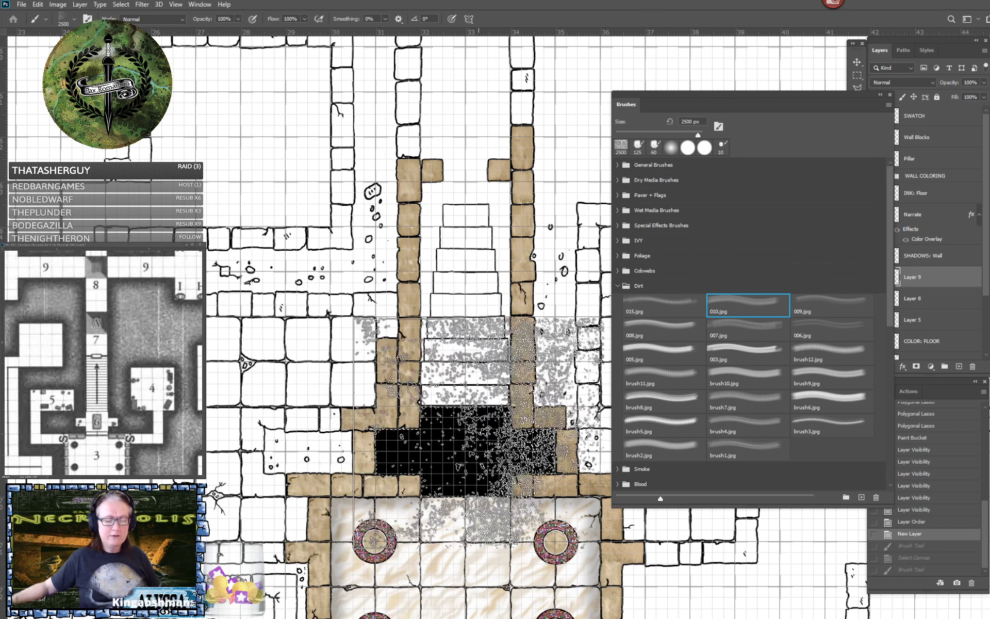
{"action": "left_click", "coordinate": [474, 435]}
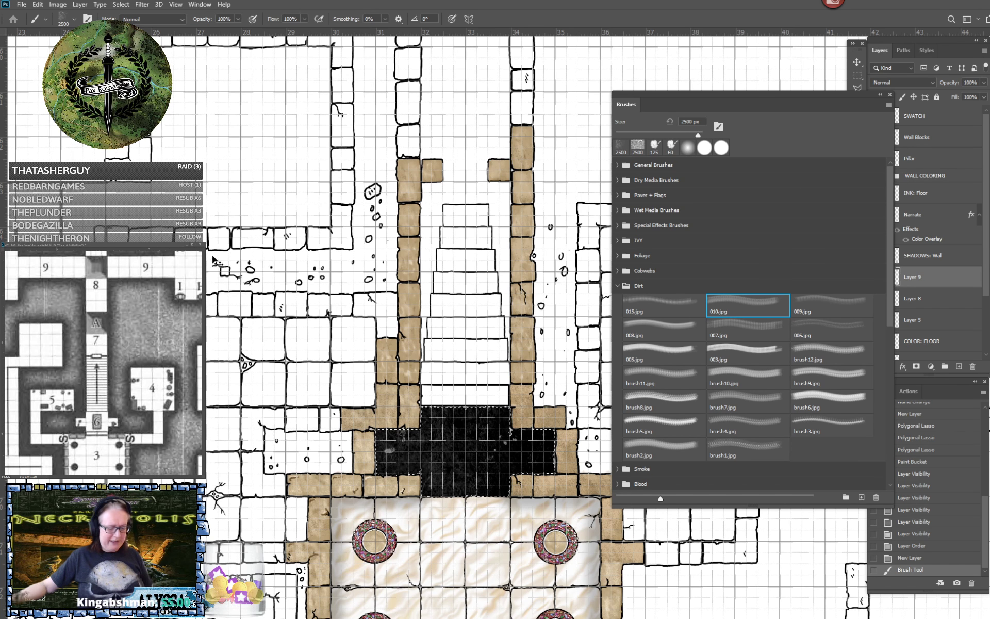
{"action": "key", "text": "ctrl+z"}
{"action": "left_click", "coordinate": [816, 303]}
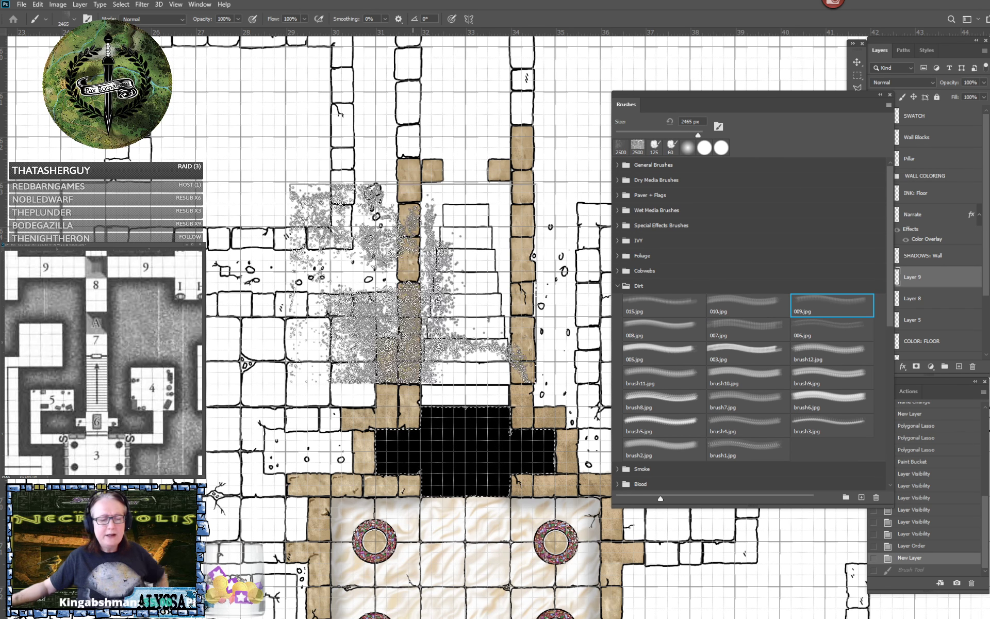
{"action": "left_click", "coordinate": [457, 415]}
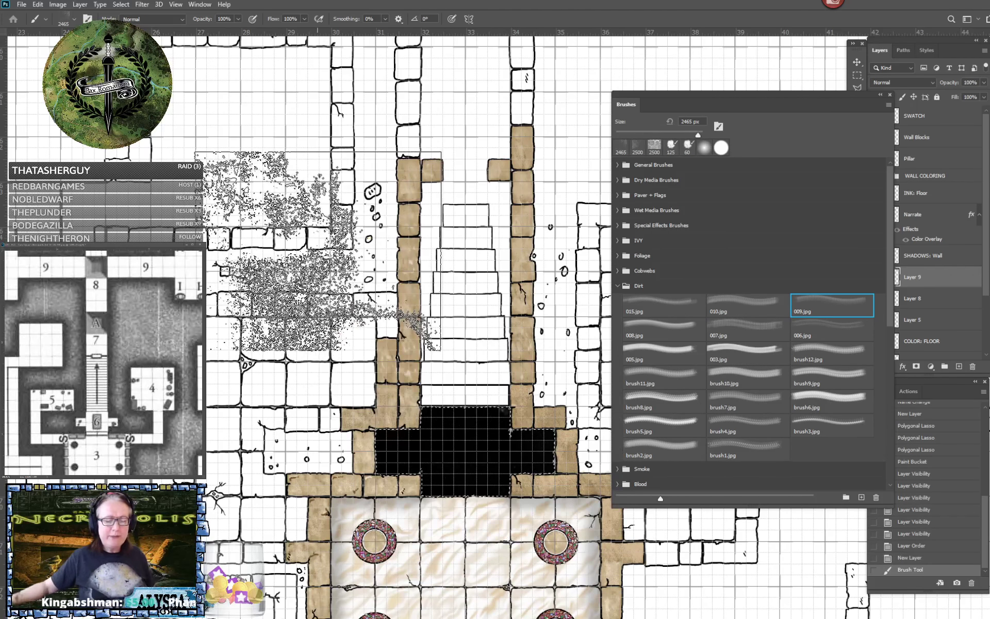
{"action": "key", "text": "ctrl+z"}
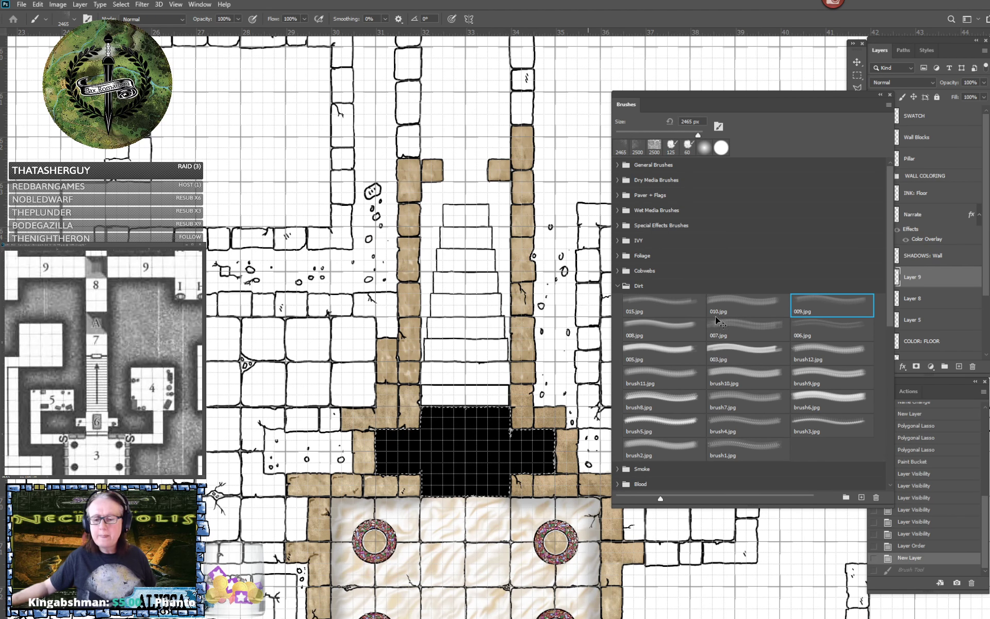
Preview the Dirt brushes 008.jpg, 007.jpg, 006.jpg, 005.jpg, 003.jpg, brush12.jpg, brush11.jpg, brush10.jpg and brush9.jpg without painting.
{"action": "left_click", "coordinate": [660, 329]}
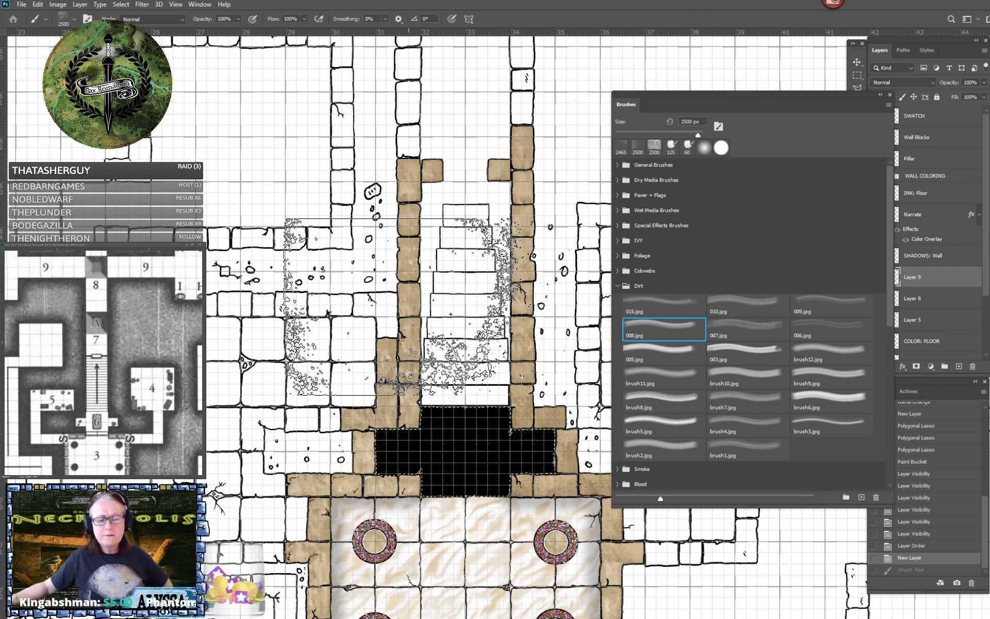
{"action": "left_click", "coordinate": [748, 328]}
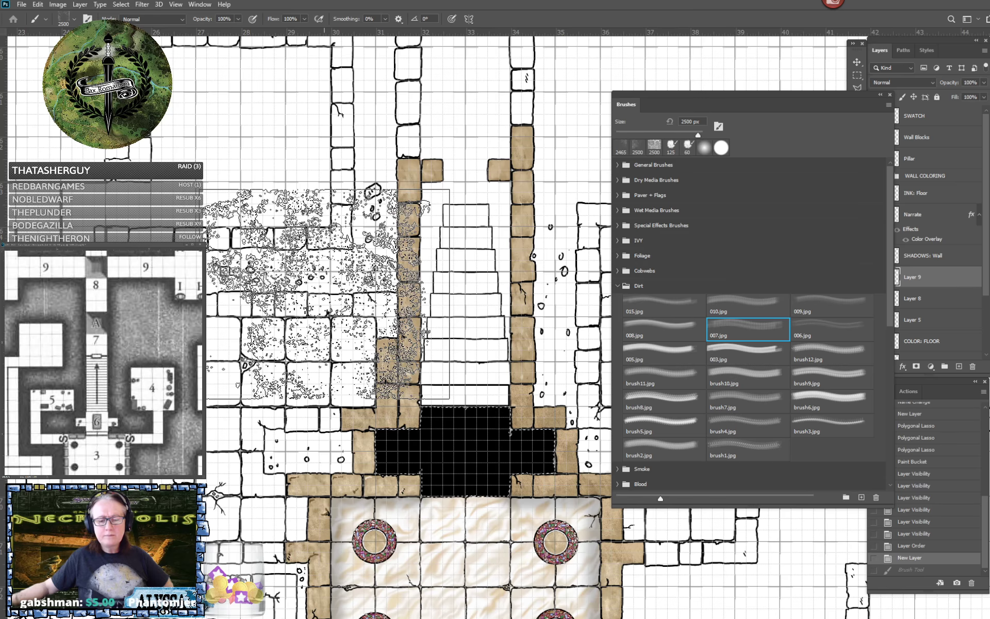
{"action": "left_click", "coordinate": [824, 324]}
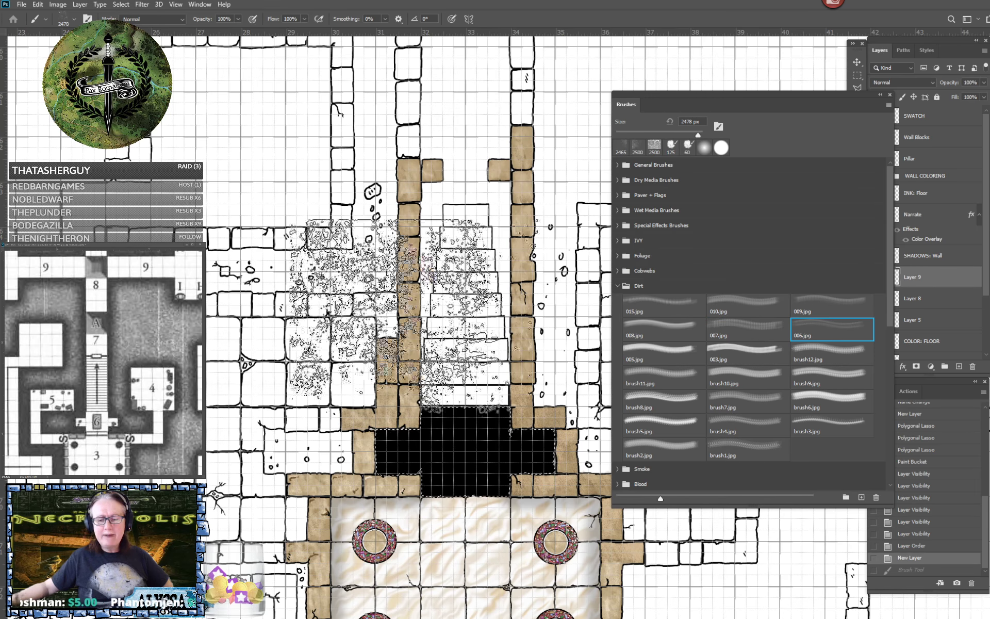
{"action": "left_click", "coordinate": [656, 355]}
{"action": "left_click", "coordinate": [754, 361]}
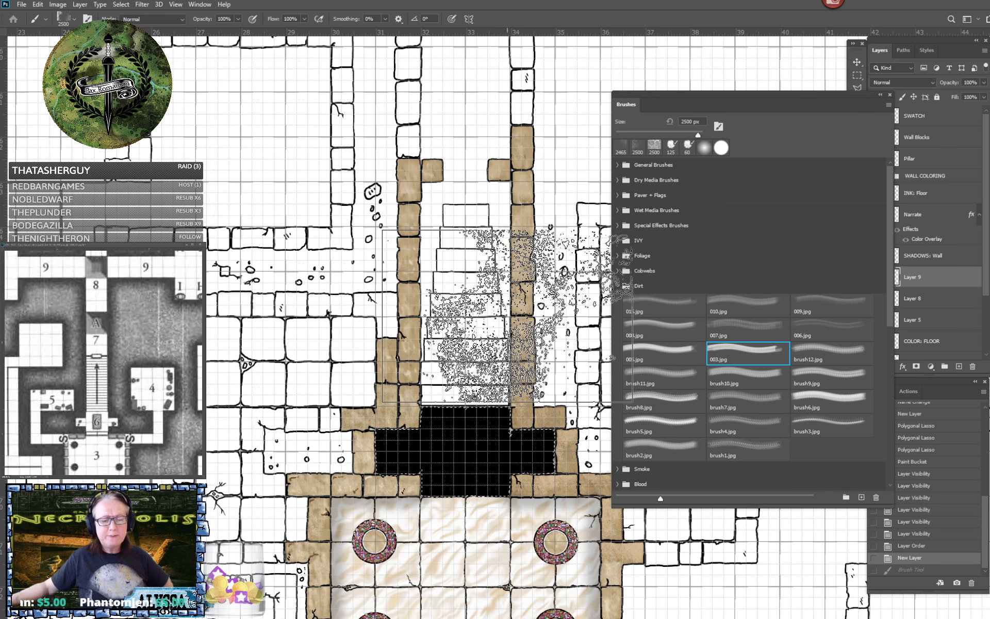
{"action": "left_click", "coordinate": [813, 344]}
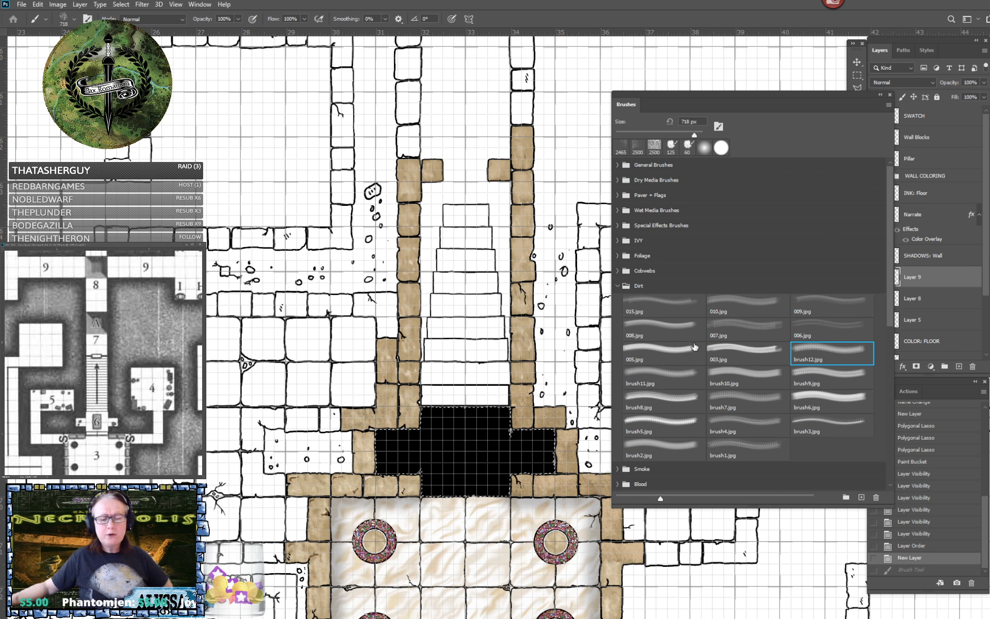
{"action": "left_click", "coordinate": [674, 381]}
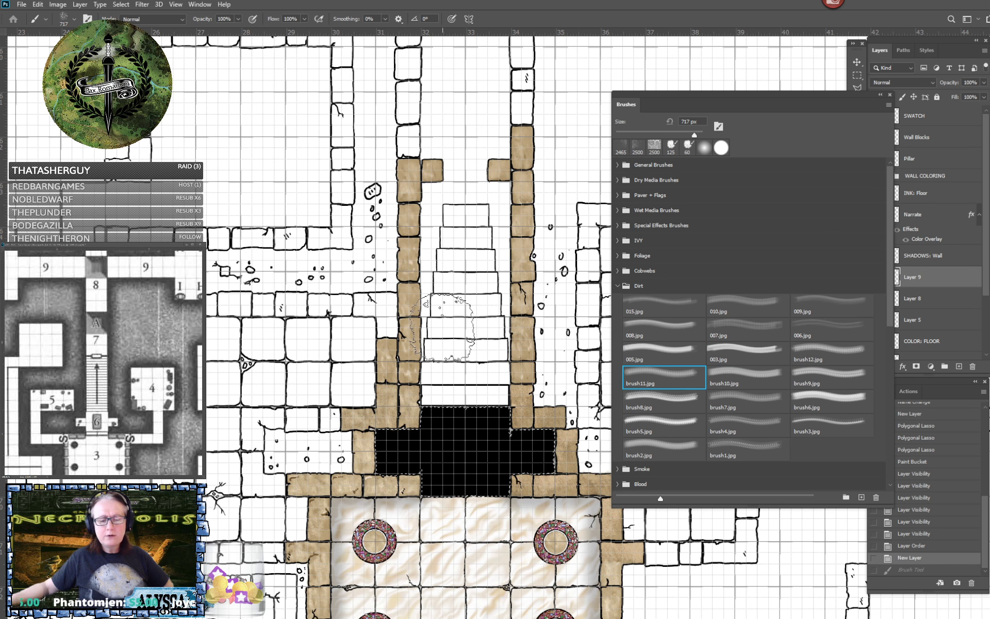
{"action": "left_click", "coordinate": [738, 373]}
{"action": "left_click", "coordinate": [810, 375]}
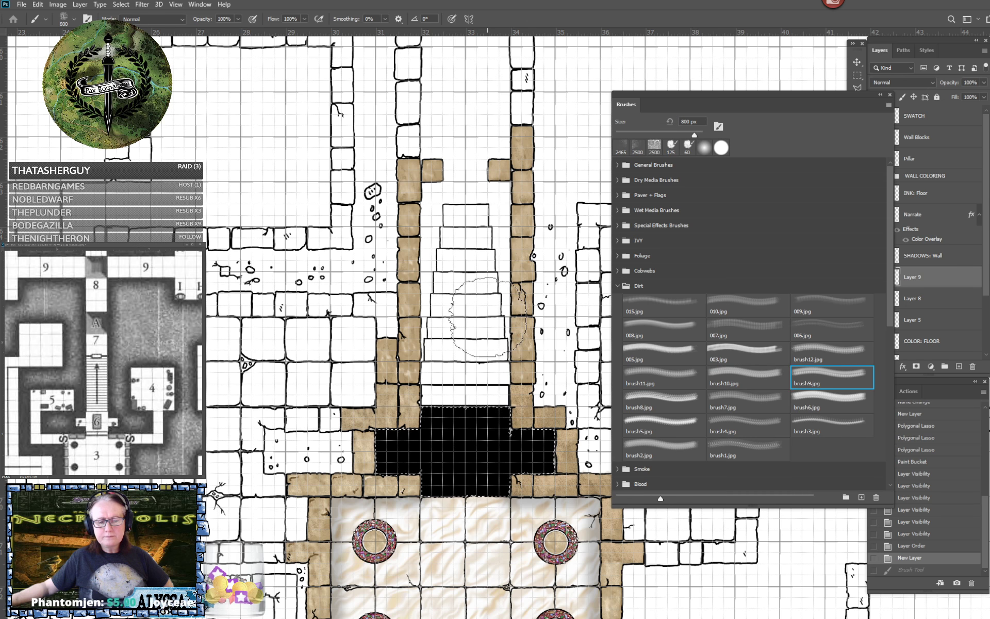
Try a single 696 px stamp of brush8.jpg on the middle of the black floor and undo it.
{"action": "left_click", "coordinate": [662, 399]}
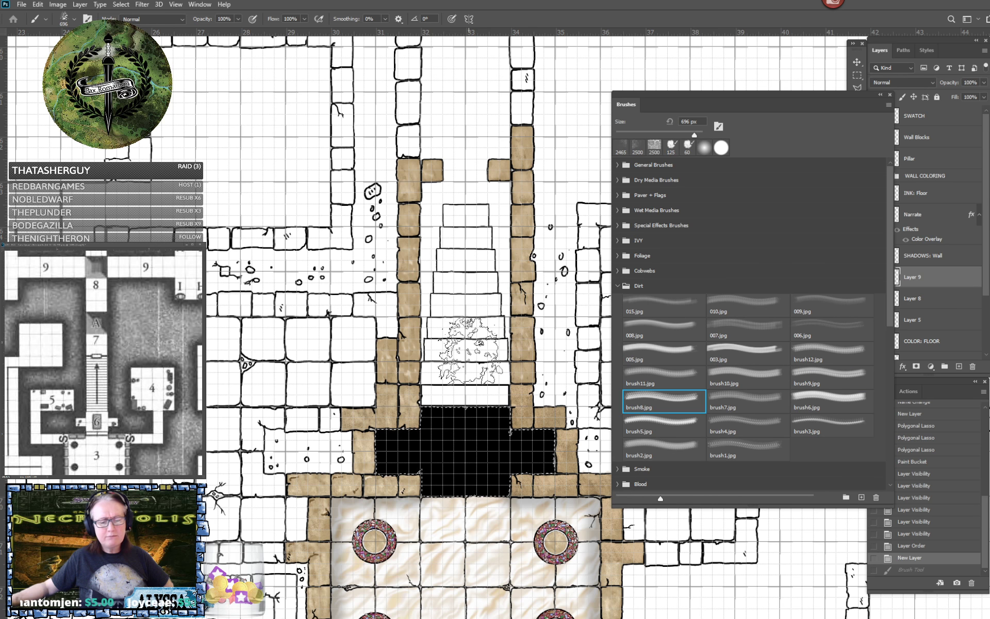
{"action": "left_click", "coordinate": [466, 449]}
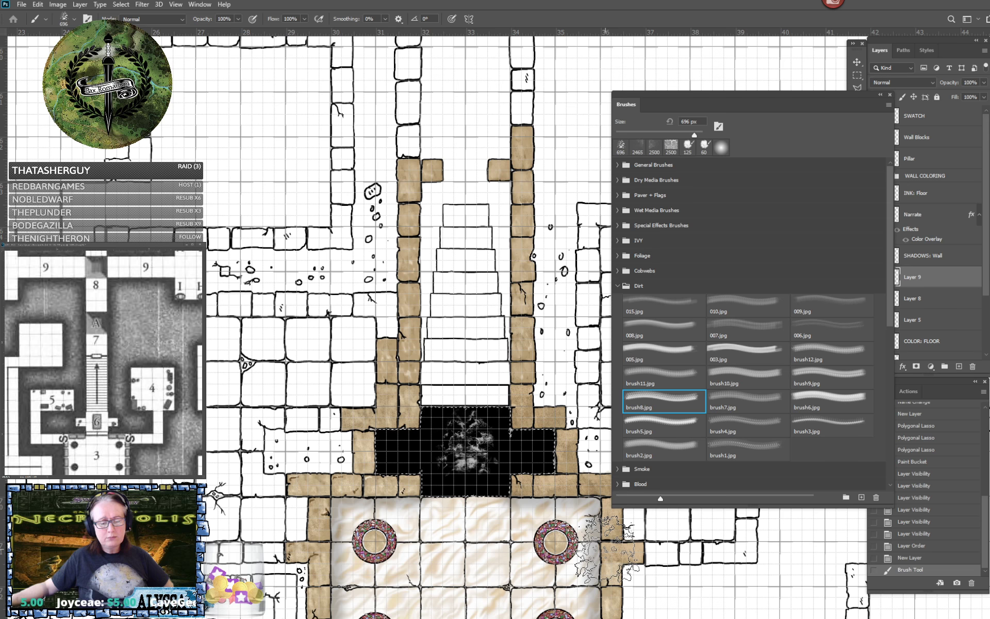
{"action": "scroll", "coordinate": [539, 471], "scroll_direction": "up", "scroll_amount": 3}
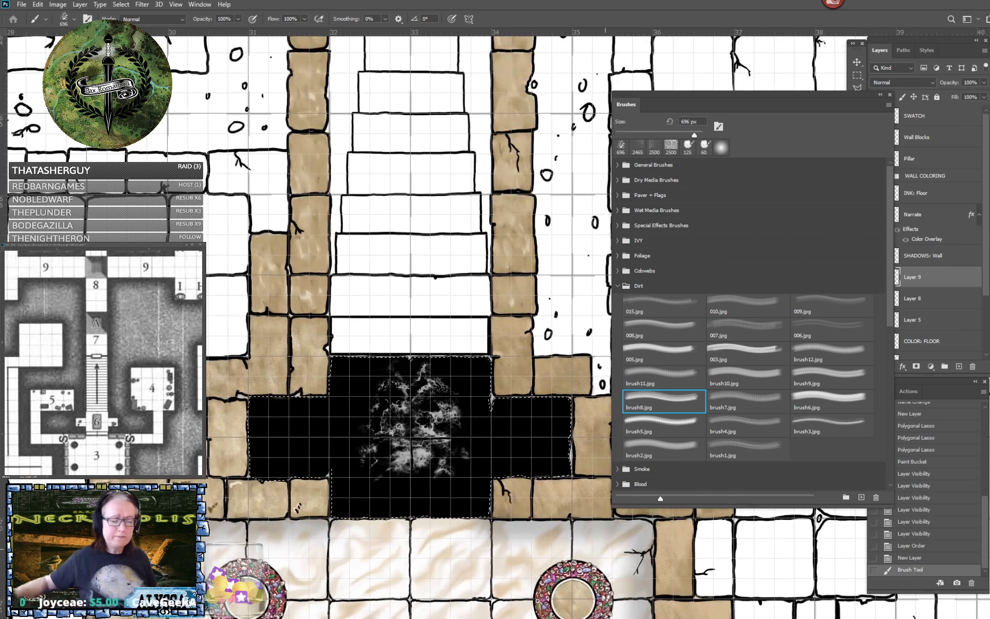
{"action": "key", "text": "ctrl+z"}
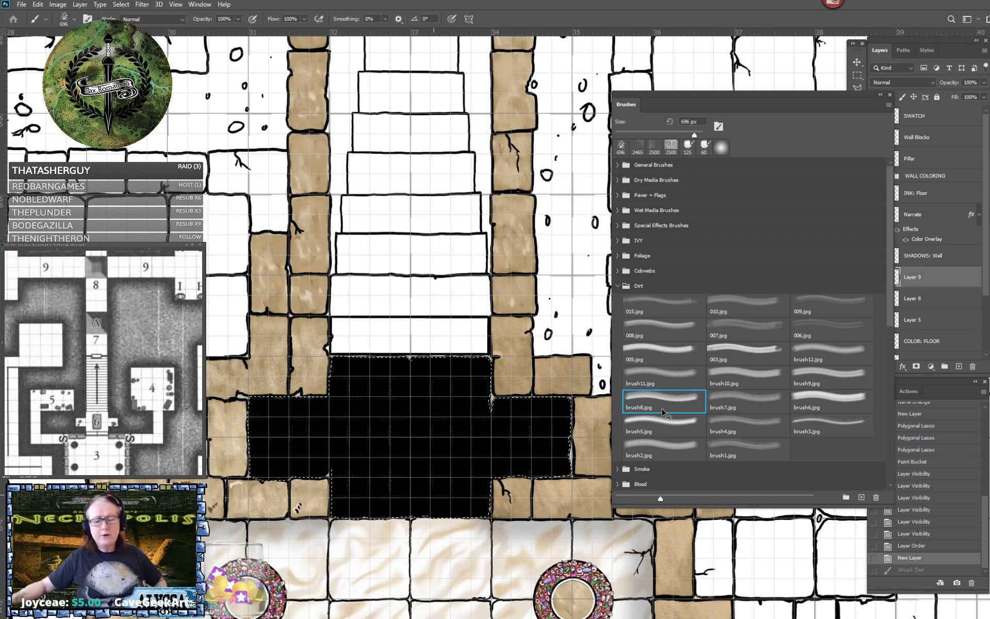
Try stamping brush7.jpg, brush6.jpg and brush3.jpg from the Dirt set on the black floor, undoing each stamp.
{"action": "left_click", "coordinate": [714, 400]}
{"action": "left_click", "coordinate": [304, 433]}
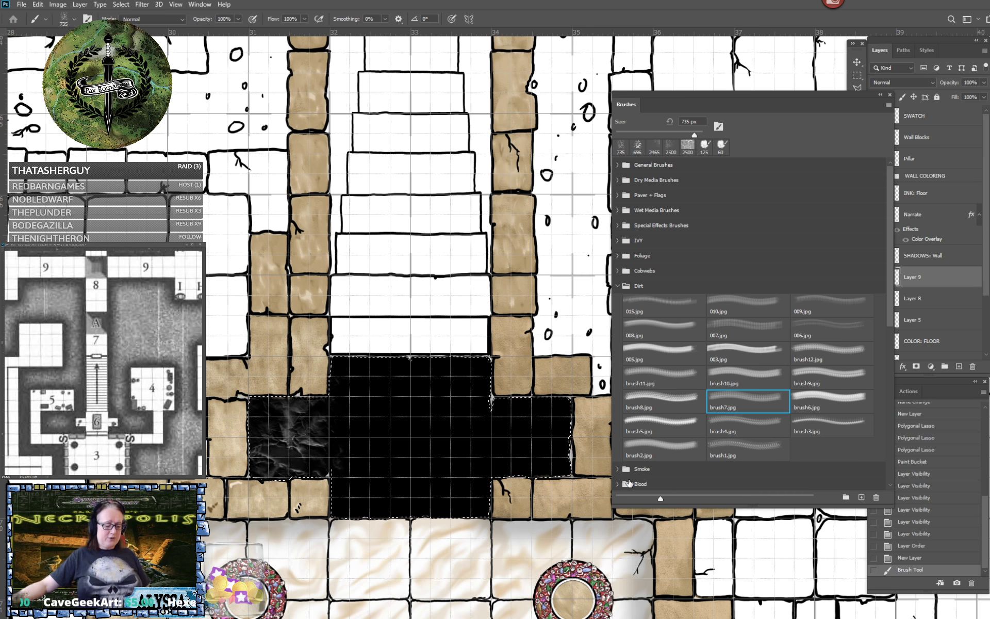
{"action": "key", "text": "ctrl+z"}
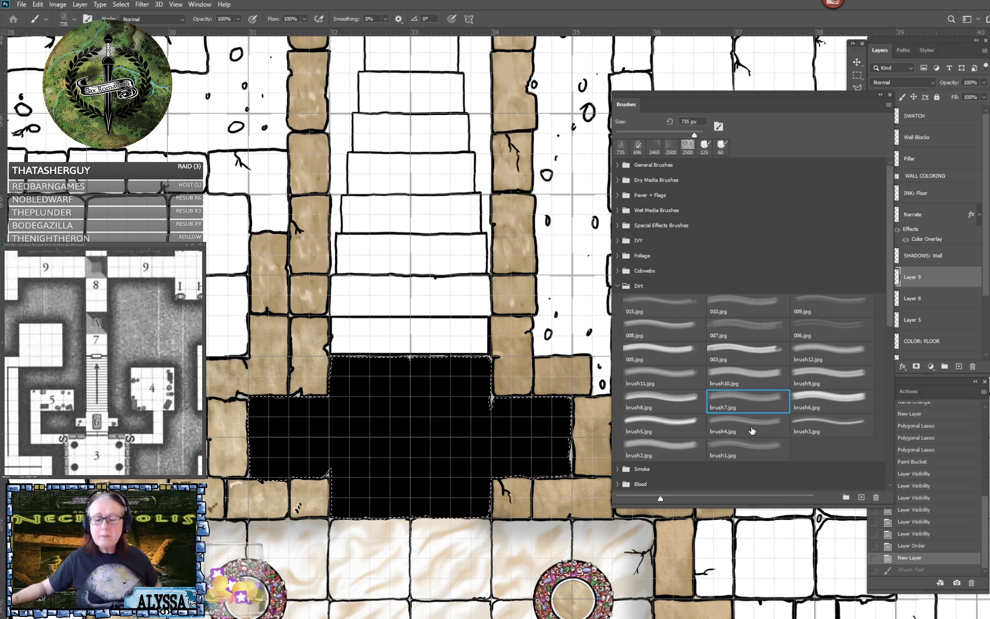
{"action": "left_click", "coordinate": [808, 404]}
{"action": "left_click", "coordinate": [427, 421]}
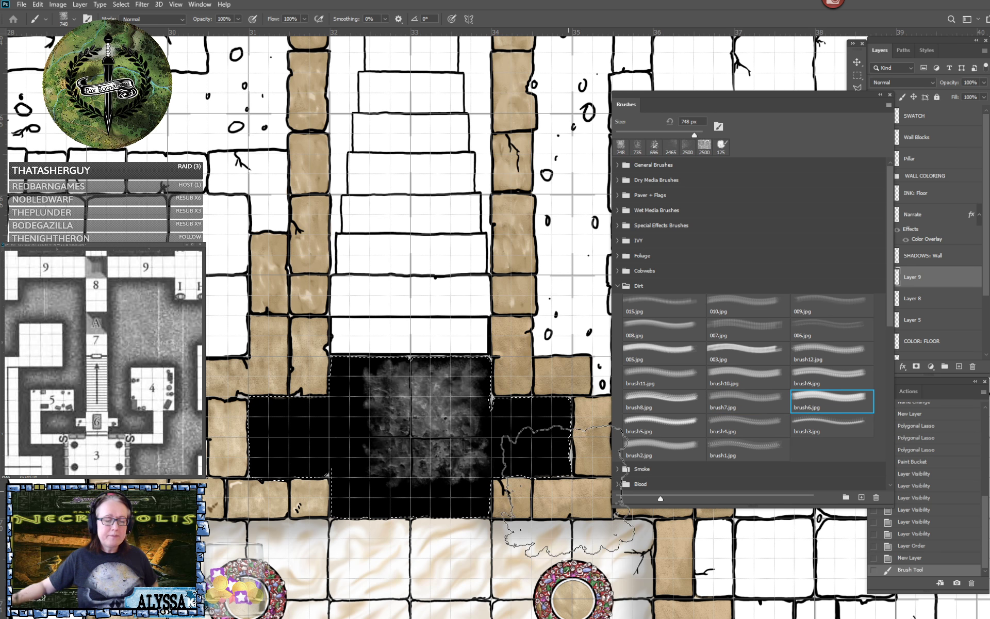
{"action": "key", "text": "ctrl+z"}
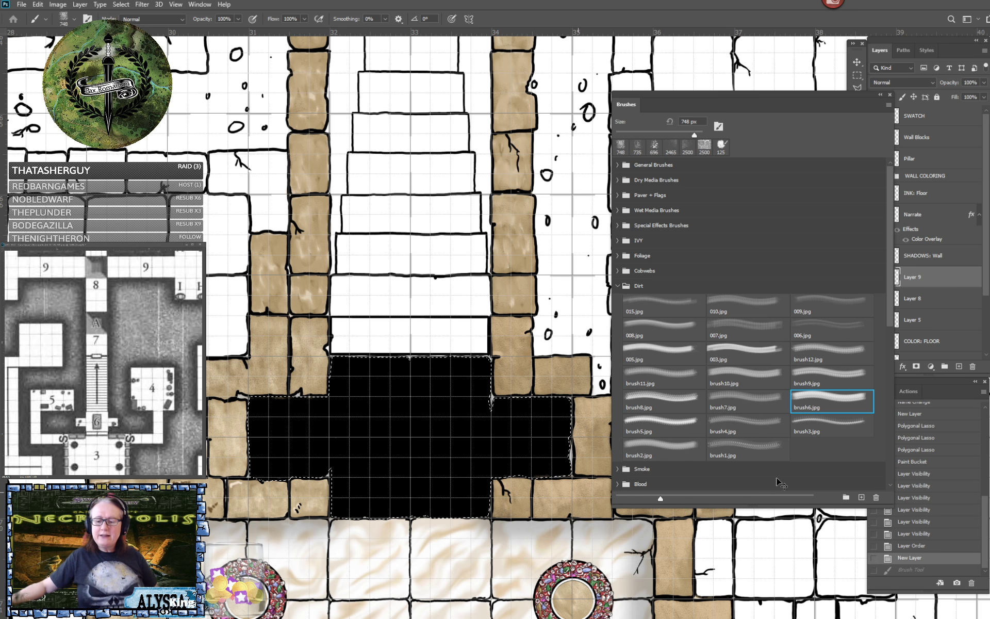
{"action": "left_click", "coordinate": [815, 423]}
{"action": "left_click", "coordinate": [516, 416]}
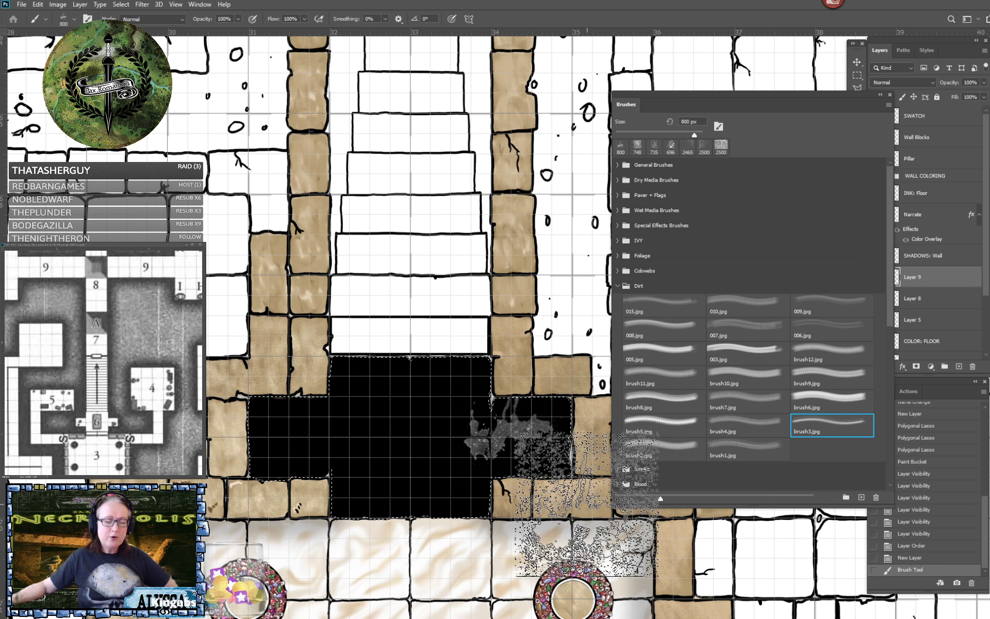
{"action": "key", "text": "ctrl+z"}
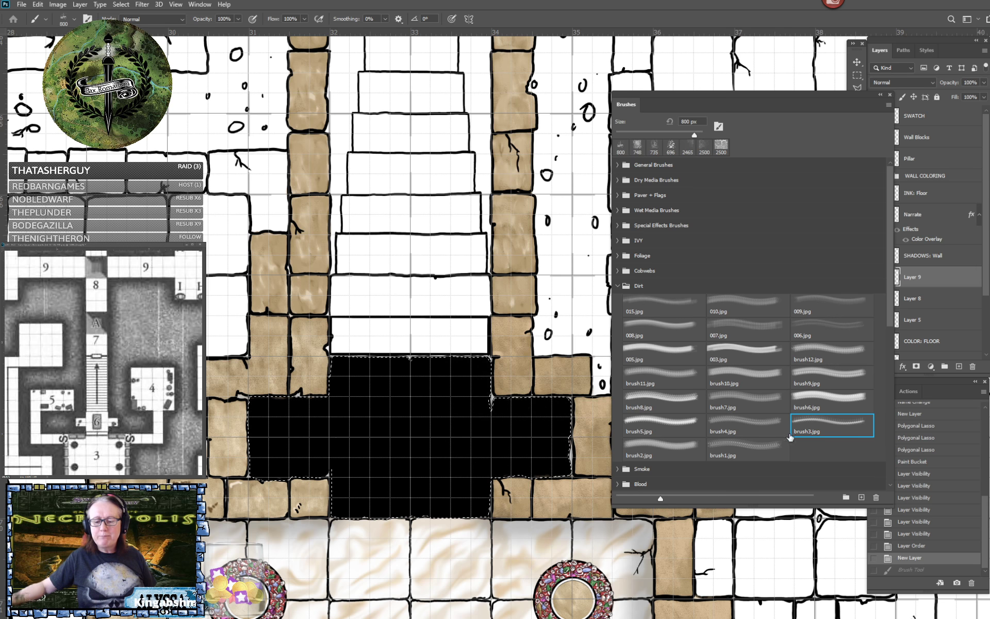
Test brush1.jpg at 744 px, then brush2.jpg and brush5.jpg at 800 px, on the black floor, removing each stamp.
{"action": "left_click", "coordinate": [728, 458]}
{"action": "left_click", "coordinate": [429, 432]}
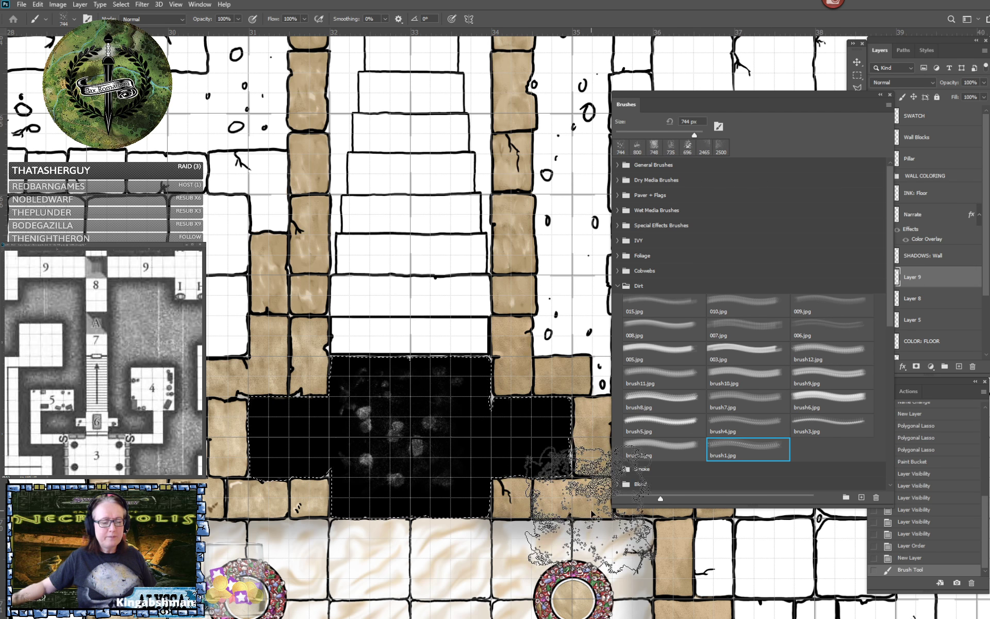
{"action": "left_click", "coordinate": [678, 450]}
{"action": "key", "text": "ctrl+z"}
{"action": "left_click", "coordinate": [413, 432]}
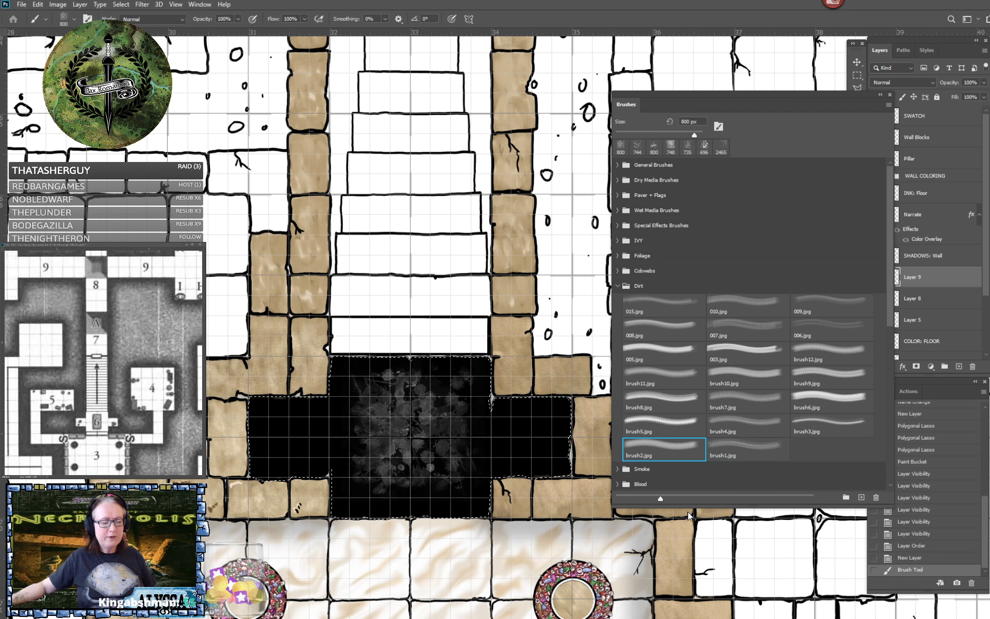
{"action": "left_click", "coordinate": [673, 431]}
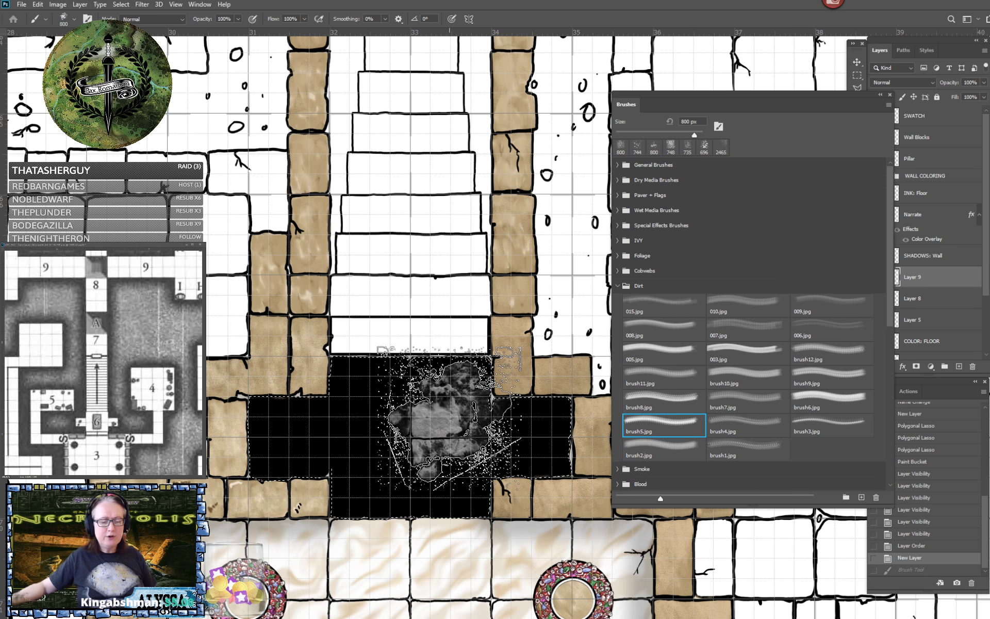
Test brush6.jpg at 748 px and brush7.jpg at 735 px again on the central floor area, undoing both stamps.
{"action": "left_click", "coordinate": [821, 400]}
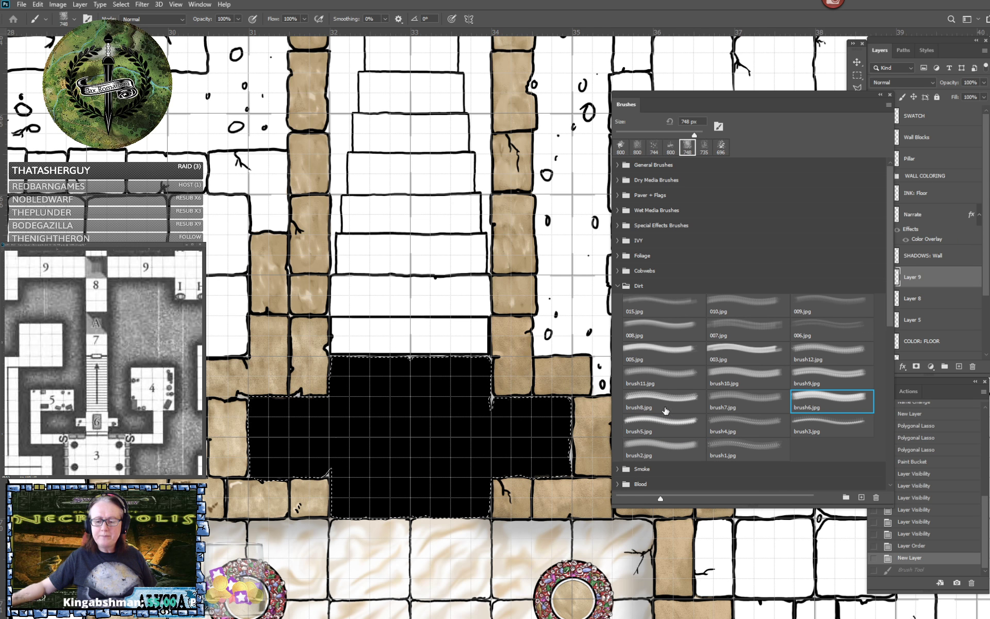
{"action": "left_click", "coordinate": [441, 401]}
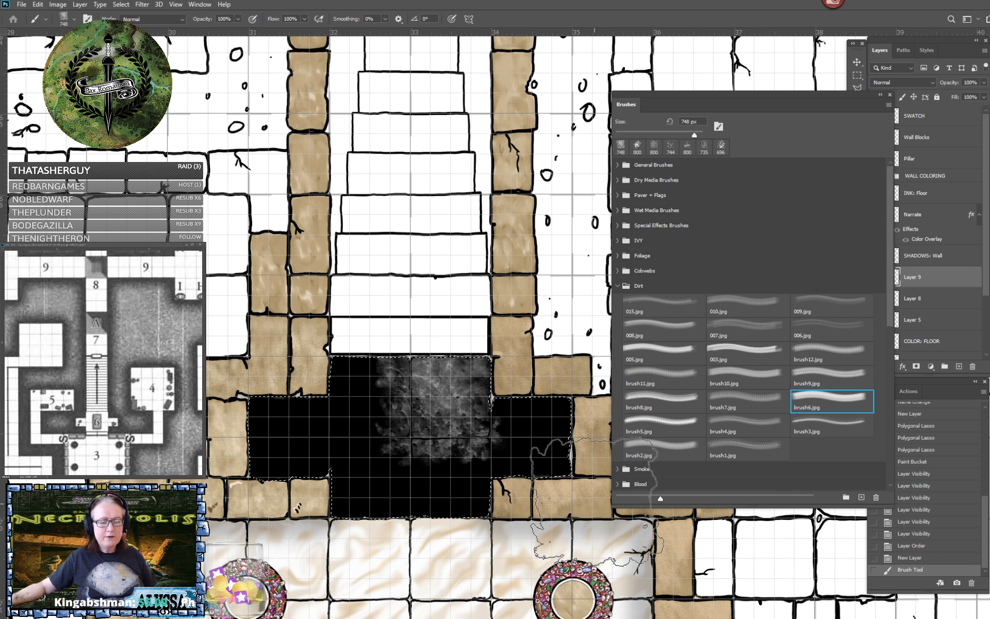
{"action": "key", "text": "ctrl+z"}
{"action": "left_click", "coordinate": [747, 400]}
{"action": "left_click", "coordinate": [407, 435]}
{"action": "key", "text": "ctrl+z"}
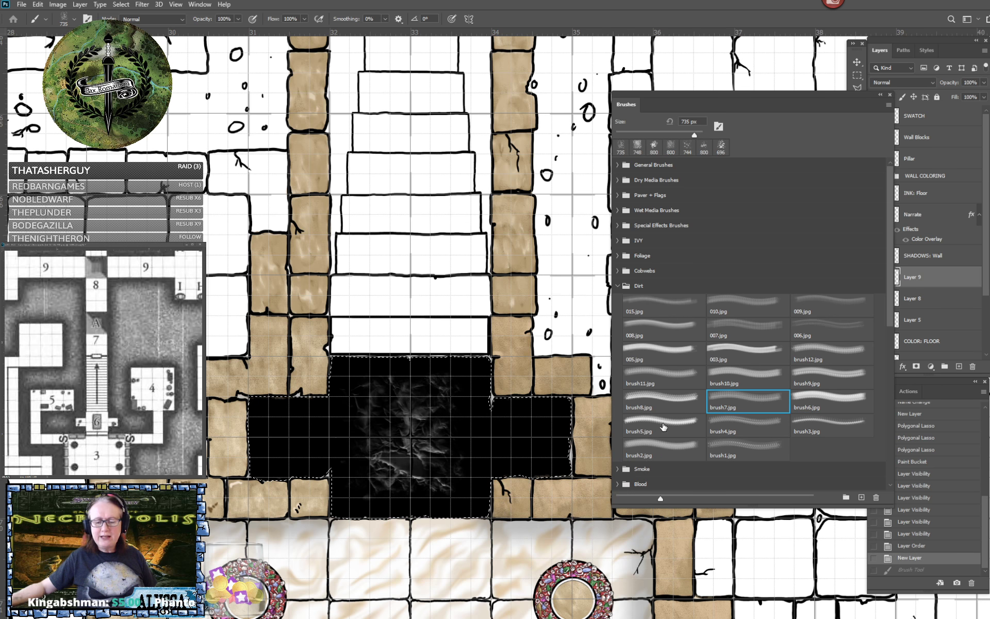
Compare stamps of brush8.jpg at 696 px and brush9.jpg at 800 px on the black floor, undoing both.
{"action": "left_click", "coordinate": [656, 400]}
{"action": "left_click", "coordinate": [435, 415]}
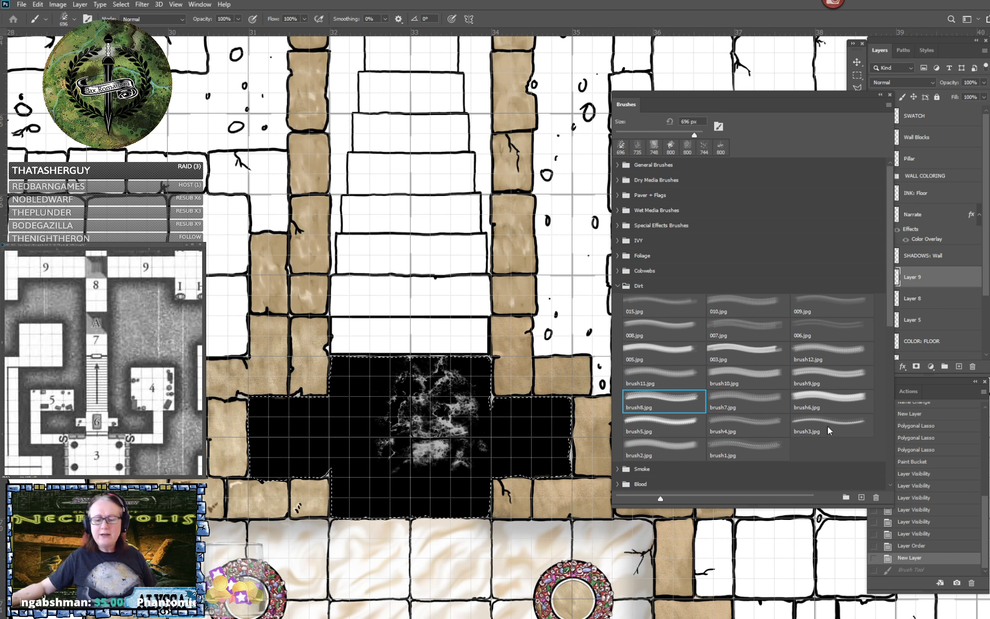
{"action": "left_click", "coordinate": [820, 384]}
{"action": "left_click", "coordinate": [438, 405]}
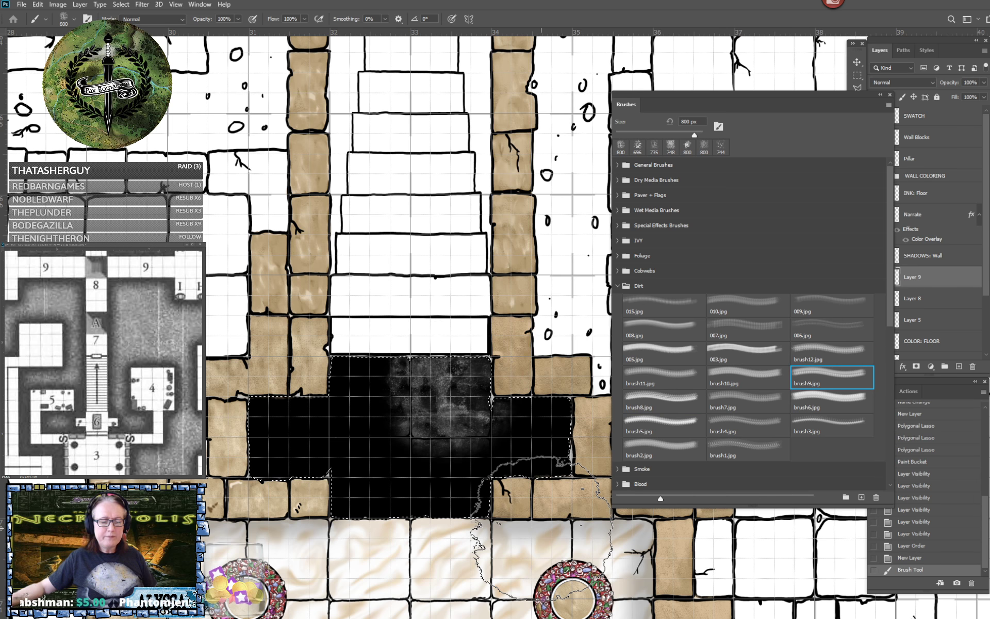
{"action": "key", "text": "ctrl+z"}
Compare stamps of brush10.jpg at 750 px and brush11.jpg at 717 px on the black floor, undoing both.
{"action": "left_click", "coordinate": [727, 382]}
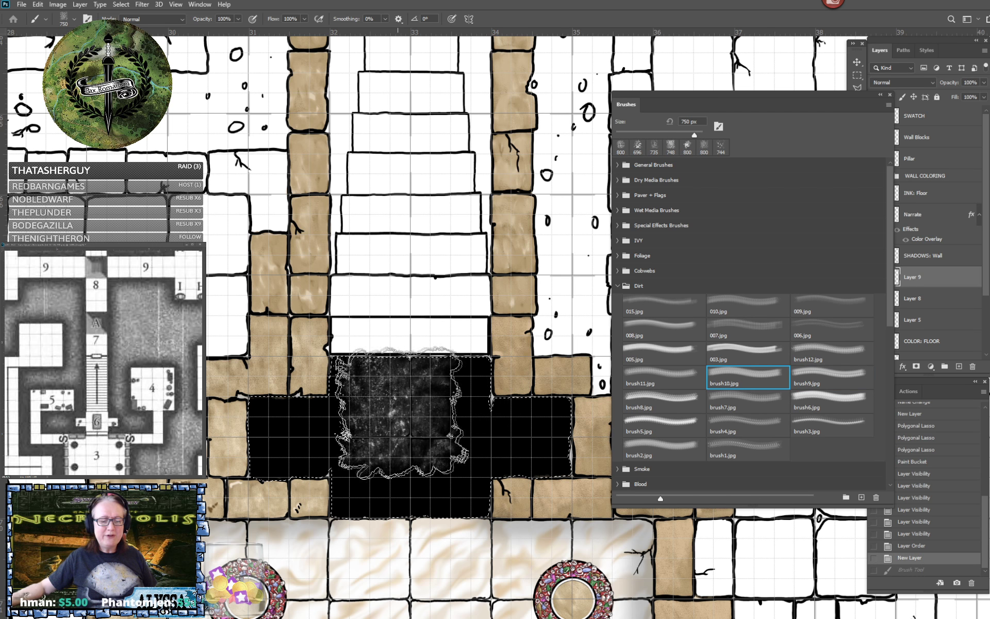
{"action": "key", "text": "ctrl+z"}
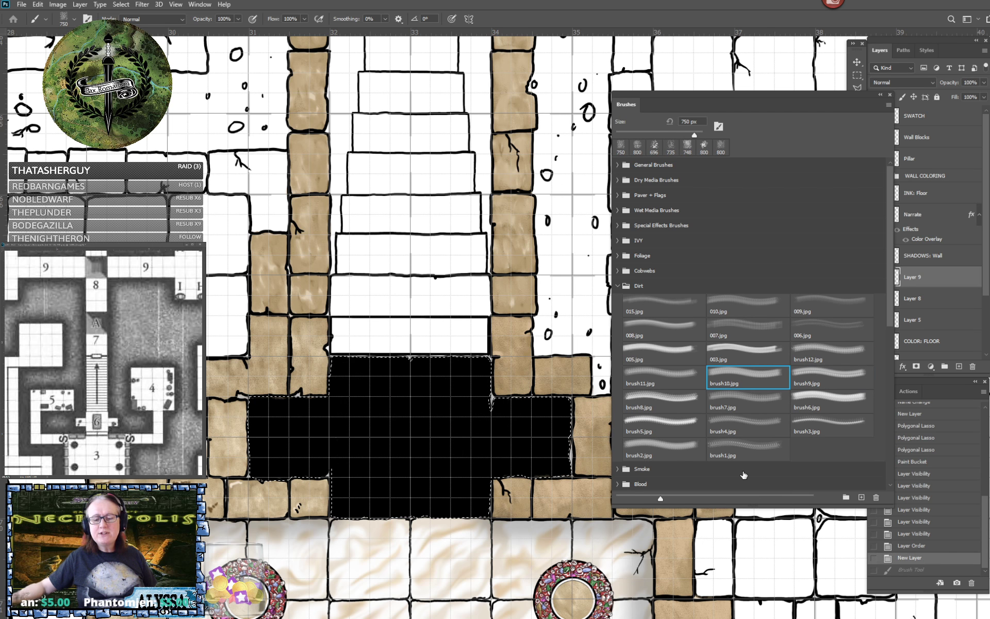
{"action": "left_click", "coordinate": [663, 374]}
{"action": "left_click", "coordinate": [497, 418]}
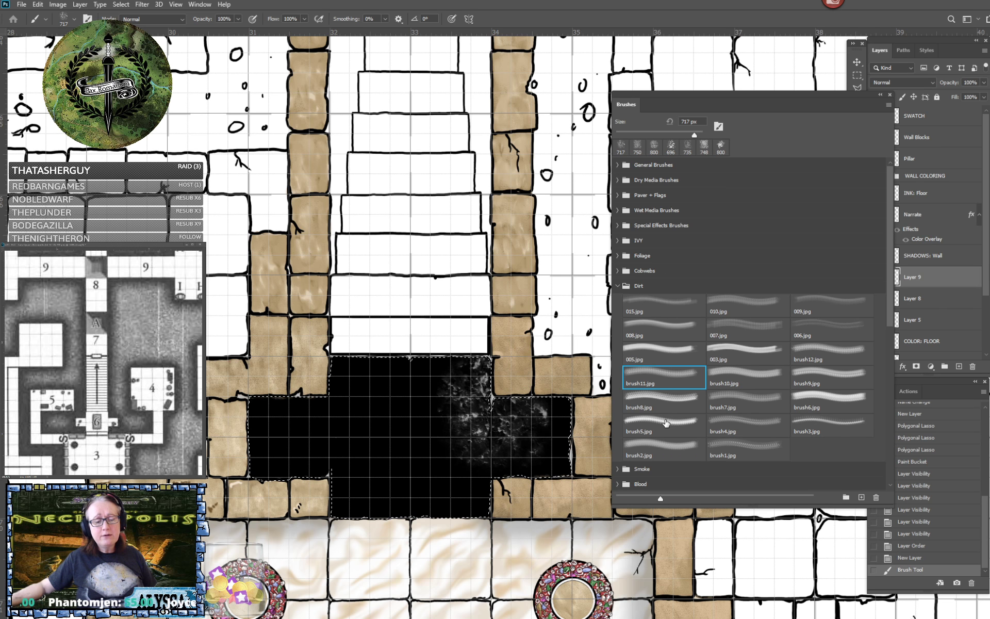
{"action": "key", "text": "ctrl+z"}
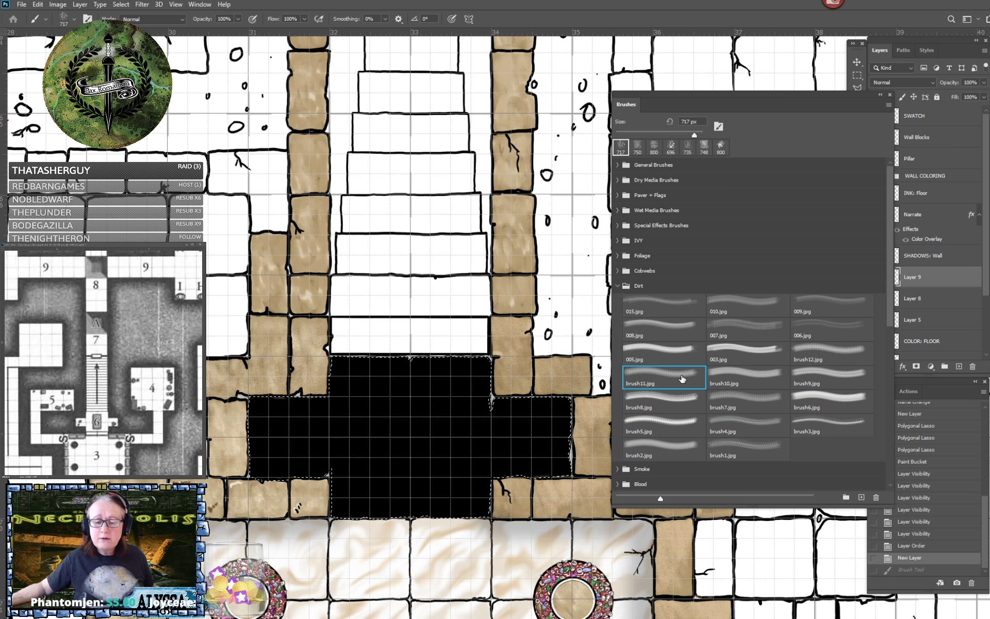
Rearrange the Dirt brushes so that brush11.jpg follows brush9.jpg and brush6.jpg follows brush10.jpg.
{"action": "mouse_move", "coordinate": [681, 375]}
{"action": "left_mouse_down"}
{"action": "mouse_move", "coordinate": [869, 371]}
{"action": "mouse_move", "coordinate": [840, 392]}
{"action": "left_mouse_up"}
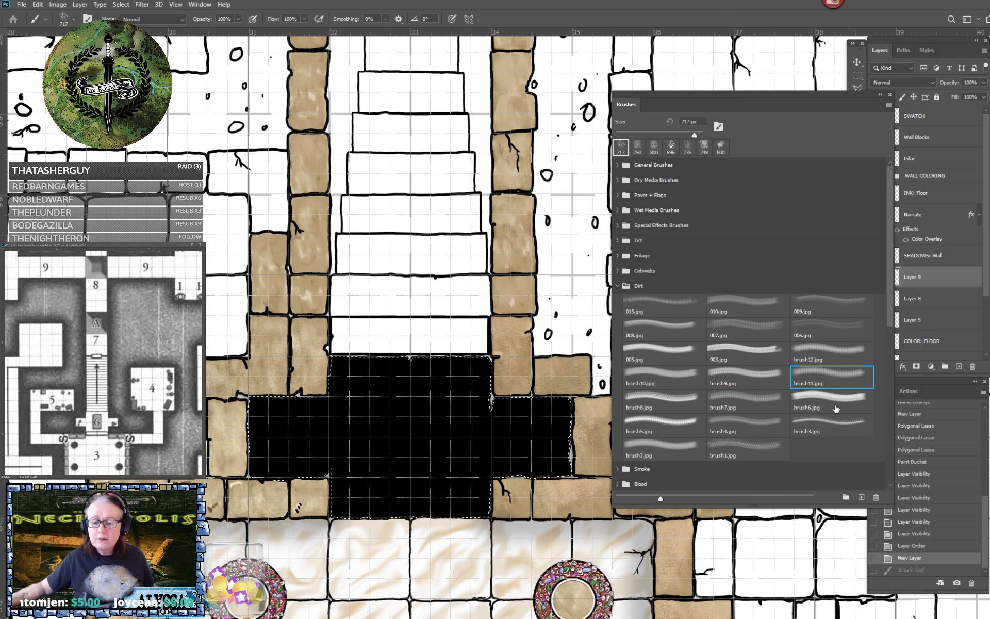
{"action": "left_click_drag", "start_coordinate": [823, 405], "coordinate": [714, 384]}
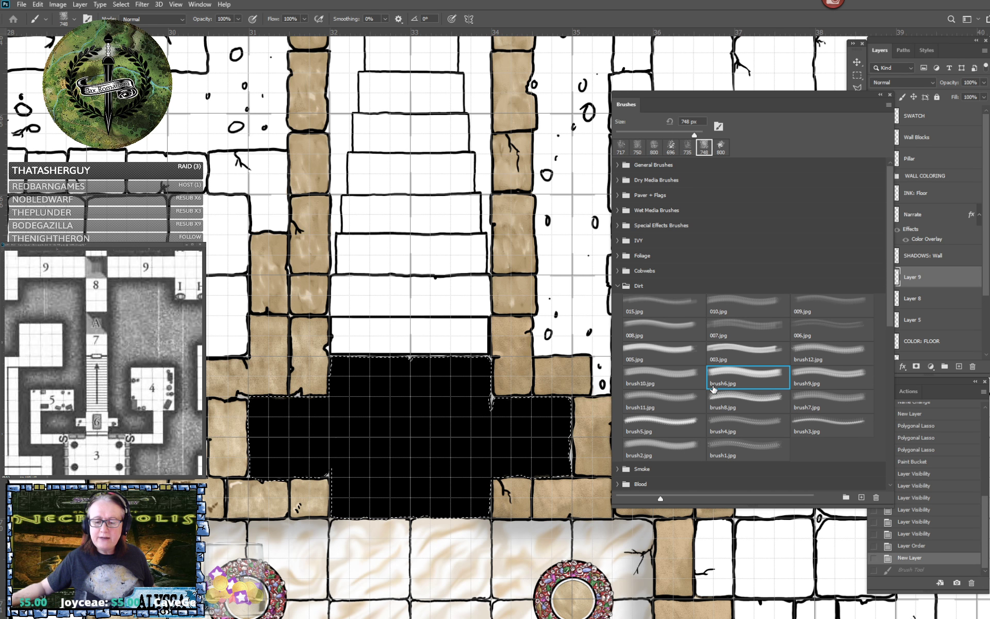
{"action": "left_click", "coordinate": [671, 382]}
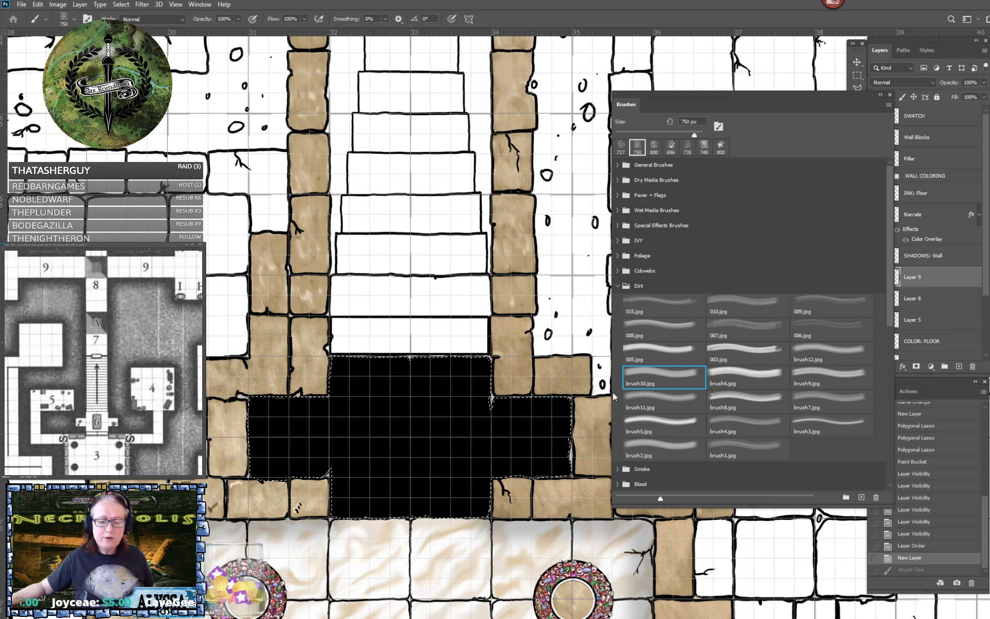
Try a stamp of brush12.jpg at 718 px on the black floor and undo it.
{"action": "left_click", "coordinate": [846, 350]}
{"action": "left_click", "coordinate": [470, 425]}
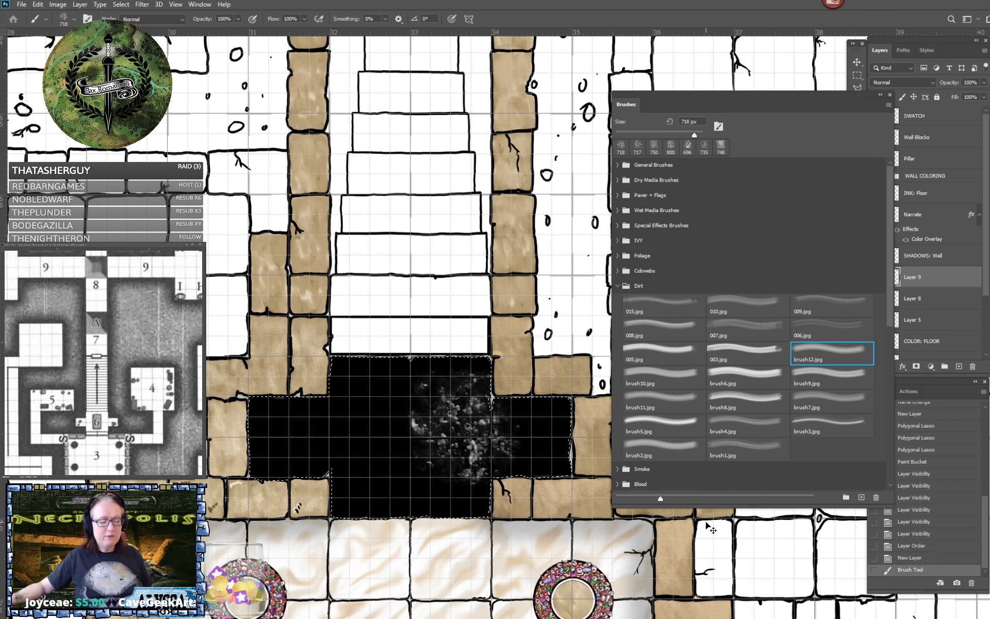
{"action": "key", "text": "ctrl+z"}
Try 003.jpg at 2500 px in several positions over the black floor, undoing the trial stamps and keeping the final one.
{"action": "left_click", "coordinate": [733, 352]}
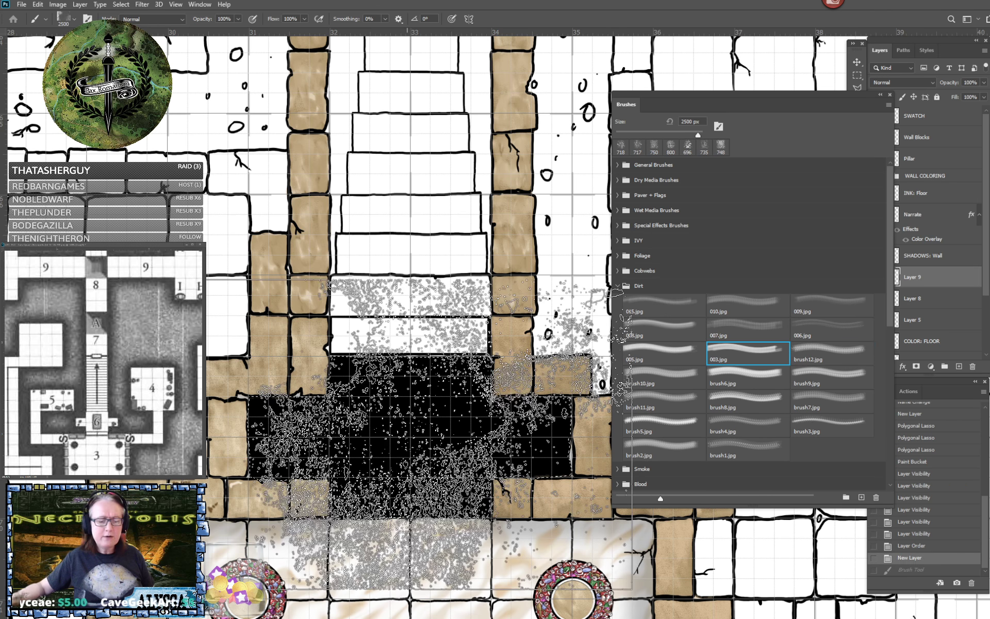
{"action": "left_click", "coordinate": [441, 433]}
{"action": "key", "text": "ctrl+z"}
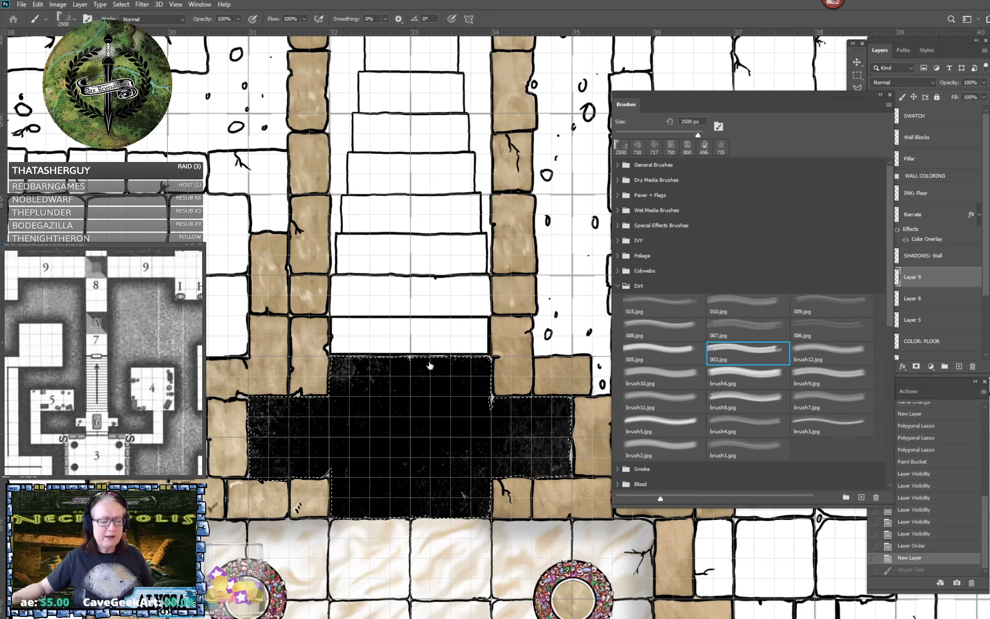
{"action": "left_click", "coordinate": [343, 343]}
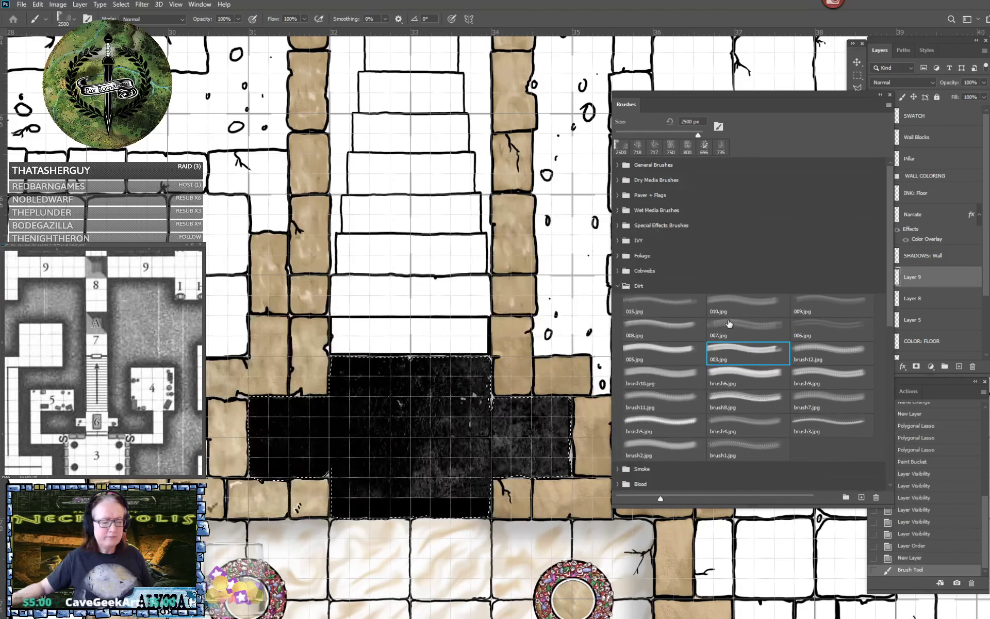
{"action": "key", "text": "ctrl+z"}
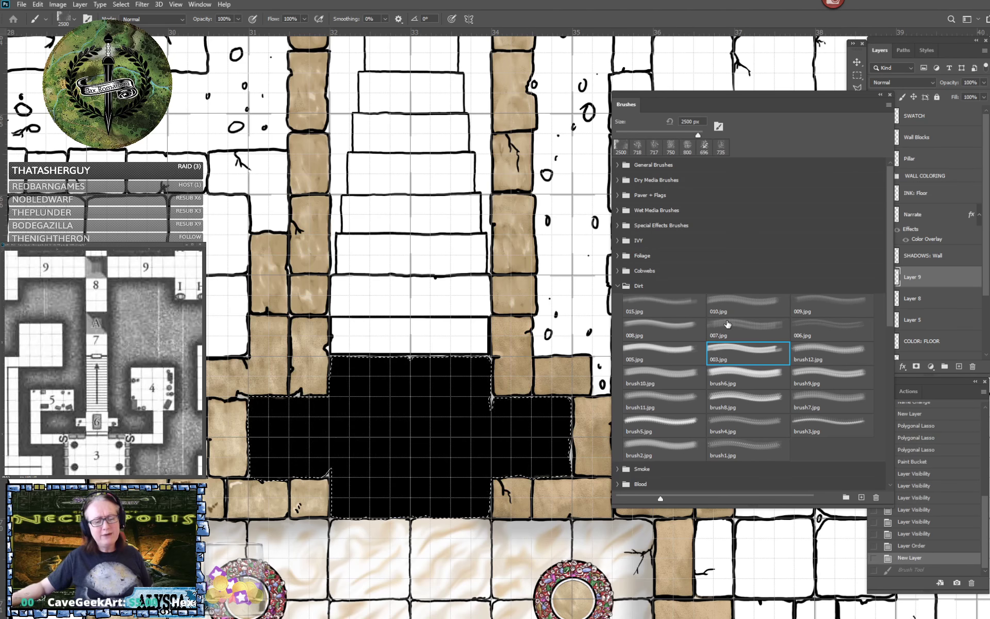
{"action": "key", "text": "ctrl+shift+z"}
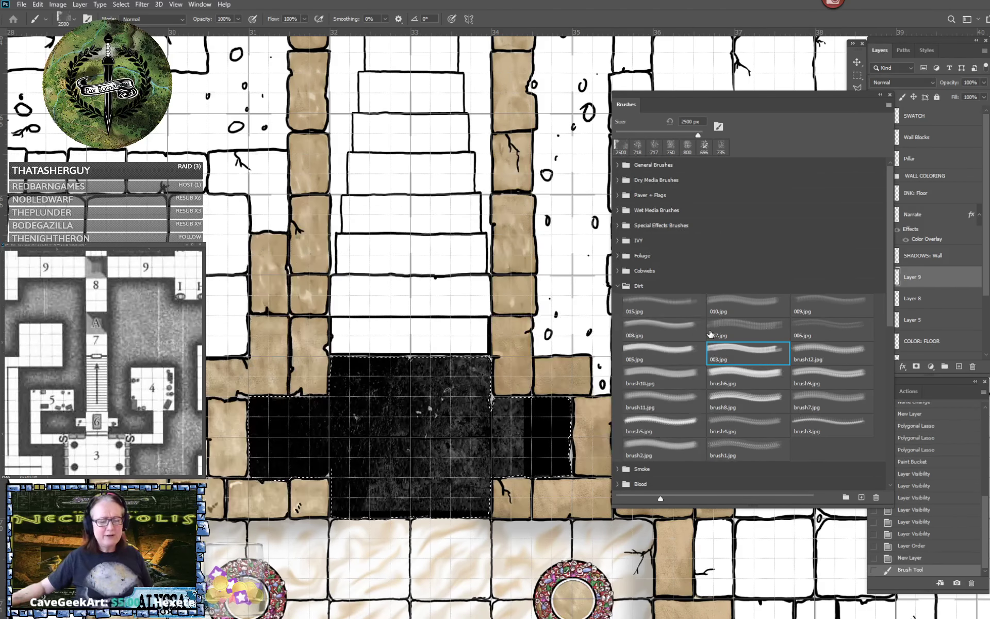
{"action": "key", "text": "ctrl+z"}
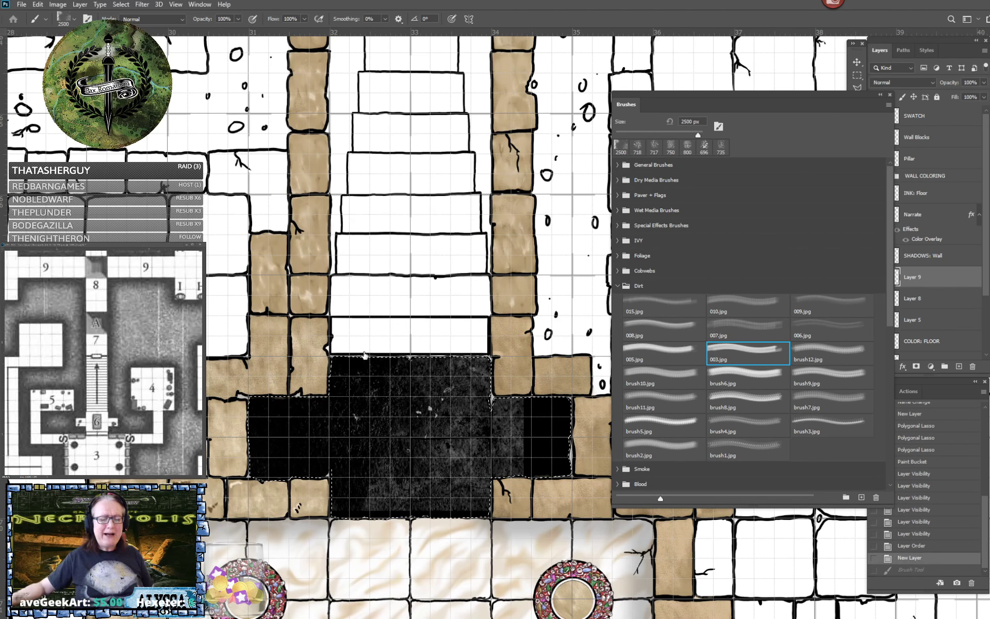
{"action": "left_click", "coordinate": [356, 378]}
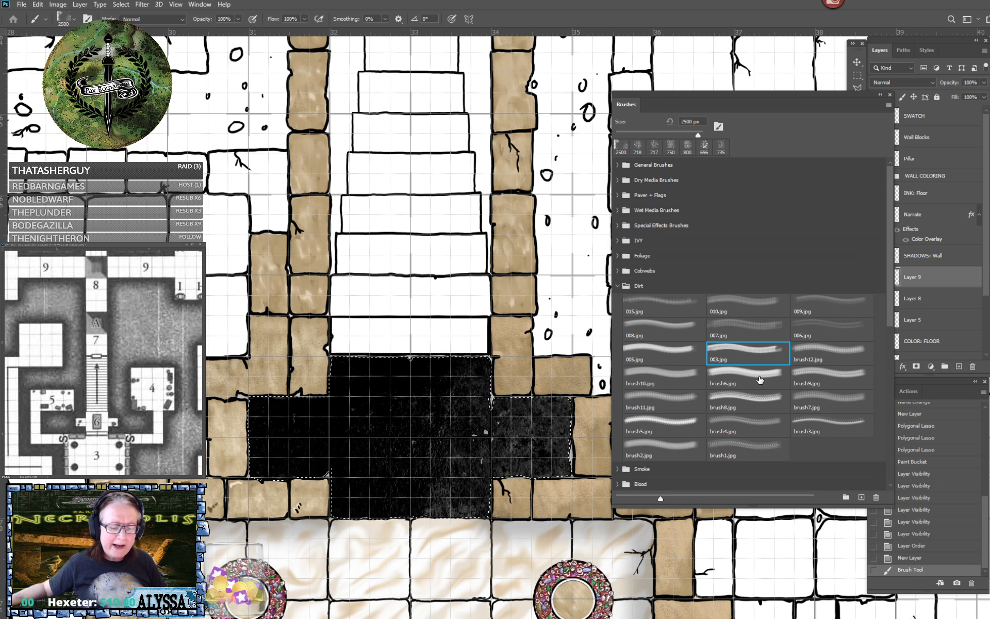
Try 005.jpg at 2500 px with its tip rotated to 179° on the black floor, and undo the stamp.
{"action": "key", "text": "ctrl+plus"}
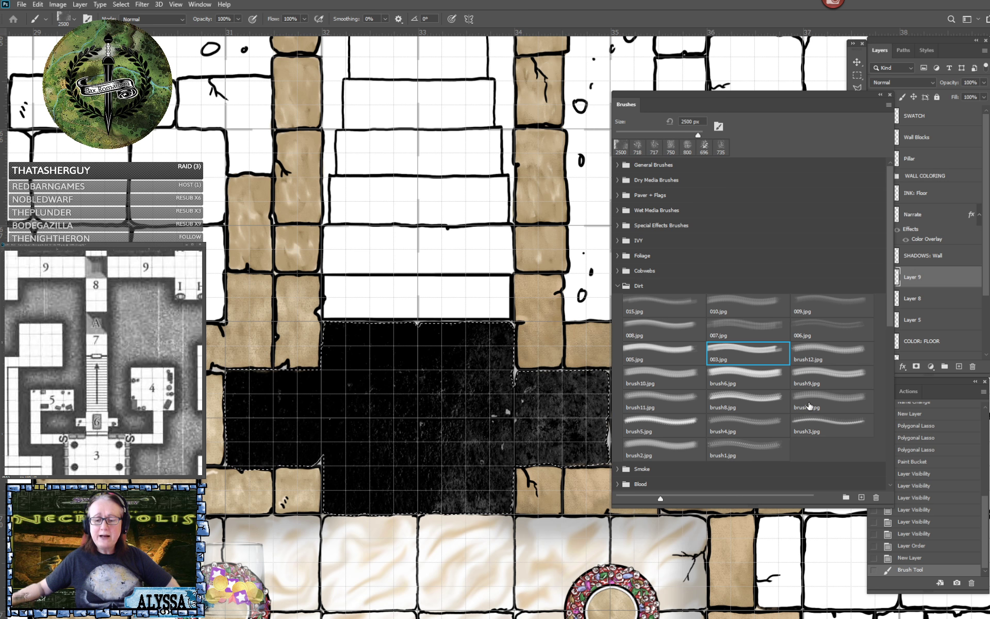
{"action": "left_click", "coordinate": [661, 351]}
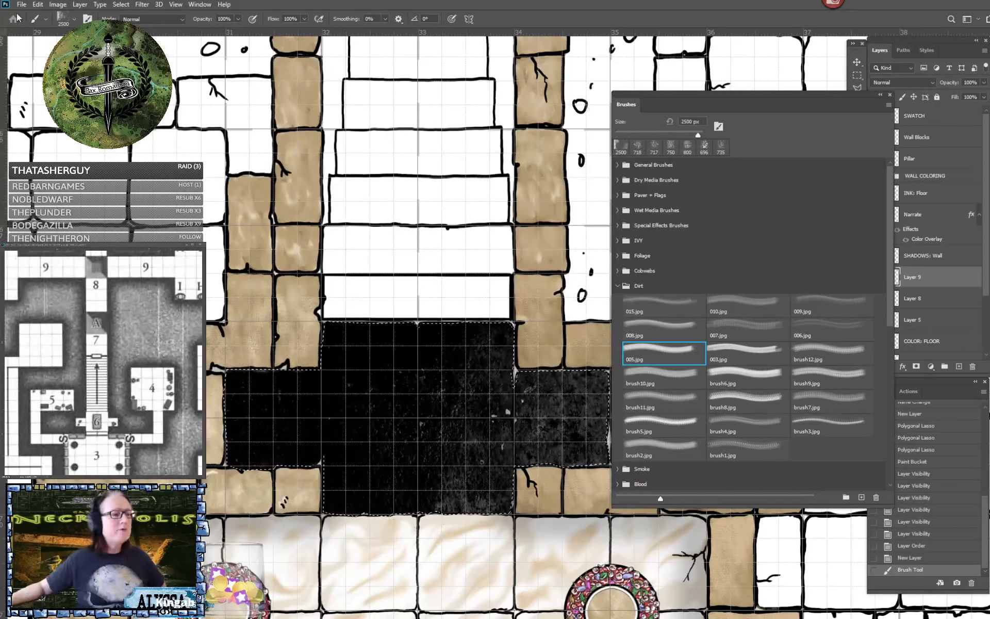
{"action": "left_click", "coordinate": [74, 20]}
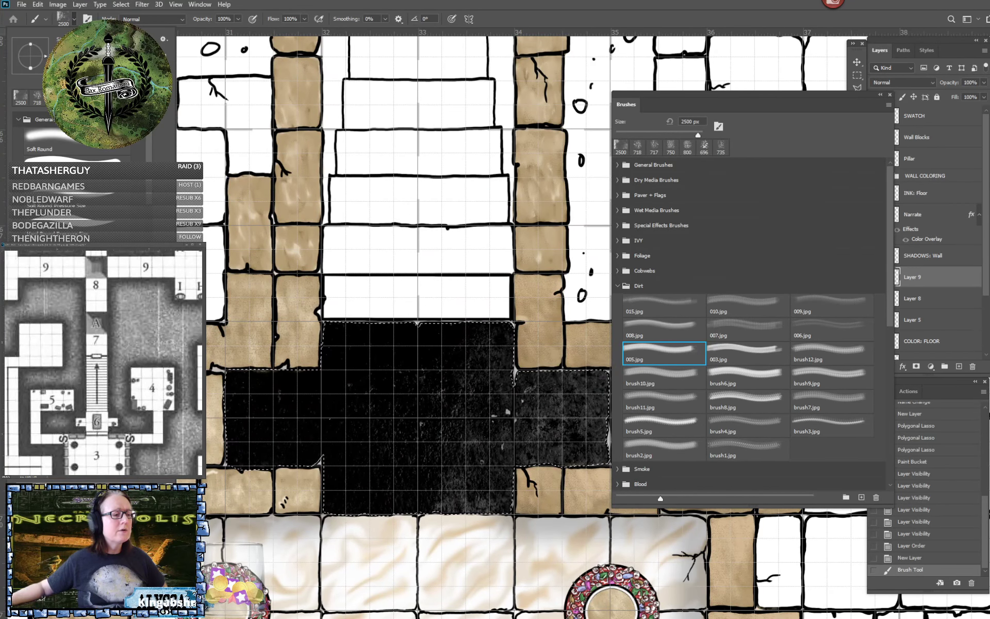
{"action": "mouse_move", "coordinate": [46, 57]}
{"action": "left_mouse_down"}
{"action": "mouse_move", "coordinate": [14, 73]}
{"action": "mouse_move", "coordinate": [2, 58]}
{"action": "left_mouse_up"}
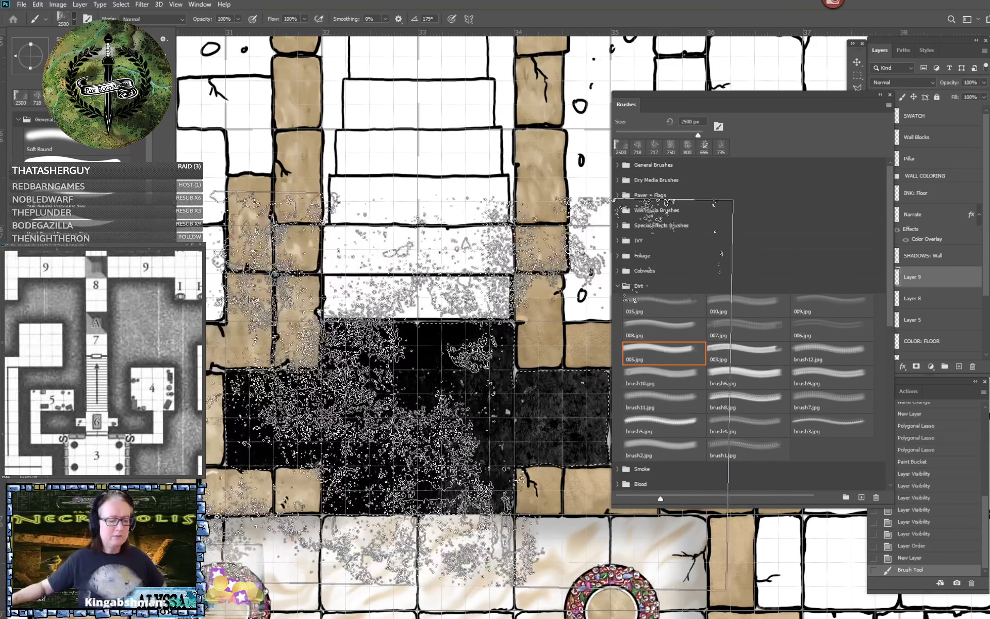
{"action": "left_click", "coordinate": [407, 390]}
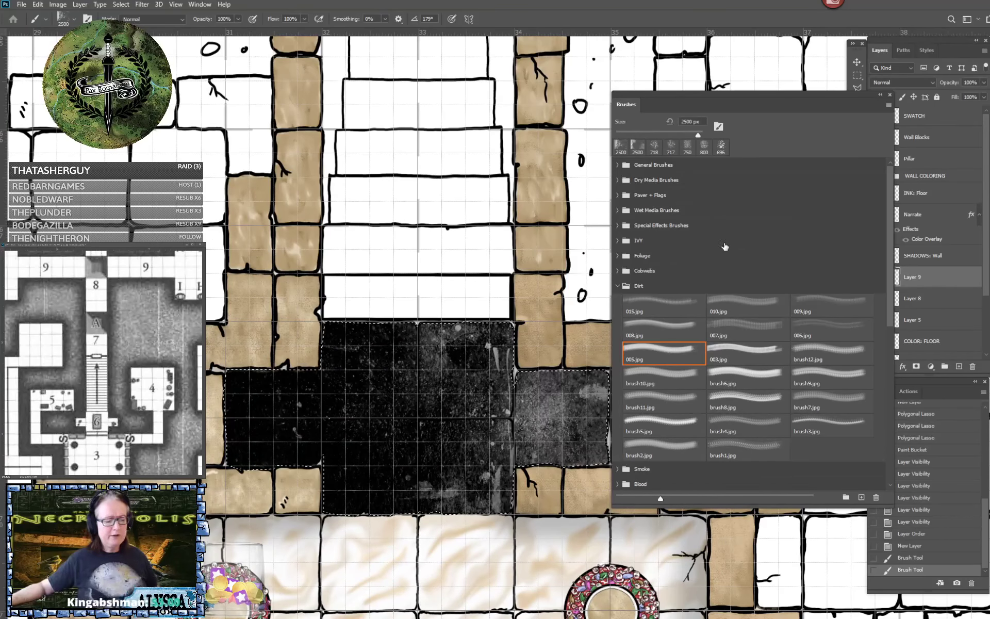
{"action": "key", "text": "ctrl+z"}
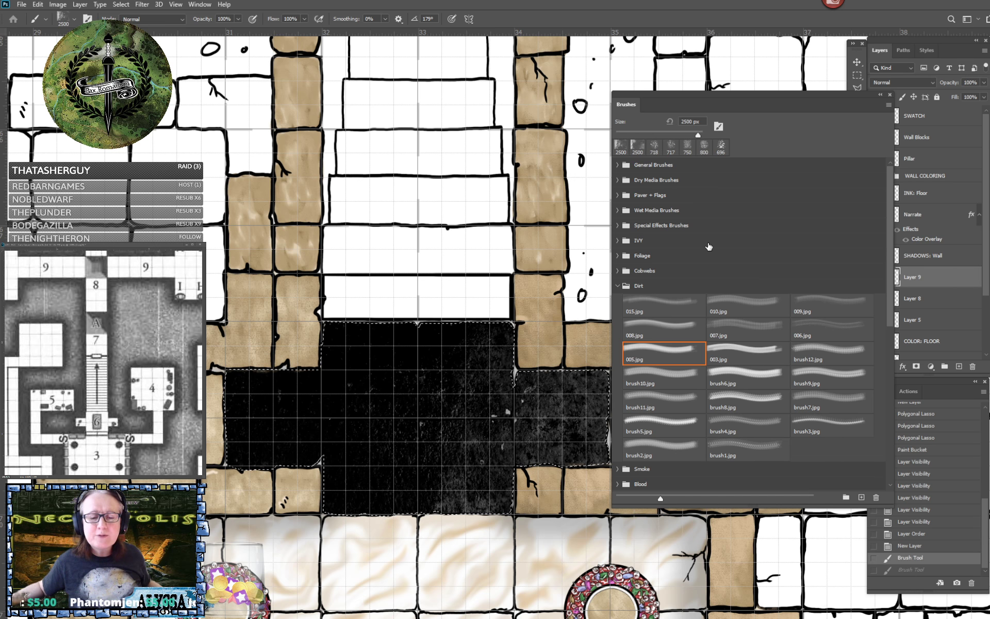
Look through the Special Effects Brushes, 20 Stone Brushes and remaining brush groups for a stone texture, collapsing the stone group.
{"action": "left_click", "coordinate": [617, 227]}
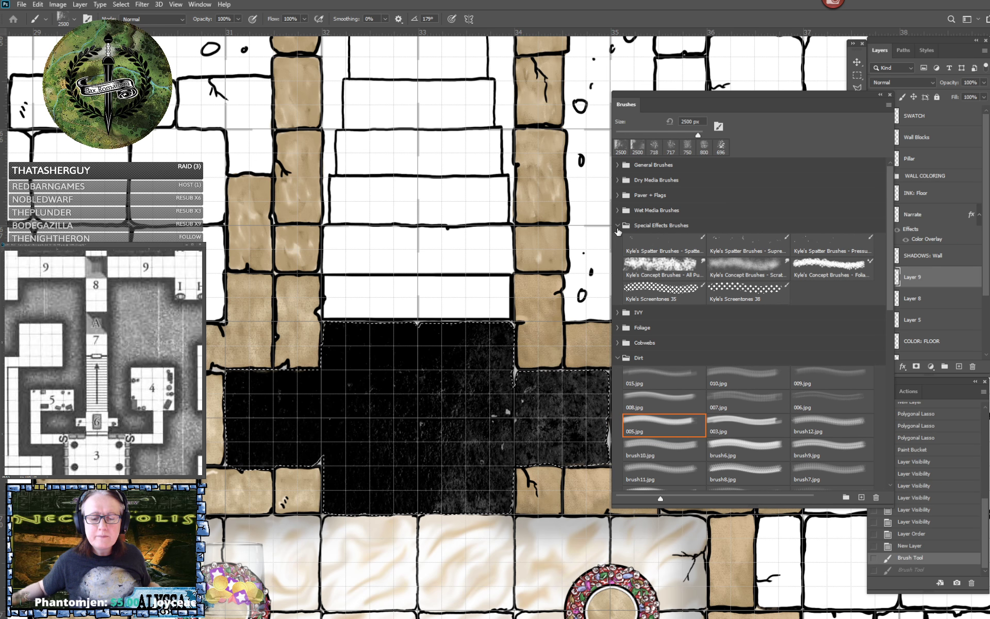
{"action": "left_click", "coordinate": [617, 226]}
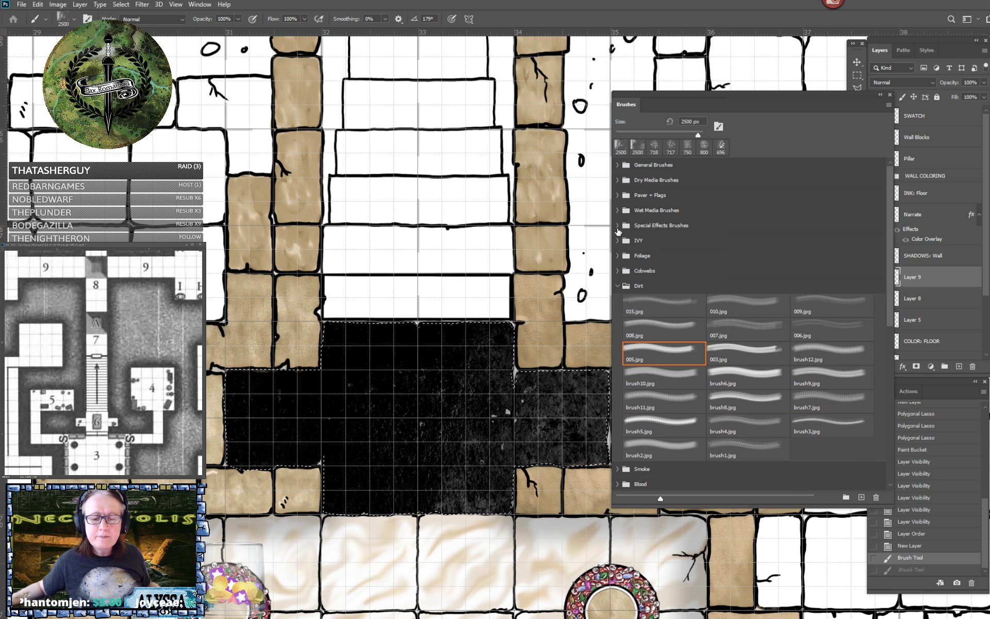
{"action": "scroll", "coordinate": [683, 266], "scroll_direction": "down", "scroll_amount": 1}
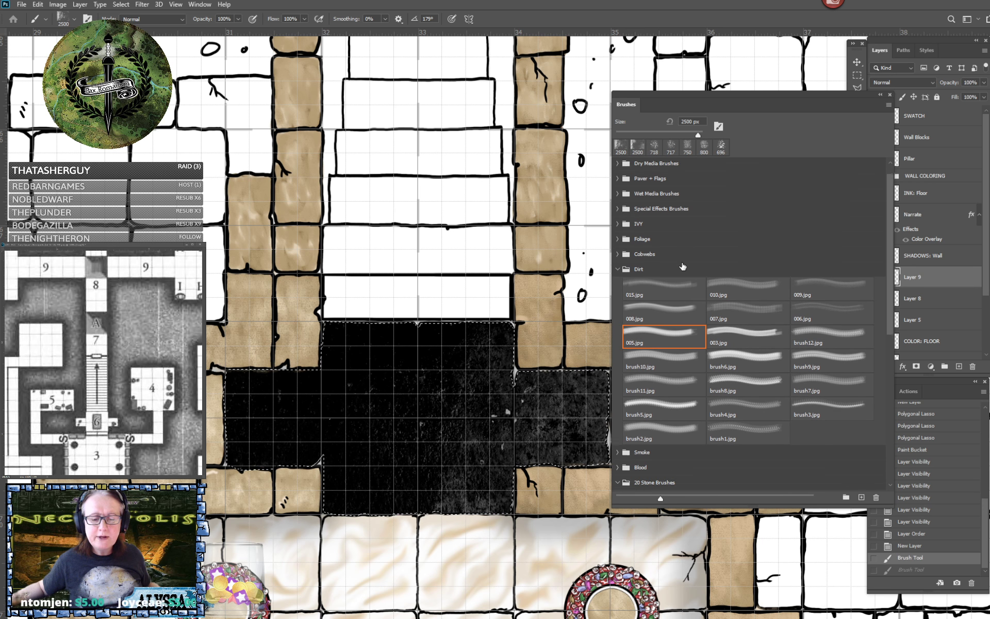
{"action": "scroll", "coordinate": [683, 266], "scroll_direction": "down", "scroll_amount": 5}
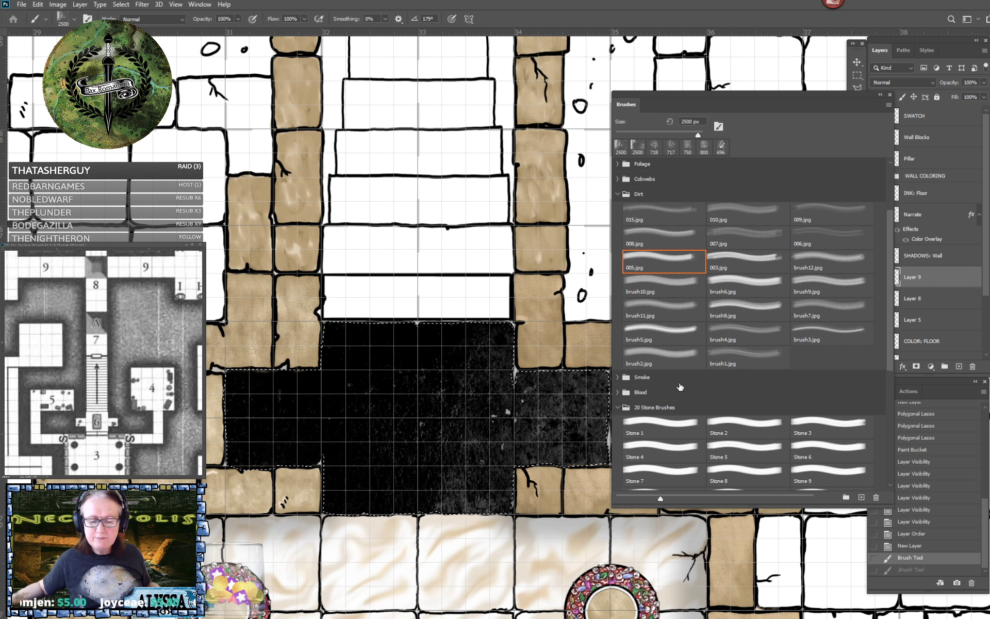
{"action": "scroll", "coordinate": [750, 402], "scroll_direction": "down", "scroll_amount": 2}
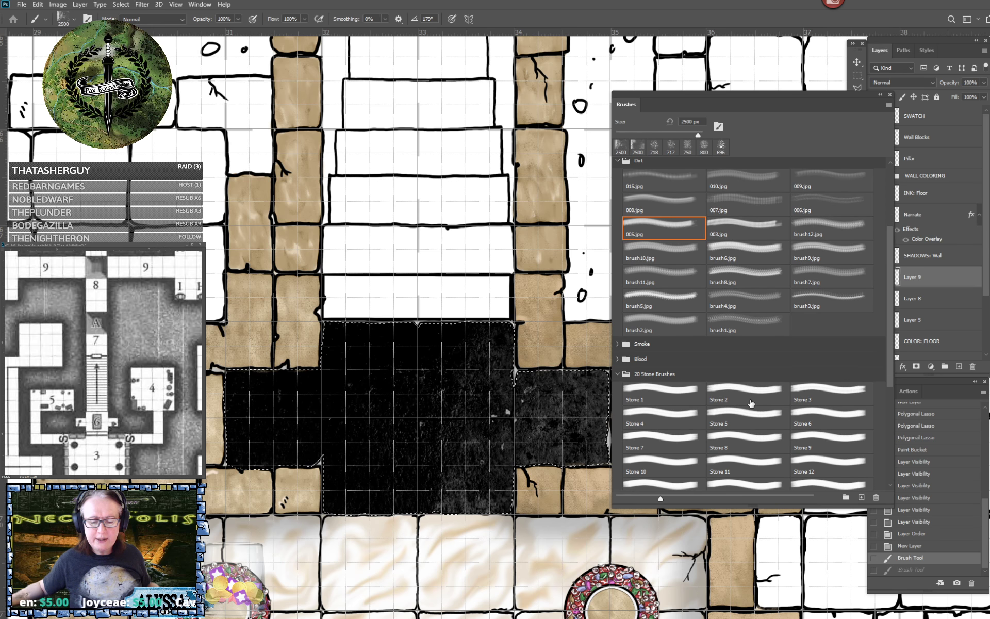
{"action": "scroll", "coordinate": [751, 402], "scroll_direction": "down", "scroll_amount": 5}
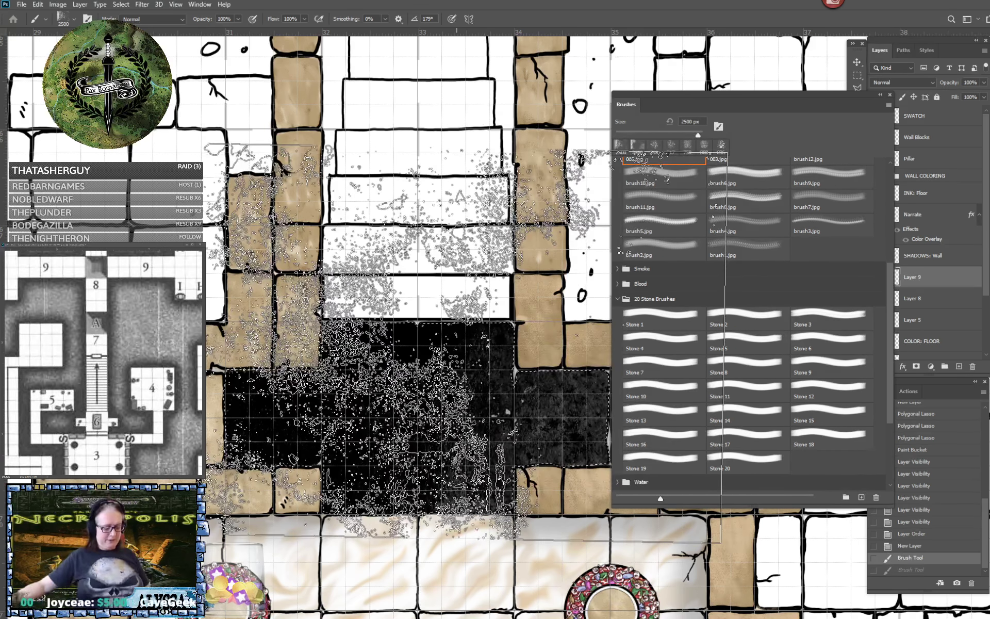
{"action": "left_click", "coordinate": [618, 299]}
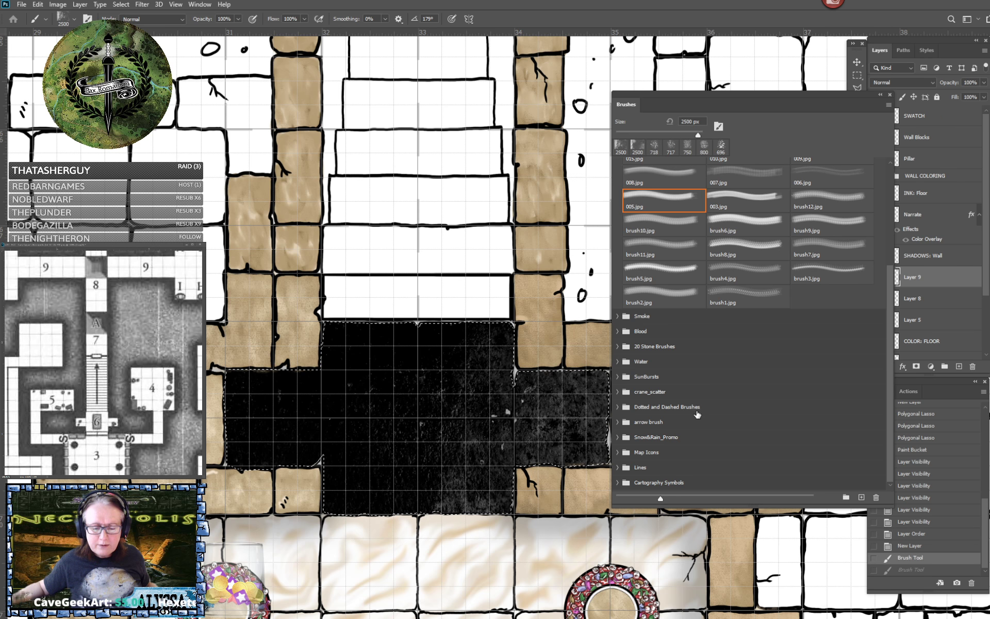
{"action": "scroll", "coordinate": [696, 412], "scroll_direction": "up", "scroll_amount": 1}
{"action": "scroll", "coordinate": [696, 412], "scroll_direction": "up", "scroll_amount": 5}
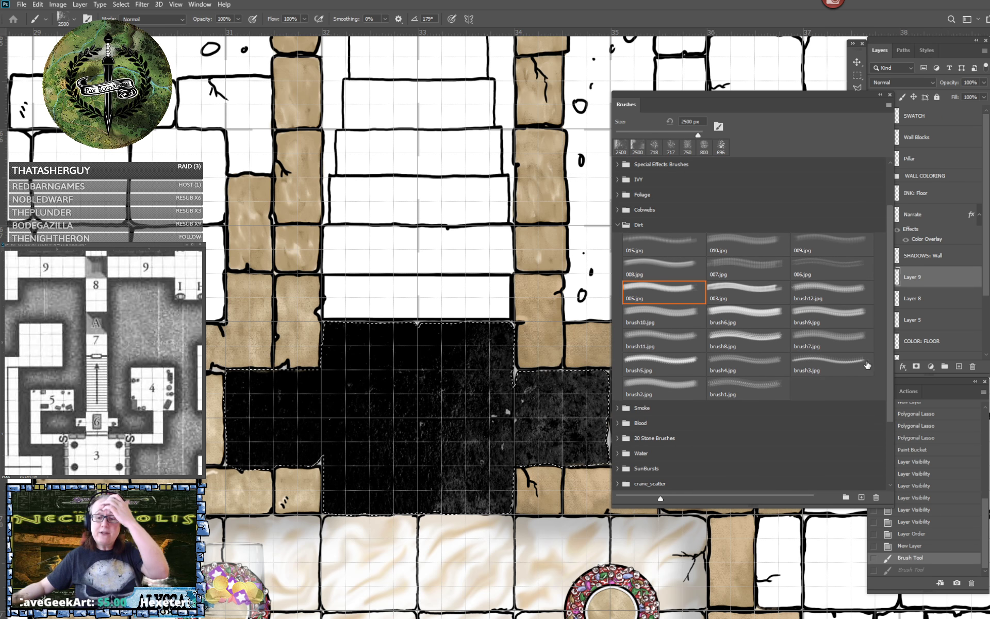
At 500 px, stamp brush7.jpg on the floor's left arm and brush8.jpg on the lower-left and upper-right of its central area.
{"action": "left_click", "coordinate": [841, 341]}
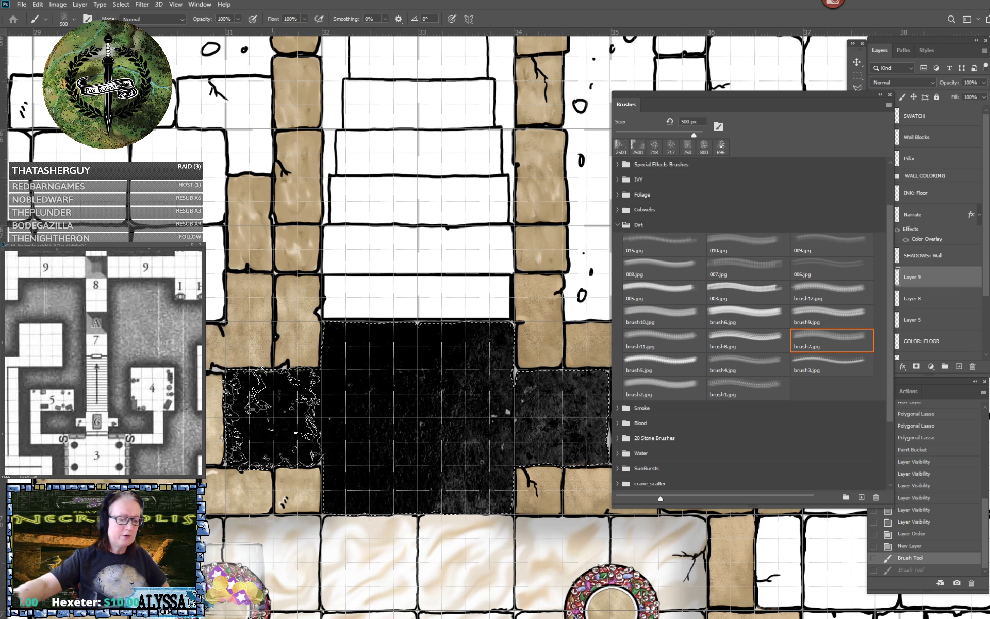
{"action": "left_click", "coordinate": [272, 417]}
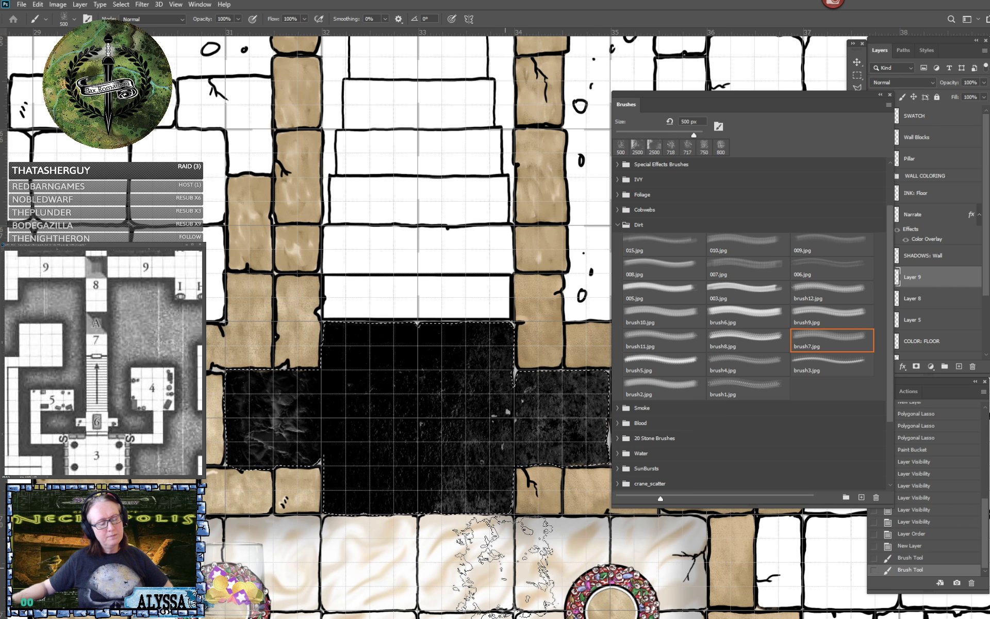
{"action": "left_click", "coordinate": [744, 340]}
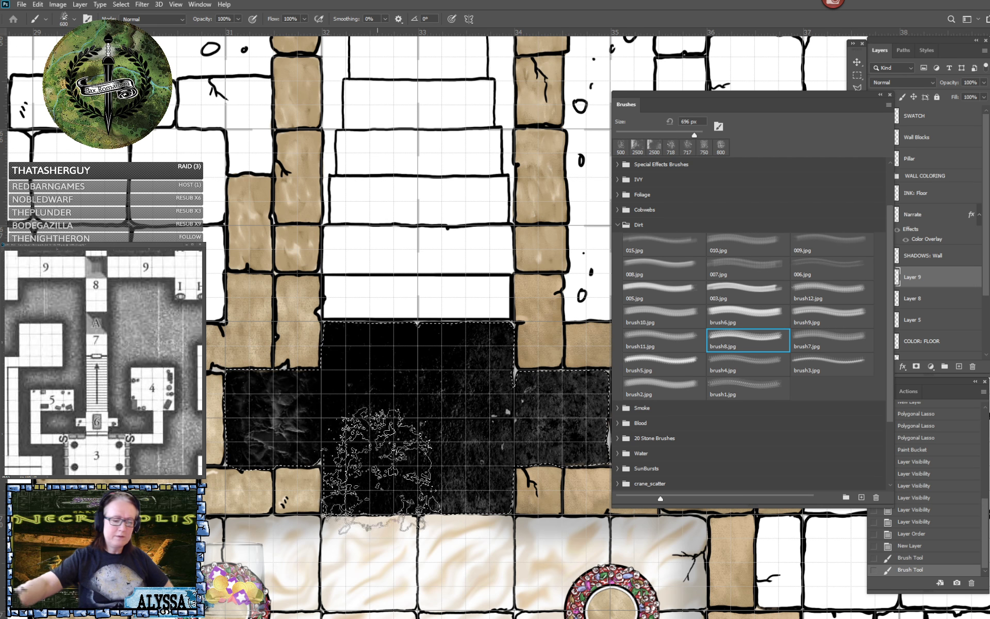
{"action": "key", "text": "bracketleft"}
{"action": "key", "text": "bracketleft"}
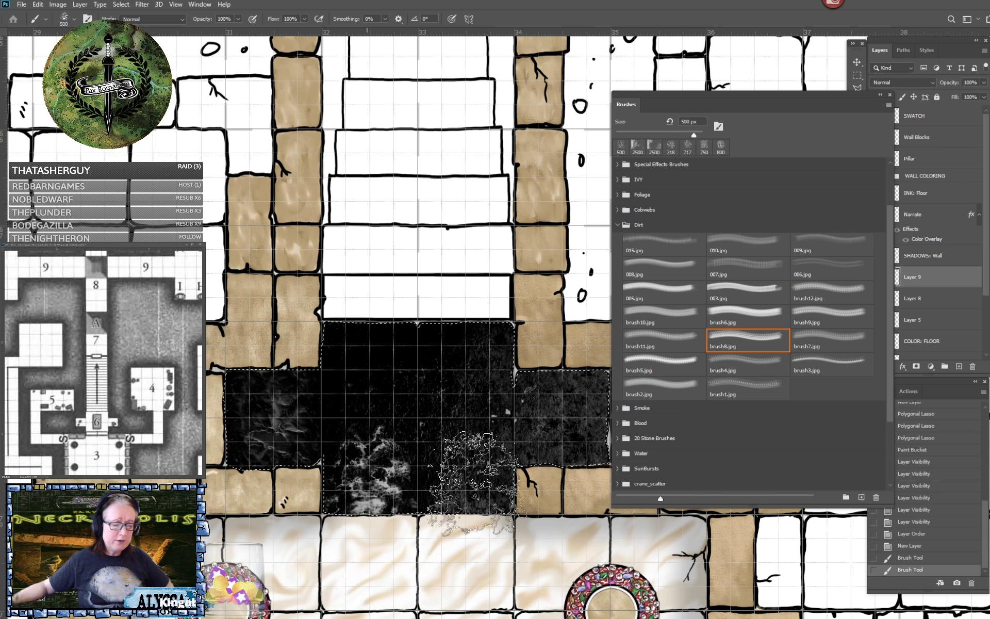
{"action": "left_click_drag", "start_coordinate": [472, 483], "coordinate": [569, 492]}
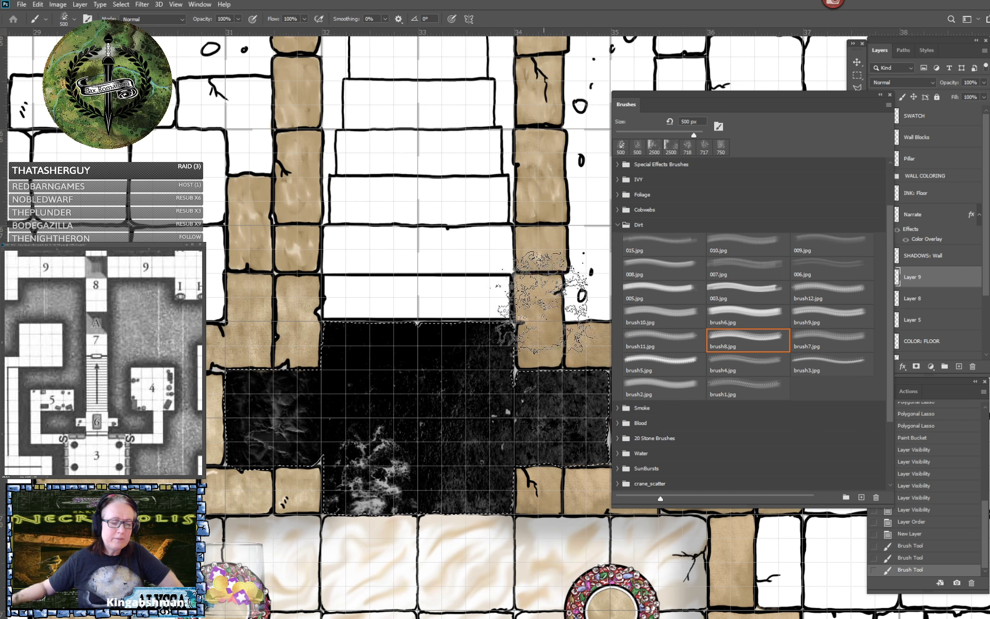
{"action": "left_click", "coordinate": [485, 336]}
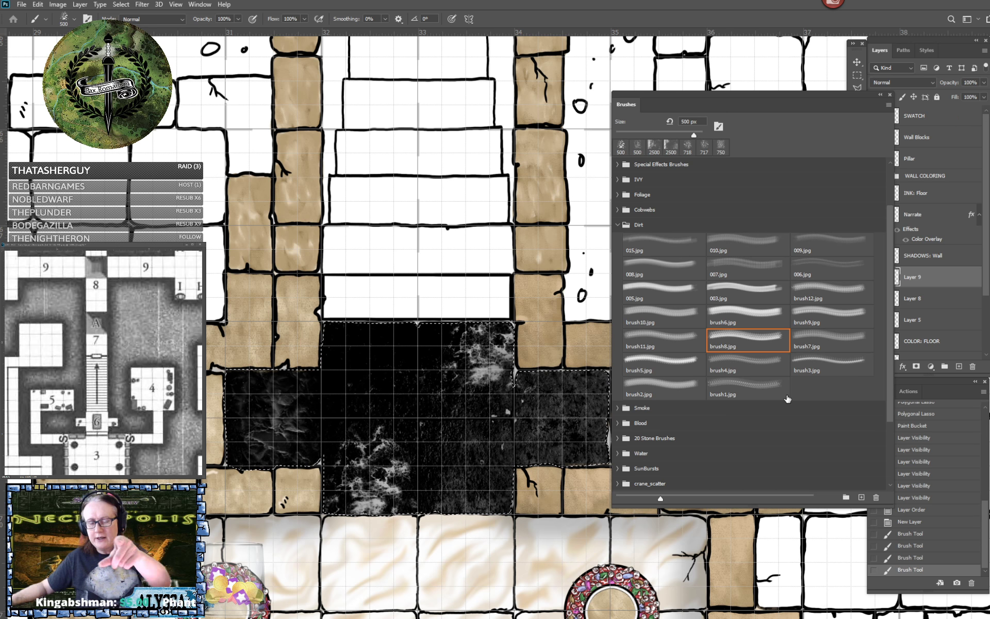
Stamp brush11.jpg at 717 px on the upper-left of the central floor, and swap the foreground and background colours.
{"action": "left_click", "coordinate": [664, 343]}
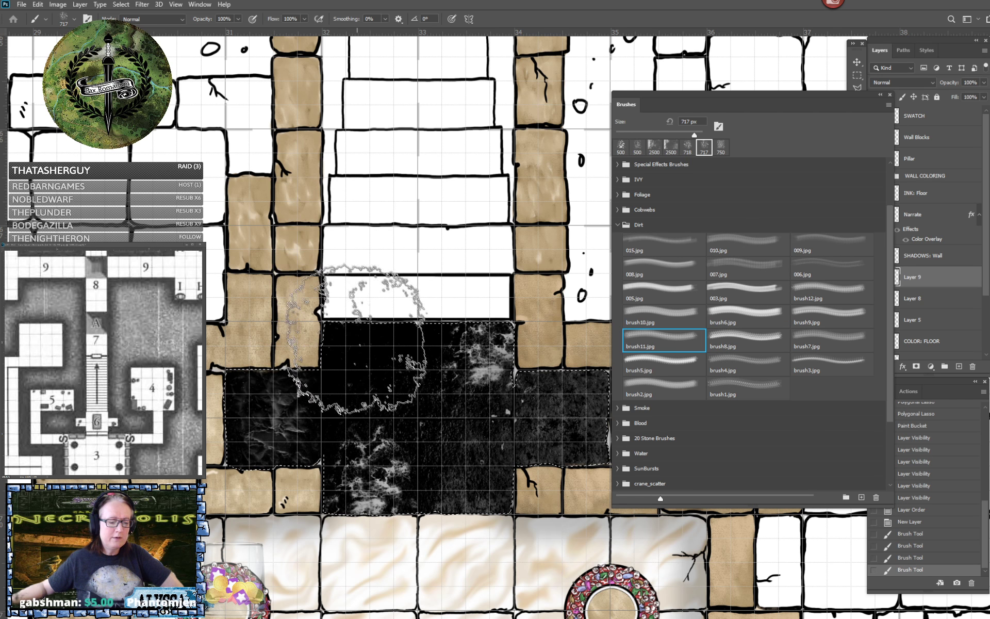
{"action": "left_click", "coordinate": [365, 340]}
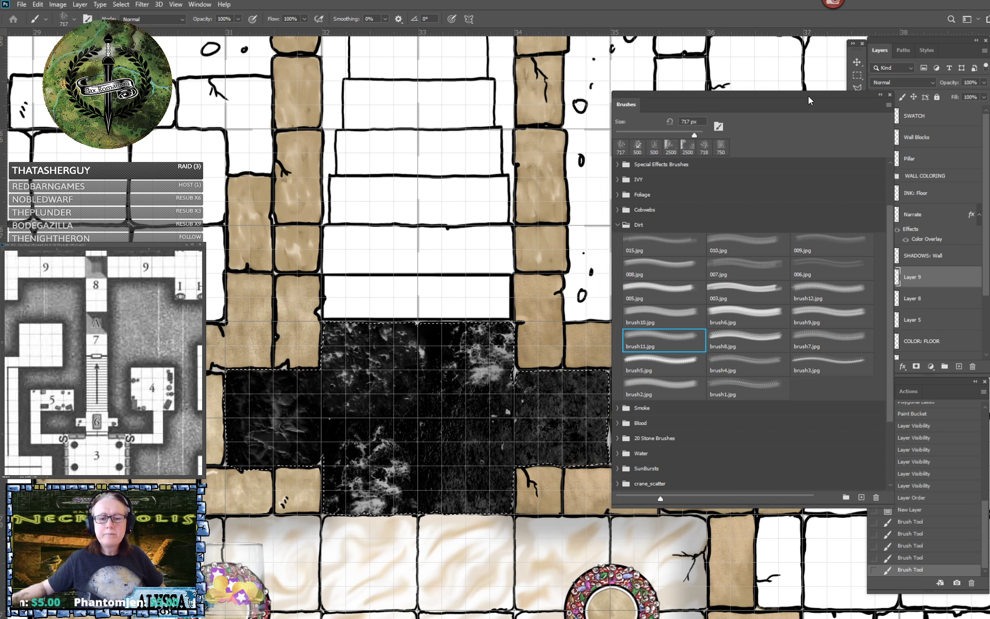
{"action": "mouse_move", "coordinate": [809, 97]}
{"action": "left_mouse_down"}
{"action": "mouse_move", "coordinate": [268, 111]}
{"action": "mouse_move", "coordinate": [738, 86]}
{"action": "mouse_move", "coordinate": [0, 95]}
{"action": "left_mouse_up"}
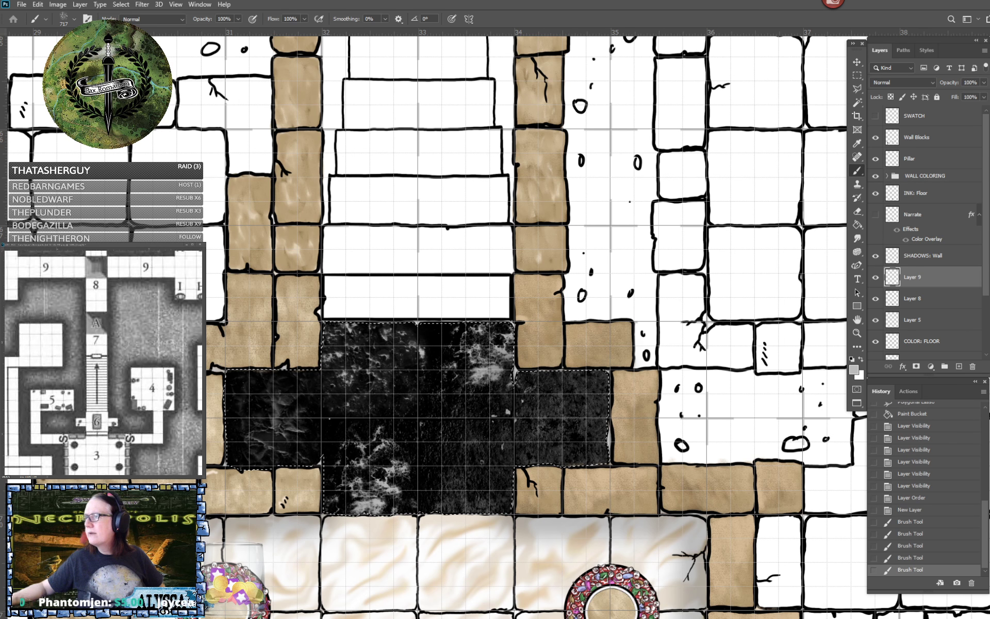
{"action": "left_click", "coordinate": [860, 361]}
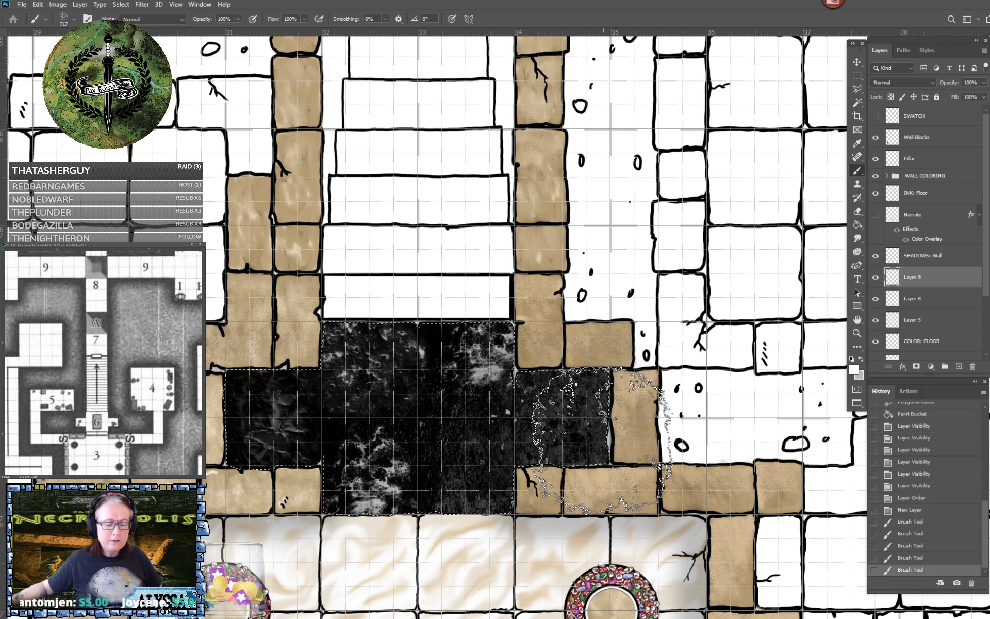
Stamp white dirt texture on the lower-right of the floor's central area, then its left arm, centre and right arm, varying the brush.
{"action": "left_click_drag", "start_coordinate": [541, 492], "coordinate": [492, 492]}
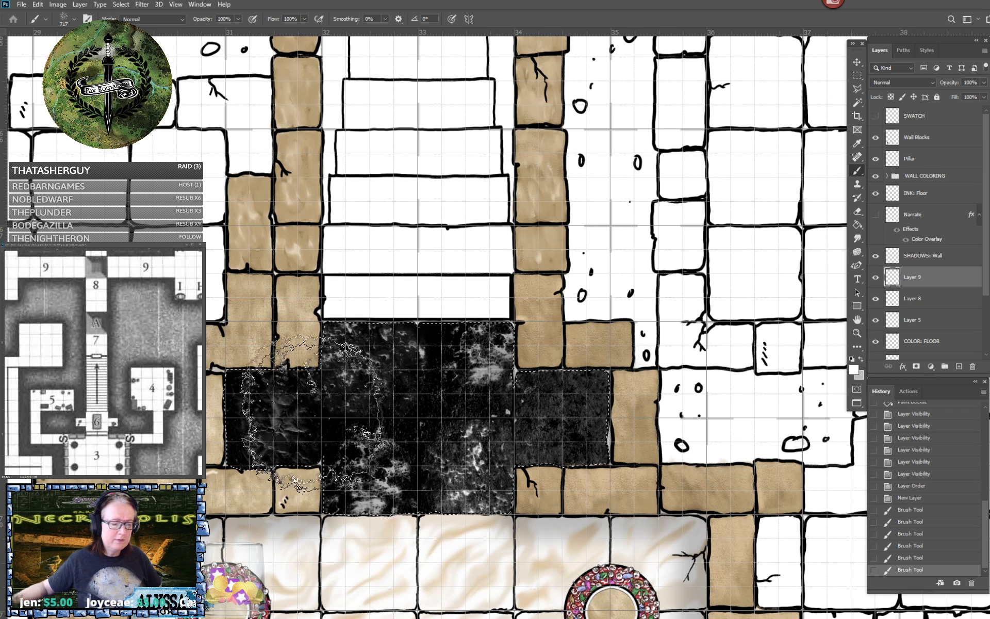
{"action": "left_click", "coordinate": [261, 374]}
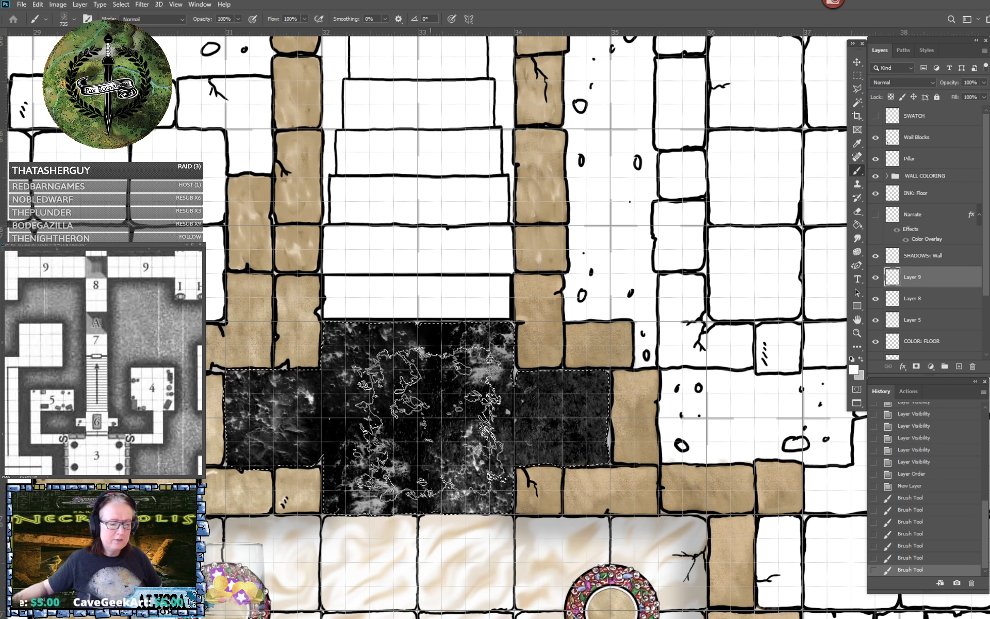
{"action": "left_click", "coordinate": [418, 415]}
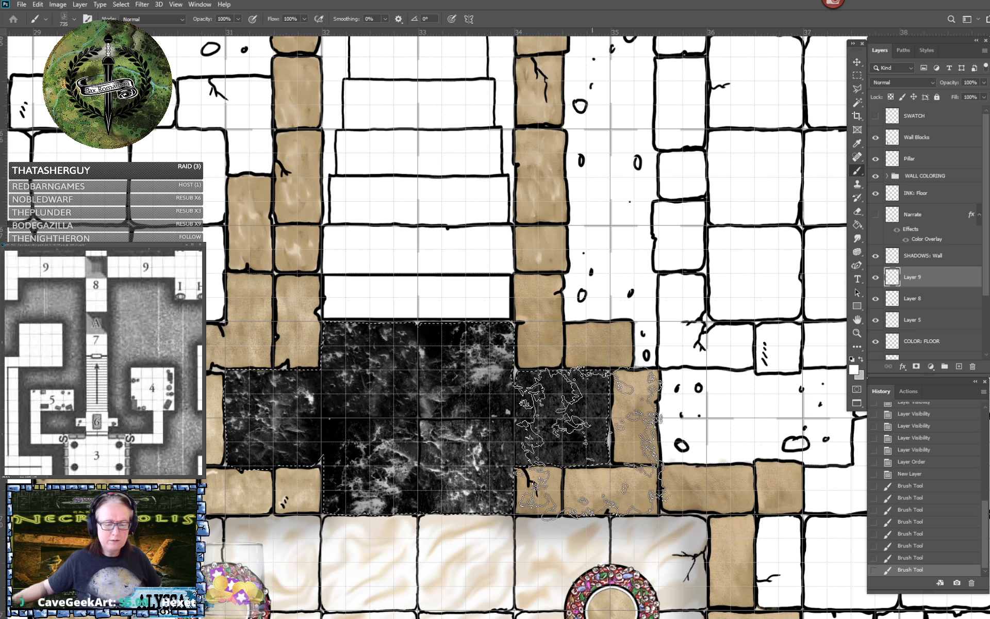
{"action": "left_click", "coordinate": [593, 441]}
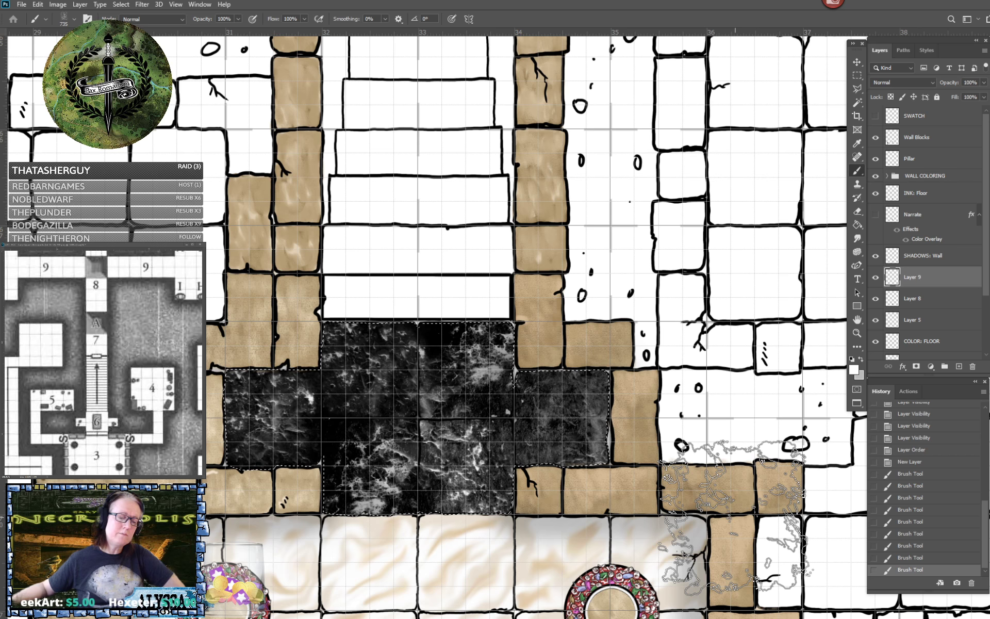
Set the foreground colour to the walls' tan, #c2aa83.
{"action": "scroll", "coordinate": [734, 518], "scroll_direction": "down", "scroll_amount": 4}
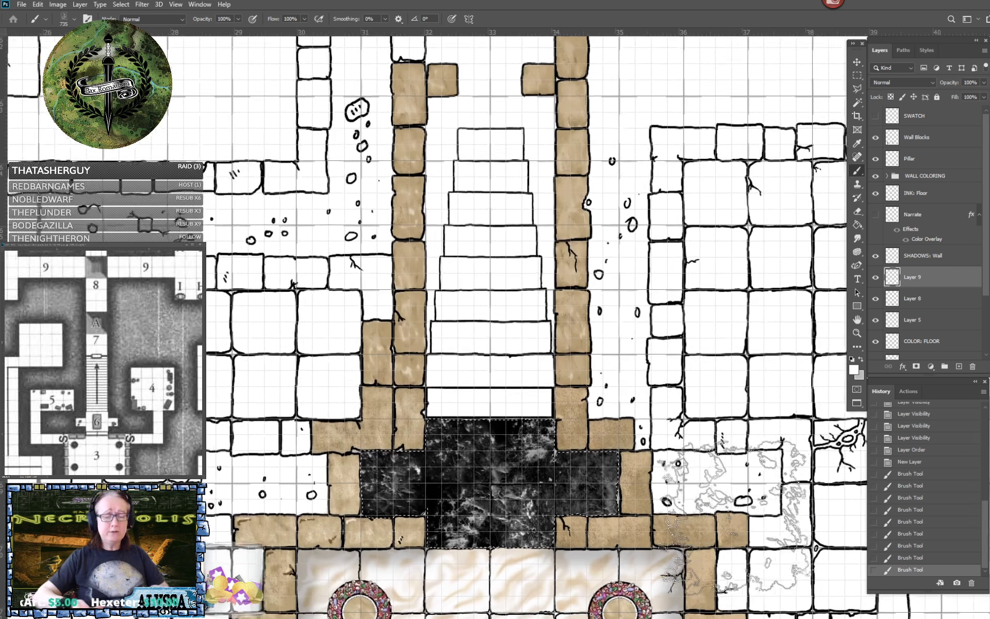
{"action": "scroll", "coordinate": [735, 518], "scroll_direction": "up", "scroll_amount": 2}
{"action": "scroll", "coordinate": [735, 518], "scroll_direction": "down", "scroll_amount": 1}
{"action": "scroll", "coordinate": [734, 518], "scroll_direction": "up", "scroll_amount": 3}
{"action": "scroll", "coordinate": [734, 519], "scroll_direction": "up", "scroll_amount": 1}
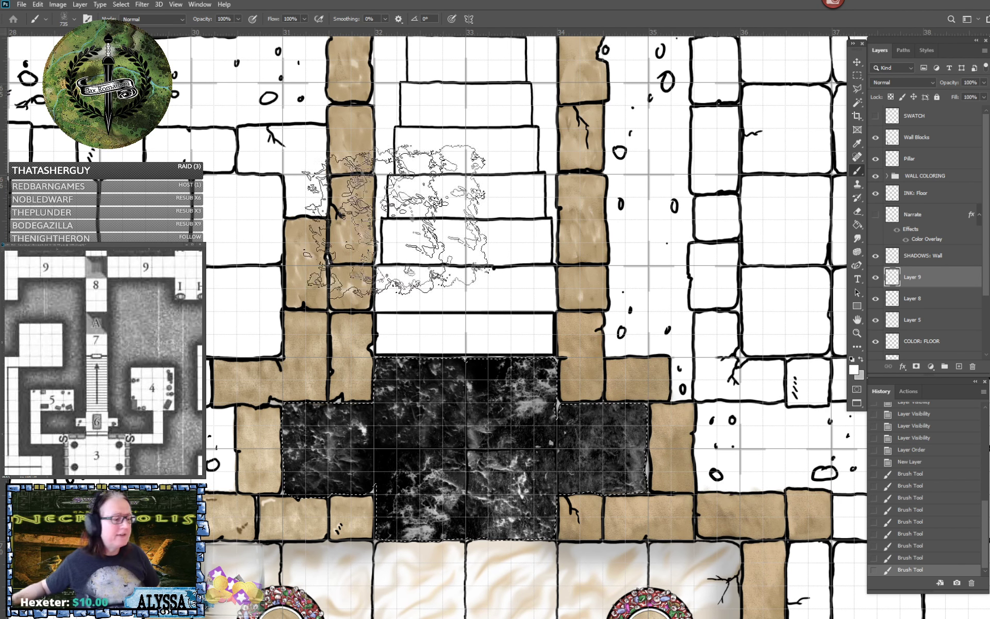
{"action": "left_click", "coordinate": [853, 369]}
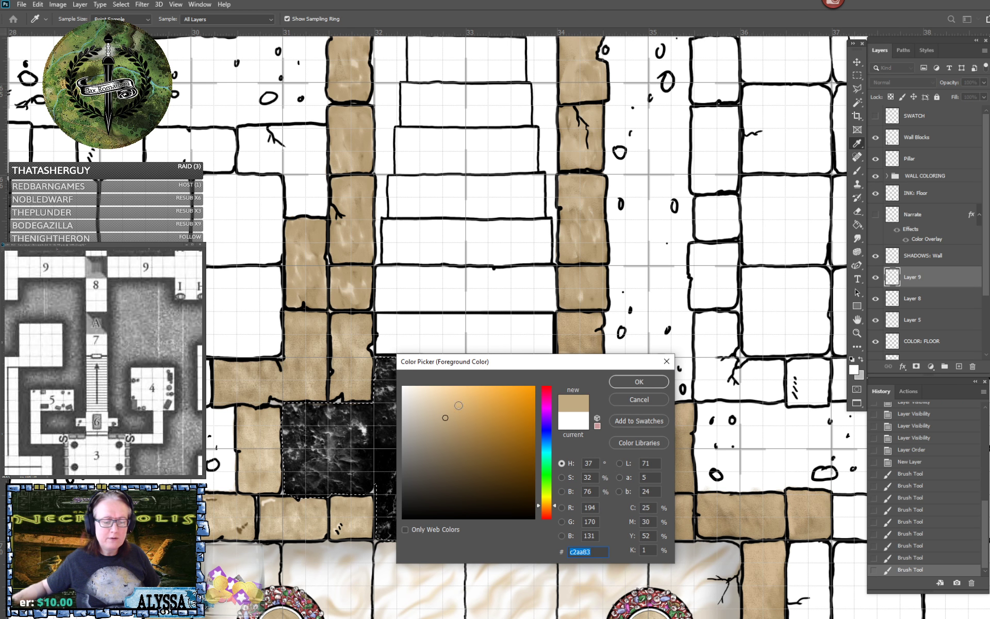
{"action": "left_click", "coordinate": [637, 382]}
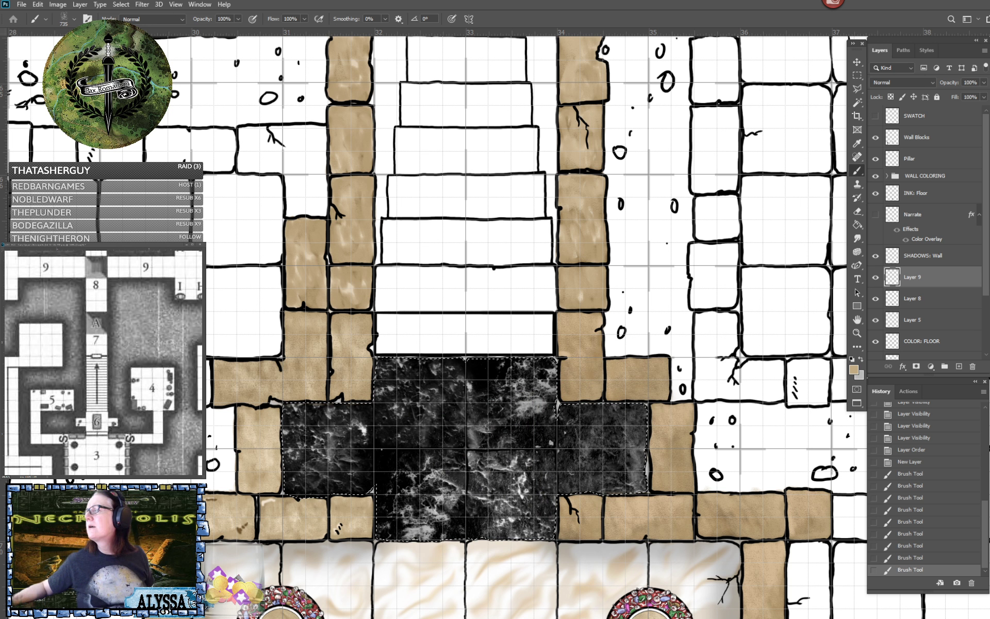
Try a tan dirt stamp at 100% opacity on the black floor's left arm, and undo it.
{"action": "key", "text": "."}
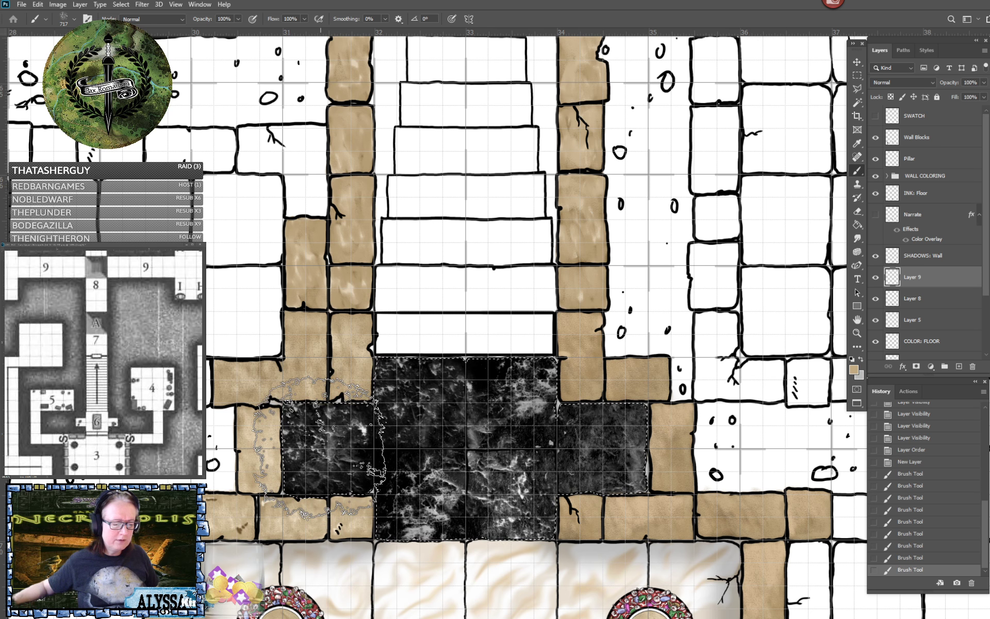
{"action": "left_click", "coordinate": [318, 447]}
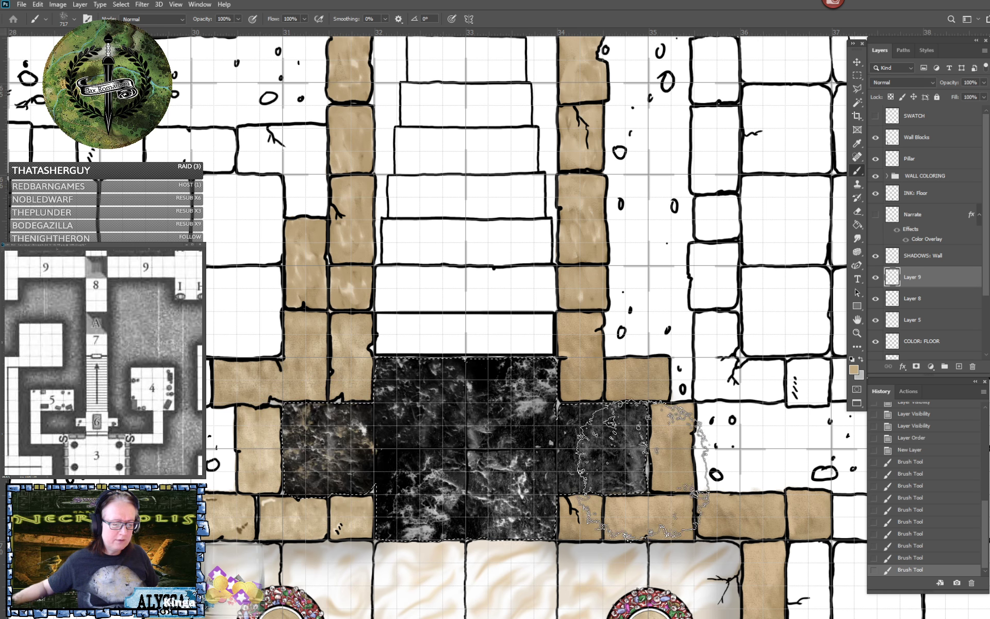
{"action": "key", "text": "ctrl+z"}
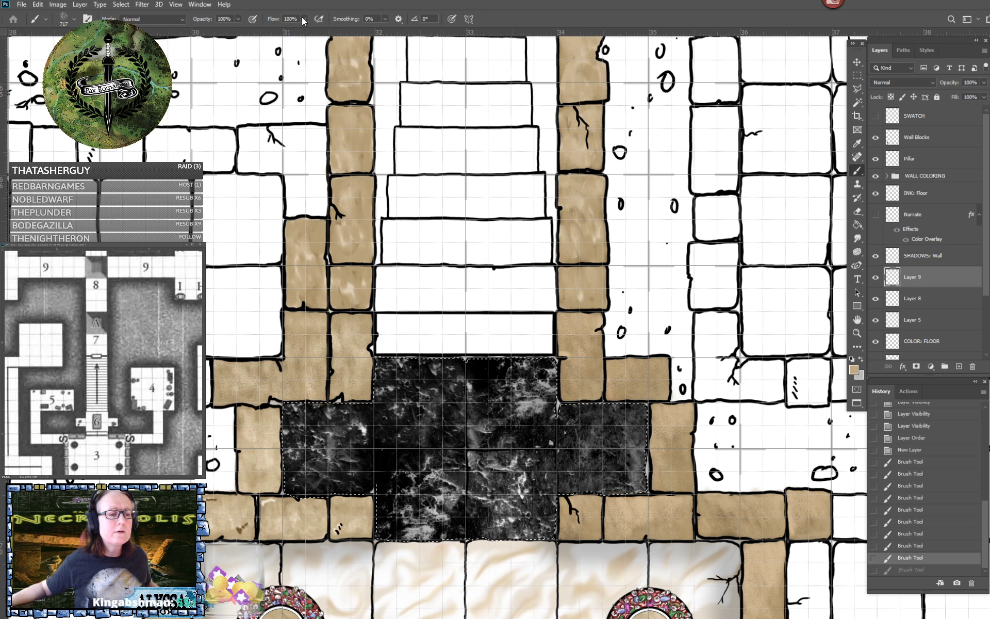
Lower the brush opacity to 37% and stamp tan texture over the black floor's left arm, right arm and upper central area with varied dirt brushes.
{"action": "left_click", "coordinate": [239, 20]}
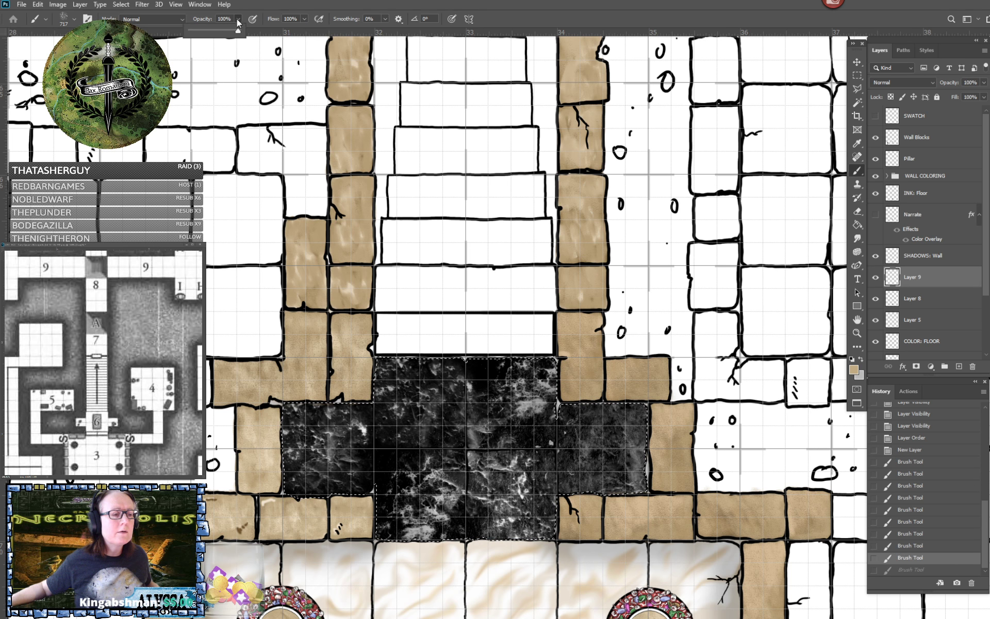
{"action": "left_click", "coordinate": [208, 31]}
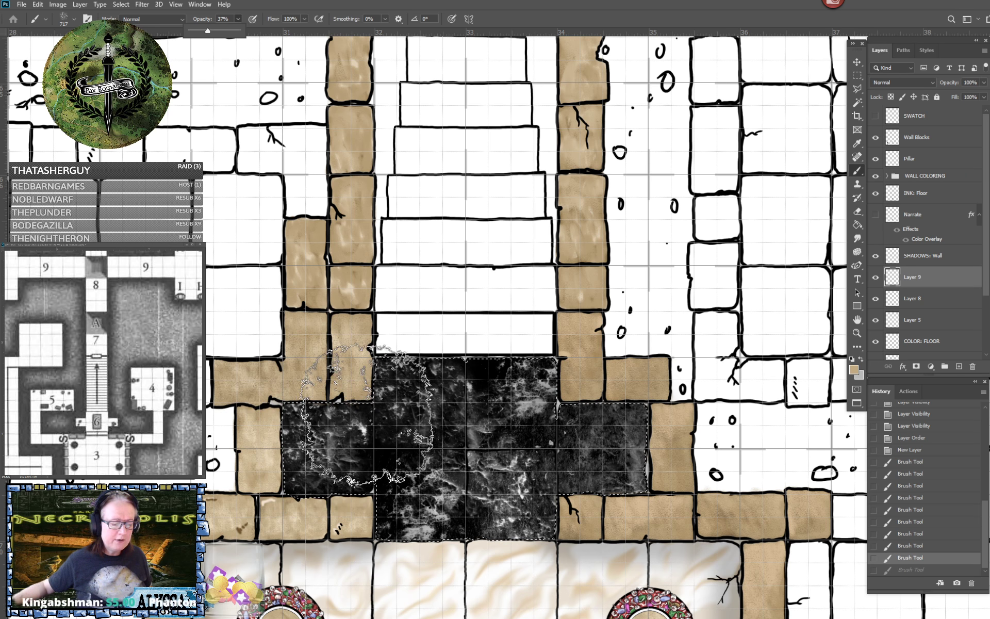
{"action": "left_click", "coordinate": [367, 418]}
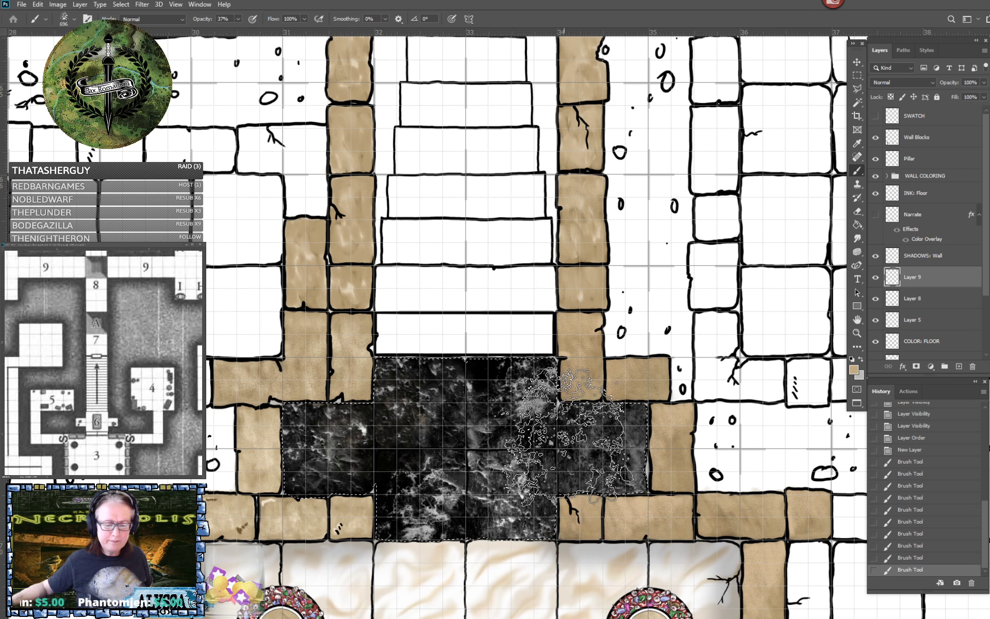
{"action": "left_click", "coordinate": [575, 436]}
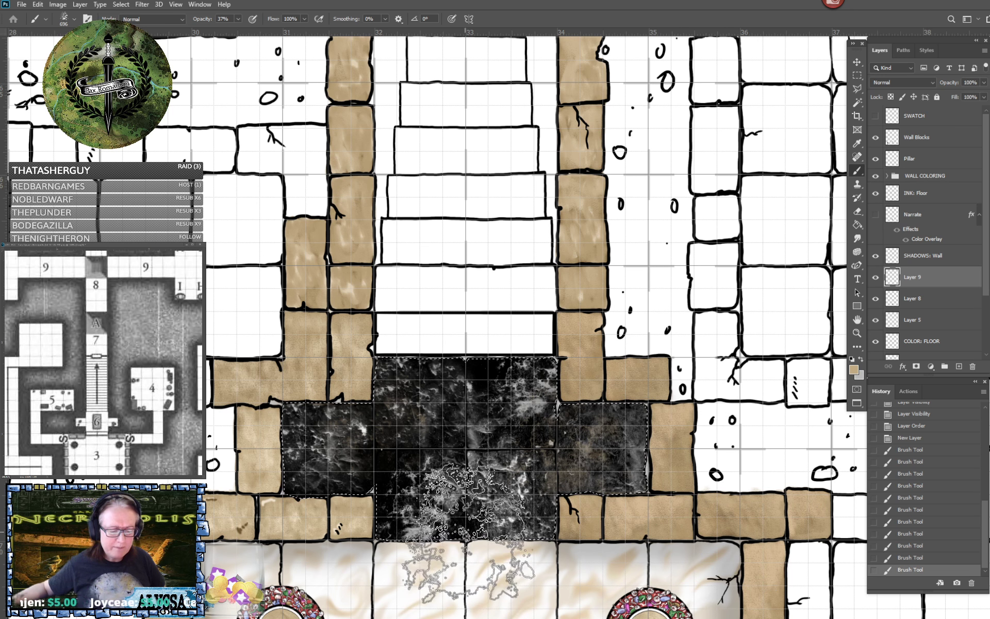
{"action": "key", "text": "period"}
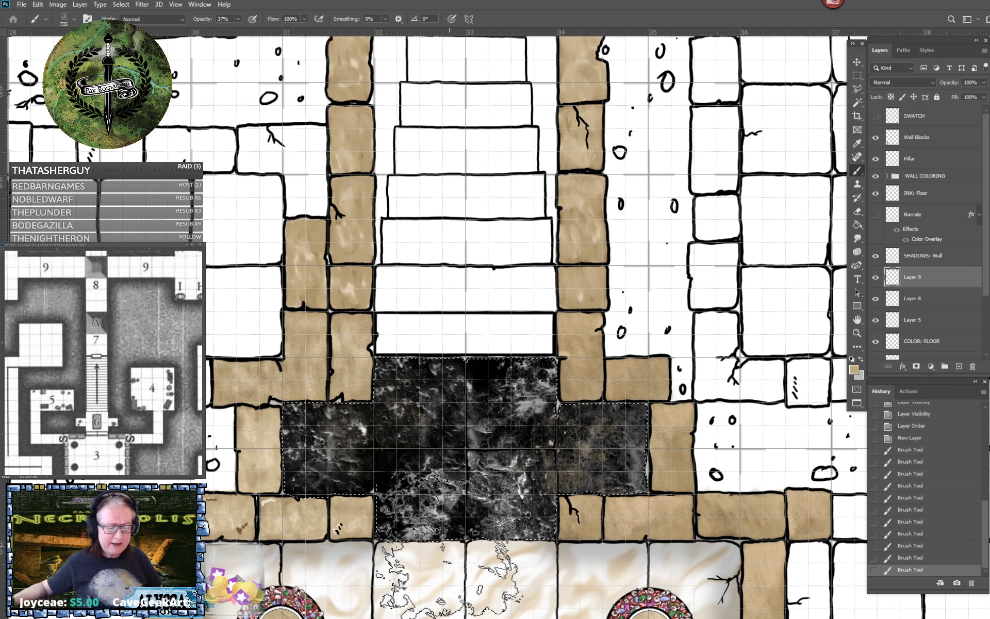
{"action": "left_click", "coordinate": [599, 482]}
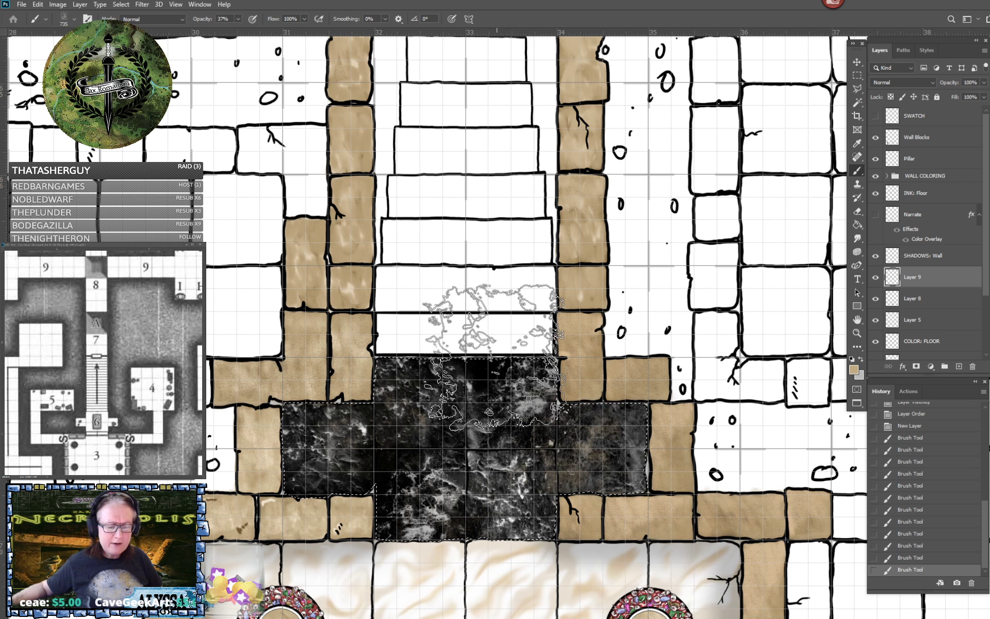
{"action": "left_click", "coordinate": [491, 354]}
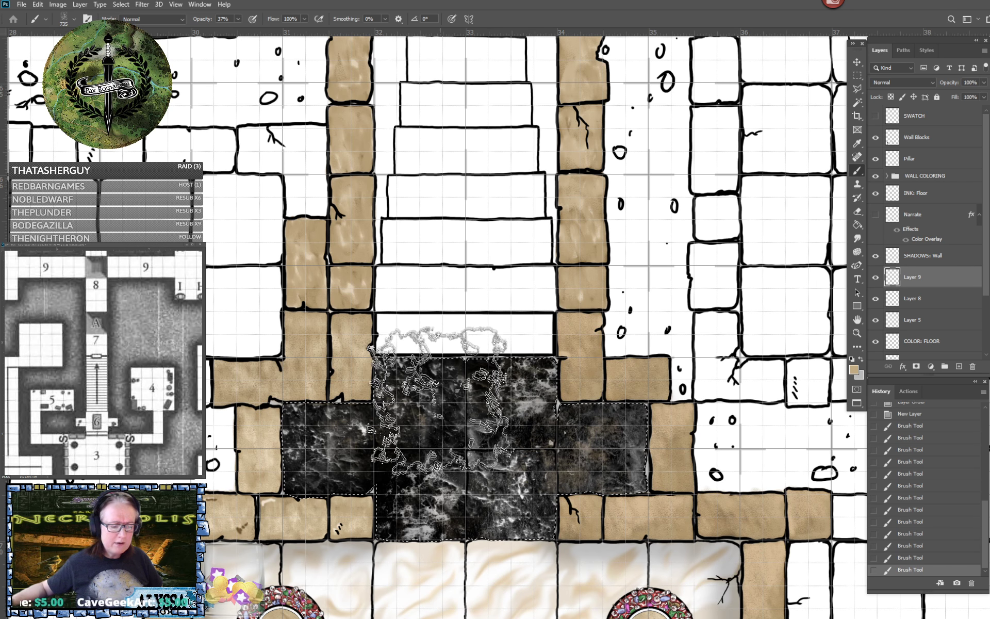
{"action": "left_click", "coordinate": [438, 404]}
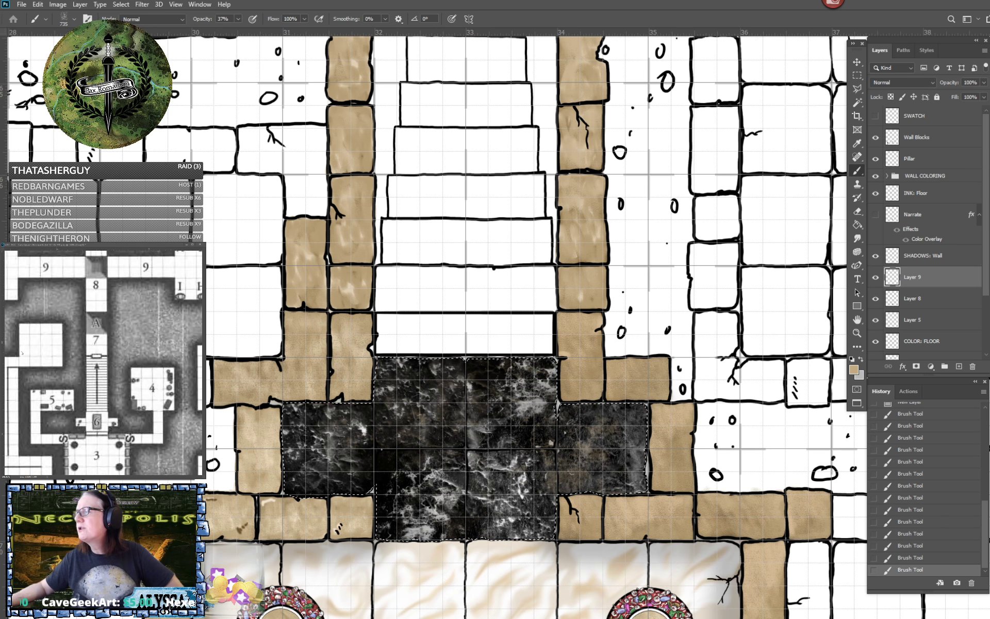
Reset the colours to the defaults, make white the foreground, and stamp the floor's right arm at 37% opacity.
{"action": "key", "text": "bracketleft"}
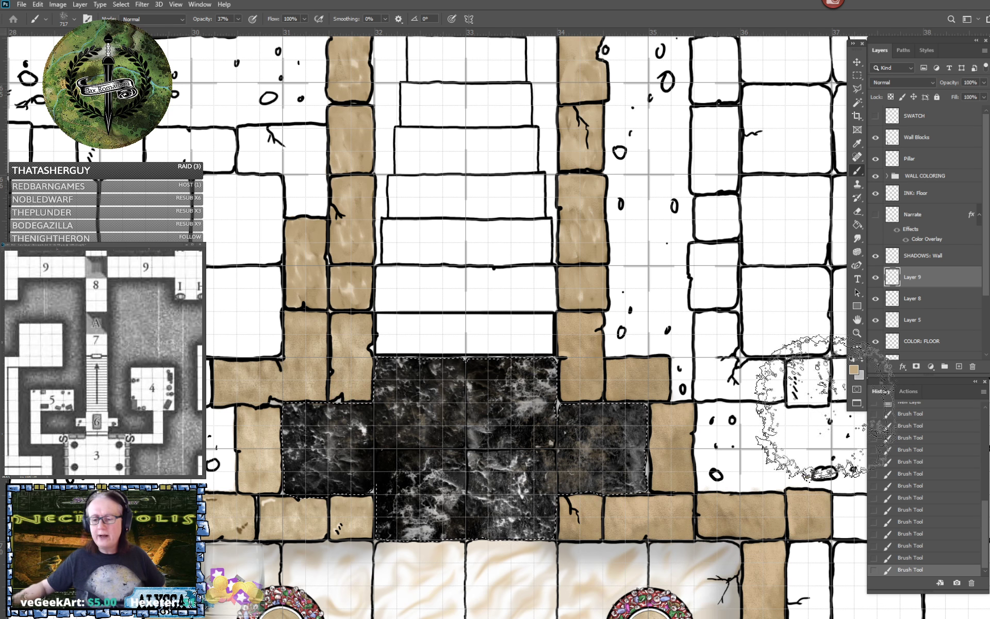
{"action": "left_click", "coordinate": [861, 358]}
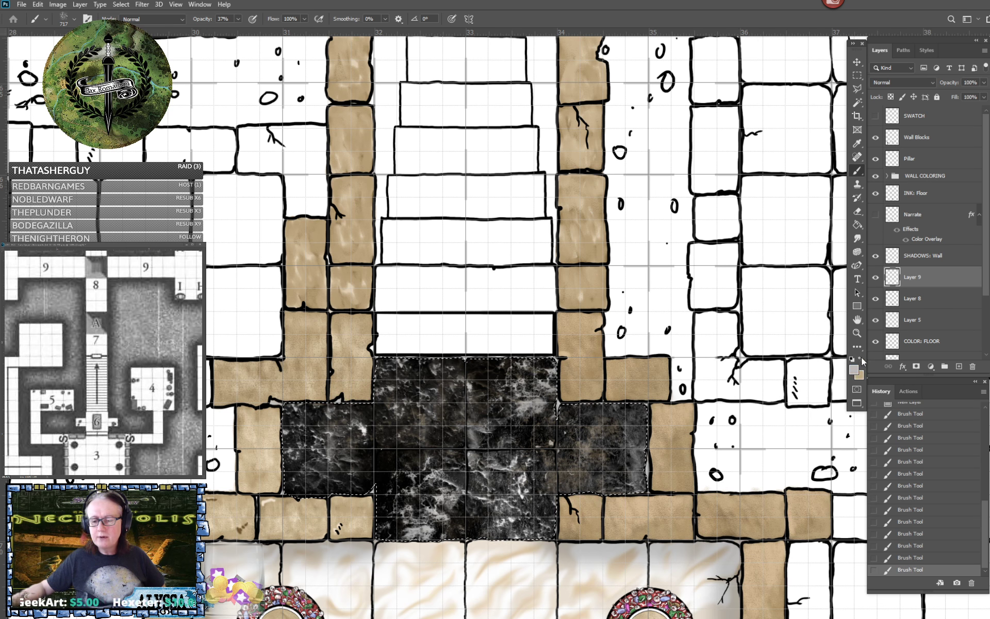
{"action": "left_click", "coordinate": [853, 359]}
{"action": "left_click", "coordinate": [859, 358]}
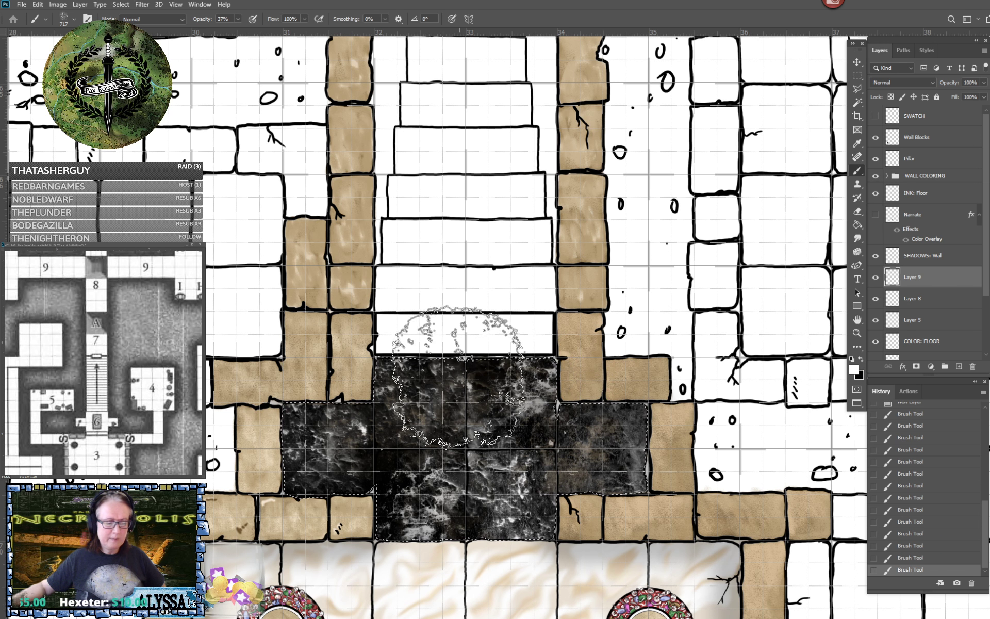
{"action": "left_click", "coordinate": [600, 422]}
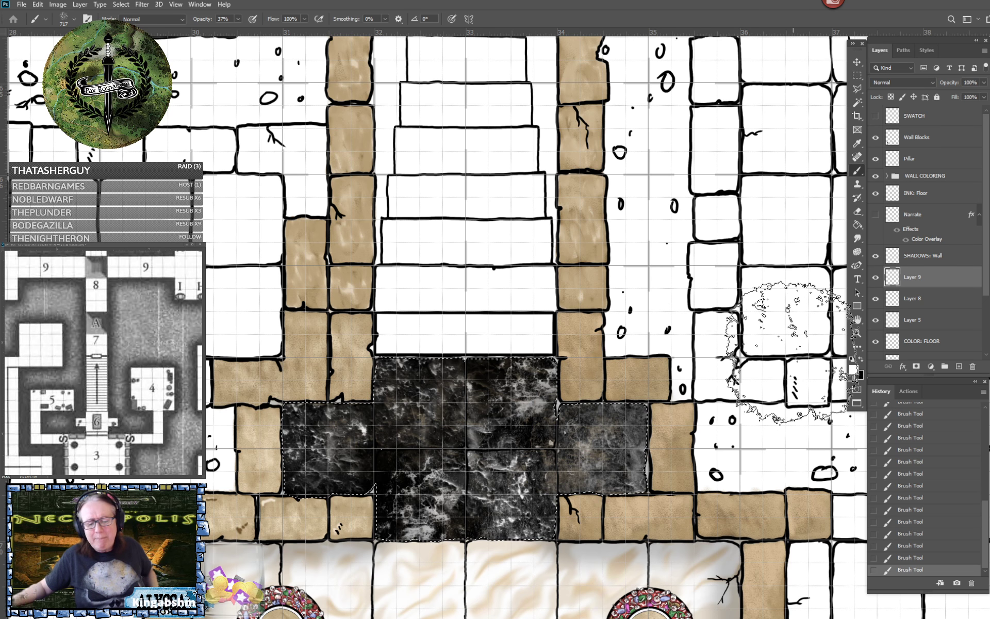
Try another white stamp at 37% opacity on the floor's right arm, and undo it.
{"action": "left_click", "coordinate": [860, 359]}
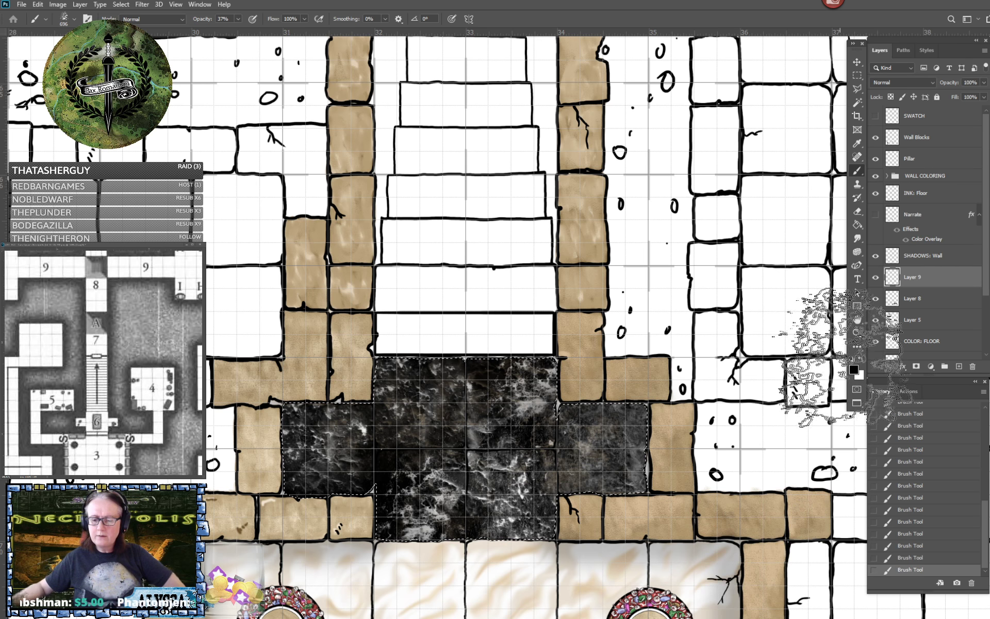
{"action": "left_click", "coordinate": [861, 359]}
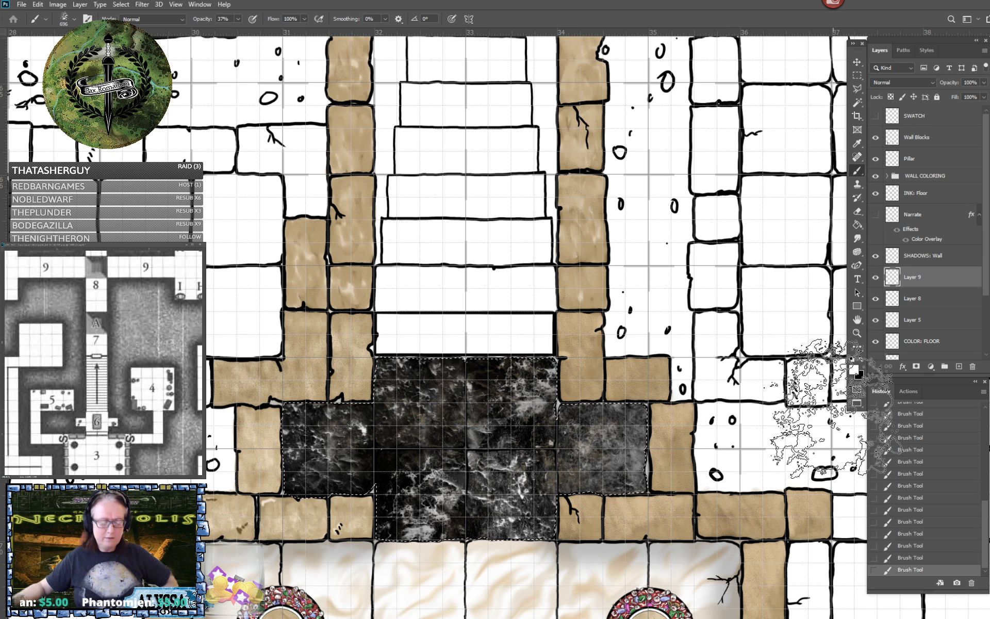
{"action": "key", "text": "ctrl+z"}
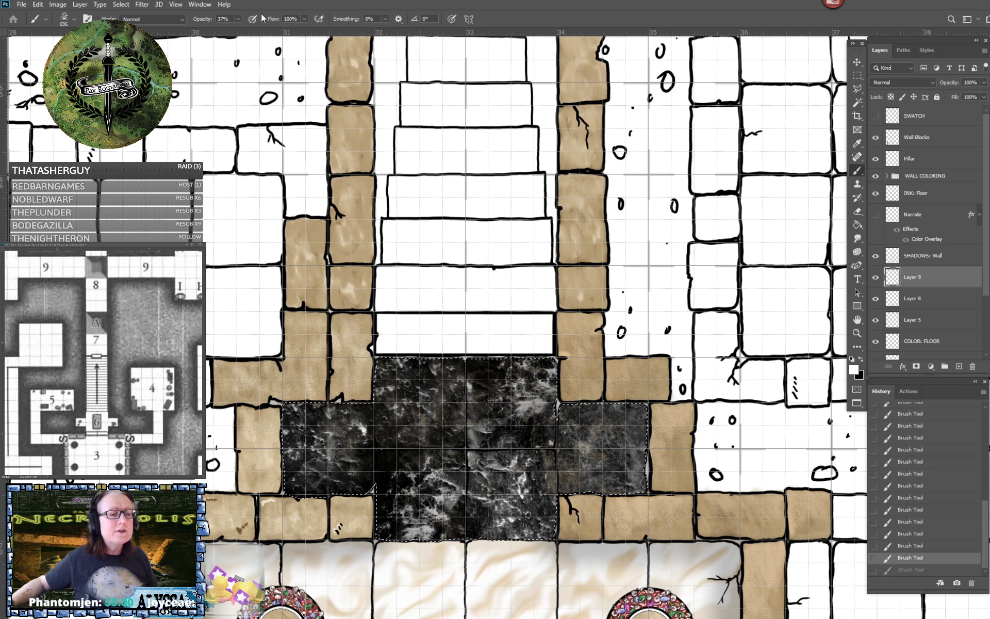
Restore the brush opacity to 100% and stamp black texture over the floor's right arm.
{"action": "left_click", "coordinate": [238, 18]}
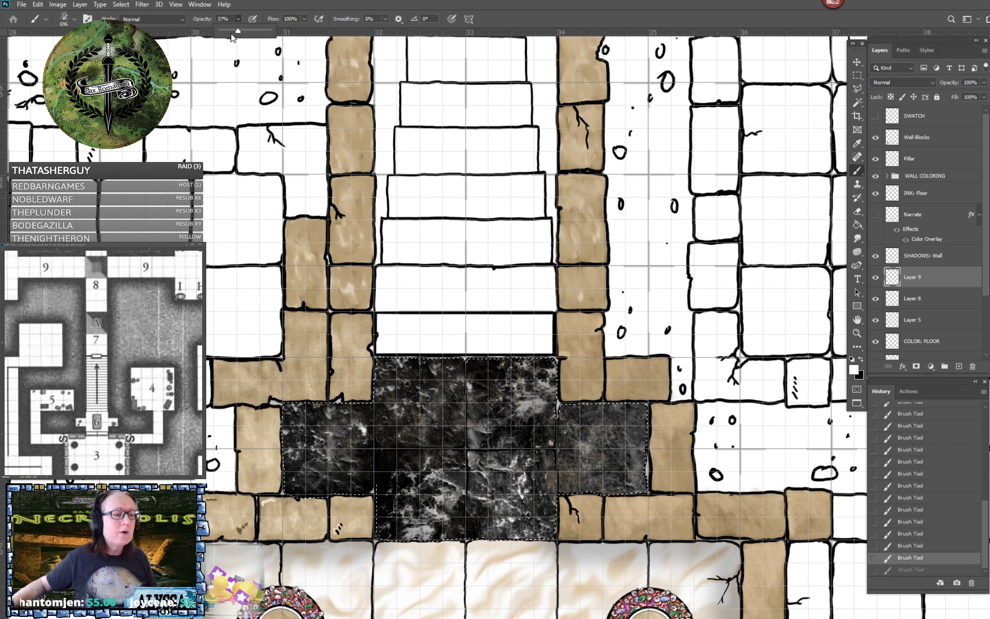
{"action": "left_click_drag", "start_coordinate": [238, 32], "coordinate": [270, 32]}
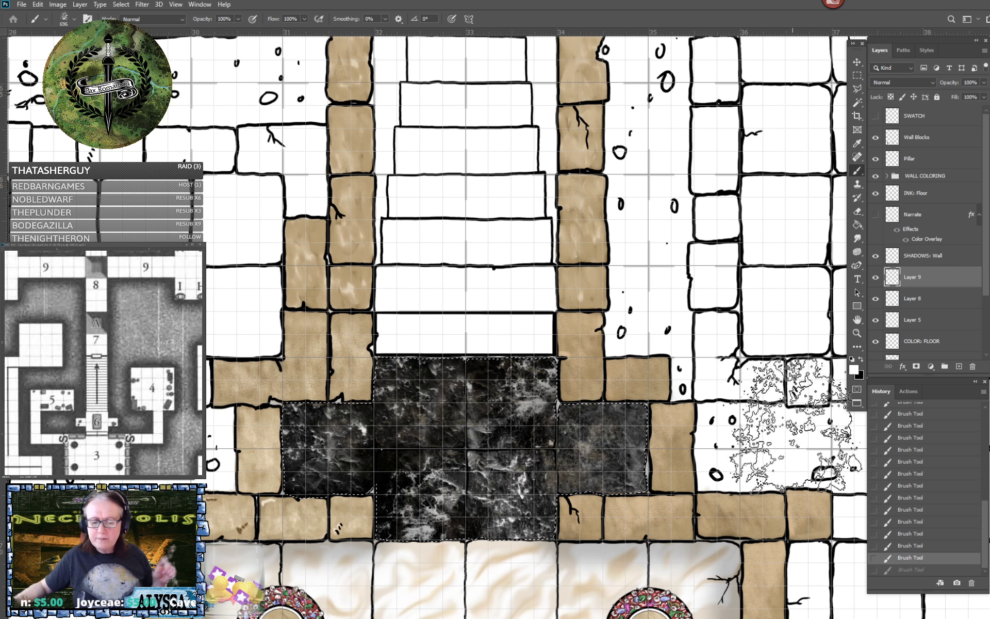
{"action": "left_click", "coordinate": [859, 359]}
{"action": "left_click", "coordinate": [634, 406]}
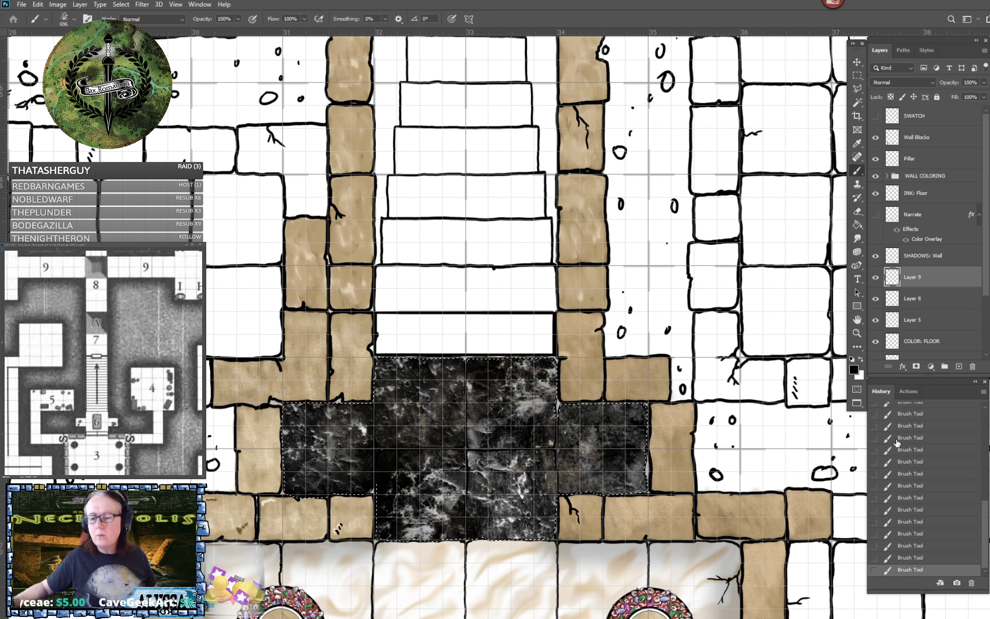
Swap the foreground back to white, change to another dirt brush, and stamp the floor's right arm.
{"action": "left_click", "coordinate": [859, 361]}
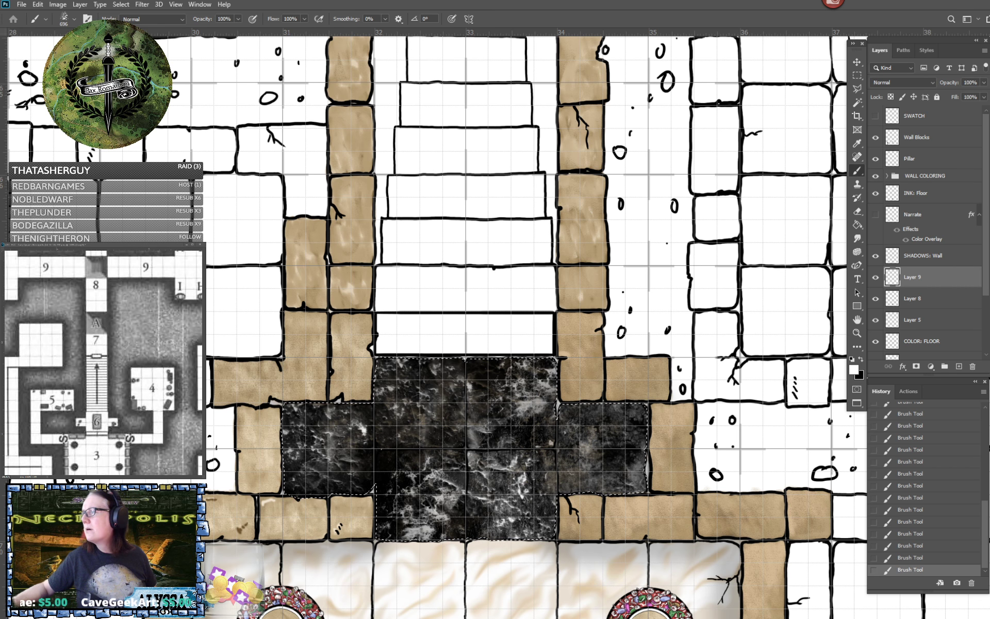
{"action": "key", "text": "period"}
{"action": "key", "text": "period"}
{"action": "key", "text": "period"}
{"action": "key", "text": "period"}
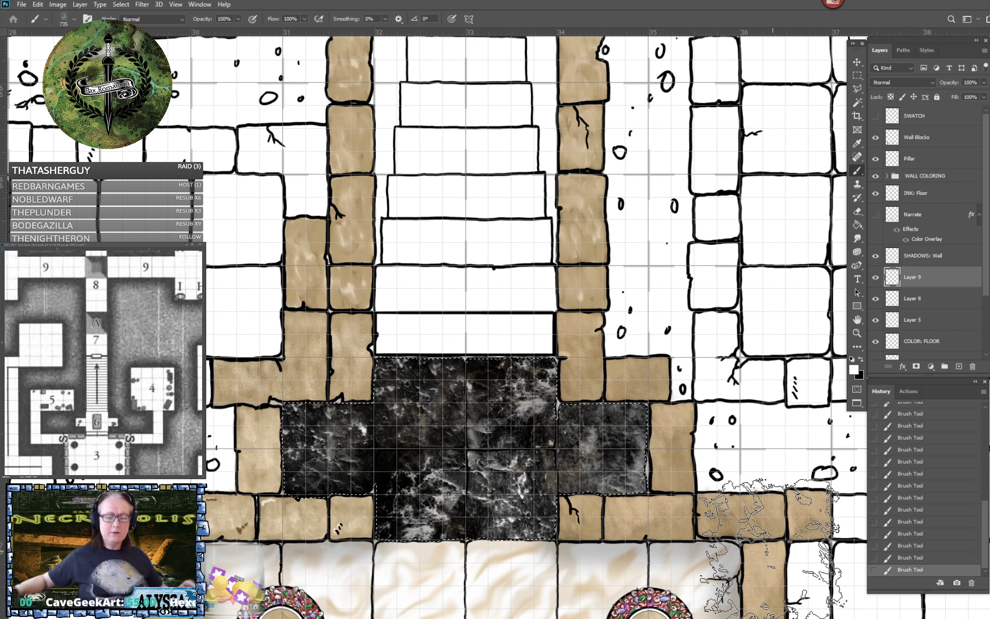
Deselect the black floor area with the Rectangular Marquee tool and hide the grid.
{"action": "scroll", "coordinate": [545, 586], "scroll_direction": "up", "scroll_amount": 3}
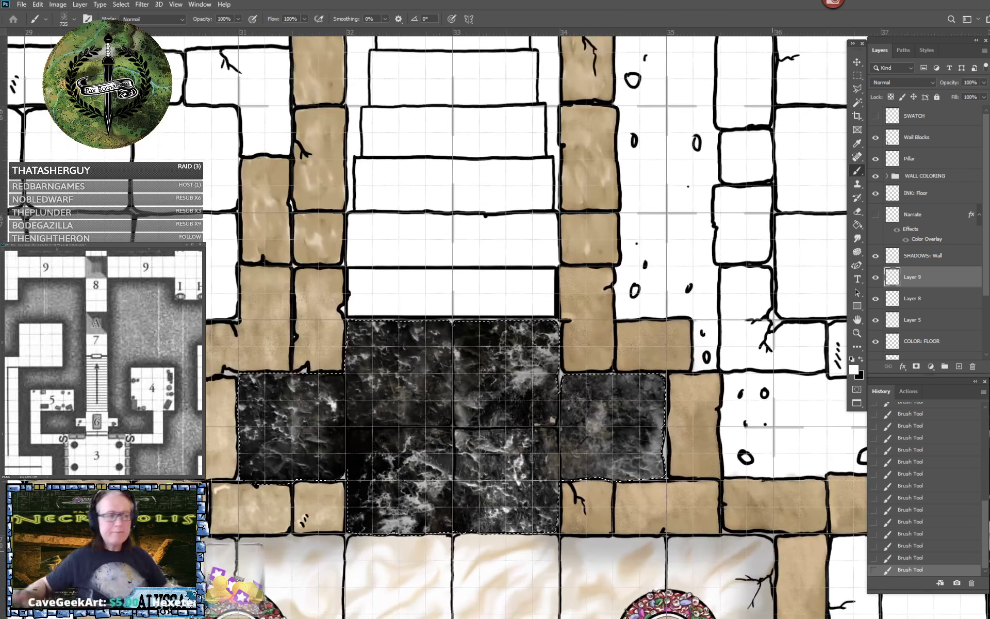
{"action": "left_click", "coordinate": [858, 78]}
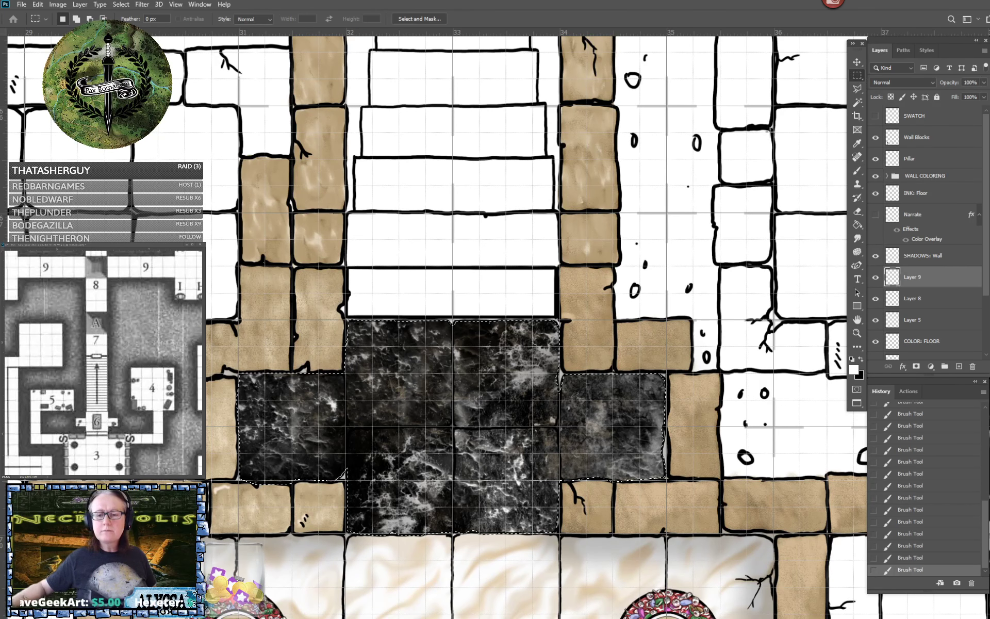
{"action": "left_click", "coordinate": [736, 151]}
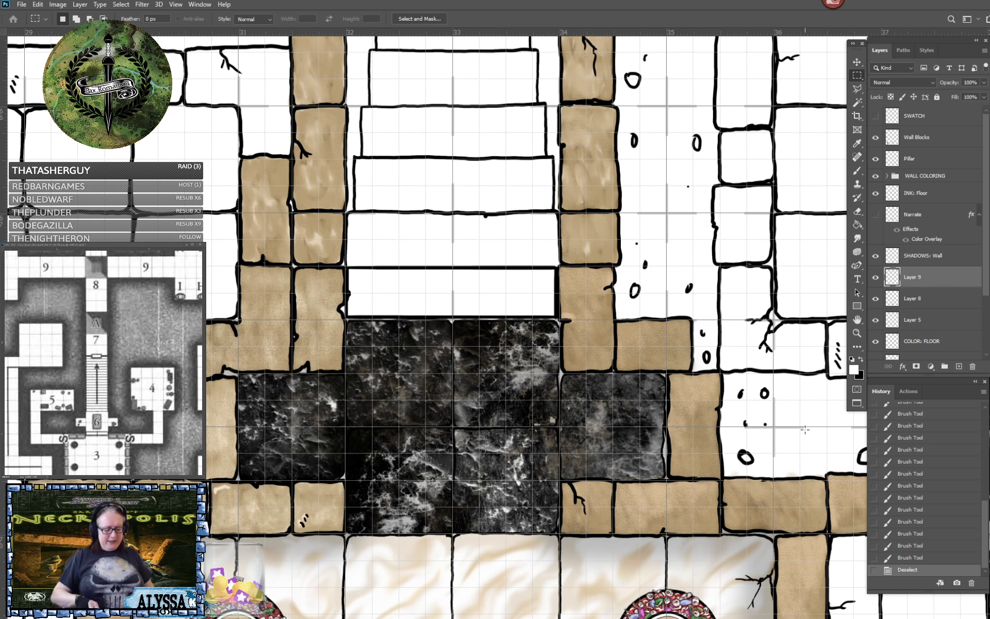
{"action": "key", "text": "ctrl+apostrophe"}
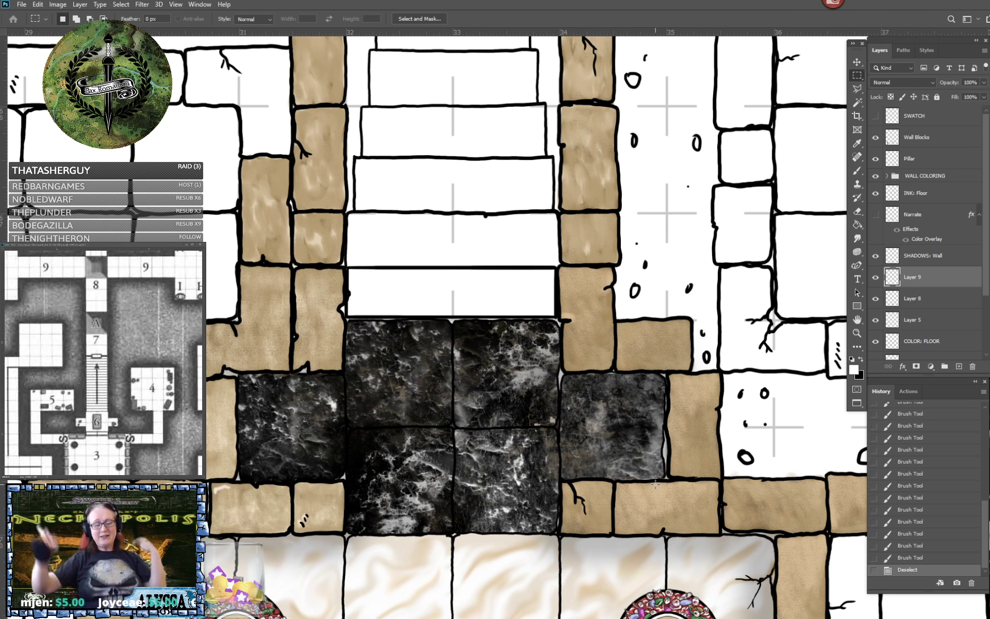
Toggle the visibility of the INK: Floor layer to check which stair outlines belong to it.
{"action": "scroll", "coordinate": [655, 483], "scroll_direction": "down", "scroll_amount": 5}
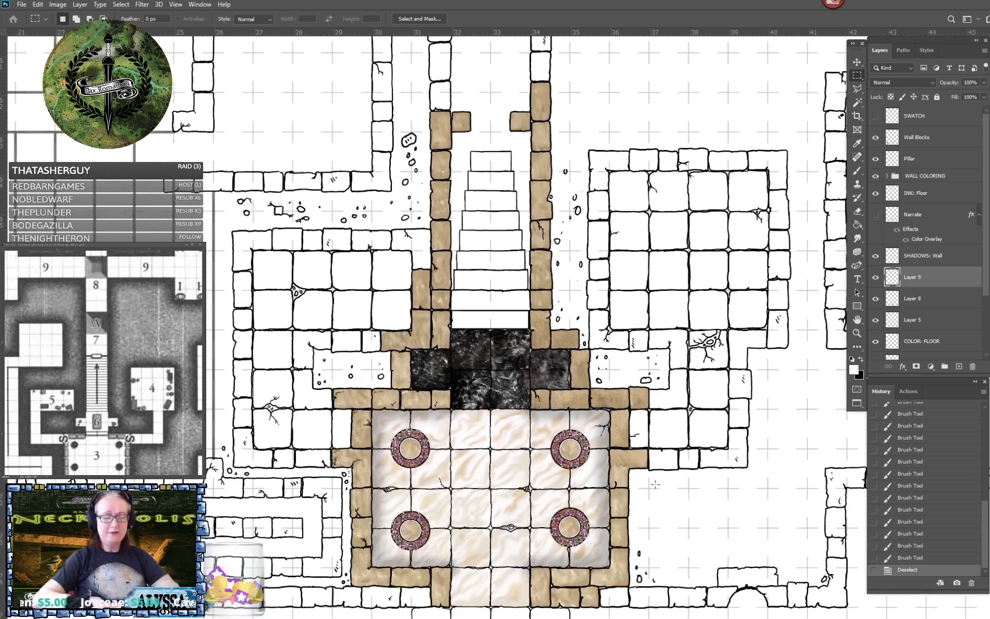
{"action": "scroll", "coordinate": [655, 483], "scroll_direction": "up", "scroll_amount": 1}
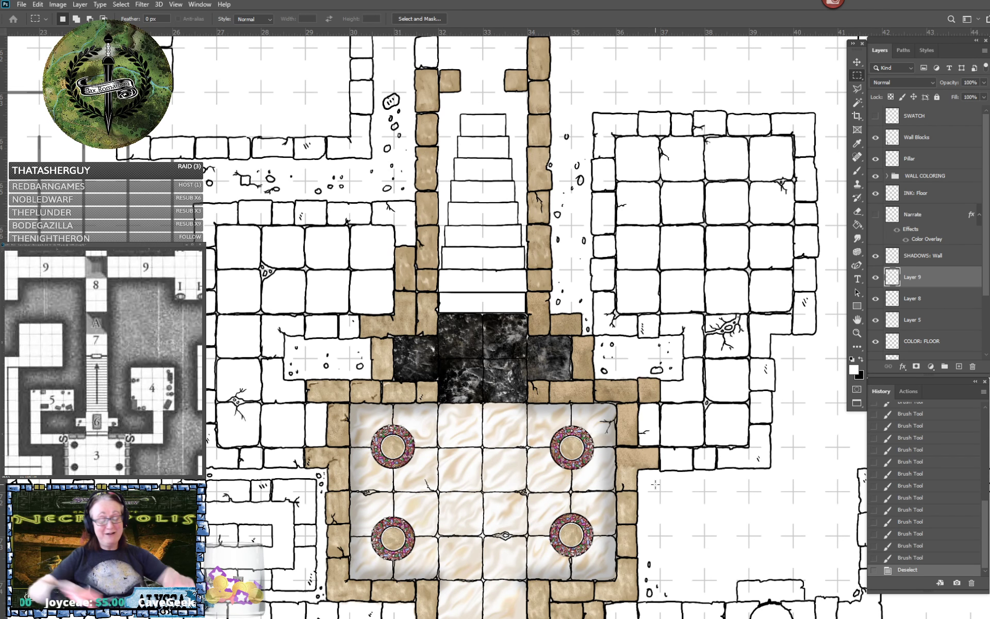
{"action": "scroll", "coordinate": [654, 483], "scroll_direction": "up", "scroll_amount": 5}
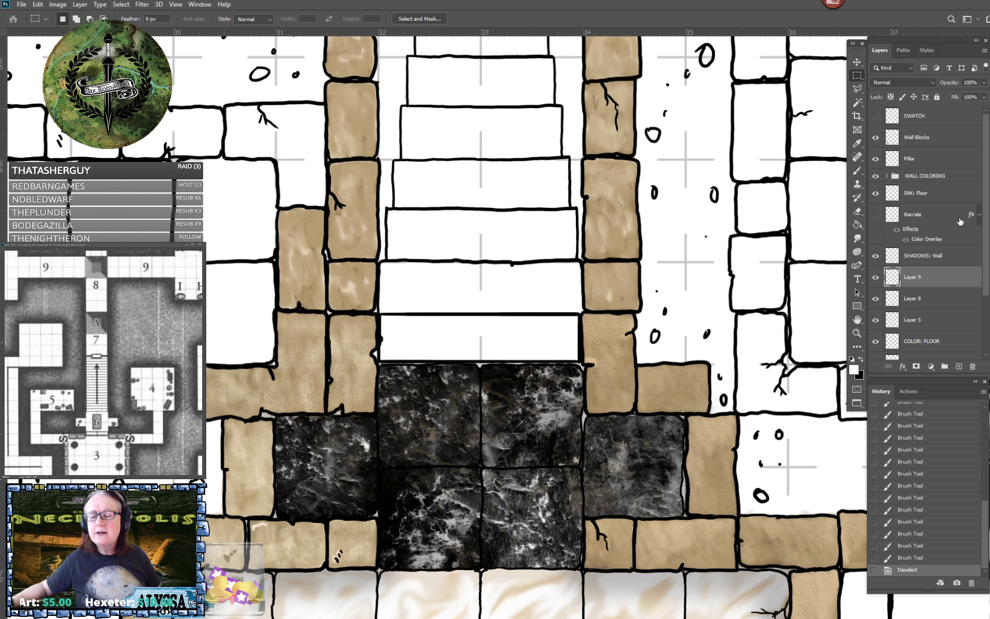
{"action": "left_click", "coordinate": [875, 194]}
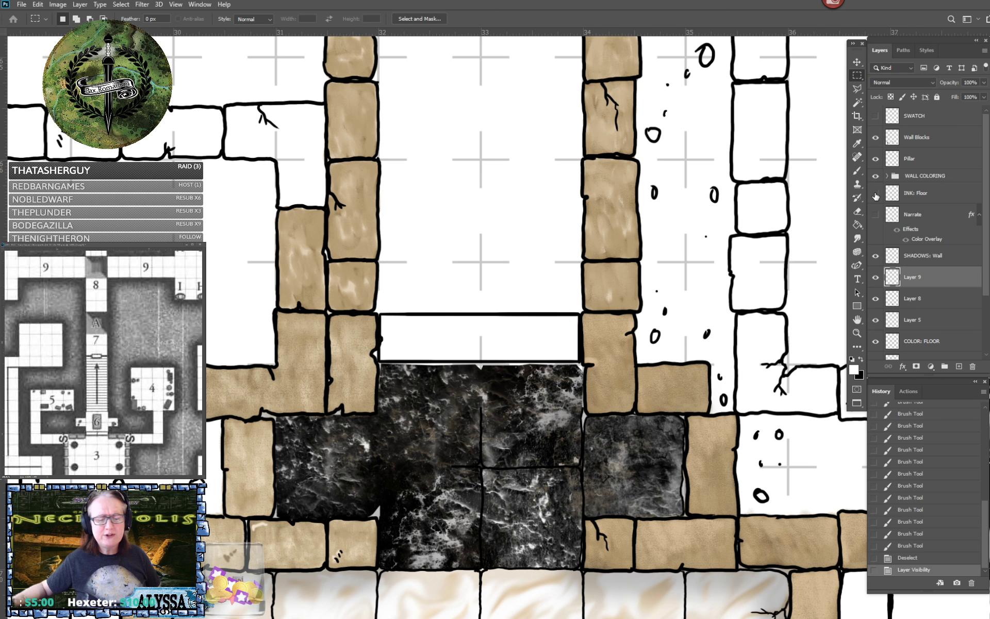
{"action": "left_click", "coordinate": [875, 193]}
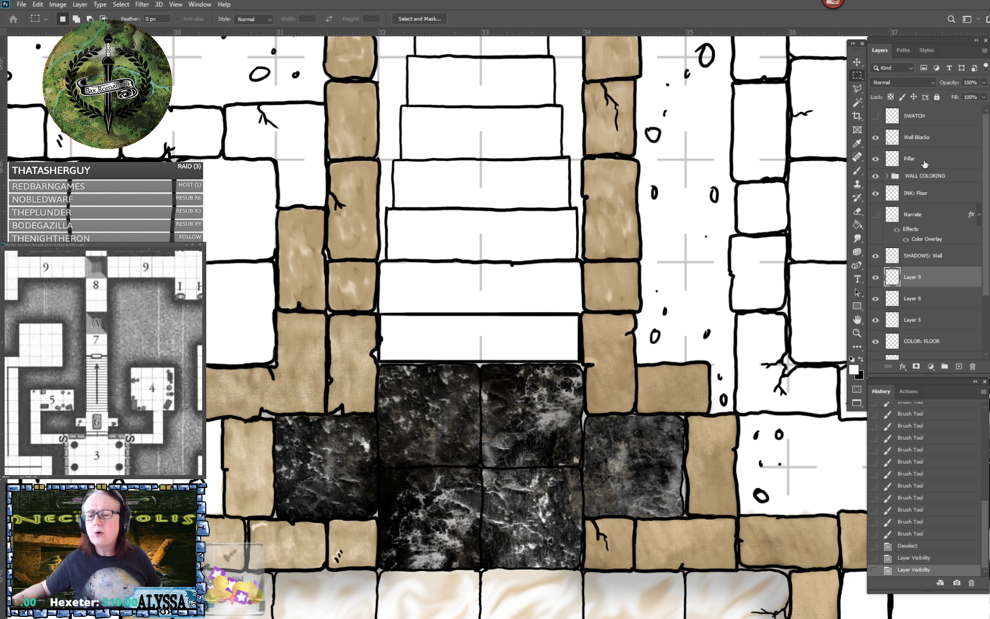
Select the lowest stair's interior on the Wall Blocks layer with the Magic Wand, and ready black on the COLOR: FLOOR layer.
{"action": "left_click", "coordinate": [942, 143]}
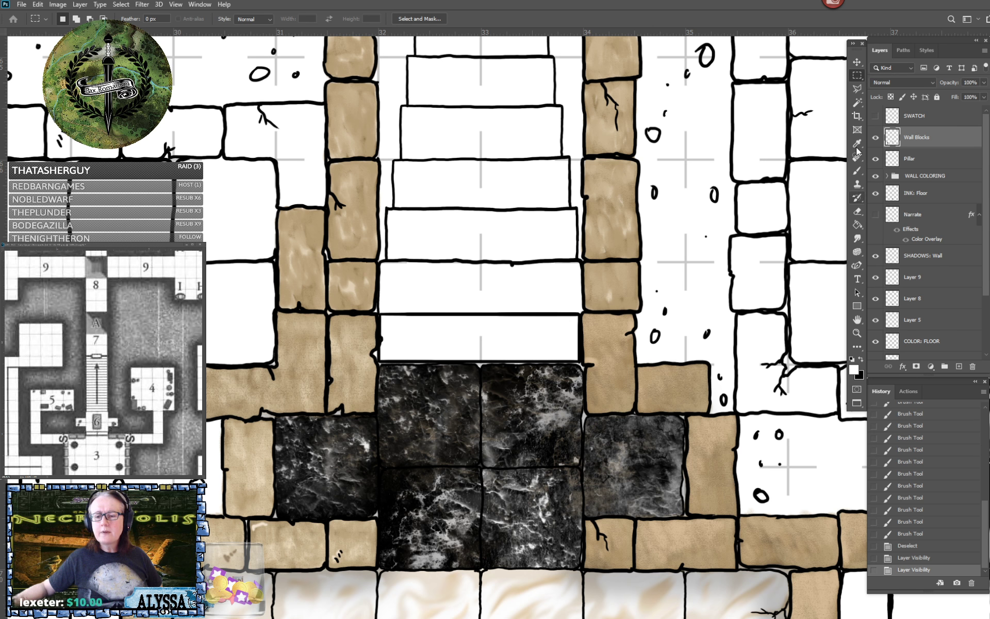
{"action": "left_click", "coordinate": [857, 103]}
{"action": "left_click", "coordinate": [500, 336]}
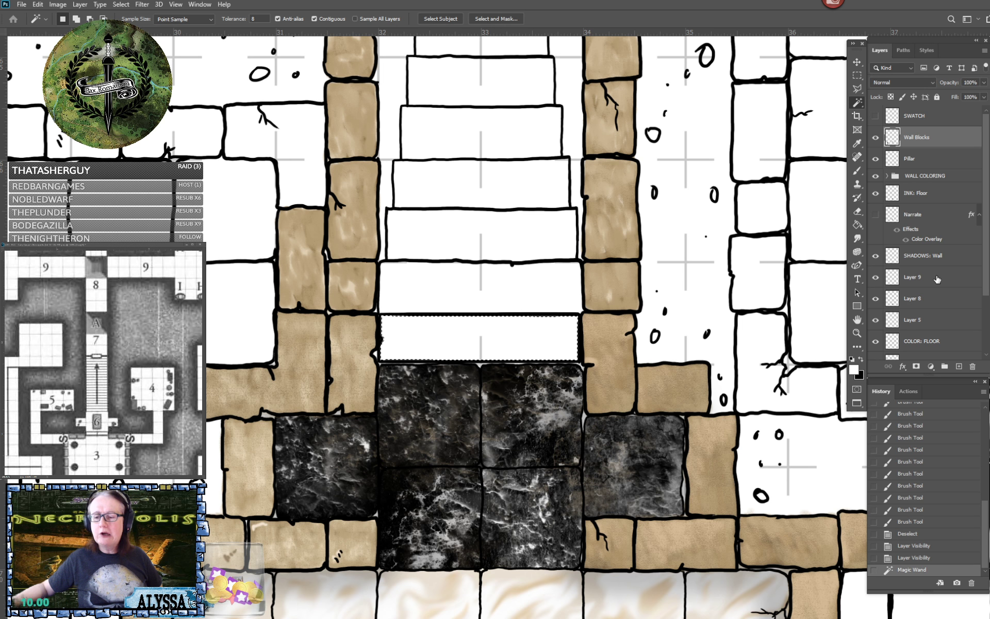
{"action": "left_click", "coordinate": [941, 344]}
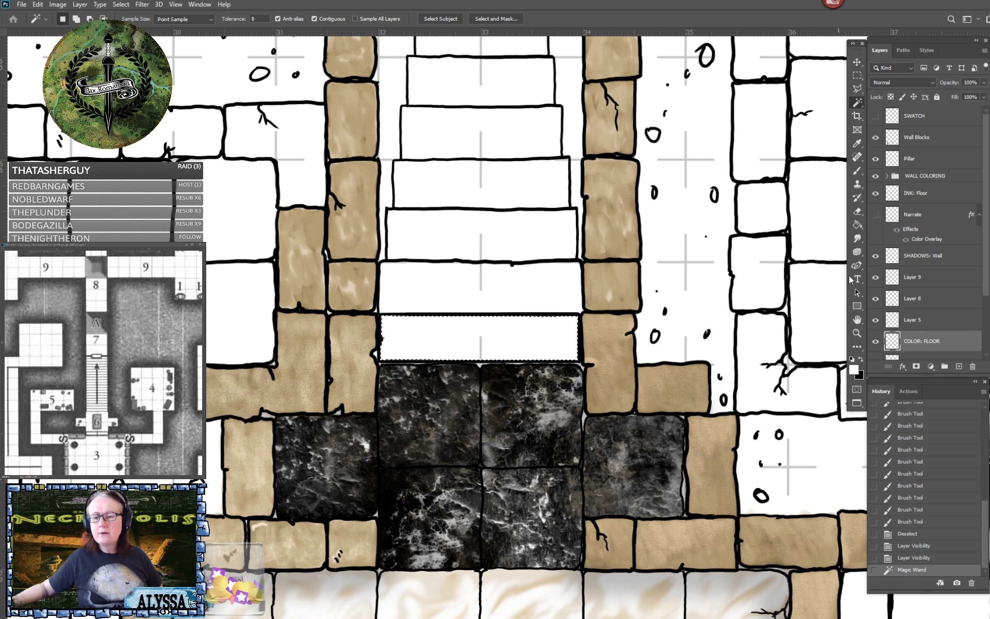
{"action": "left_click", "coordinate": [860, 360]}
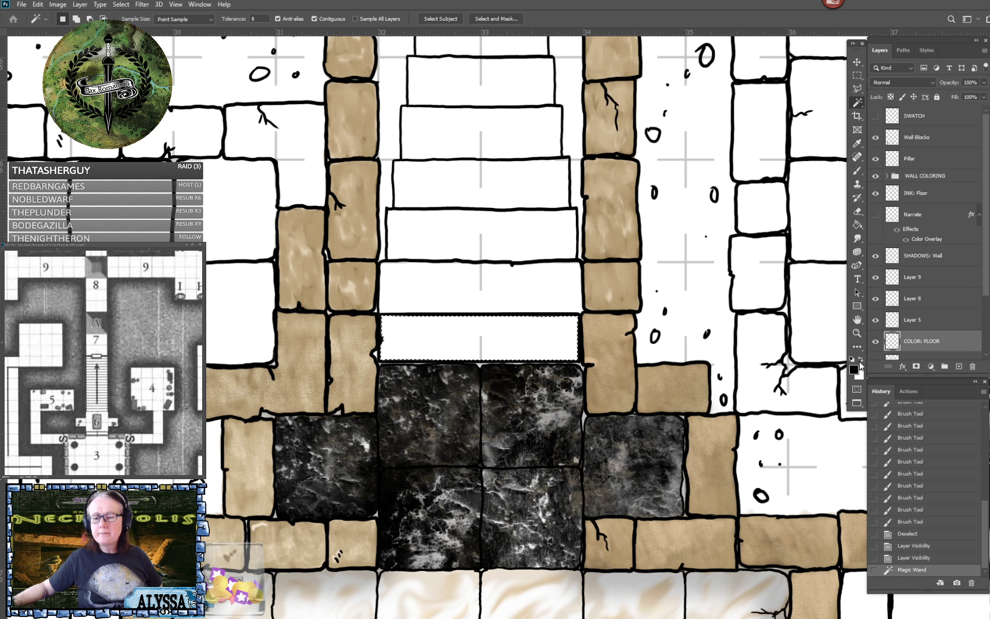
Try filling the lowest stair with black and deselecting it, and revert the history to the Magic Wand selection.
{"action": "left_click", "coordinate": [857, 224]}
{"action": "left_click", "coordinate": [512, 338]}
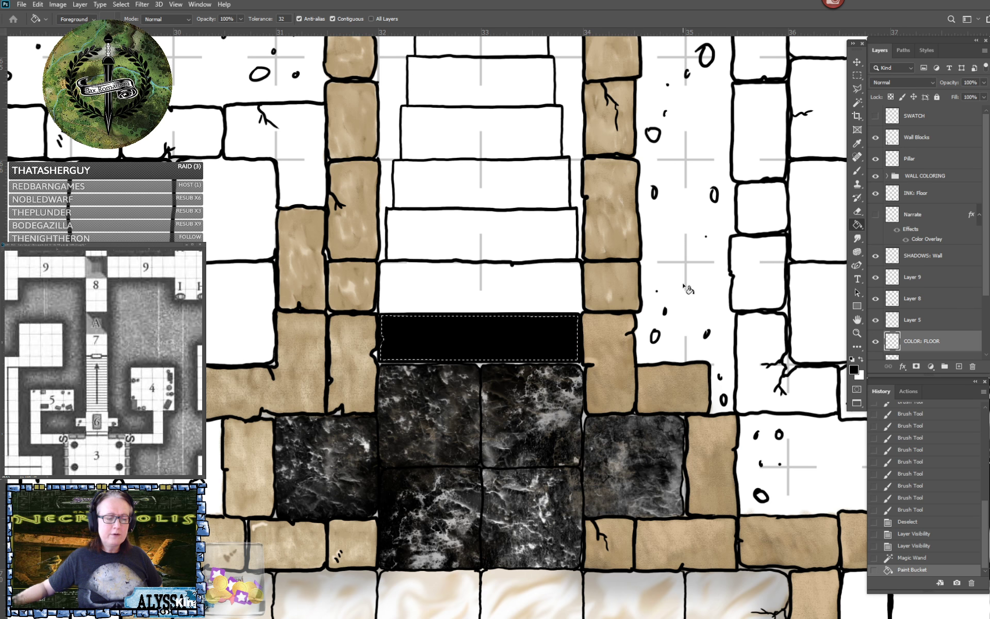
{"action": "left_click", "coordinate": [858, 77]}
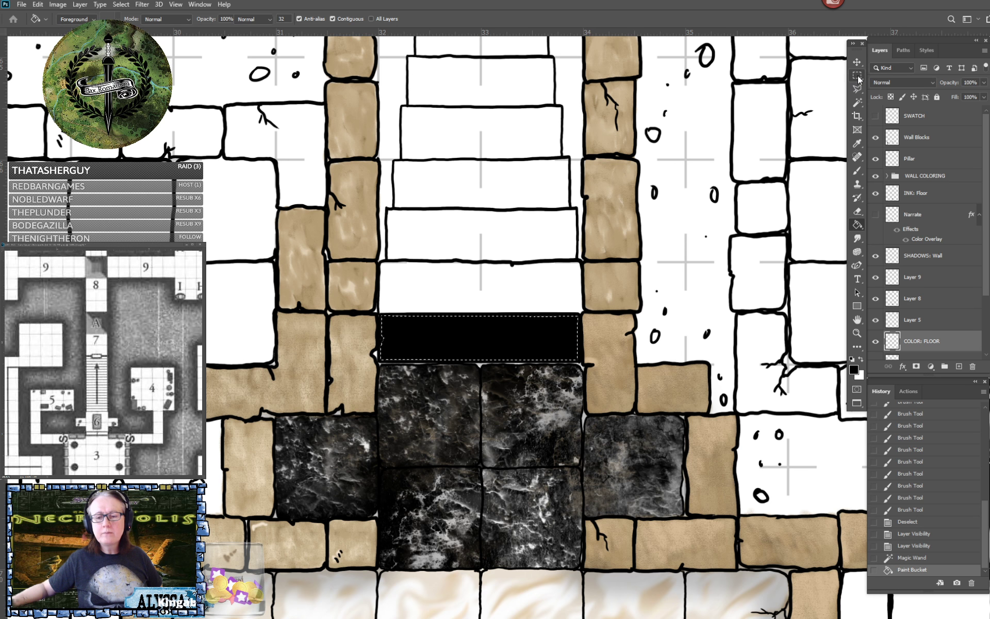
{"action": "left_click", "coordinate": [711, 151]}
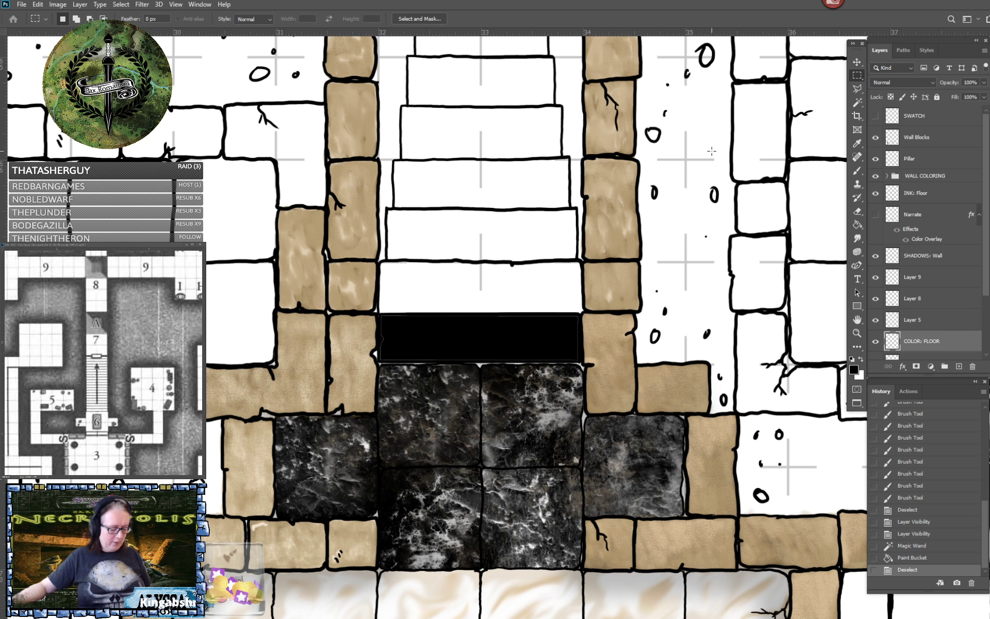
{"action": "left_click", "coordinate": [915, 558]}
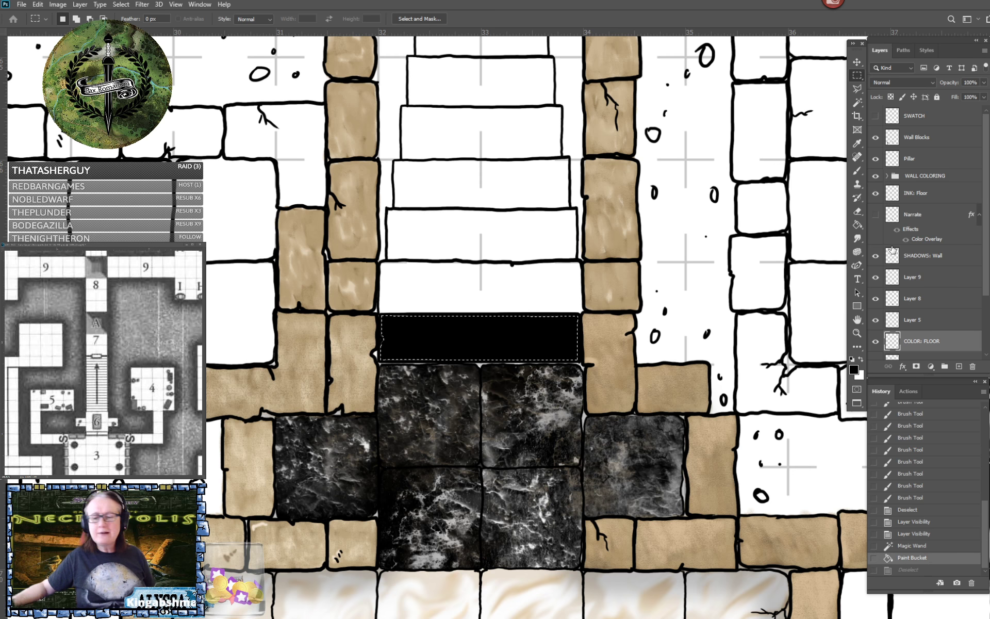
{"action": "left_click", "coordinate": [911, 545]}
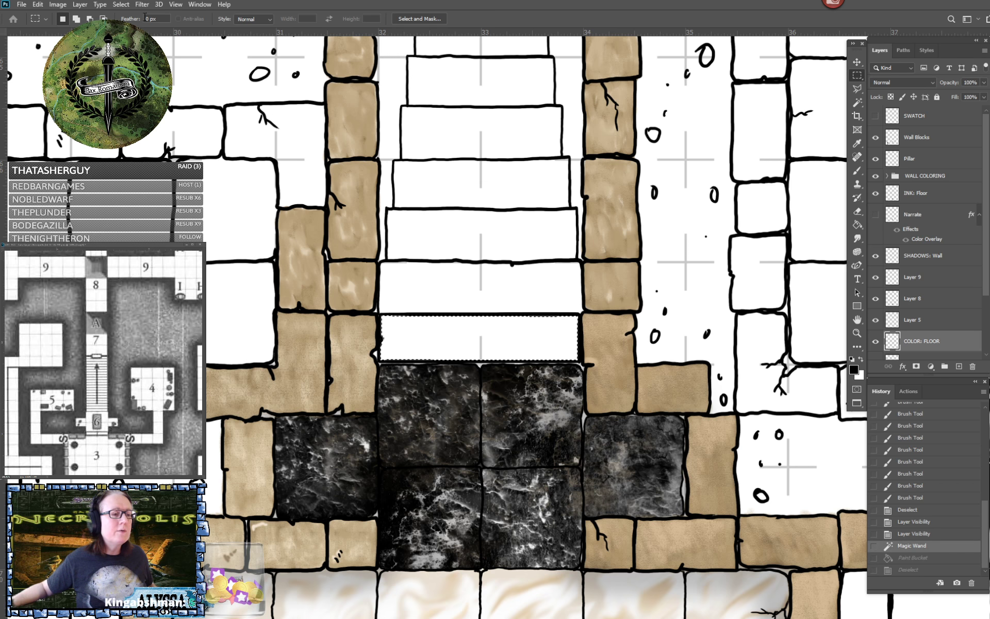
Expand the lowest stair's selection by 2 pixels and fill it with black using the Paint Bucket.
{"action": "left_click", "coordinate": [120, 4]}
{"action": "mouse_move", "coordinate": [155, 152]}
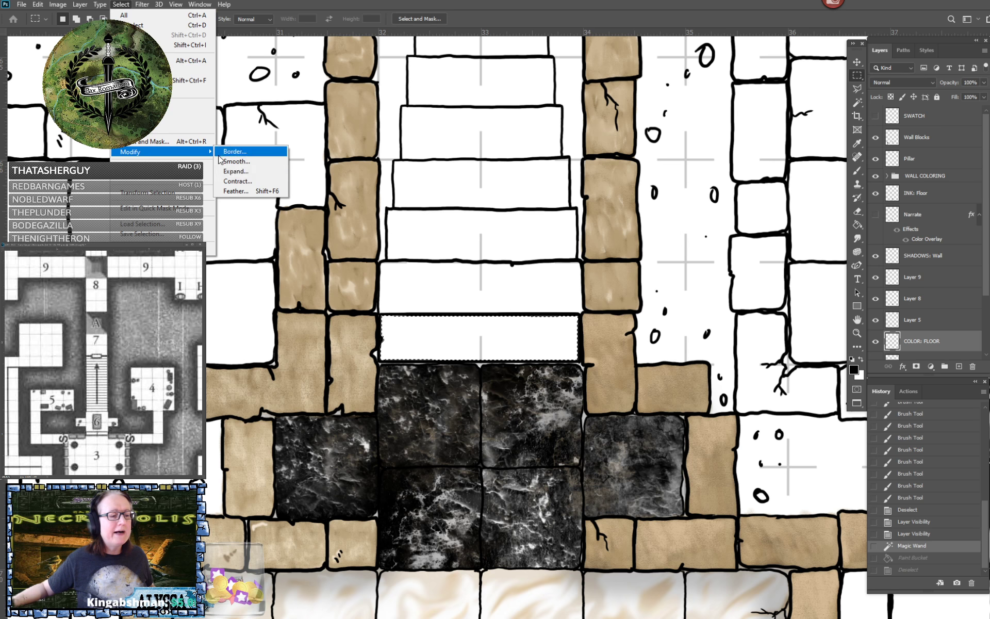
{"action": "left_click", "coordinate": [248, 177]}
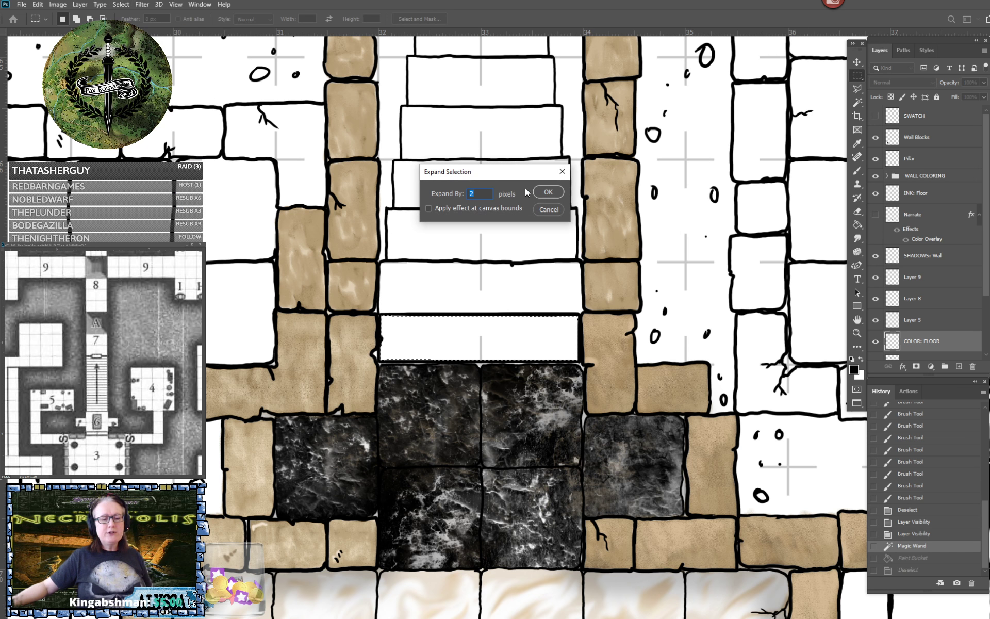
{"action": "left_click", "coordinate": [548, 192]}
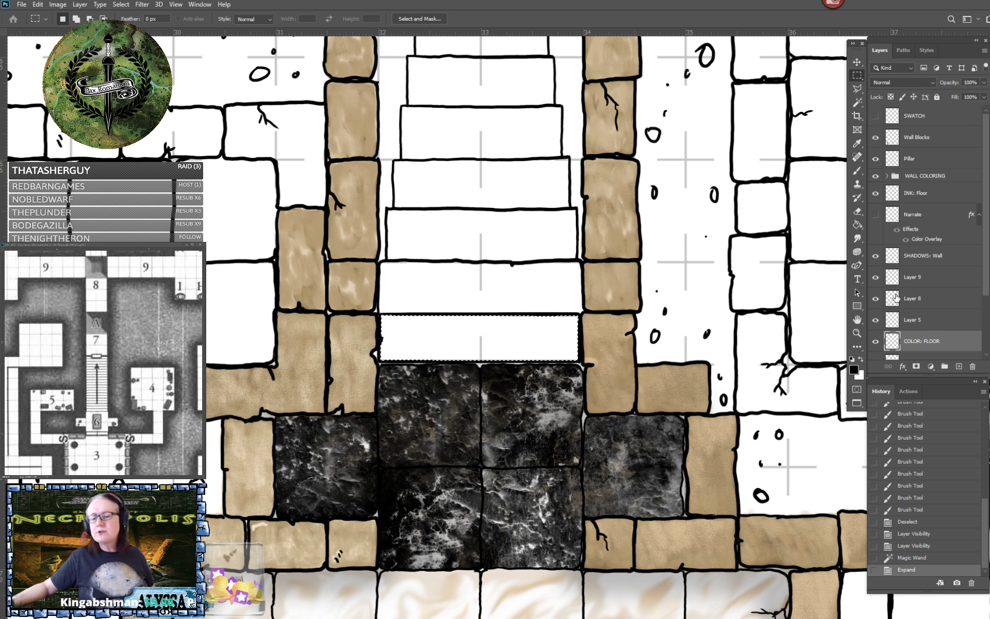
{"action": "left_click", "coordinate": [857, 224]}
{"action": "left_click", "coordinate": [479, 337]}
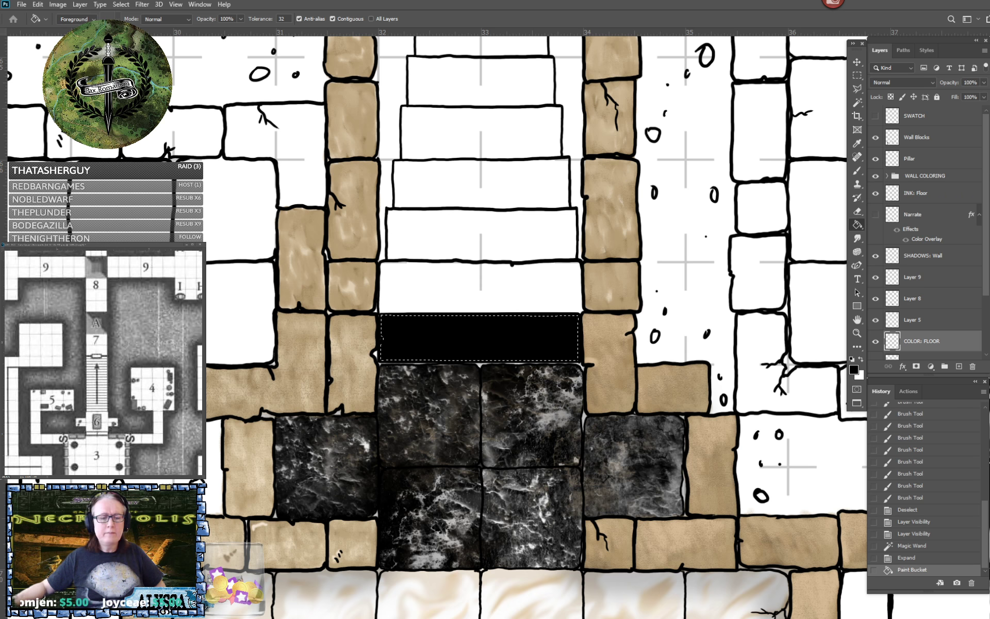
Browse to the Special Effects Brushes and dab the black stair with the foliage brush from Kyle's Concept Brushes.
{"action": "left_click_drag", "start_coordinate": [745, 133], "coordinate": [808, 71]}
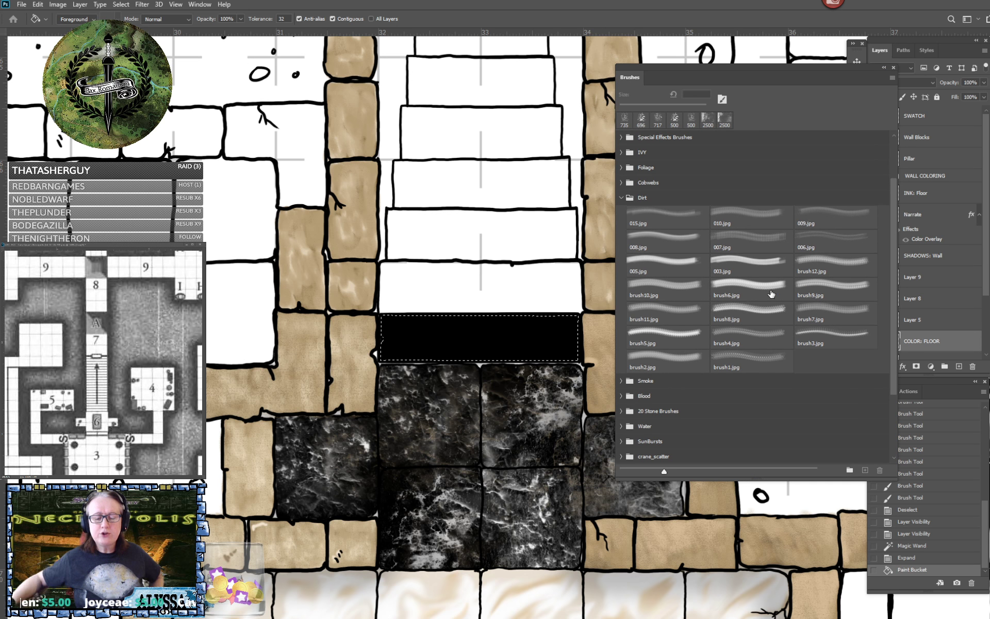
{"action": "left_click", "coordinate": [620, 196]}
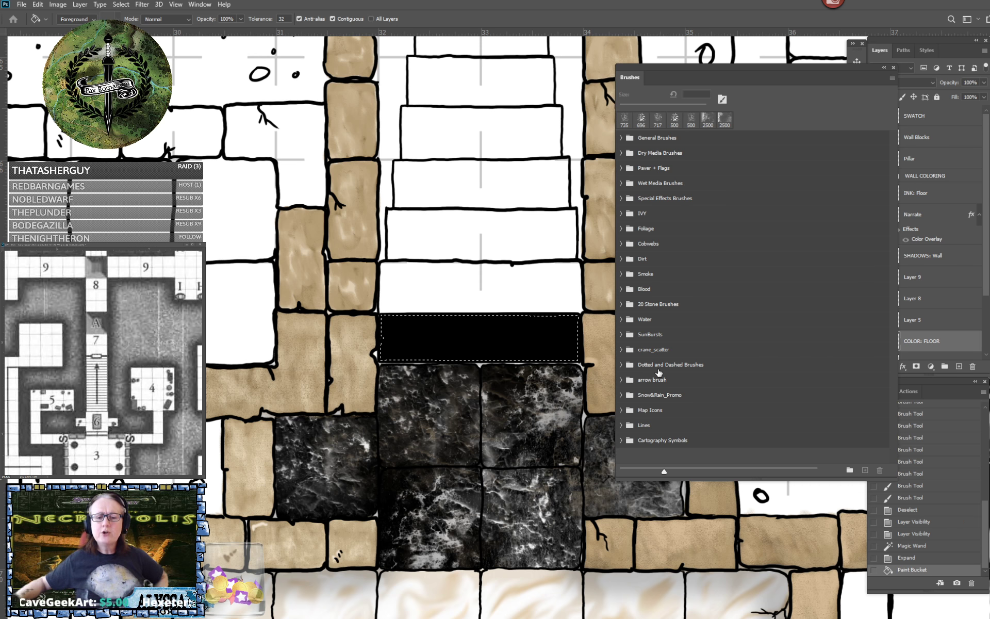
{"action": "left_click", "coordinate": [621, 199]}
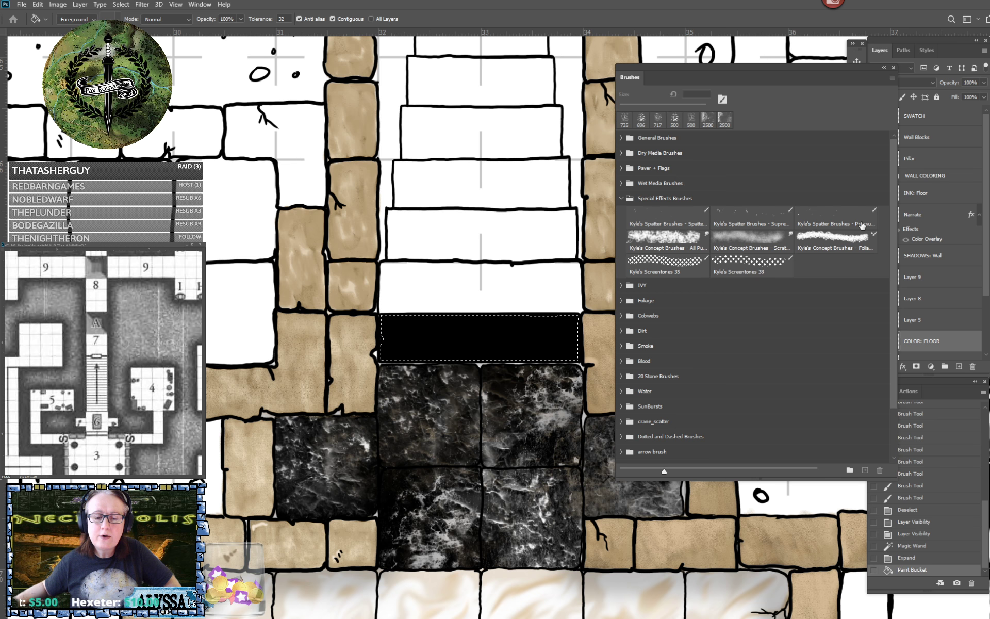
{"action": "left_click", "coordinate": [825, 242]}
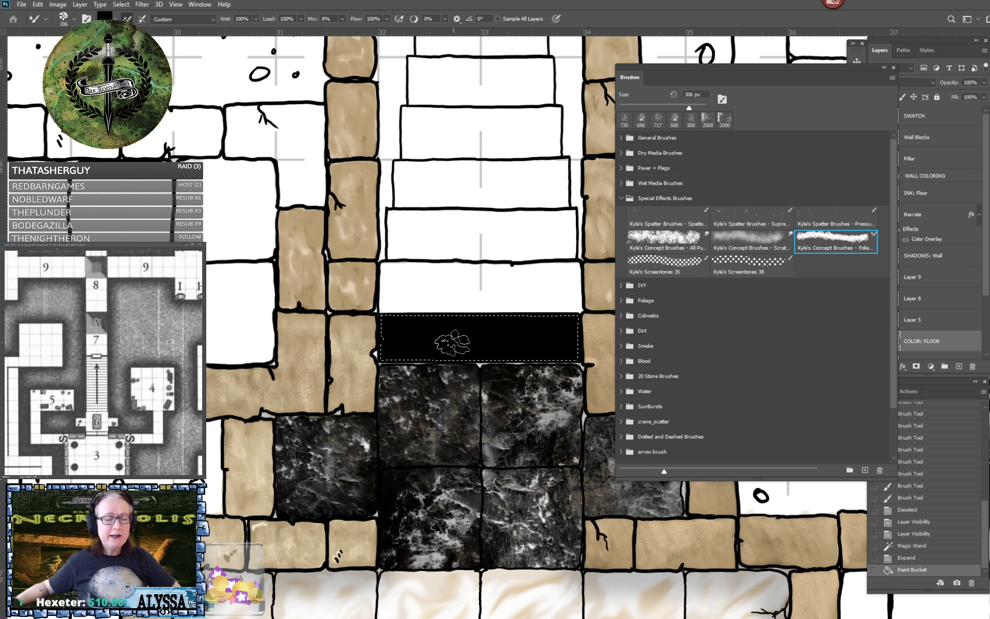
{"action": "left_click", "coordinate": [452, 340]}
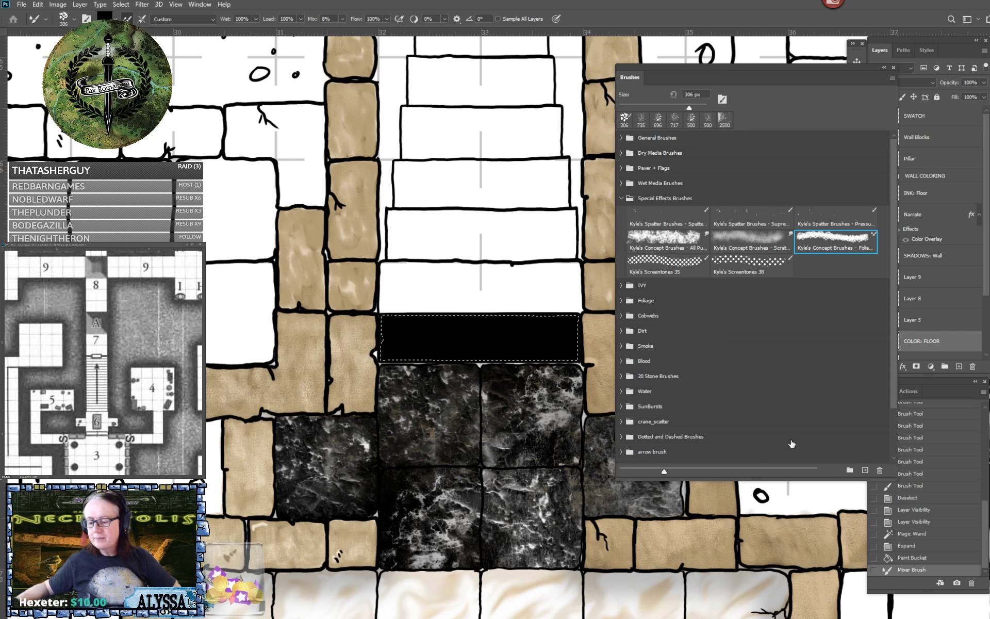
Texture the black stair with the 175 px scratch smudge brush from Kyle's Concept Brushes, undoing the first stroke and smudging across its whole width.
{"action": "left_click", "coordinate": [737, 244]}
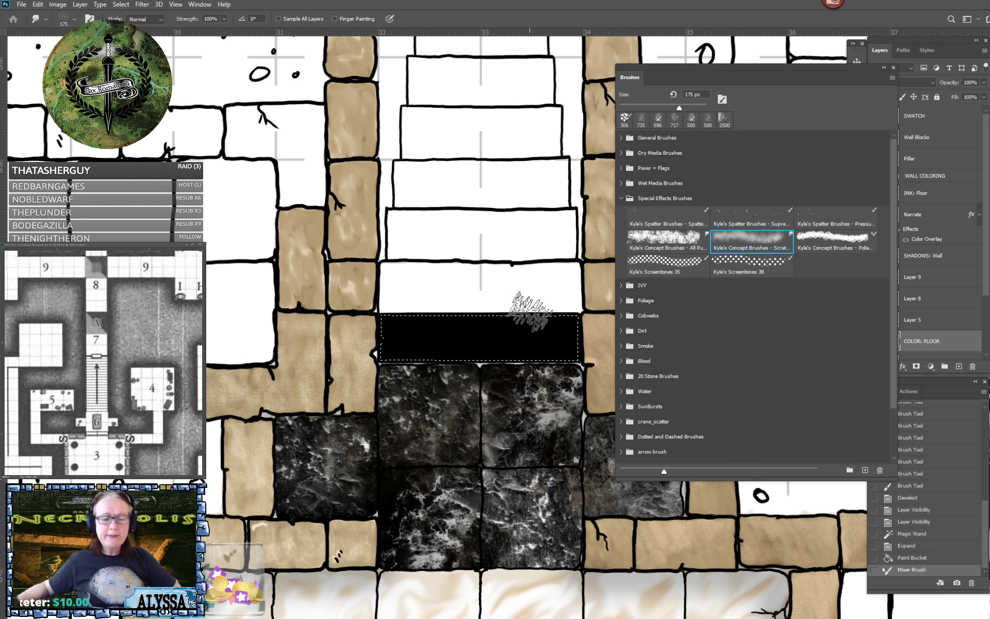
{"action": "left_click", "coordinate": [415, 345]}
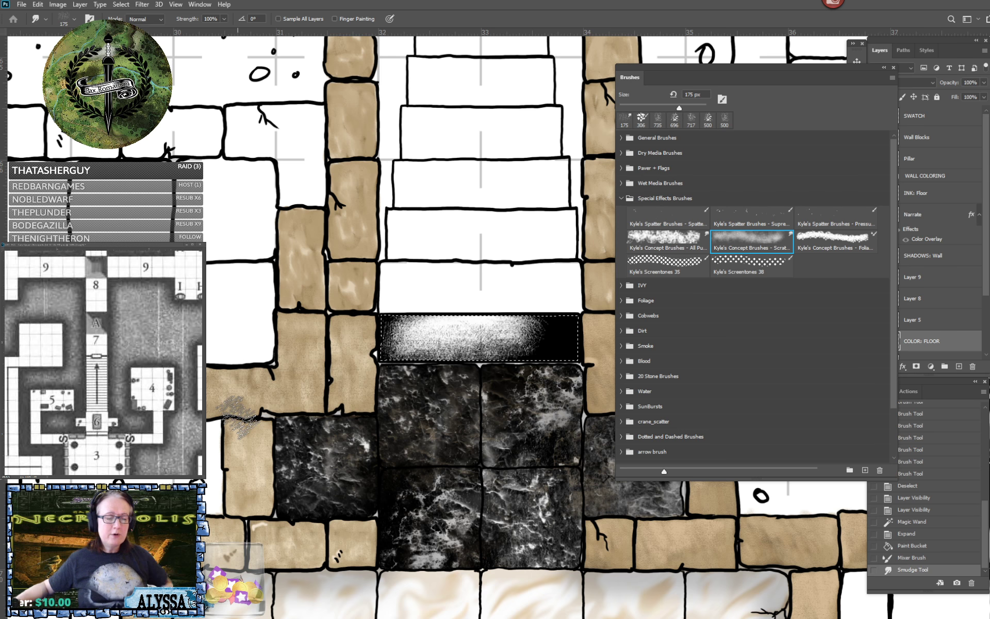
{"action": "key", "text": "ctrl+z"}
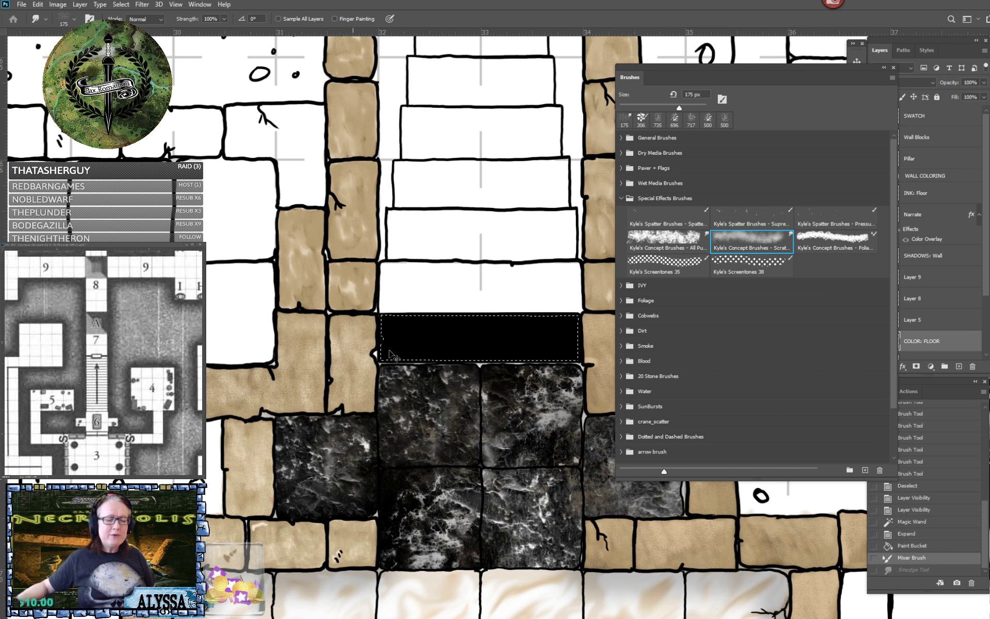
{"action": "left_click_drag", "start_coordinate": [390, 322], "coordinate": [427, 361]}
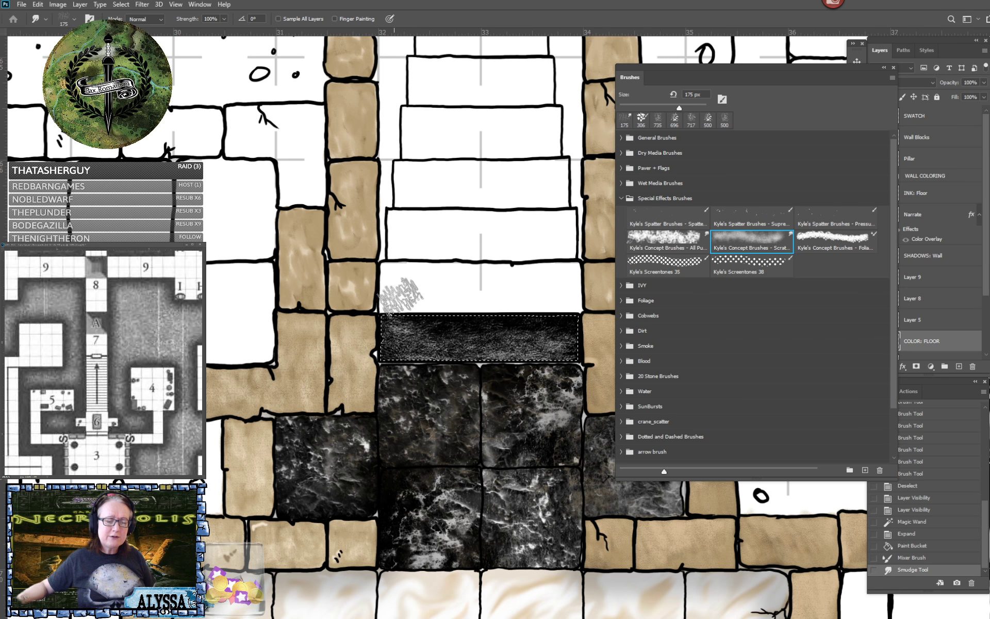
{"action": "left_click_drag", "start_coordinate": [598, 298], "coordinate": [576, 361]}
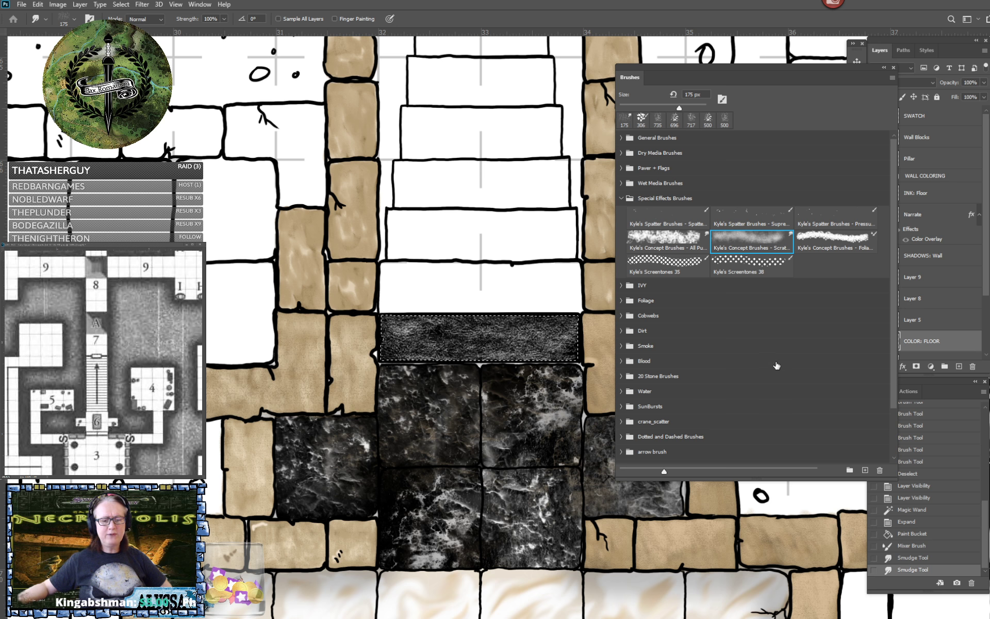
Collapse the brush library and deselect the textured stair with the Rectangular Marquee tool.
{"action": "left_click", "coordinate": [883, 70]}
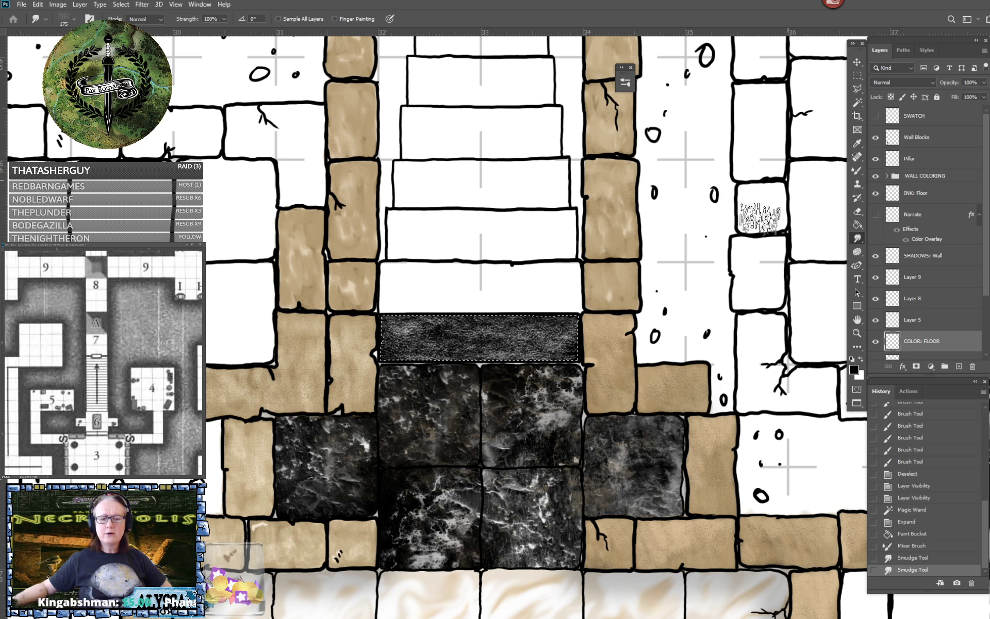
{"action": "left_click", "coordinate": [857, 76]}
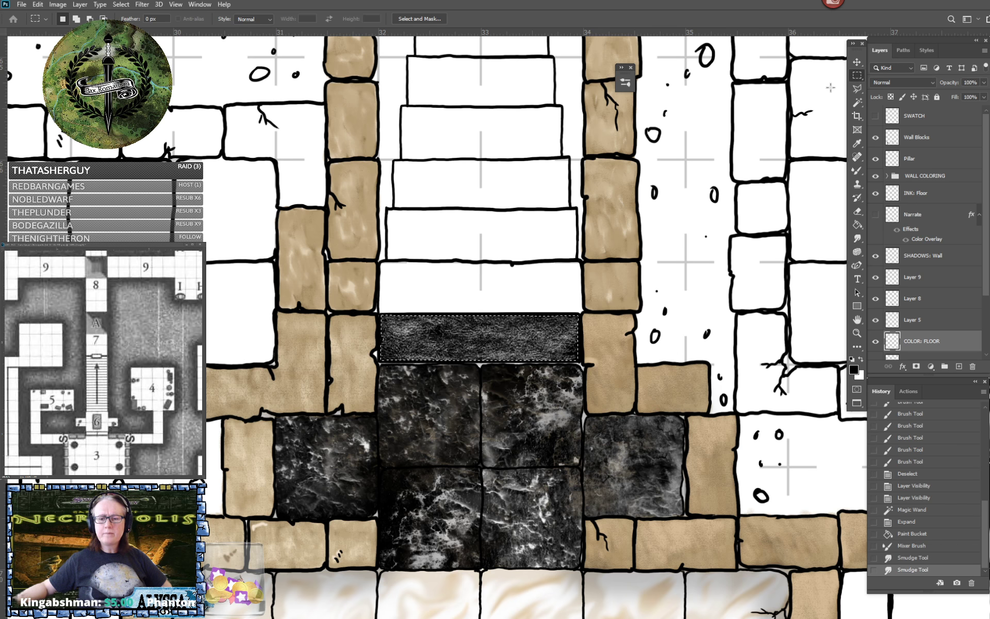
{"action": "left_click", "coordinate": [724, 157]}
Examine the lowest stair's texture beside the black floor at several magnifications.
{"action": "scroll", "coordinate": [724, 157], "scroll_direction": "down", "scroll_amount": 5}
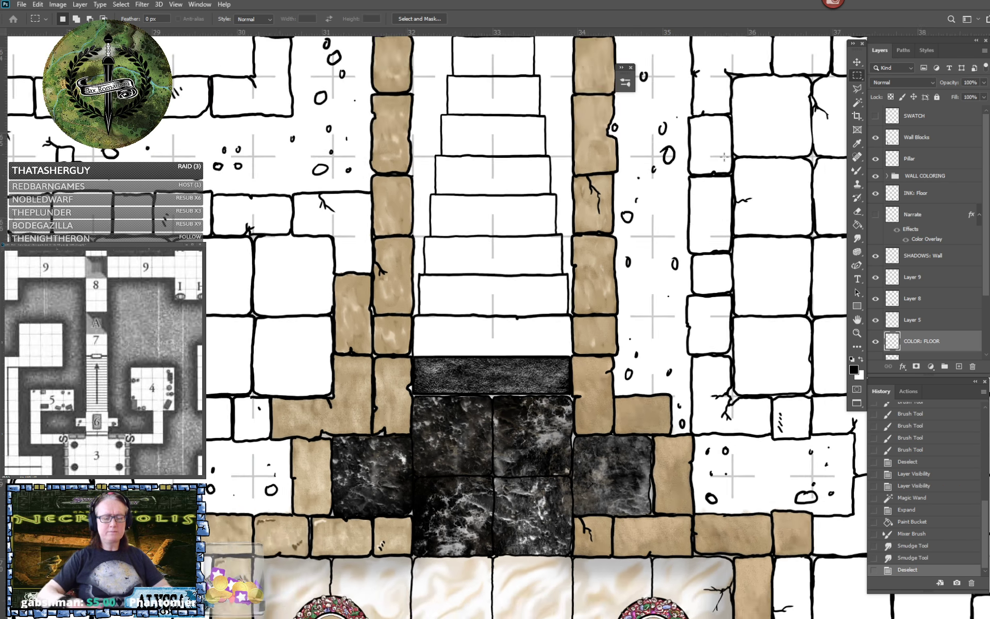
{"action": "scroll", "coordinate": [724, 157], "scroll_direction": "up", "scroll_amount": 5}
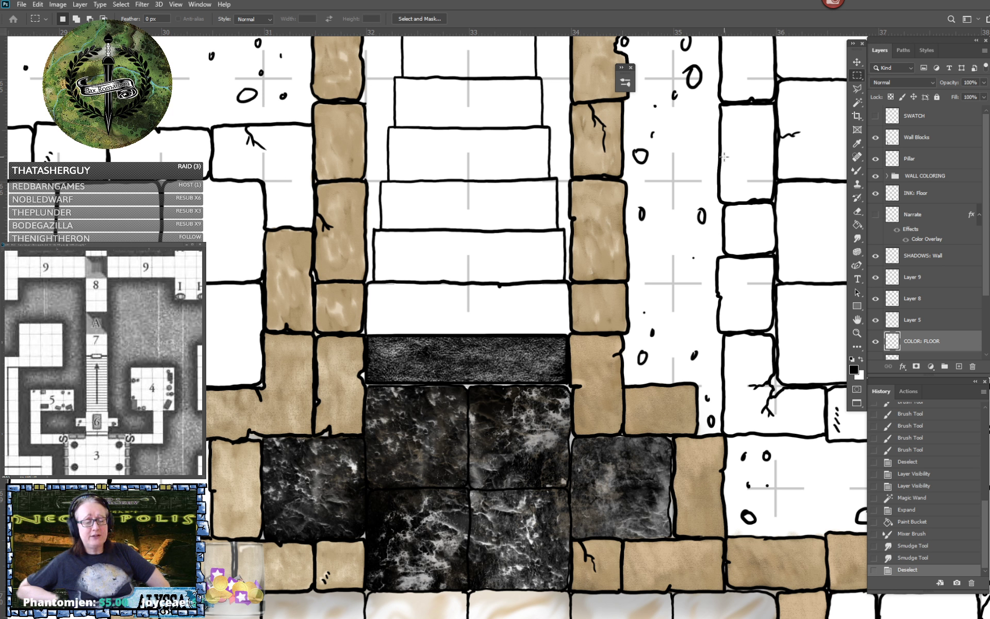
{"action": "key", "text": "ctrl+plus"}
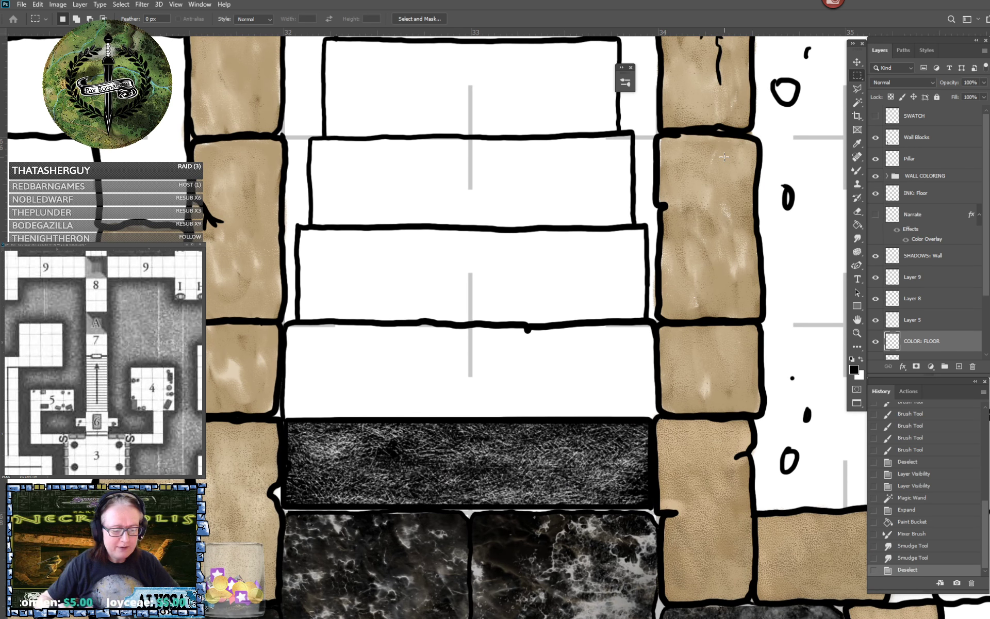
{"action": "scroll", "coordinate": [724, 157], "scroll_direction": "down", "scroll_amount": 5}
{"action": "scroll", "coordinate": [724, 157], "scroll_direction": "up", "scroll_amount": 1}
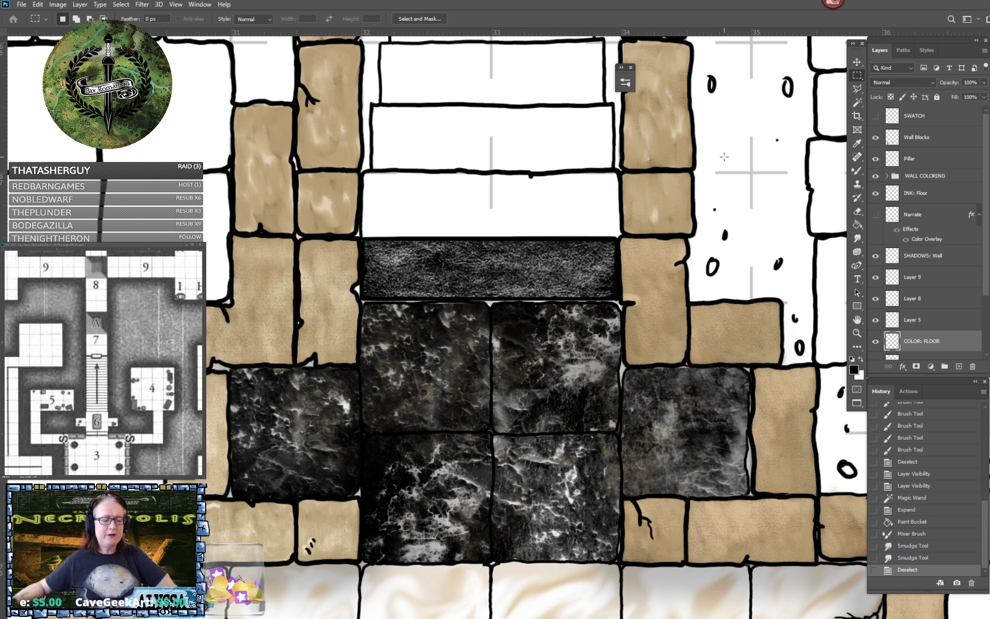
{"action": "scroll", "coordinate": [724, 157], "scroll_direction": "down", "scroll_amount": 3}
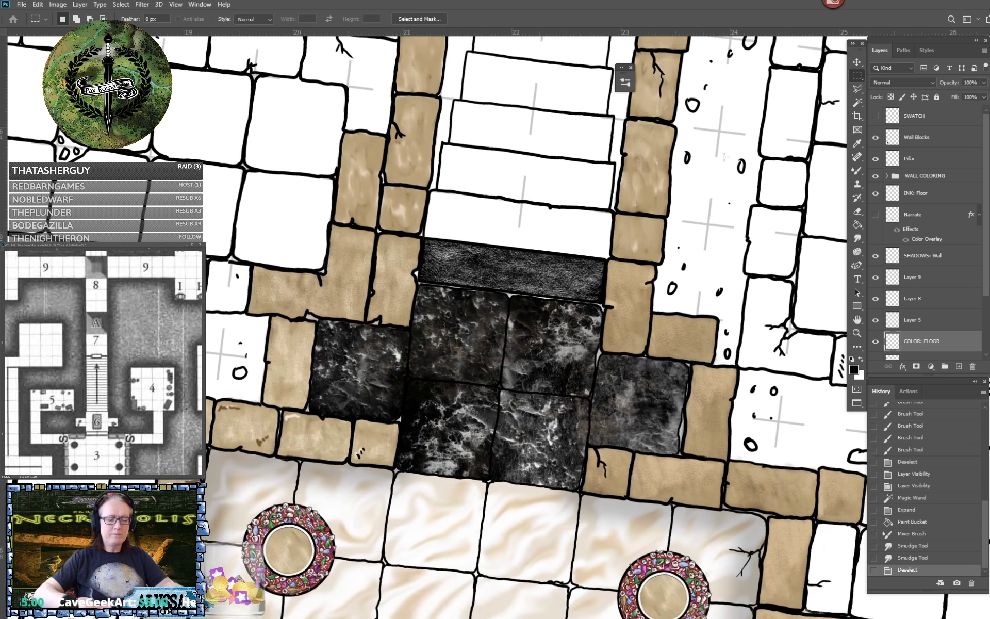
Examine the textured stair and black floor in the context of the marble hall and surrounding uncoloured rooms.
{"action": "scroll", "coordinate": [724, 156], "scroll_direction": "down", "scroll_amount": 1}
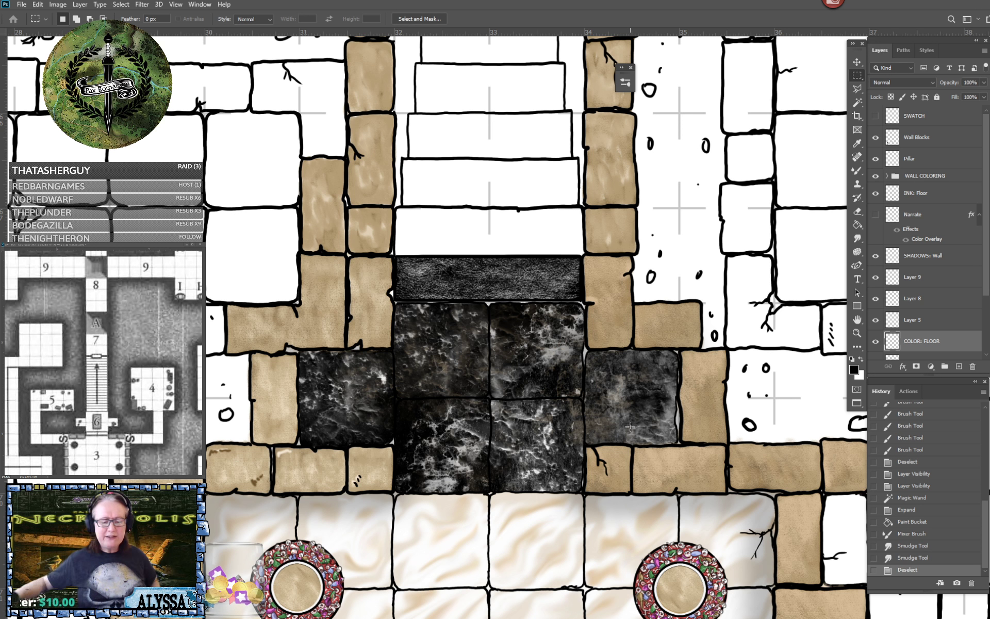
{"action": "scroll", "coordinate": [645, 434], "scroll_direction": "down", "scroll_amount": 3}
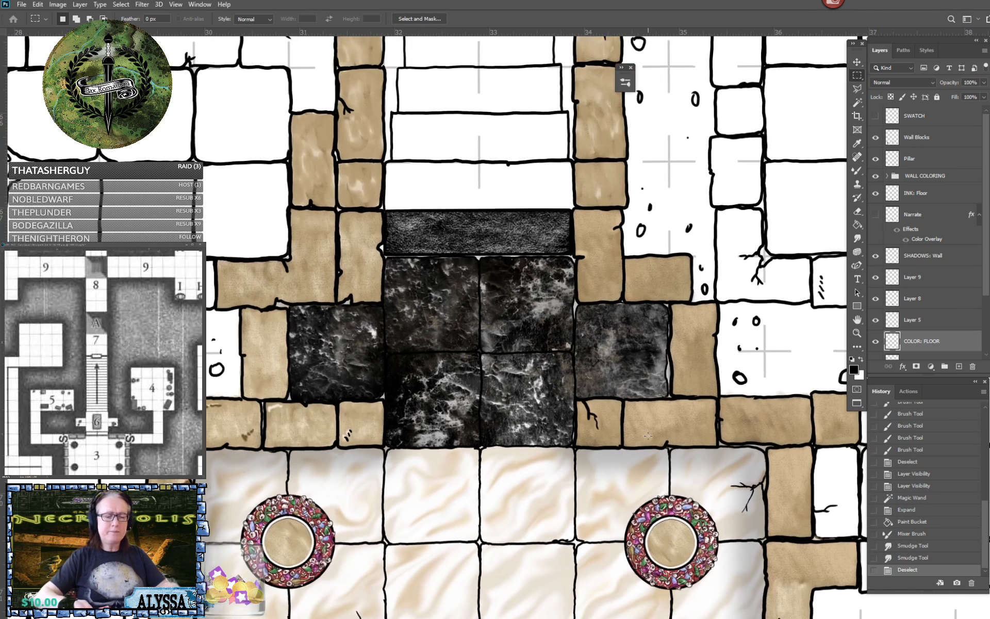
{"action": "scroll", "coordinate": [648, 436], "scroll_direction": "down", "scroll_amount": 2}
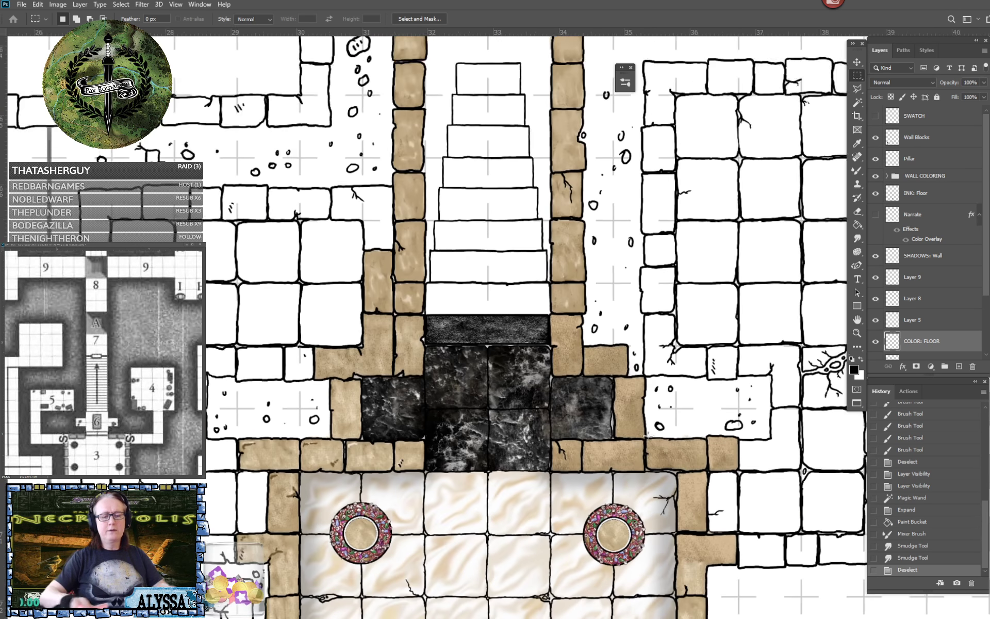
{"action": "scroll", "coordinate": [648, 436], "scroll_direction": "down", "scroll_amount": 1}
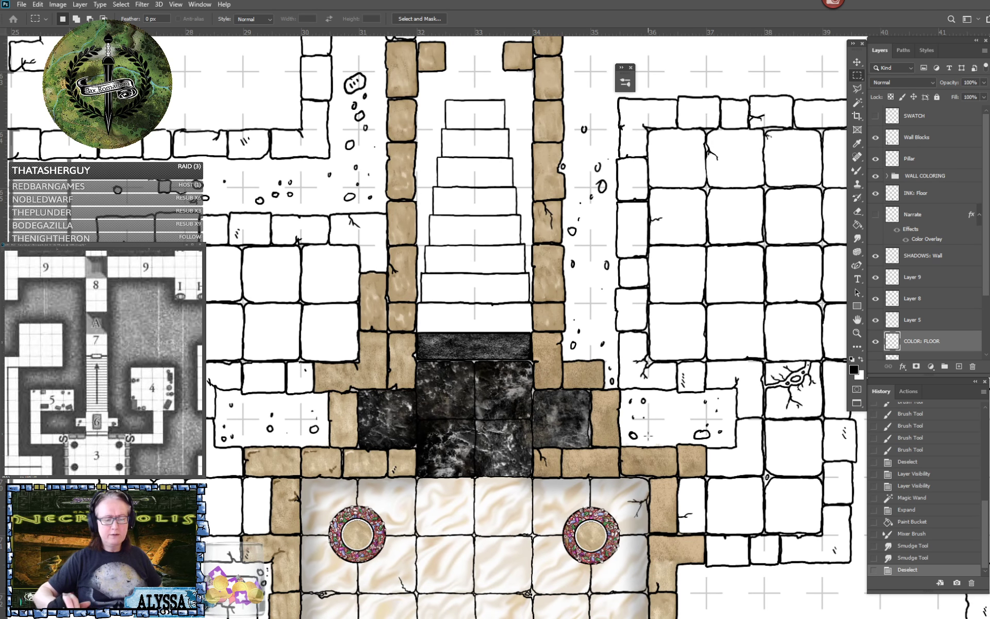
{"action": "scroll", "coordinate": [647, 435], "scroll_direction": "down", "scroll_amount": 2}
{"action": "scroll", "coordinate": [648, 436], "scroll_direction": "up", "scroll_amount": 3}
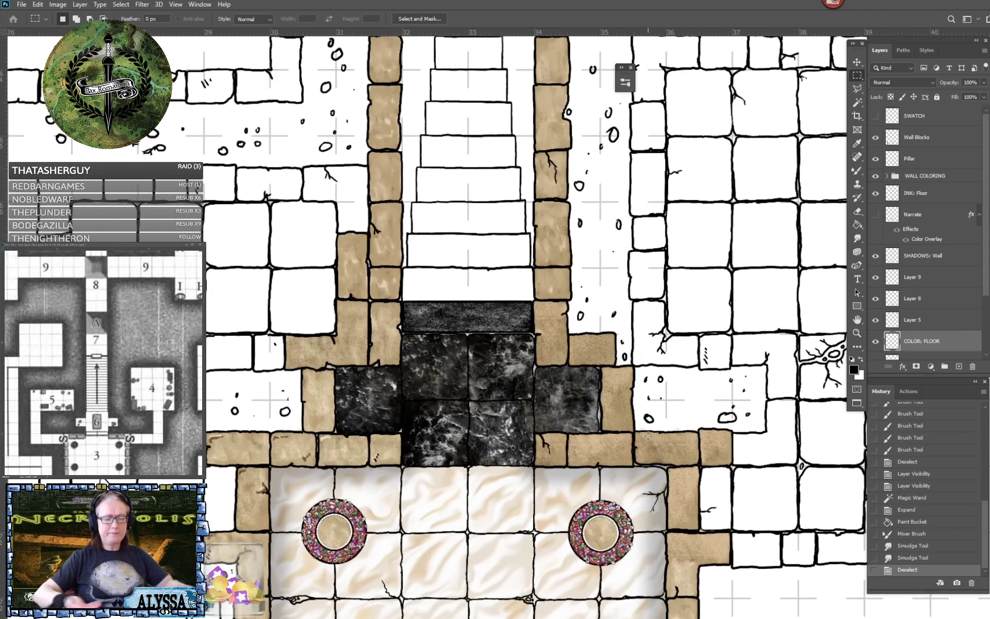
{"action": "scroll", "coordinate": [648, 436], "scroll_direction": "up", "scroll_amount": 2}
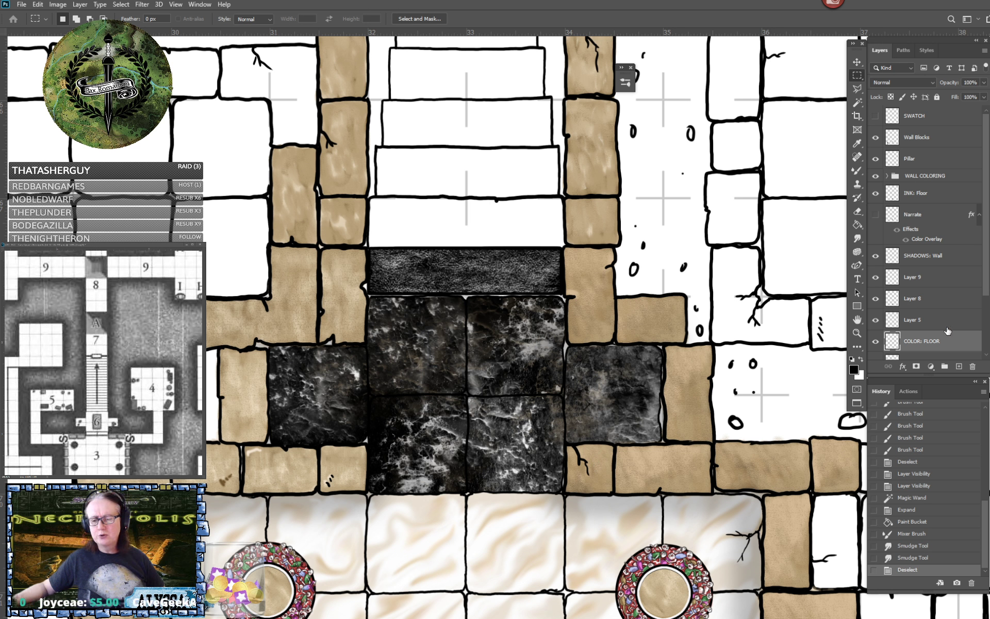
Make the SHADOWS: Wall layer active and toggle the Narrate layer's visibility on and off again.
{"action": "scroll", "coordinate": [934, 309], "scroll_direction": "down", "scroll_amount": 2}
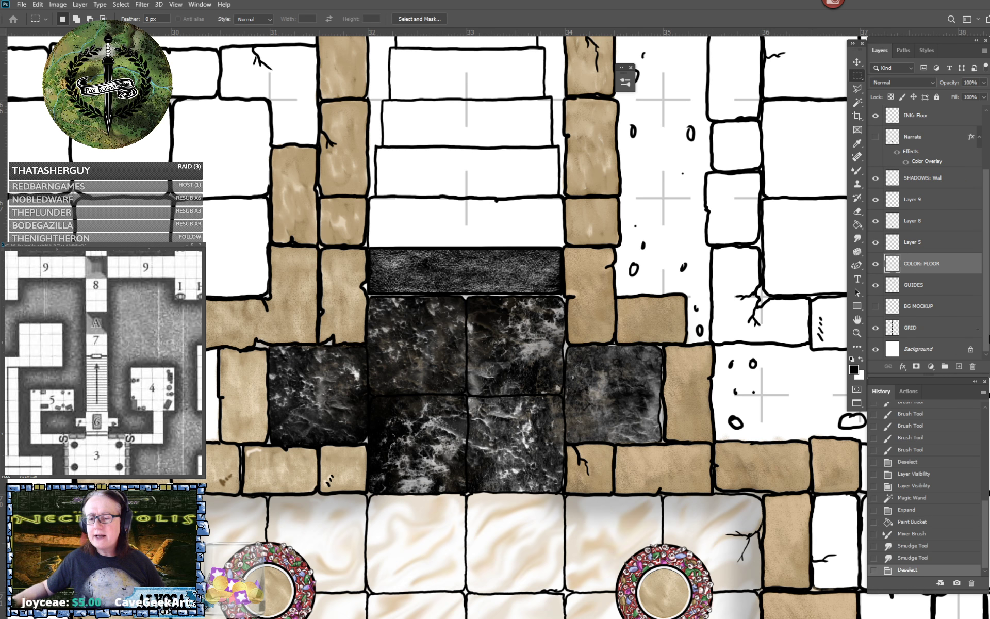
{"action": "scroll", "coordinate": [913, 305], "scroll_direction": "up", "scroll_amount": 3}
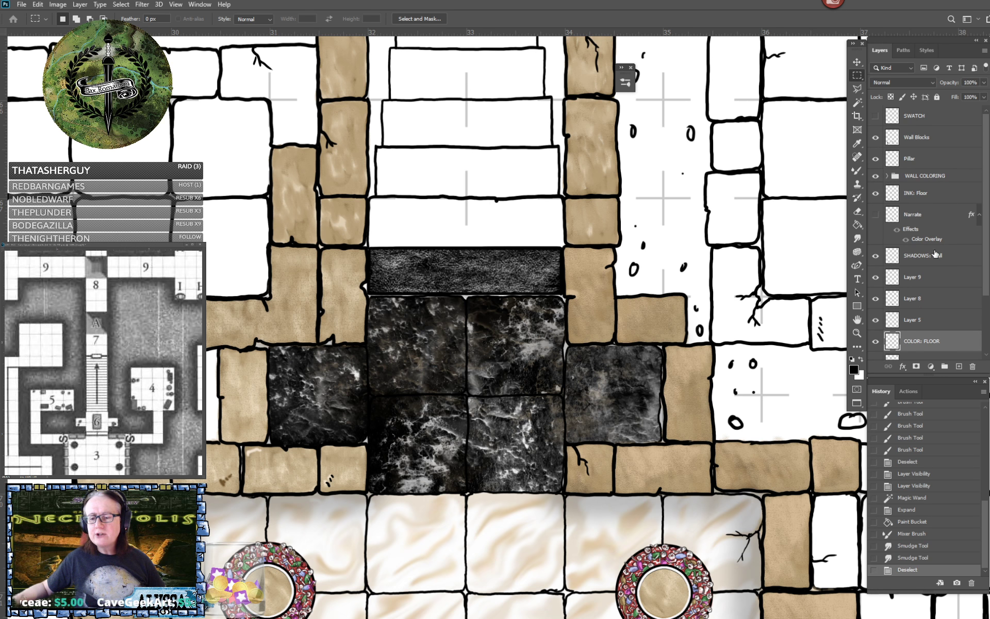
{"action": "left_click", "coordinate": [955, 262]}
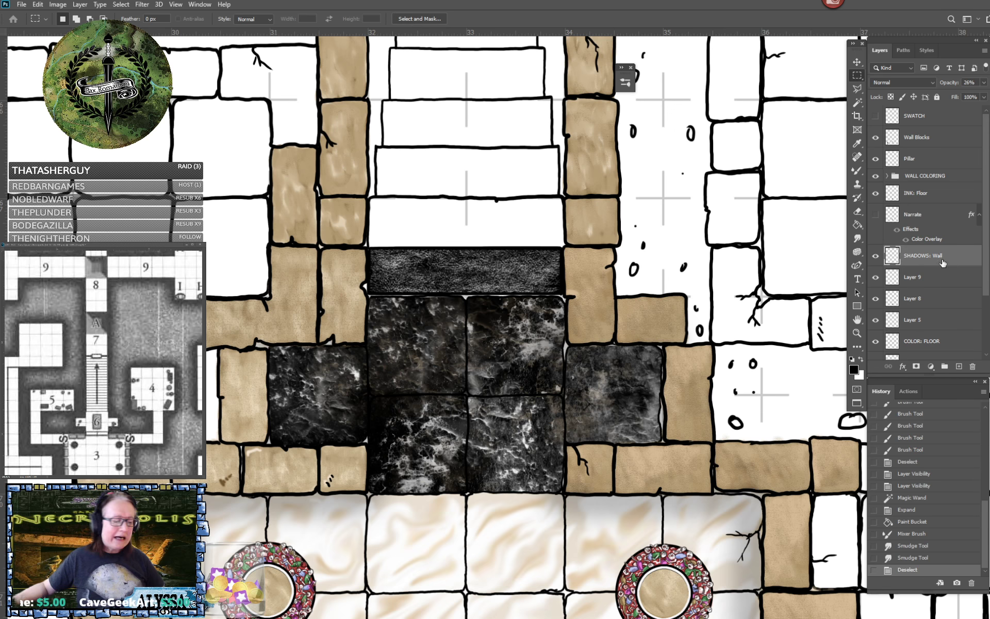
{"action": "scroll", "coordinate": [476, 326], "scroll_direction": "down", "scroll_amount": 5}
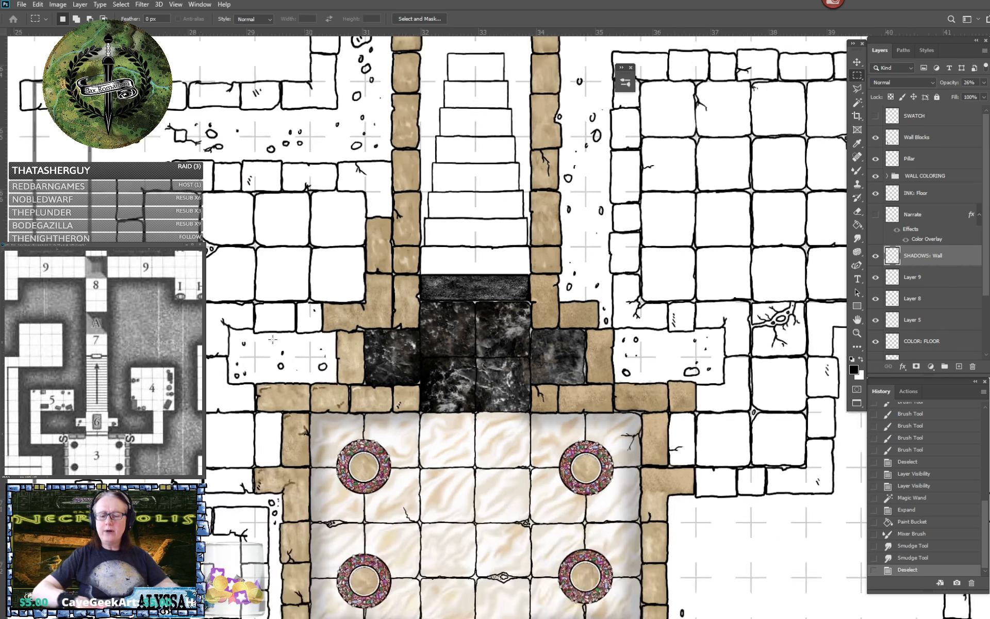
{"action": "left_click_drag", "start_coordinate": [388, 317], "coordinate": [363, 164]}
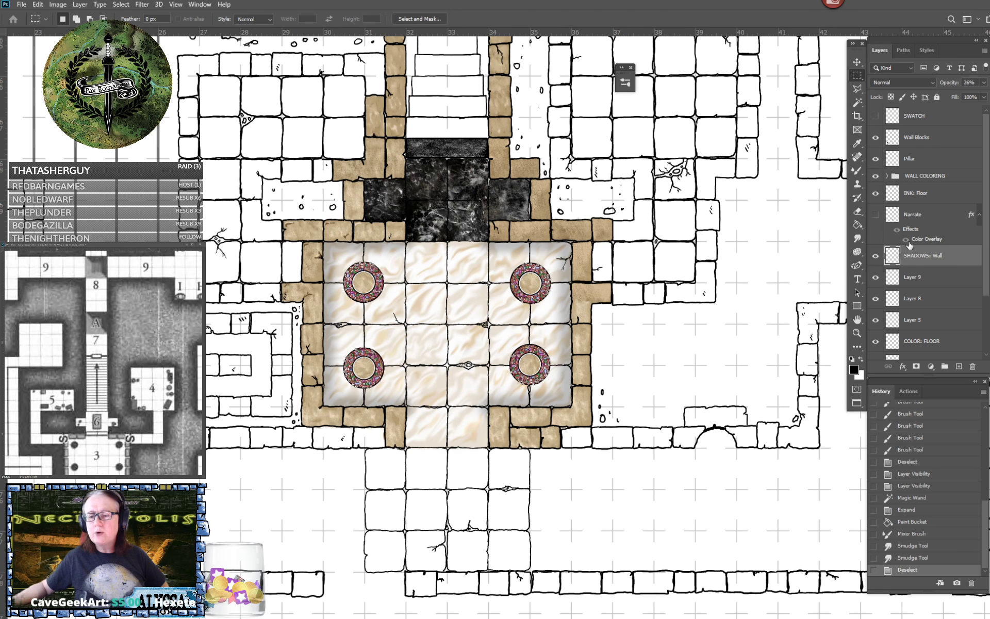
{"action": "left_click", "coordinate": [875, 215]}
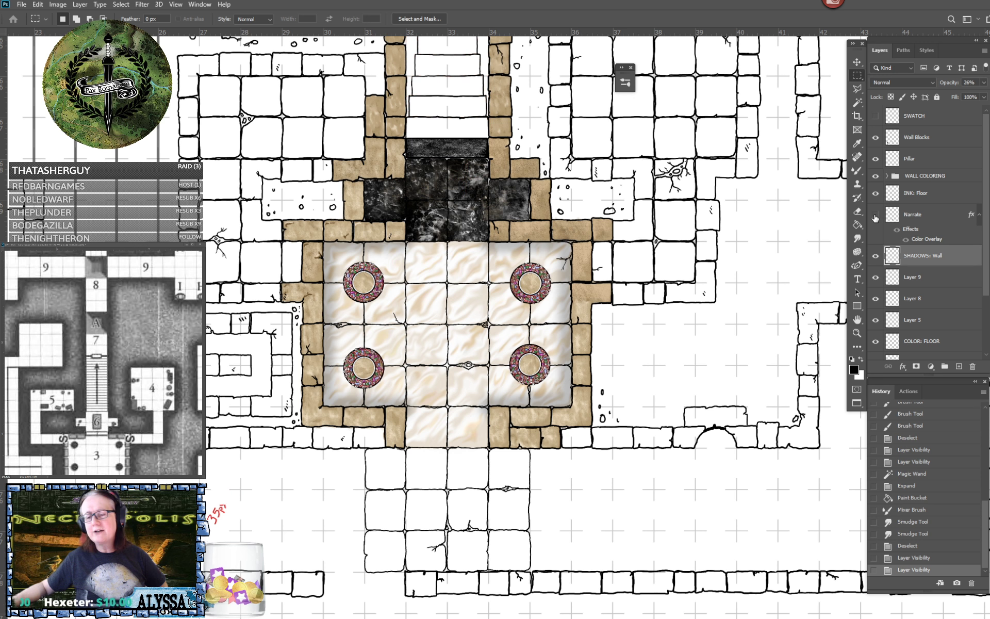
Show the document's notes and move their window clear of the map.
{"action": "key", "text": "ctrl+plus"}
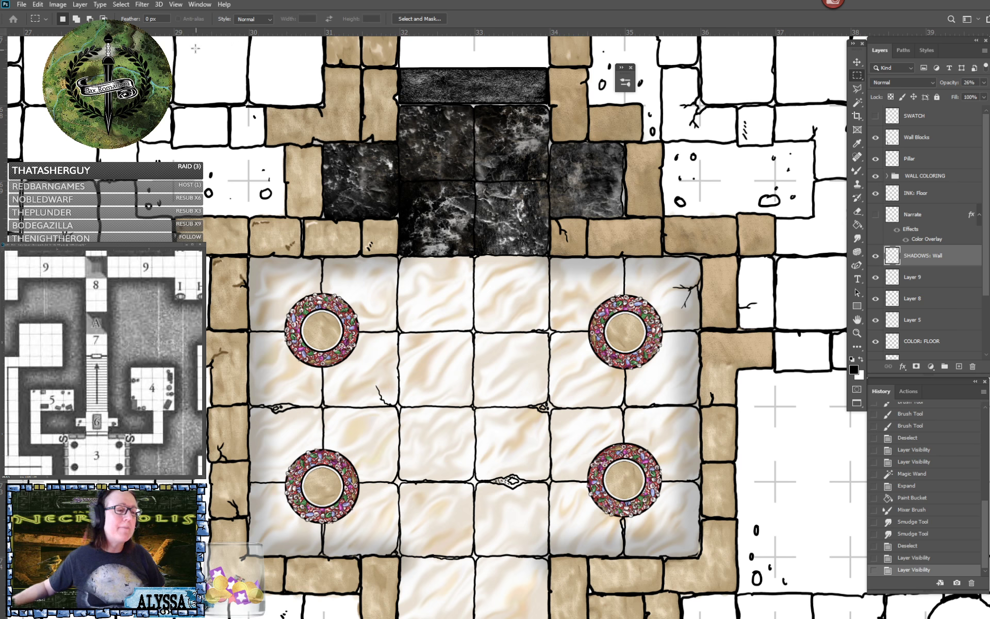
{"action": "left_click", "coordinate": [201, 5]}
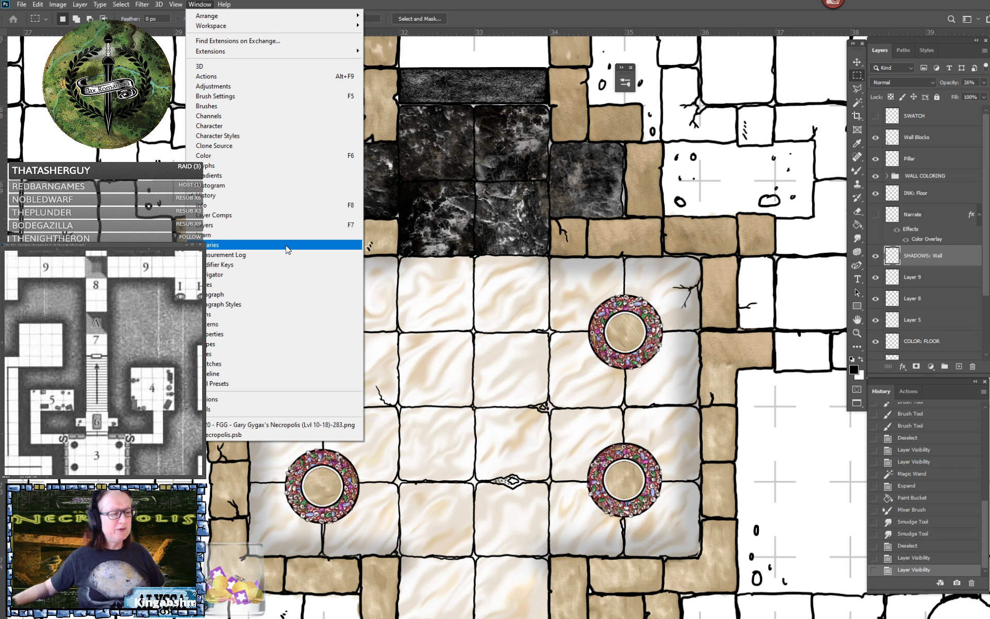
{"action": "left_click", "coordinate": [284, 284]}
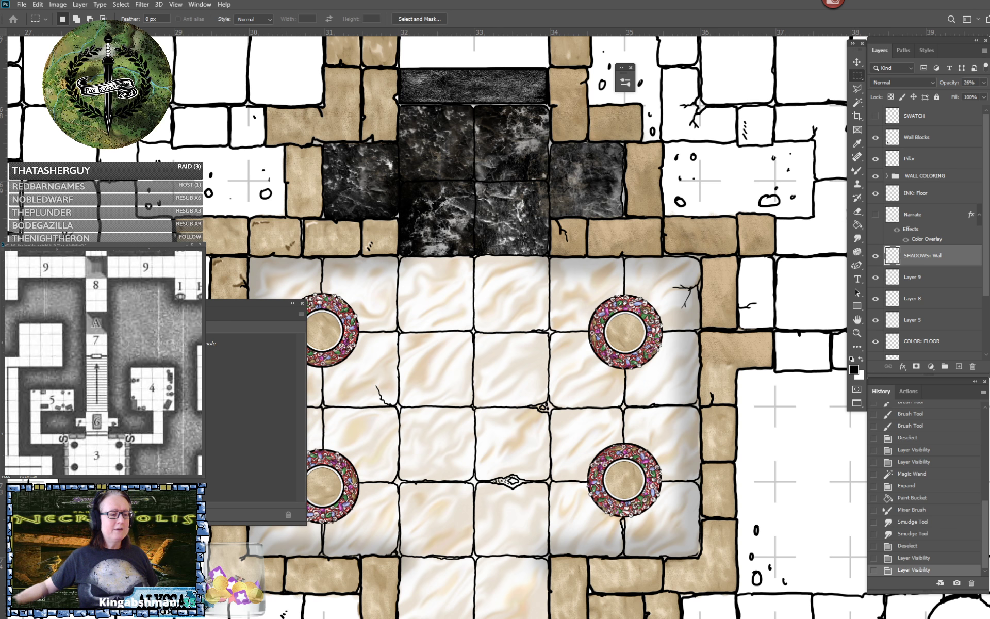
{"action": "left_click_drag", "start_coordinate": [193, 304], "coordinate": [989, 330]}
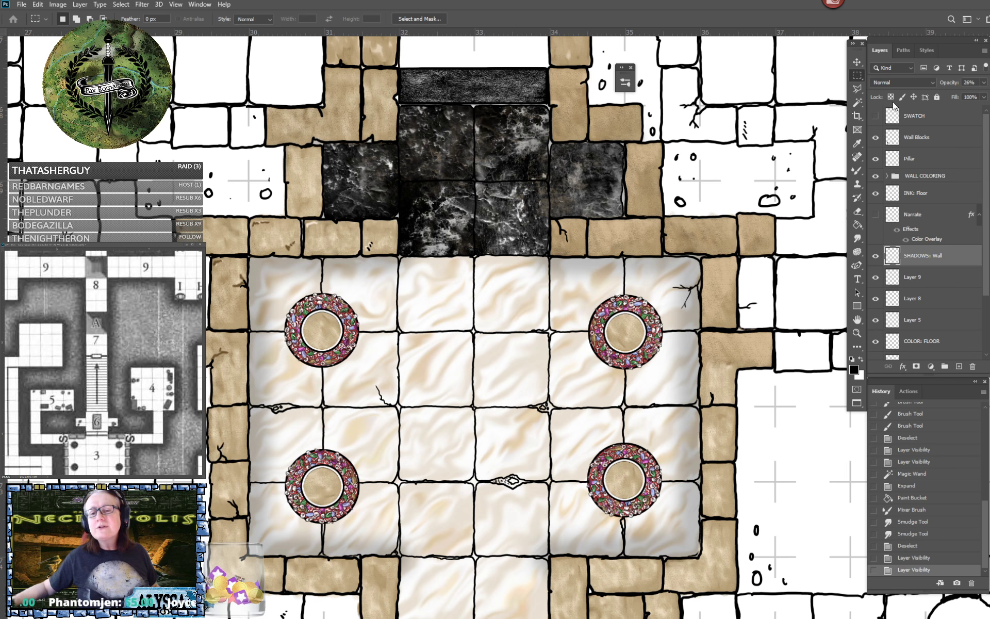
Switch from the Mixer Brush to the regular Brush with a Soft Round tip sized 306 px.
{"action": "left_click", "coordinate": [857, 171]}
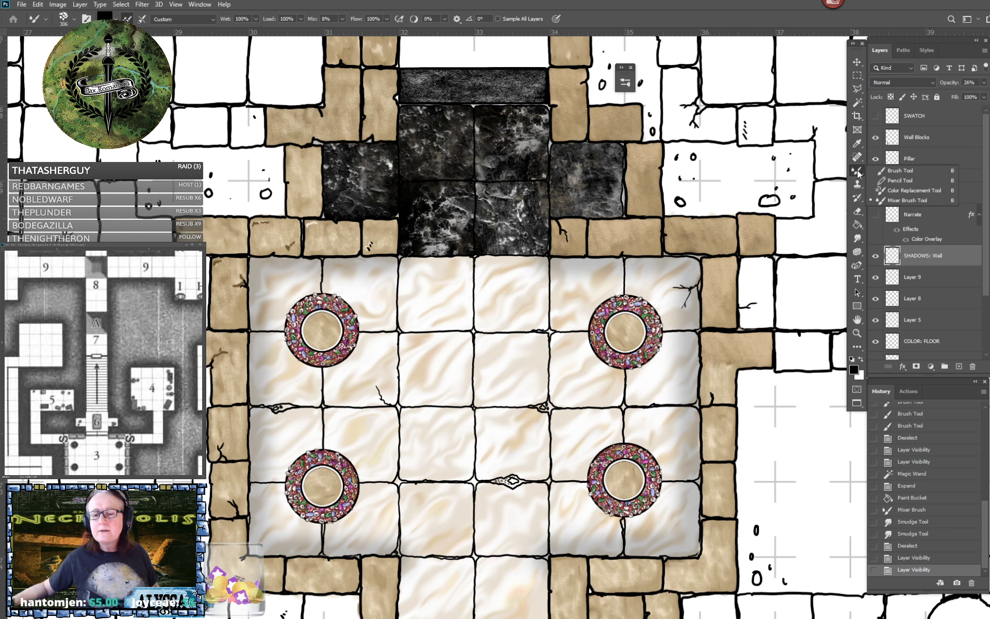
{"action": "left_click", "coordinate": [888, 170]}
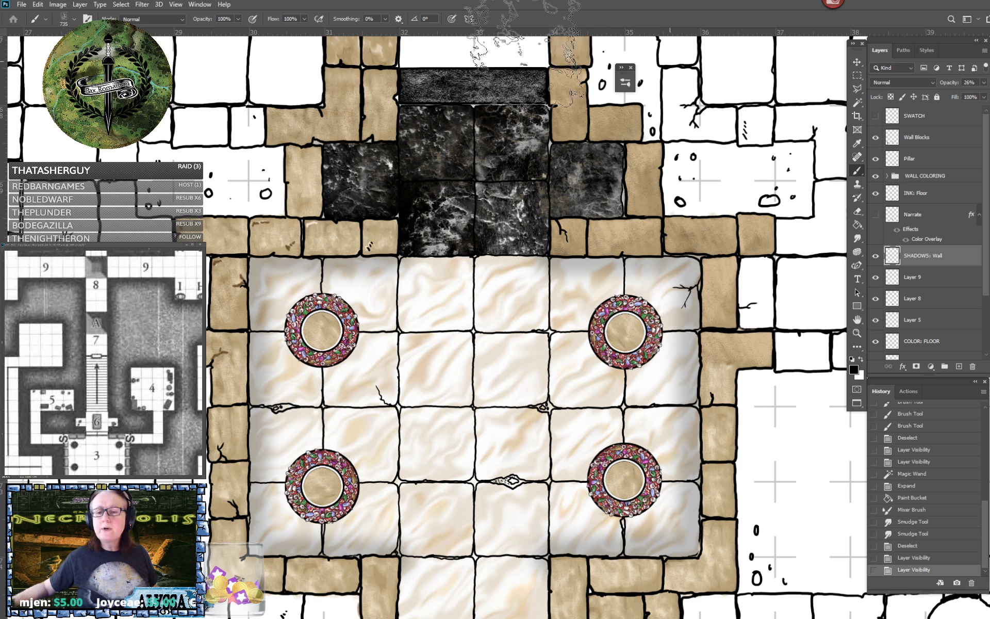
{"action": "left_click", "coordinate": [75, 19]}
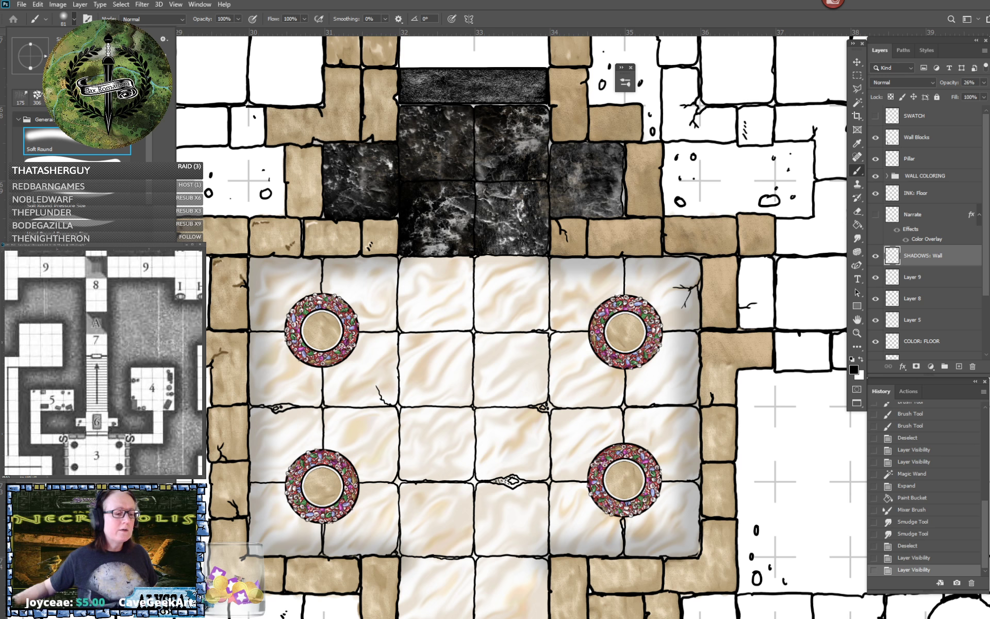
{"action": "left_click_drag", "start_coordinate": [78, 49], "coordinate": [81, 49]}
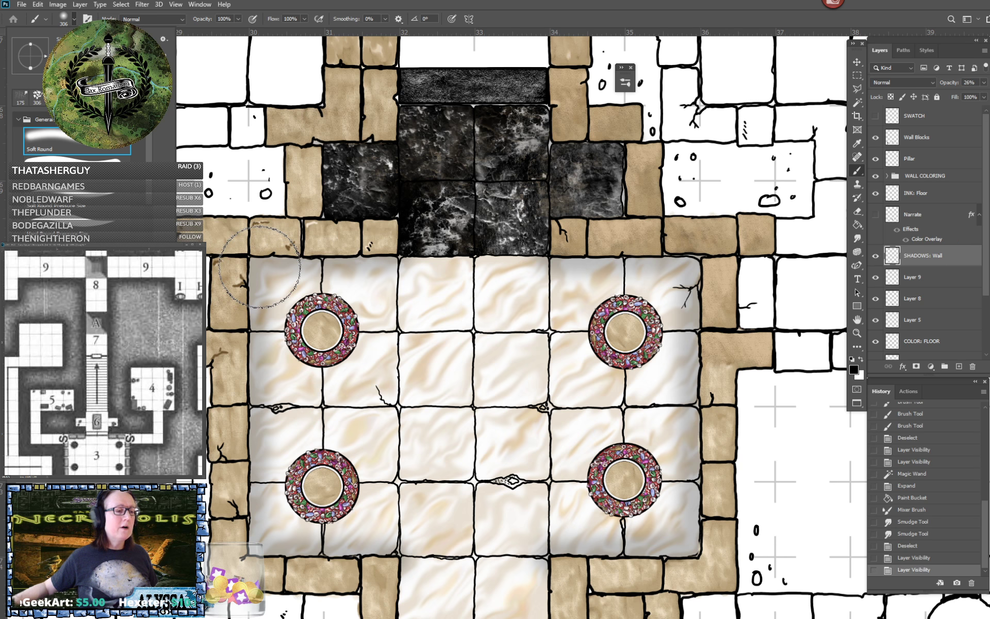
{"action": "left_click", "coordinate": [44, 364]}
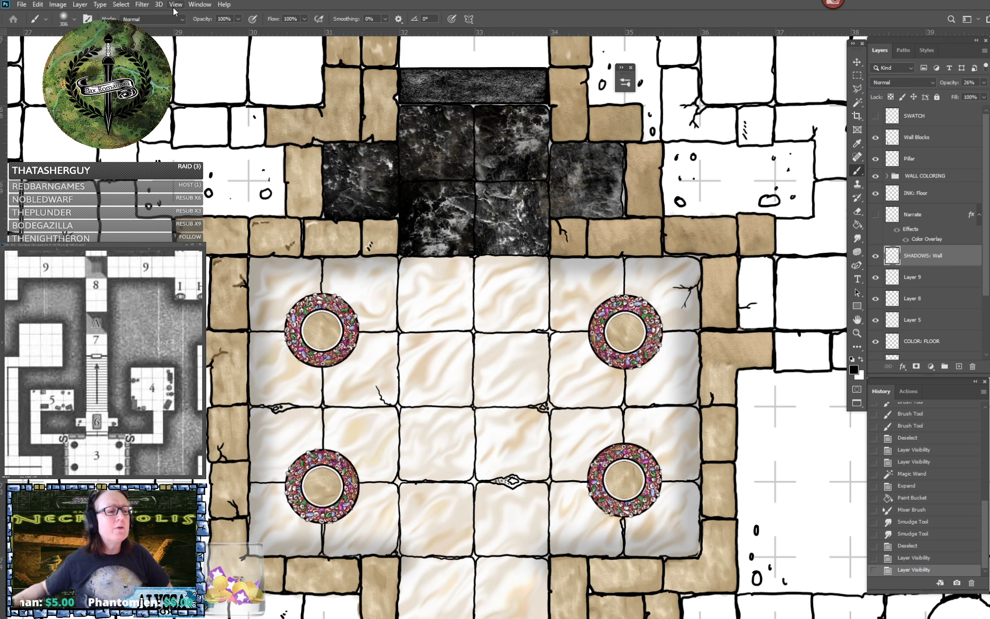
{"action": "left_click", "coordinate": [38, 4]}
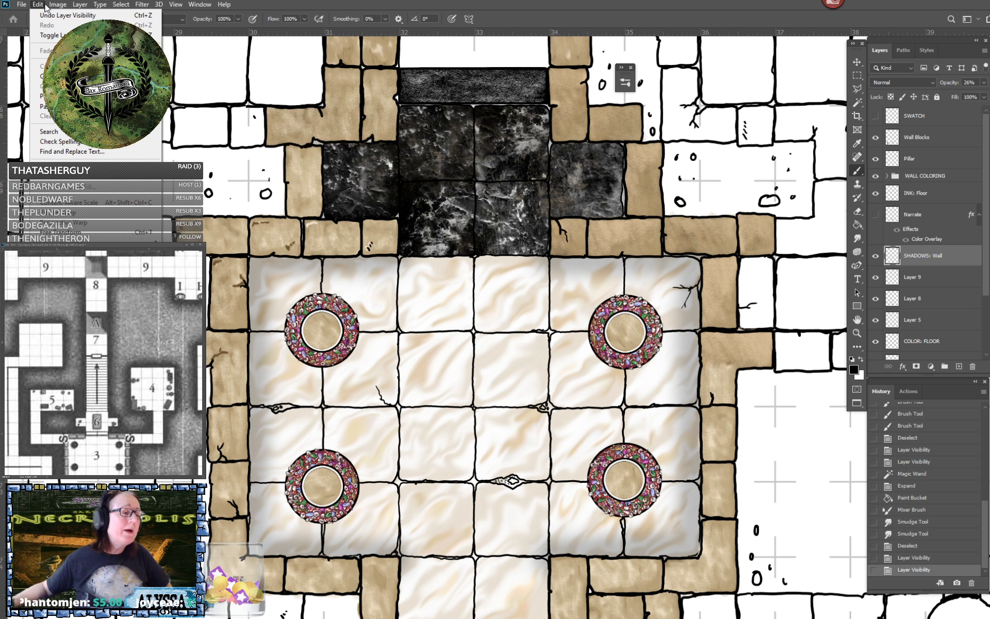
{"action": "mouse_move", "coordinate": [56, 7]}
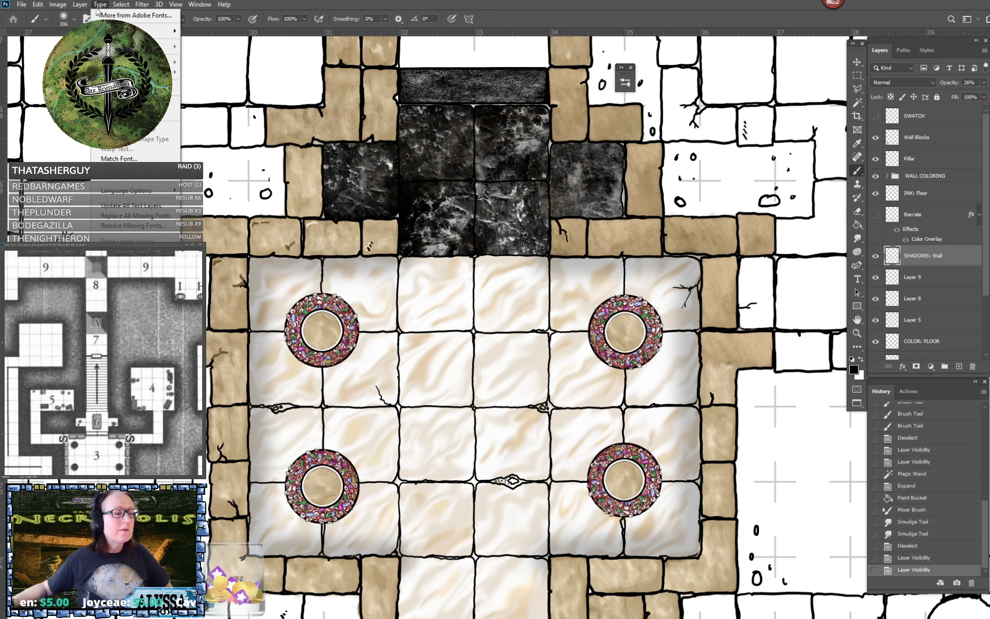
{"action": "mouse_move", "coordinate": [180, 7]}
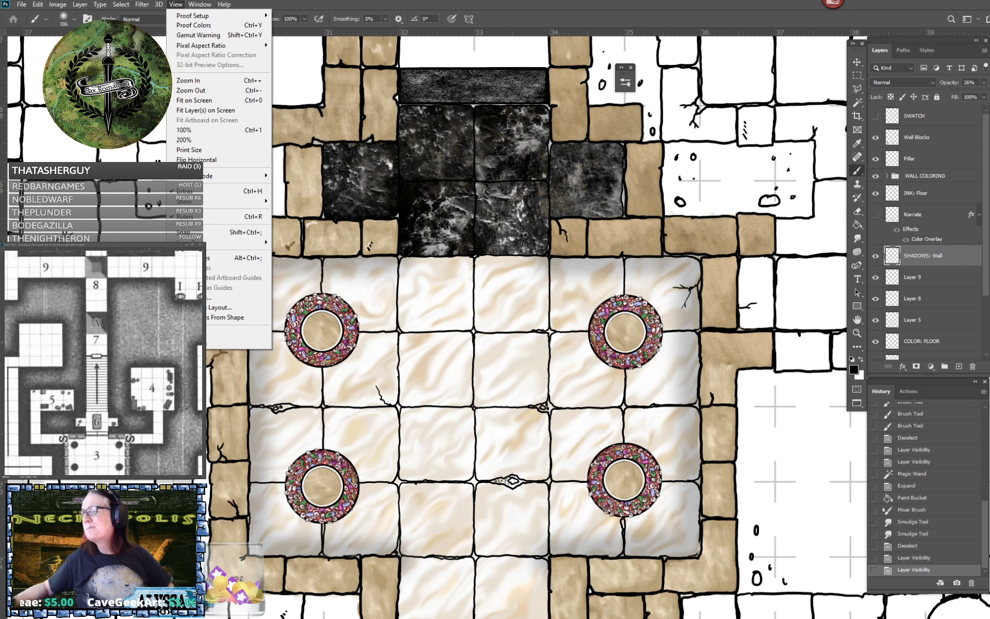
{"action": "key", "text": "Escape"}
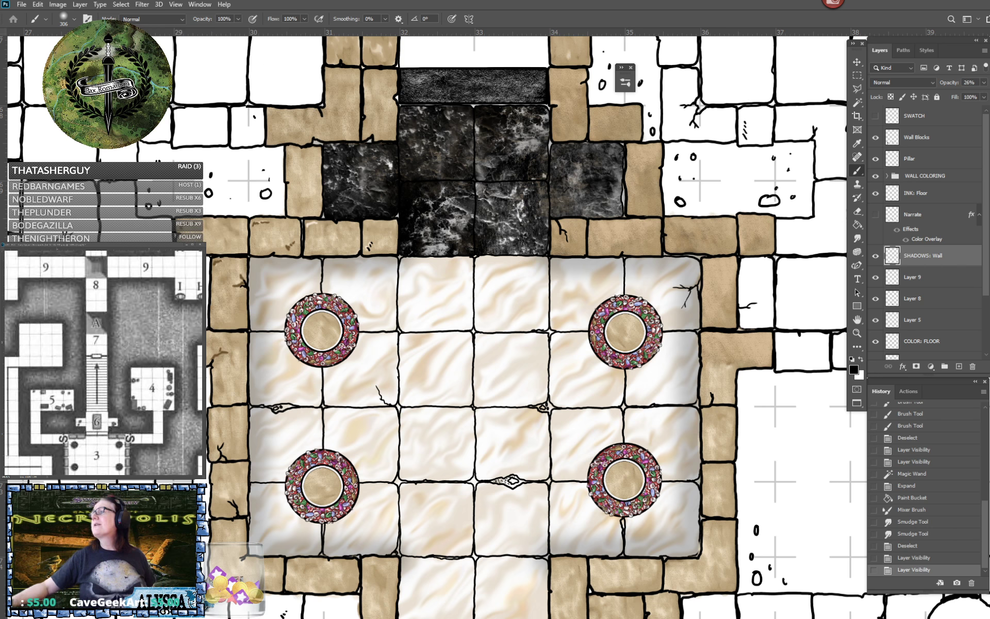
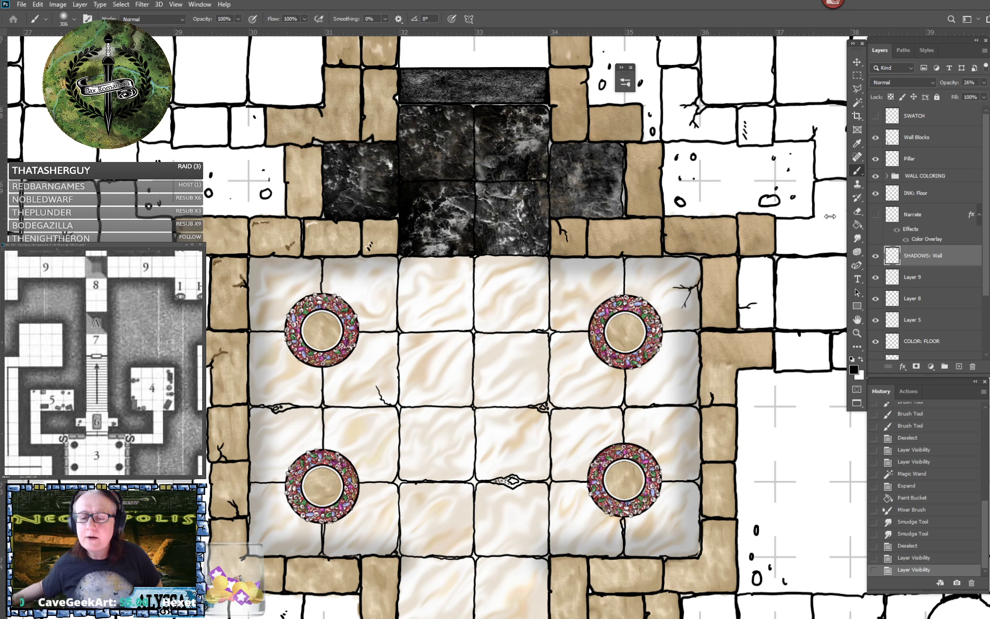
Place a yellow note on the marble floor between the two upper pillars, edit it, and return to the Brush.
{"action": "left_click", "coordinate": [859, 147]}
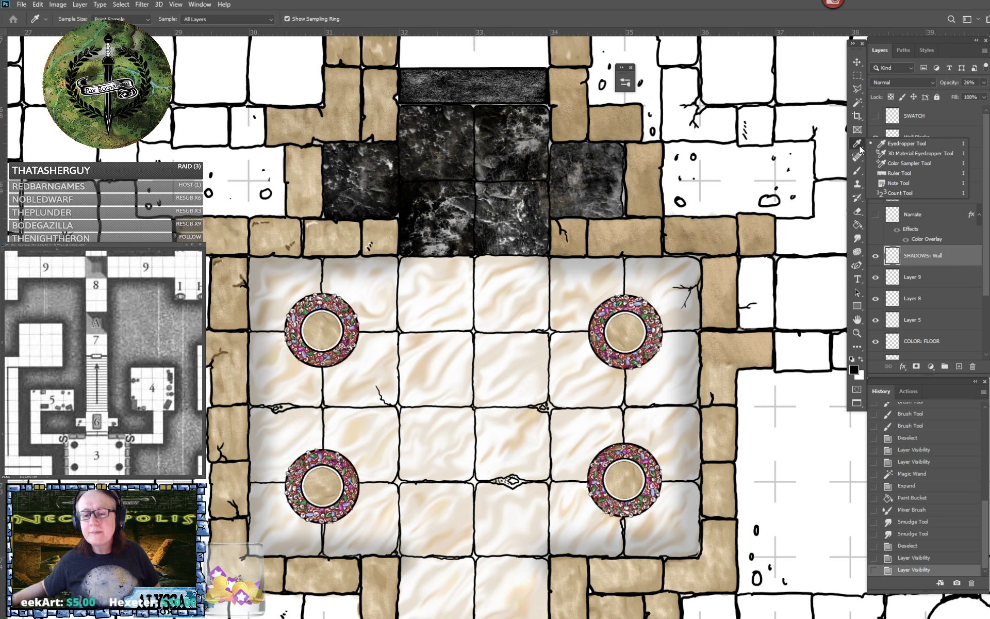
{"action": "left_click", "coordinate": [914, 183]}
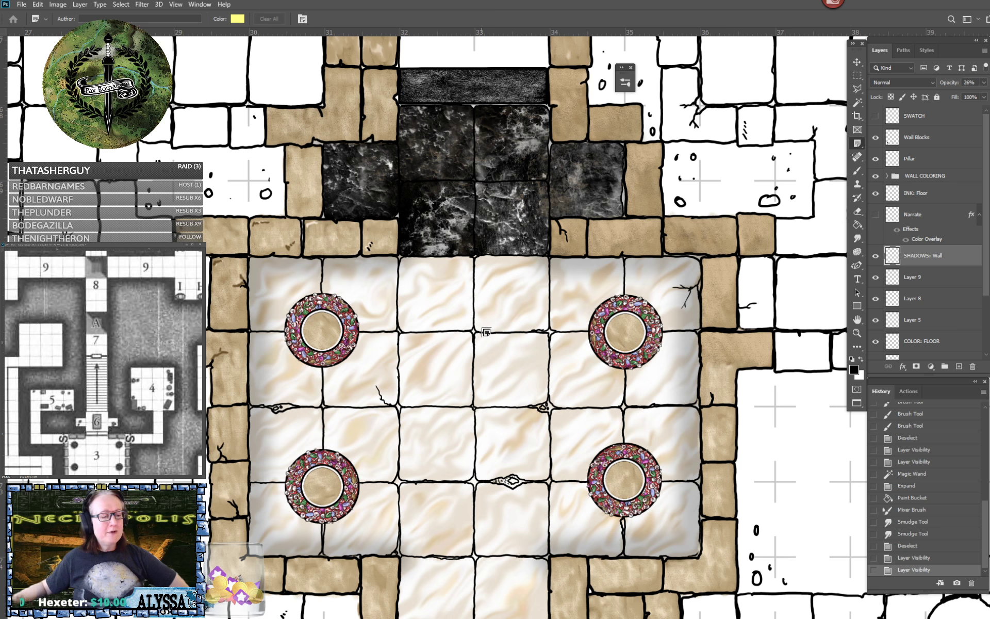
{"action": "left_click", "coordinate": [453, 315]}
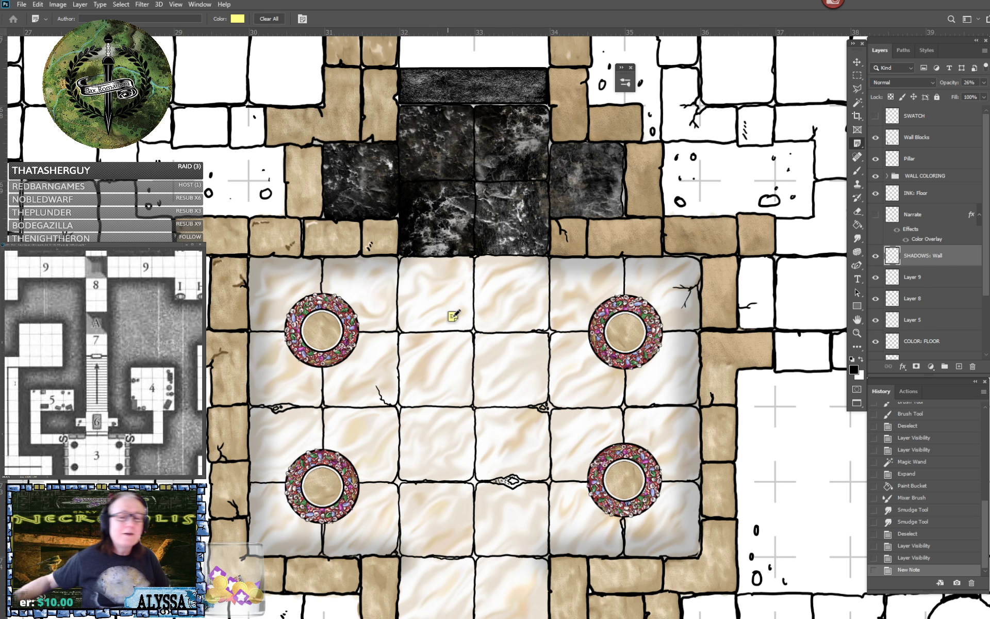
{"action": "left_click", "coordinate": [857, 171]}
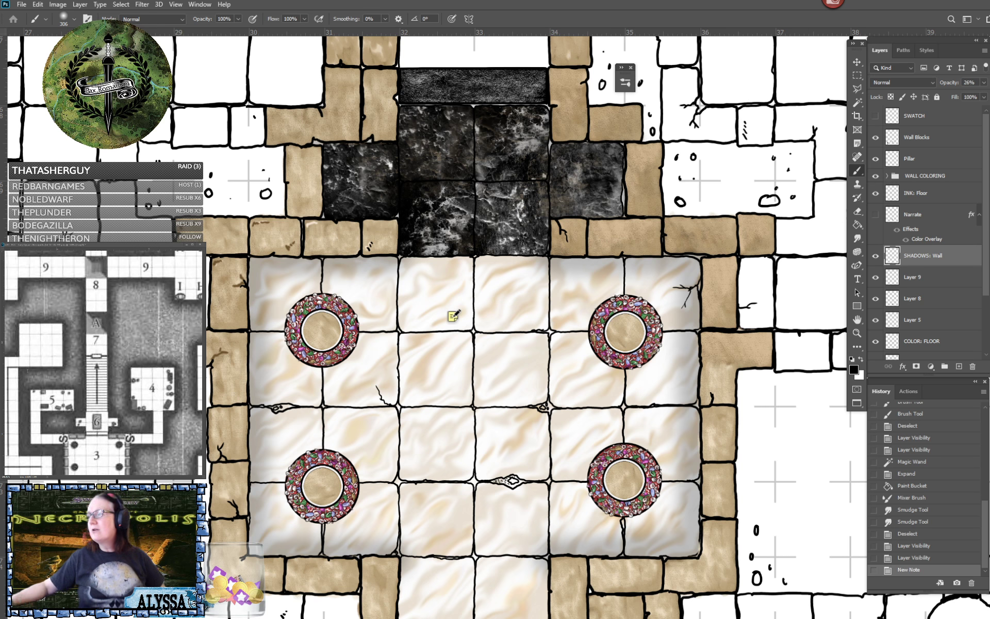
{"action": "key", "text": "Escape"}
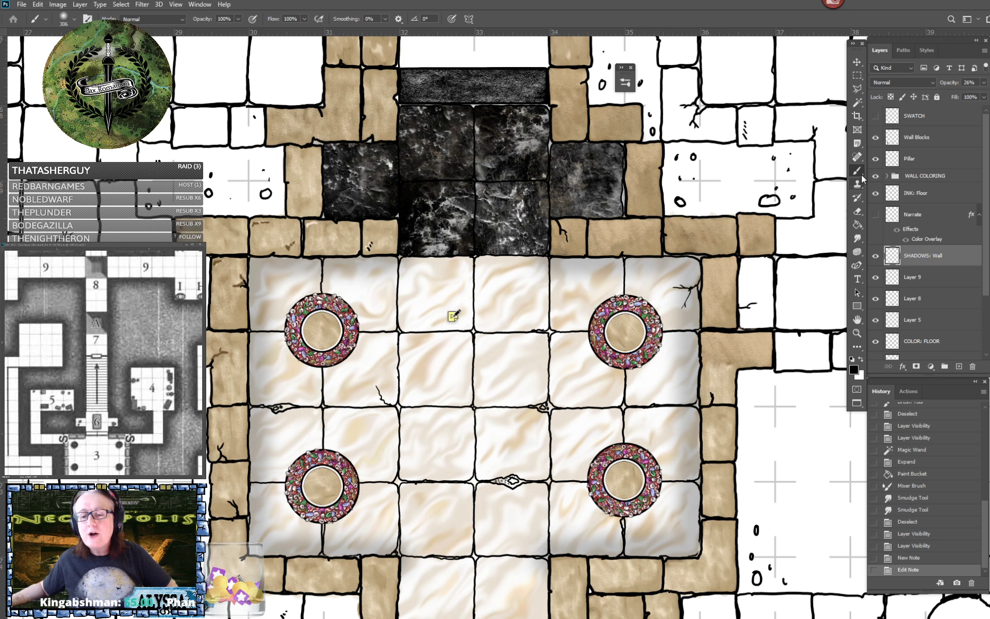
Brush soft shadows along the walls around the left alcove of the black floor, starting at its lower inner corner.
{"action": "left_click", "coordinate": [858, 145]}
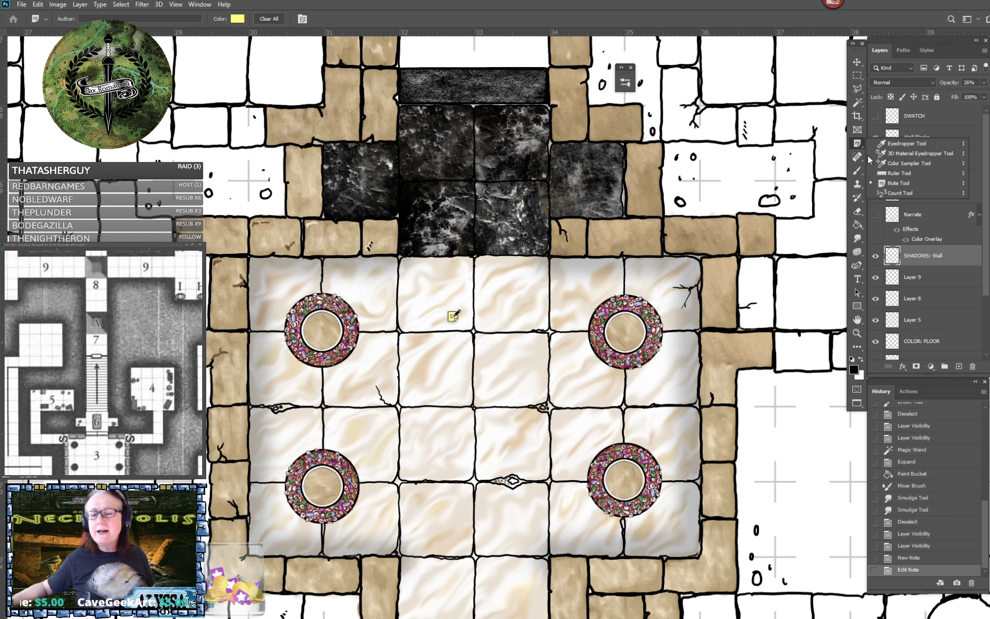
{"action": "left_click", "coordinate": [856, 171]}
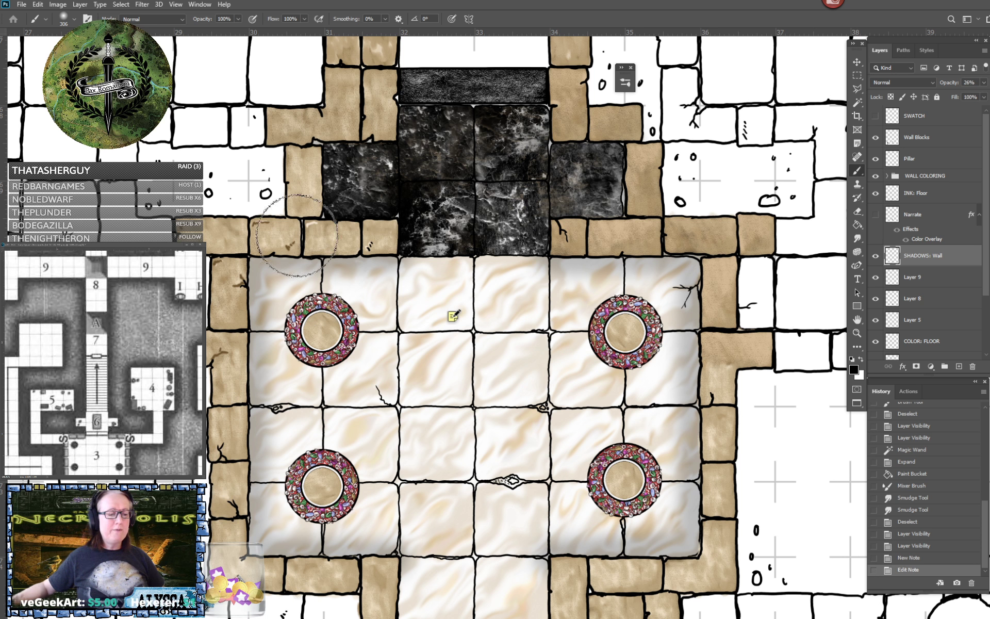
{"action": "scroll", "coordinate": [439, 271], "scroll_direction": "up", "scroll_amount": 3}
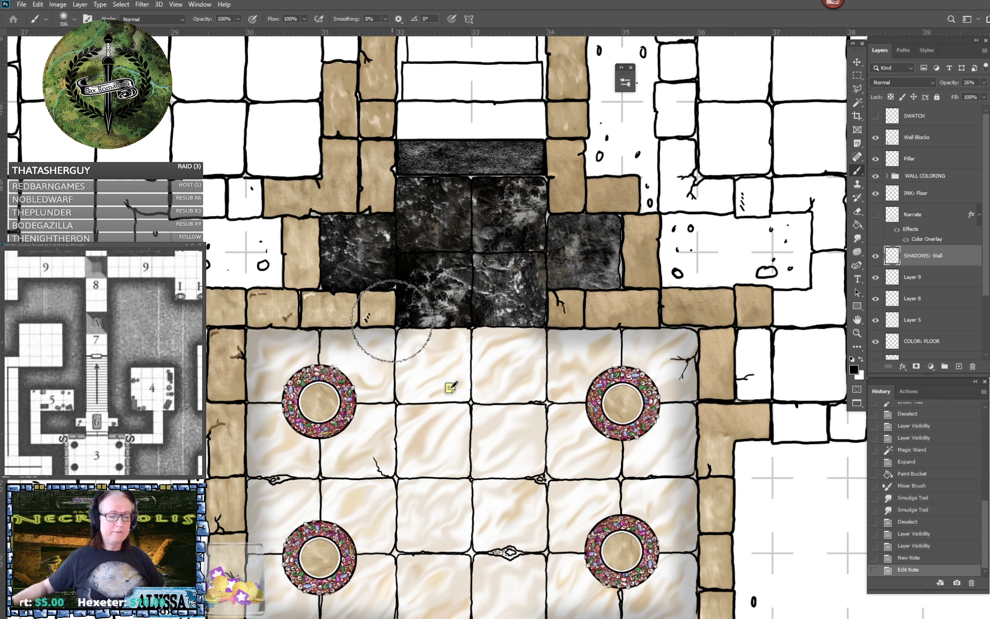
{"action": "left_click", "coordinate": [387, 324]}
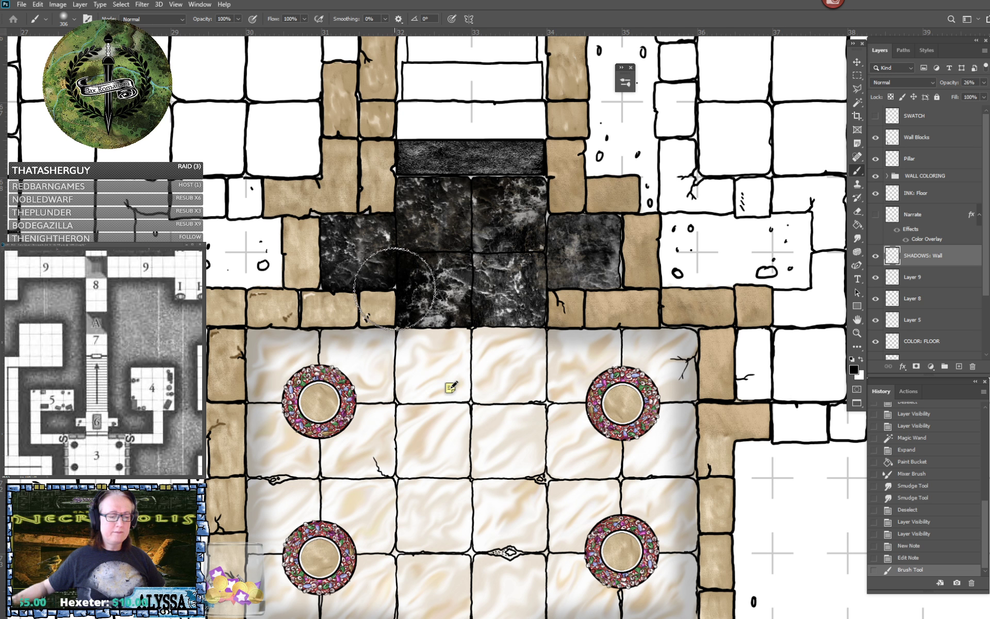
{"action": "left_click_drag", "start_coordinate": [390, 298], "coordinate": [319, 285]}
{"action": "left_click", "coordinate": [320, 285], "text": "shift"}
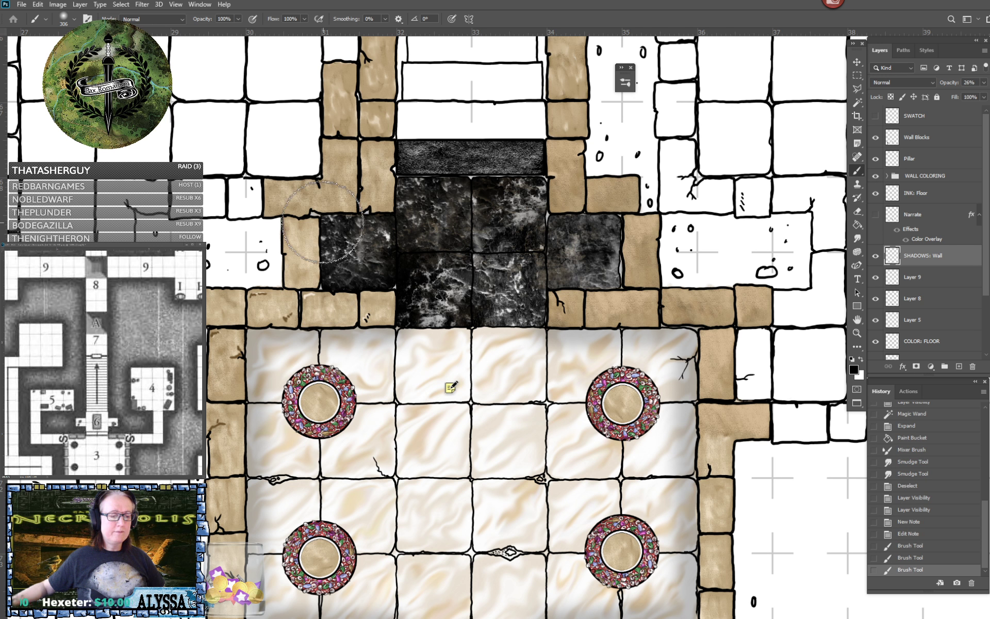
{"action": "left_click", "coordinate": [322, 219], "text": "shift"}
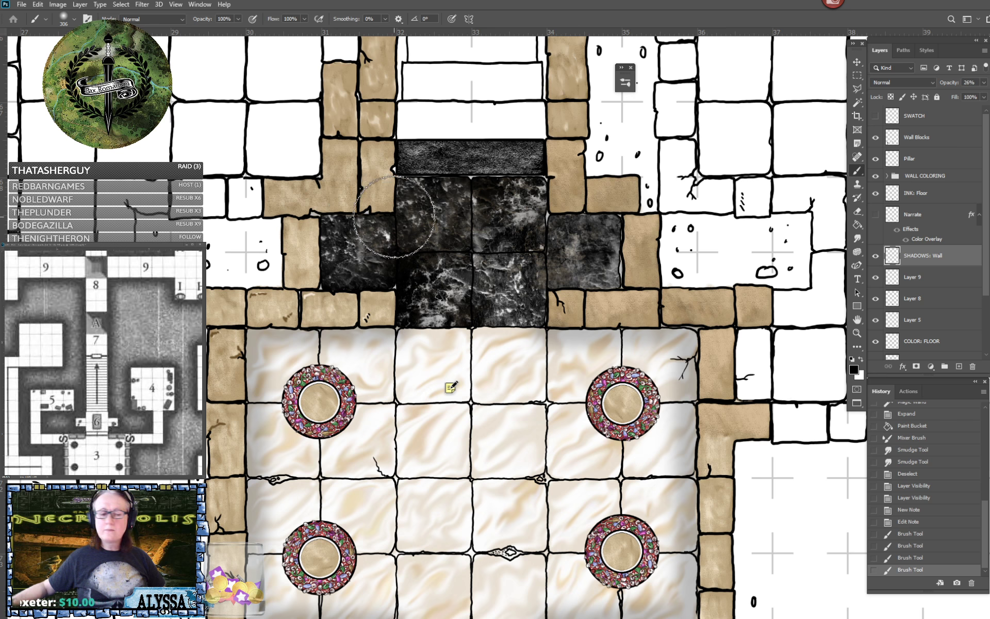
Continue the soft wall shadows from the left alcove across the base of the stairs and around the right alcove.
{"action": "left_click", "coordinate": [395, 216], "text": "shift"}
{"action": "left_click", "coordinate": [395, 173], "text": "shift"}
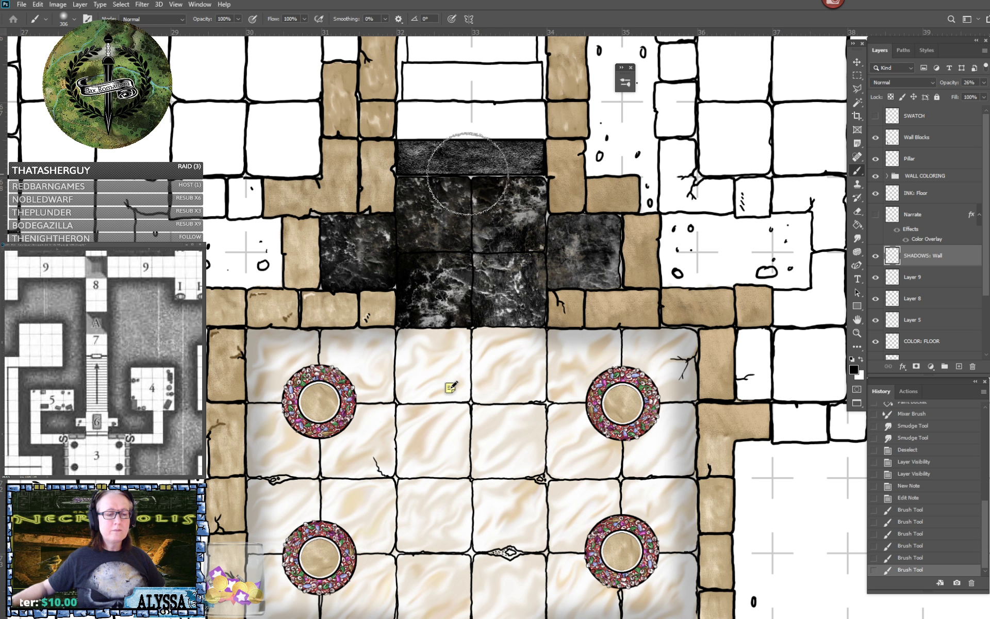
{"action": "left_click", "coordinate": [518, 173], "text": "shift"}
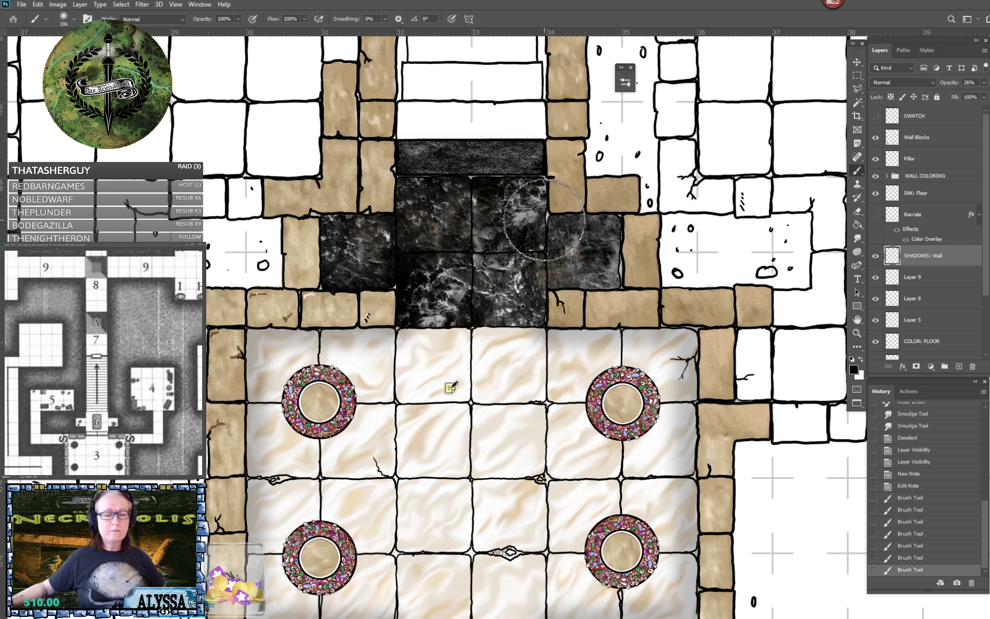
{"action": "left_click", "coordinate": [595, 222], "text": "shift"}
{"action": "left_click", "coordinate": [621, 288], "text": "shift"}
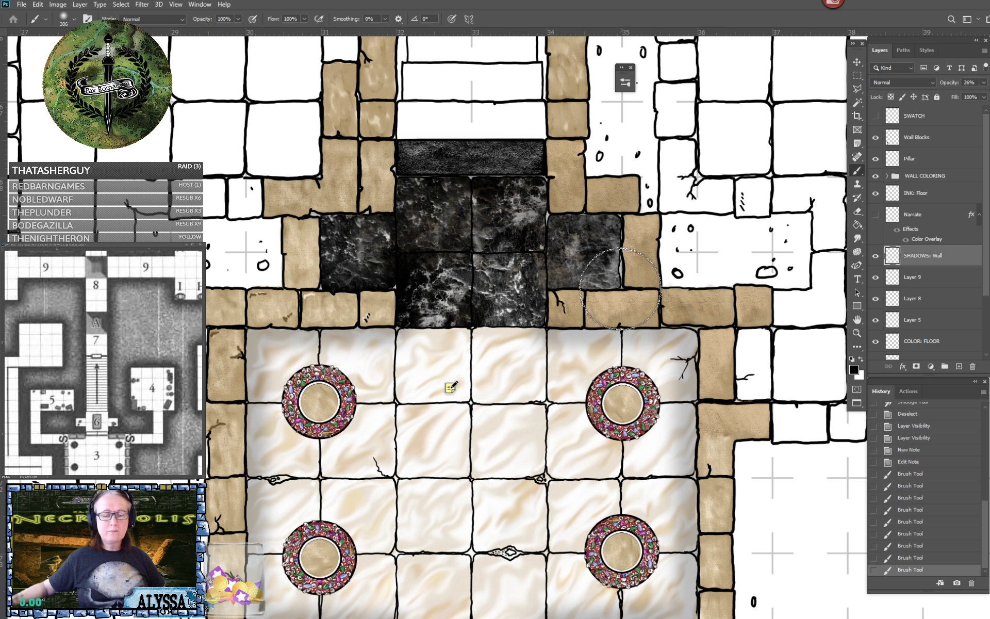
{"action": "left_click", "coordinate": [620, 288]}
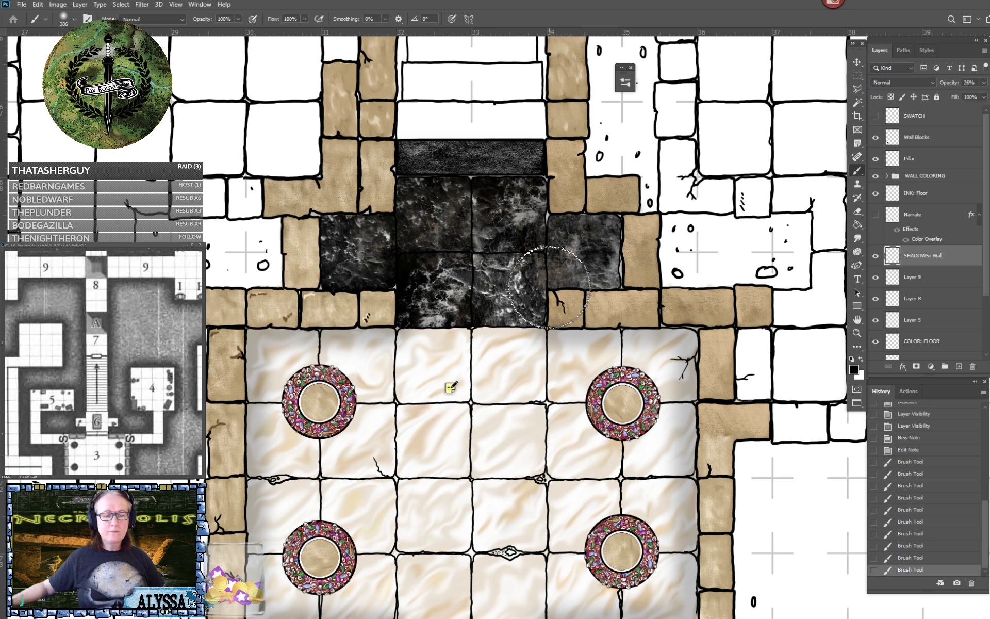
{"action": "left_click", "coordinate": [546, 331]}
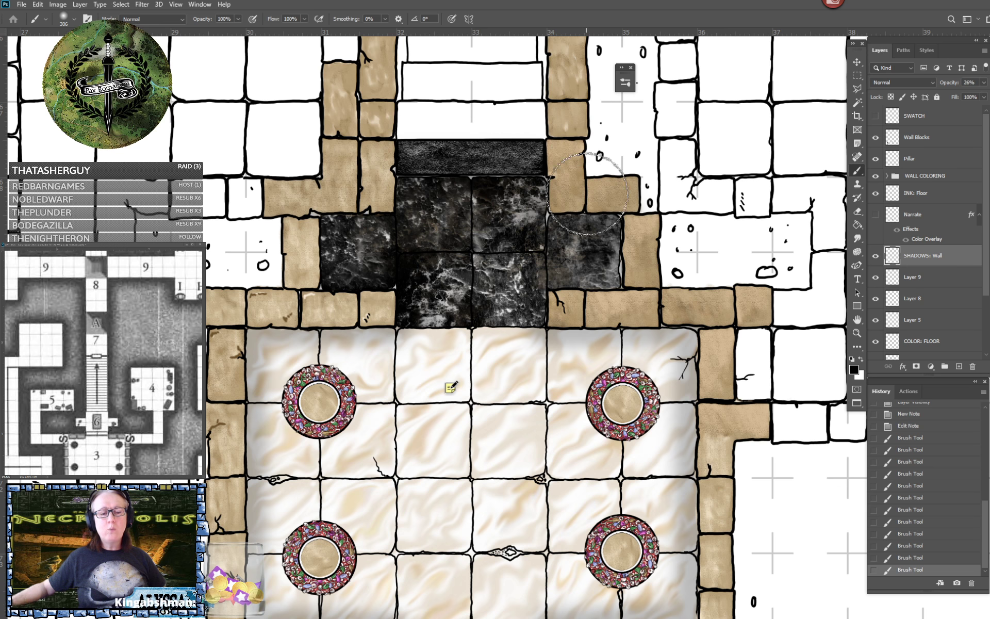
Select the lowest stair's interior with the Magic Wand on the Wall Blocks layer and expand the selection.
{"action": "scroll", "coordinate": [444, 183], "scroll_direction": "up", "scroll_amount": 2}
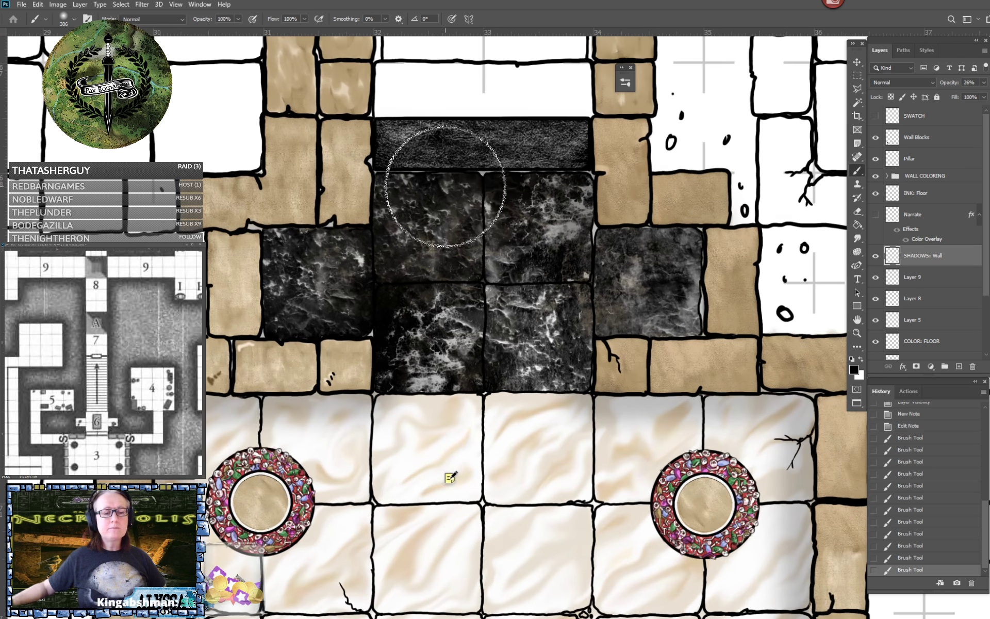
{"action": "scroll", "coordinate": [456, 181], "scroll_direction": "up", "scroll_amount": 2}
{"action": "left_click_drag", "start_coordinate": [507, 168], "coordinate": [489, 317]}
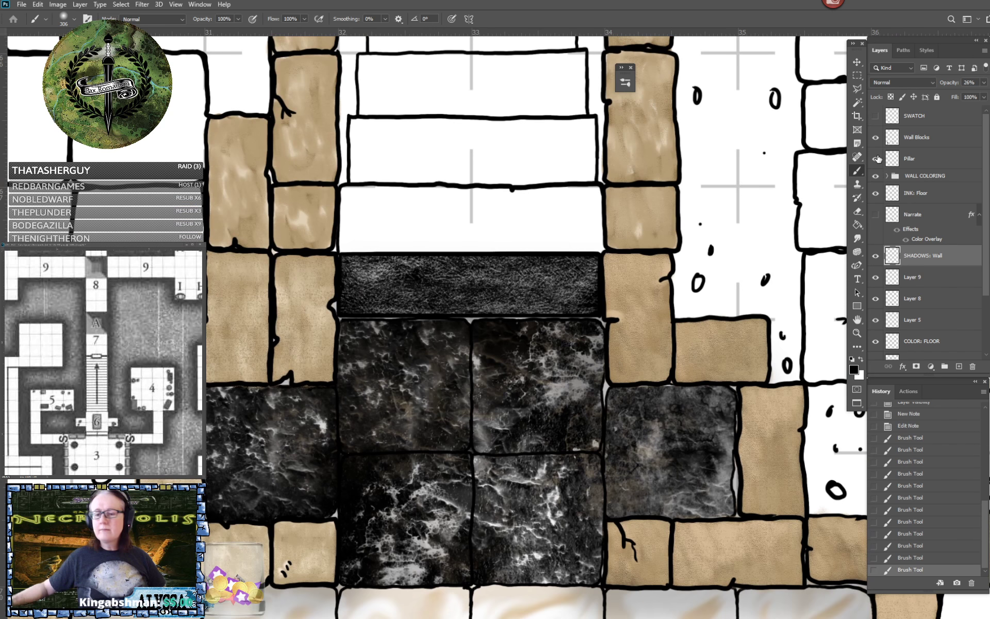
{"action": "left_click", "coordinate": [858, 103]}
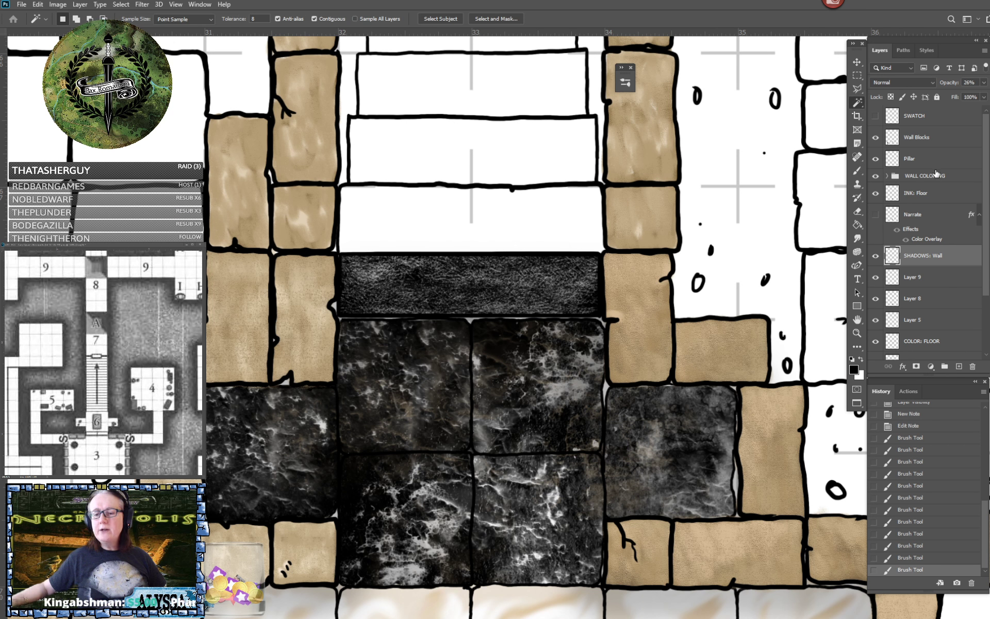
{"action": "left_click", "coordinate": [924, 138]}
{"action": "left_click", "coordinate": [528, 282]}
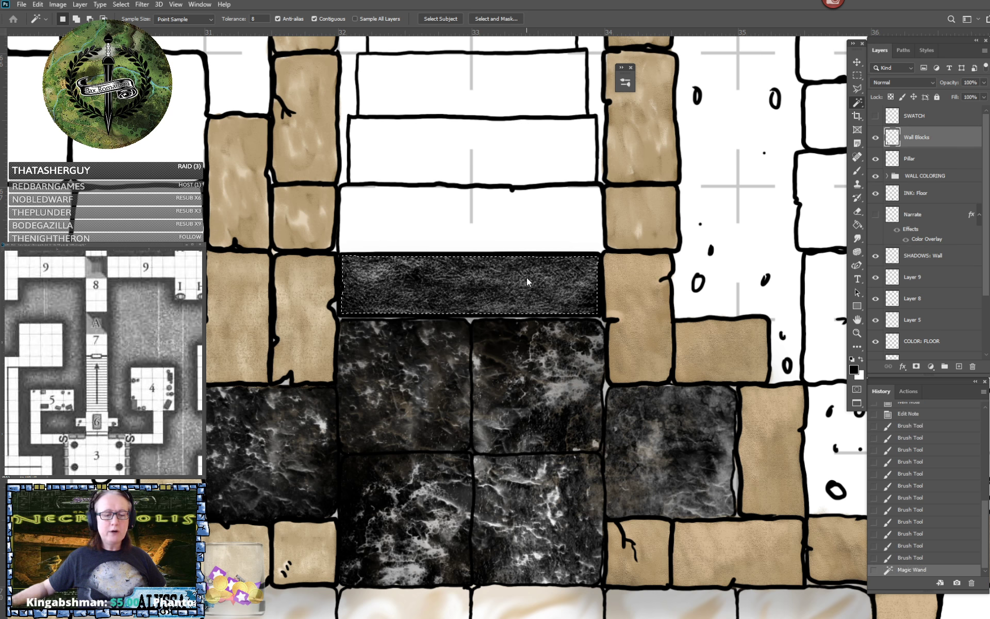
{"action": "left_click", "coordinate": [121, 4]}
{"action": "mouse_move", "coordinate": [158, 152]}
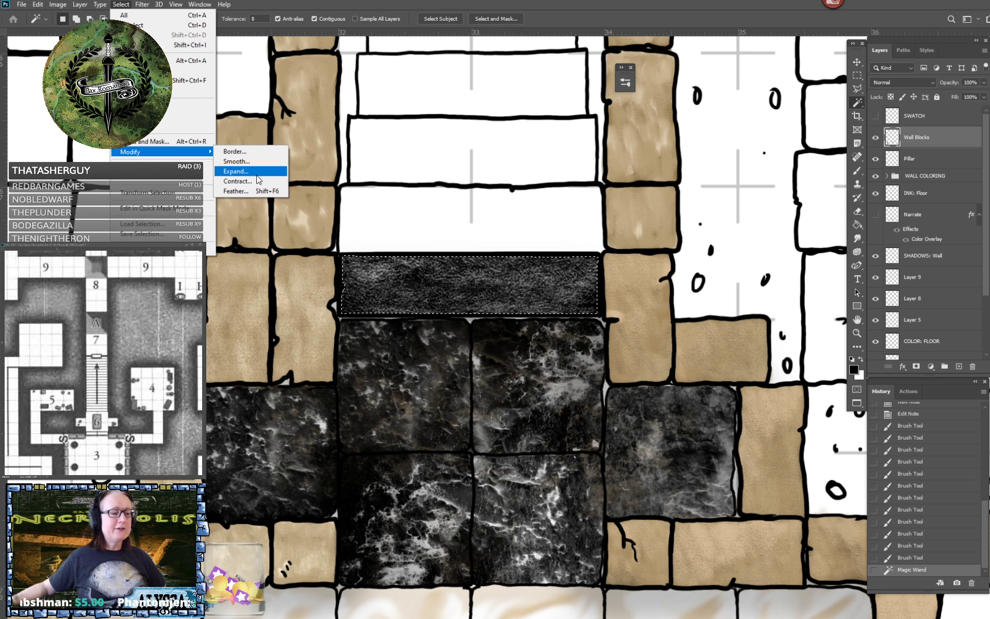
{"action": "left_click", "coordinate": [258, 174]}
{"action": "left_click", "coordinate": [546, 192]}
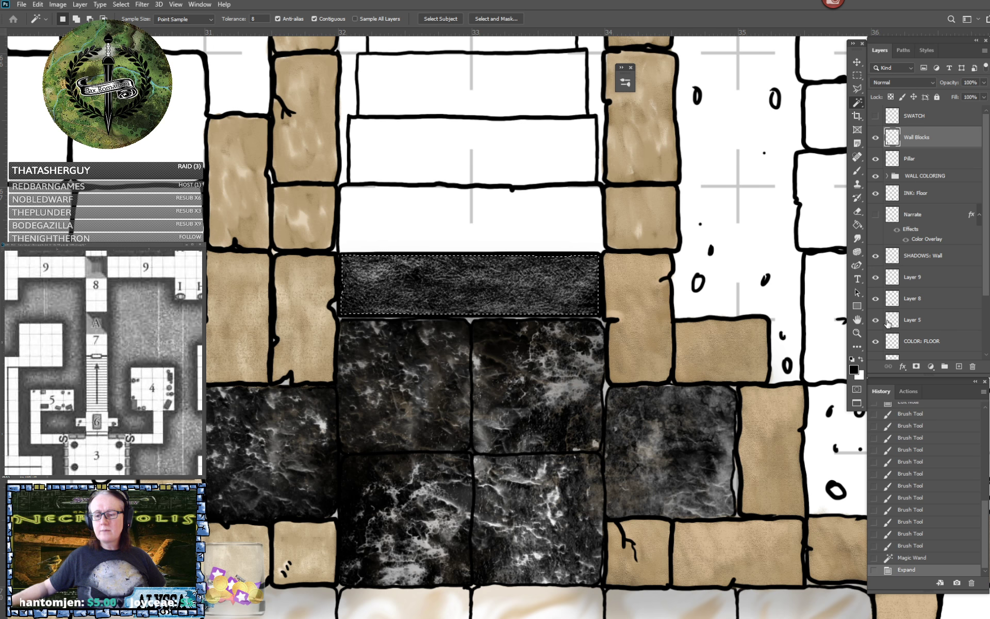
Cut the stair texture from the COLOR: FLOOR layer, paste it as a new layer, and align it back on the lowest stair.
{"action": "left_click", "coordinate": [875, 343]}
{"action": "left_click", "coordinate": [875, 343]}
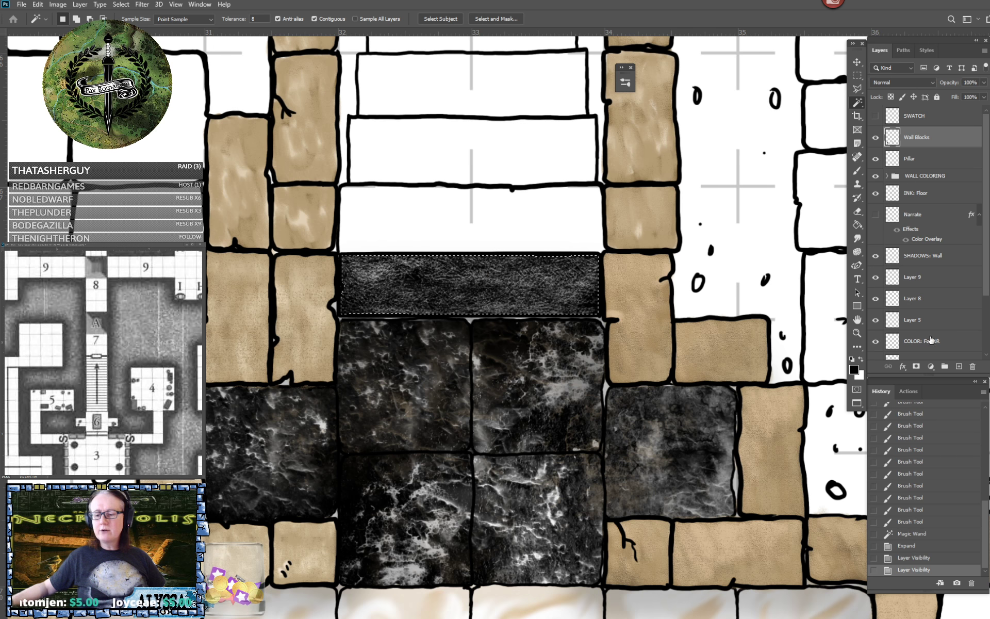
{"action": "left_click", "coordinate": [923, 341]}
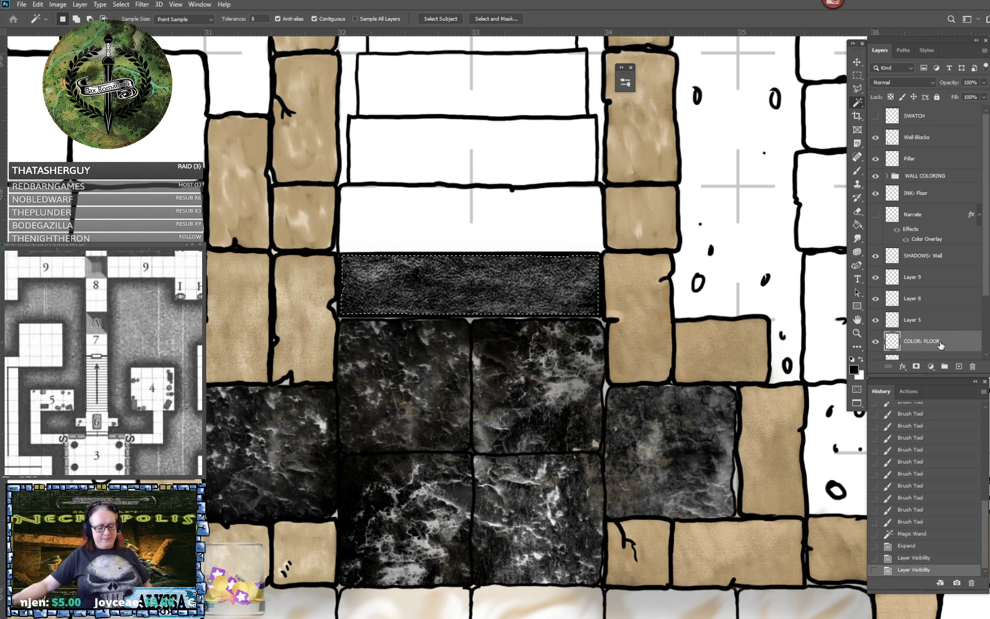
{"action": "key", "text": "ctrl+x"}
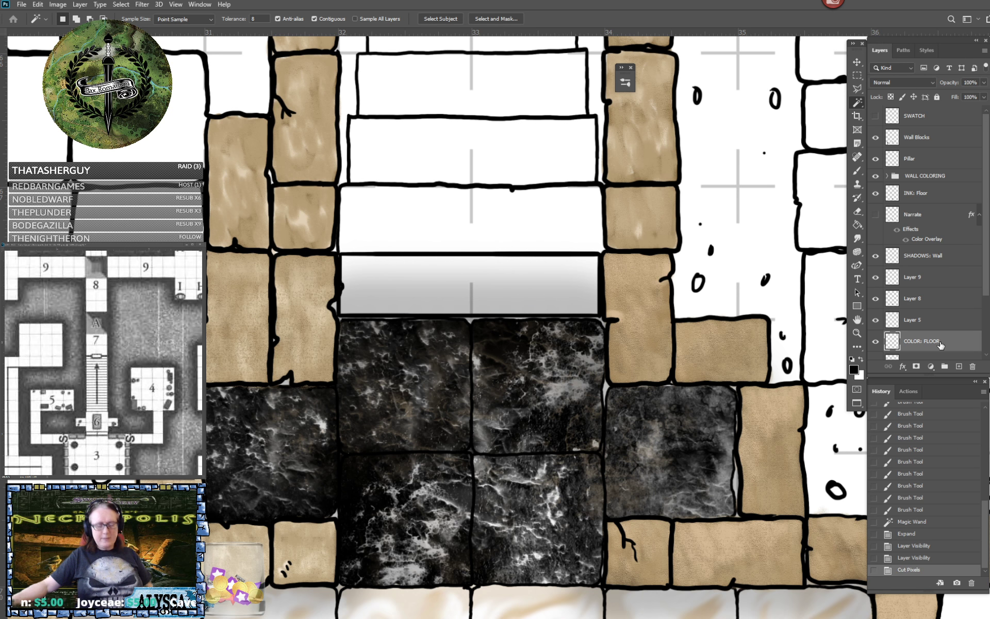
{"action": "key", "text": "ctrl+v"}
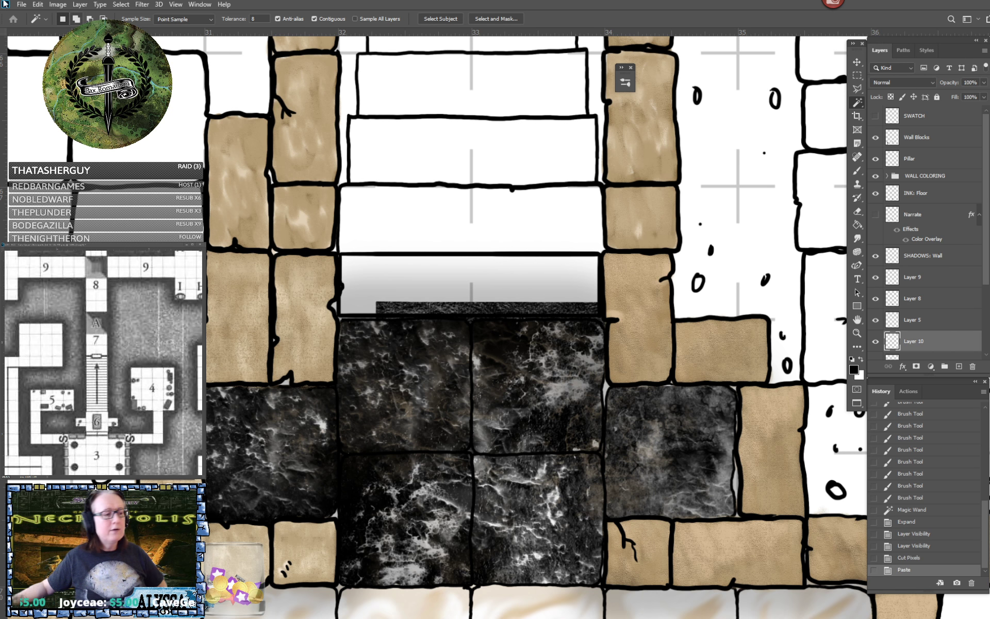
{"action": "left_click", "coordinate": [857, 62]}
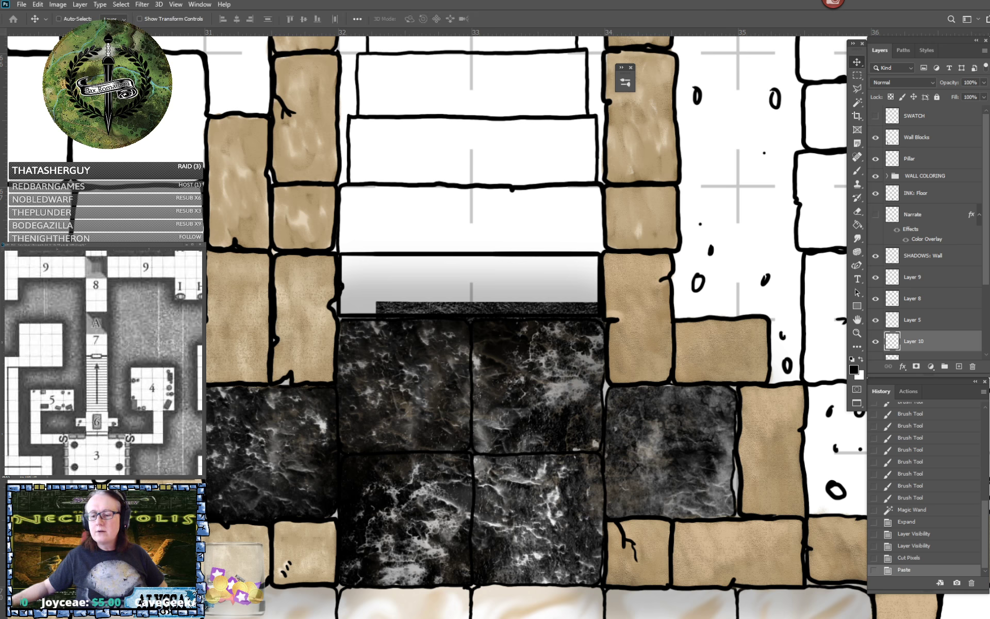
{"action": "left_click_drag", "start_coordinate": [575, 335], "coordinate": [527, 279]}
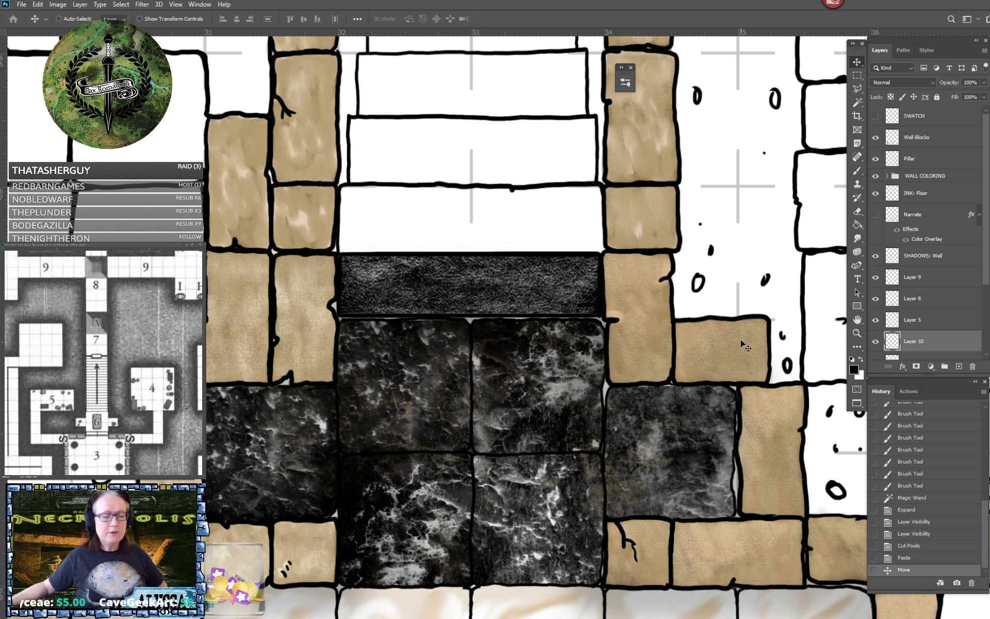
Place the stair texture layer in the WALL COLORING group directly below COLORING, and collapse the group.
{"action": "left_click_drag", "start_coordinate": [898, 341], "coordinate": [922, 175]}
{"action": "left_click_drag", "start_coordinate": [923, 177], "coordinate": [887, 180]}
{"action": "left_click", "coordinate": [886, 177]}
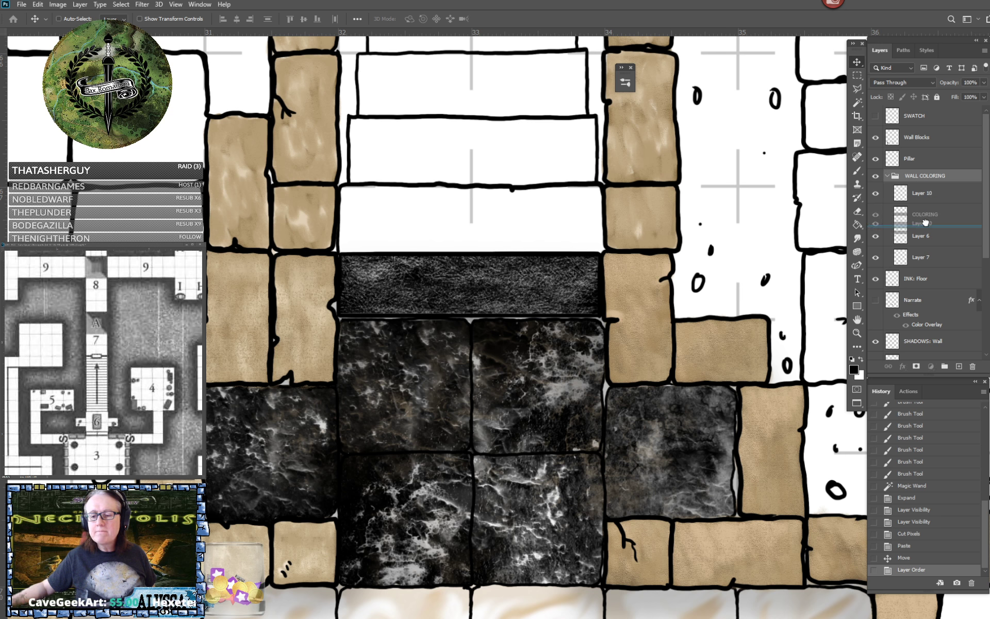
{"action": "left_click_drag", "start_coordinate": [926, 226], "coordinate": [926, 225]}
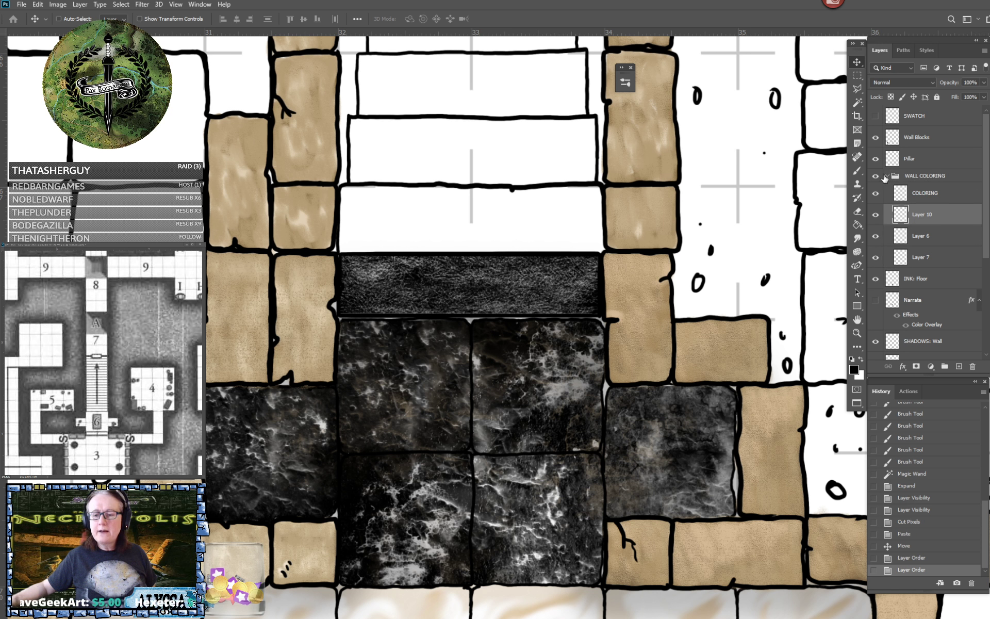
{"action": "left_click", "coordinate": [887, 176]}
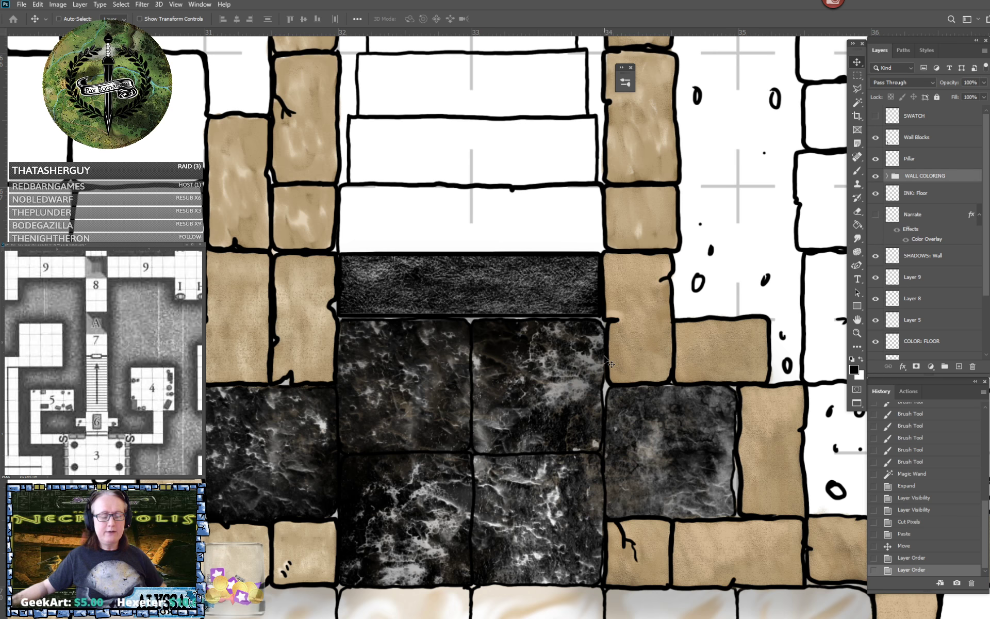
Make the SHADOWS: Wall layer active and switch back to the Brush.
{"action": "scroll", "coordinate": [546, 352], "scroll_direction": "down", "scroll_amount": 4}
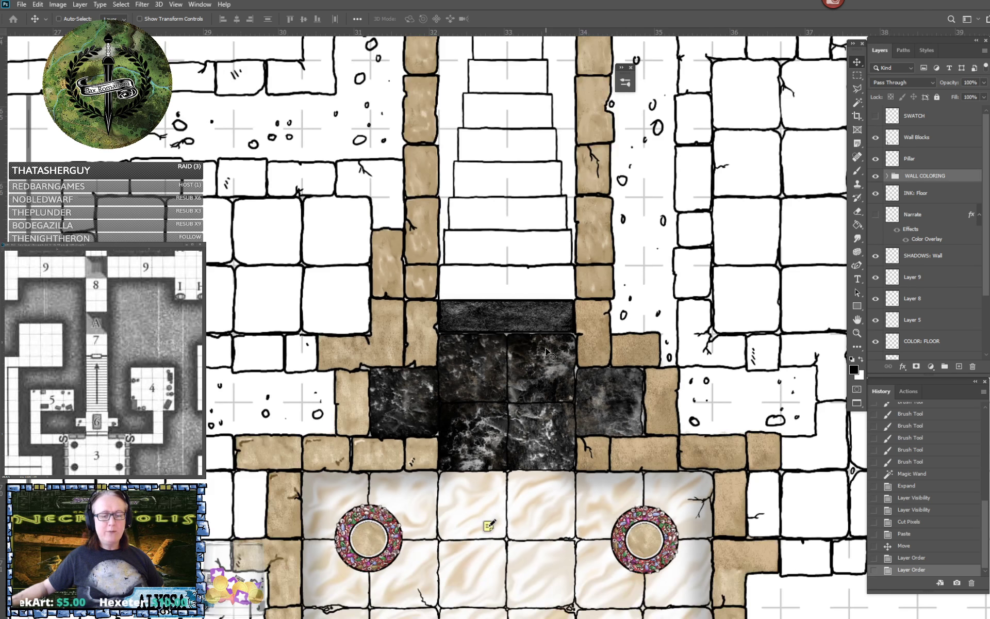
{"action": "scroll", "coordinate": [581, 371], "scroll_direction": "up", "scroll_amount": 1}
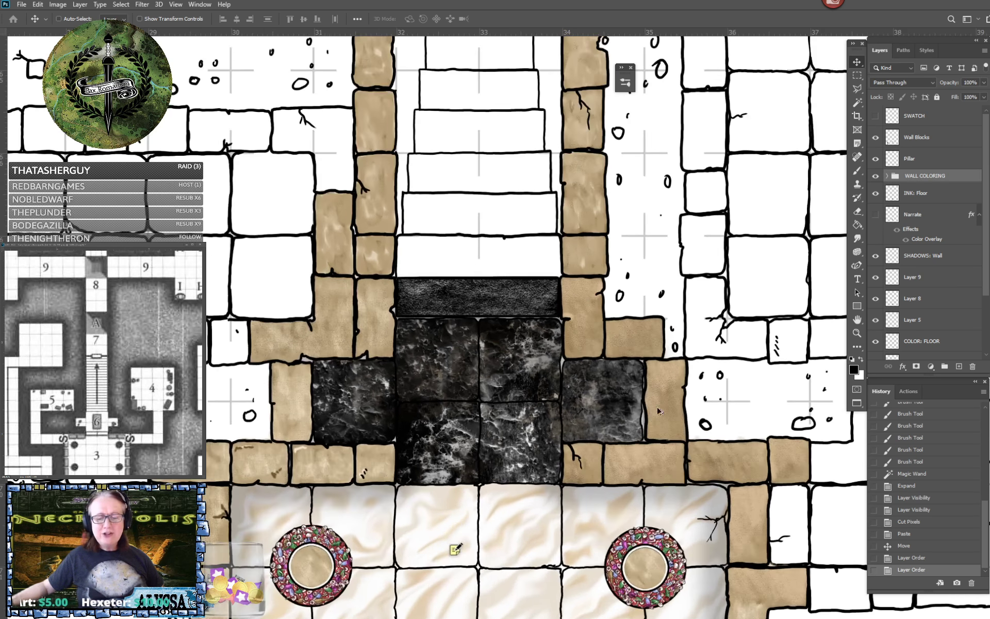
{"action": "left_click", "coordinate": [933, 258]}
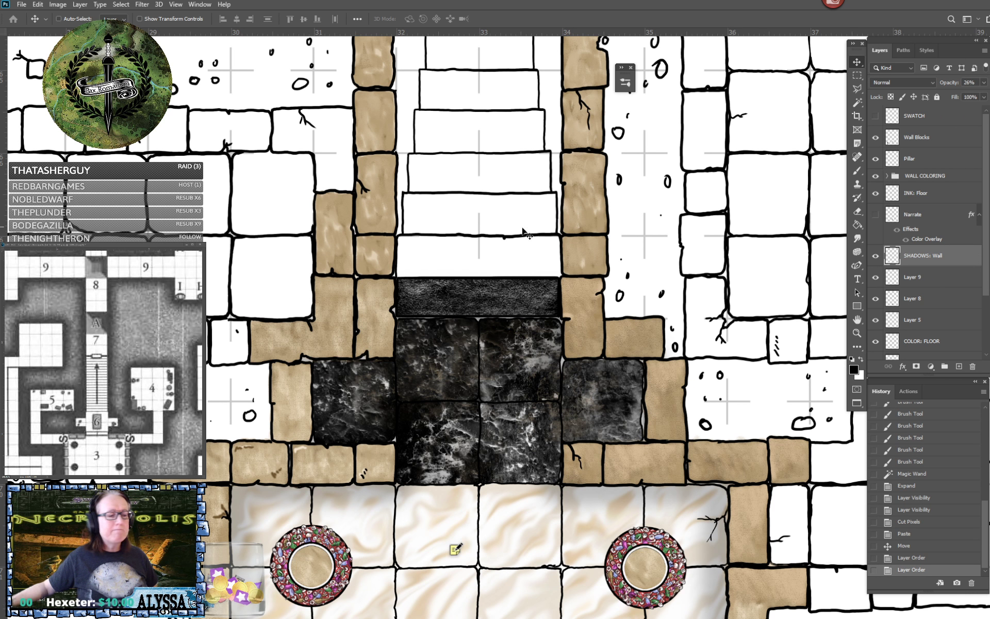
{"action": "left_click", "coordinate": [857, 172]}
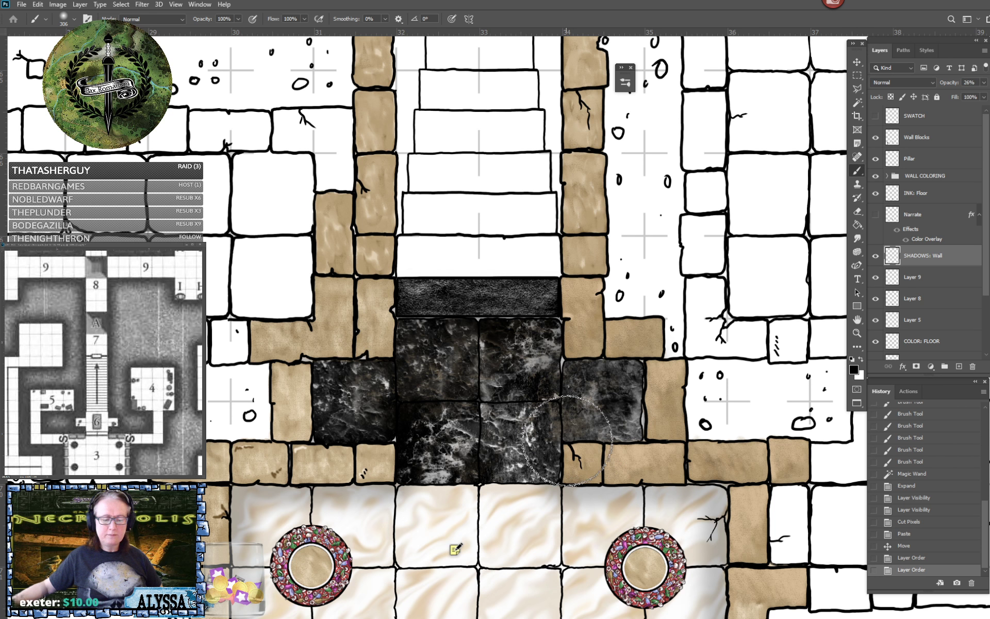
{"action": "scroll", "coordinate": [952, 294], "scroll_direction": "down", "scroll_amount": 2}
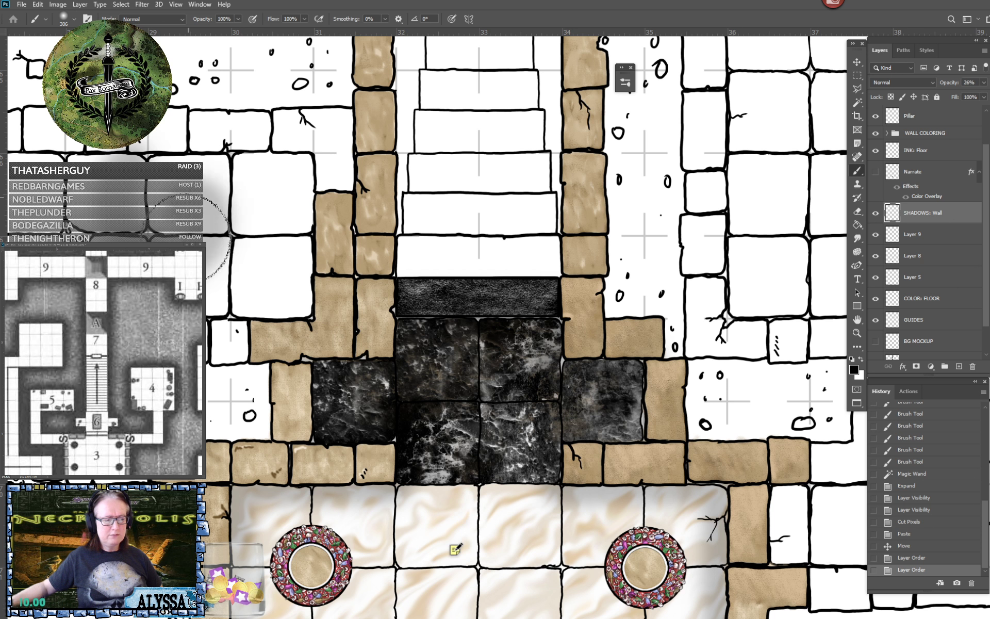
{"action": "left_click_drag", "start_coordinate": [187, 236], "coordinate": [203, 230]}
{"action": "key", "text": "ctrl+z"}
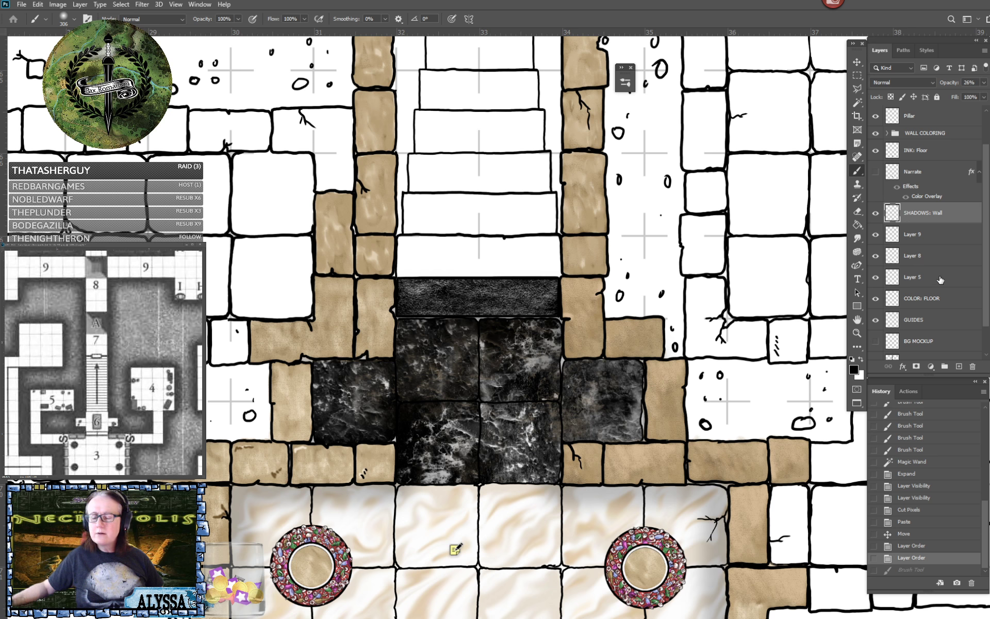
{"action": "scroll", "coordinate": [940, 280], "scroll_direction": "down", "scroll_amount": 1}
{"action": "scroll", "coordinate": [940, 280], "scroll_direction": "up", "scroll_amount": 1}
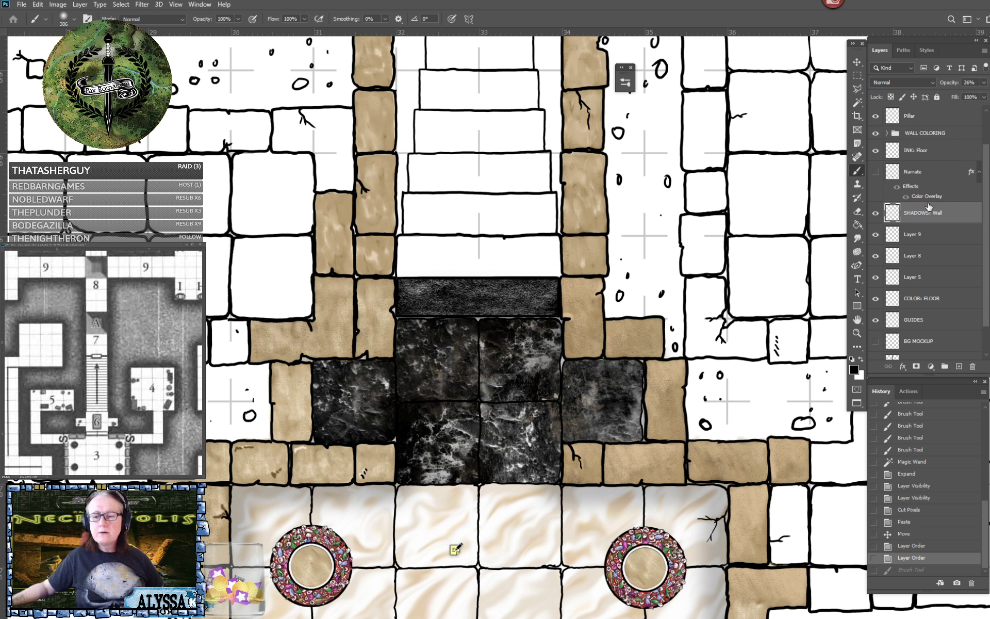
Brush soft shadows along the black floor's right-hand walls and upper corners below the lowest stair, with the shadow layer's opacity at 26%.
{"action": "left_click", "coordinate": [560, 488]}
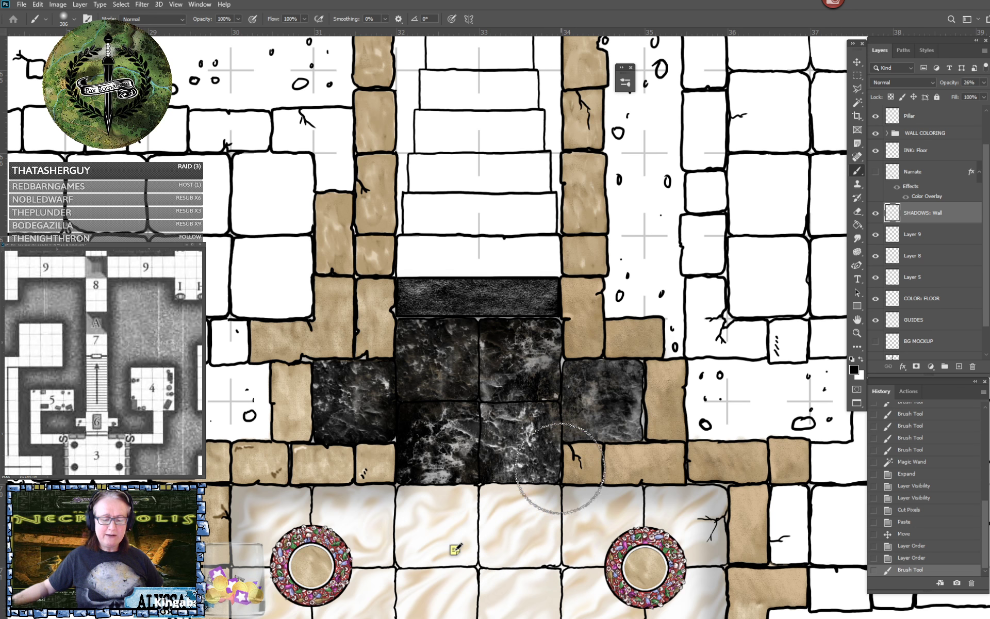
{"action": "mouse_move", "coordinate": [559, 445]}
{"action": "left_mouse_down"}
{"action": "mouse_move", "coordinate": [642, 435]}
{"action": "mouse_move", "coordinate": [640, 372]}
{"action": "mouse_move", "coordinate": [549, 367]}
{"action": "left_mouse_up"}
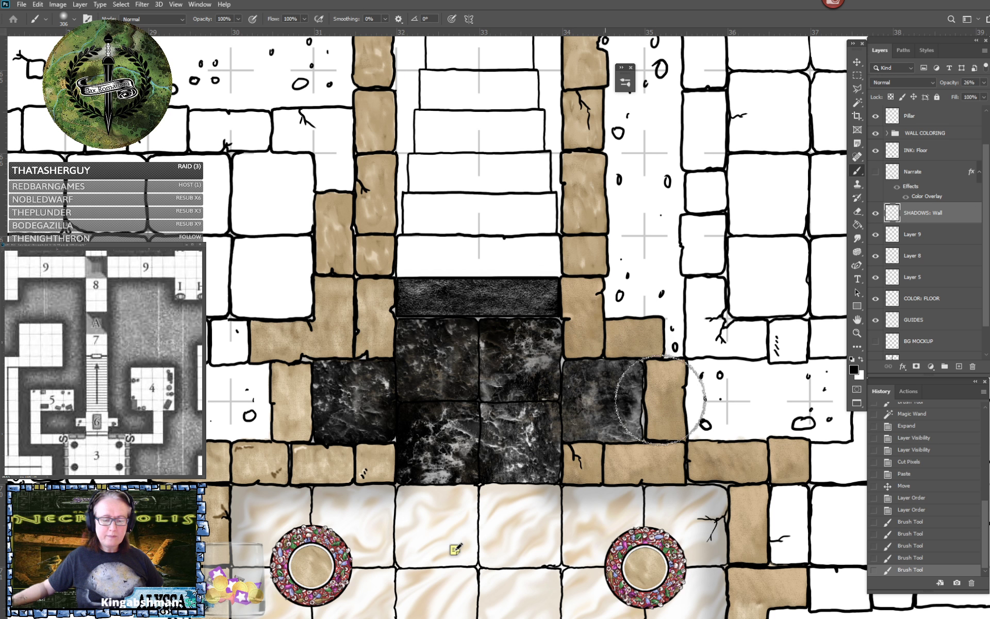
{"action": "left_click_drag", "start_coordinate": [550, 319], "coordinate": [526, 303]}
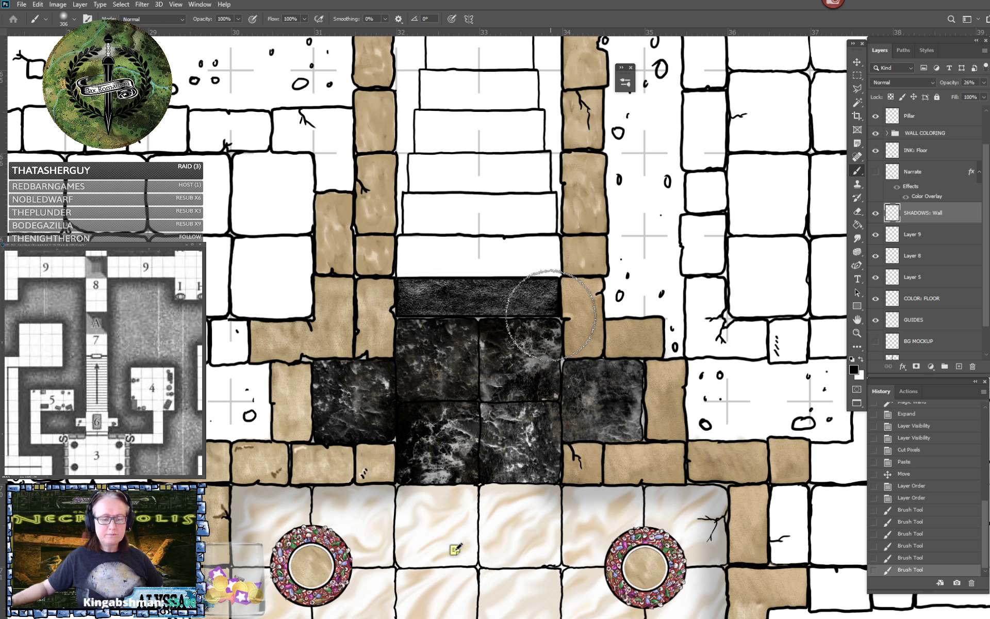
{"action": "left_click", "coordinate": [406, 318]}
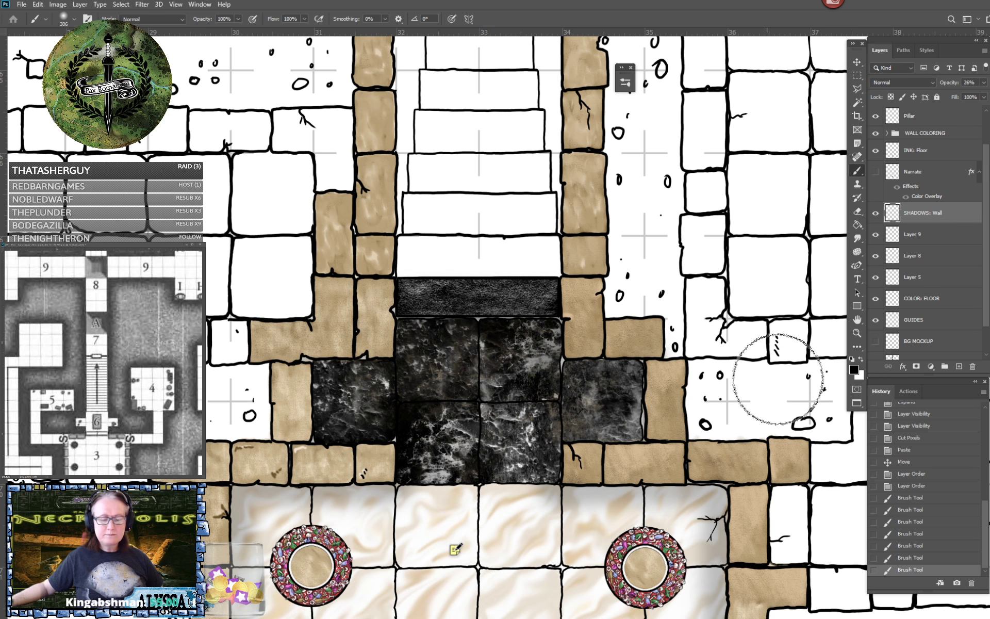
{"action": "left_click", "coordinate": [983, 82]}
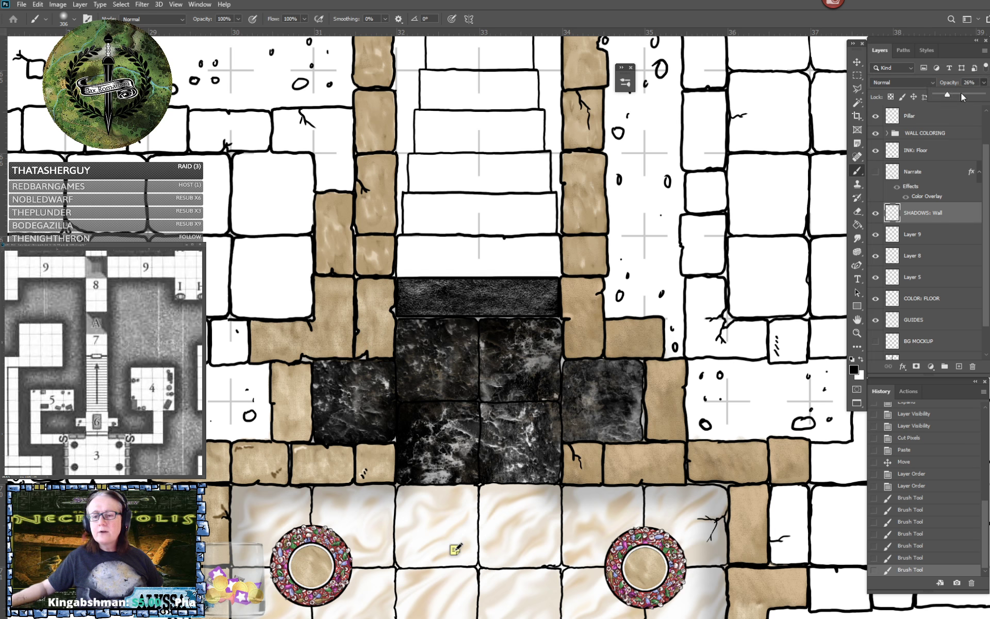
{"action": "left_click_drag", "start_coordinate": [961, 94], "coordinate": [946, 97]}
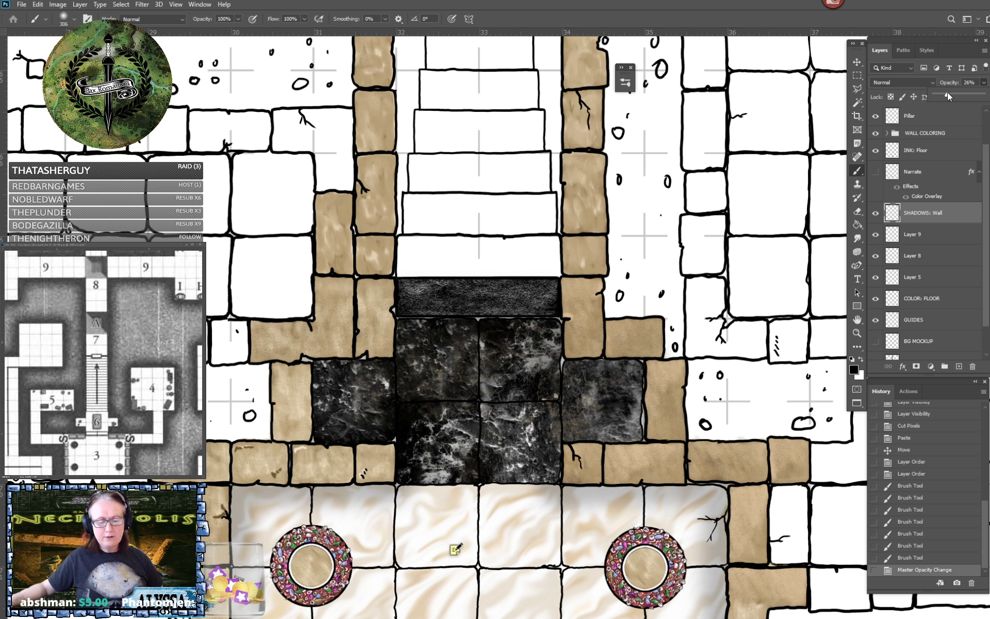
{"action": "scroll", "coordinate": [517, 266], "scroll_direction": "down", "scroll_amount": 2}
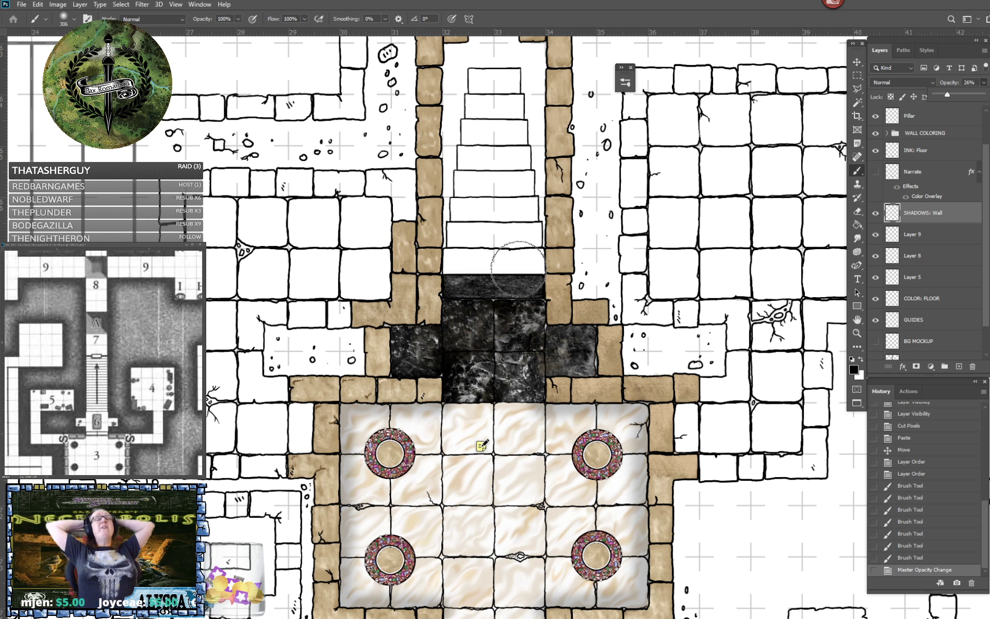
{"action": "scroll", "coordinate": [518, 269], "scroll_direction": "down", "scroll_amount": 3}
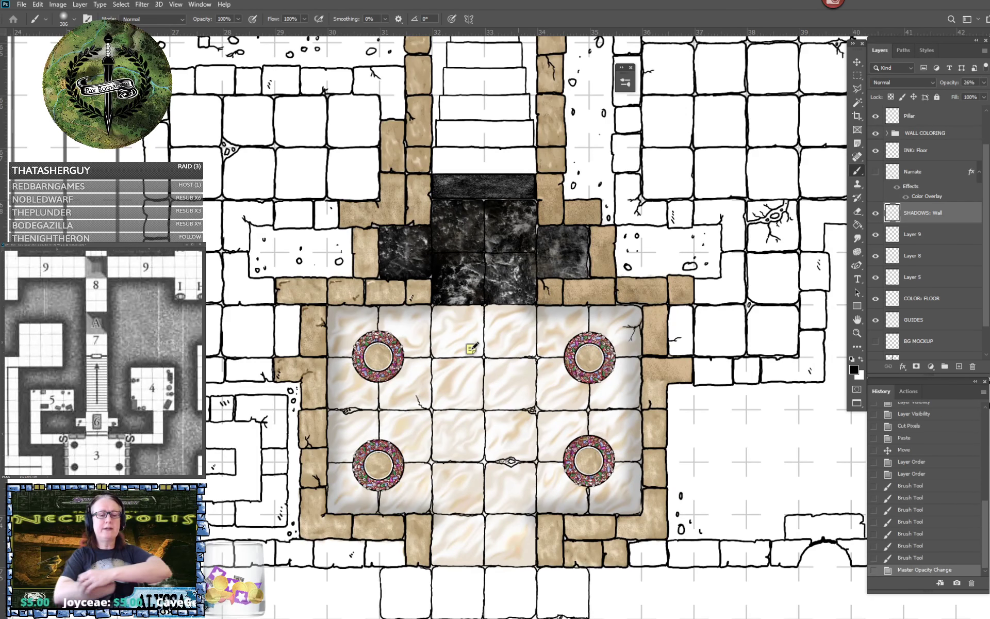
{"action": "scroll", "coordinate": [518, 269], "scroll_direction": "up", "scroll_amount": 5}
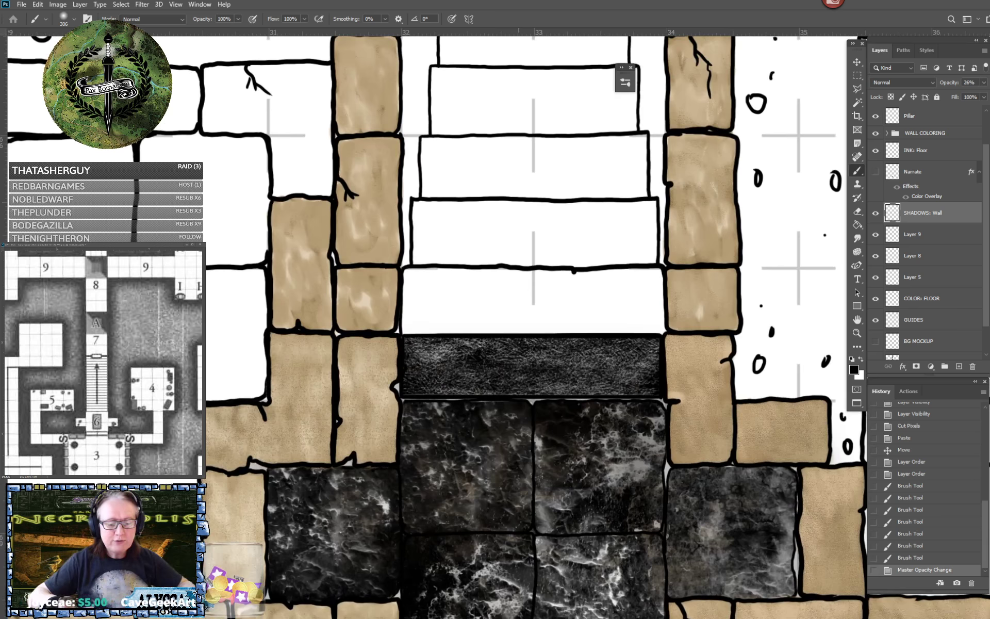
{"action": "scroll", "coordinate": [479, 318], "scroll_direction": "down", "scroll_amount": 5}
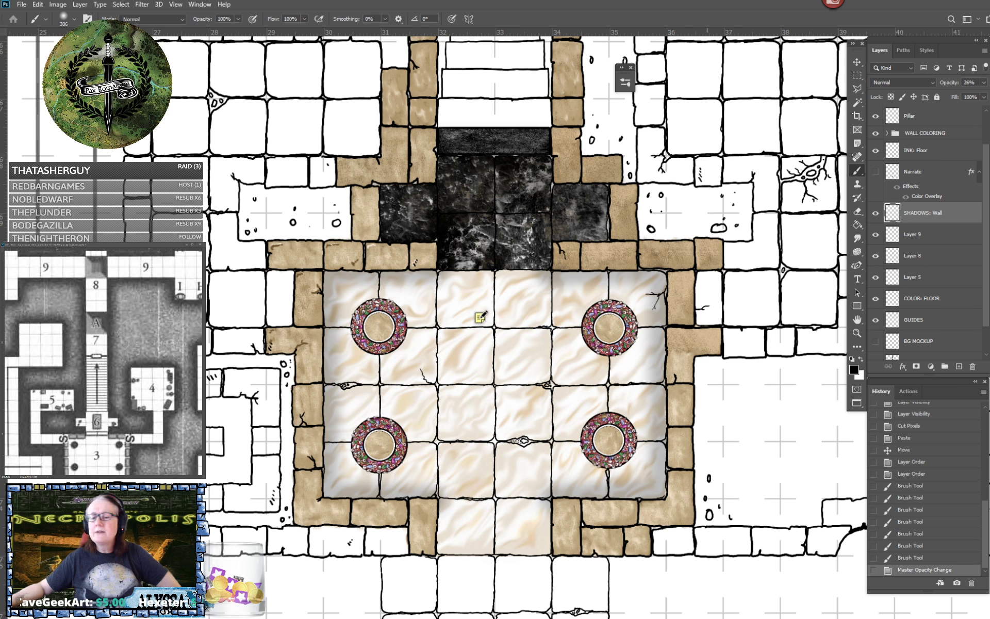
Mark the marble room's floor tiles column by column with the Count tool, and clear all the markers.
{"action": "left_click", "coordinate": [859, 160]}
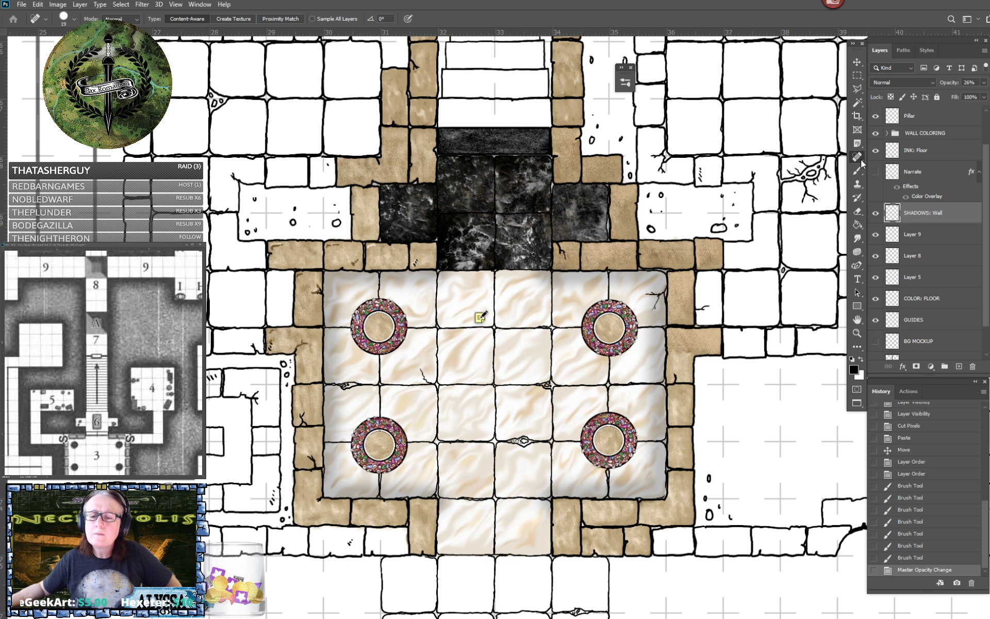
{"action": "left_click", "coordinate": [858, 172]}
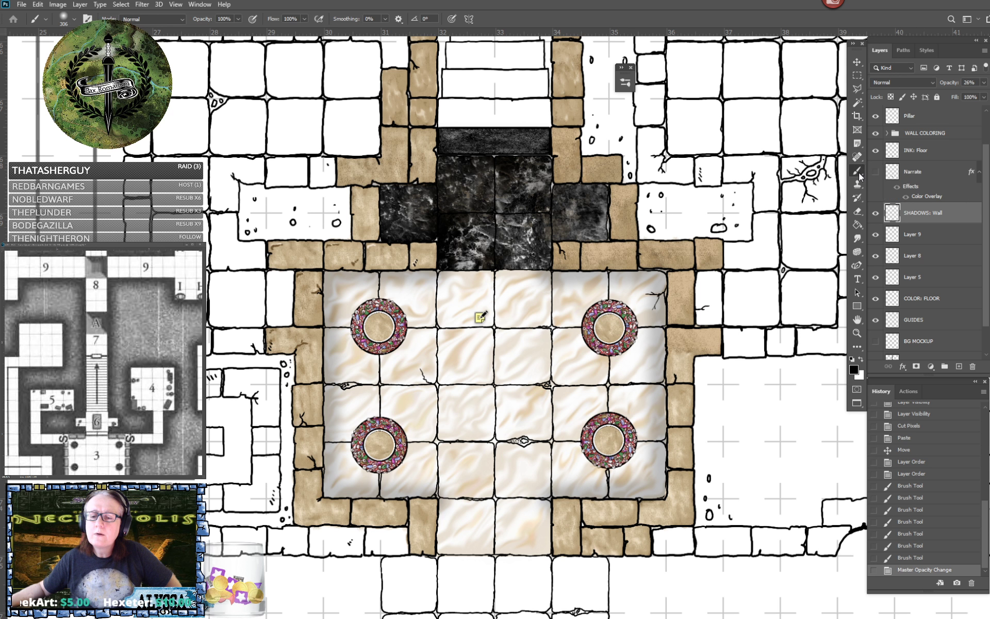
{"action": "left_click", "coordinate": [859, 145]}
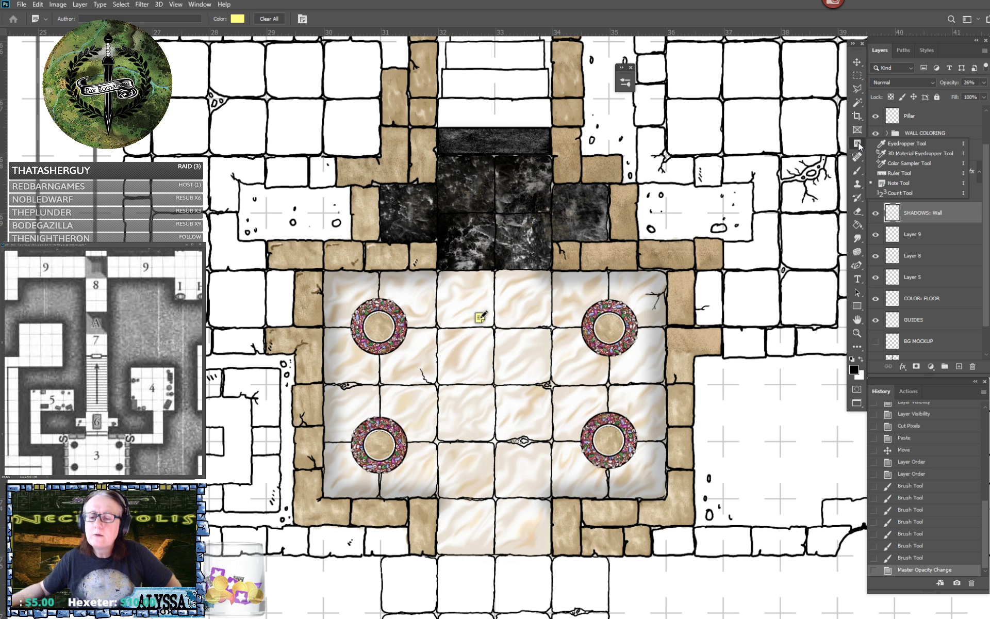
{"action": "left_click", "coordinate": [900, 193]}
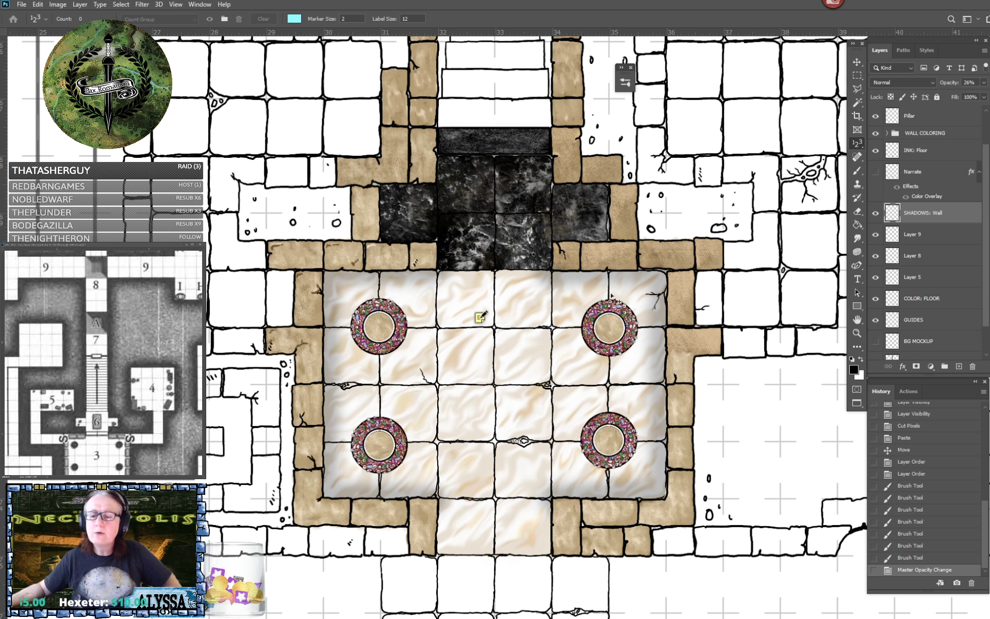
{"action": "left_click", "coordinate": [355, 470]}
{"action": "left_click", "coordinate": [351, 419]}
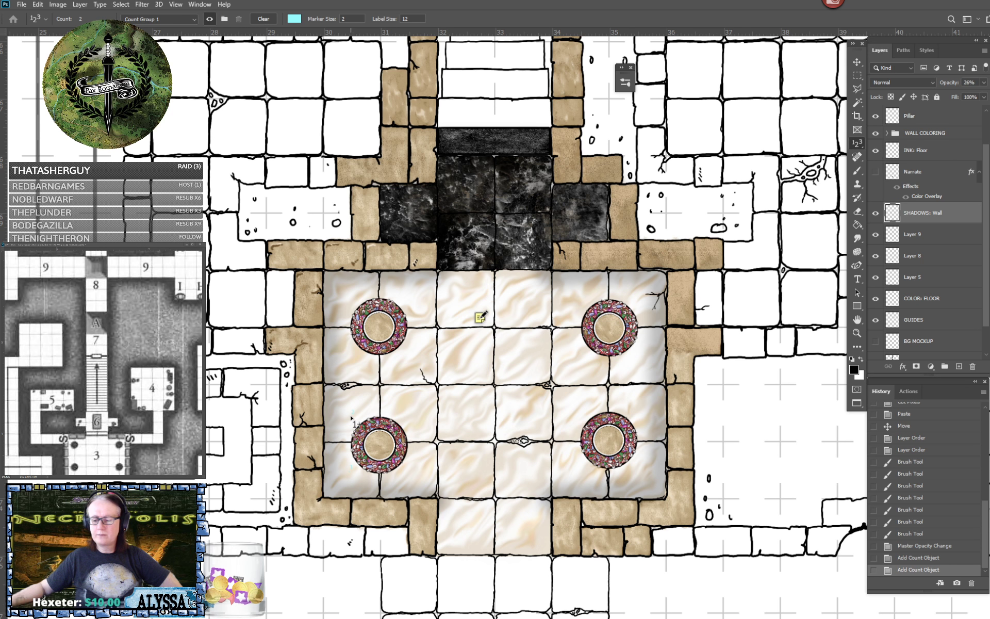
{"action": "left_click", "coordinate": [354, 364]}
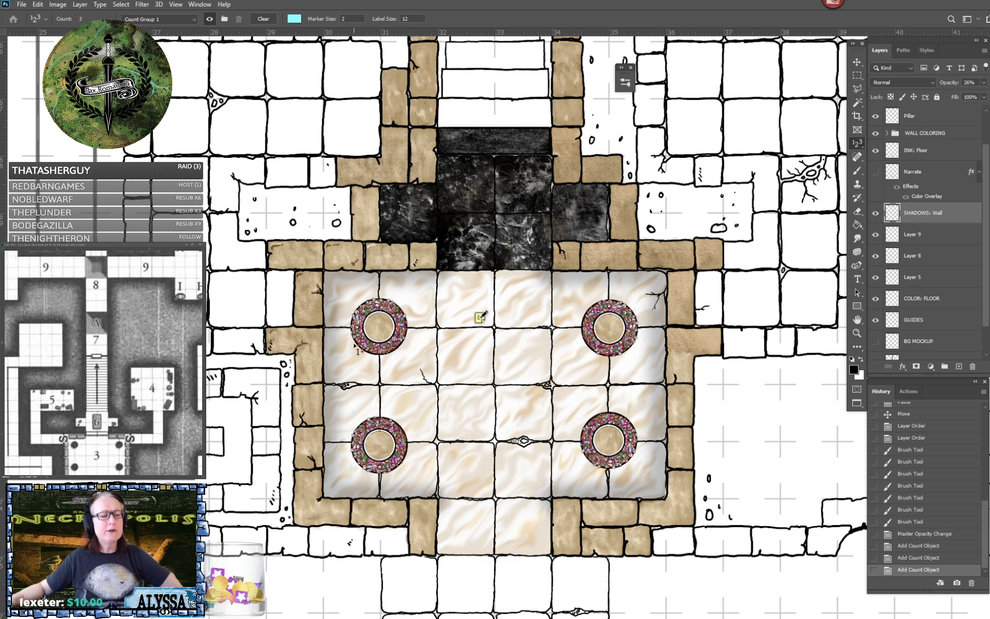
{"action": "left_click", "coordinate": [349, 309]}
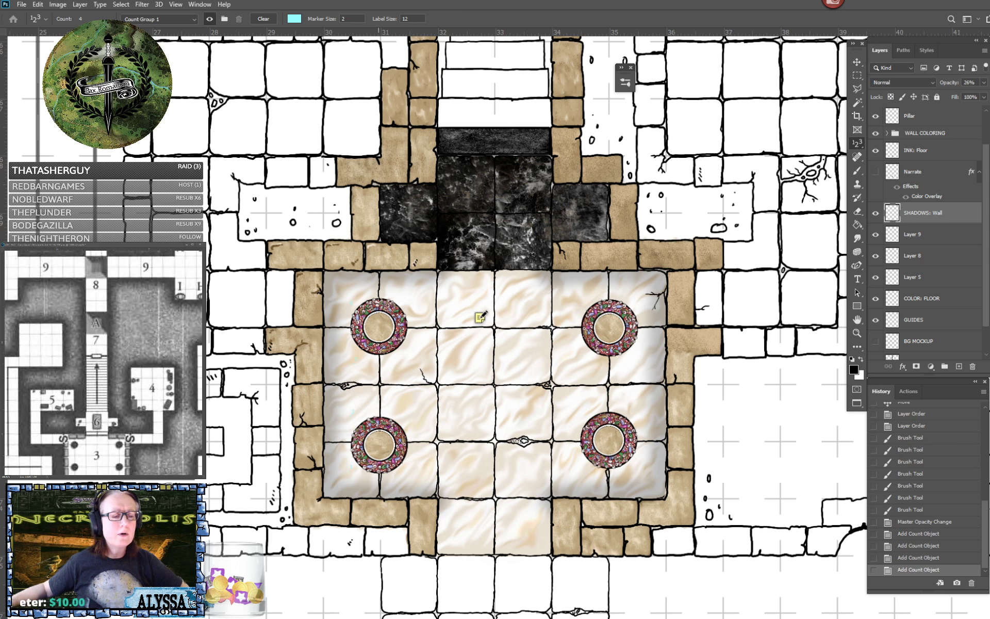
{"action": "left_click", "coordinate": [399, 298]}
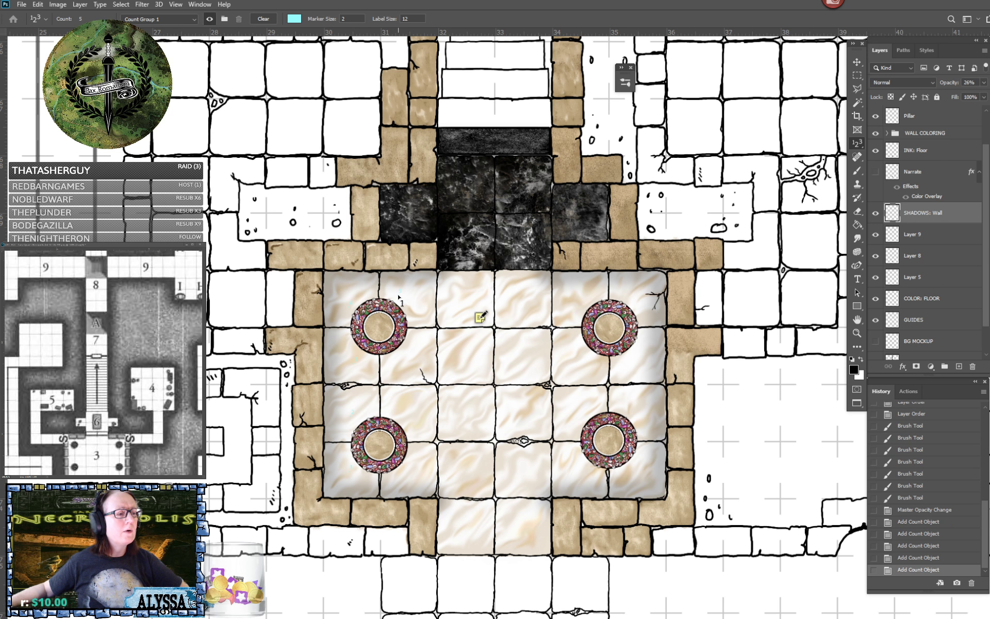
{"action": "left_click", "coordinate": [418, 374]}
{"action": "left_click", "coordinate": [417, 408]}
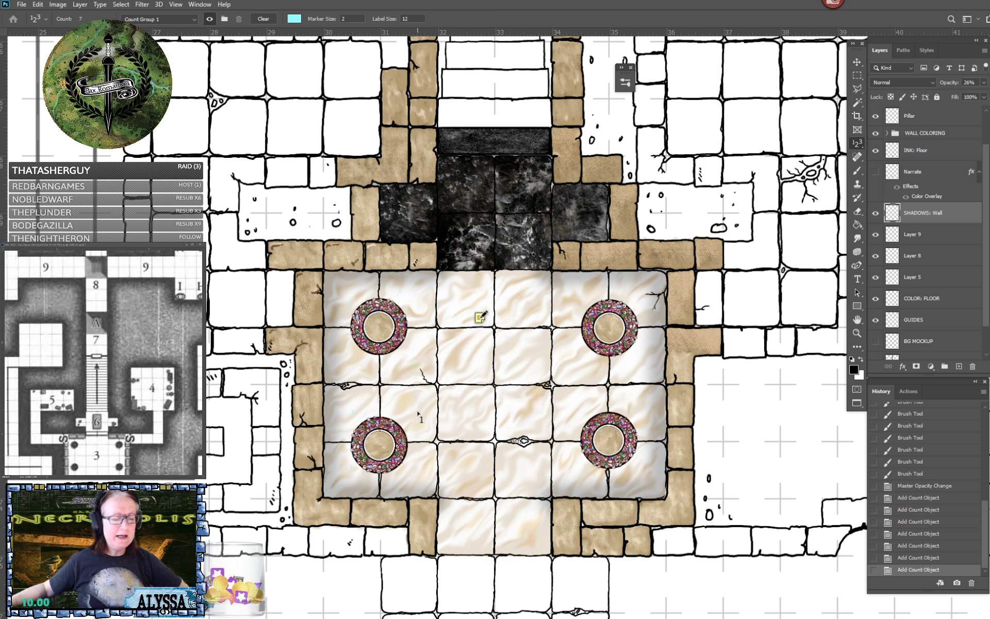
{"action": "left_click", "coordinate": [435, 476]}
{"action": "left_click", "coordinate": [463, 502]}
{"action": "left_click", "coordinate": [462, 458]}
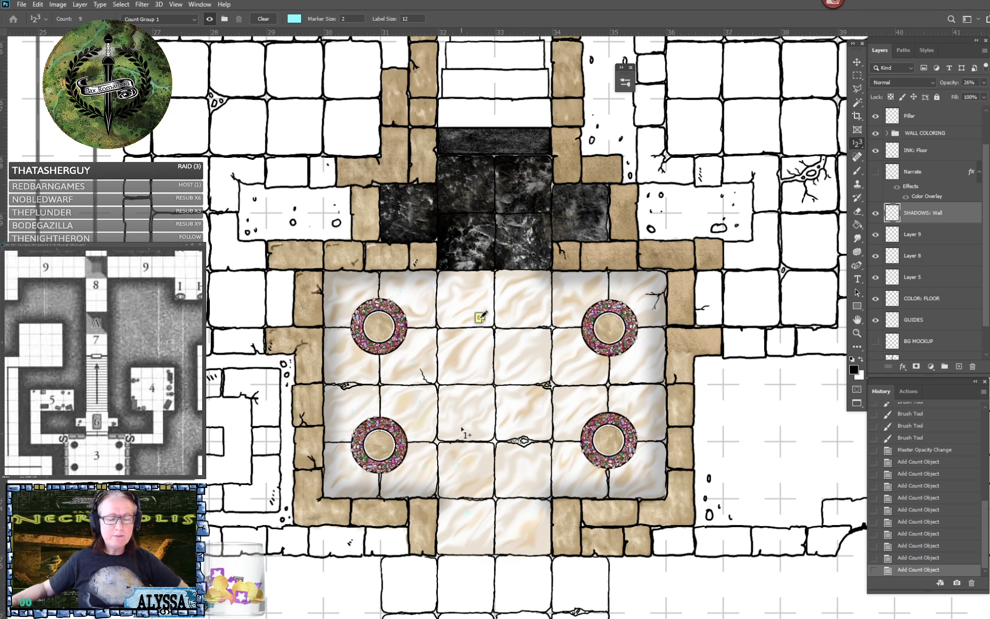
{"action": "left_click", "coordinate": [466, 421]}
{"action": "left_click", "coordinate": [469, 366]}
{"action": "left_click", "coordinate": [472, 311]}
{"action": "left_click", "coordinate": [524, 300]}
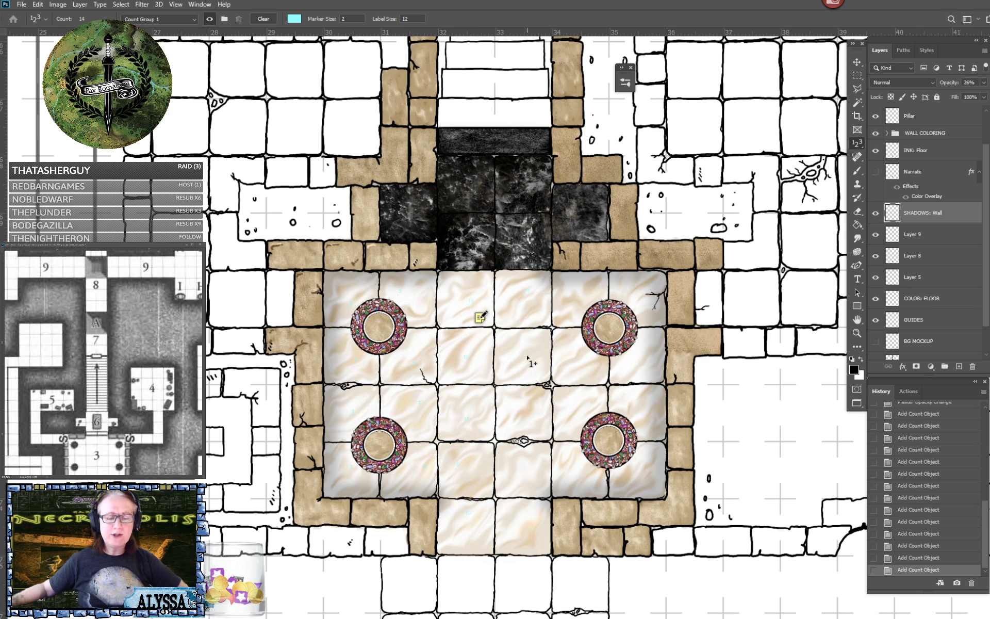
{"action": "left_click", "coordinate": [531, 360]}
{"action": "left_click", "coordinate": [570, 470]}
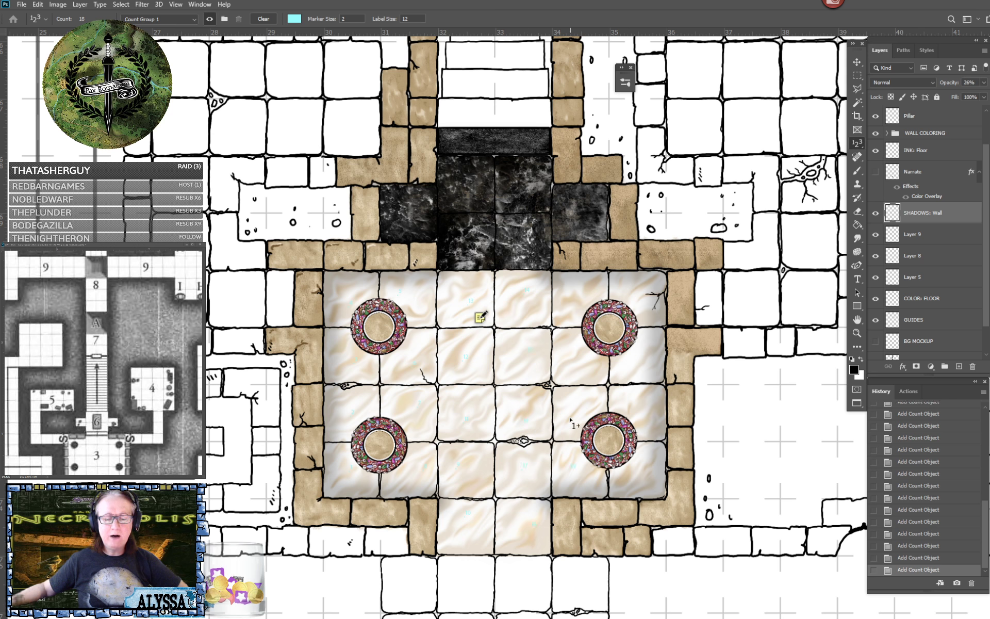
{"action": "left_click", "coordinate": [571, 410]}
{"action": "left_click", "coordinate": [574, 365]}
{"action": "left_click", "coordinate": [577, 309]}
{"action": "left_click", "coordinate": [638, 297]}
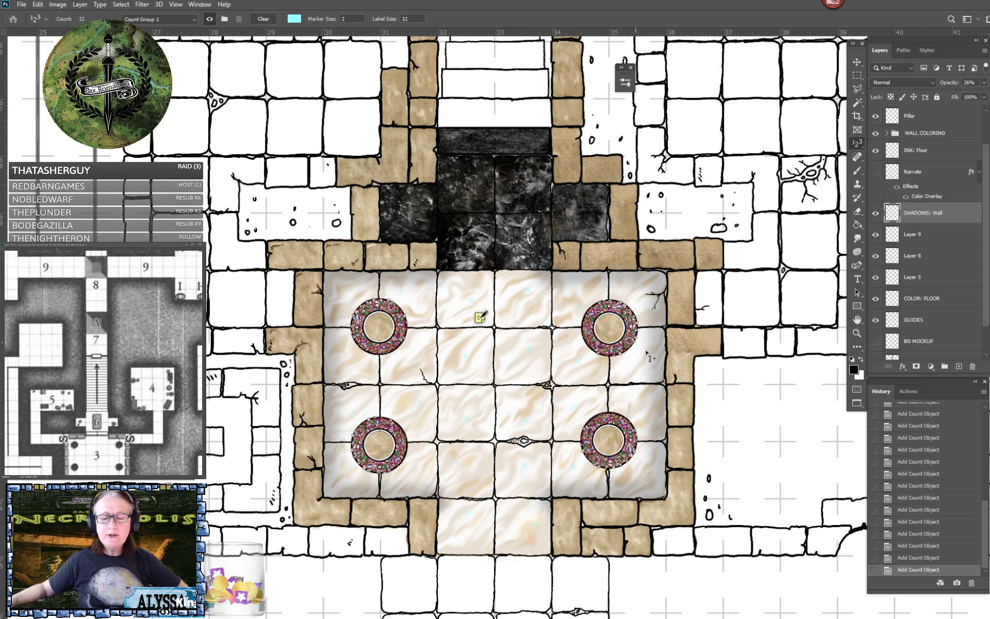
{"action": "left_click", "coordinate": [650, 357]}
{"action": "left_click", "coordinate": [653, 411]}
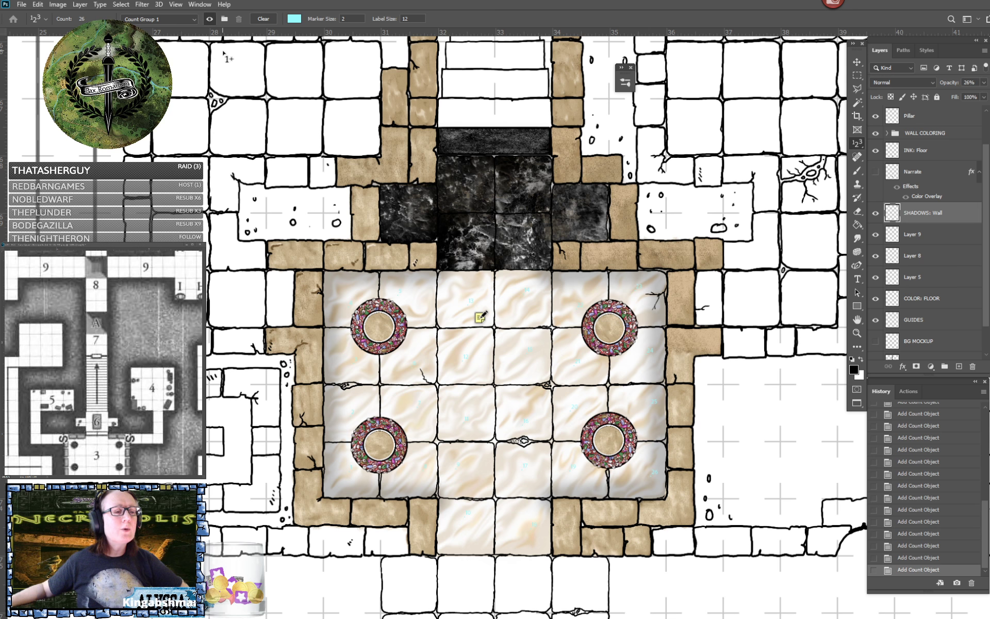
{"action": "left_click", "coordinate": [263, 19]}
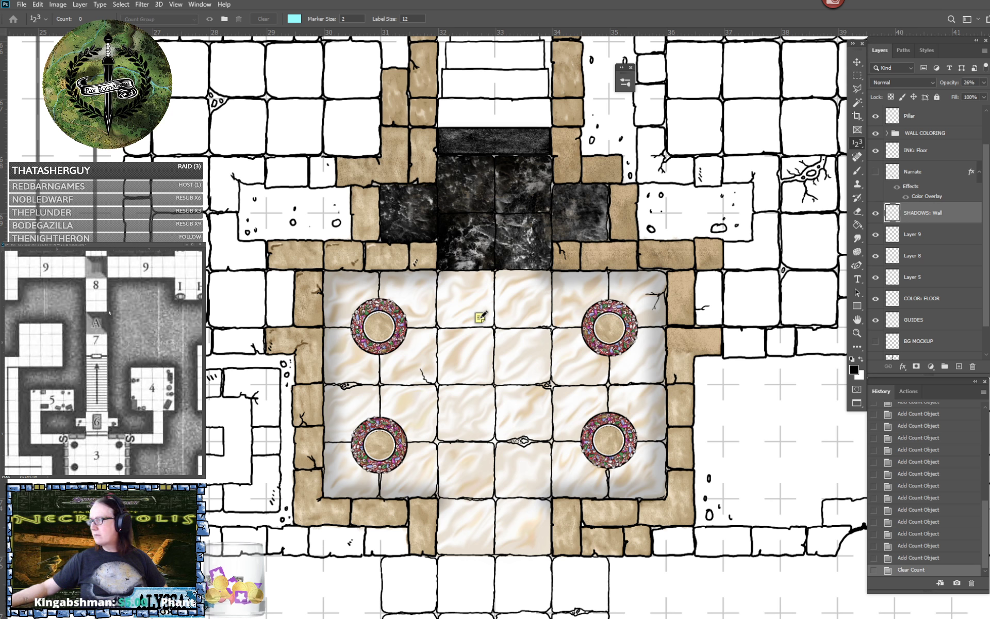
Switch to the reference map and count the grid squares across room 13 and the adjoining corridor 9 with the Count tool.
{"action": "key", "text": "ctrl+Tab"}
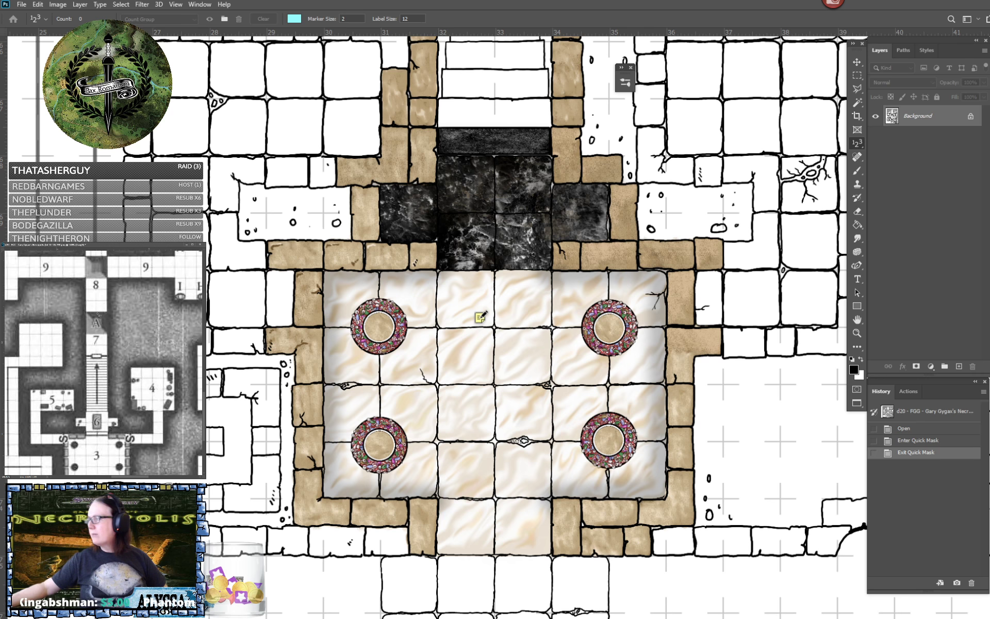
{"action": "left_click_drag", "start_coordinate": [91, 314], "coordinate": [97, 371]}
{"action": "scroll", "coordinate": [116, 382], "scroll_direction": "down", "scroll_amount": 2}
{"action": "scroll", "coordinate": [88, 376], "scroll_direction": "down", "scroll_amount": 1}
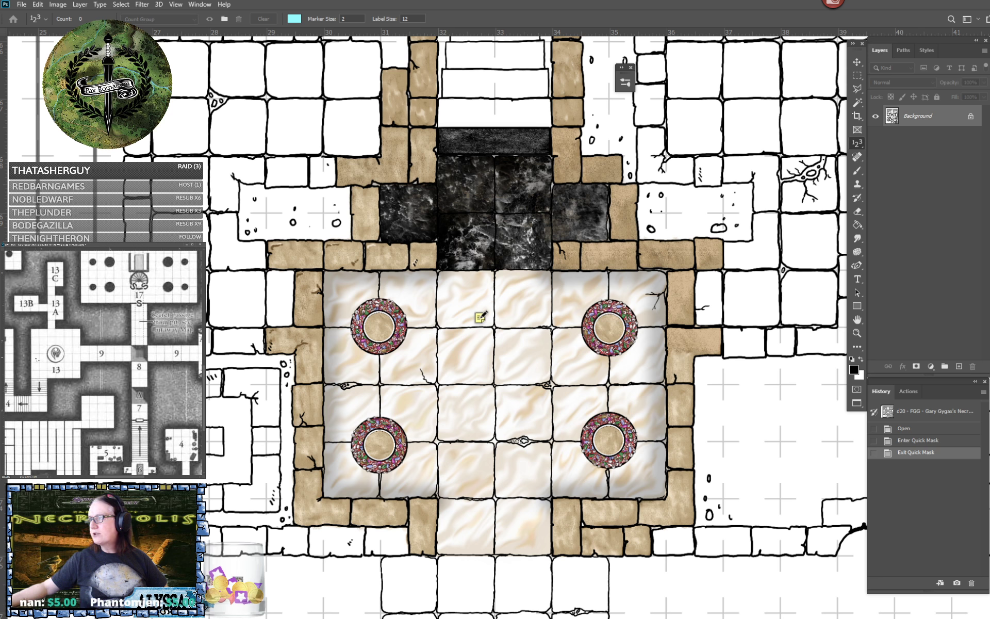
{"action": "left_click", "coordinate": [37, 360]}
{"action": "left_click", "coordinate": [45, 360]}
{"action": "left_click", "coordinate": [54, 359]}
{"action": "left_click", "coordinate": [62, 360]}
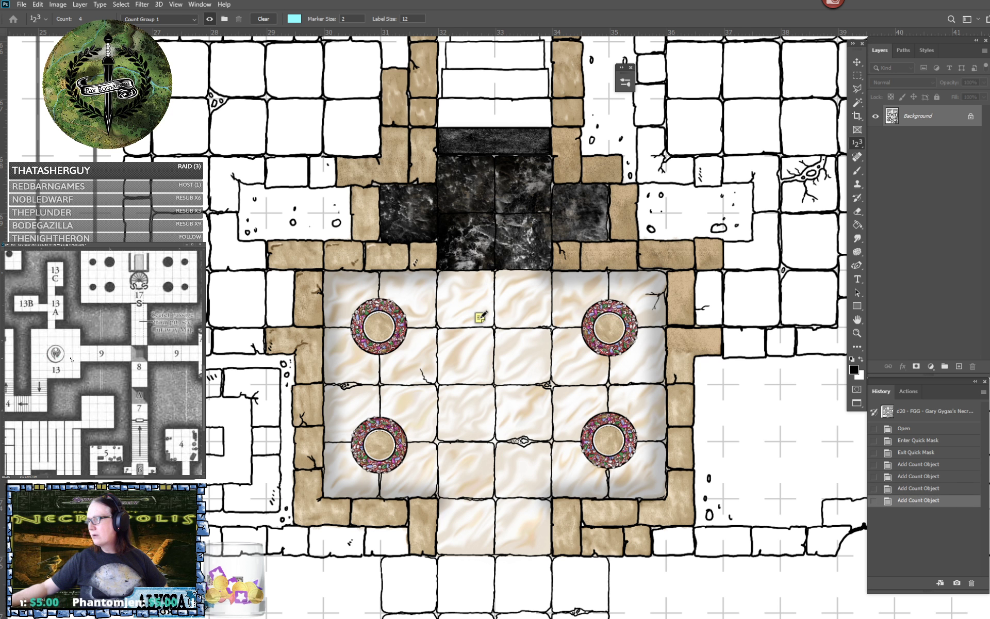
{"action": "left_click", "coordinate": [71, 360]}
{"action": "left_click", "coordinate": [80, 360]}
{"action": "left_click", "coordinate": [88, 360]}
{"action": "left_click", "coordinate": [97, 360]}
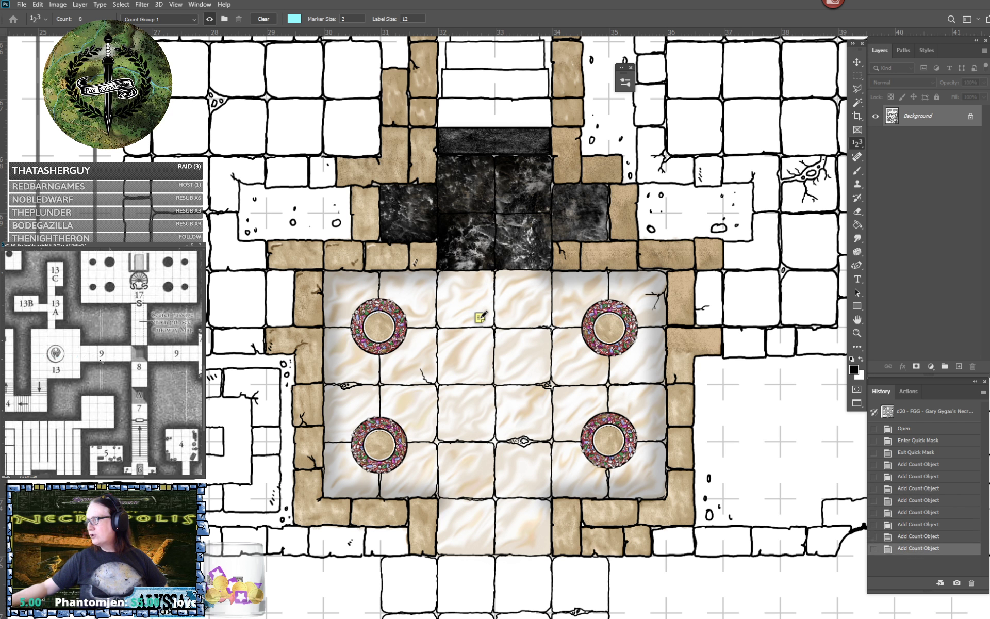
{"action": "left_click", "coordinate": [106, 360]}
{"action": "left_click", "coordinate": [113, 359]}
{"action": "left_click", "coordinate": [121, 359]}
{"action": "left_click", "coordinate": [129, 358]}
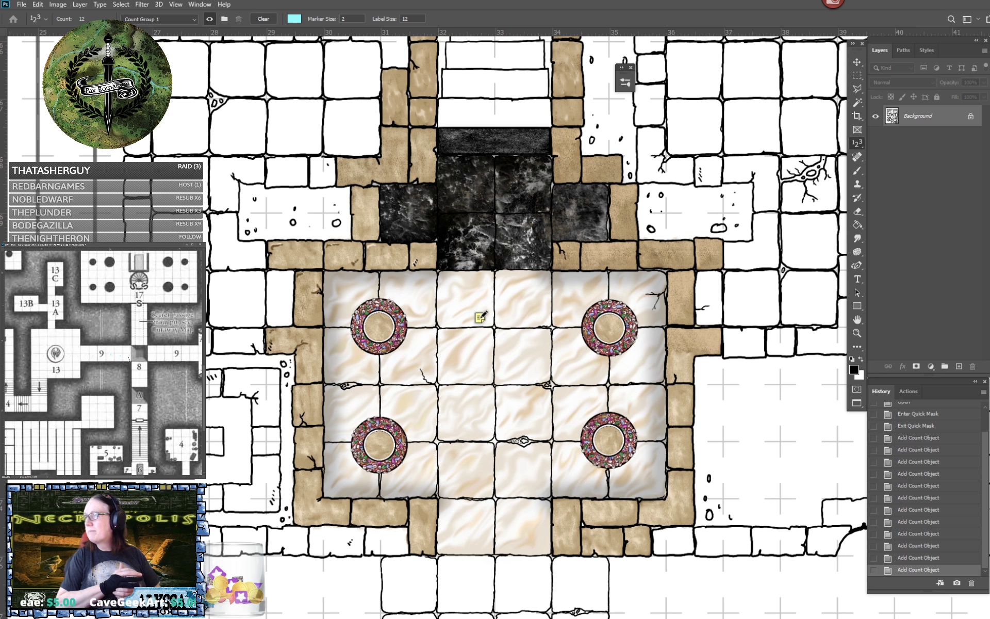
Return to the Necropolis map and examine the stairway and the uncoloured corridor beyond it.
{"action": "key", "text": "ctrl+Tab"}
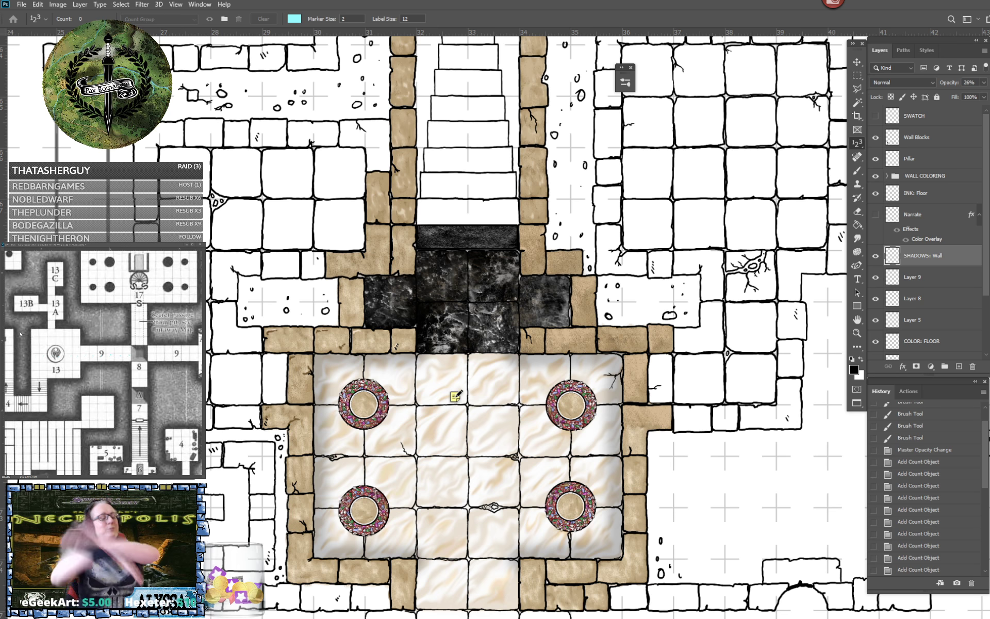
{"action": "scroll", "coordinate": [455, 395], "scroll_direction": "down", "scroll_amount": 3}
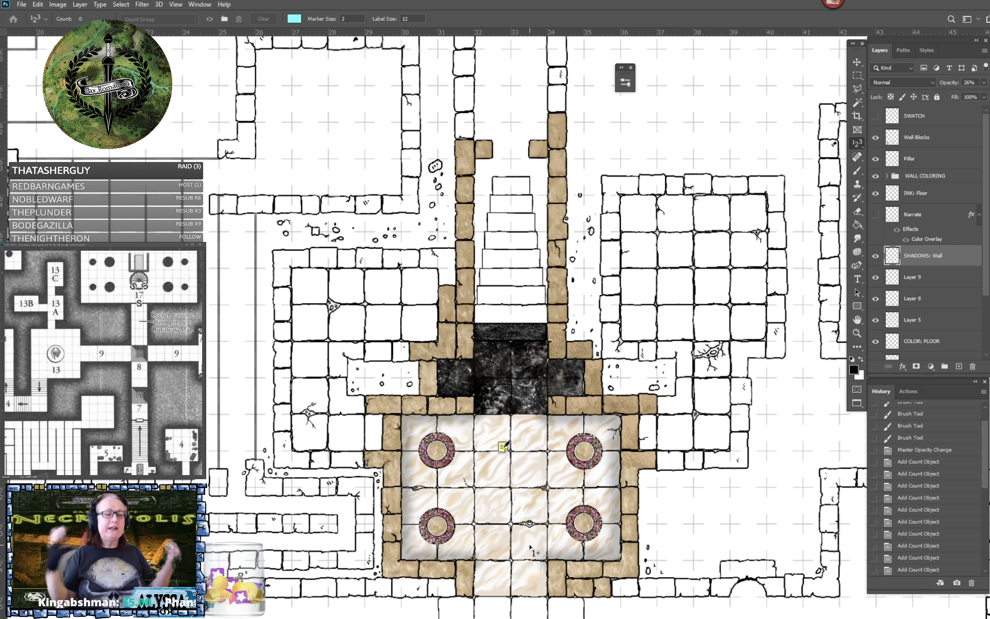
{"action": "scroll", "coordinate": [530, 546], "scroll_direction": "down", "scroll_amount": 1}
{"action": "scroll", "coordinate": [529, 546], "scroll_direction": "up", "scroll_amount": 1}
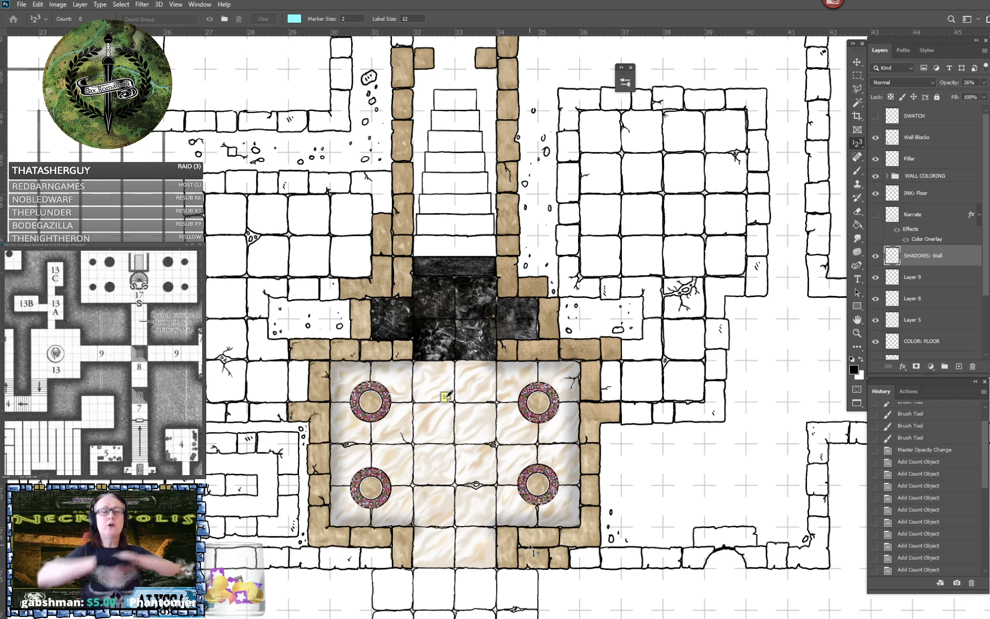
{"action": "scroll", "coordinate": [531, 548], "scroll_direction": "down", "scroll_amount": 2}
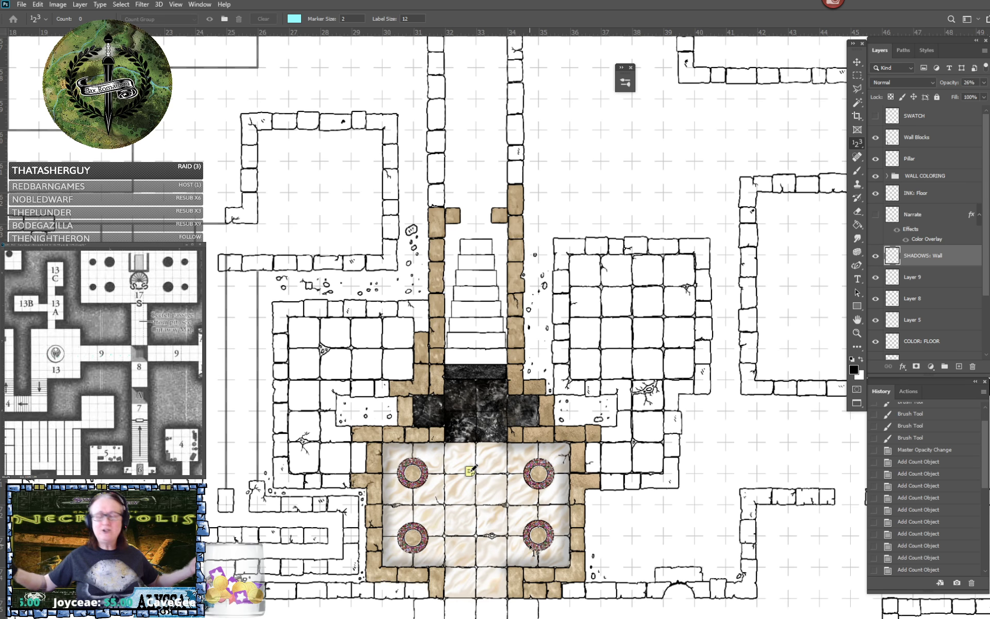
{"action": "key", "text": "ctrl+plus"}
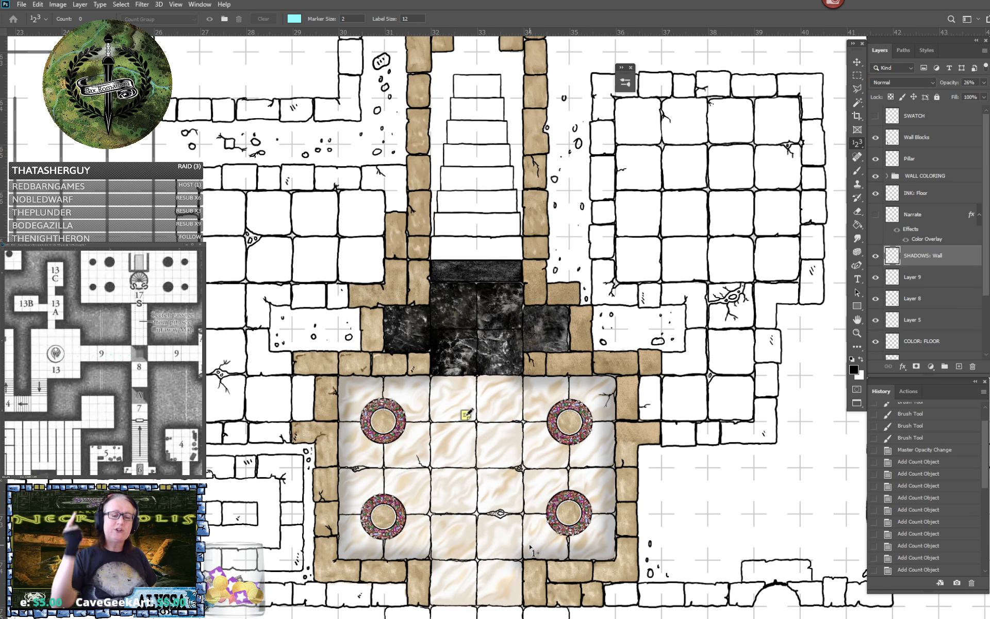
{"action": "scroll", "coordinate": [531, 550], "scroll_direction": "up", "scroll_amount": 5}
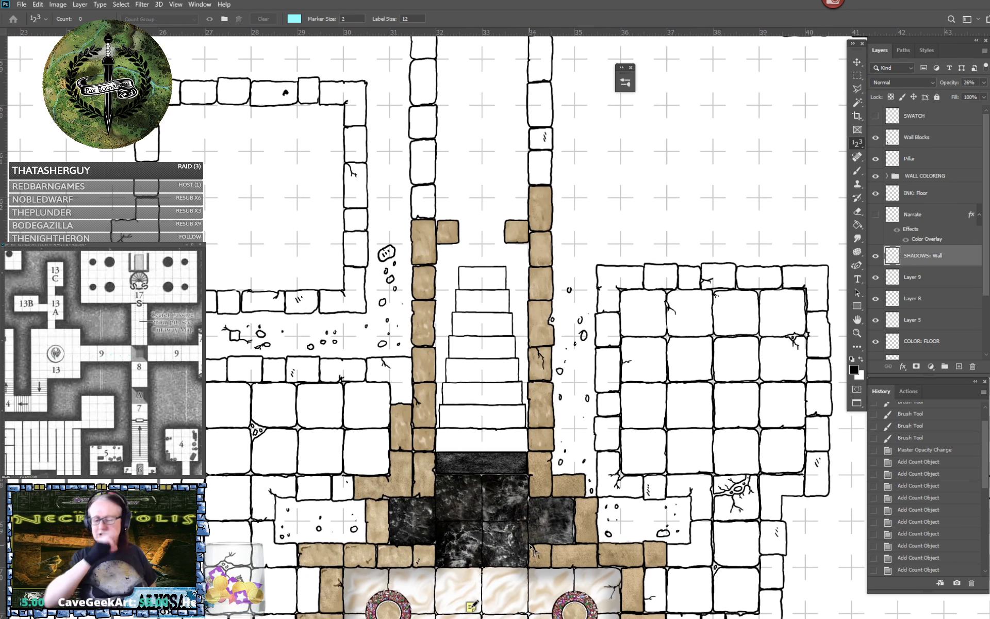
{"action": "scroll", "coordinate": [531, 550], "scroll_direction": "up", "scroll_amount": 4}
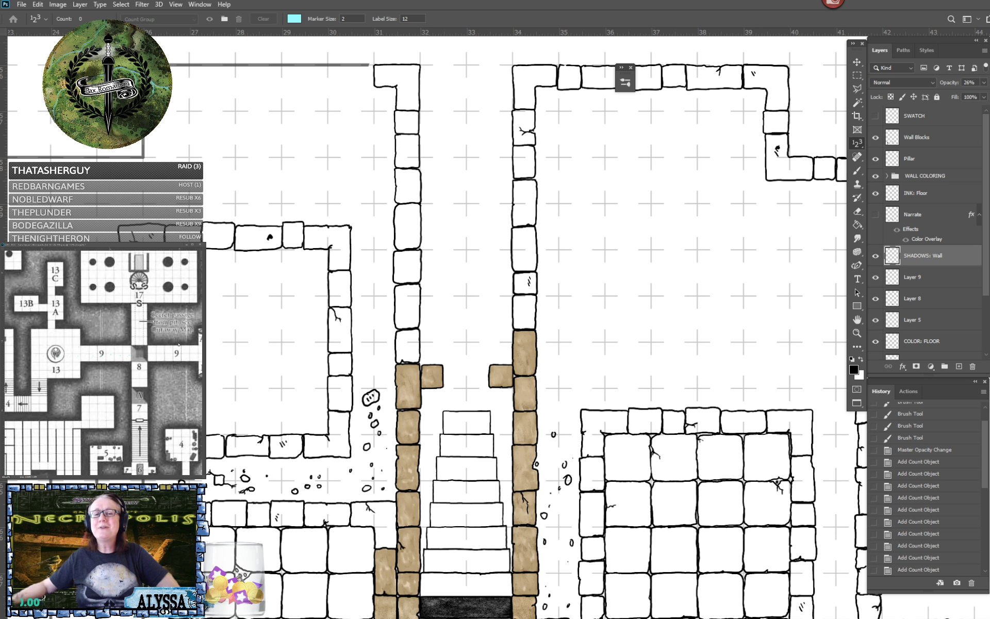
Close the reference map document without saving its changes.
{"action": "left_click", "coordinate": [202, 246]}
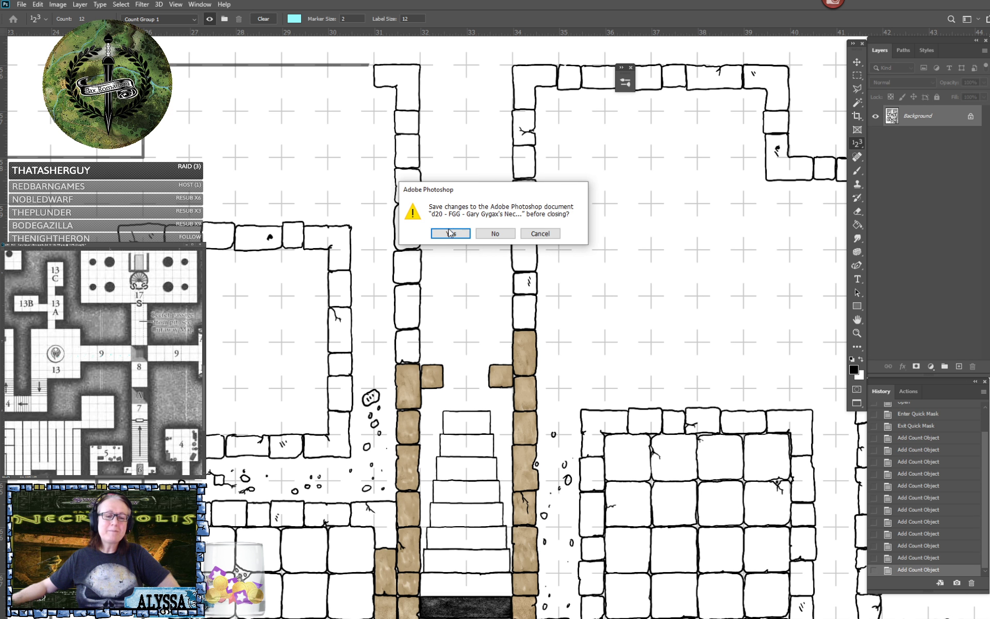
{"action": "left_click", "coordinate": [478, 236]}
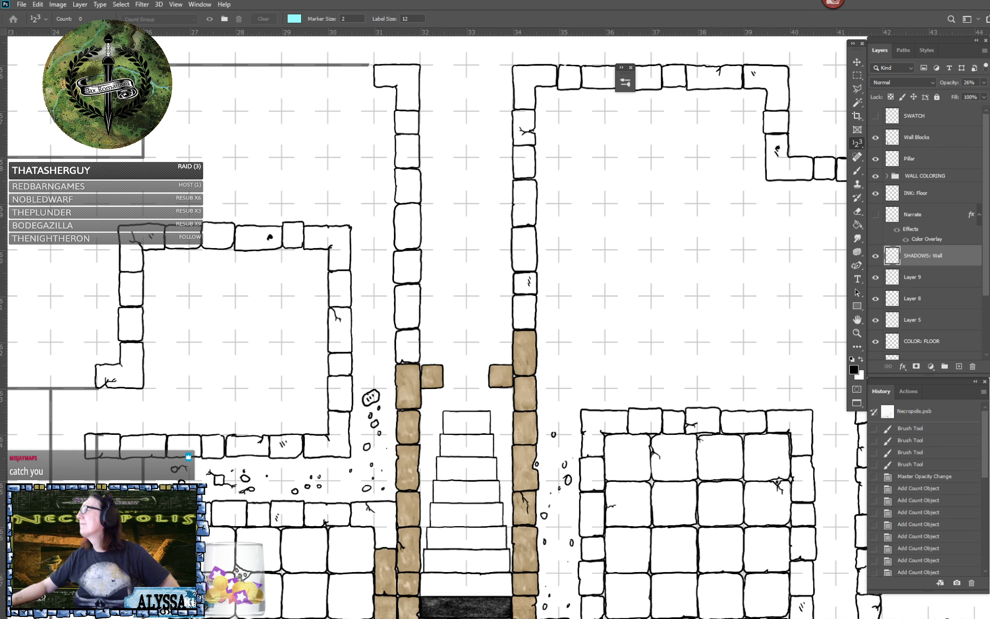